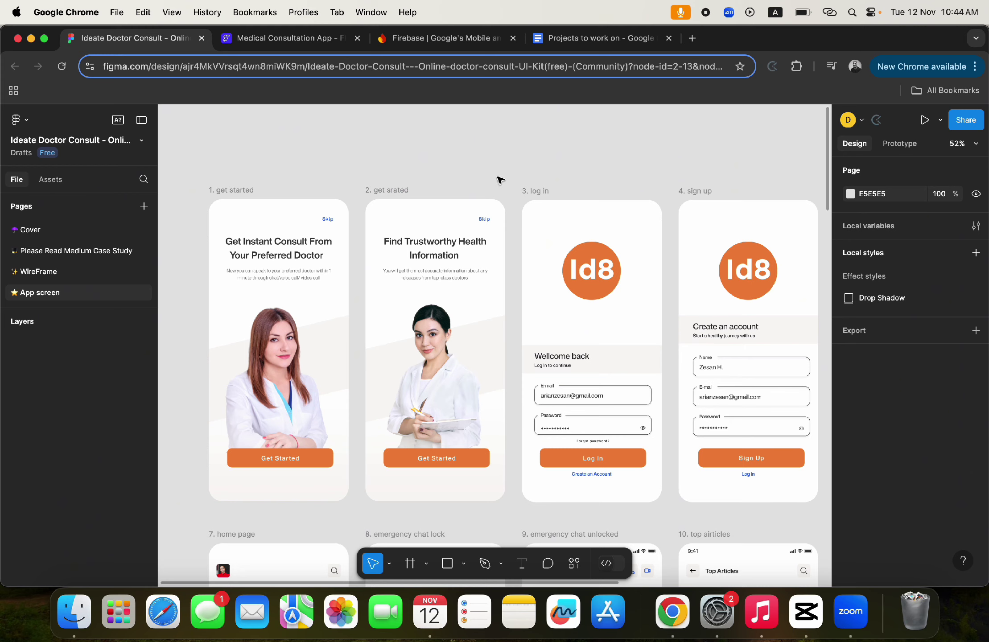
Switch to the Medical Consultation App project in FlutterFlow.
scroll(523, 347, down, 1)
scroll(523, 347, right, 1)
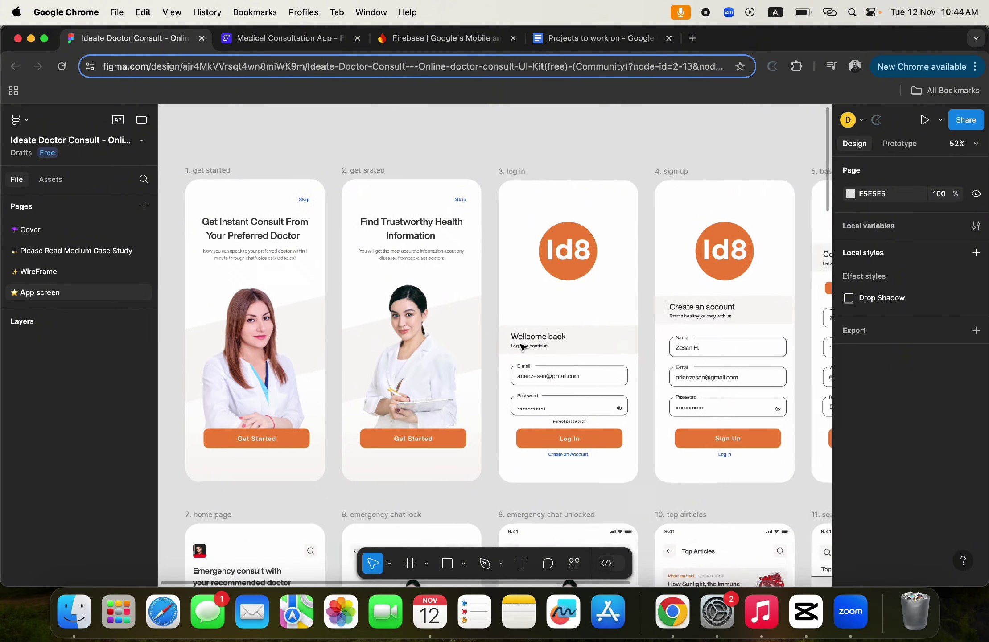
scroll(523, 347, down, 10)
scroll(523, 347, down, 5)
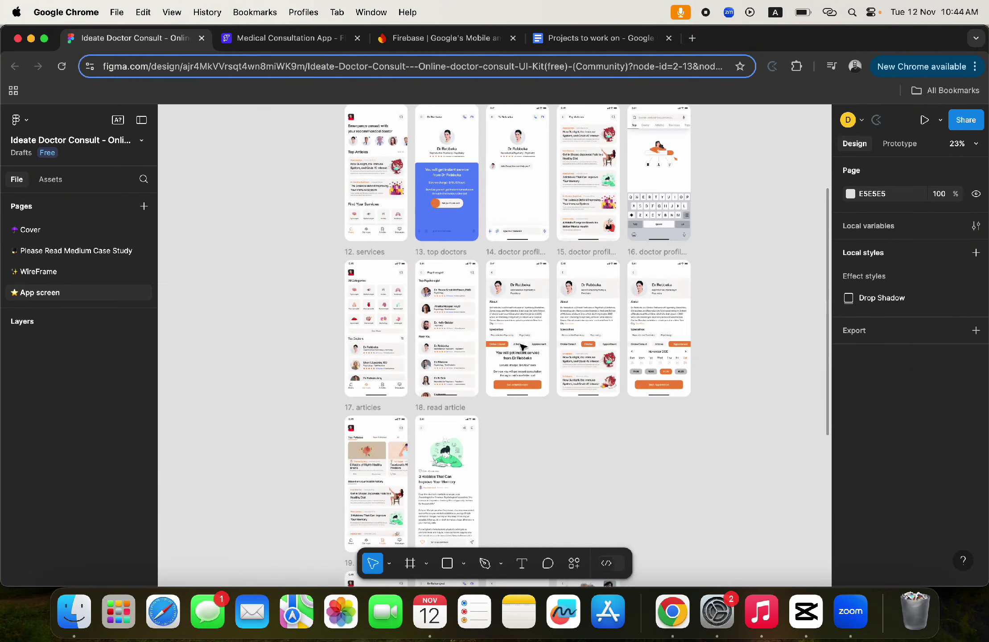
scroll(523, 347, down, 10)
scroll(523, 348, up, 8)
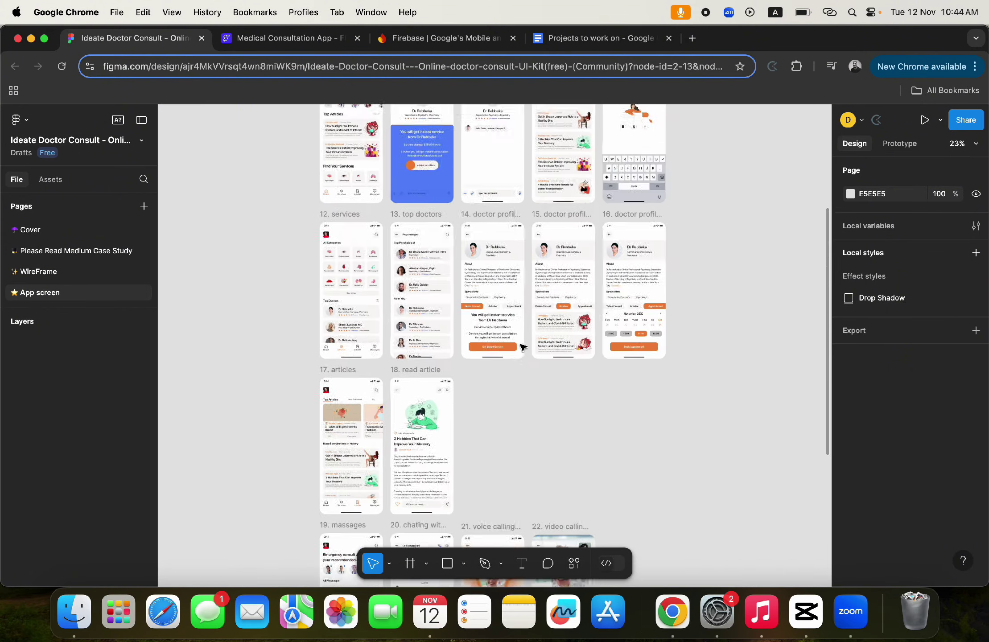
scroll(523, 348, up, 10)
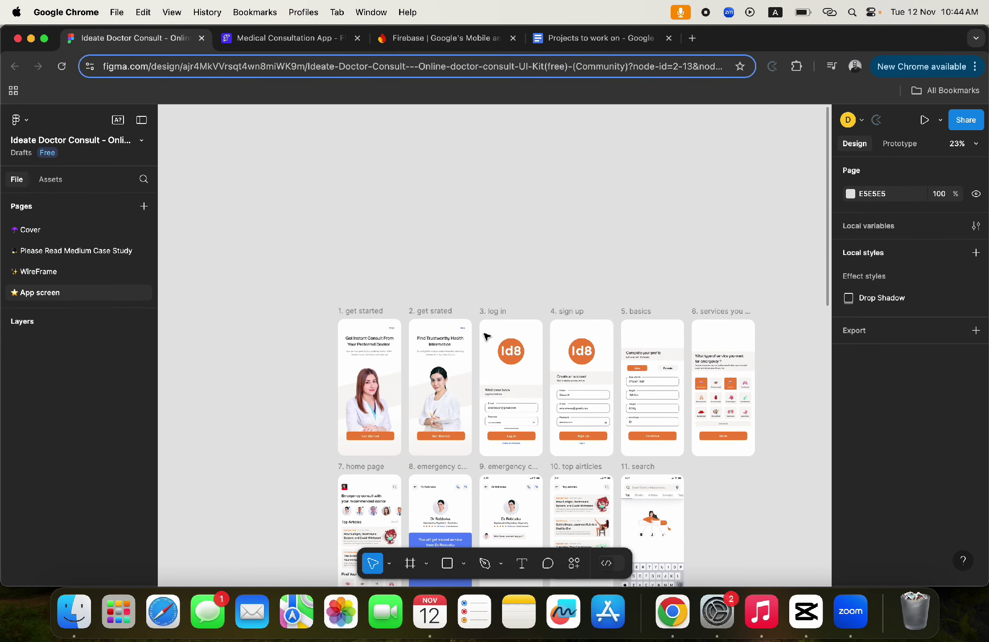
scroll(485, 336, up, 5)
scroll(486, 336, left, 3)
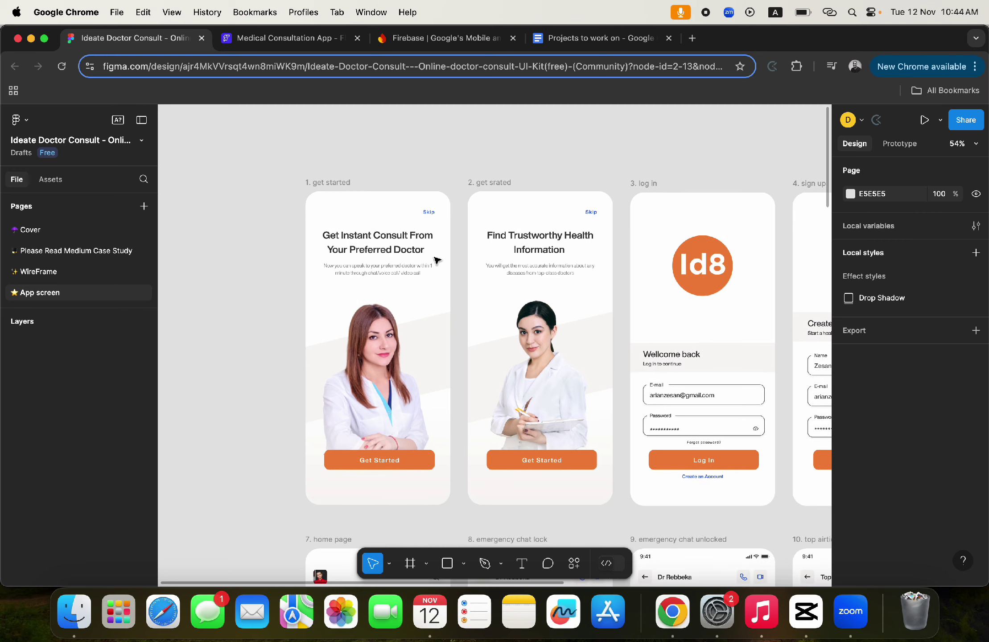
scroll(472, 287, down, 7)
scroll(474, 289, down, 6)
scroll(474, 289, left, 2)
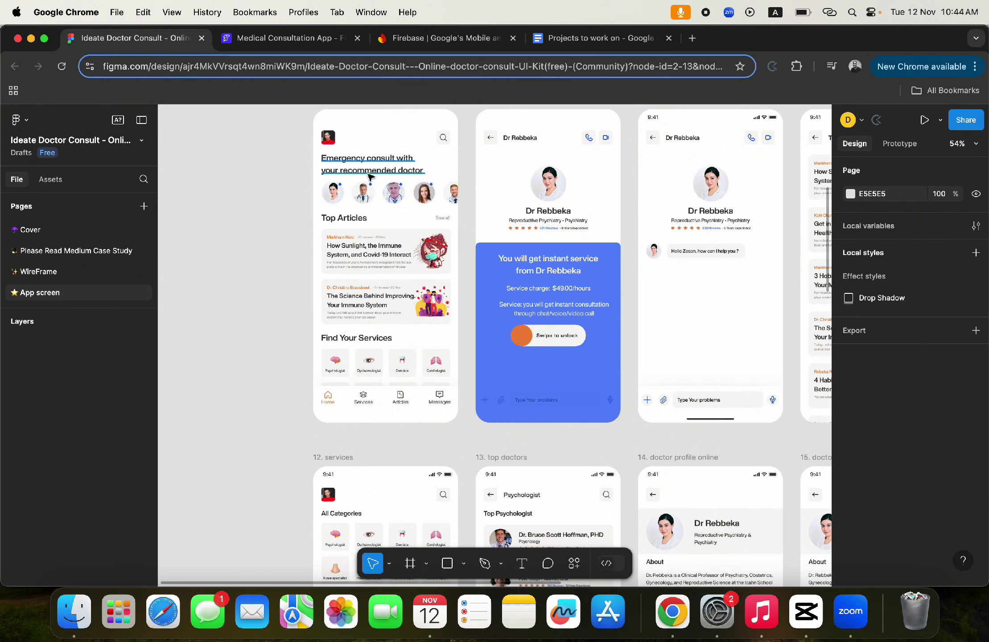
scroll(410, 268, down, 7)
scroll(411, 267, left, 1)
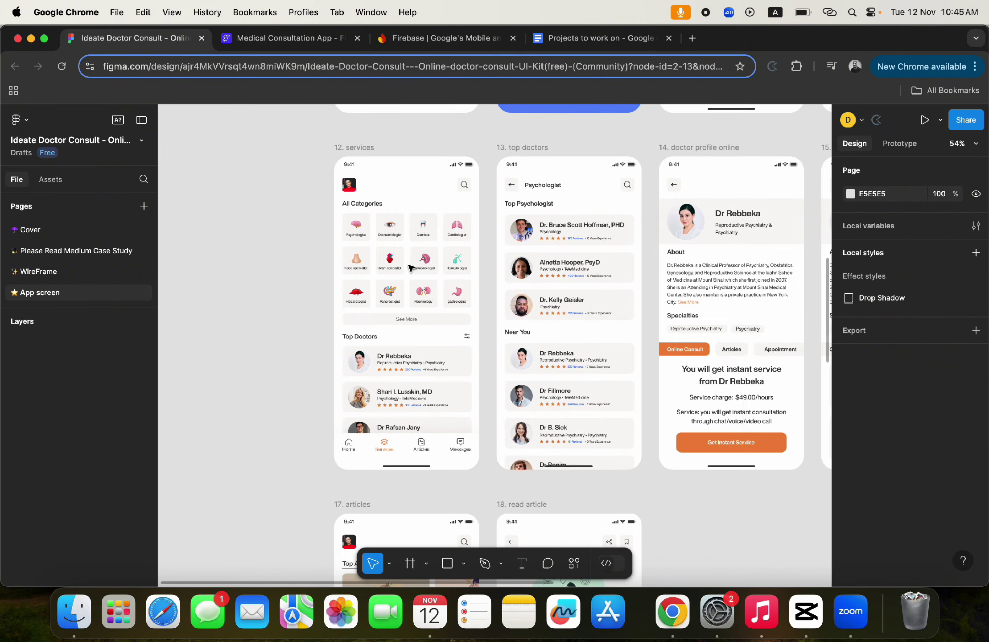
scroll(410, 267, up, 5)
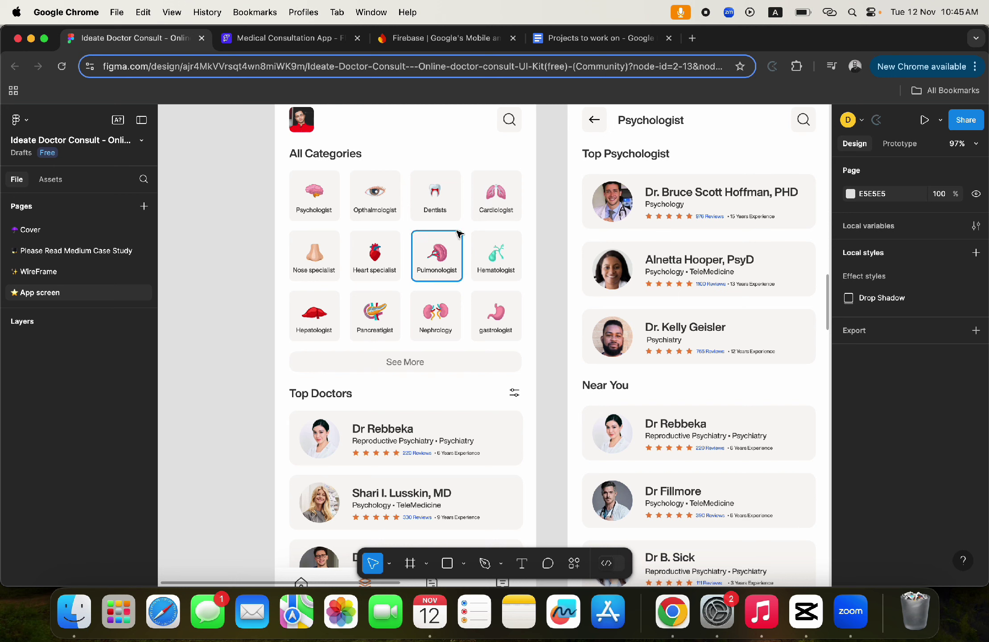
scroll(442, 274, down, 3)
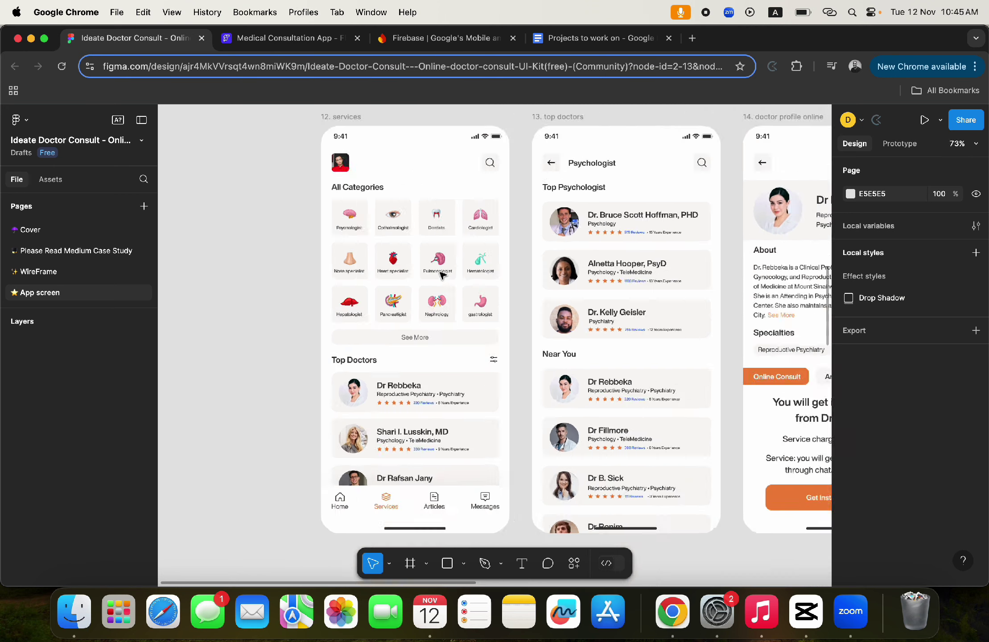
scroll(441, 275, down, 3)
scroll(442, 274, up, 10)
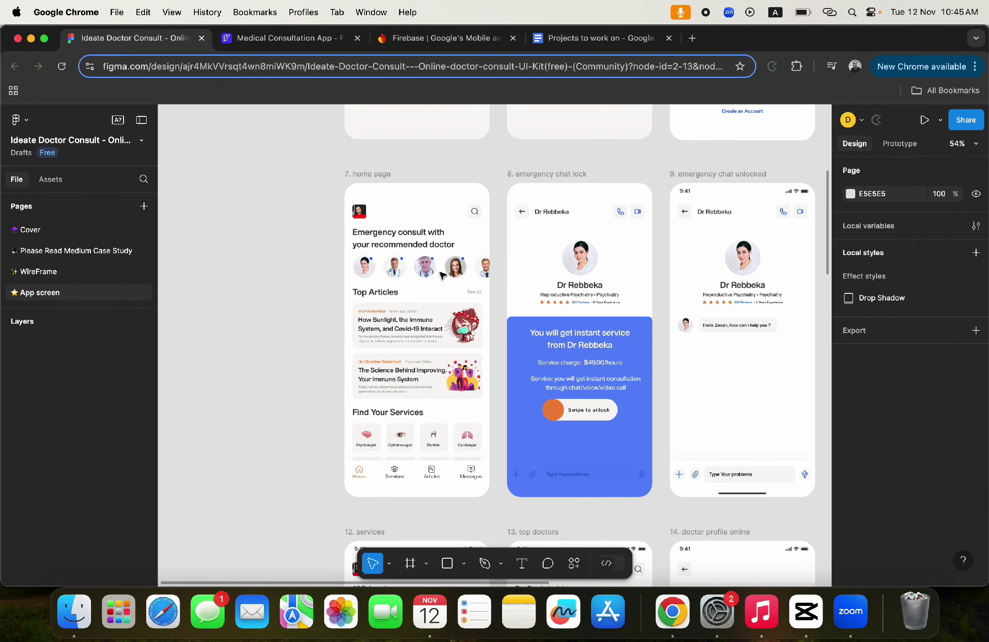
scroll(442, 274, up, 10)
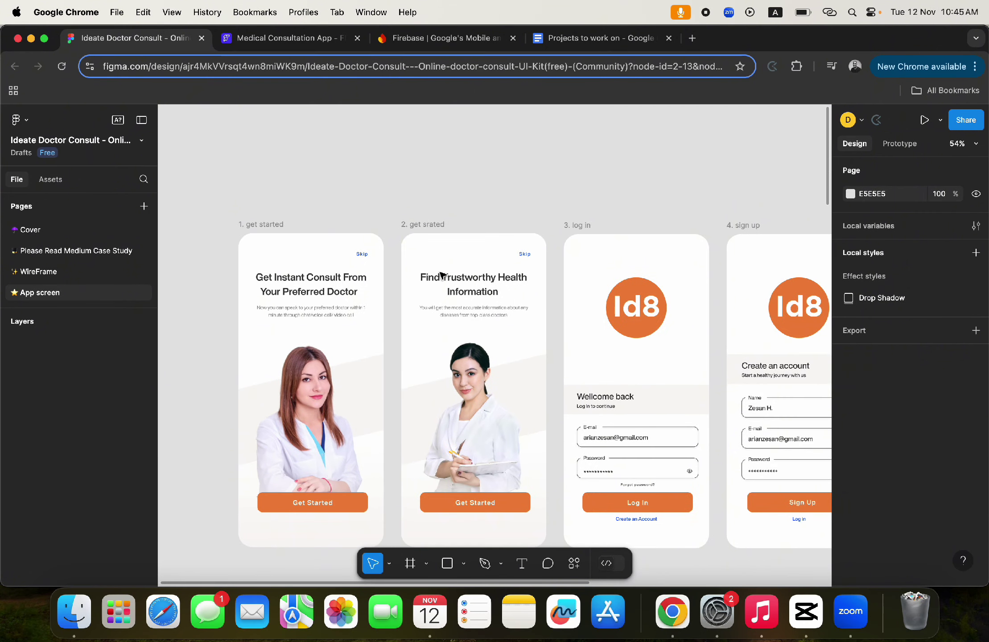
scroll(441, 275, down, 10)
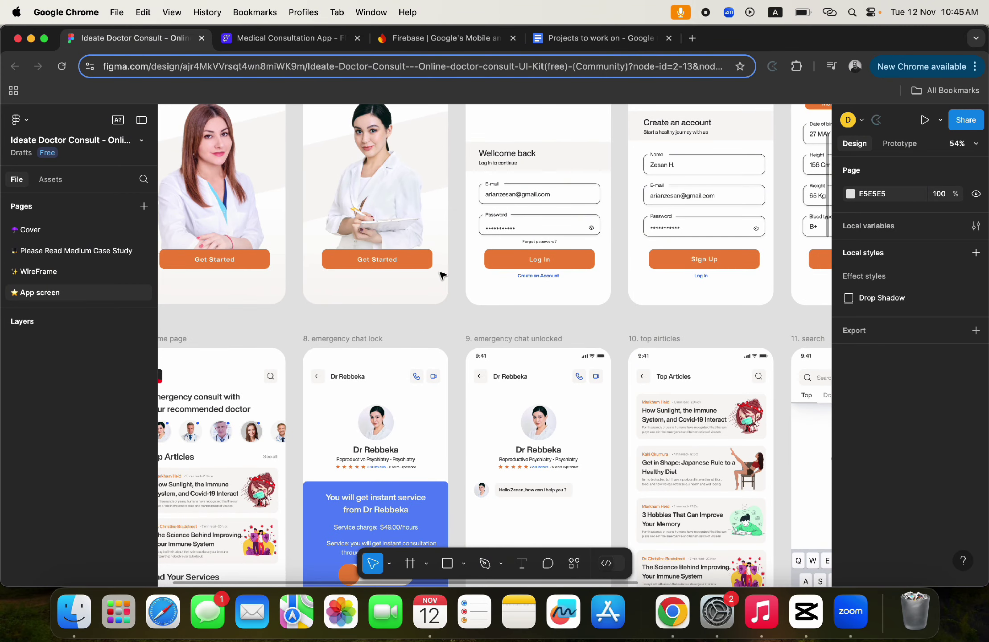
scroll(441, 274, up, 5)
scroll(441, 274, left, 5)
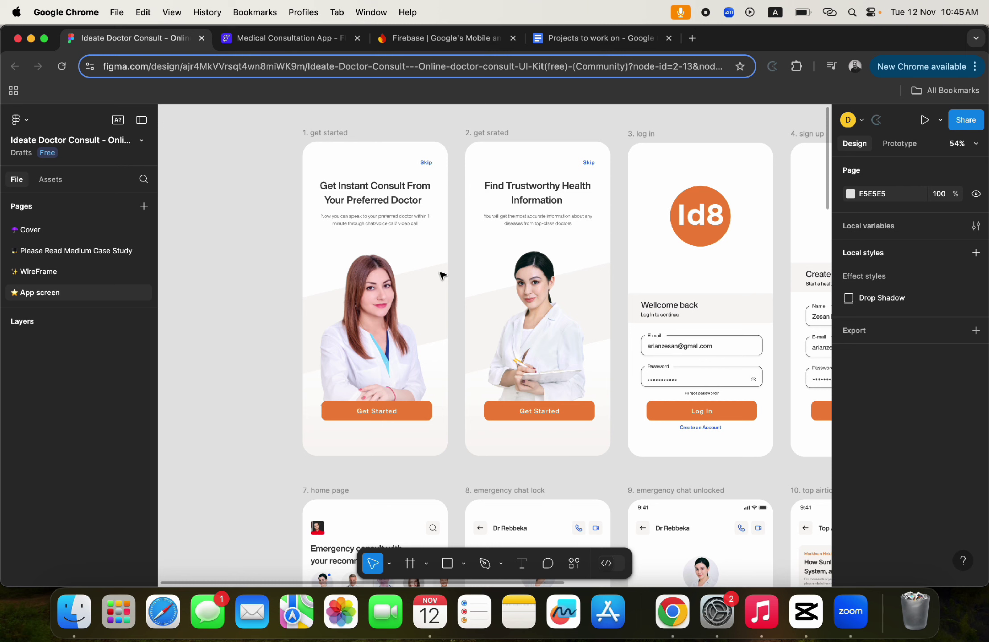
click(295, 39)
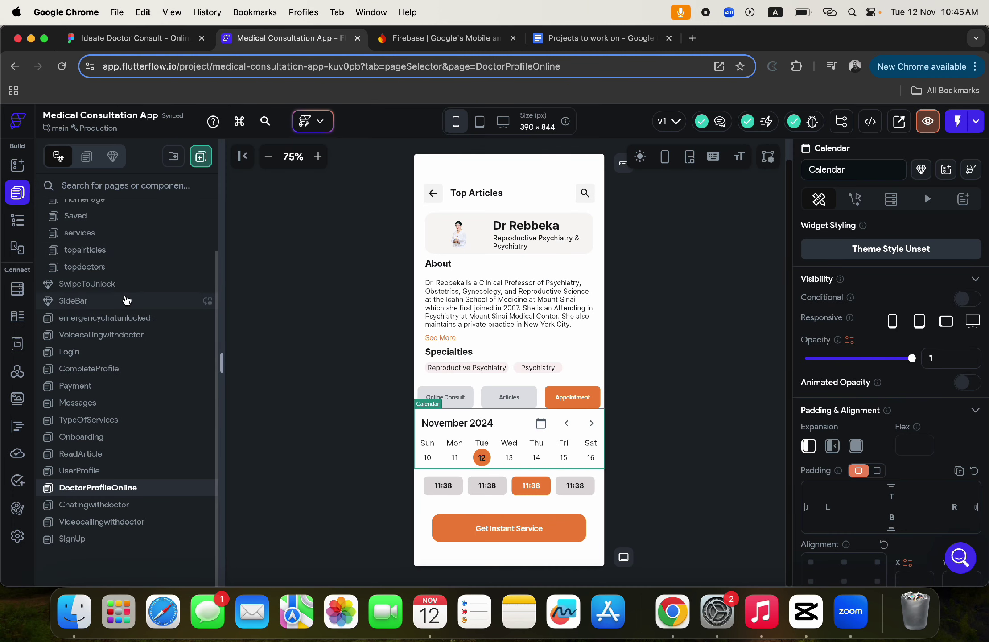
scroll(126, 301, up, 3)
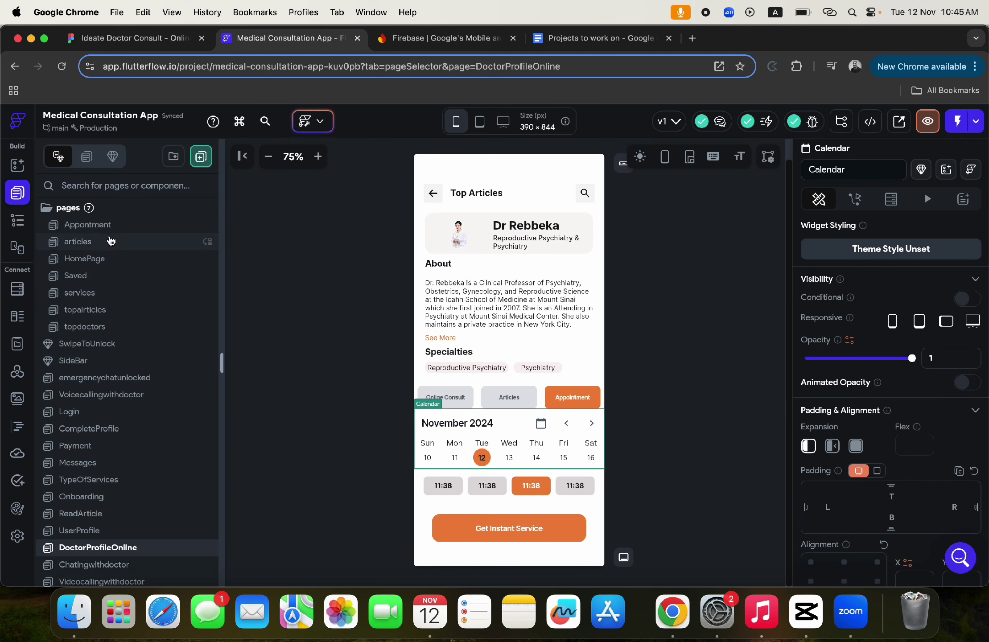
Browse the Appontment, articles, HomePage, Saved, services, topairticles, topdoctors pages and SwipeToUnlock component.
click(110, 229)
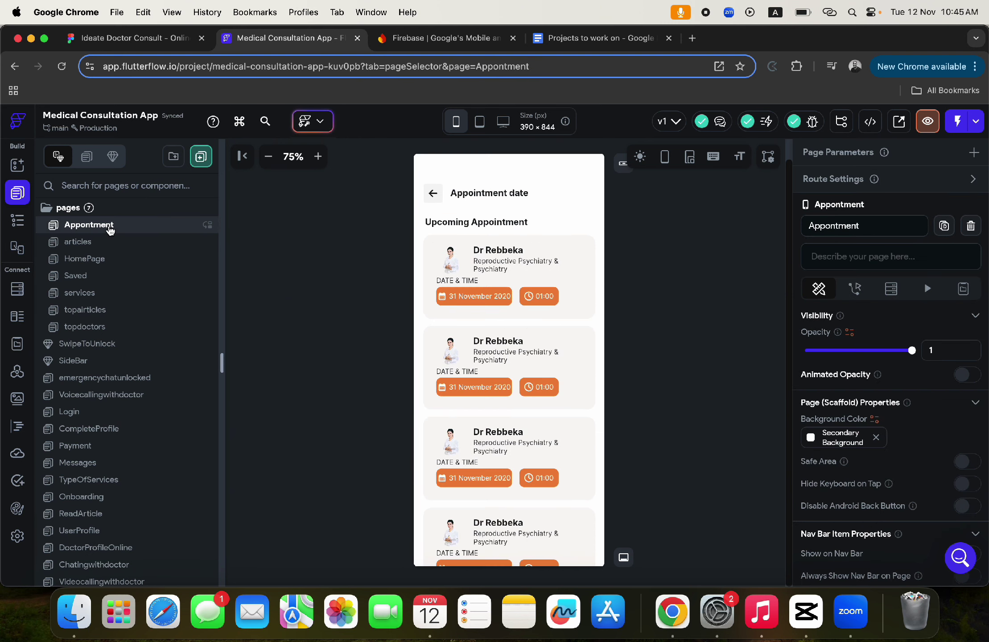
click(110, 243)
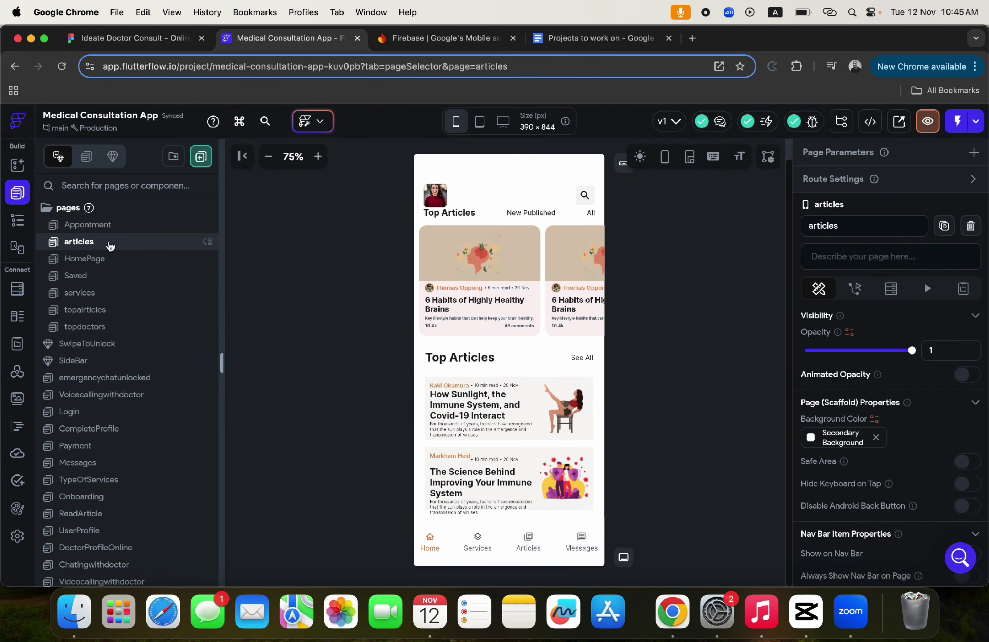
click(106, 263)
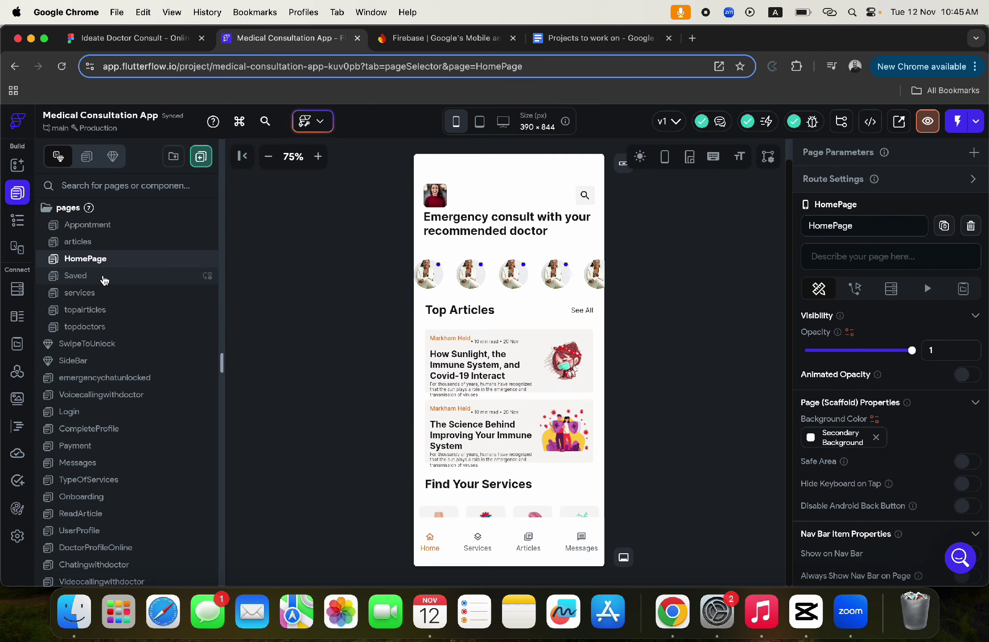
click(103, 279)
click(103, 297)
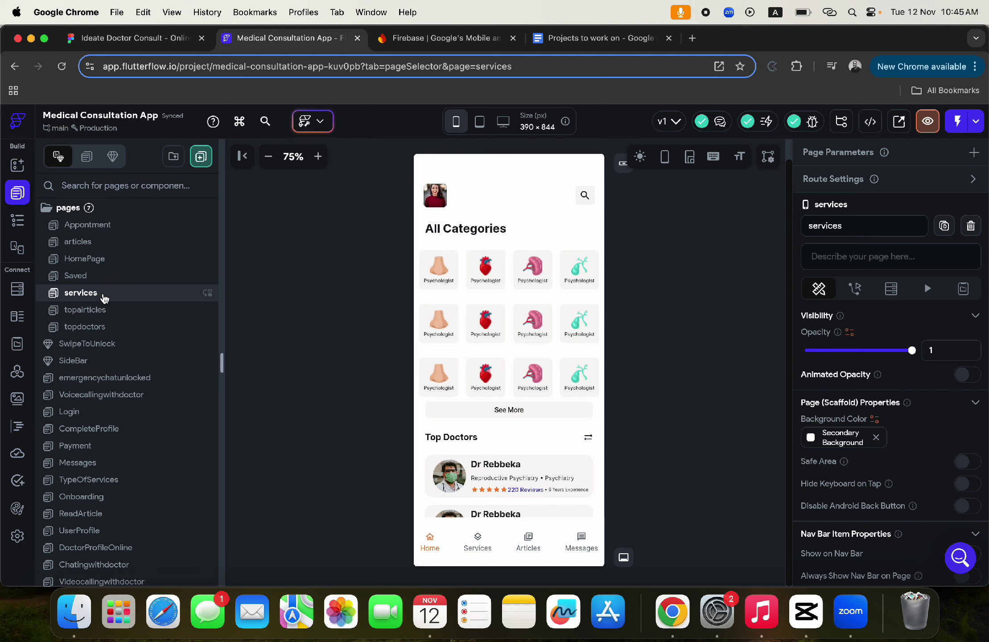
click(103, 312)
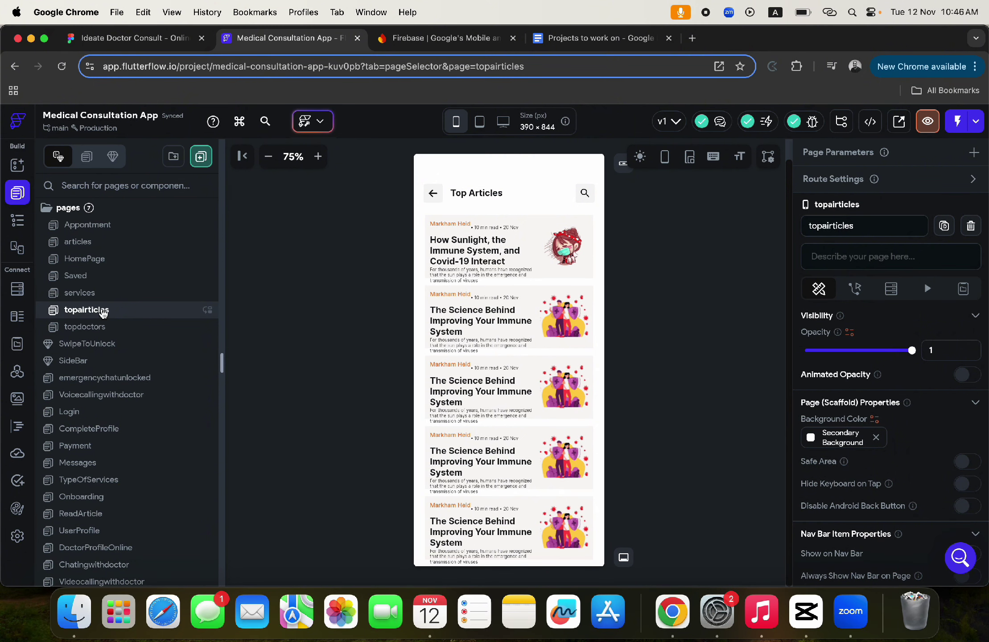
click(102, 331)
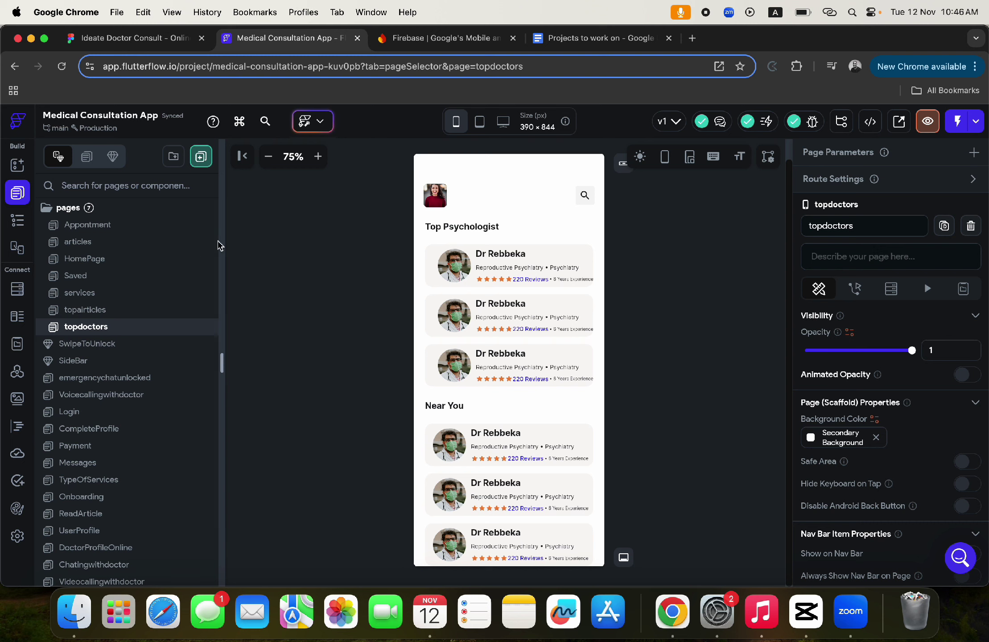
click(98, 348)
View the SideBar and emergencychatunlocked screens, then compare the Voicecallingwithdoctor and Login pages.
click(93, 363)
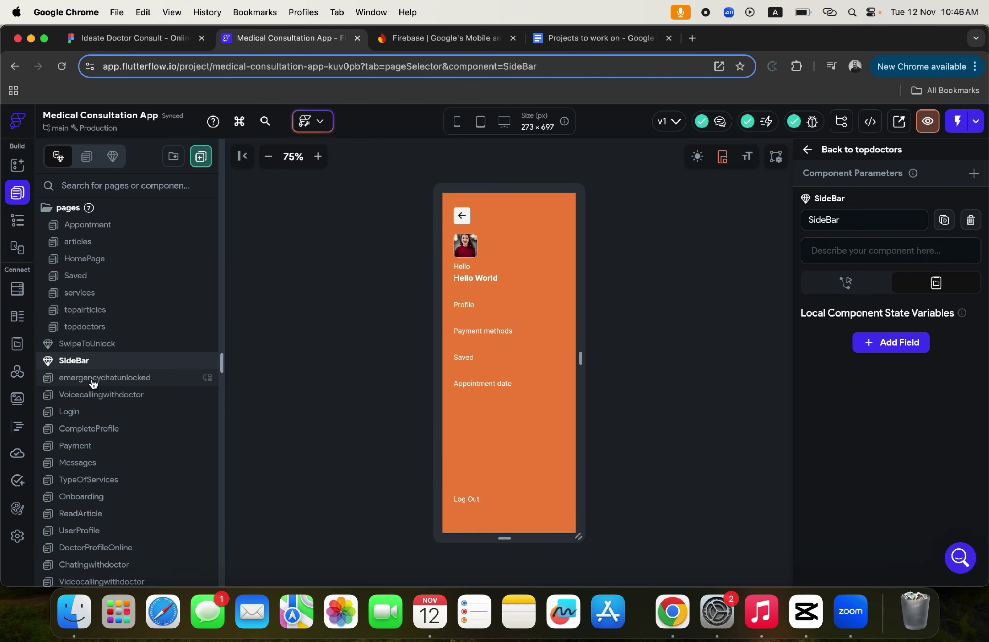
click(93, 380)
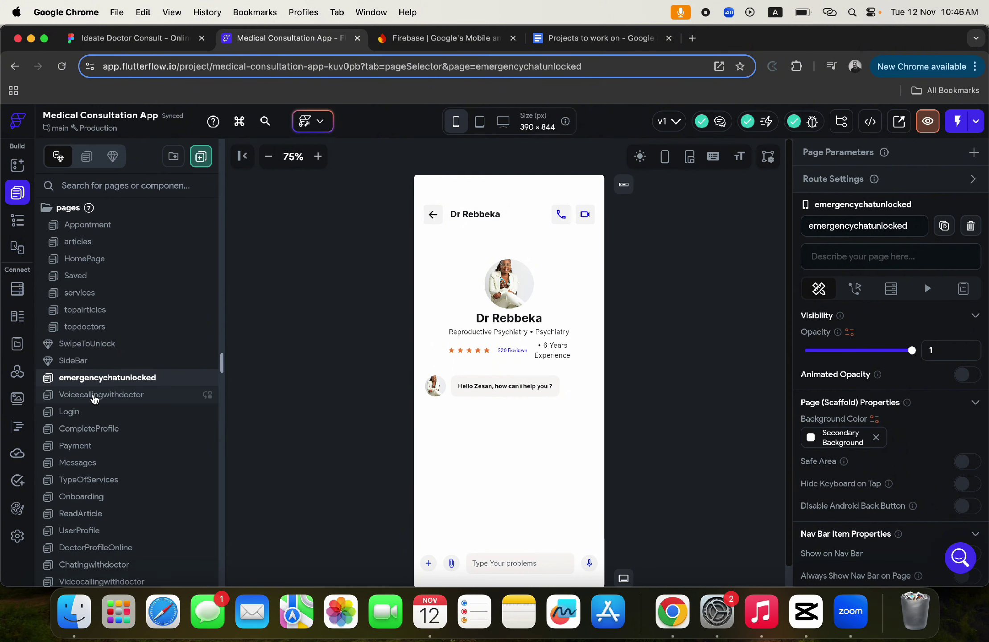
click(95, 397)
click(78, 412)
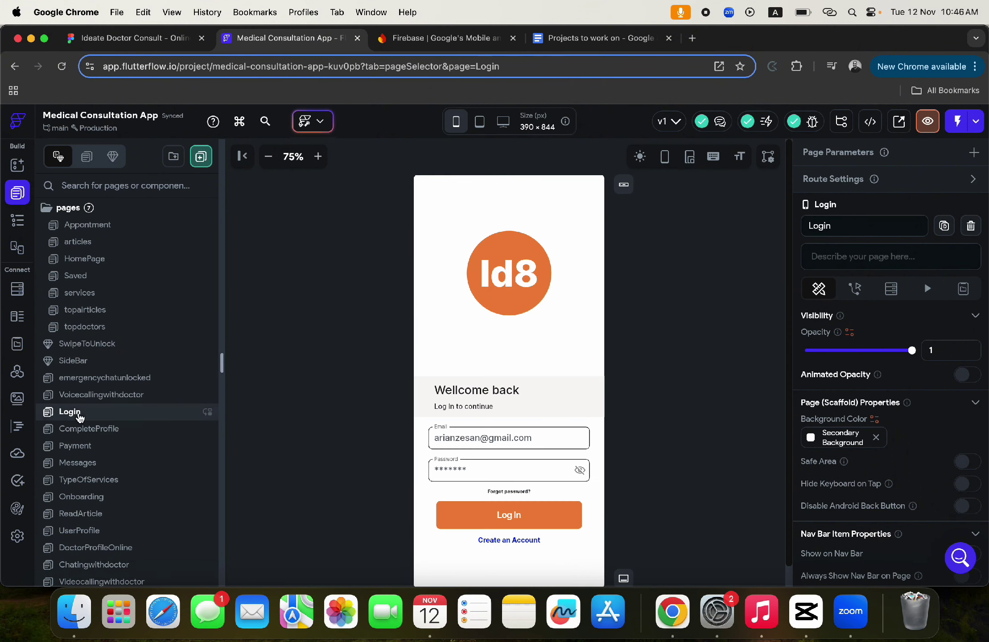
click(105, 397)
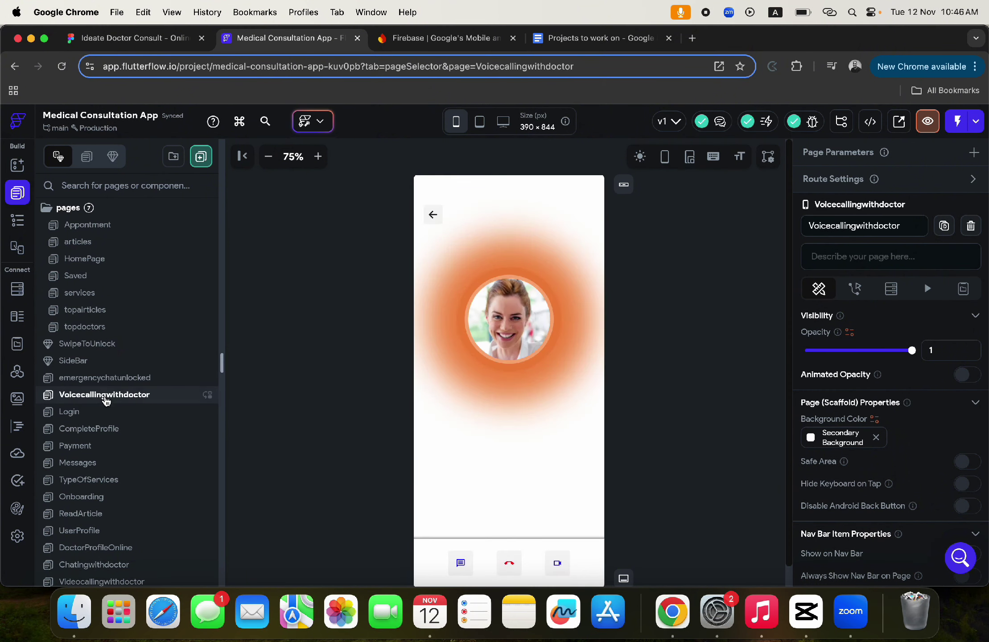
click(104, 418)
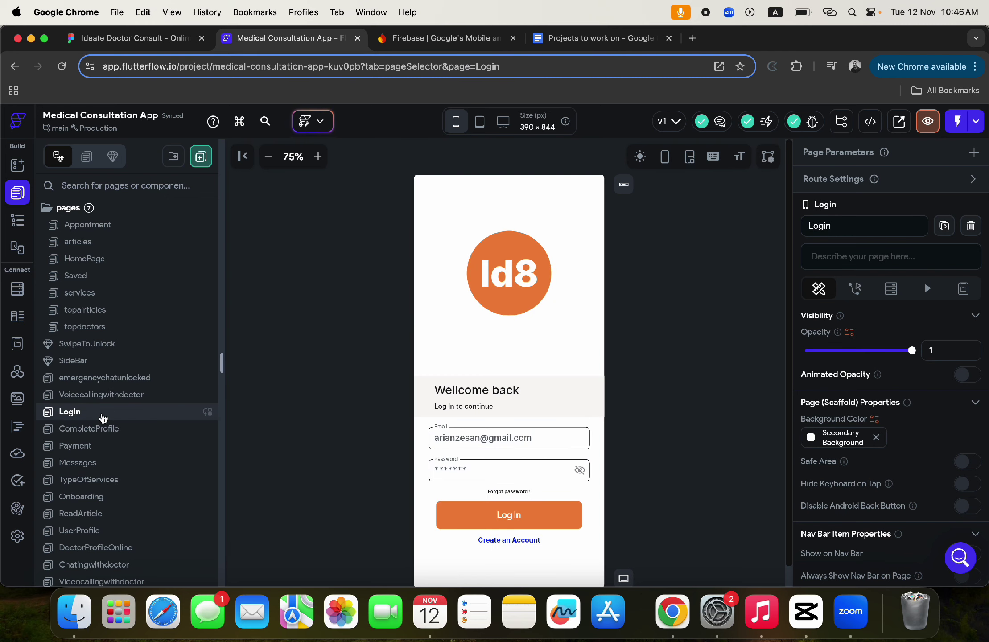
click(102, 399)
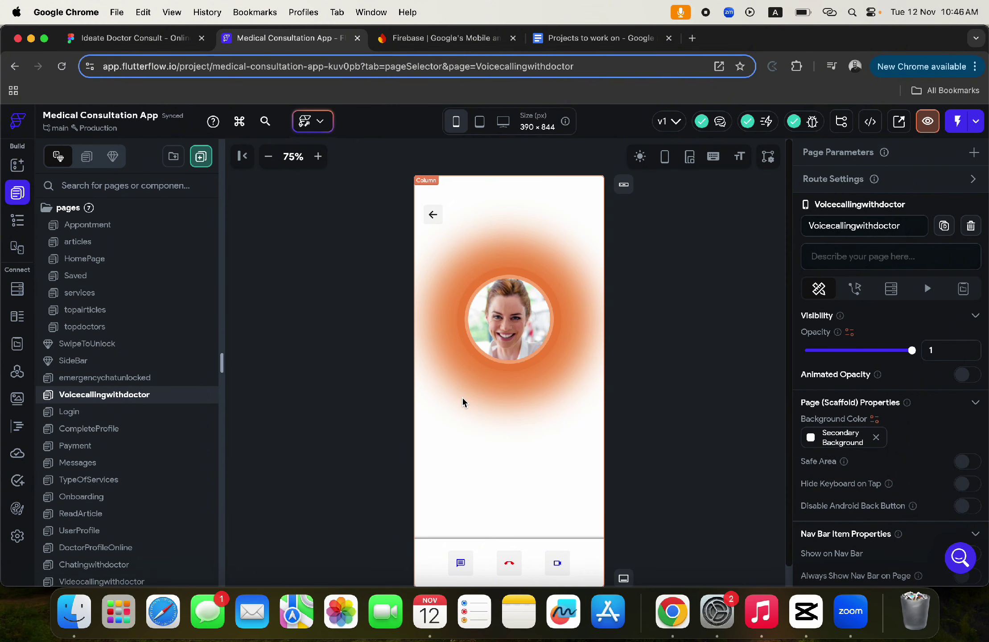
click(99, 413)
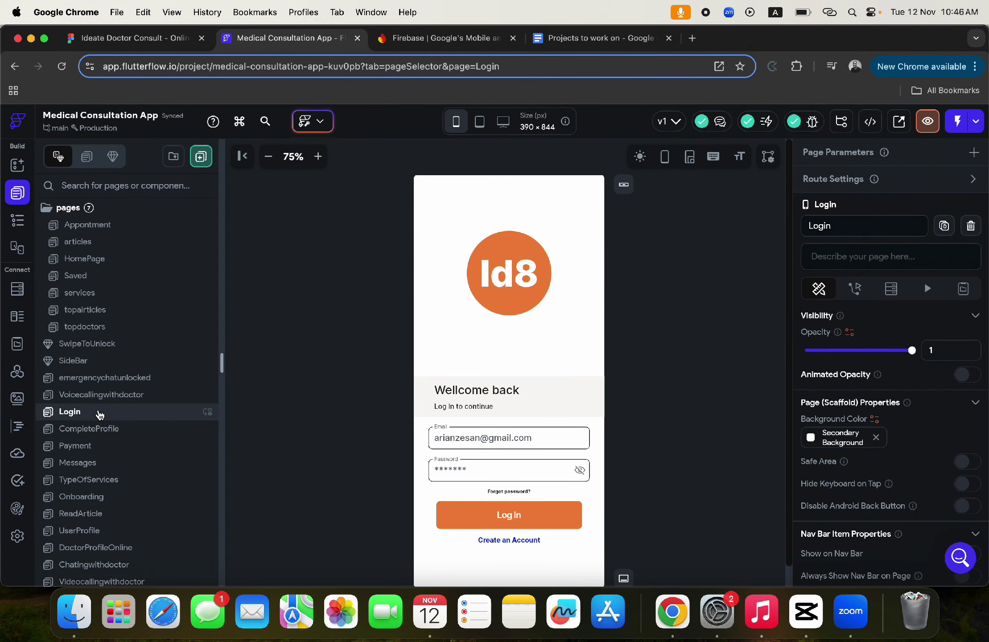
click(96, 396)
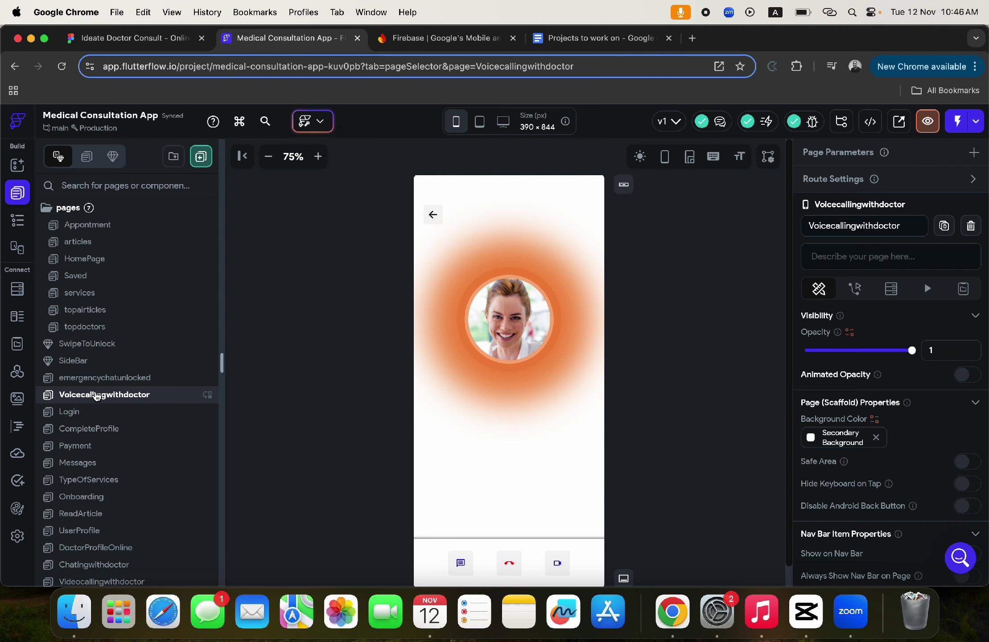
Step through the CompleteProfile and Payment pages to the Messages page.
click(89, 430)
click(89, 451)
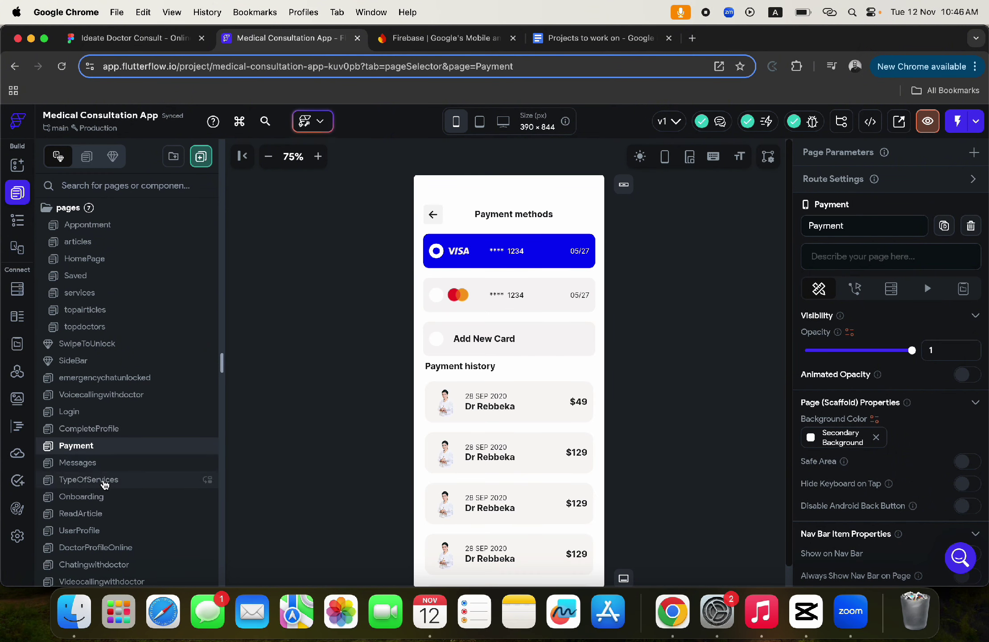
click(102, 465)
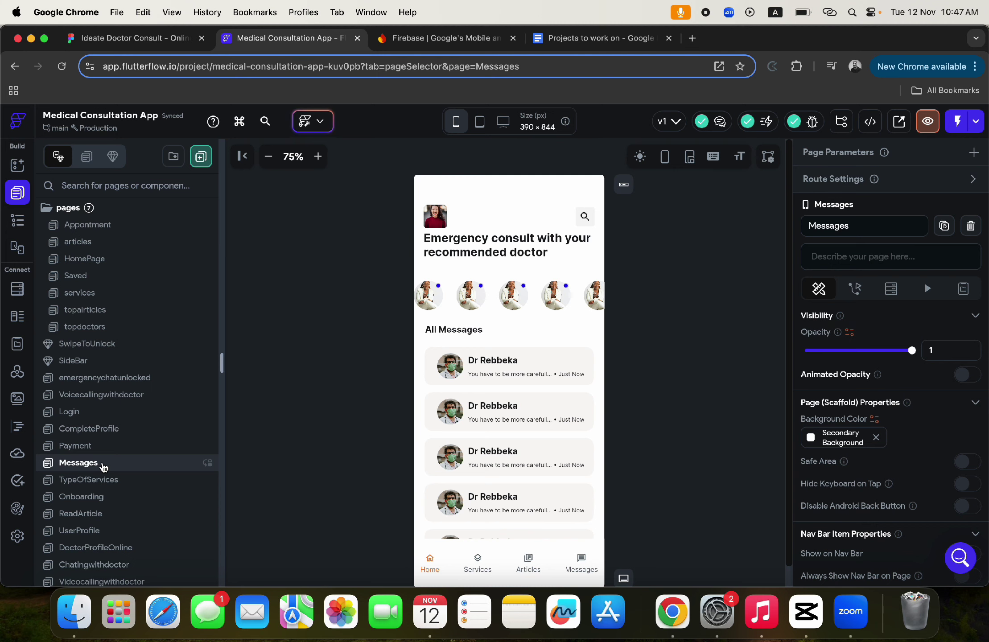
scroll(103, 467, down, 3)
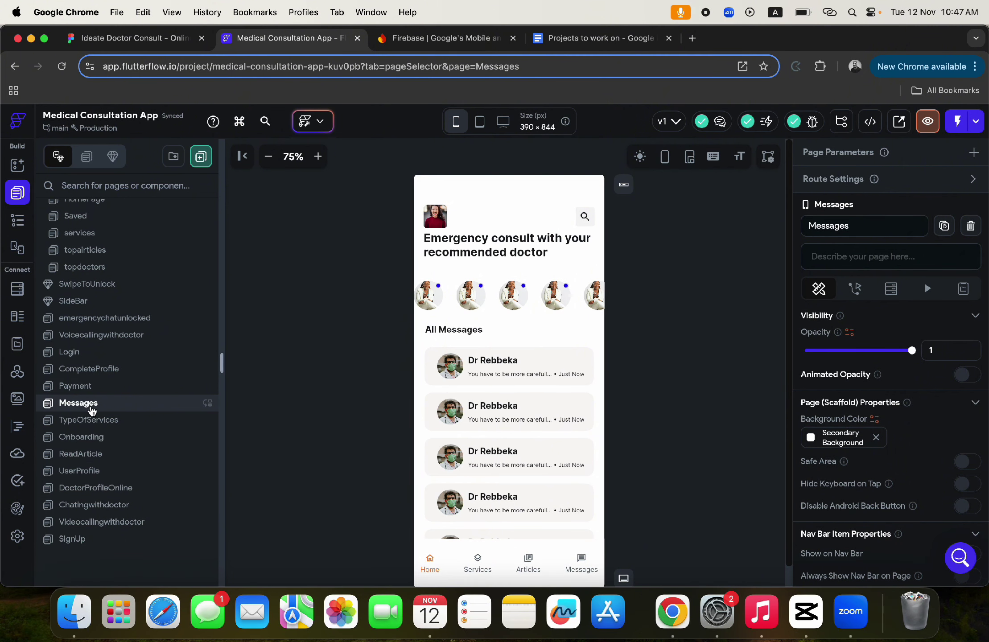
Review the SignUp, Videocallingwithdoctor, DoctorProfileOnline, UserProfile, Onboarding, TypeOfServices and Appontment pages.
click(88, 539)
click(88, 526)
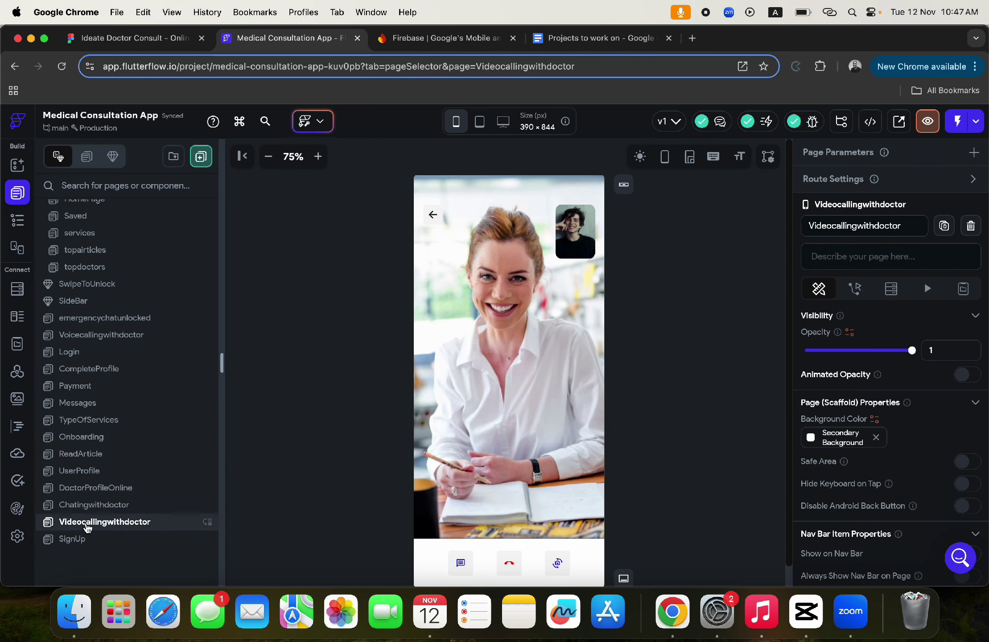
click(89, 487)
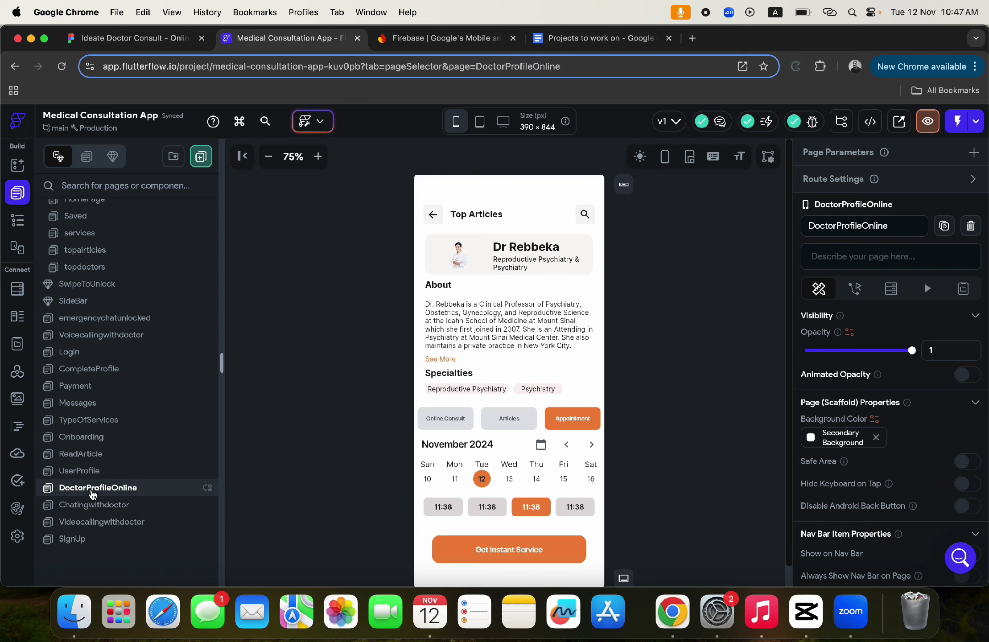
click(89, 472)
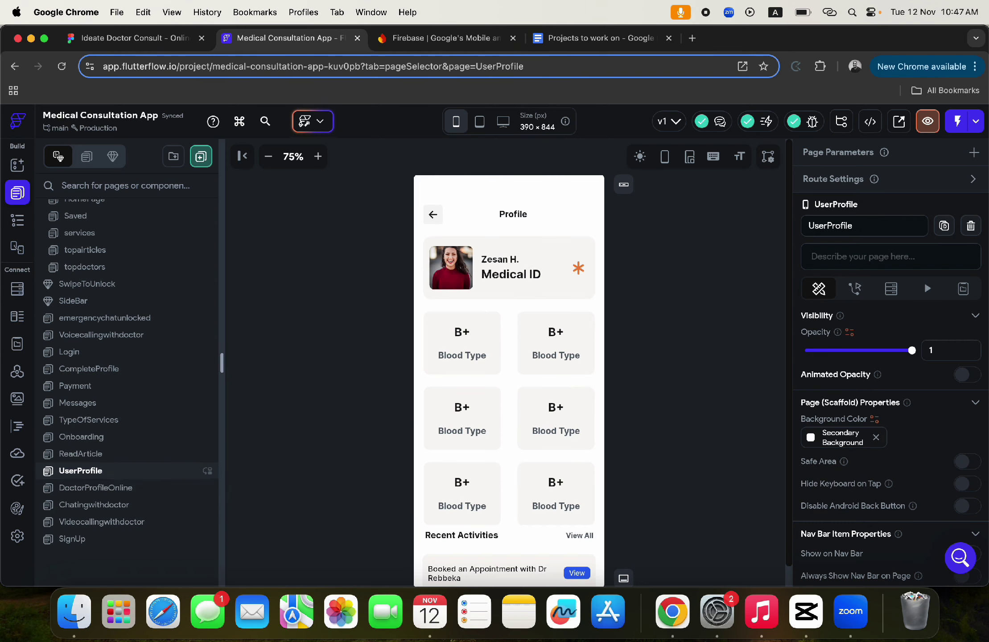
click(85, 437)
click(85, 421)
scroll(116, 317, up, 2)
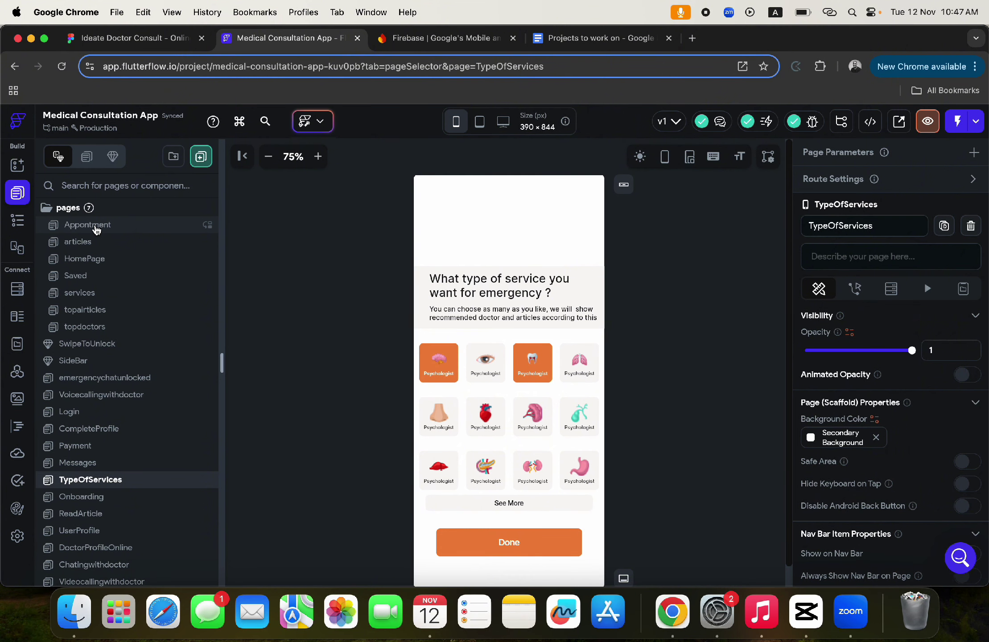
click(97, 227)
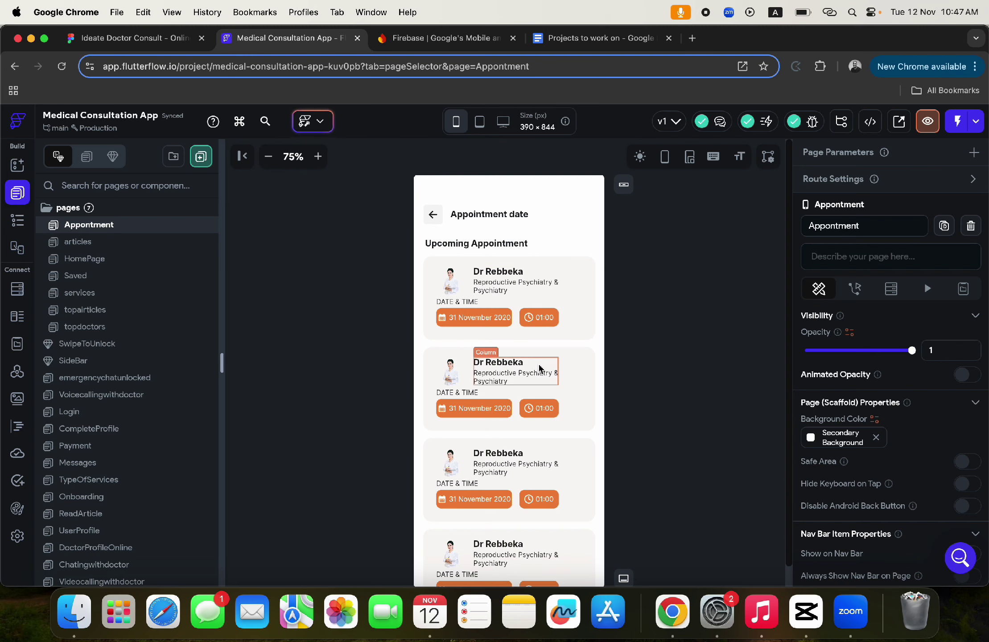
Review emergencychatunlocked, Voicecallingwithdoctor, Login, CompleteProfile, Payment and Messages, then open App Details settings.
click(125, 377)
click(122, 395)
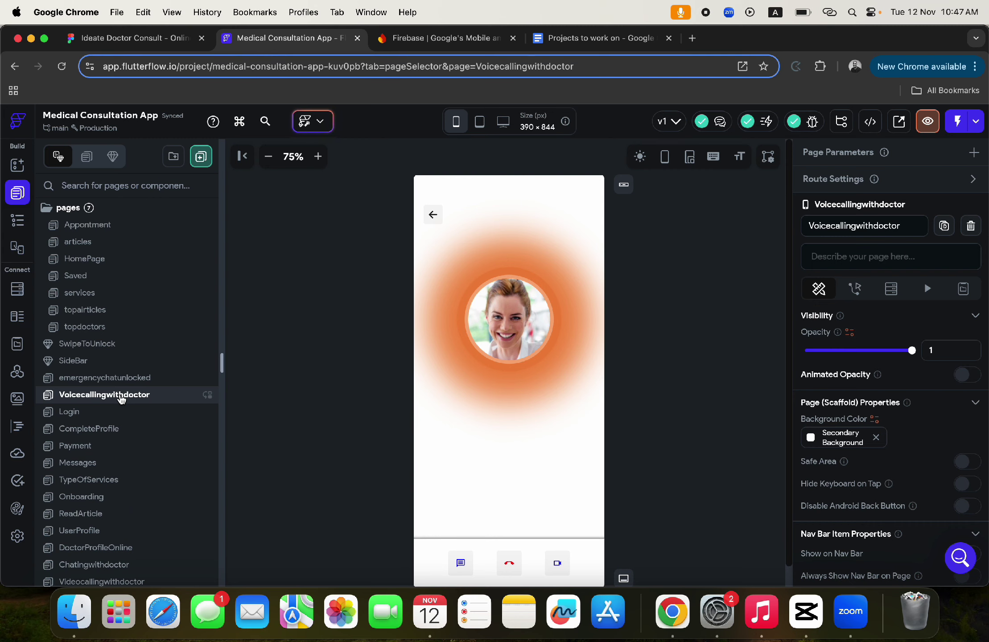
click(102, 413)
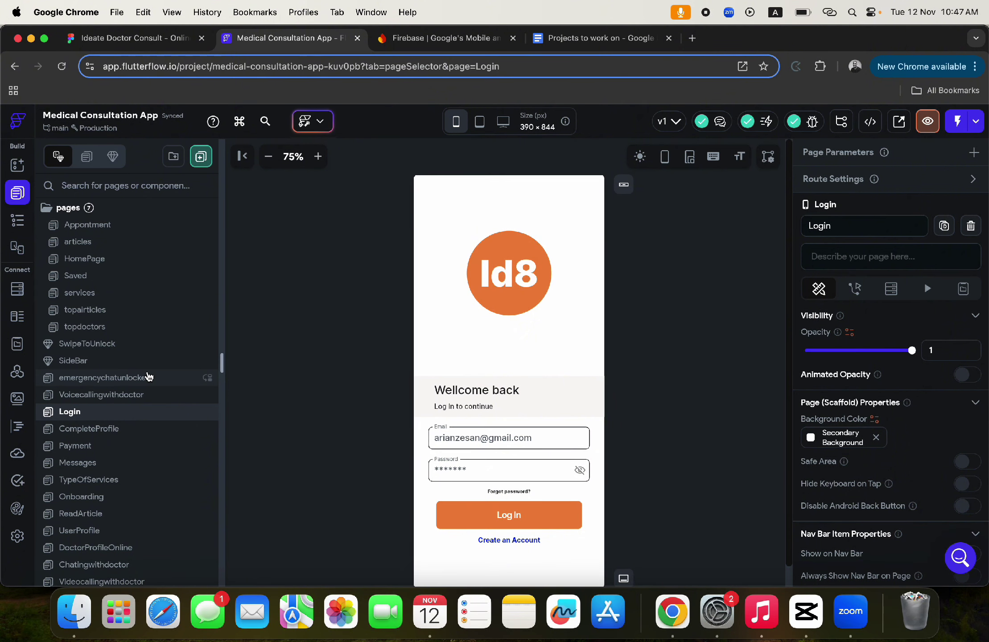
click(114, 430)
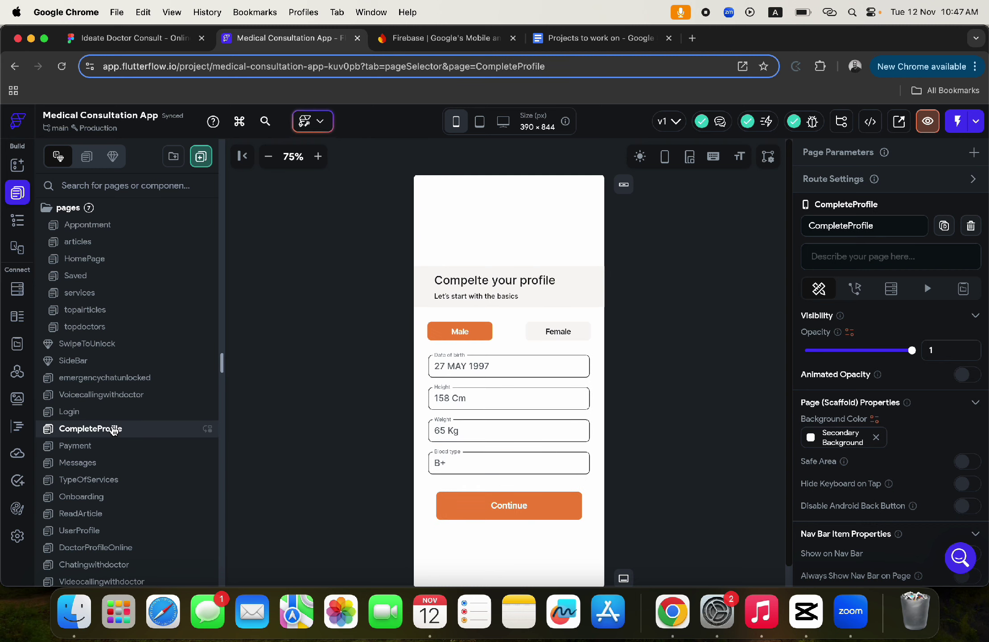
click(120, 447)
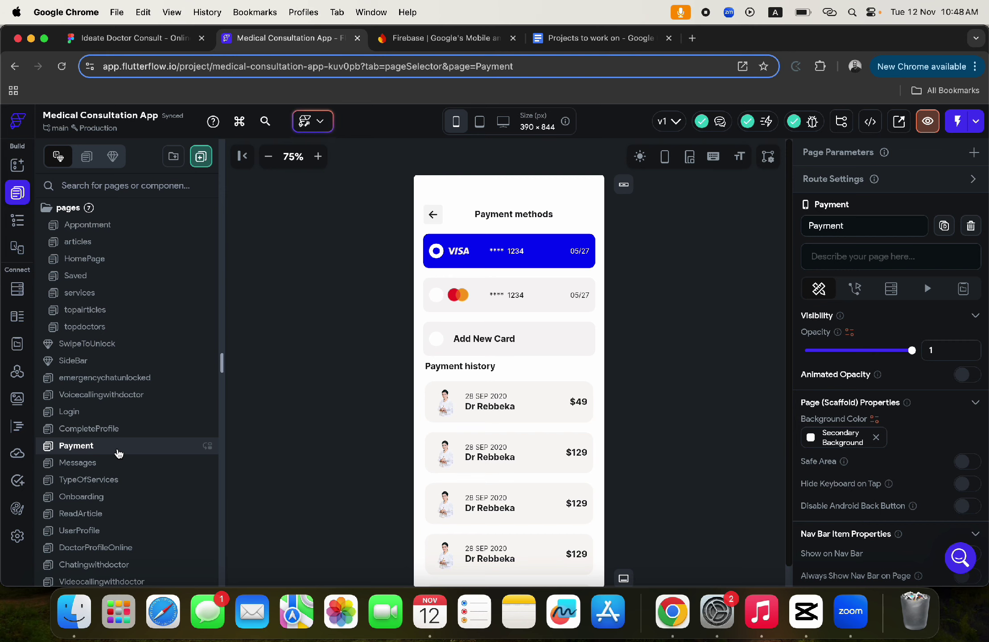
scroll(137, 336, down, 3)
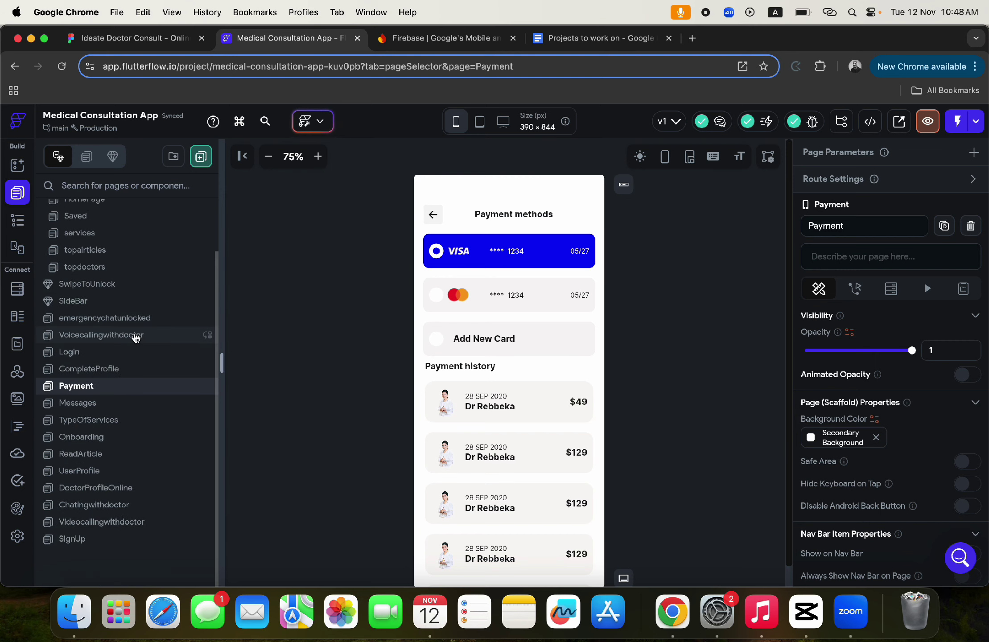
click(138, 403)
scroll(131, 302, up, 3)
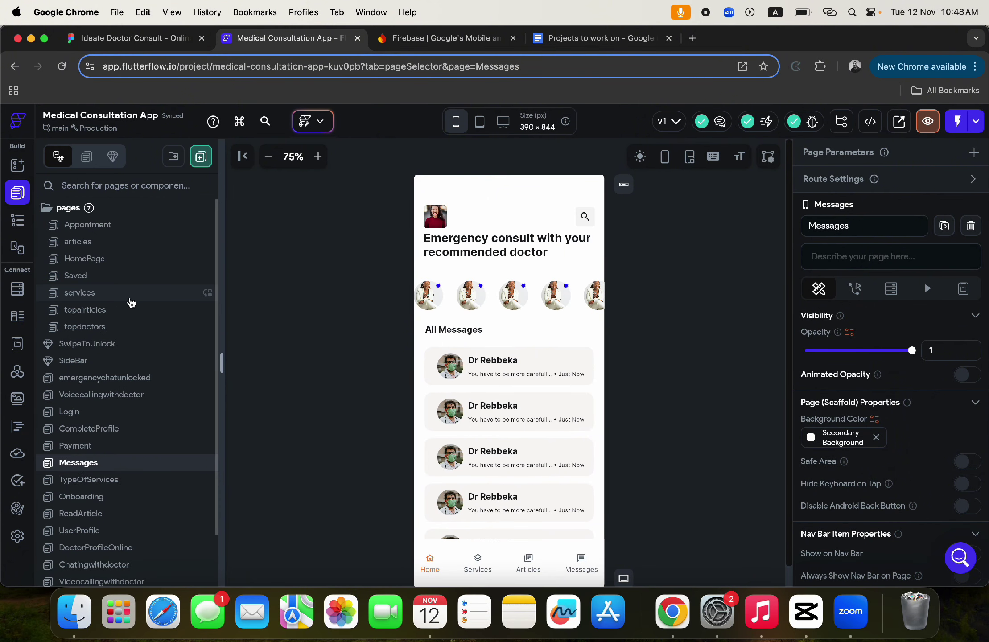
click(21, 541)
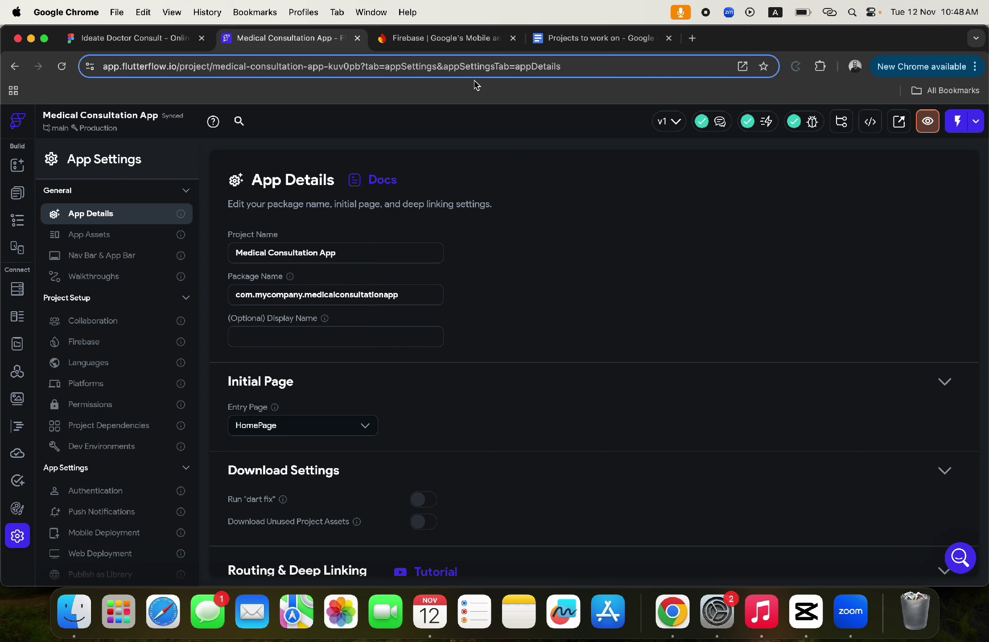
Switch to the Firebase homepage in the other browser tab.
click(440, 42)
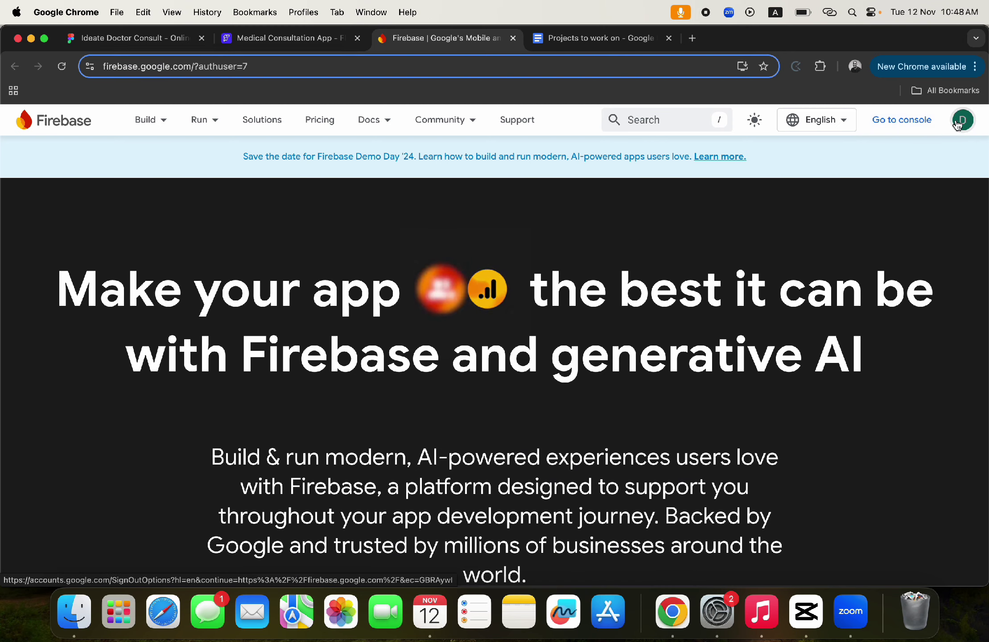
Create a Firebase project named 'Medic' from the console with Google Analytics turned off.
click(892, 130)
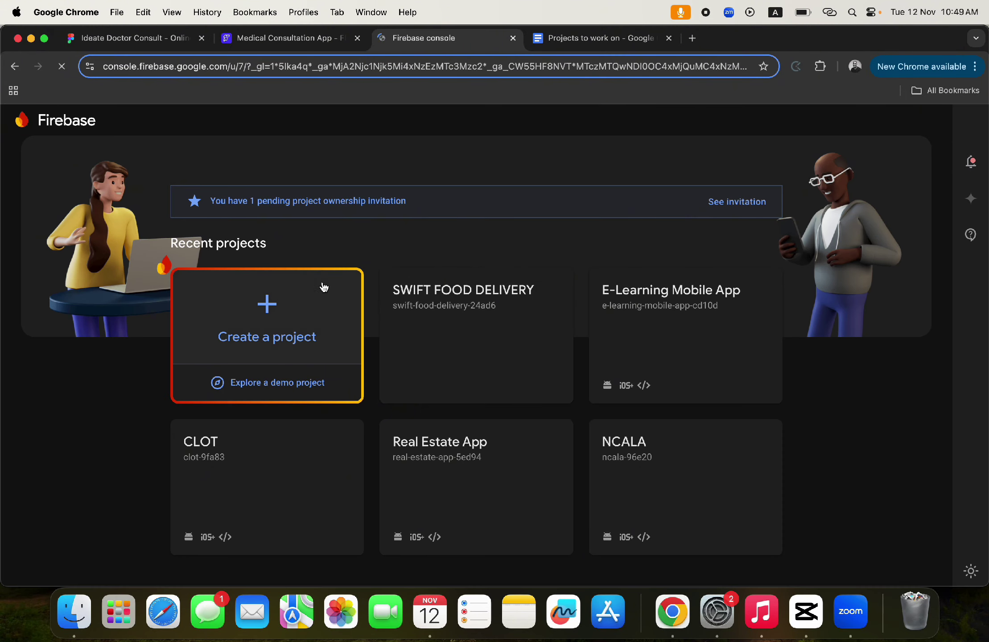
click(261, 314)
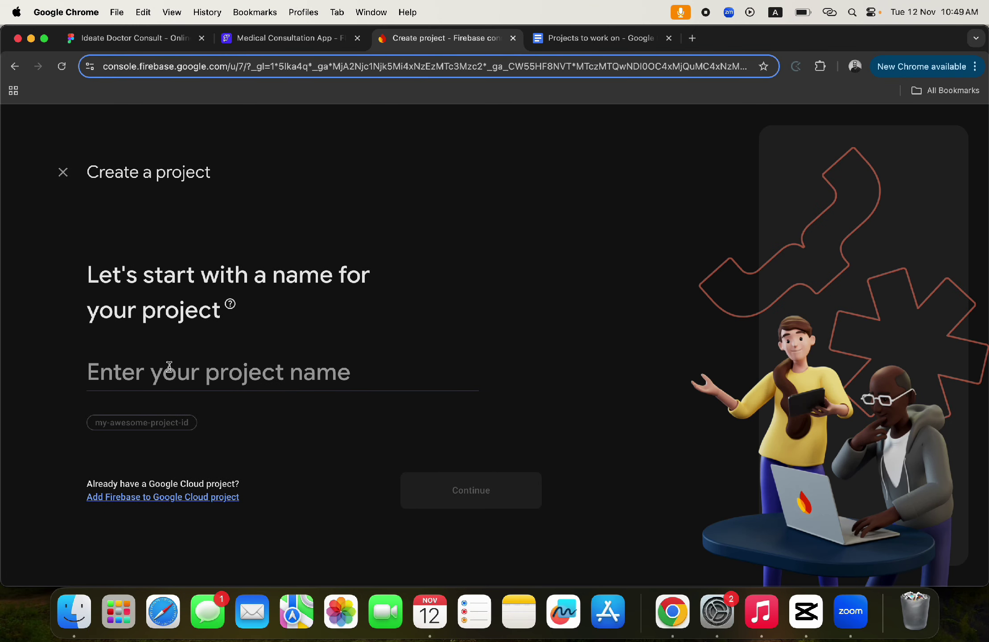
click(167, 370)
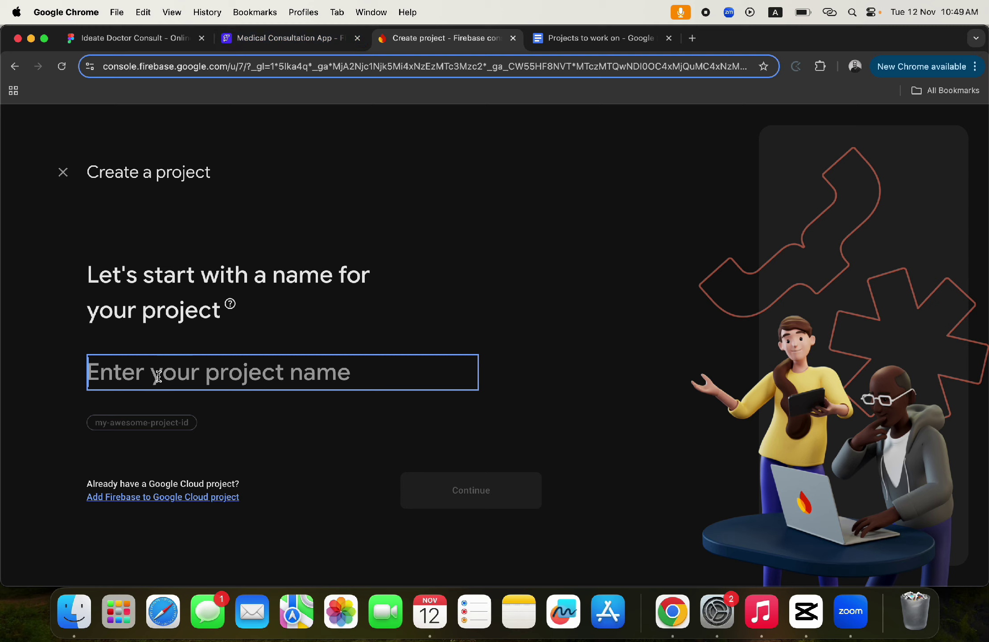
text(Medic)
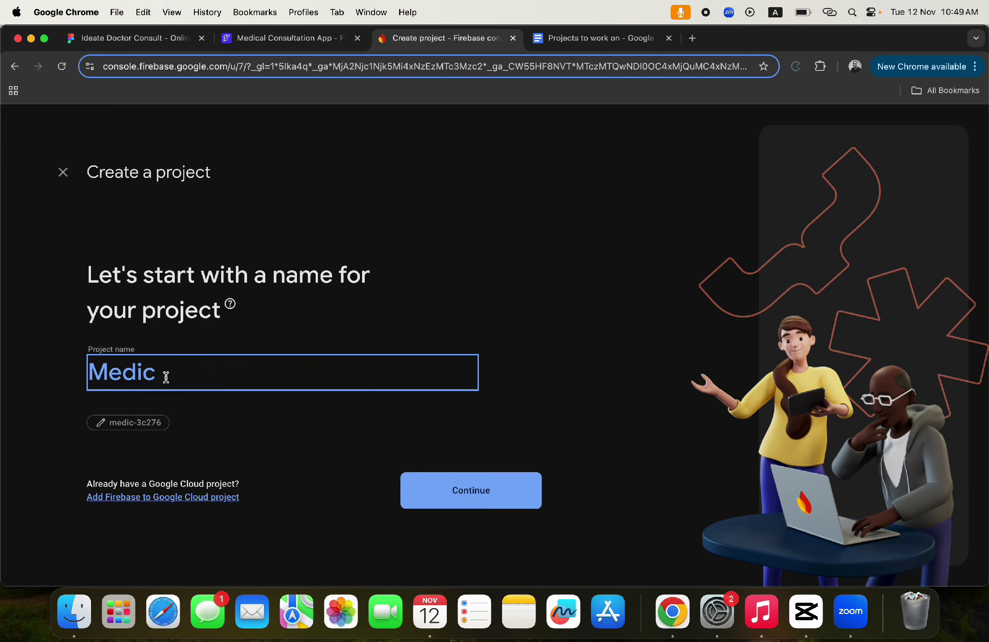
click(454, 489)
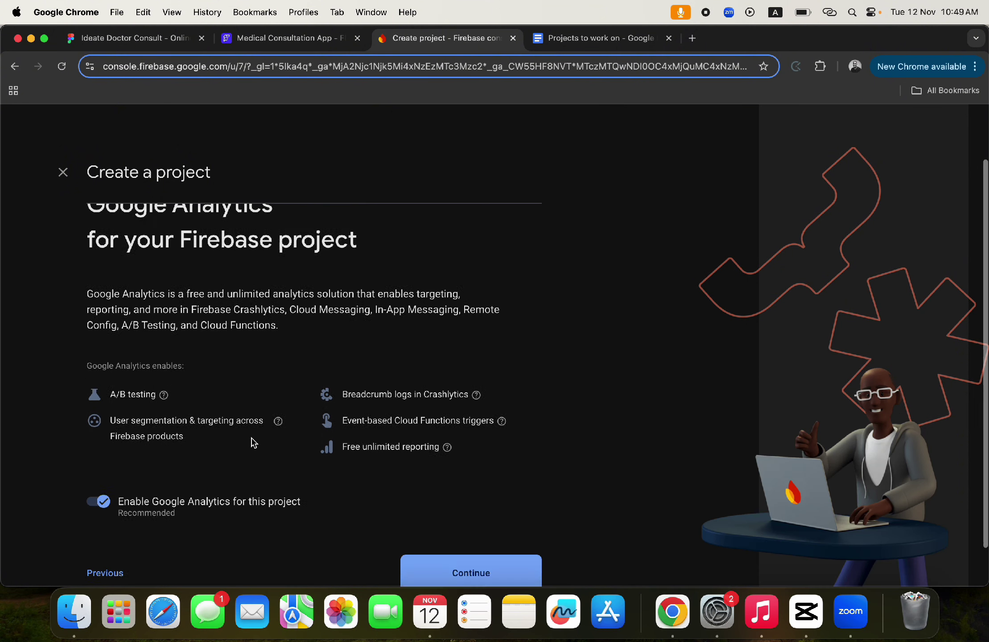
click(98, 455)
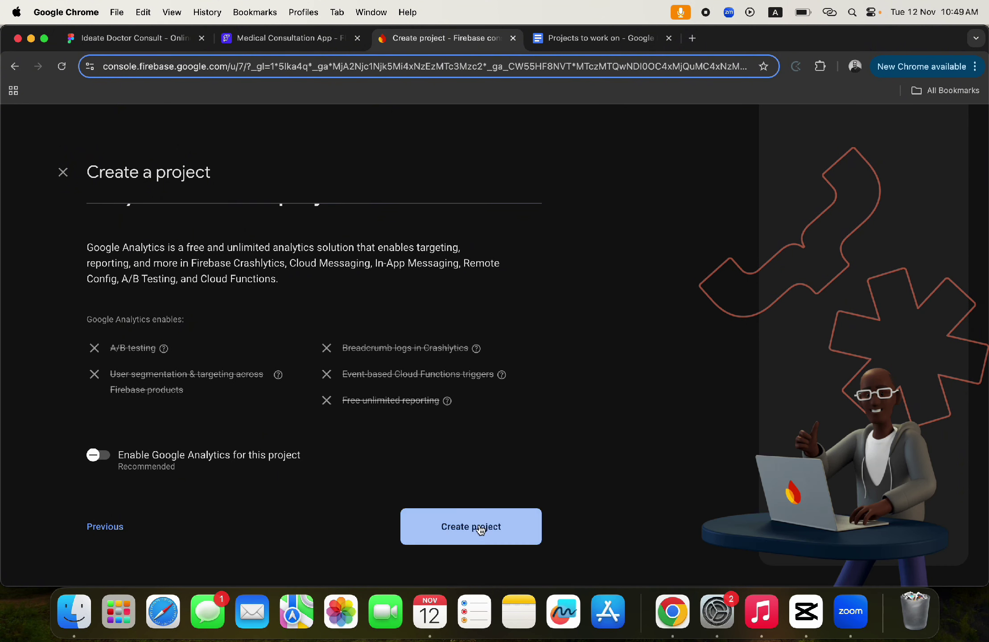
click(478, 529)
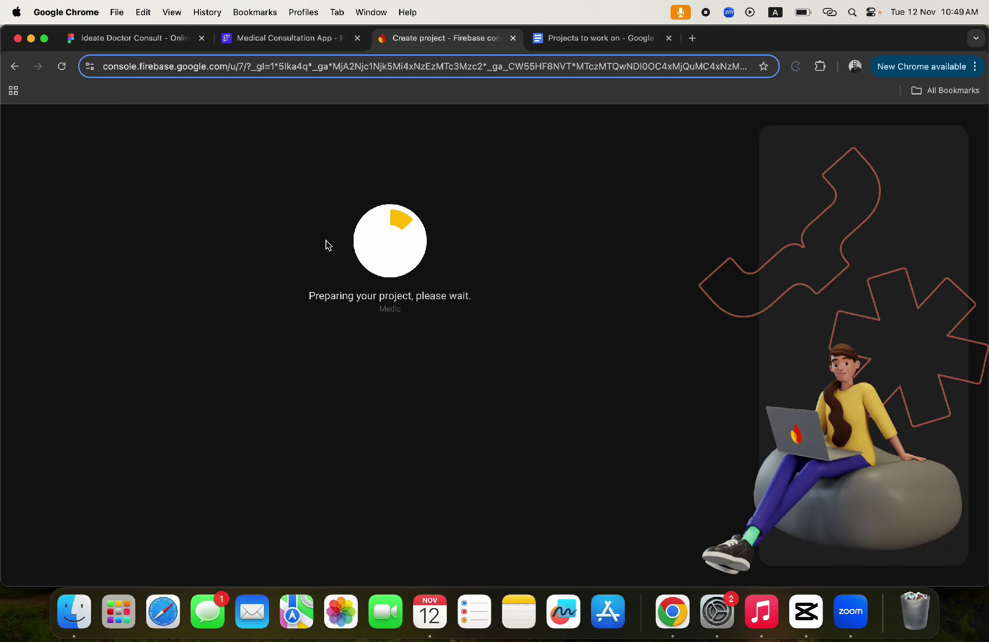
Open FlutterFlow's Firebase project-setup settings, then return to the ready Medic project in Firebase.
click(280, 37)
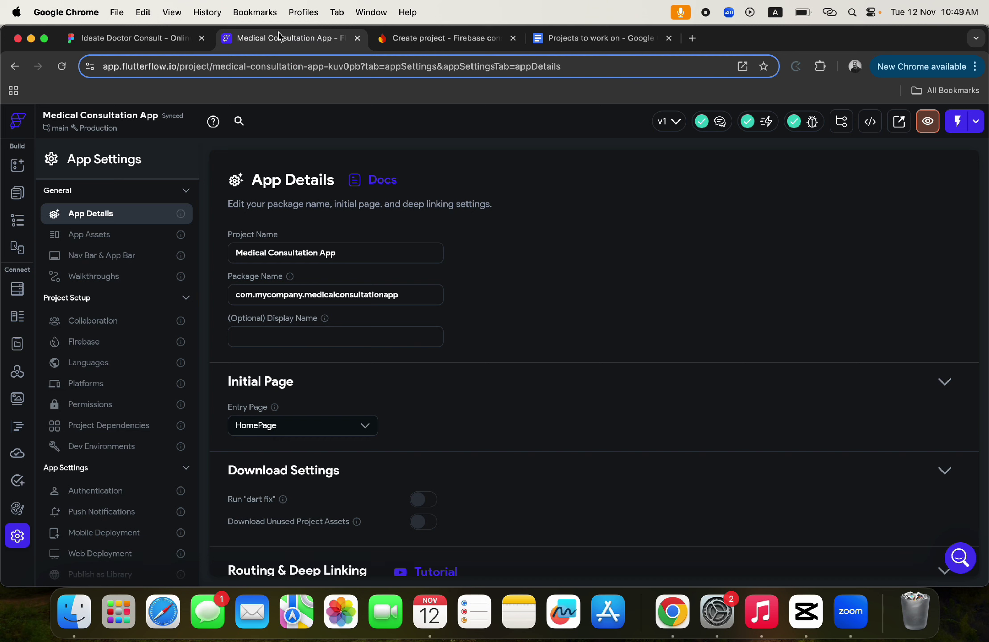
click(85, 343)
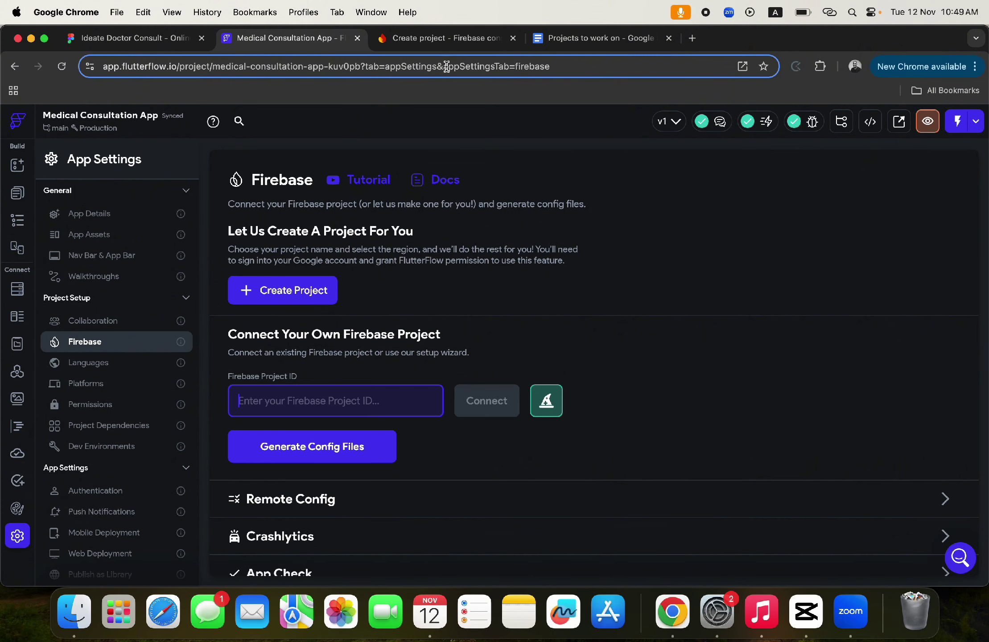
click(449, 43)
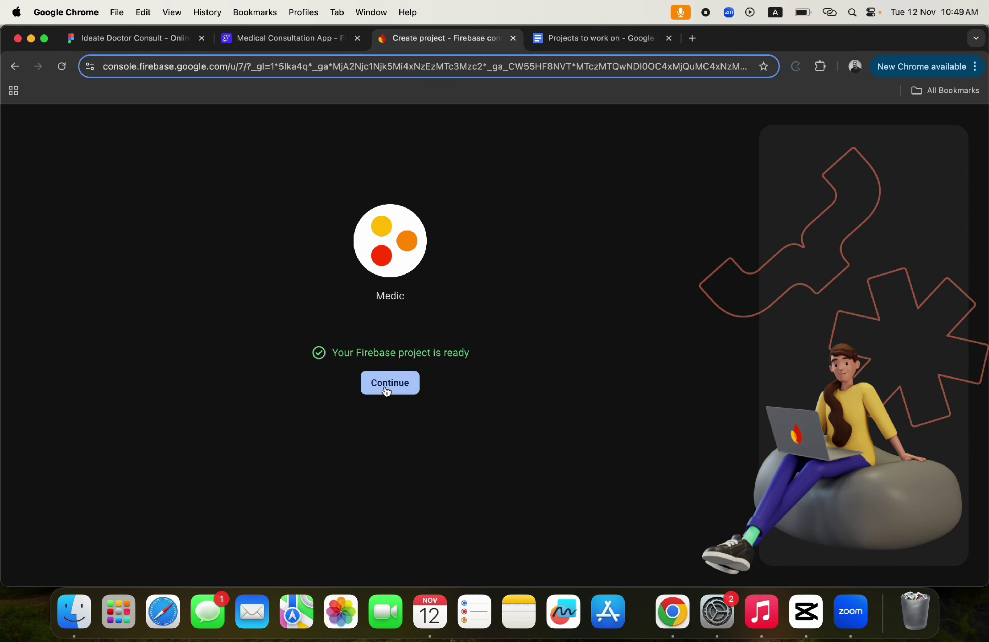
Copy the Medic project's Project ID from its Firebase project settings and return to FlutterFlow.
click(386, 387)
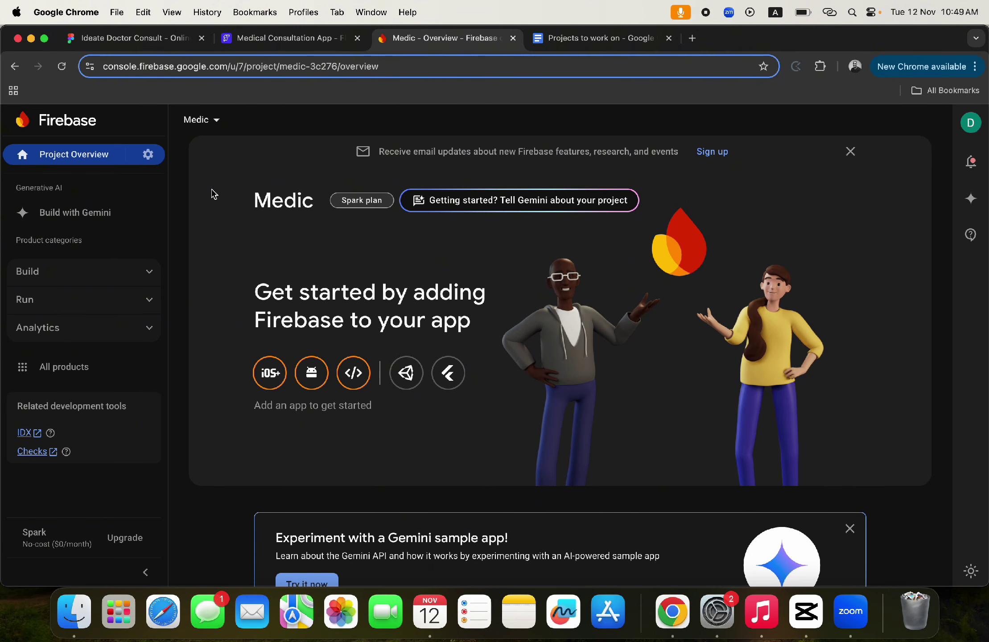
click(147, 155)
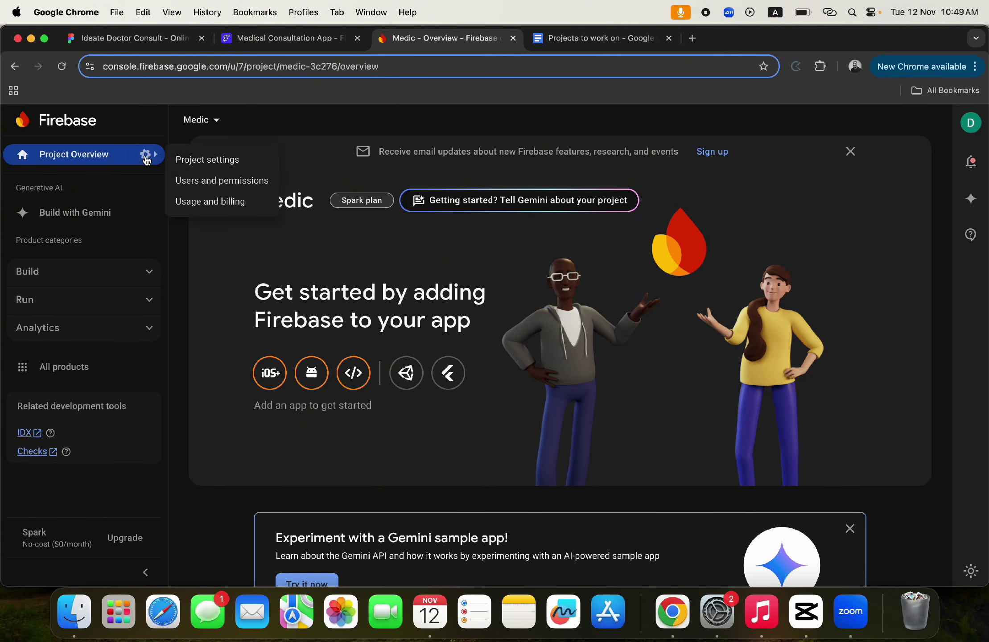
click(203, 159)
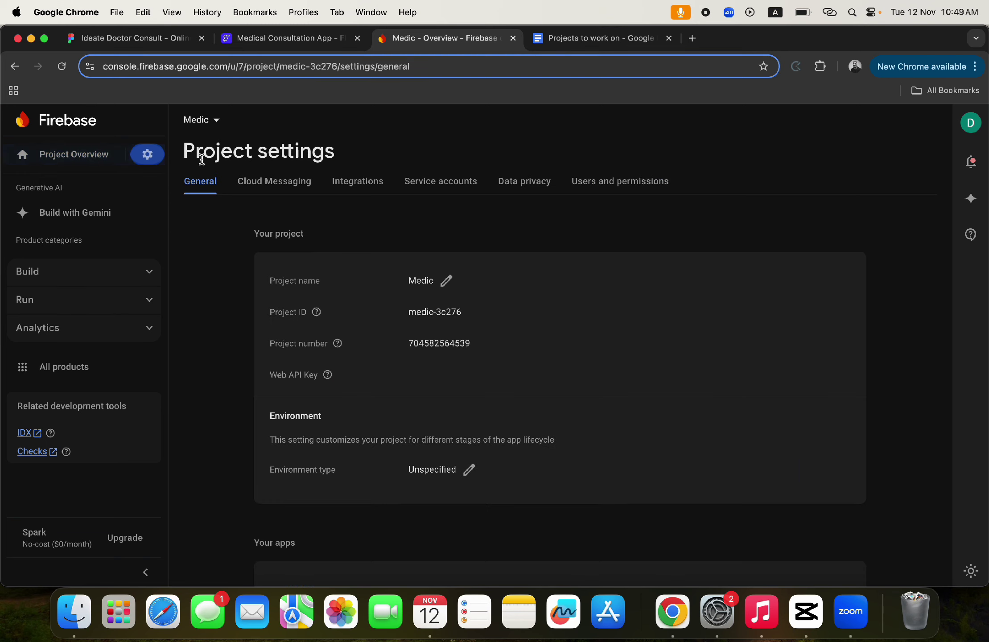
mouse_move(316, 312)
drag(468, 313, 405, 313)
key(super+c)
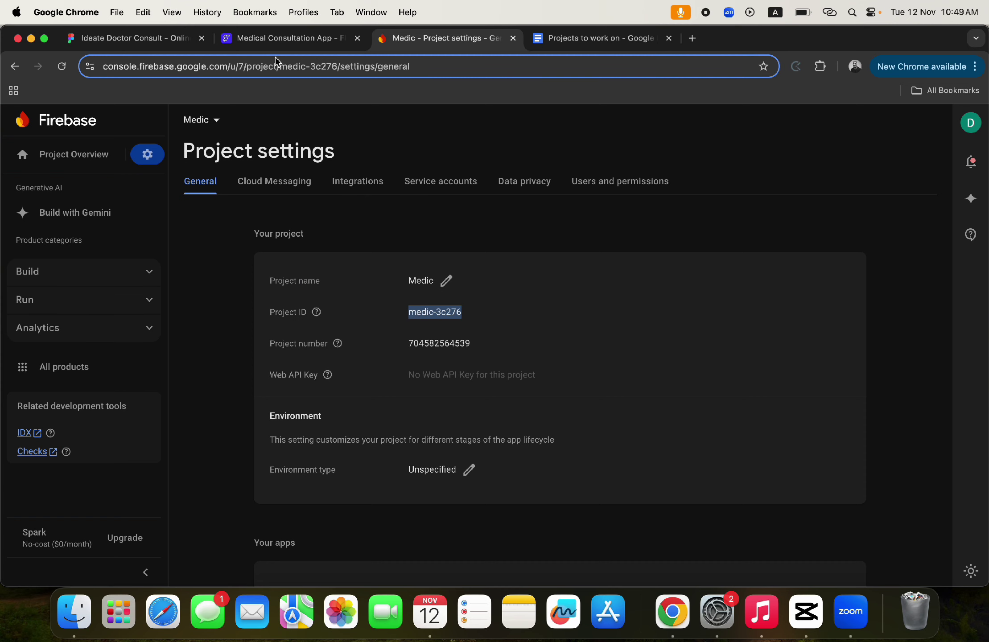
click(270, 41)
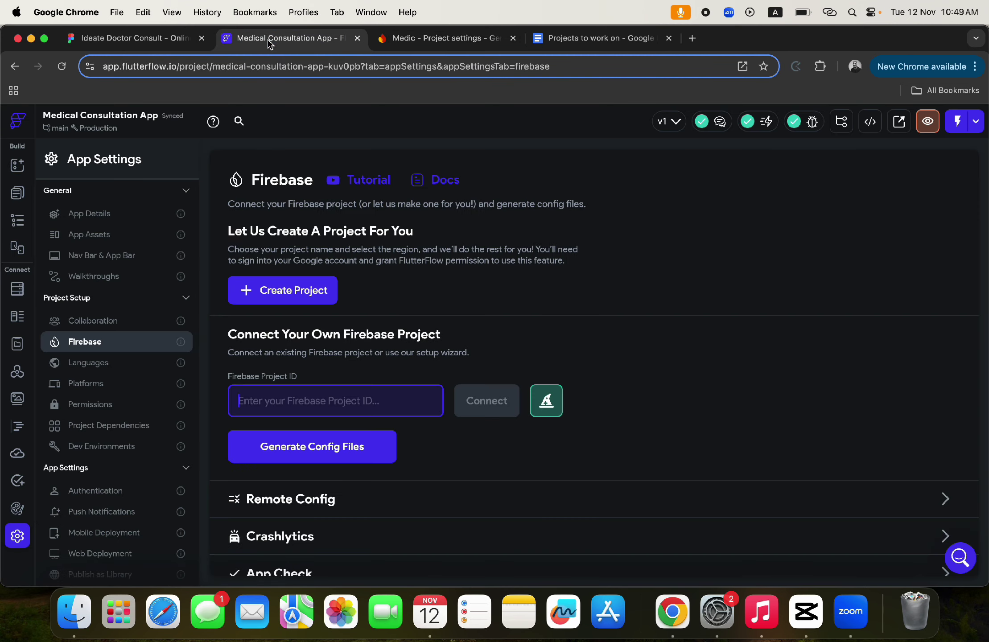
Paste project ID medic-3c276 into FlutterFlow and attempt to connect, then return to Firebase settings.
click(343, 395)
key(super+v)
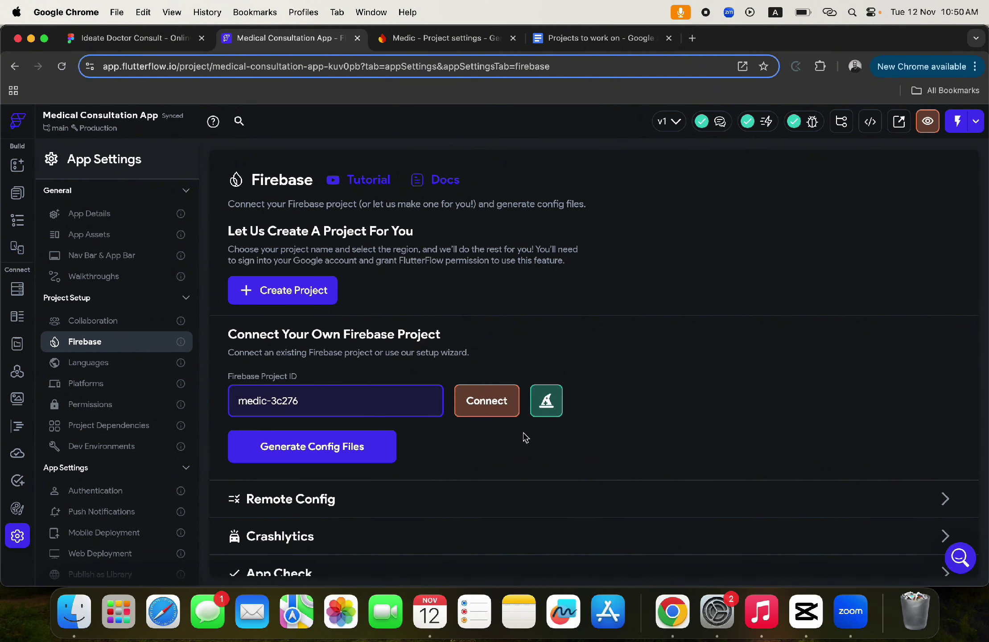
click(503, 409)
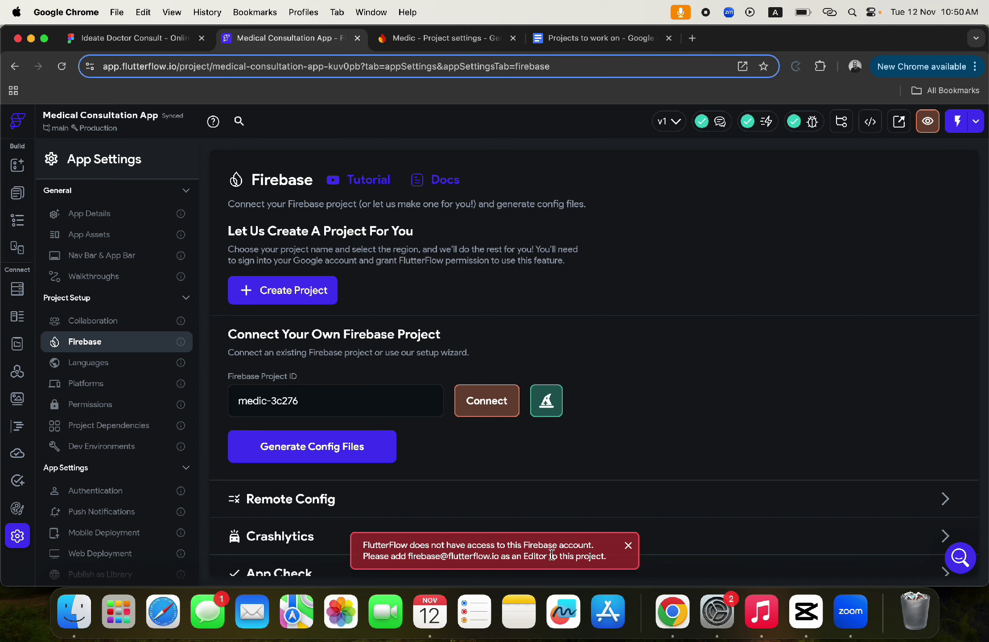
click(464, 44)
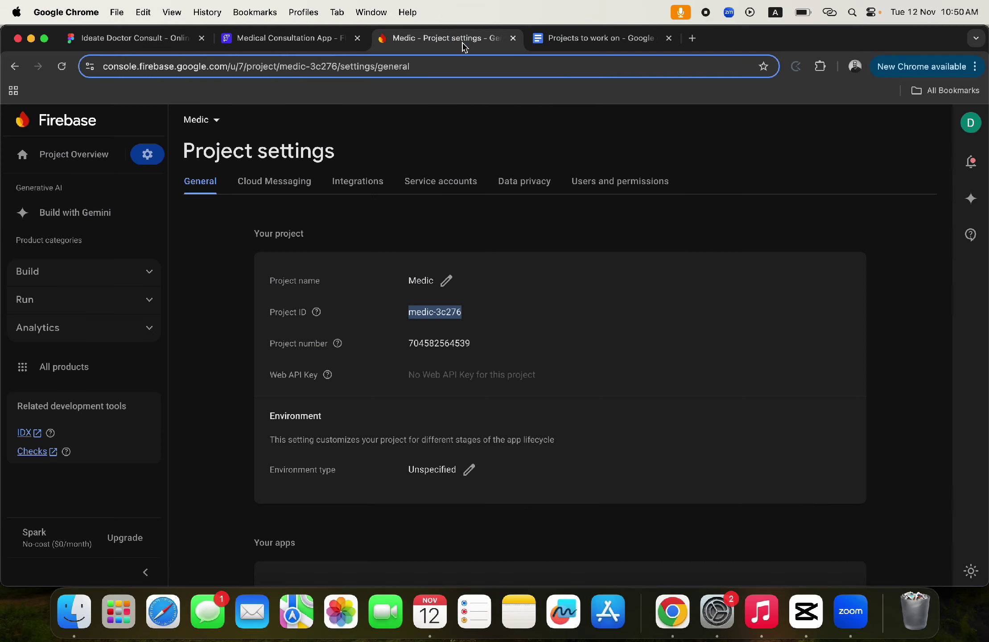
Add FlutterFlow's Firebase service account as an Editor on Medic, then reconnect medic-3c276 in FlutterFlow.
click(620, 184)
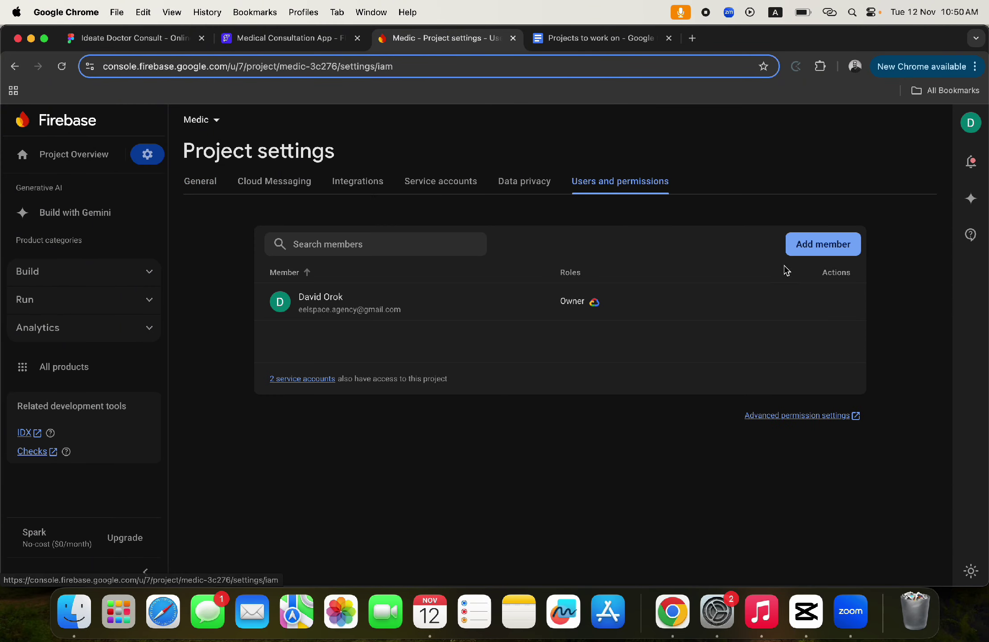
click(800, 250)
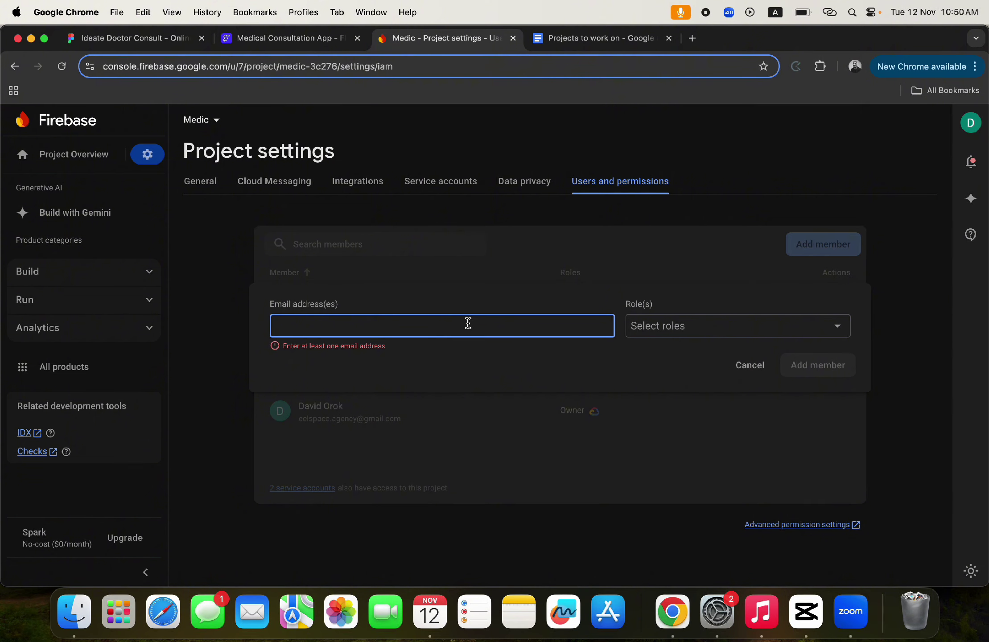
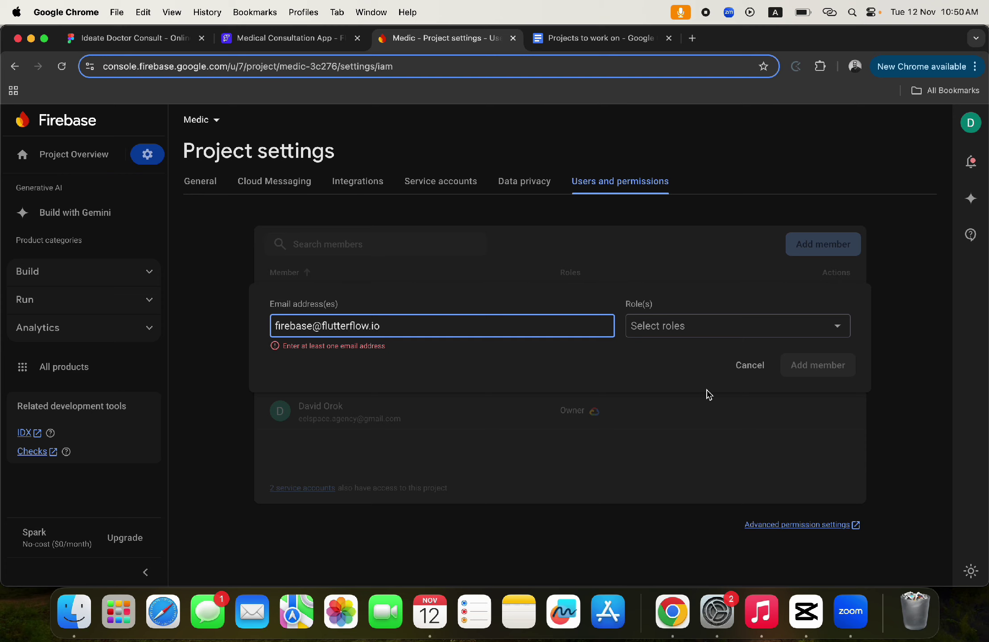
click(692, 325)
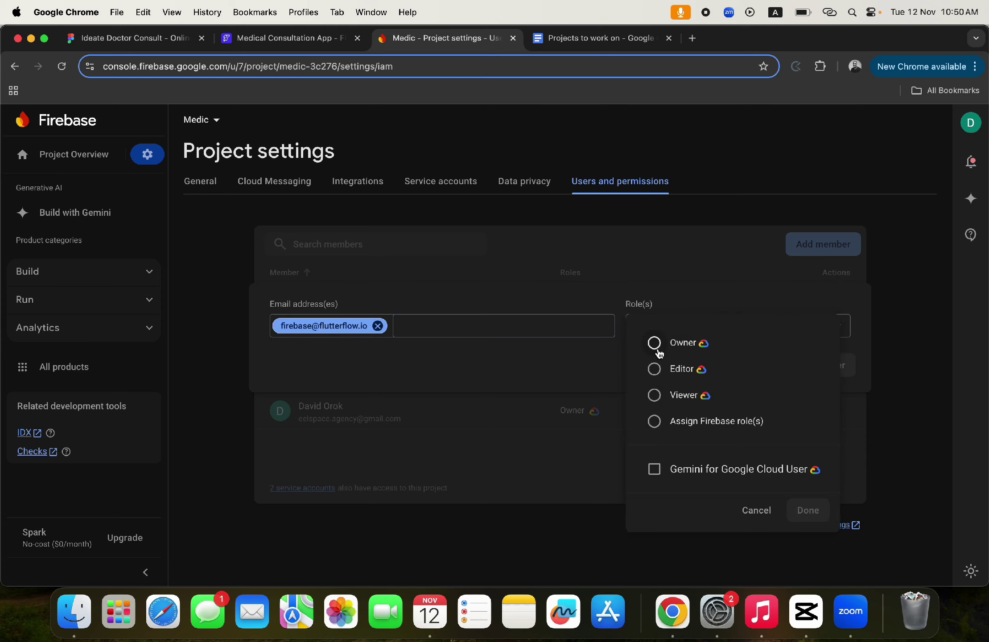
click(654, 344)
click(654, 406)
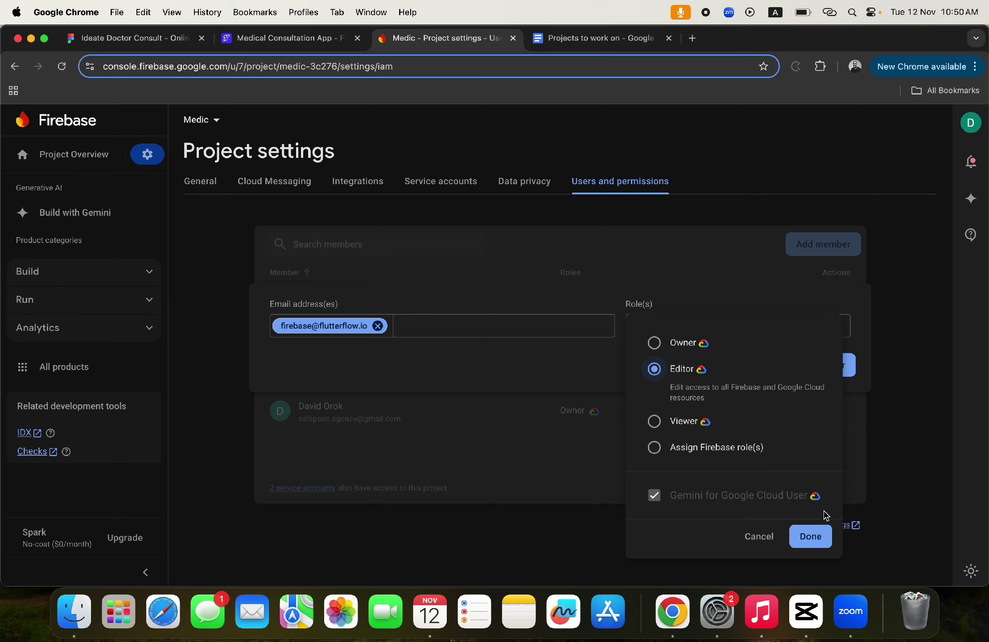
click(811, 547)
click(815, 372)
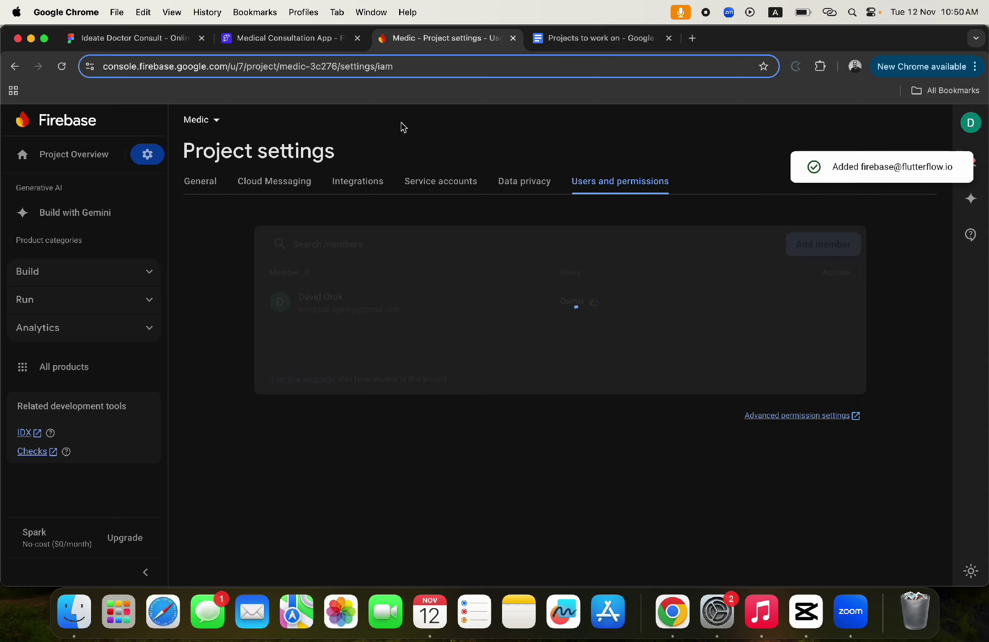
click(280, 39)
click(485, 397)
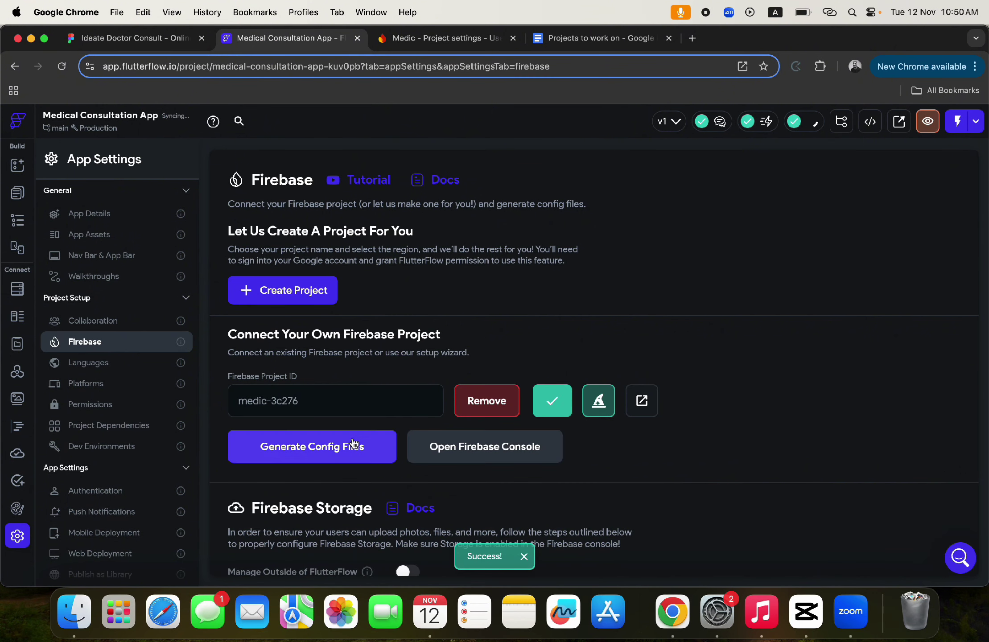
Generate the Firebase config files with the default package name and nickname, then return to Firebase.
click(332, 449)
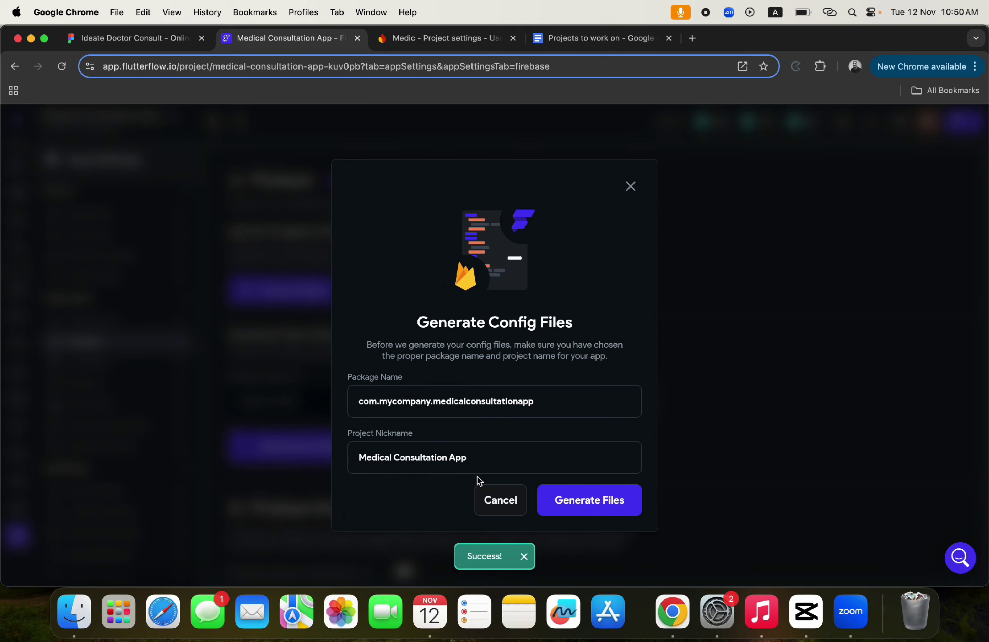
click(598, 502)
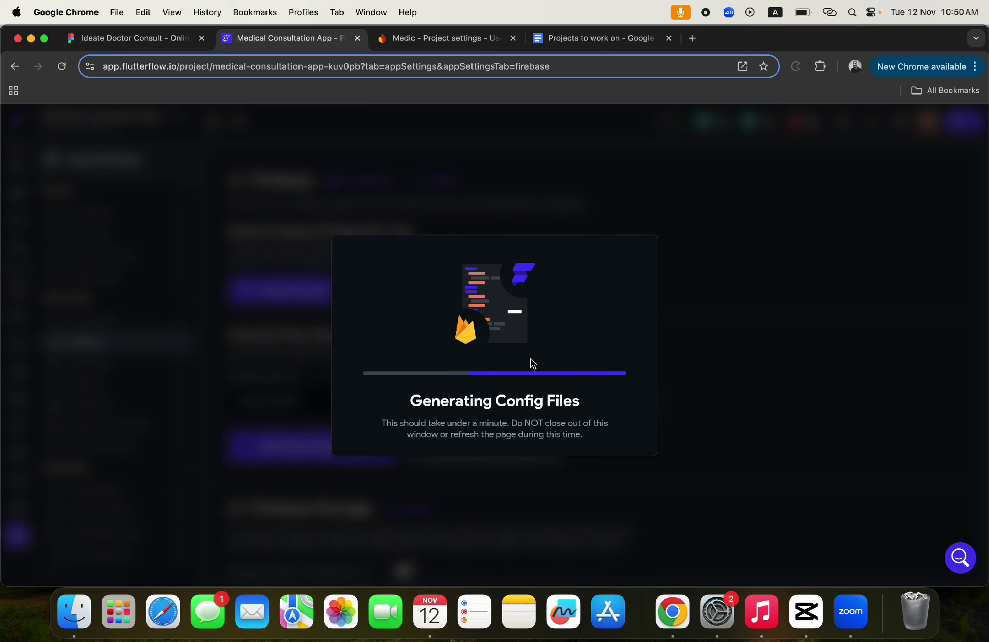
click(442, 38)
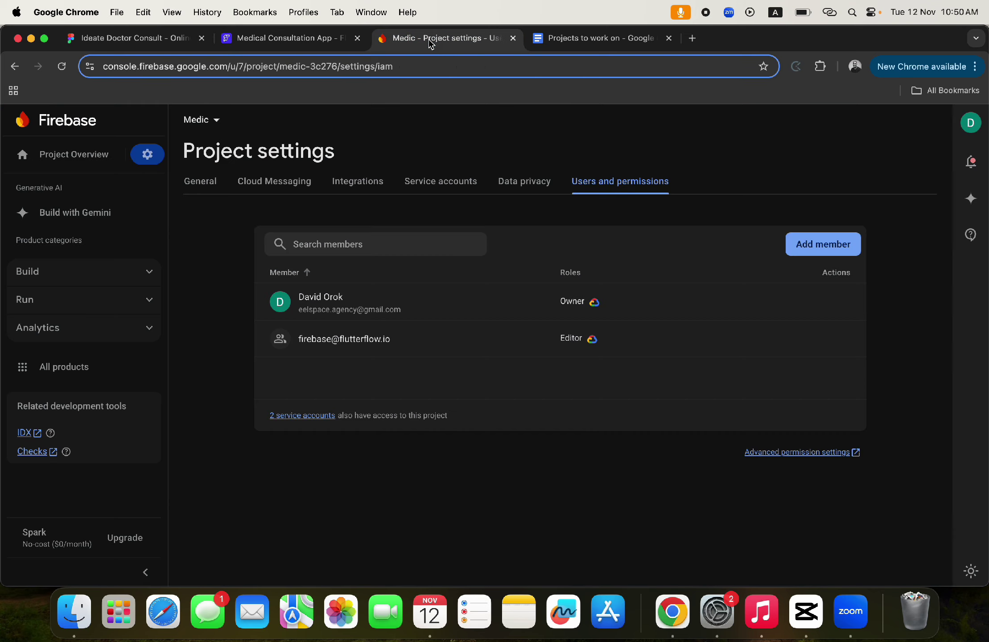
Start Firebase Authentication for Medic and enable the Email/Password sign-in provider.
click(58, 273)
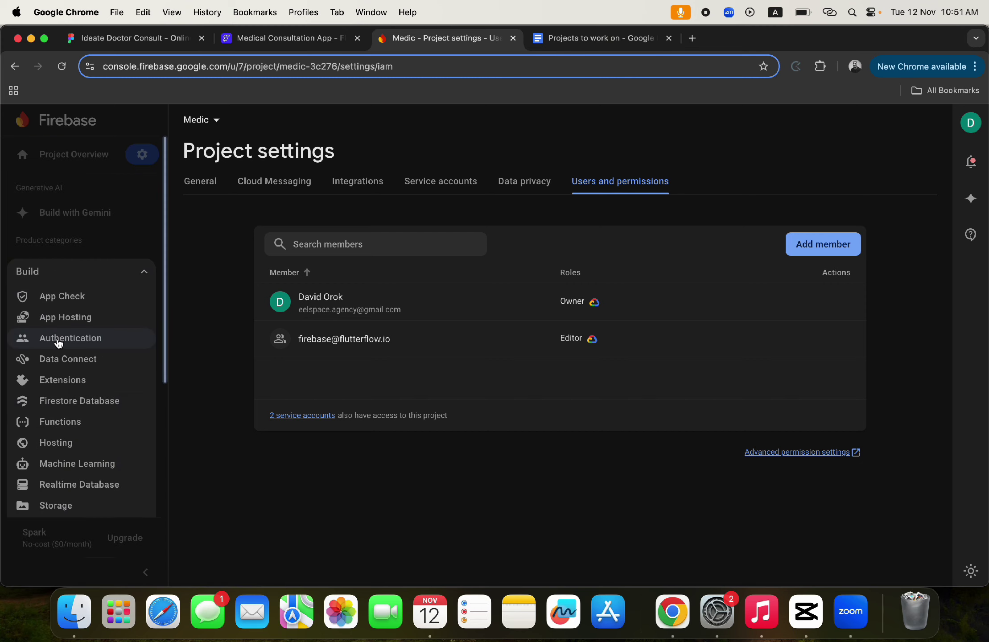
click(67, 338)
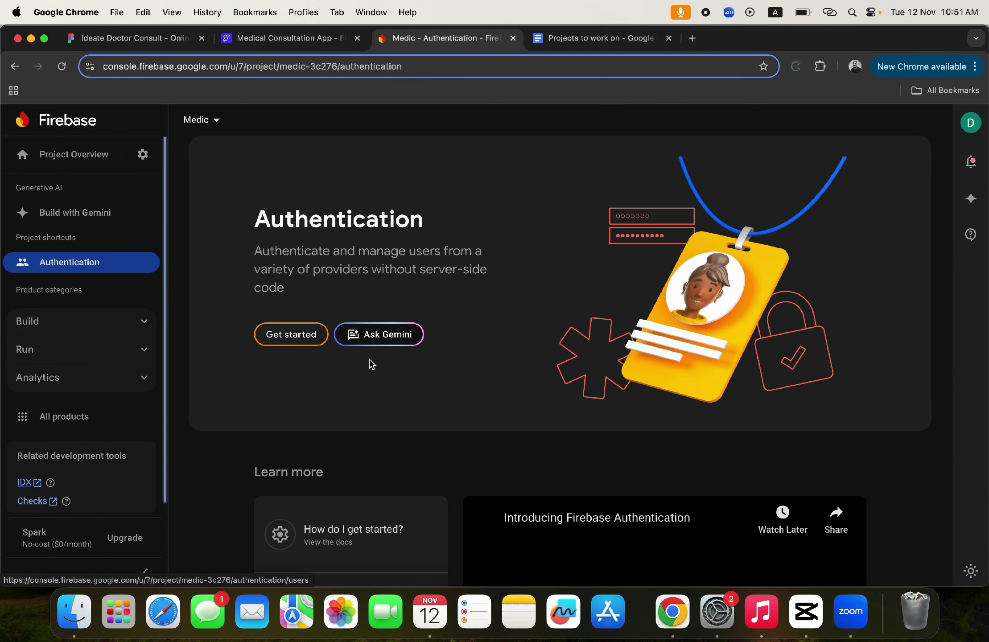
click(291, 335)
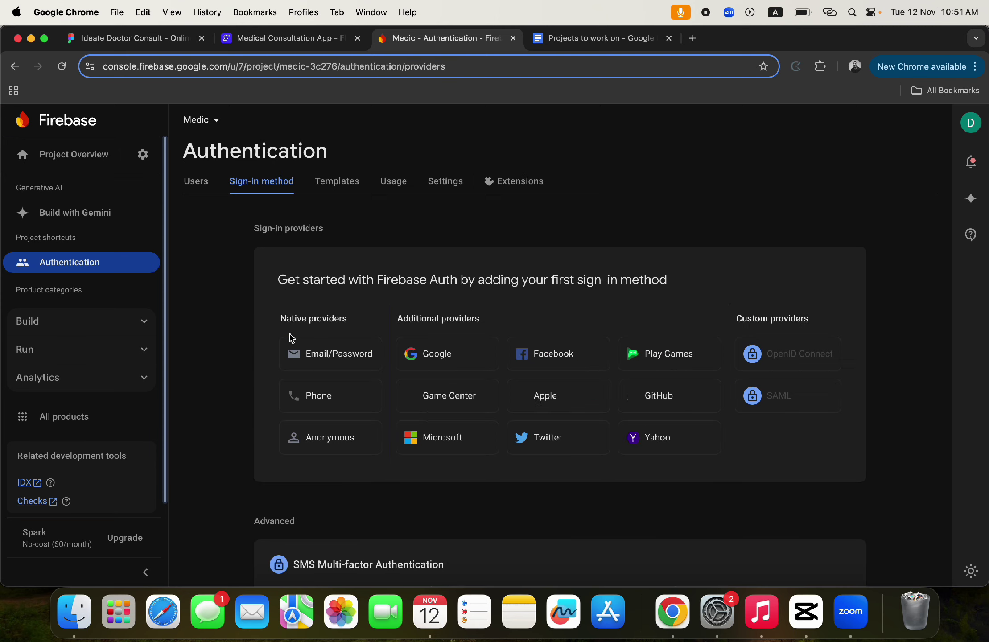
click(327, 357)
click(687, 318)
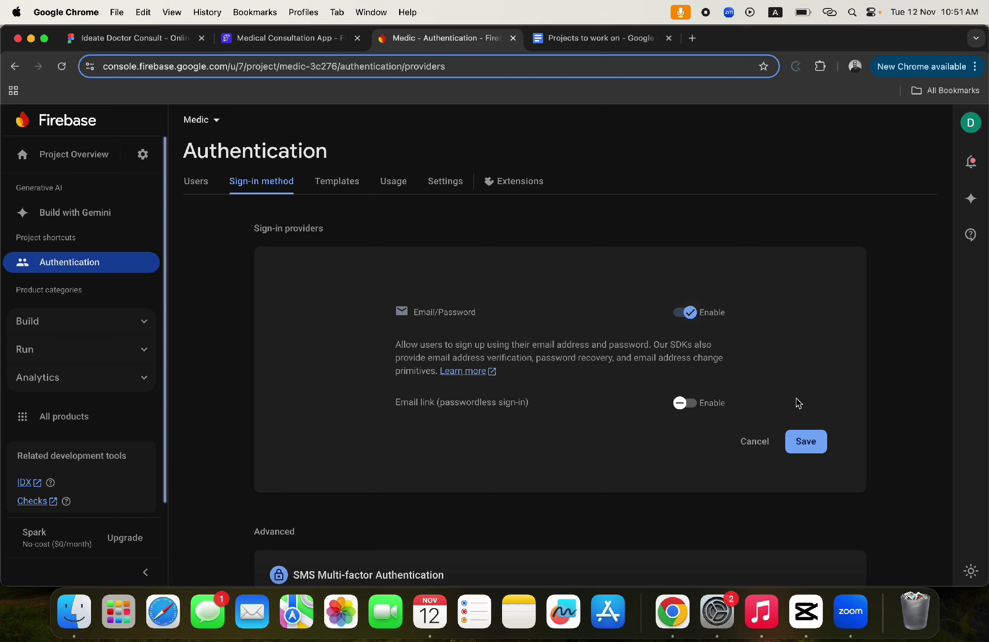
click(808, 441)
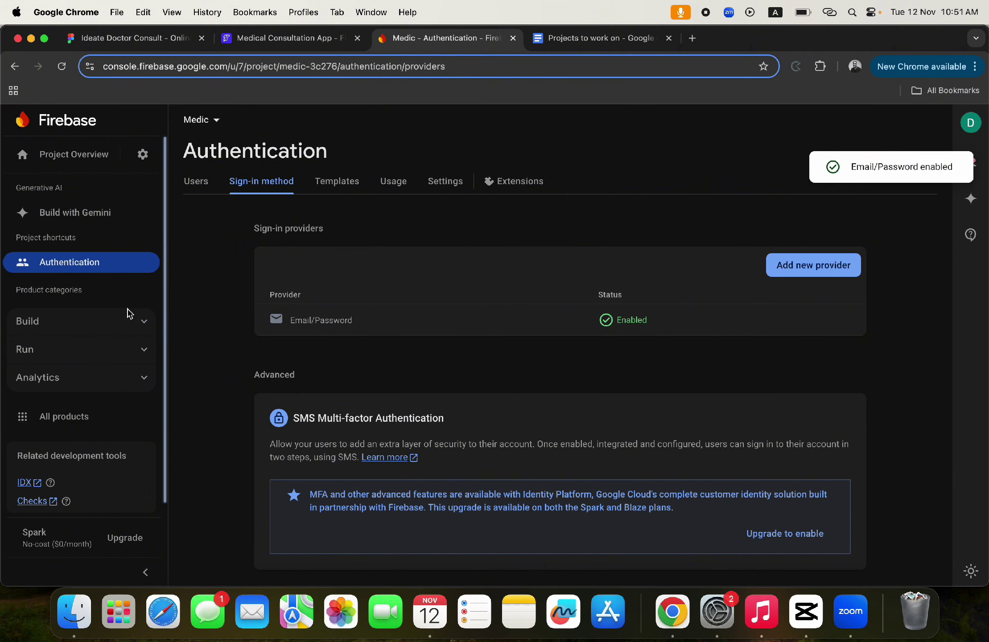
Go to the Firestore Database section under Build.
click(65, 322)
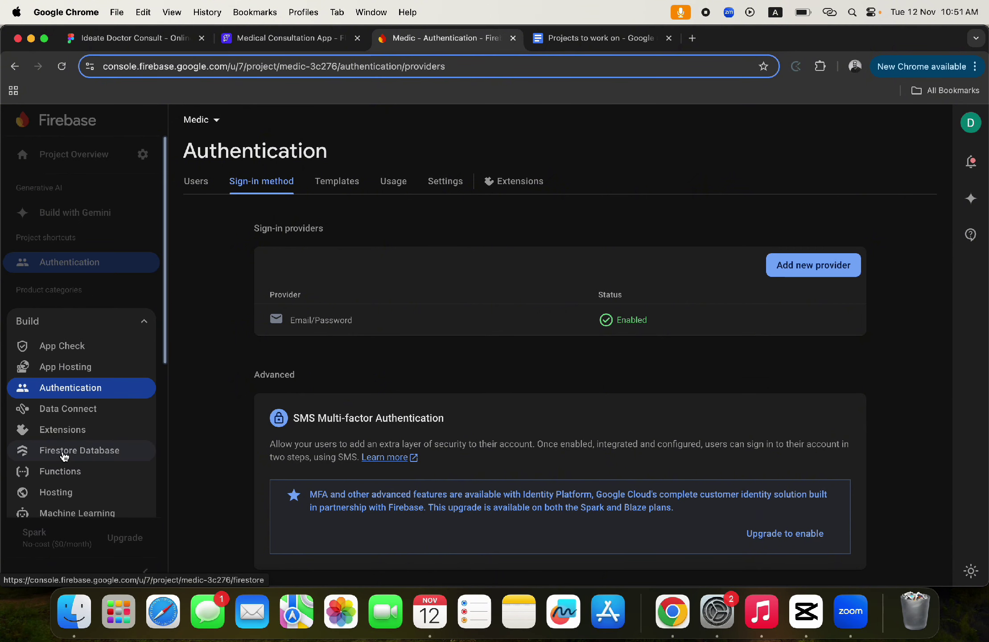
scroll(66, 490, down, 3)
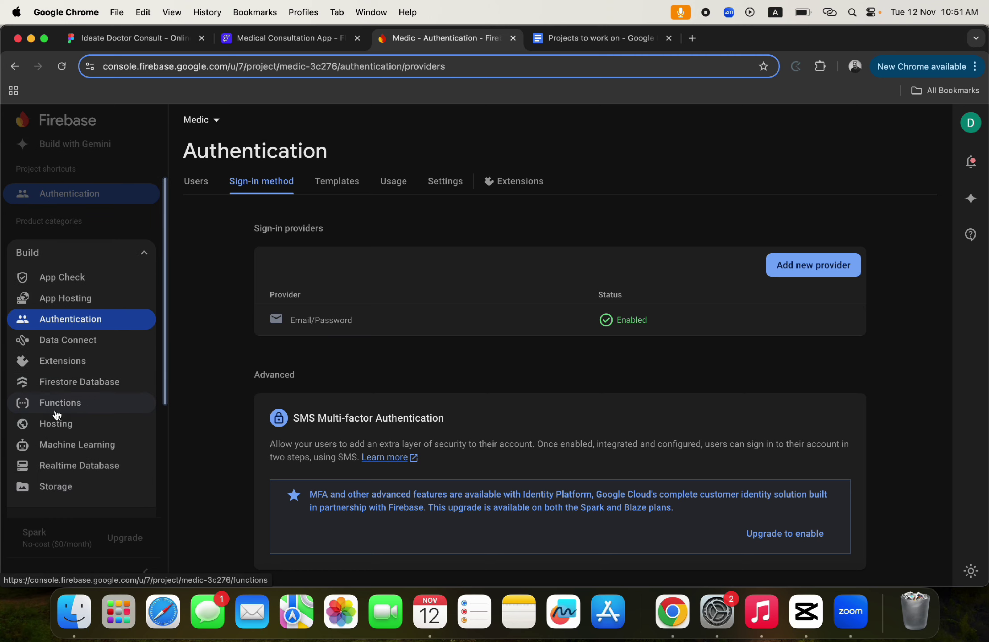
click(63, 389)
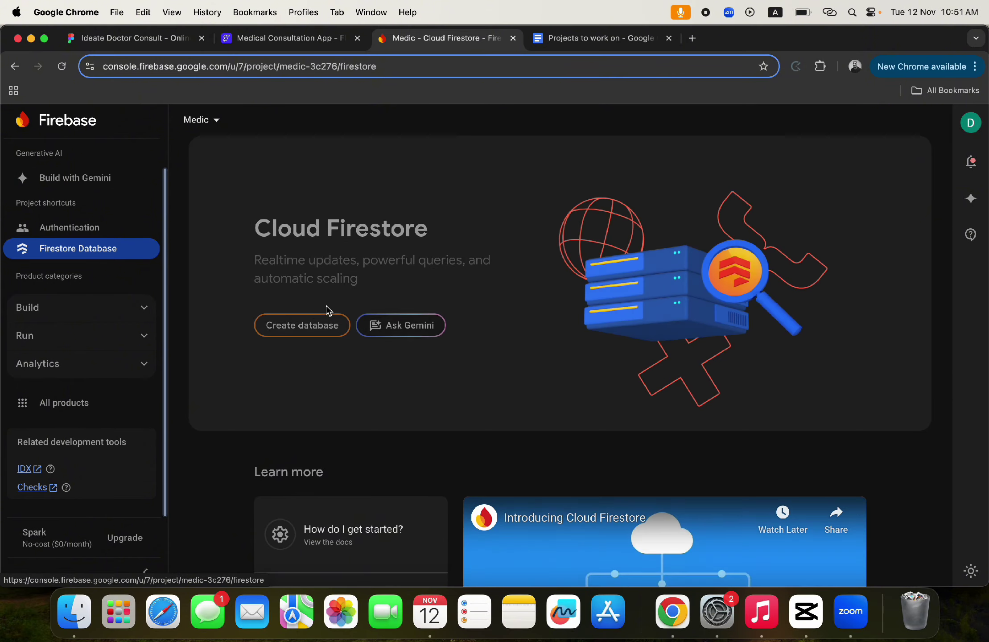
Create the default Firestore database in nam5 with production-mode rules, then go back to FlutterFlow.
click(303, 326)
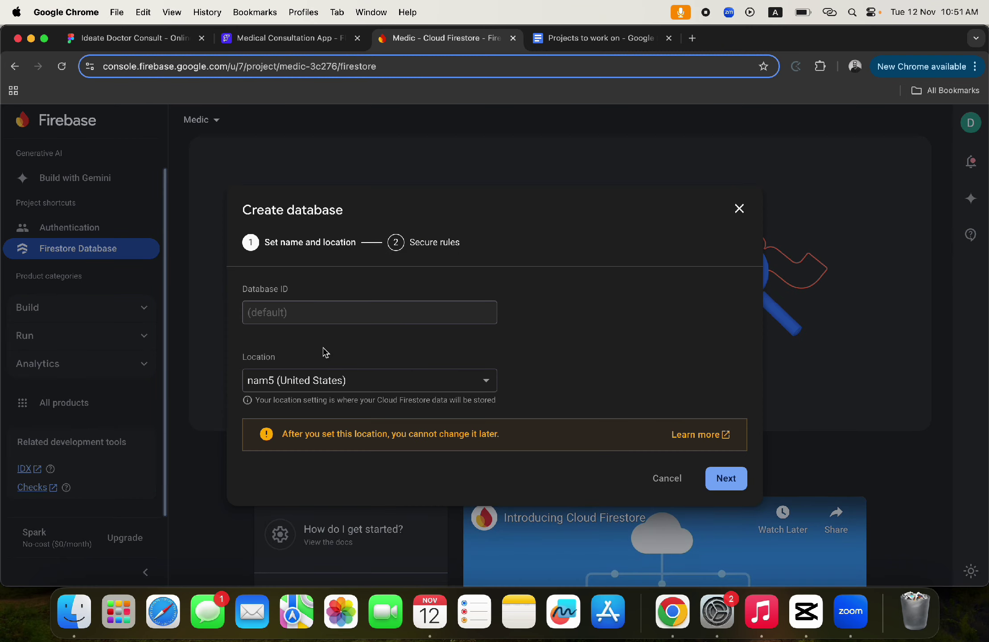
click(718, 485)
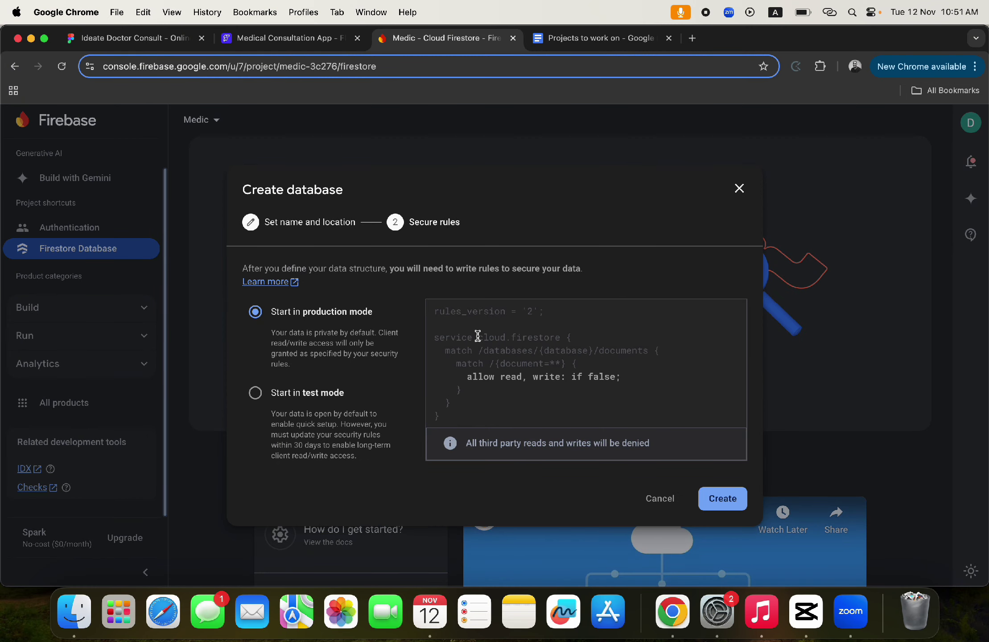
click(722, 499)
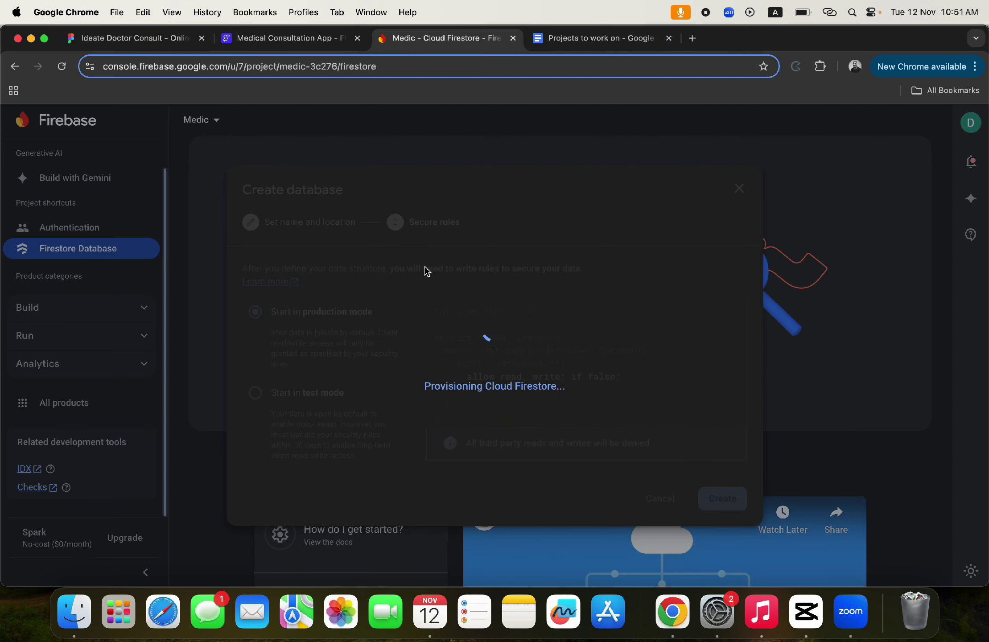
click(276, 44)
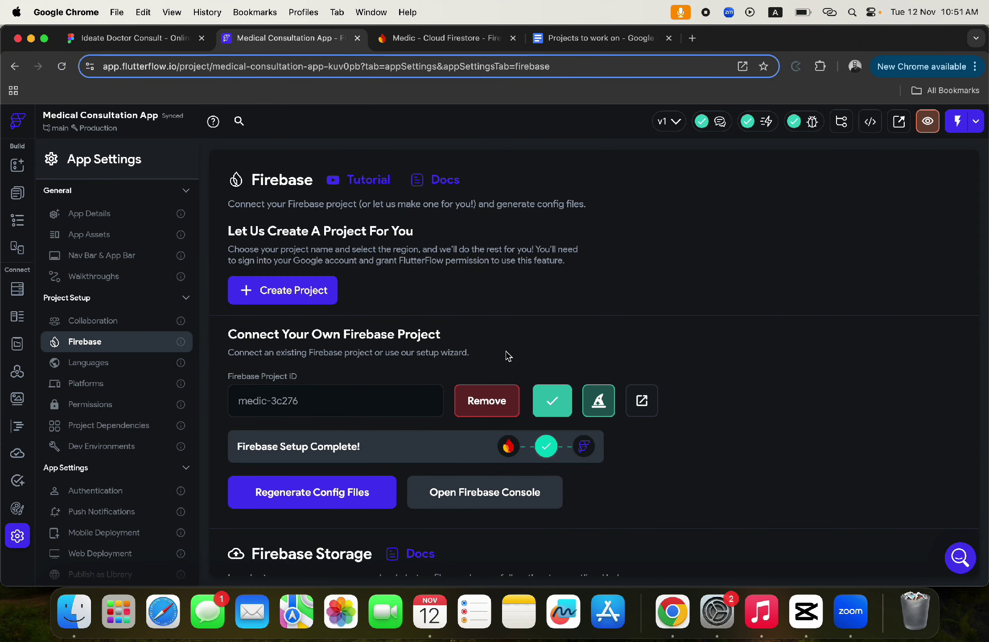
Run the Firebase Setup Wizard with Enable Authentication and Create User Collection switched on.
scroll(502, 346, down, 2)
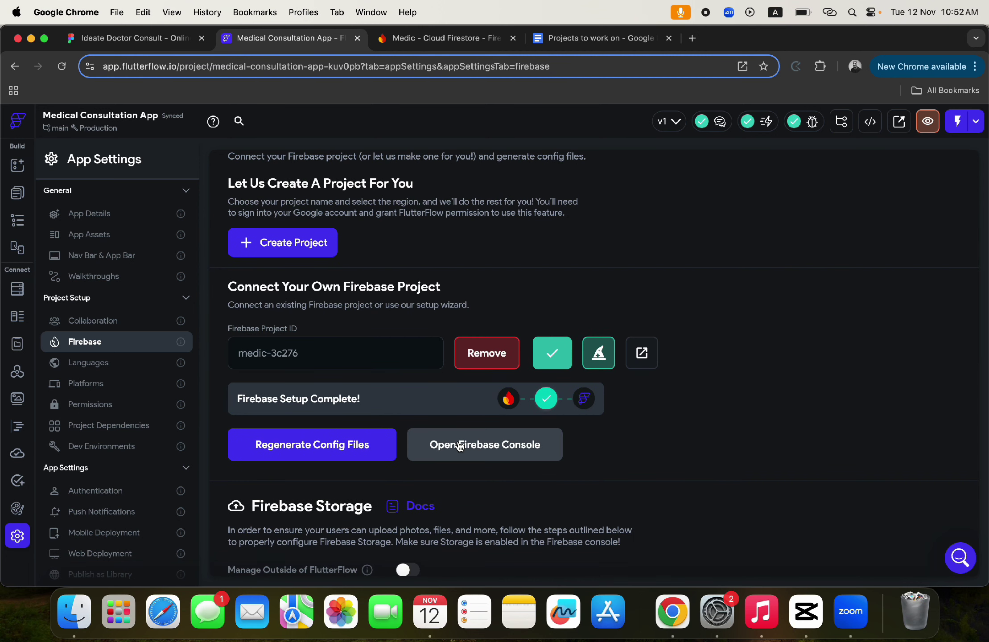
click(599, 356)
scroll(569, 377, right, 3)
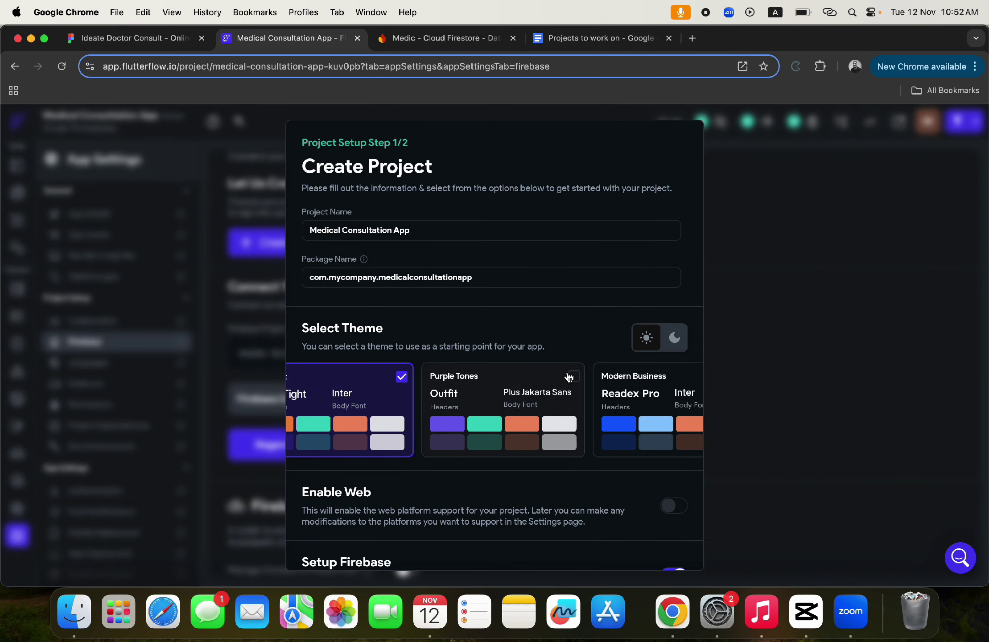
scroll(572, 320, down, 3)
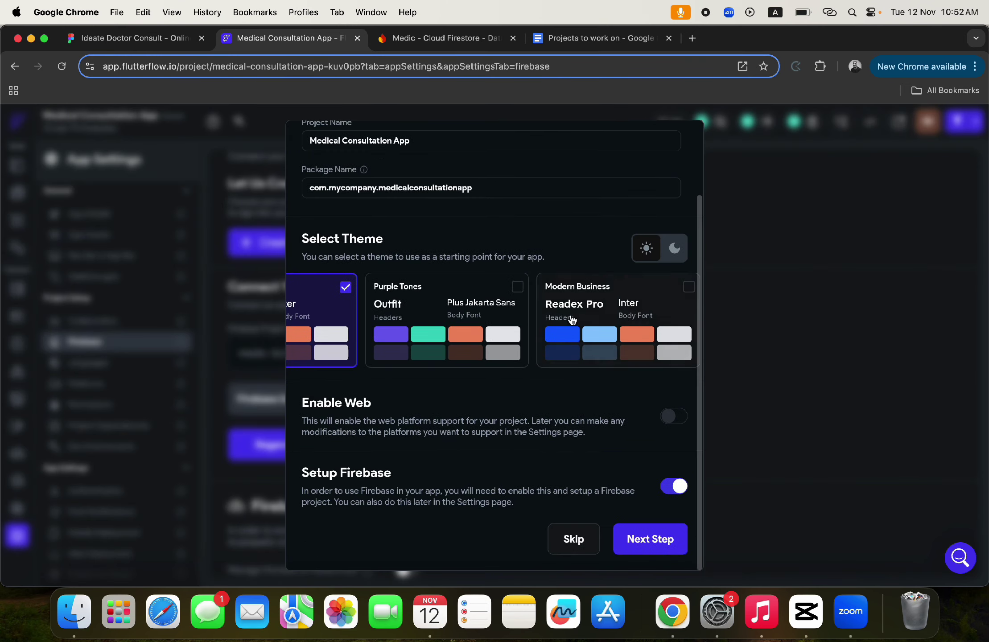
click(635, 537)
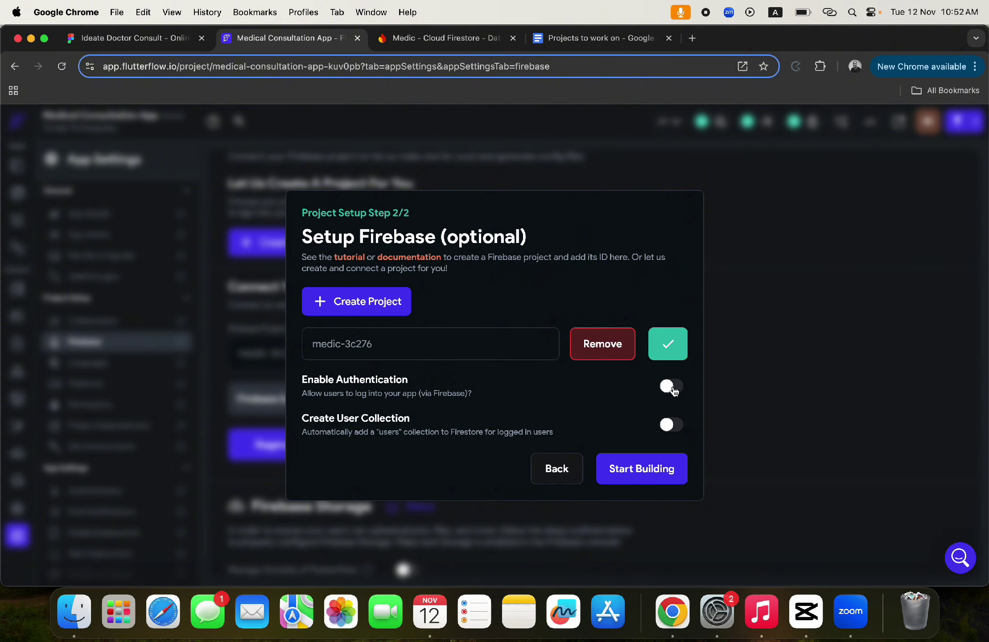
click(672, 387)
click(671, 426)
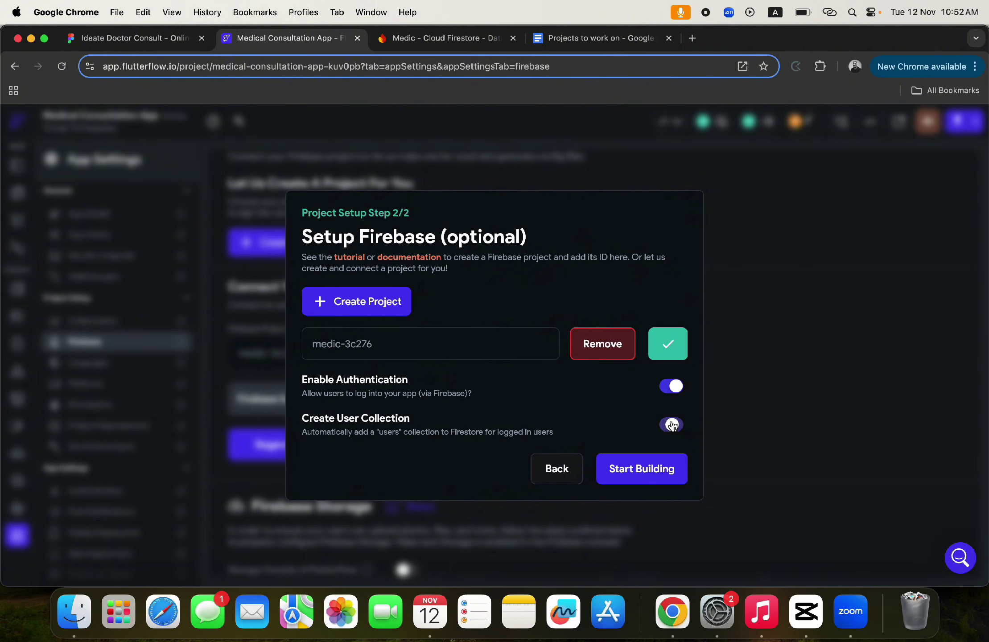
click(633, 469)
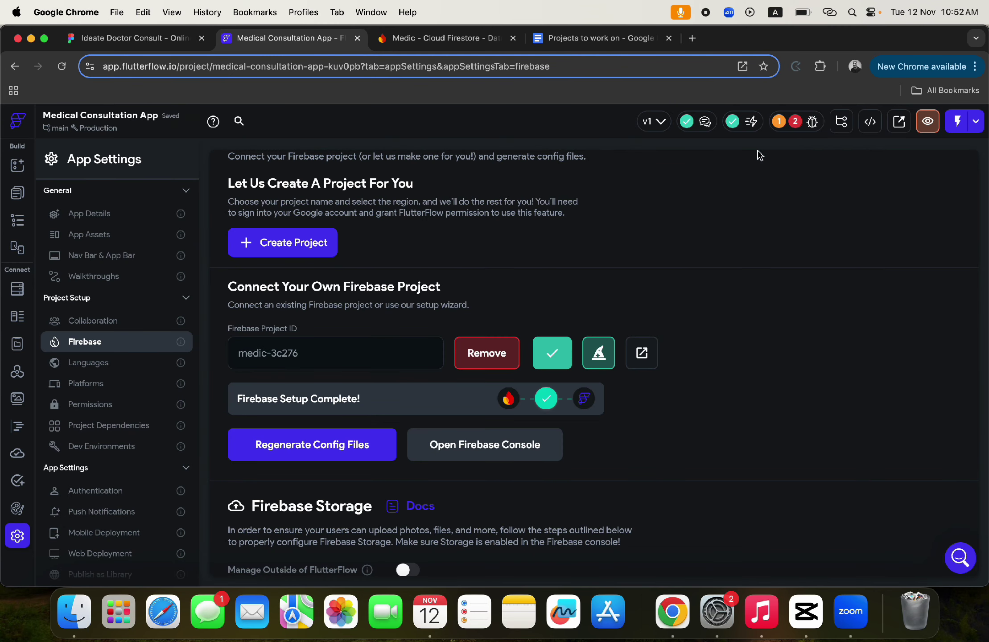
click(77, 236)
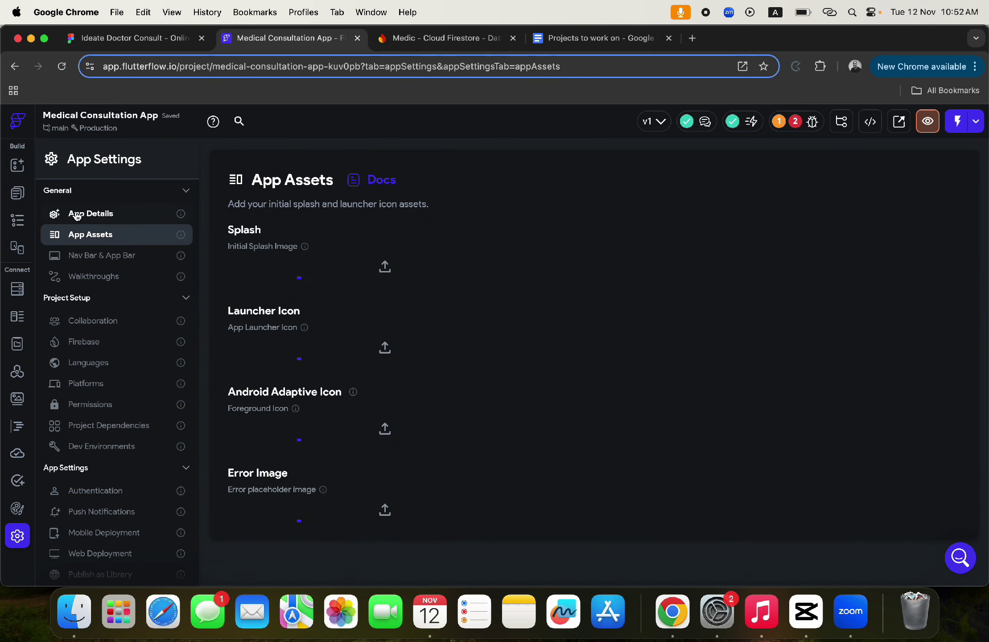
Open App Details, check the project issues and review the Figma Get Started screen.
click(77, 215)
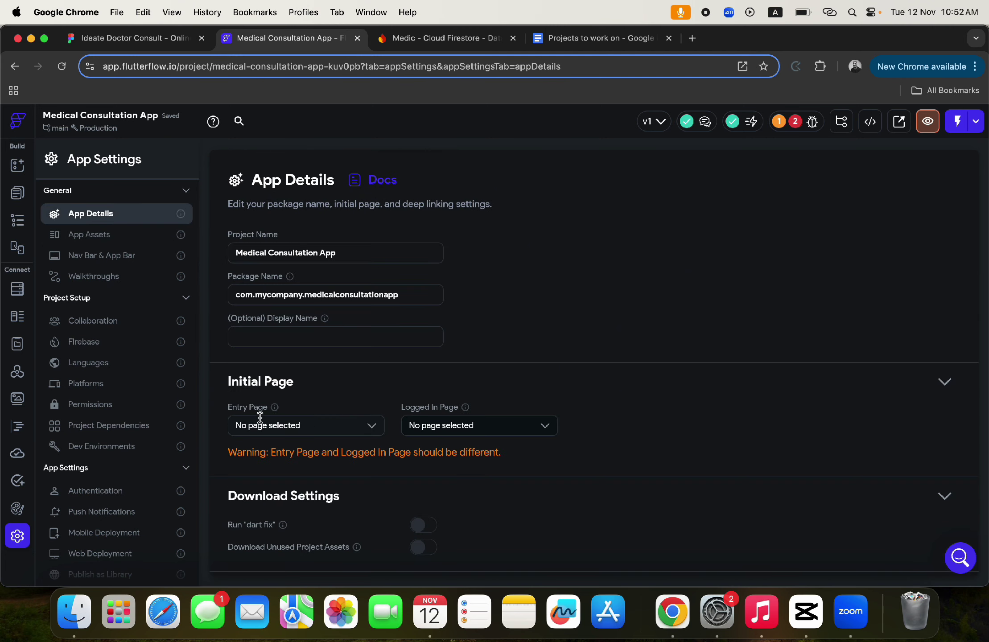
click(804, 122)
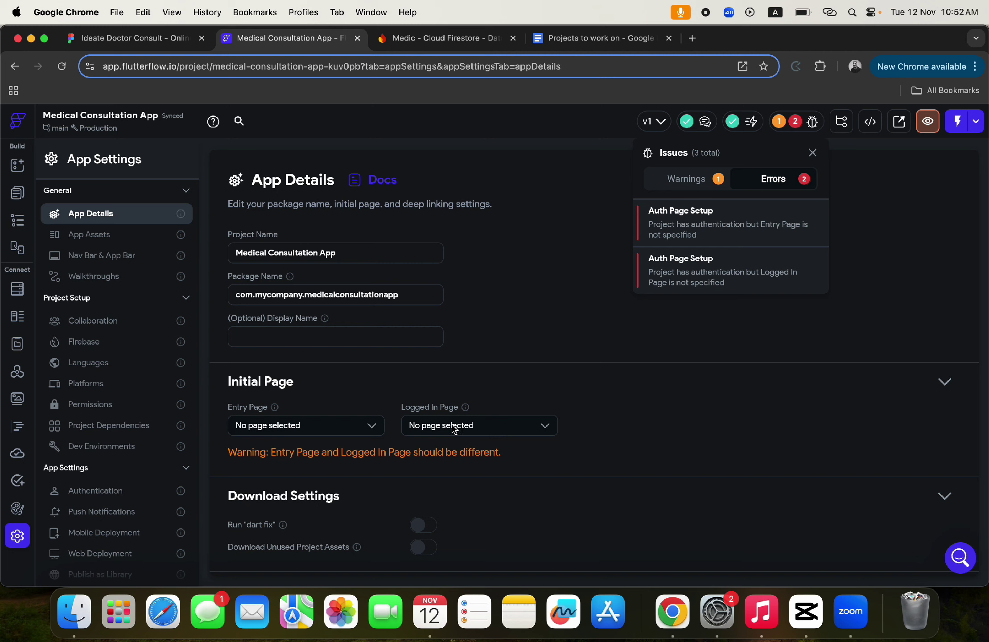
click(150, 39)
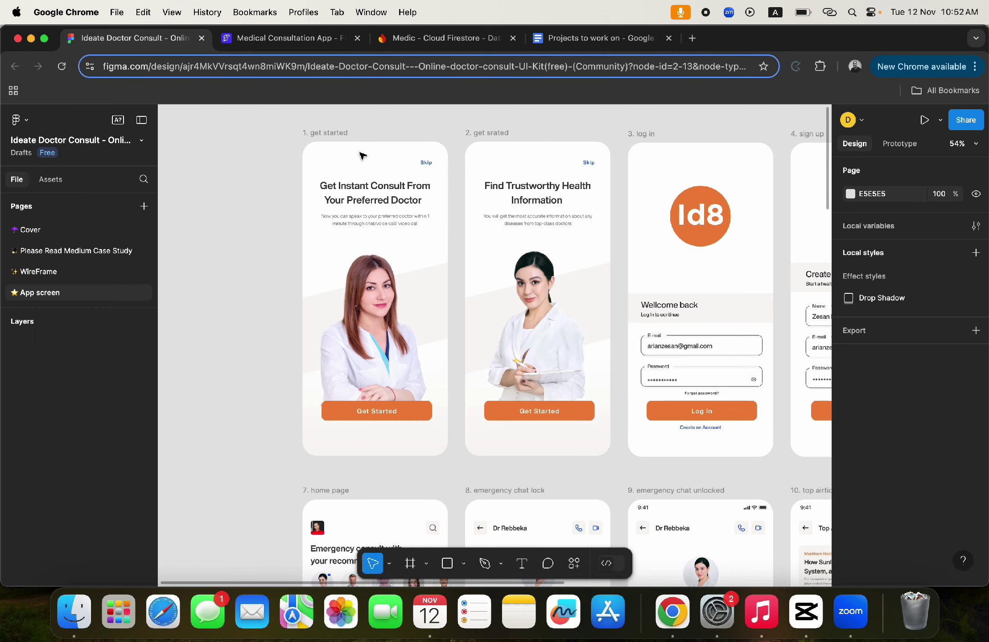
scroll(383, 183, down, 5)
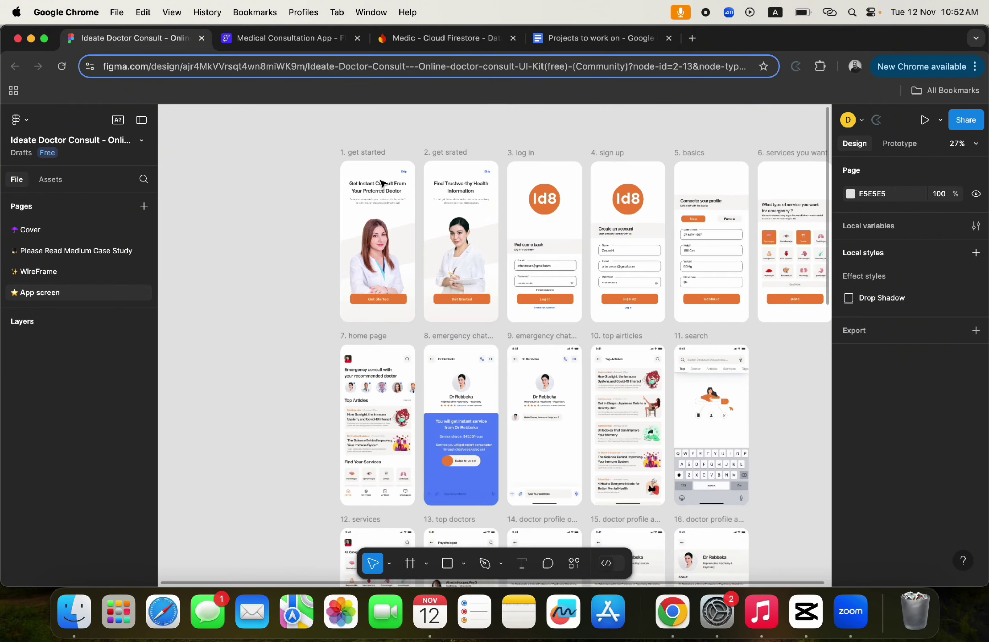
click(347, 181)
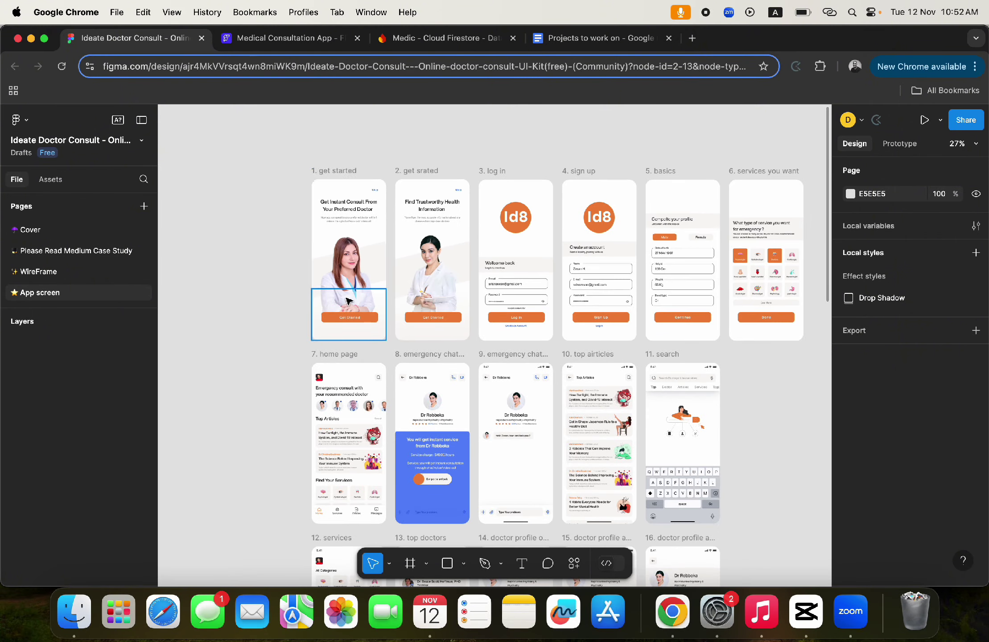
click(286, 39)
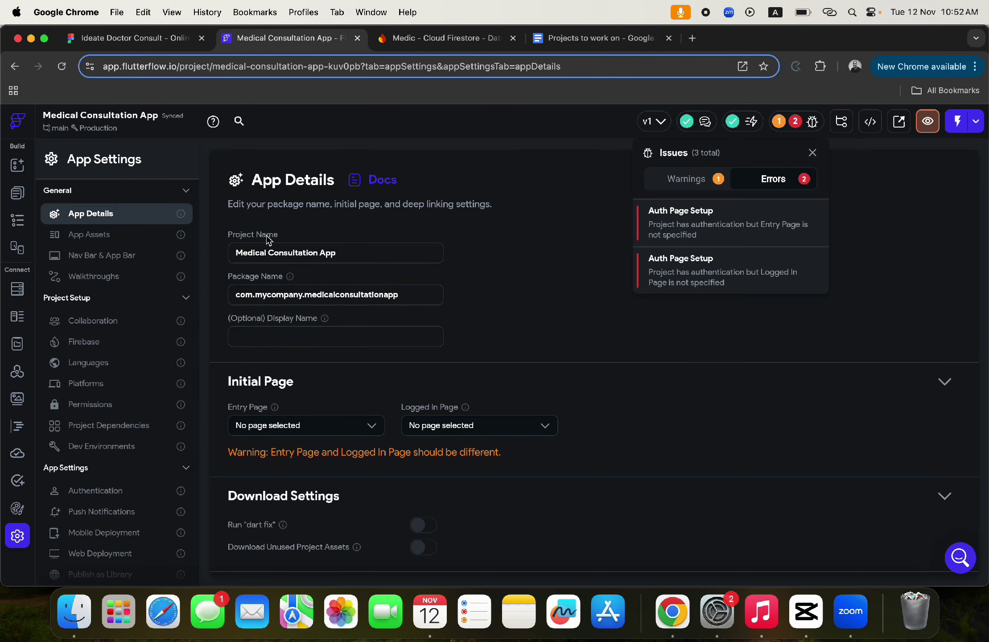
Set the Entry Page to Onboarding and the Logged In Page to HomePage.
click(300, 424)
click(300, 424)
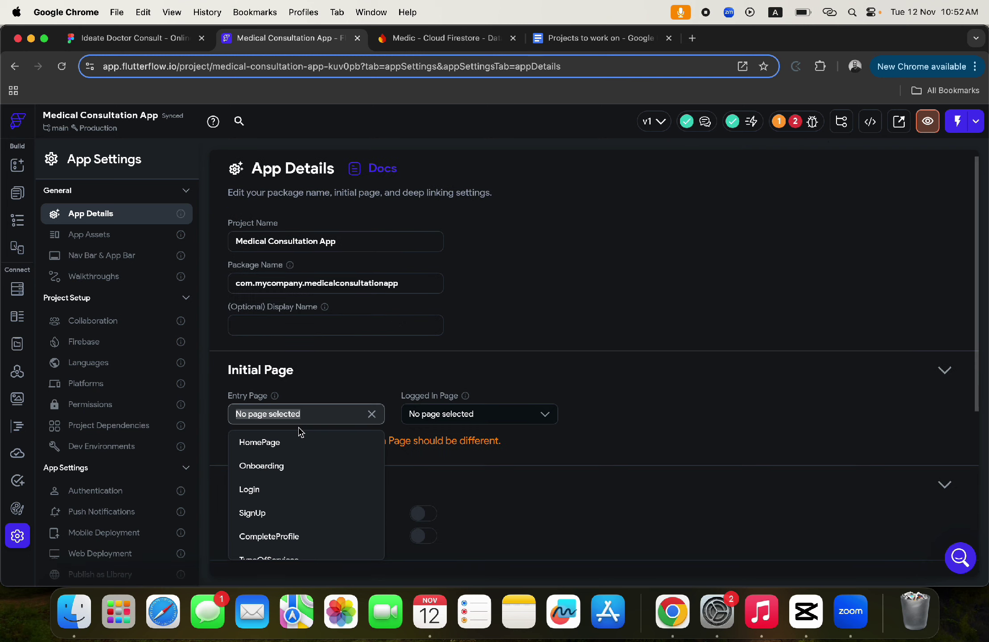
scroll(300, 490, down, 15)
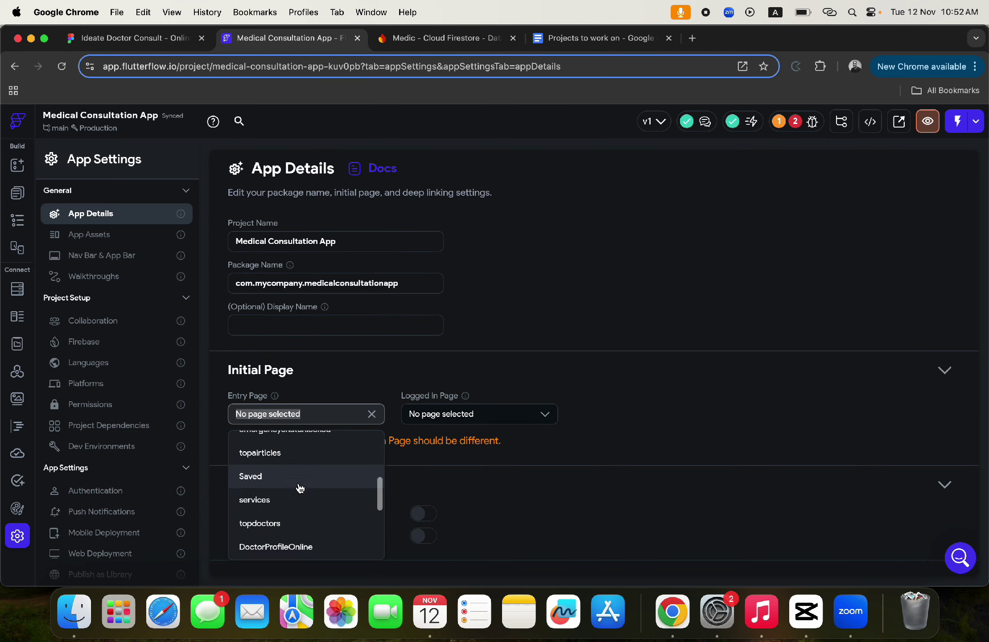
scroll(300, 489, up, 15)
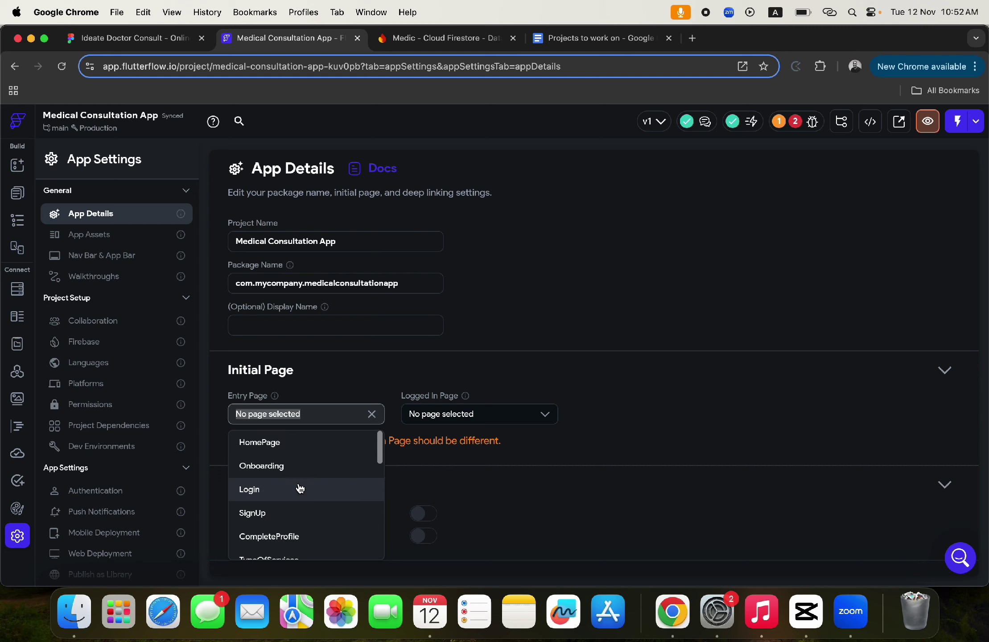
click(267, 466)
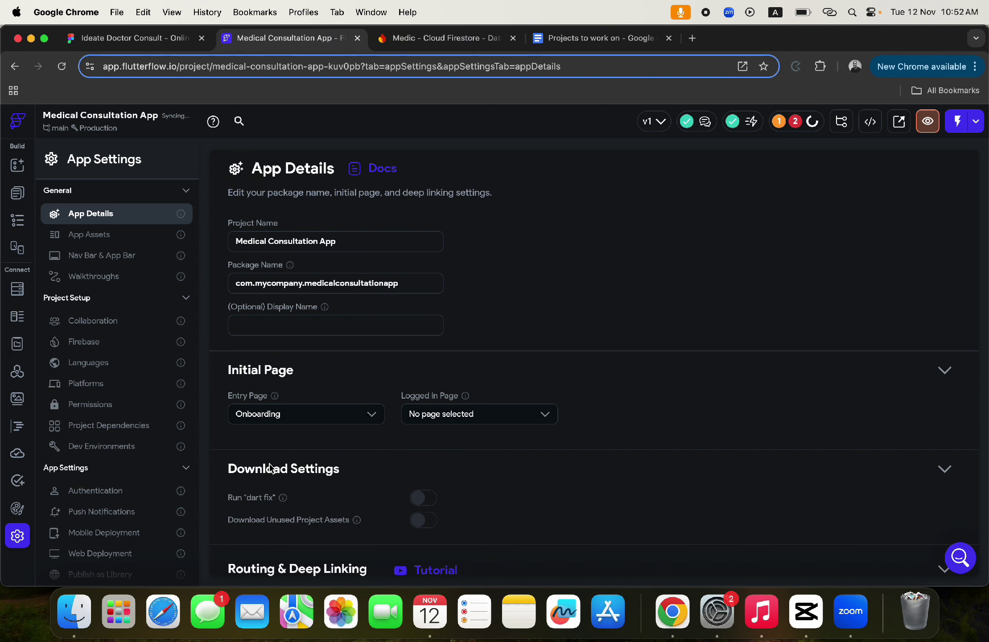
click(463, 414)
click(448, 444)
Review the Figma design again, then return to FlutterFlow's pages list.
click(149, 39)
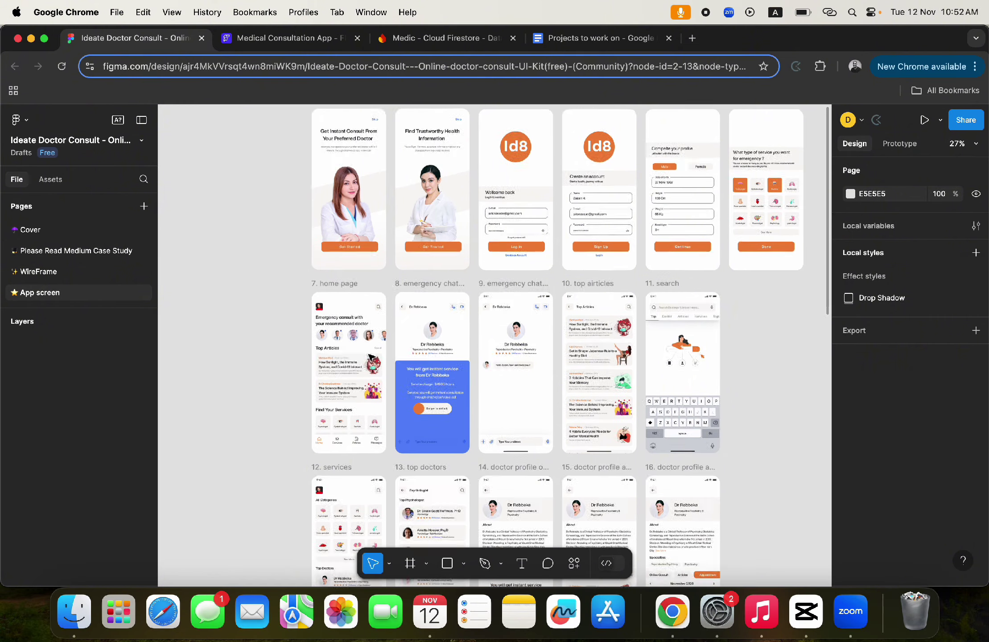
scroll(369, 357, down, 1)
scroll(339, 291, up, 5)
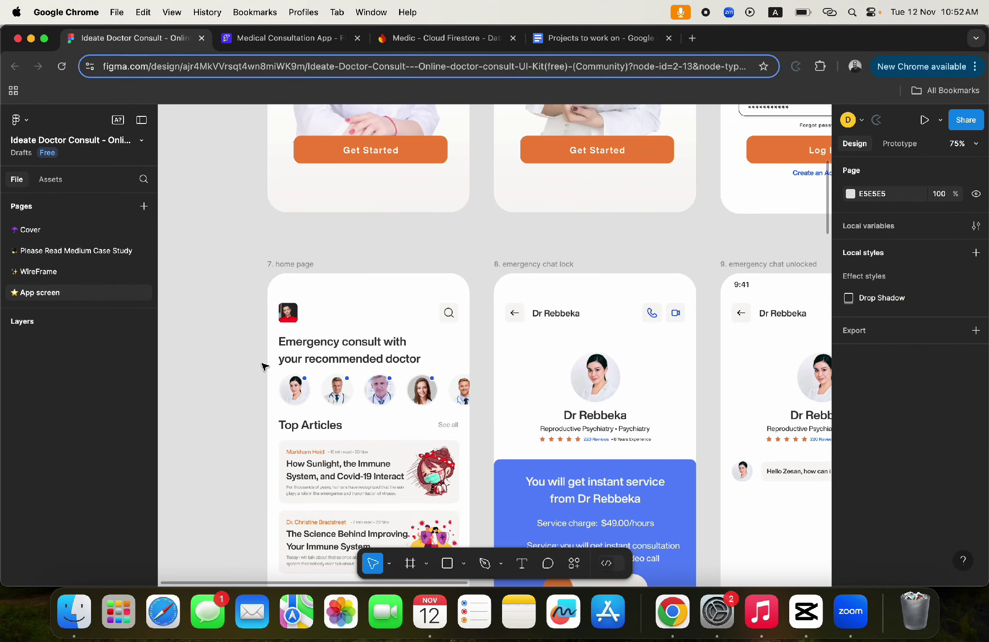
scroll(261, 366, down, 5)
click(293, 38)
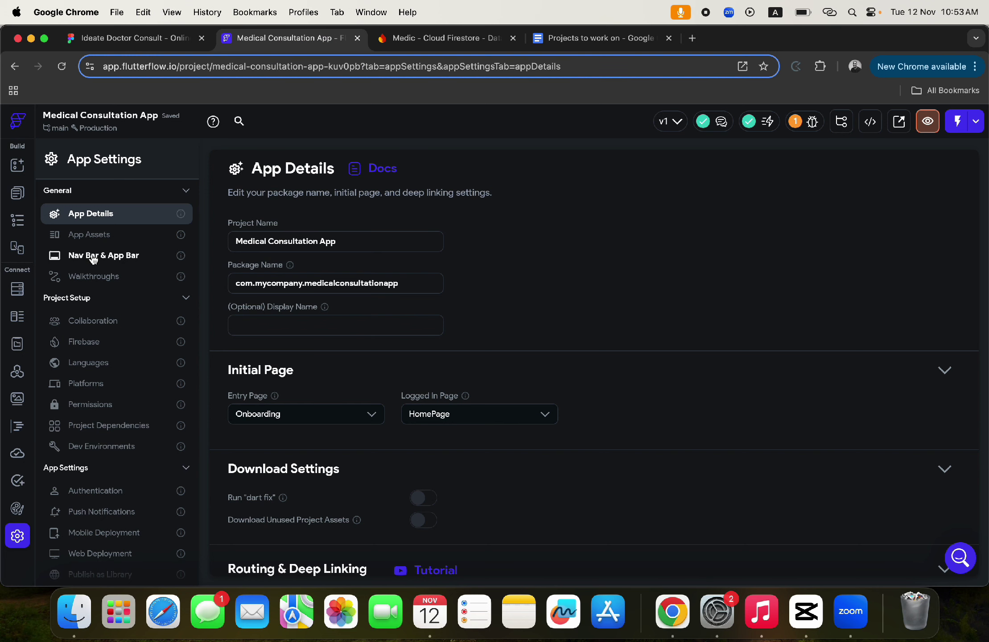
click(17, 194)
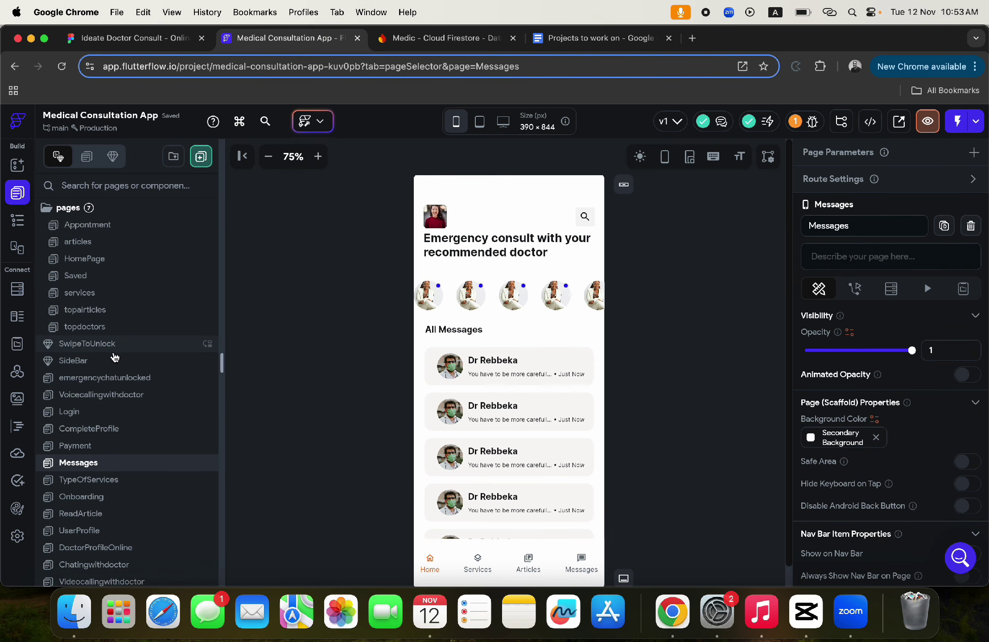
Open the Onboarding page and bring up its second PageView page in the widget tree.
scroll(114, 357, down, 3)
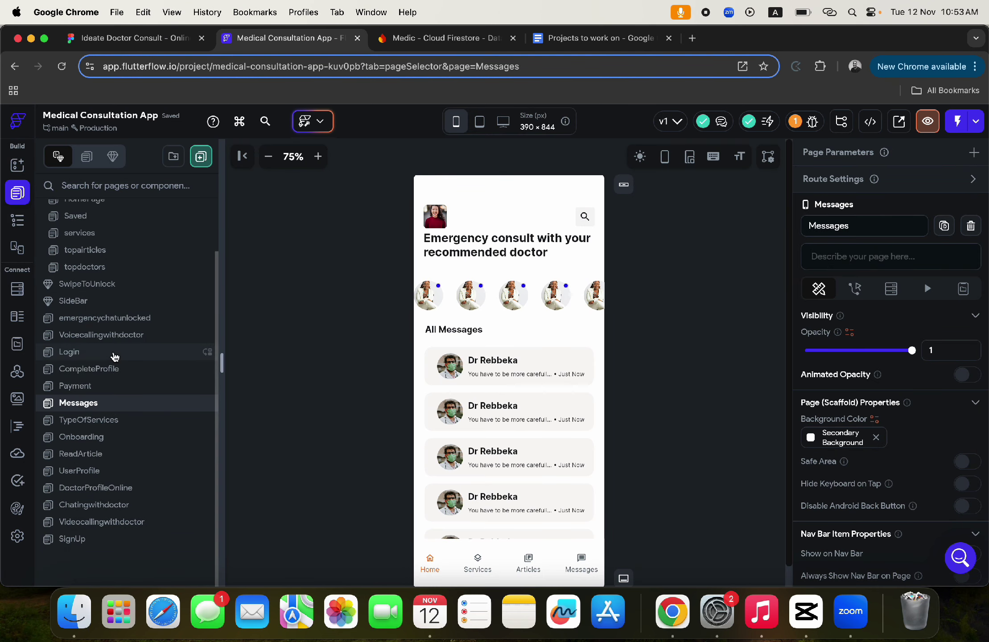
click(99, 437)
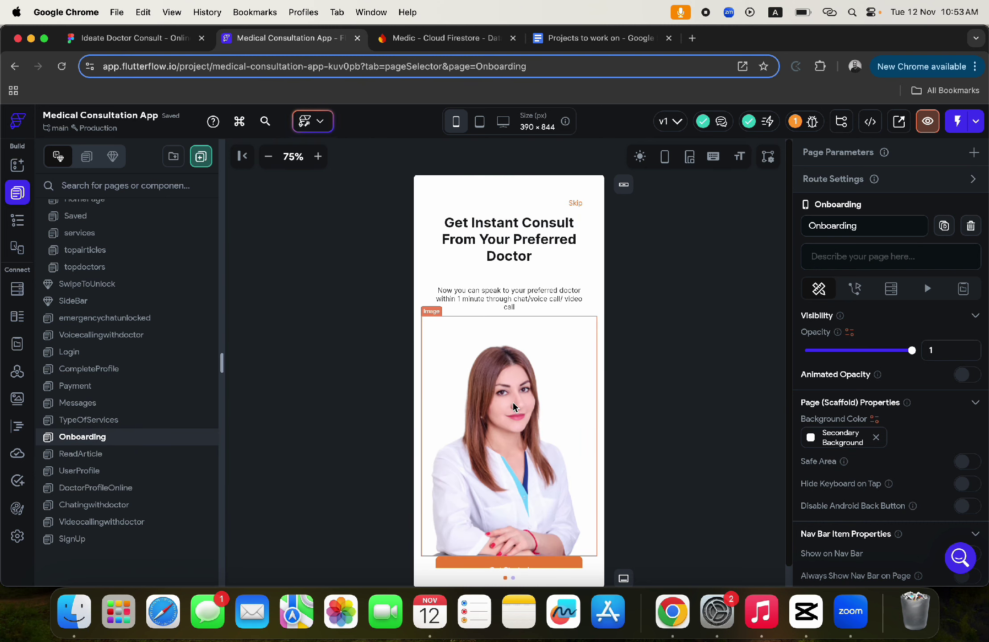
click(268, 156)
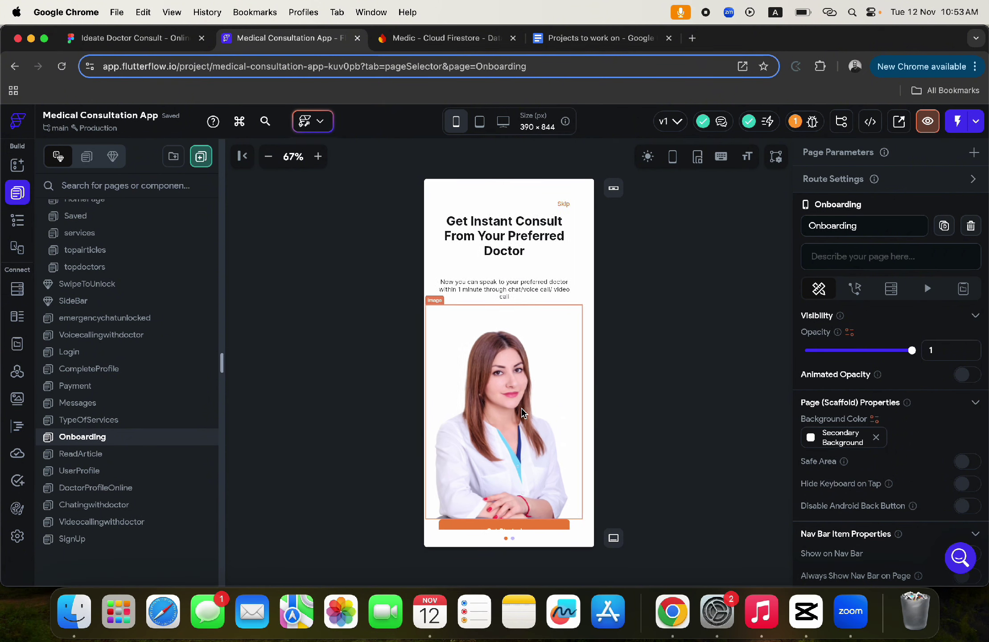
click(578, 339)
click(16, 221)
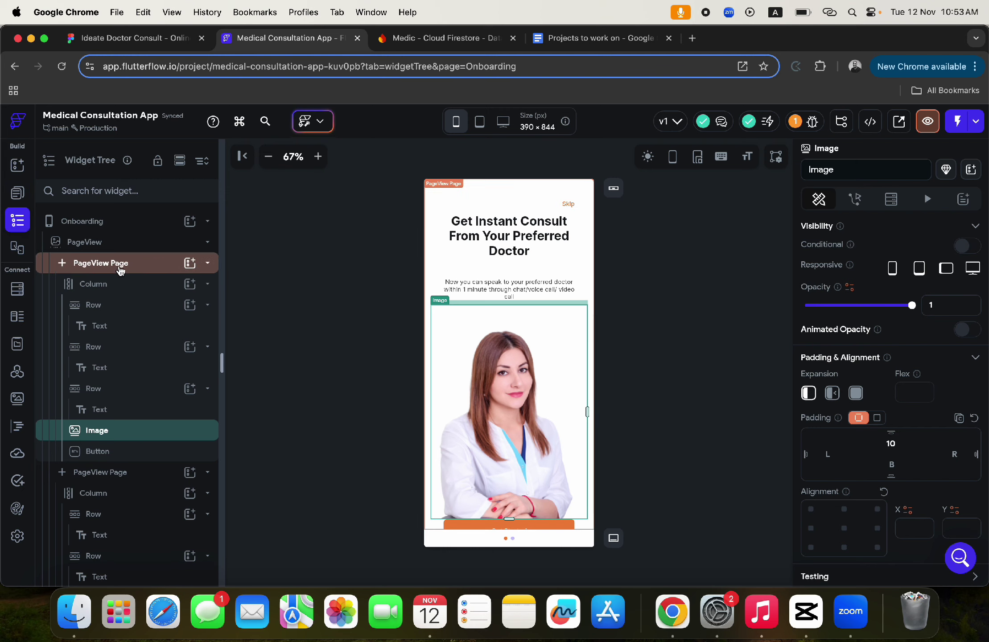
click(119, 267)
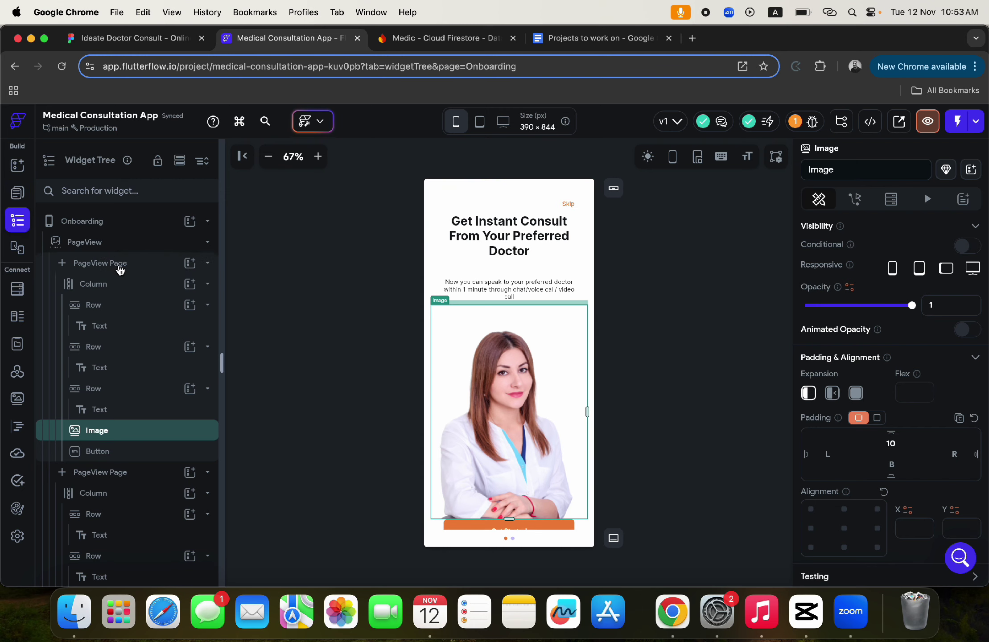
click(84, 243)
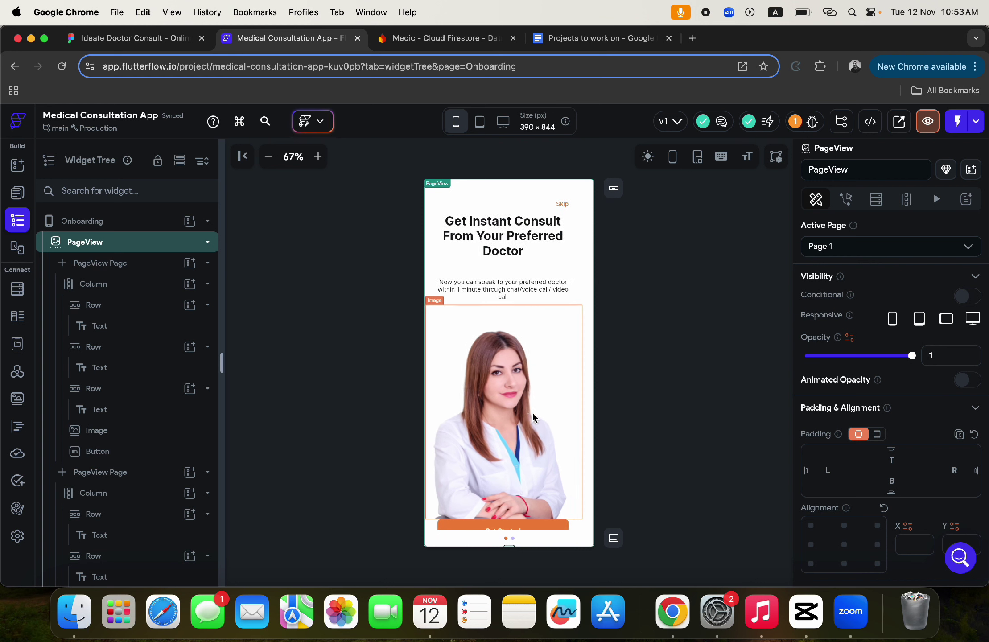
click(509, 537)
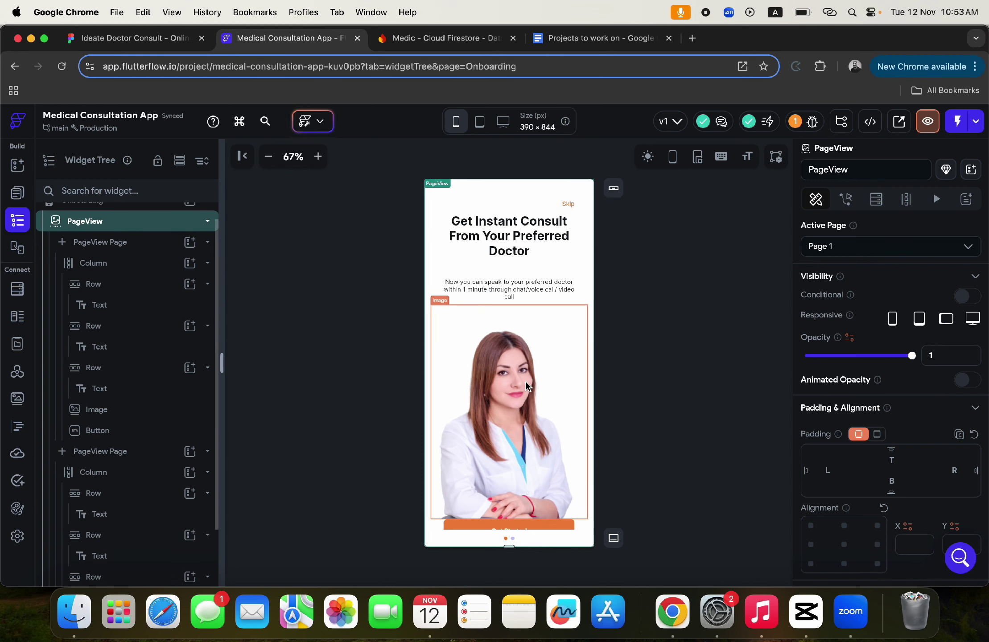
click(89, 250)
click(89, 286)
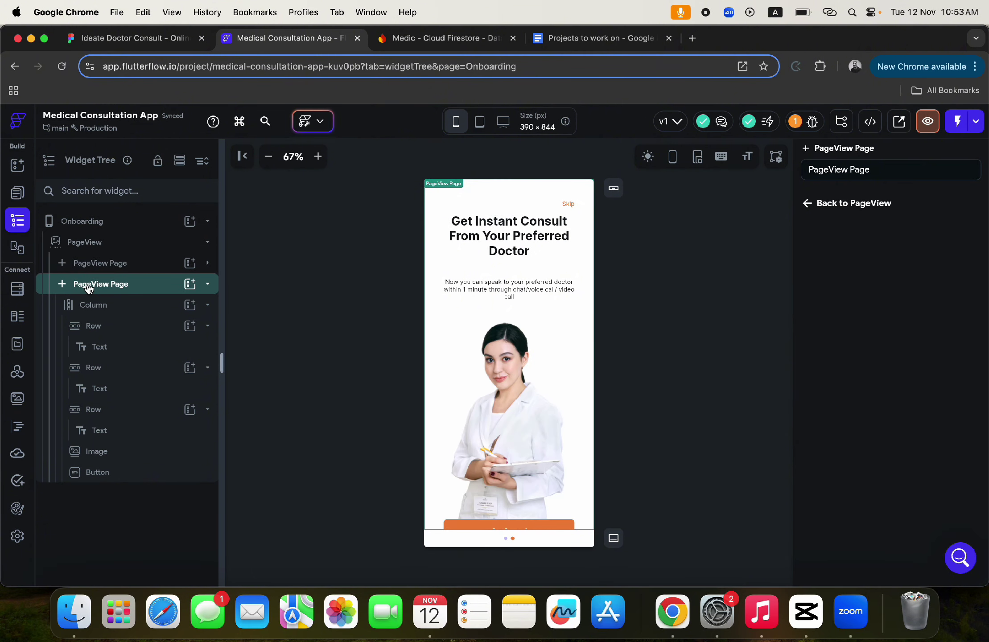
Change the second page's doctor image height from 492 to 392.
click(525, 206)
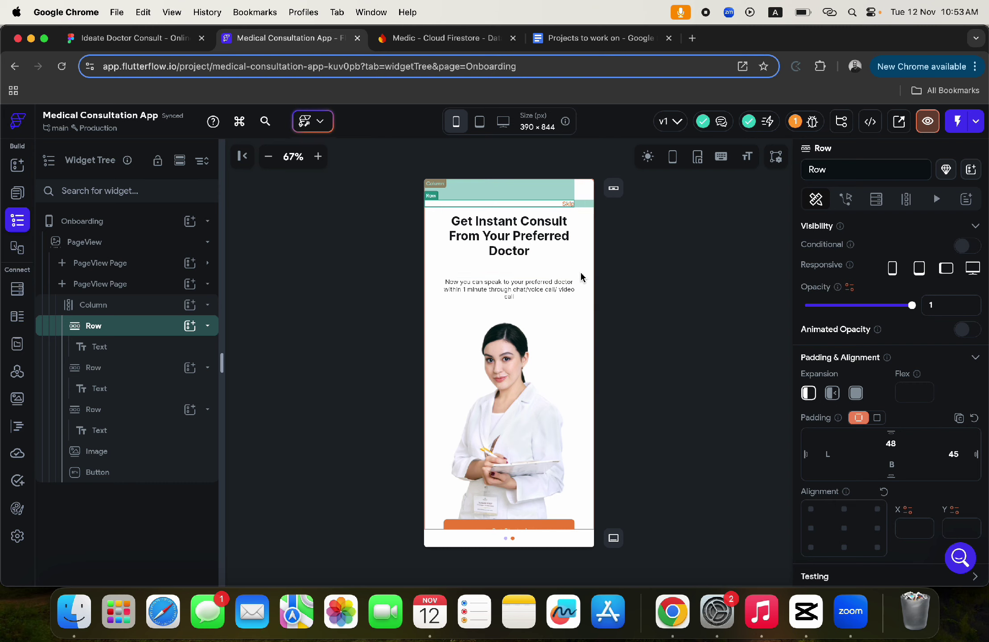
click(570, 317)
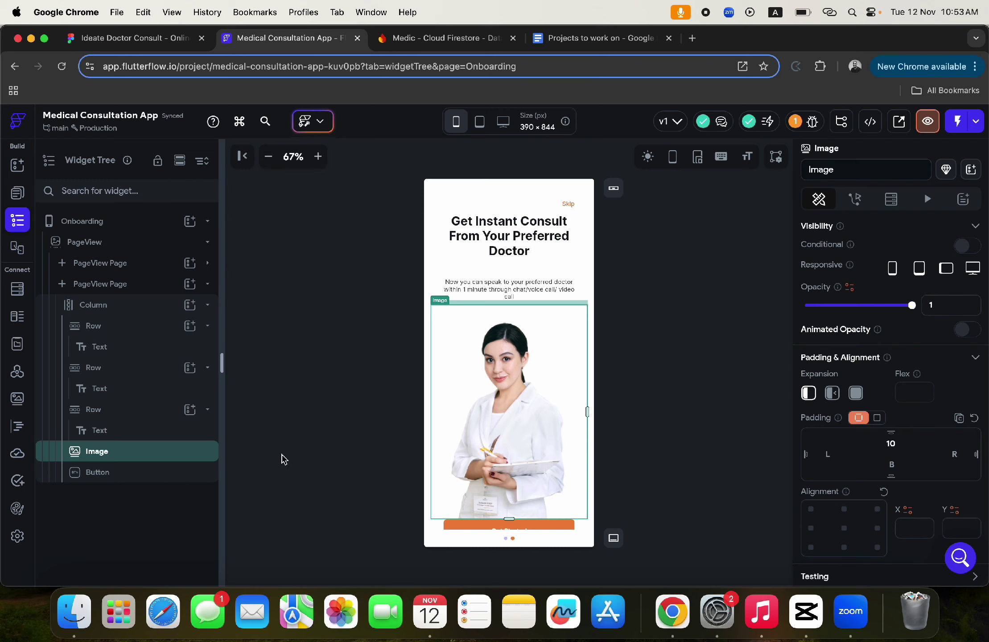
scroll(874, 394, down, 5)
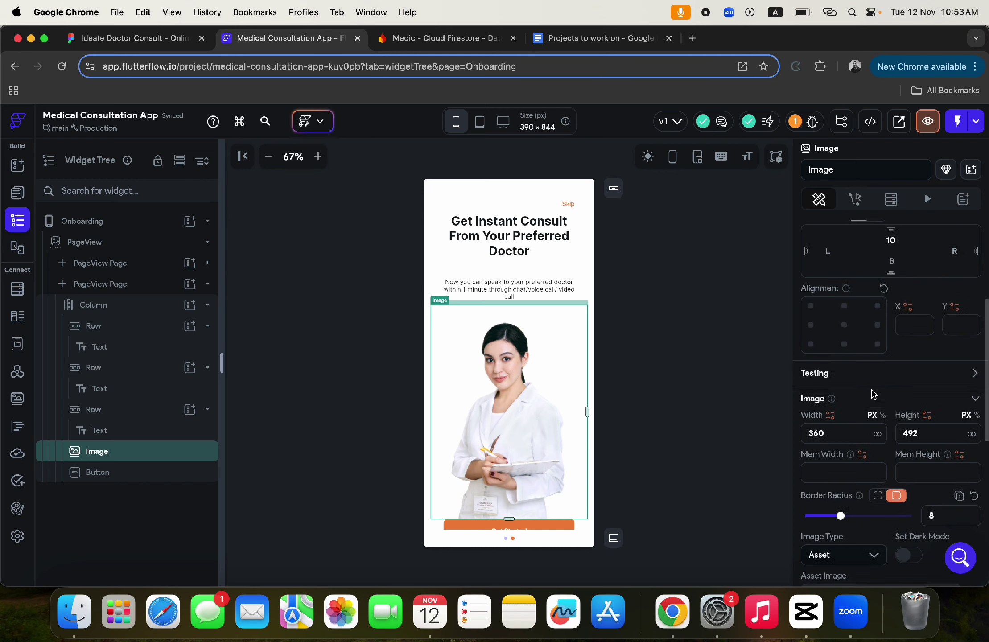
scroll(873, 394, down, 3)
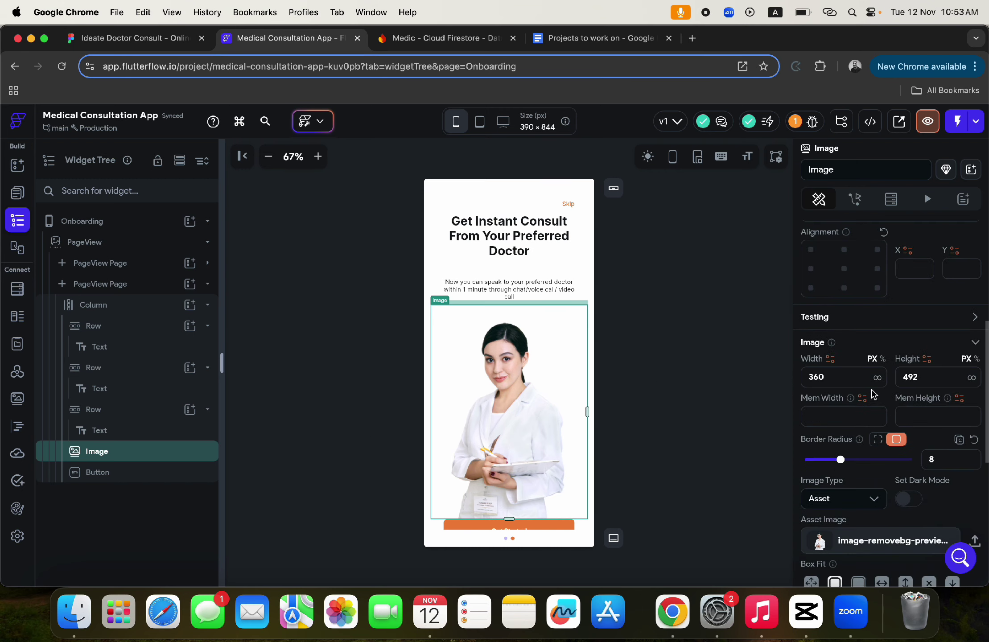
click(923, 379)
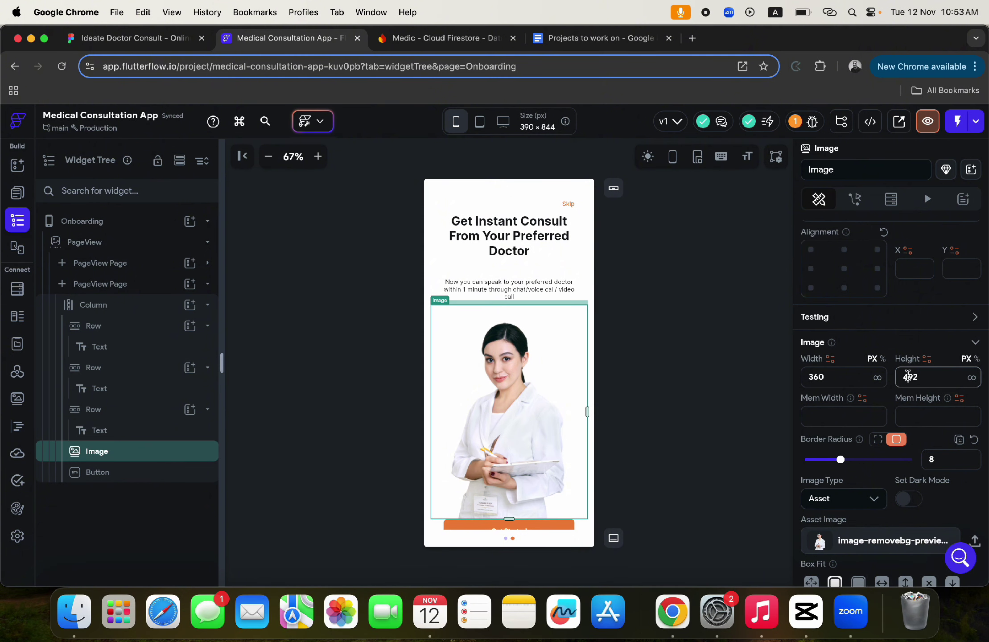
click(908, 377)
key(BackSpace)
text(3)
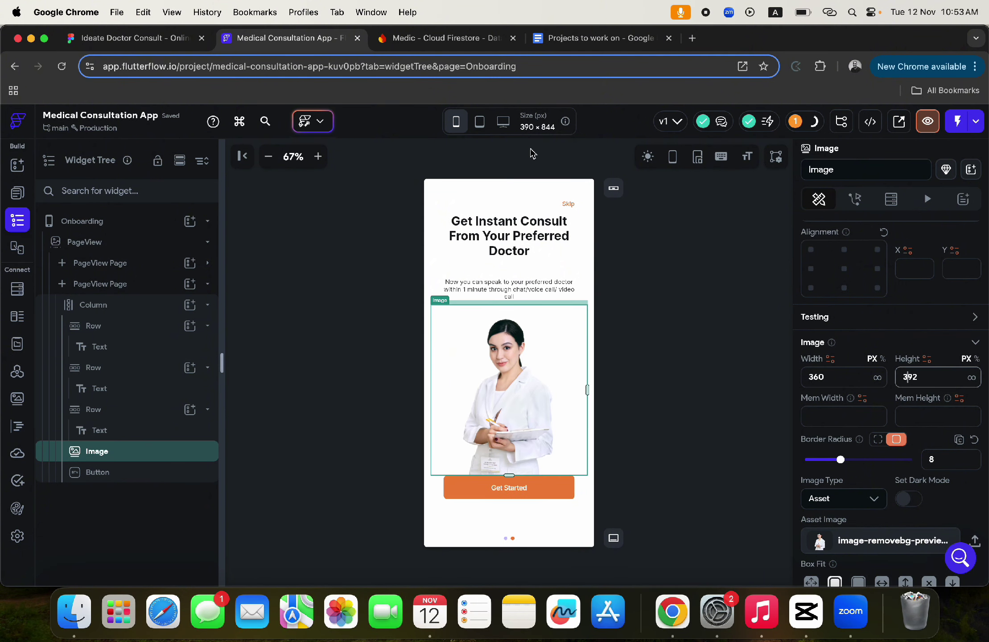
click(143, 37)
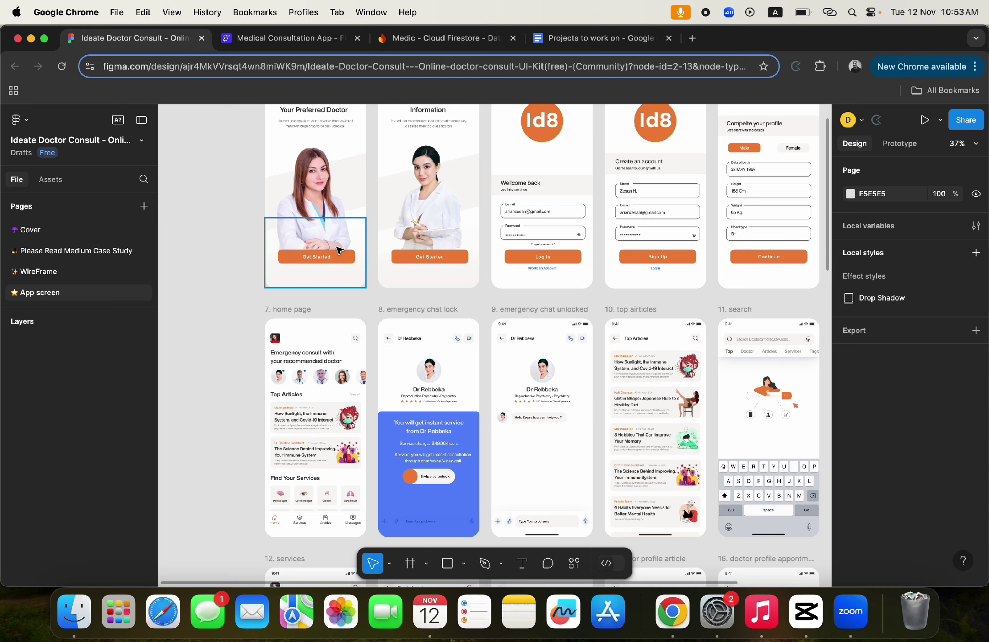
Compare the Onboarding page's Get Started button with the Figma design.
scroll(338, 252, up, 5)
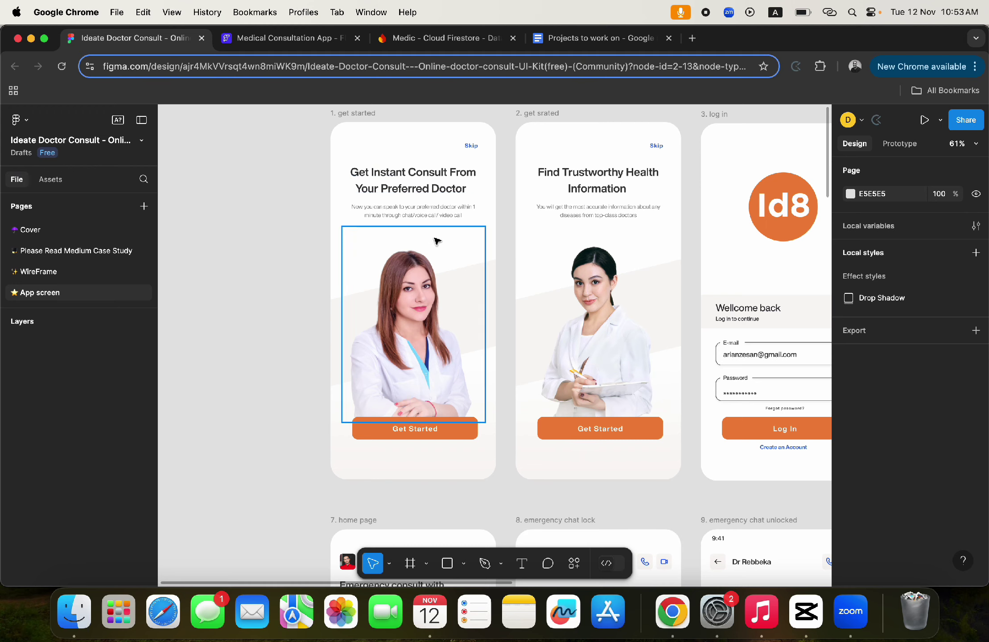
click(281, 39)
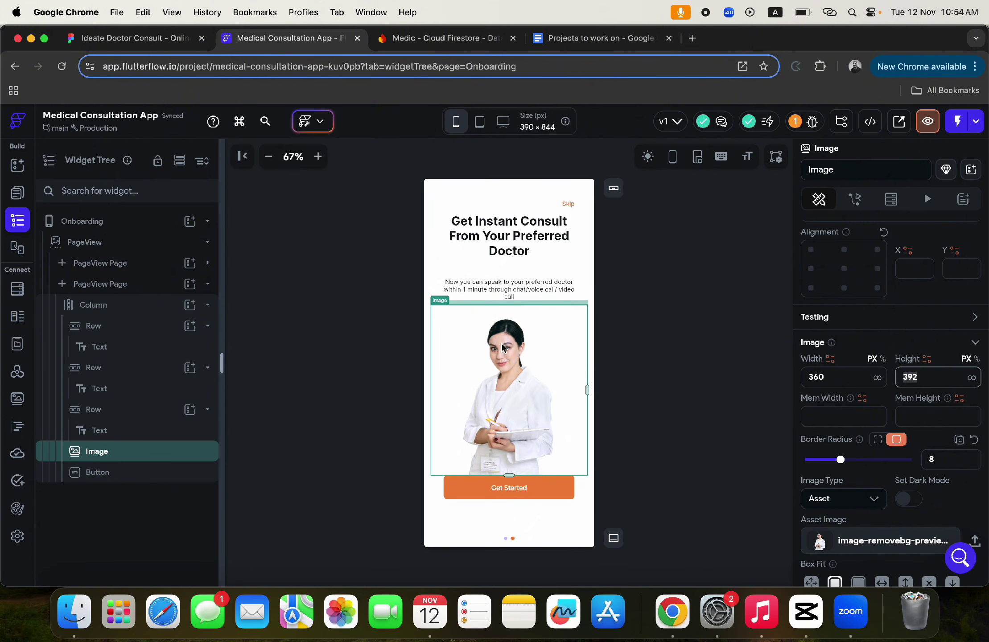
click(602, 333)
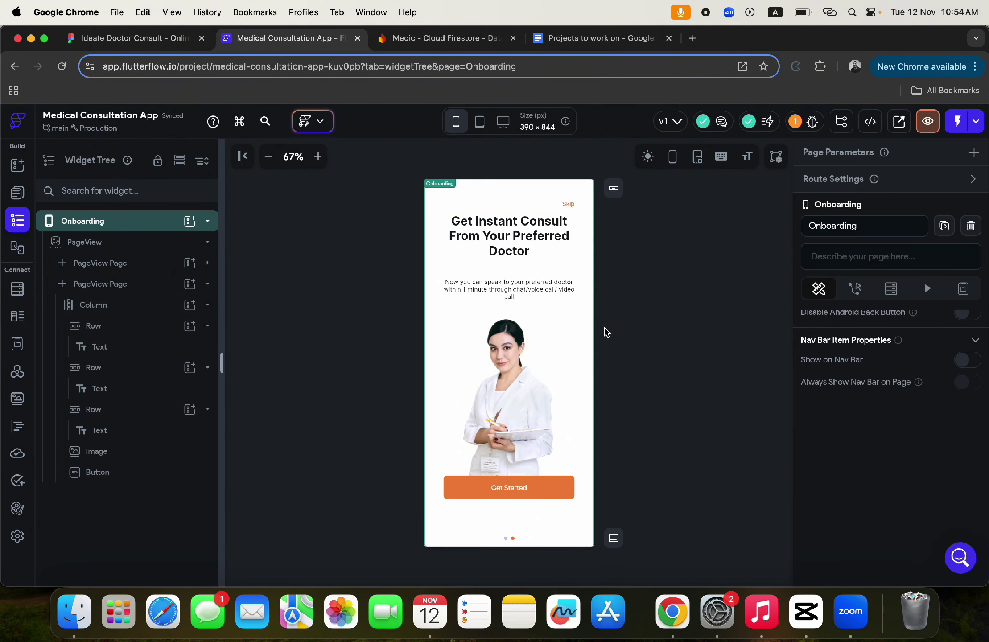
click(560, 492)
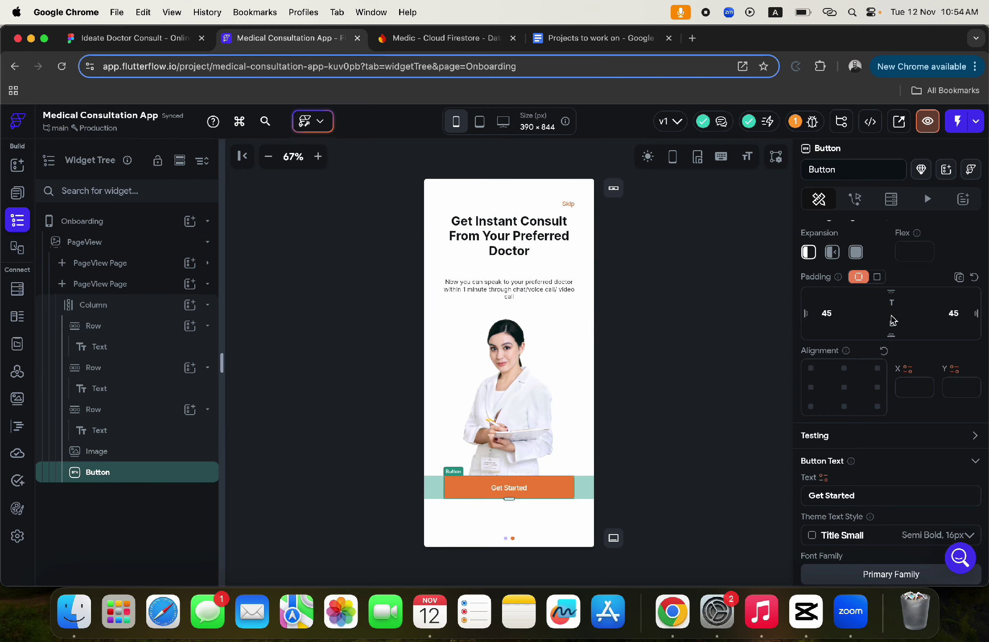
click(153, 44)
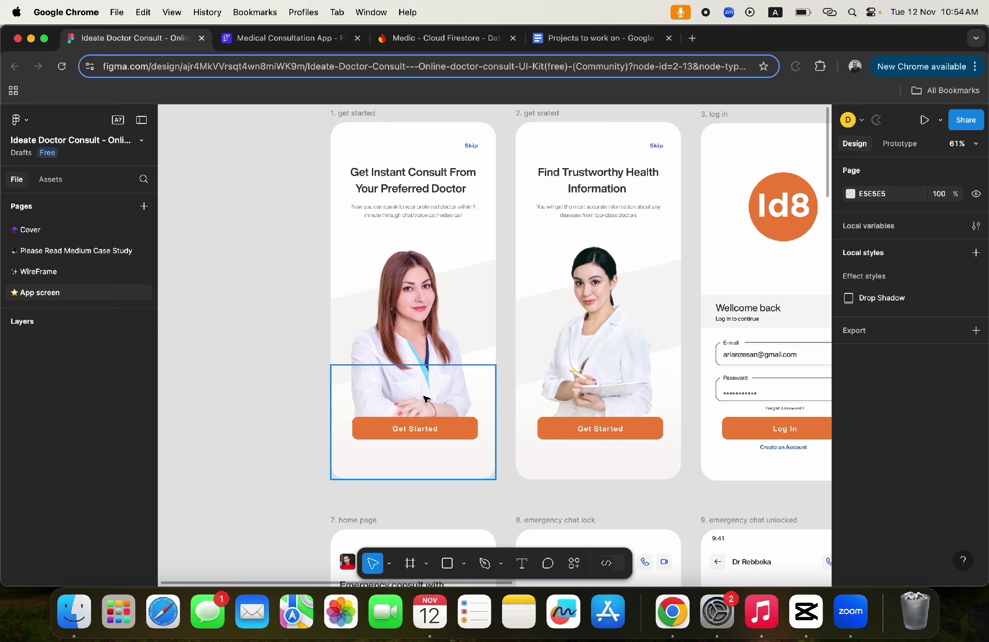
click(258, 40)
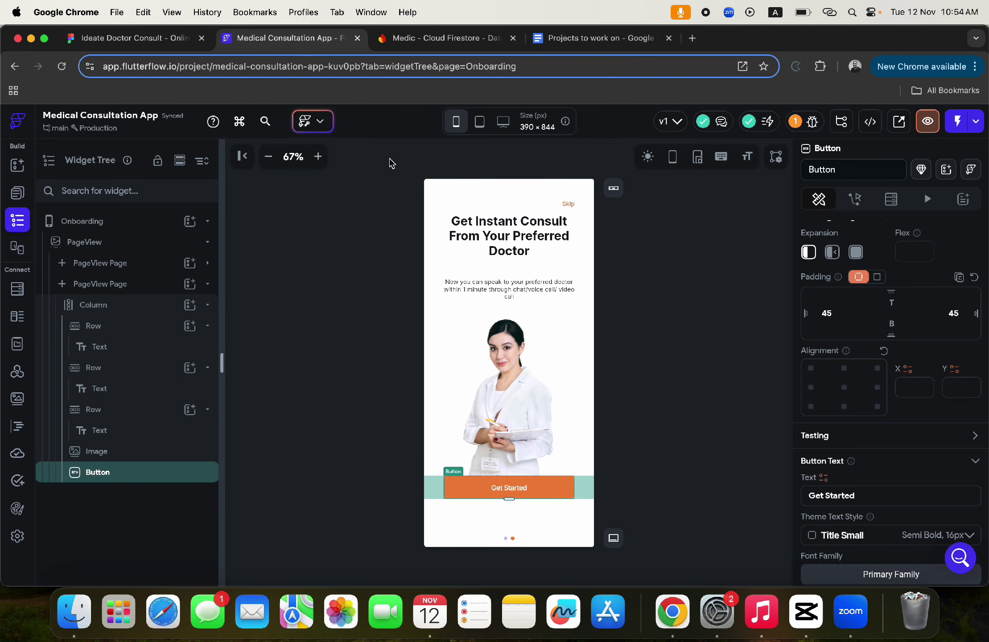
Set the first onboarding page's doctor image height to 392.
click(670, 343)
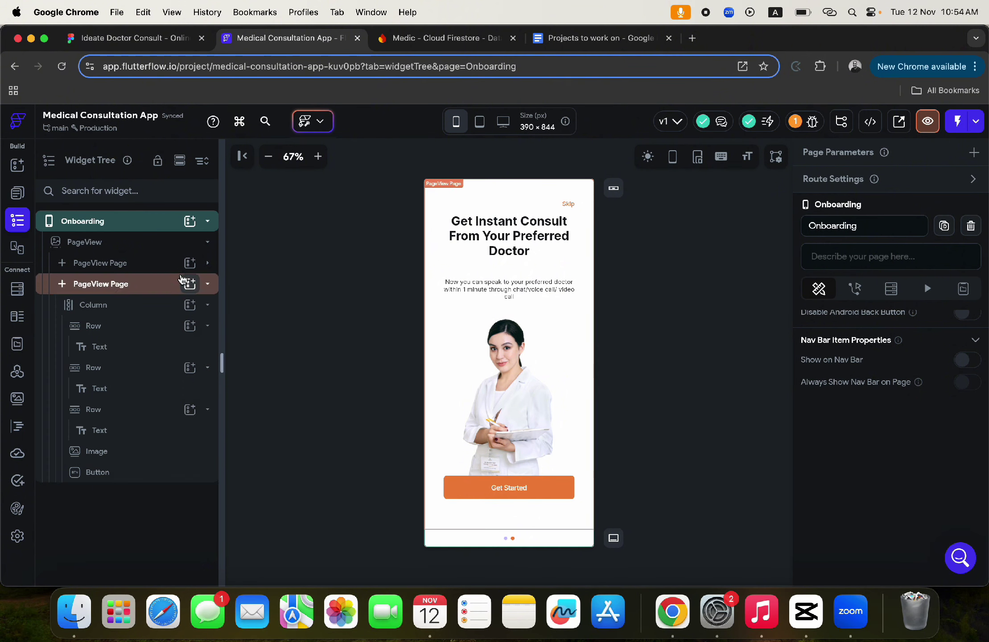
click(99, 272)
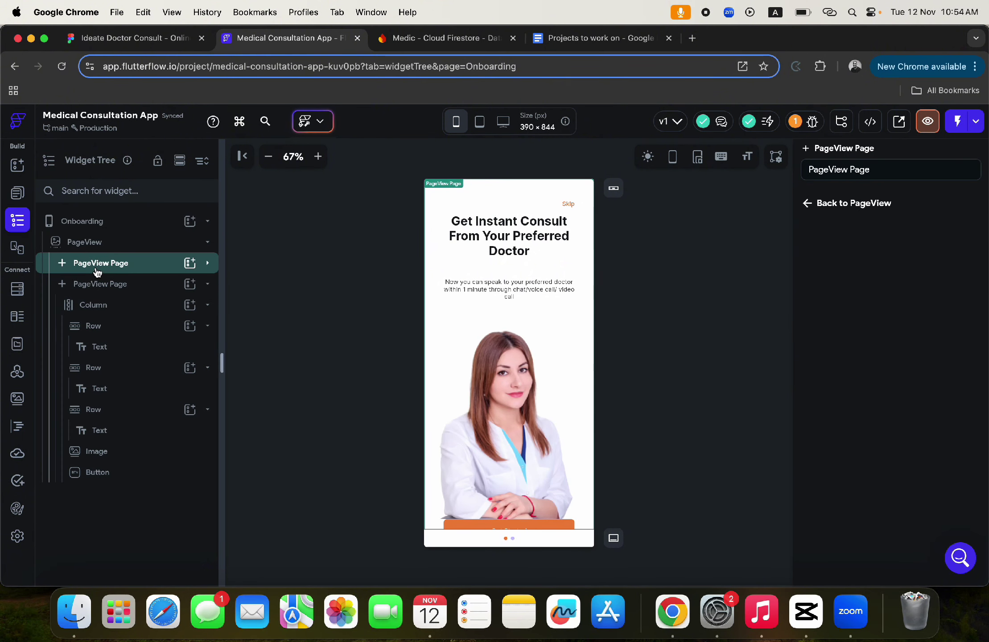
click(531, 434)
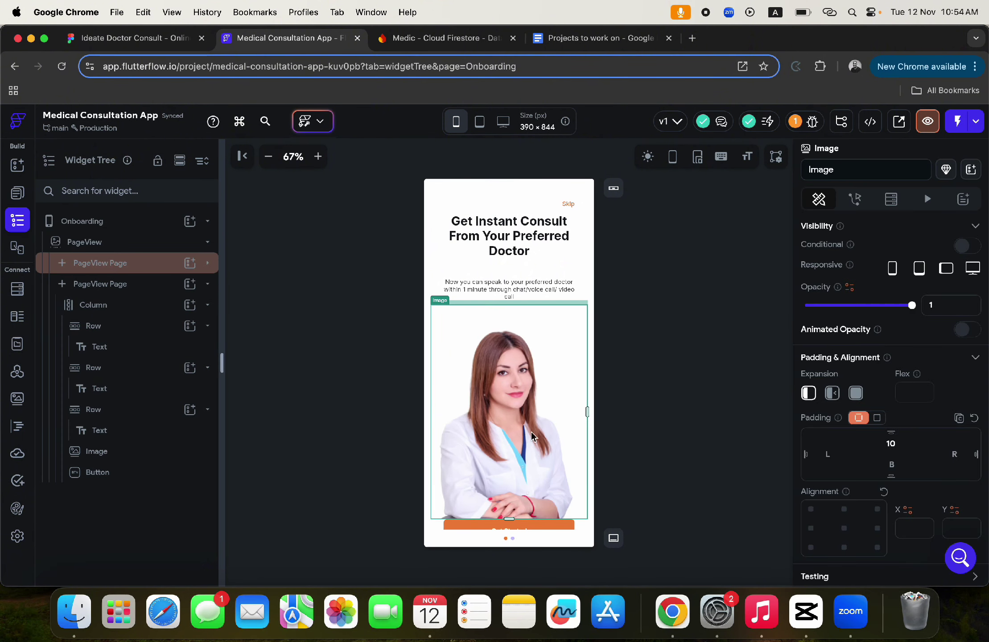
scroll(906, 486, down, 5)
click(907, 442)
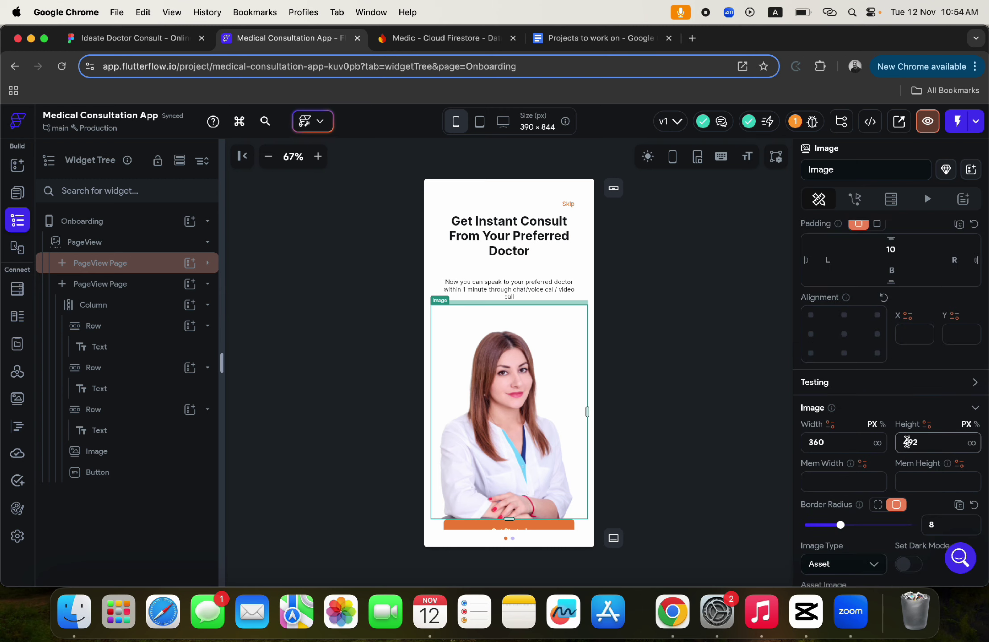
key(BackSpace)
text(3)
click(686, 397)
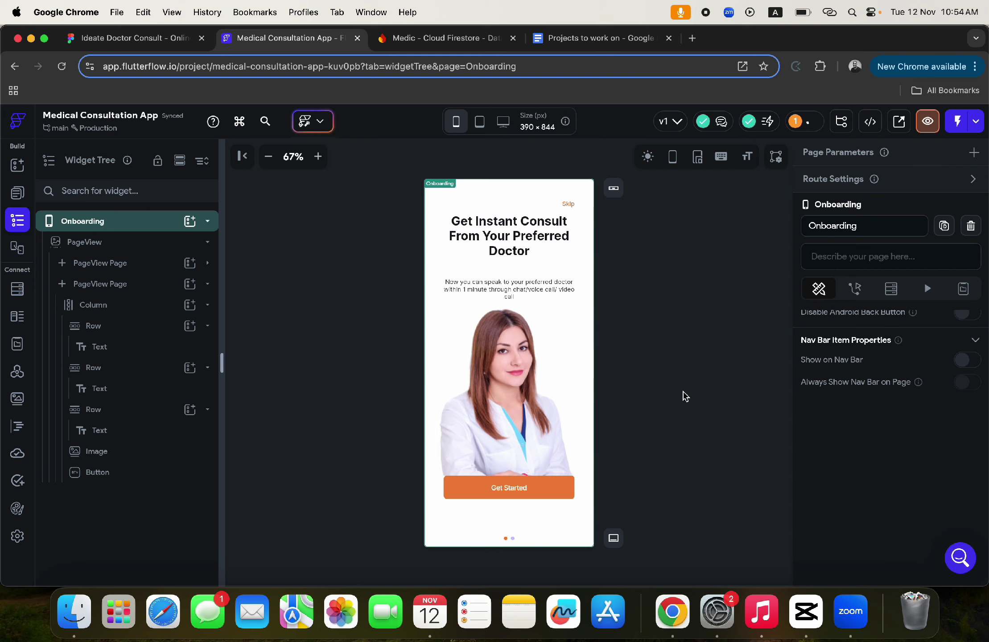
Check the Get Started button's placement against the Figma design.
click(657, 358)
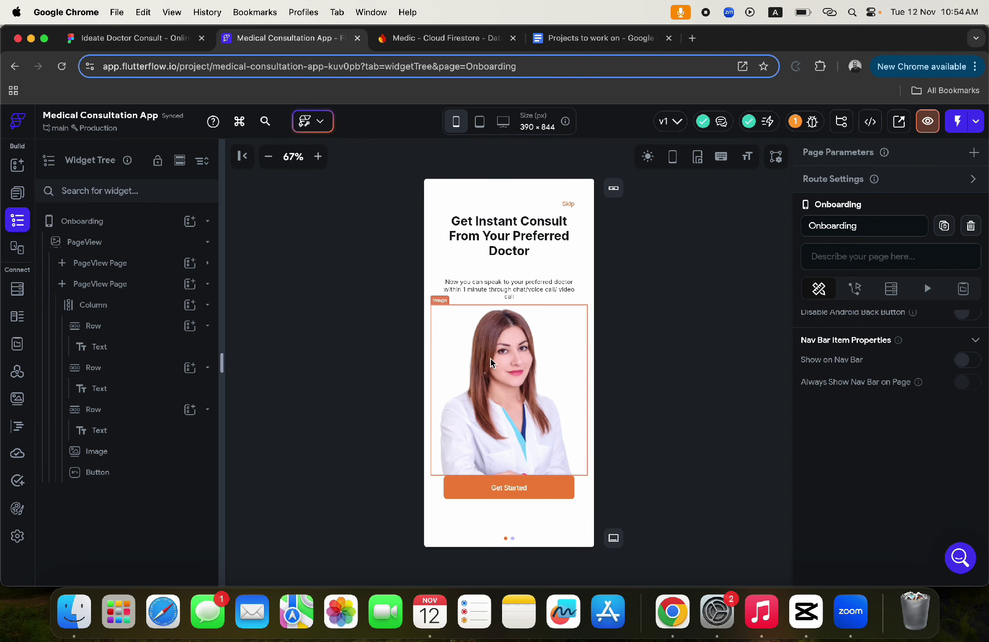
click(467, 489)
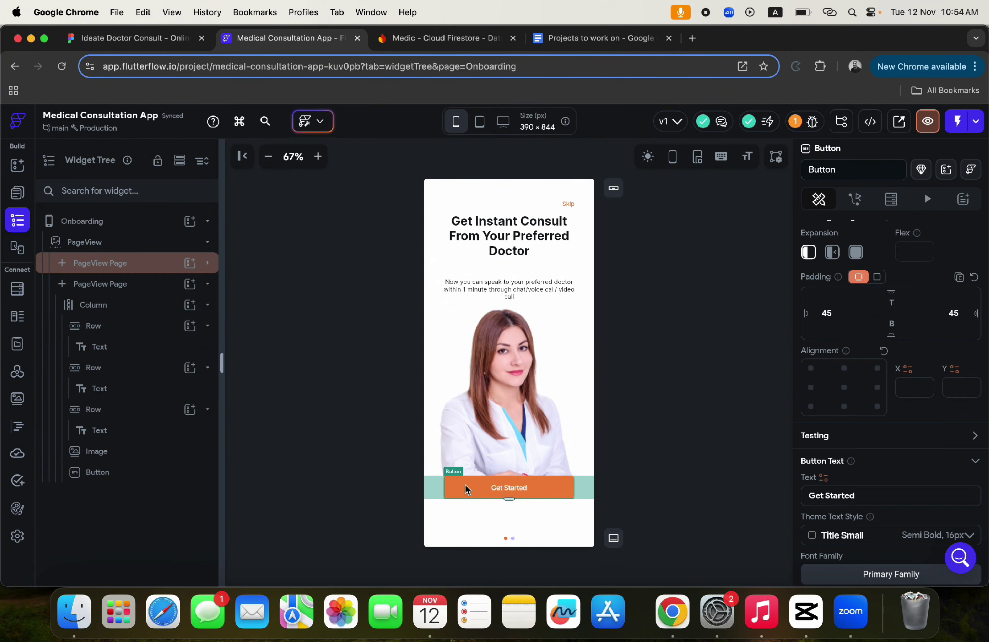
click(157, 44)
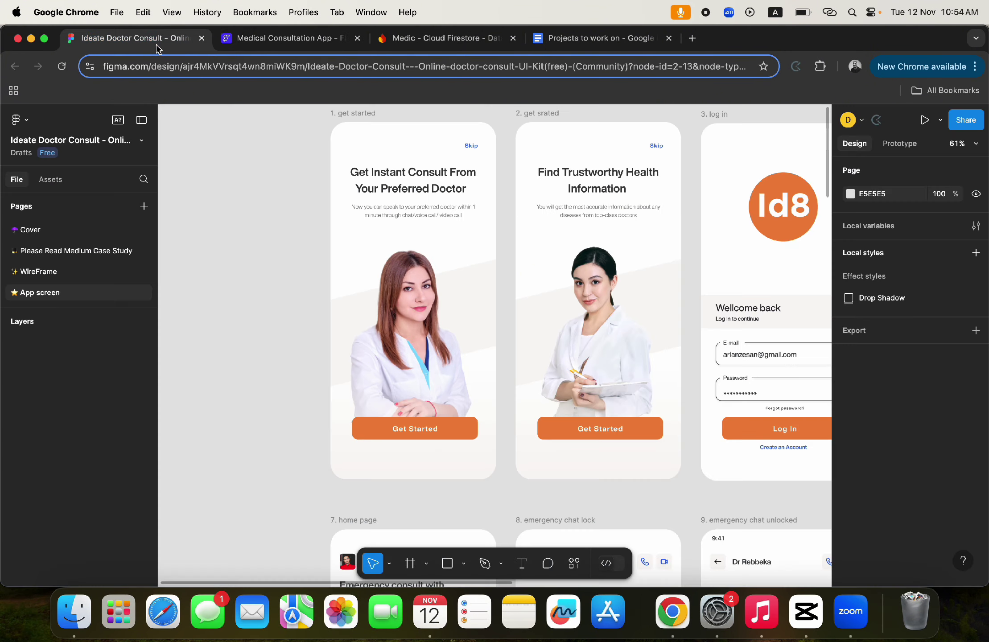
click(366, 429)
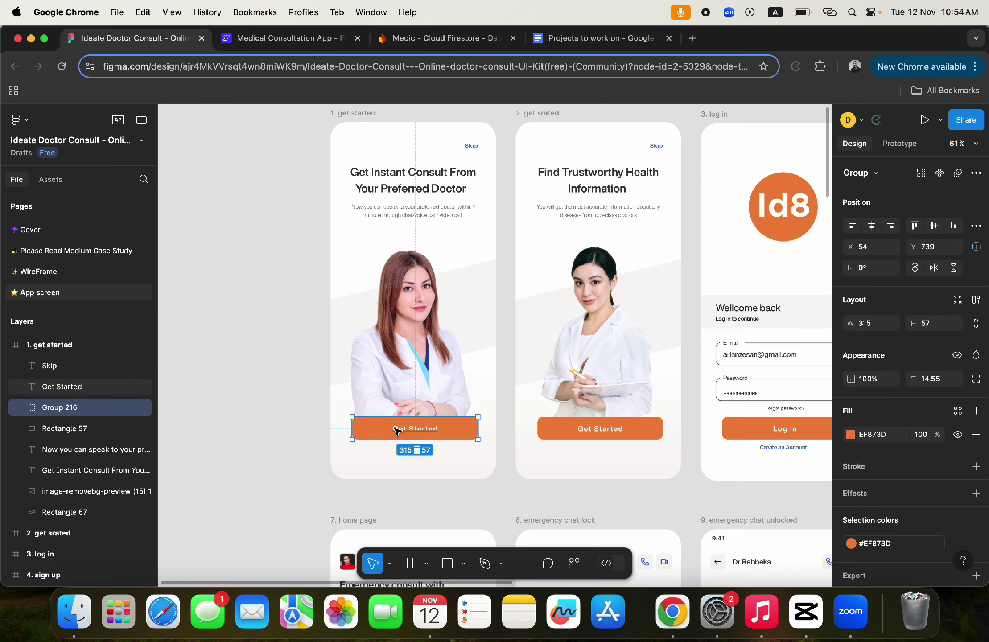
scroll(397, 431, right, 5)
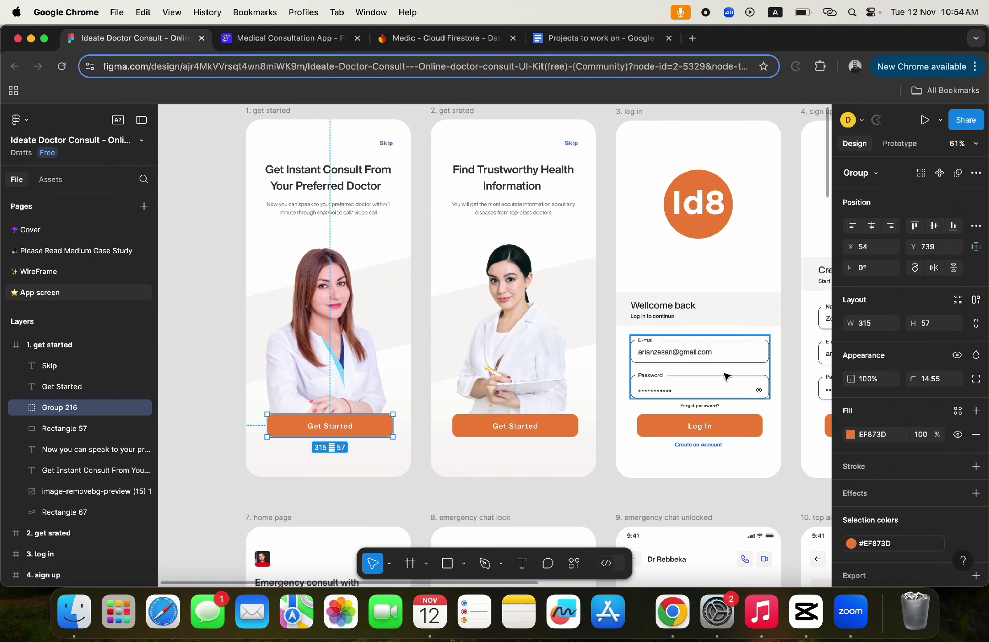
click(284, 38)
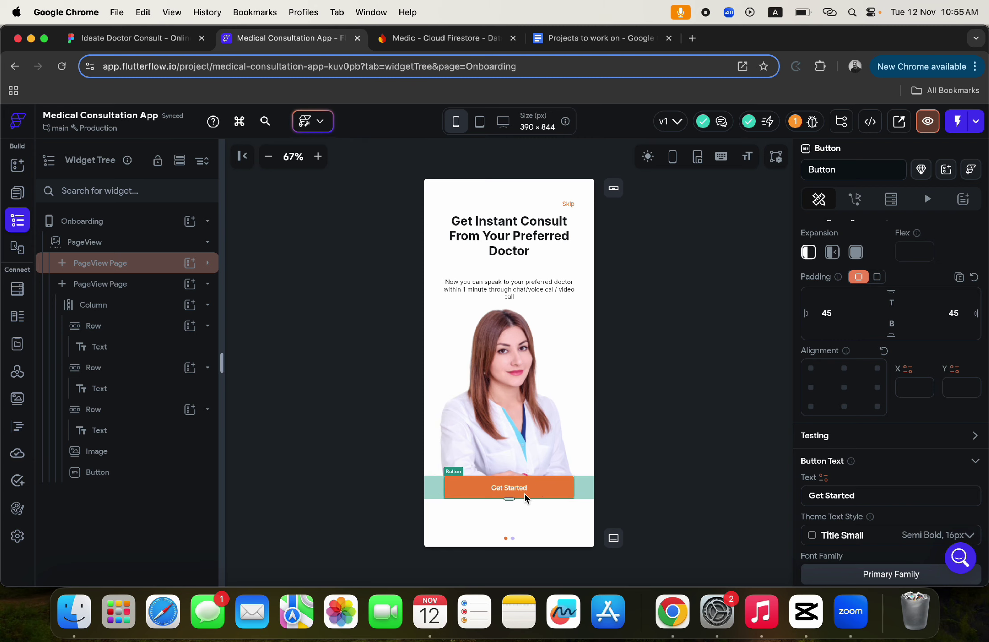
Give the Get Started button a Navigate To Login action with an Instant transition.
click(855, 200)
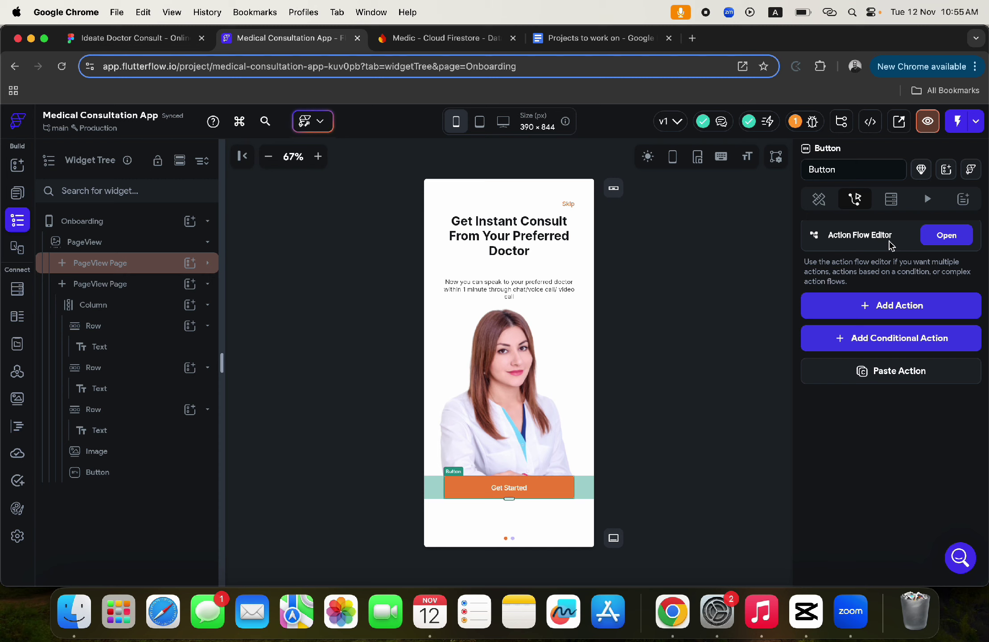
click(885, 314)
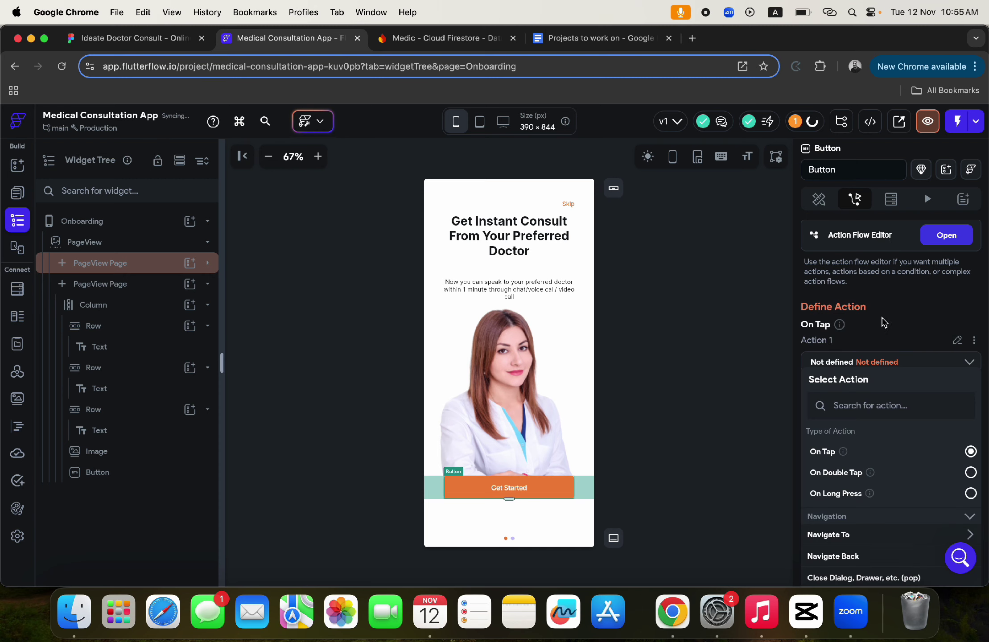
text(login)
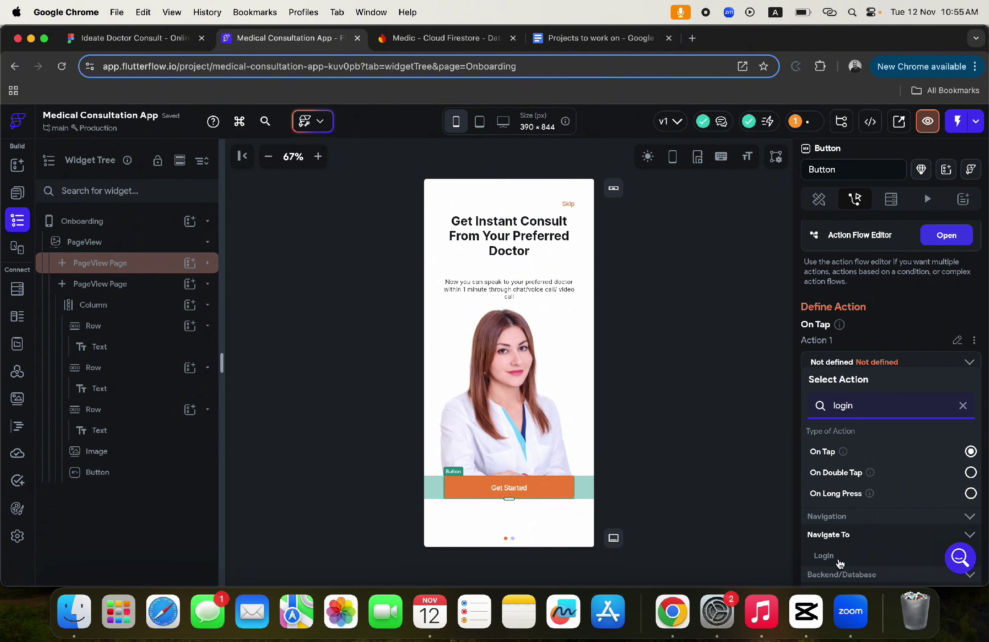
click(824, 556)
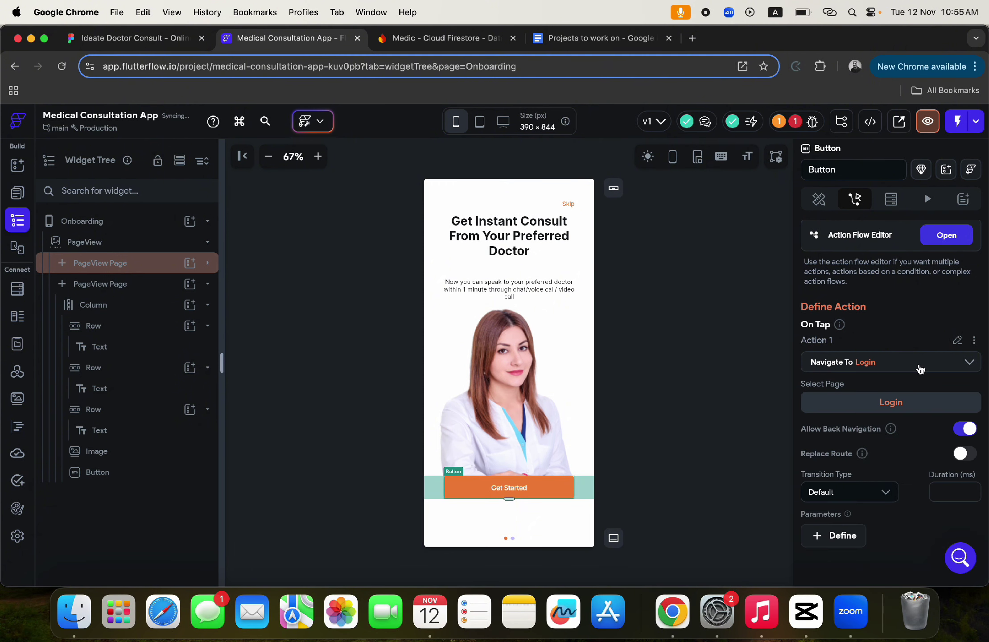
click(831, 493)
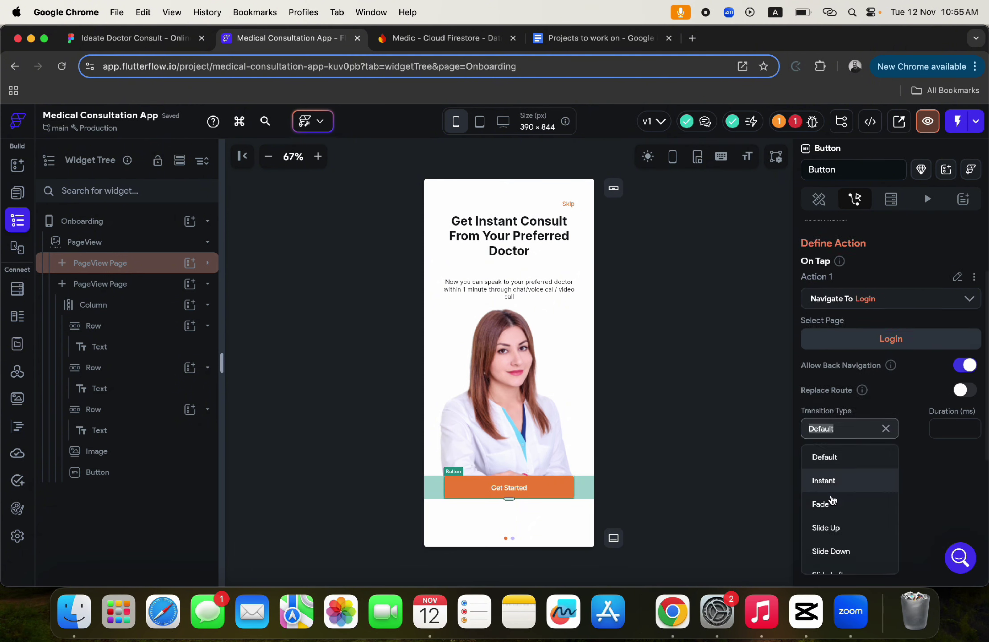
click(822, 475)
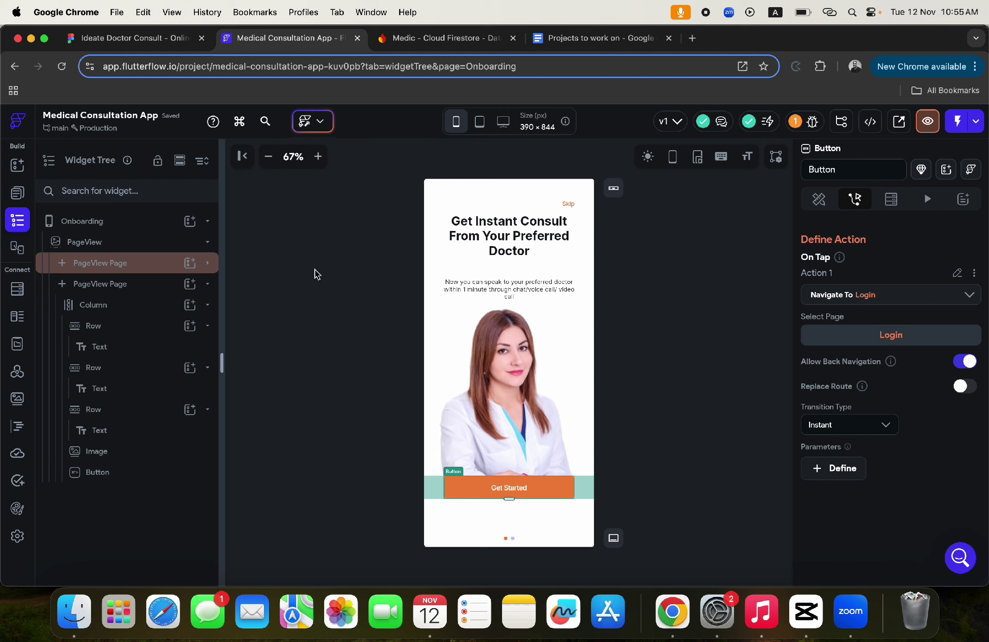
click(14, 193)
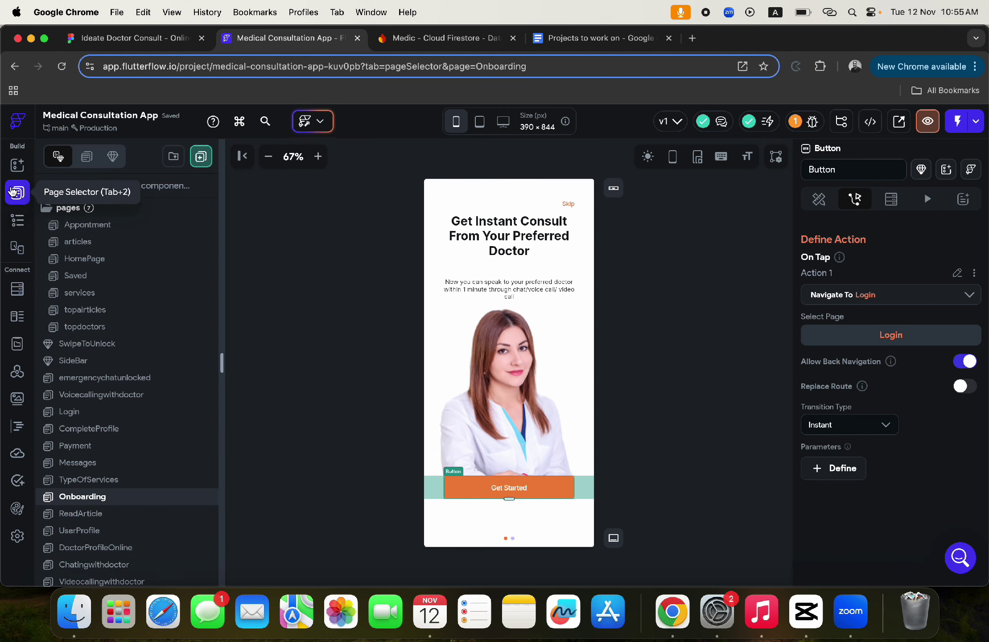
Inspect the storyboard's Onboarding-to-Login arrow, then reopen the page editor on HomePage.
click(15, 249)
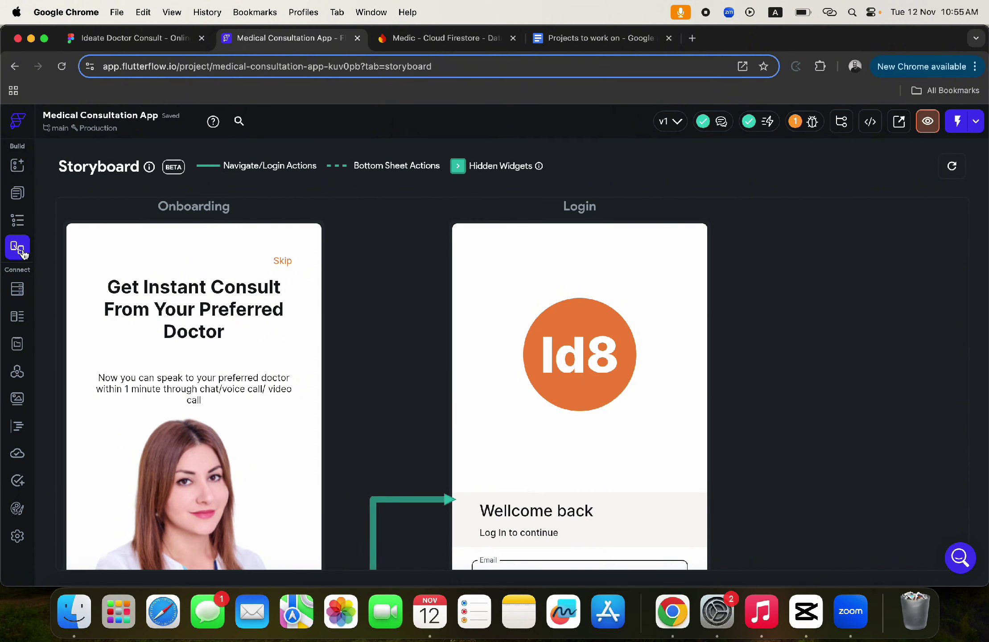
scroll(335, 273, down, 5)
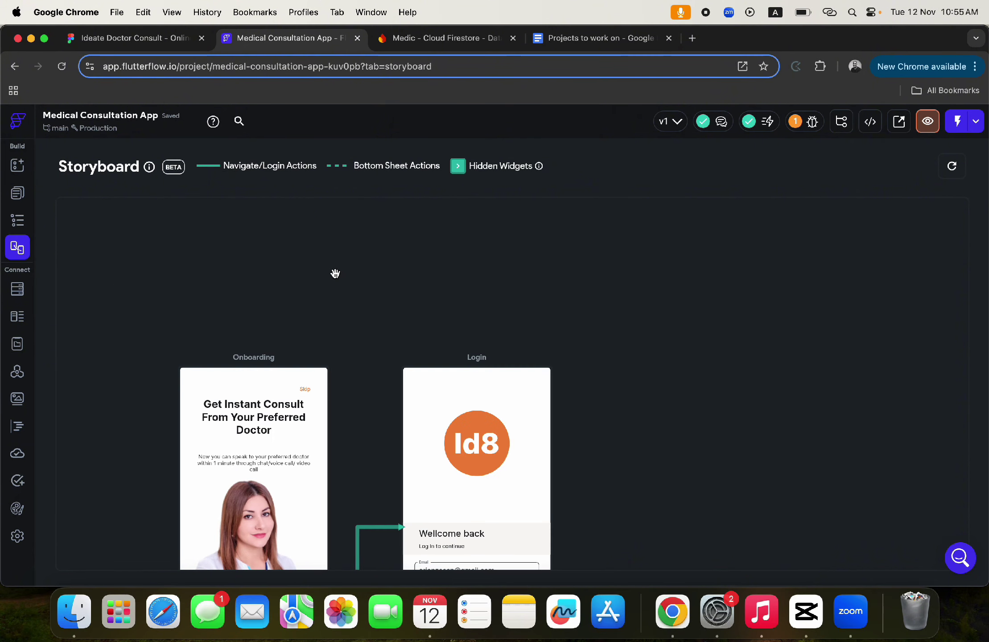
drag(361, 360, 353, 213)
drag(358, 391, 355, 305)
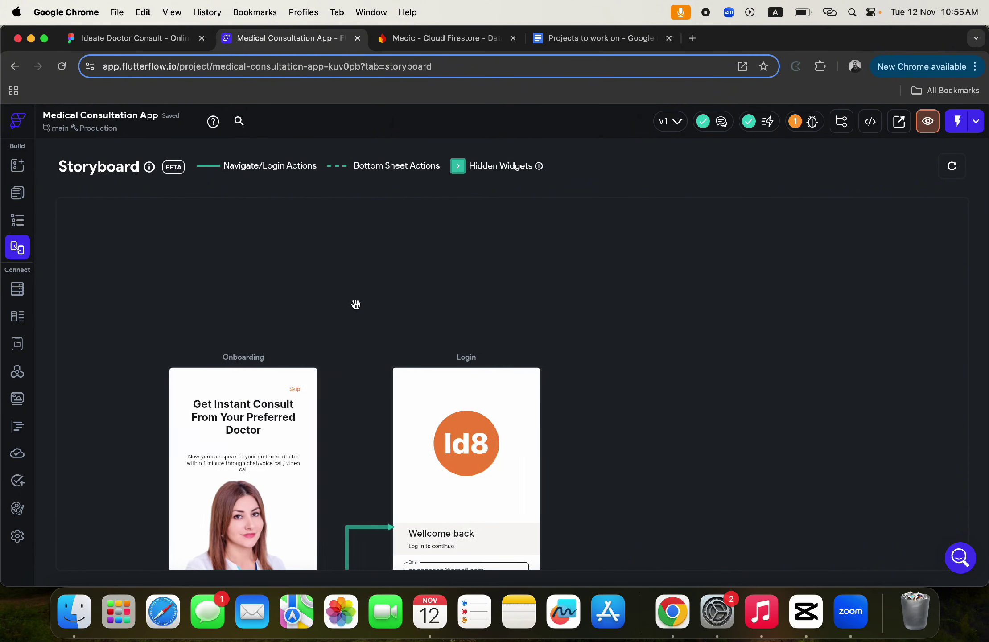
drag(575, 459, 573, 401)
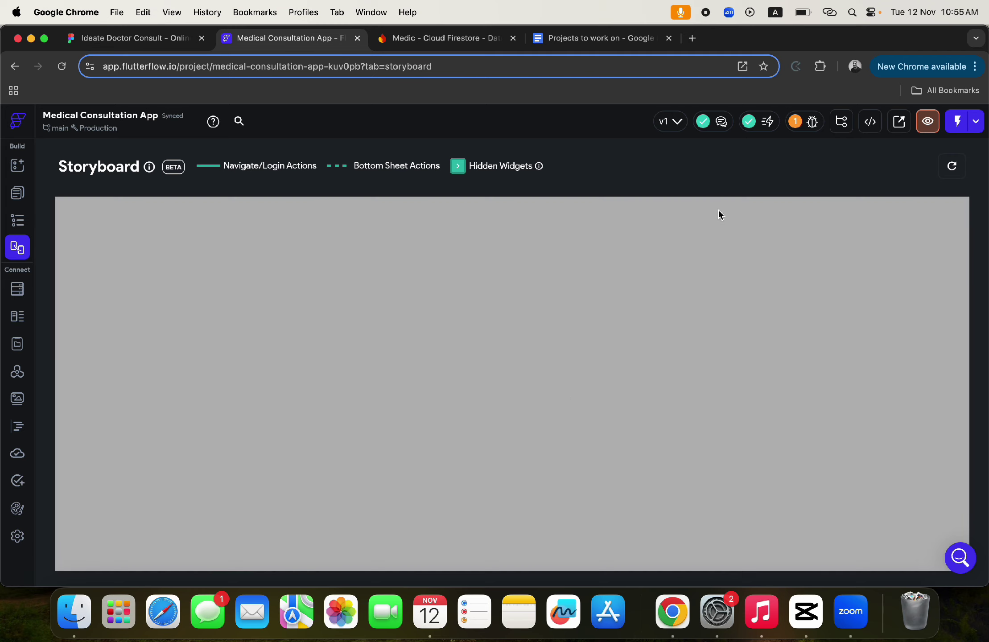
click(61, 68)
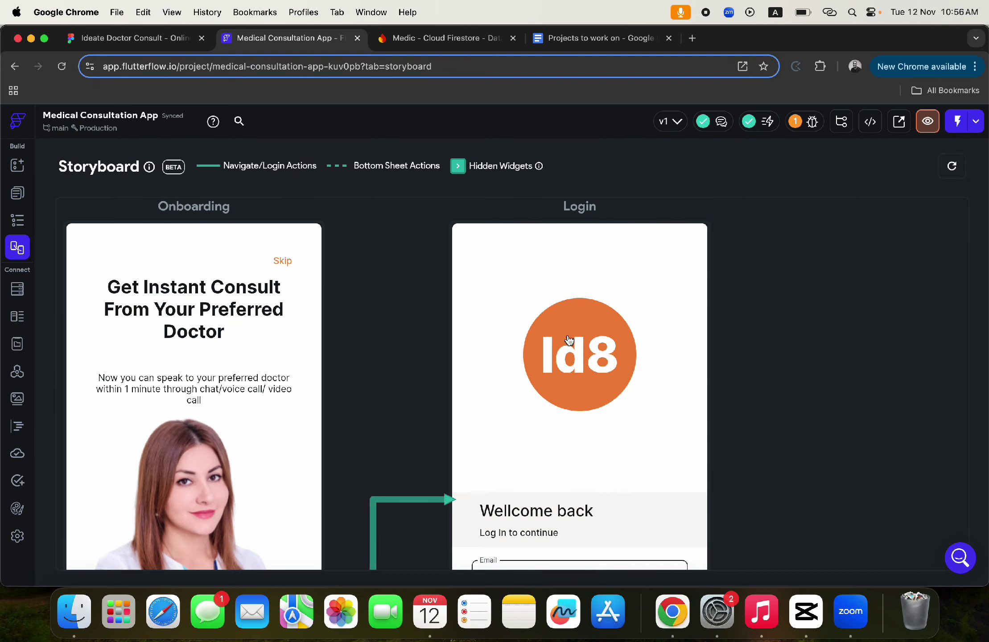
click(17, 192)
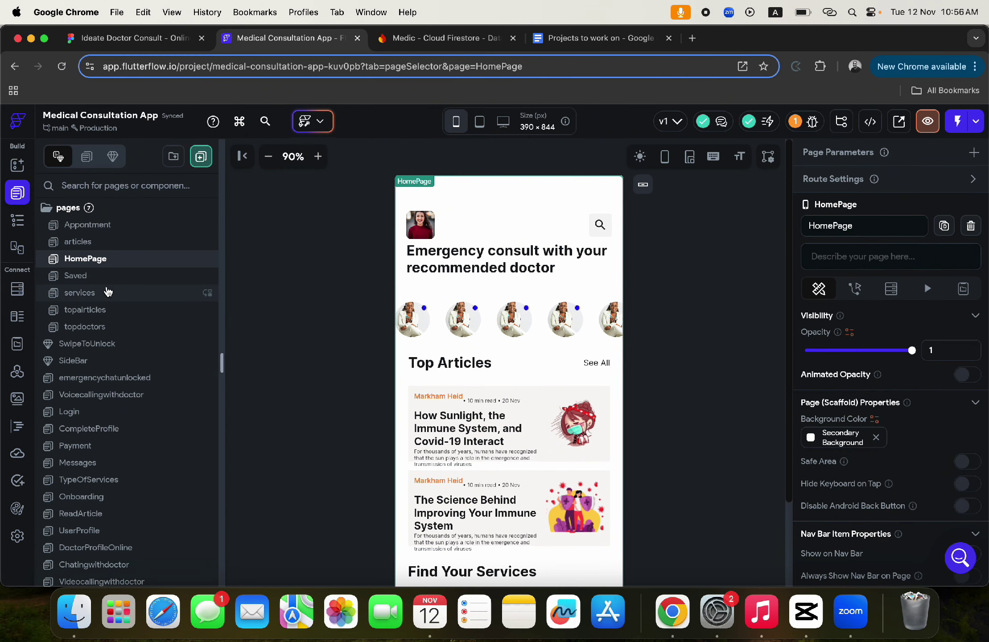
Open the Login page zoomed to fit and select the Create an Account text.
click(98, 412)
click(268, 157)
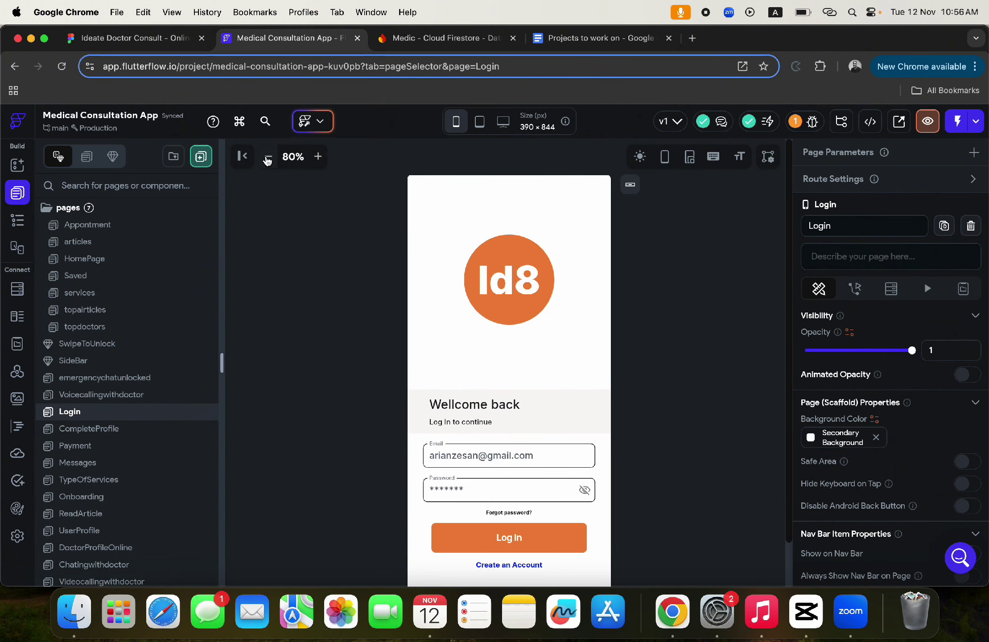
click(268, 158)
click(268, 158)
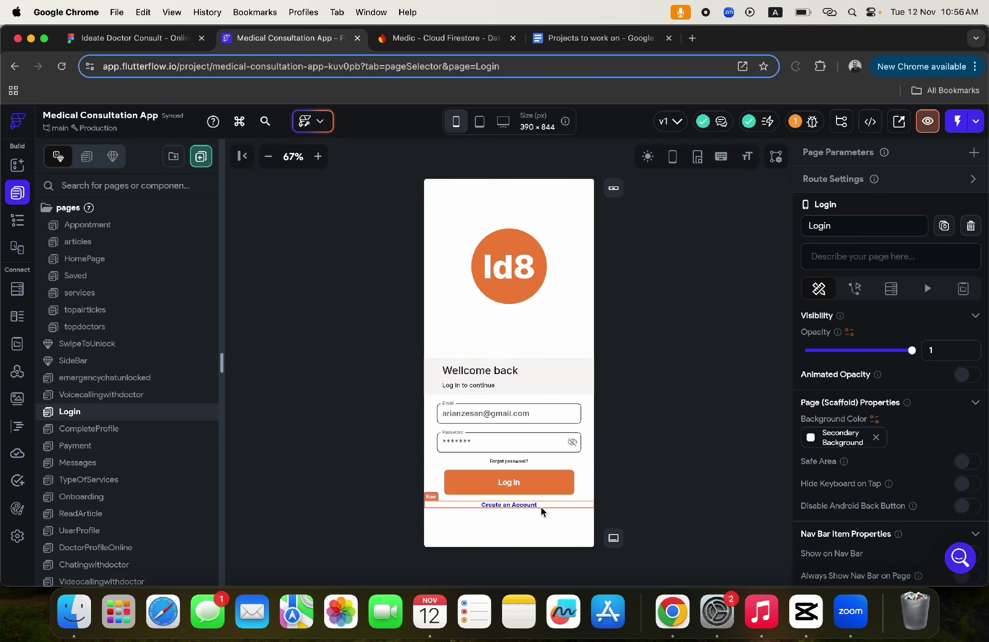
click(521, 506)
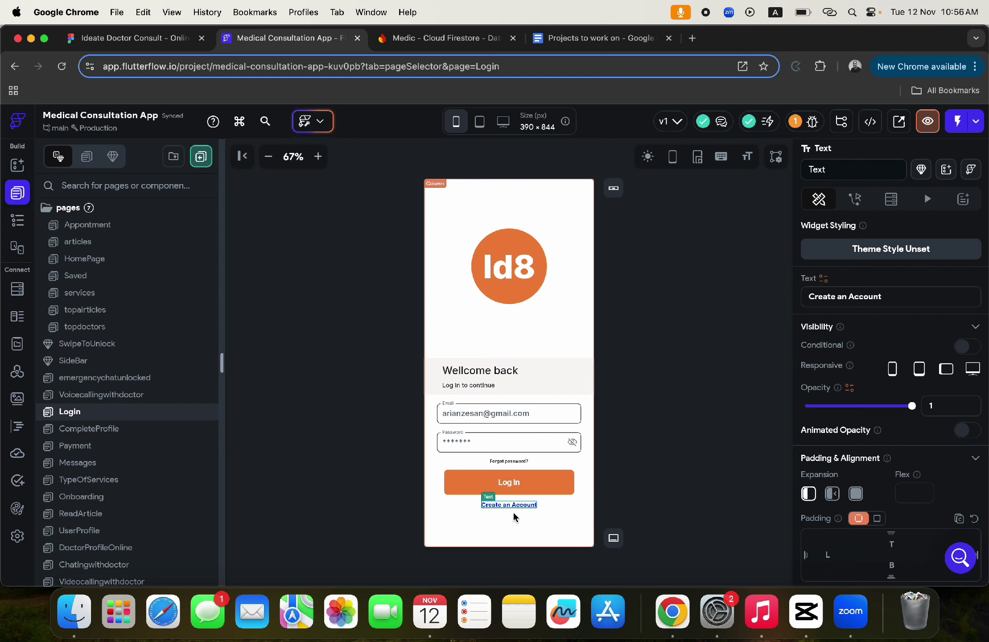
Add a Navigate To SignUp tap action with an Instant transition.
click(855, 199)
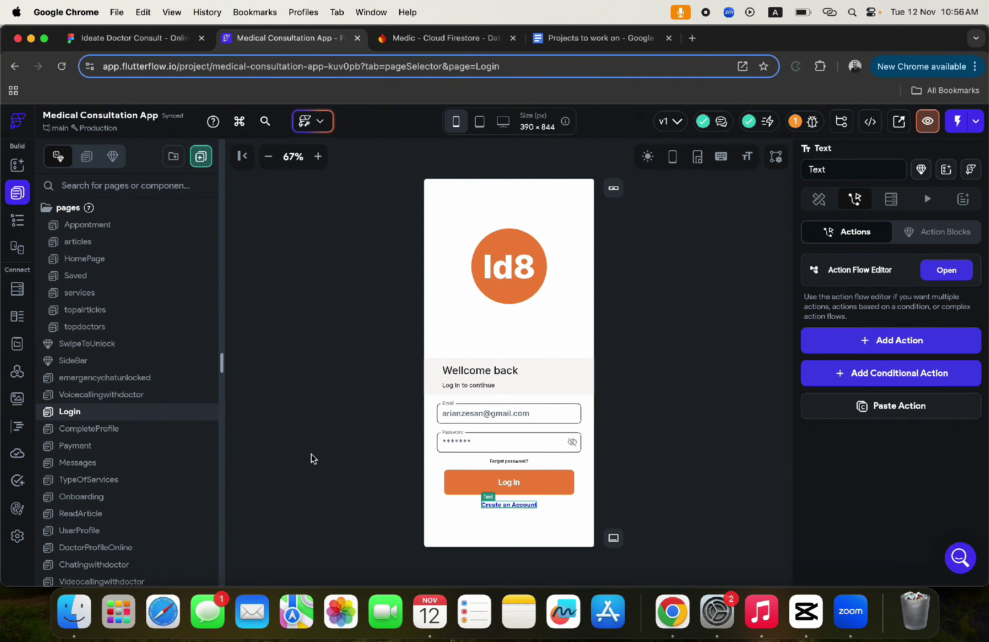
click(867, 339)
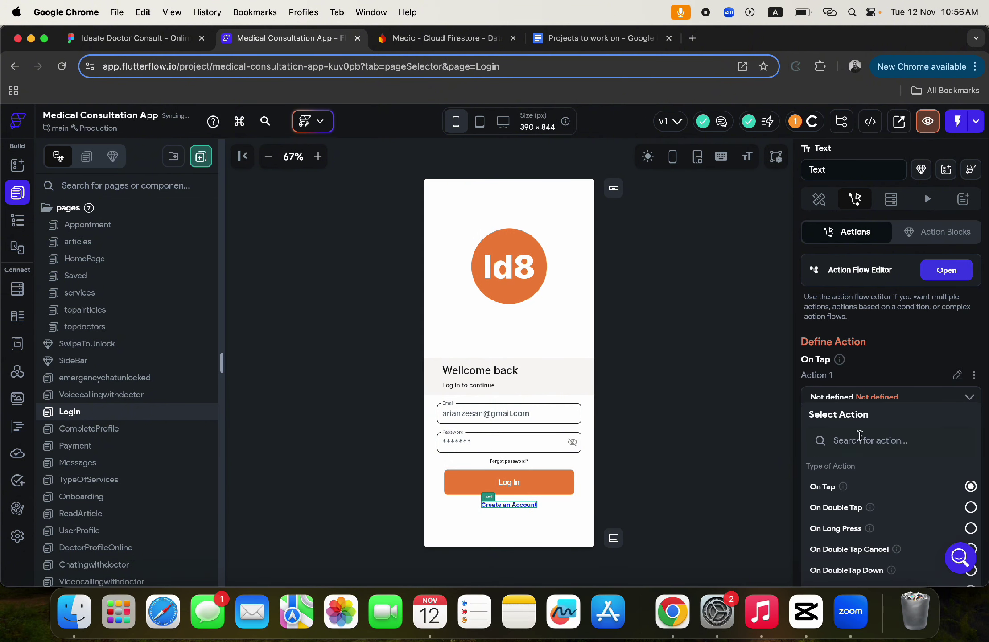
click(850, 442)
text(sign)
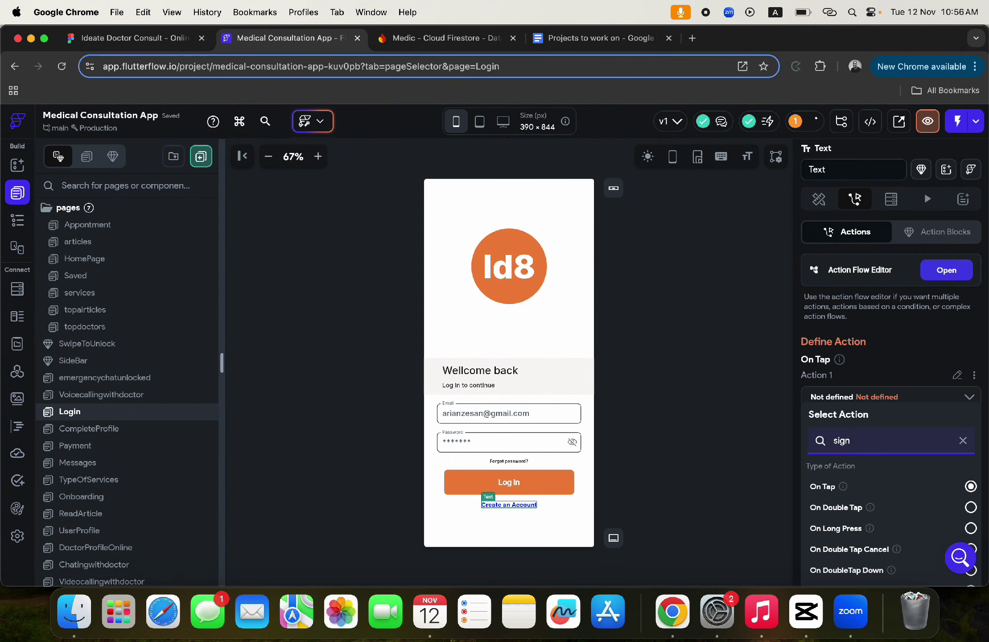
text(up)
scroll(833, 549, down, 6)
click(828, 548)
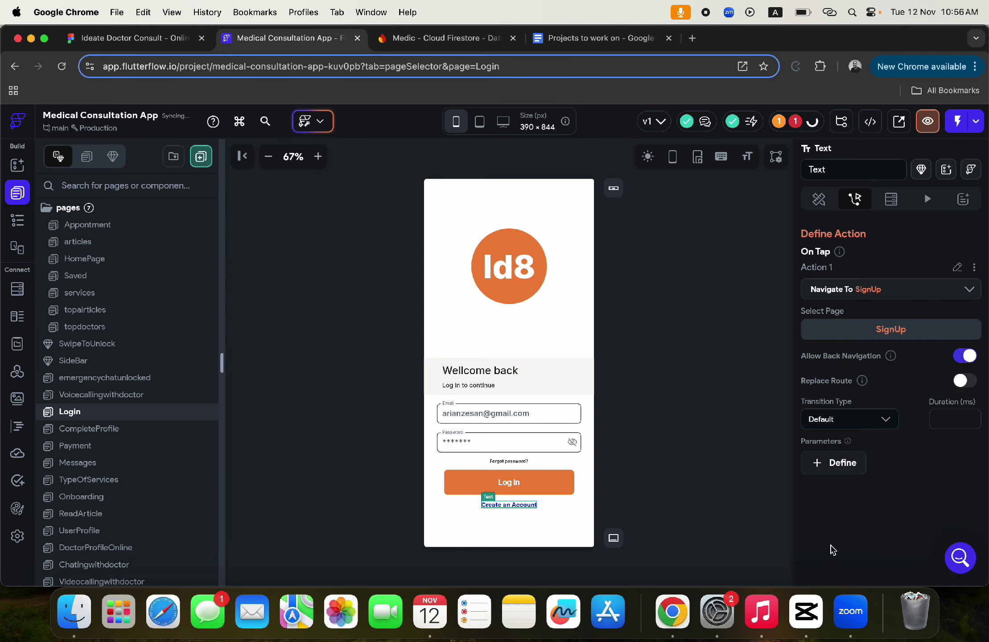
click(845, 419)
click(835, 473)
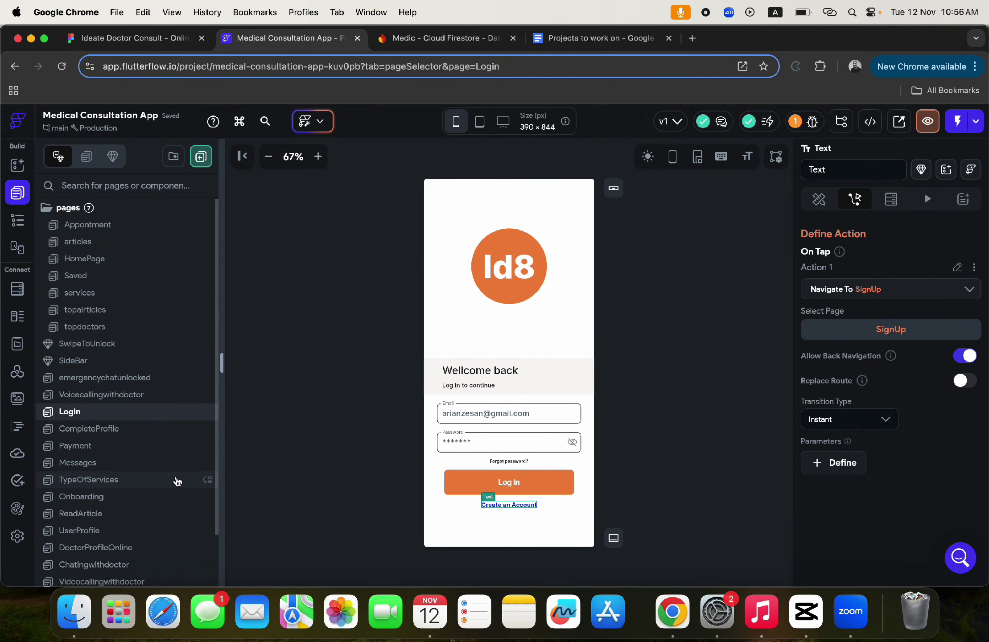
scroll(177, 478, down, 3)
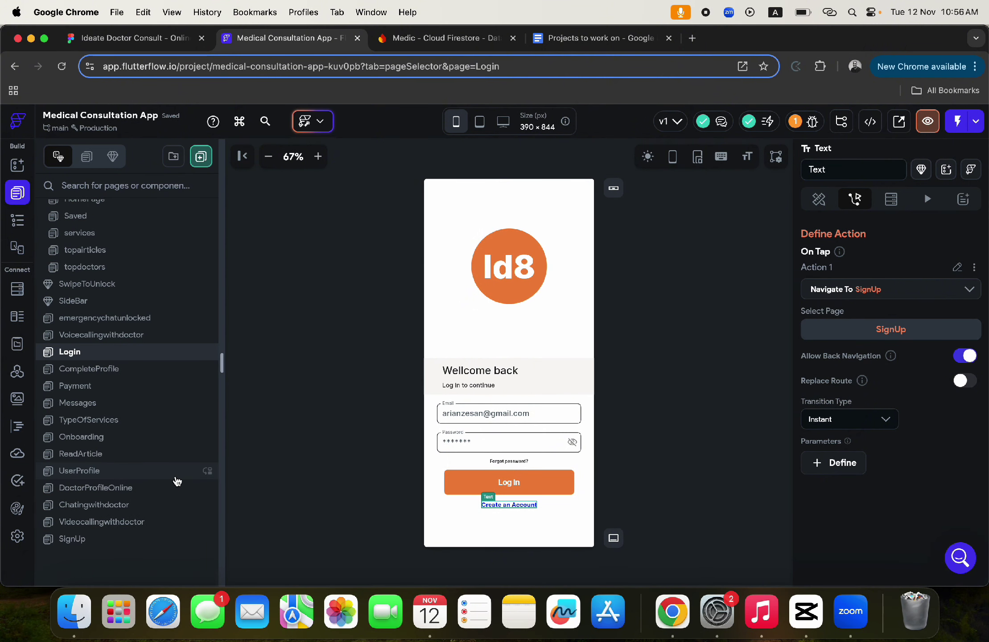
scroll(177, 481, up, 3)
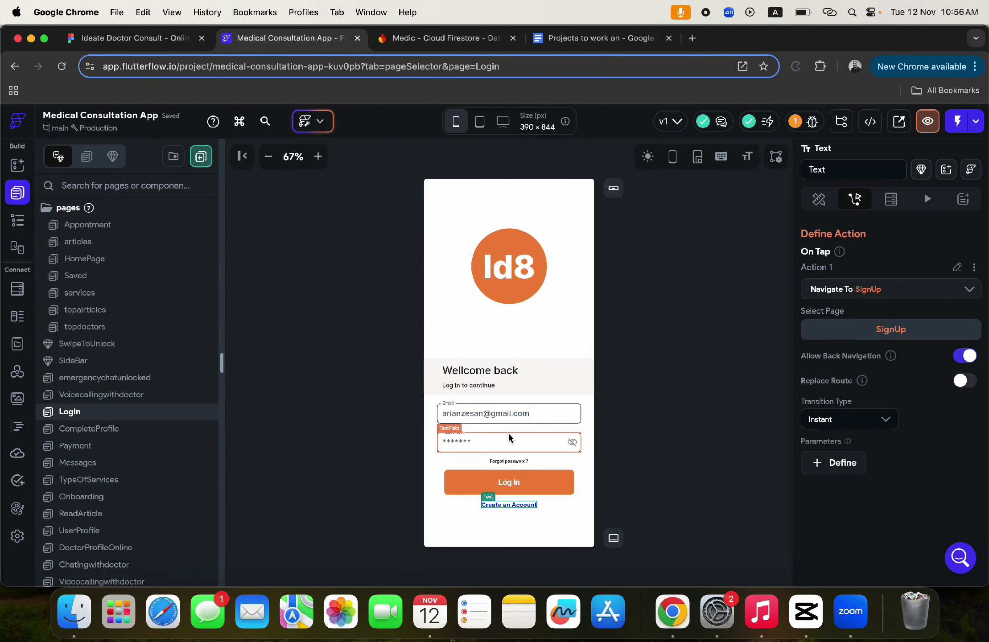
Name the Login page's two text fields 'email' and 'password'.
click(475, 414)
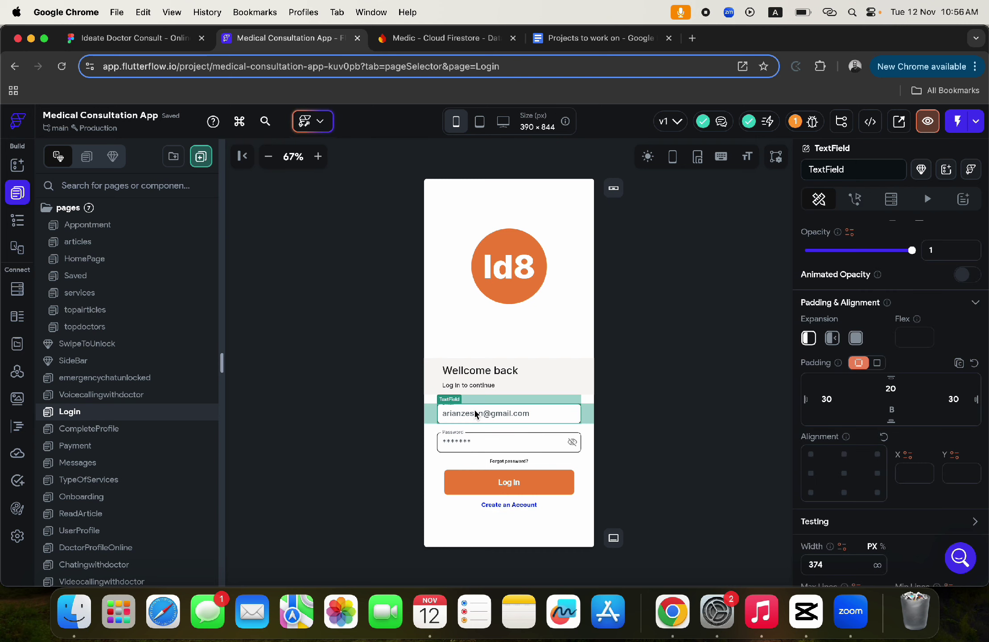
click(857, 172)
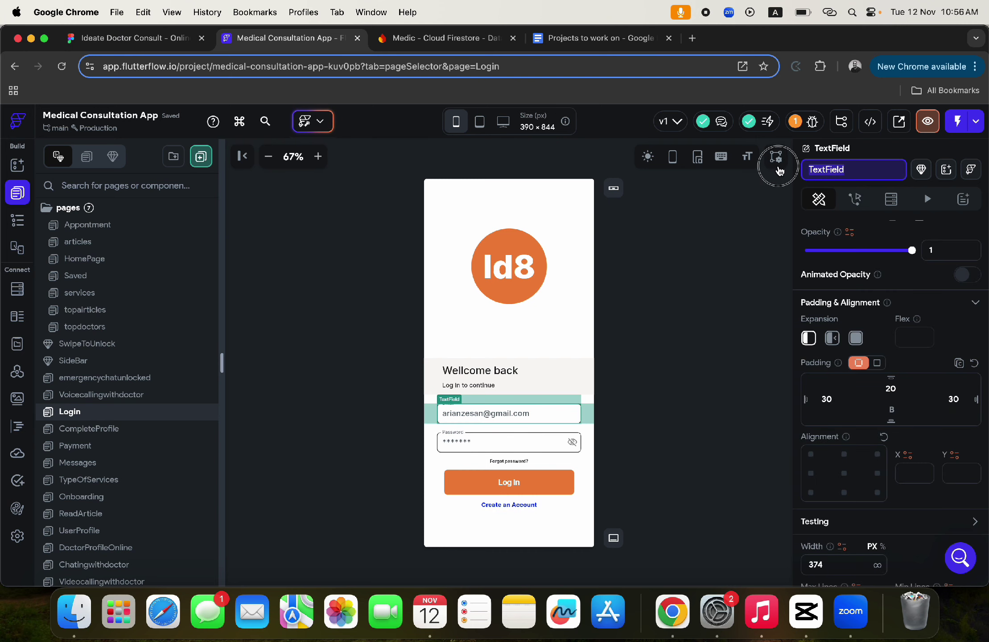
text(email)
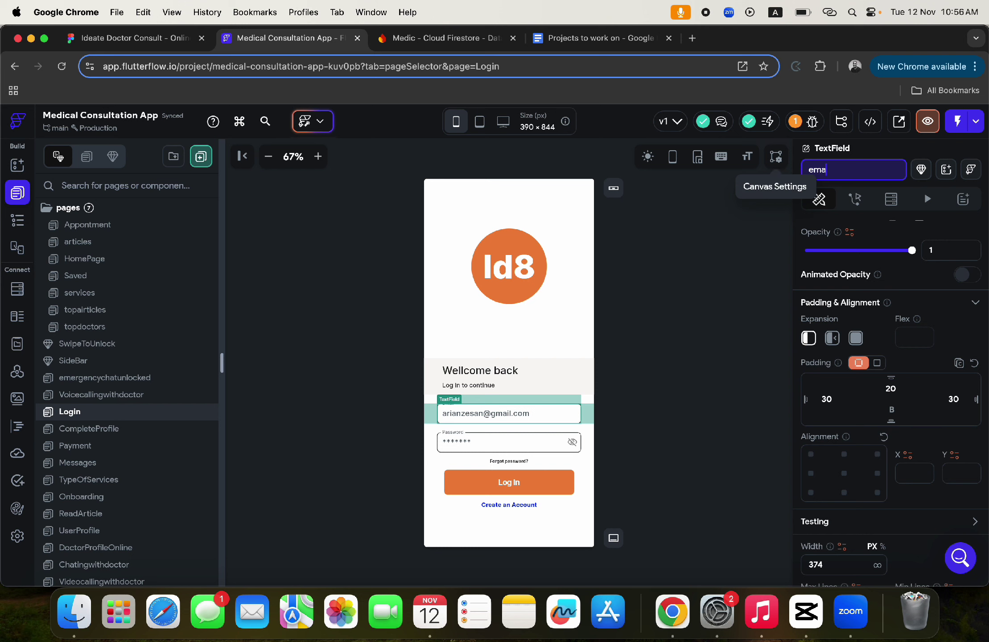
click(464, 449)
click(858, 169)
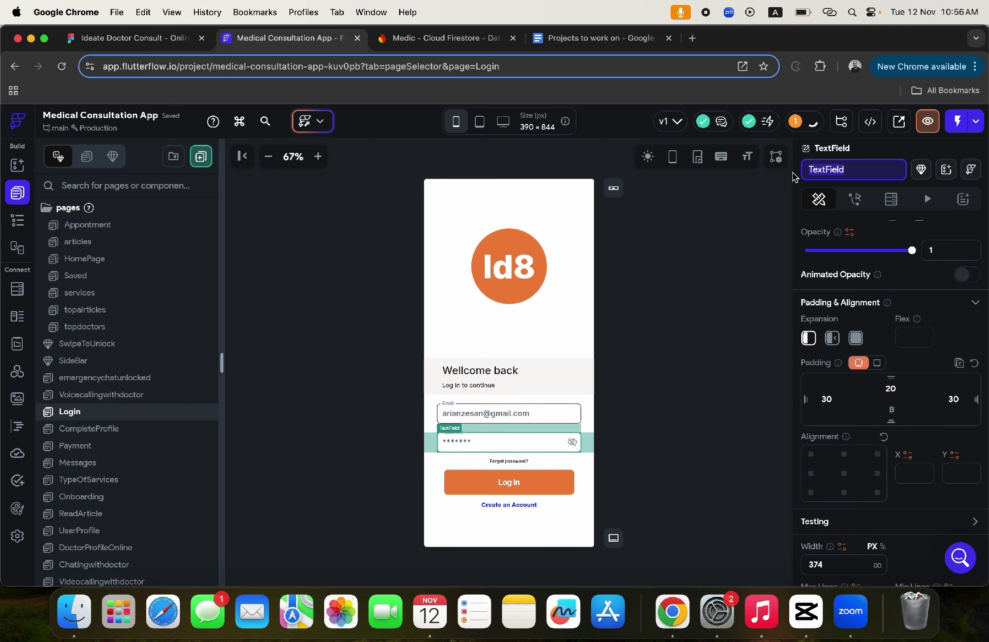
text(password)
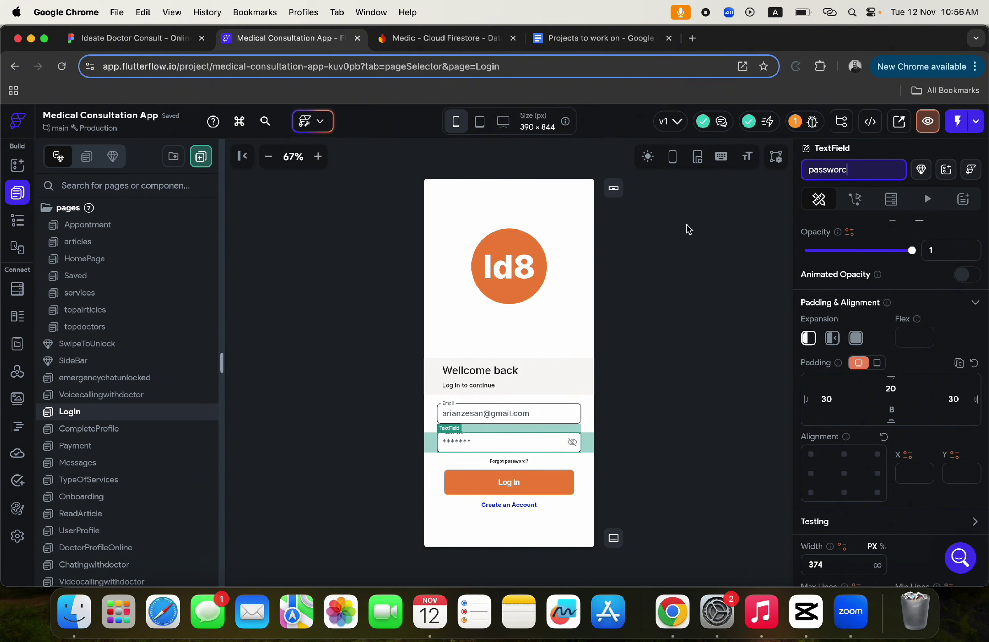
click(518, 414)
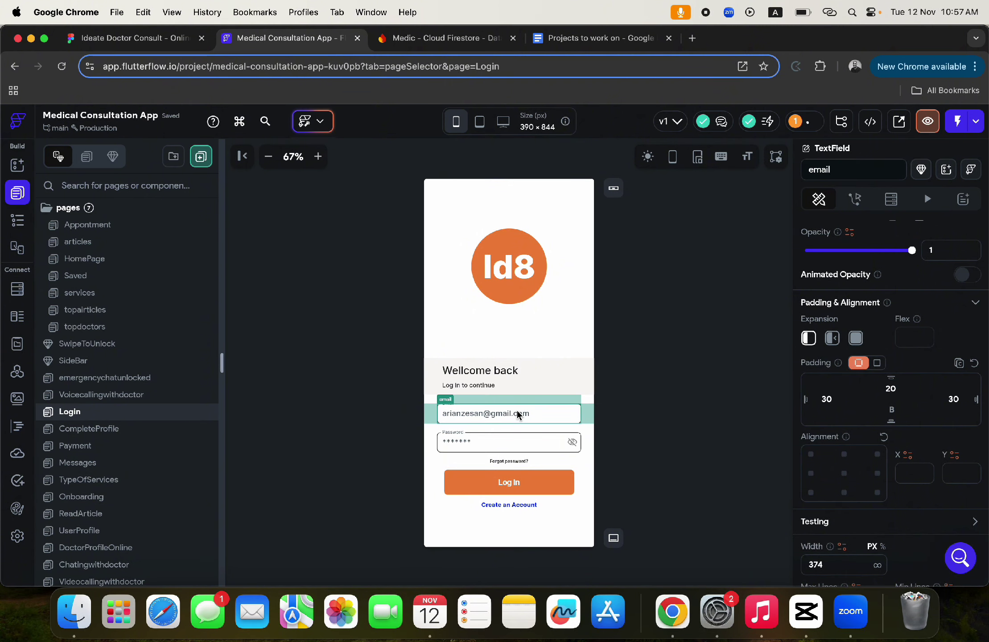
click(532, 484)
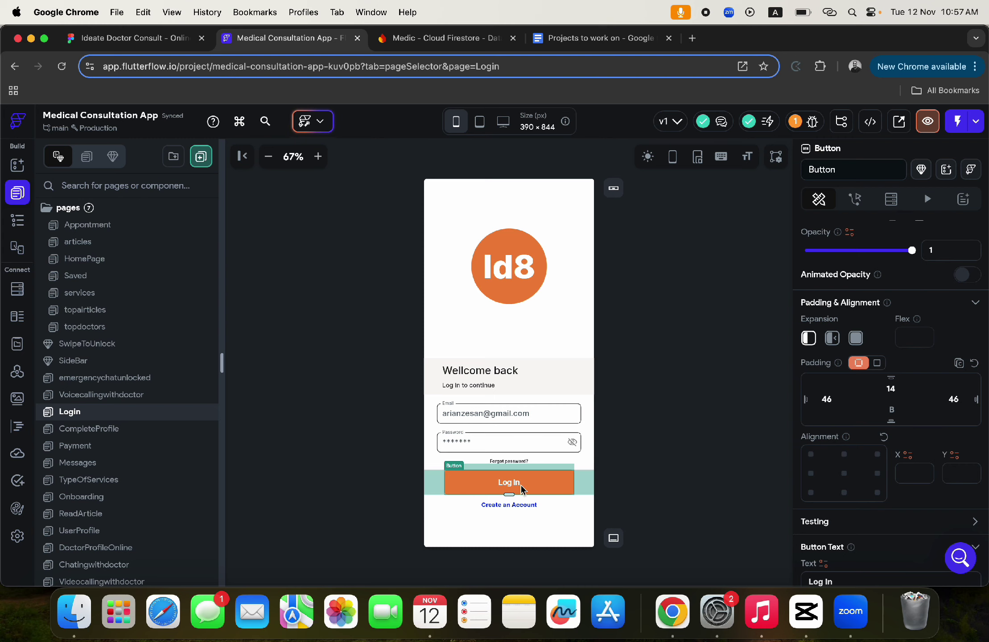
Add a Firebase Authentication Log In action to the Log In button's on-tap actions.
click(855, 199)
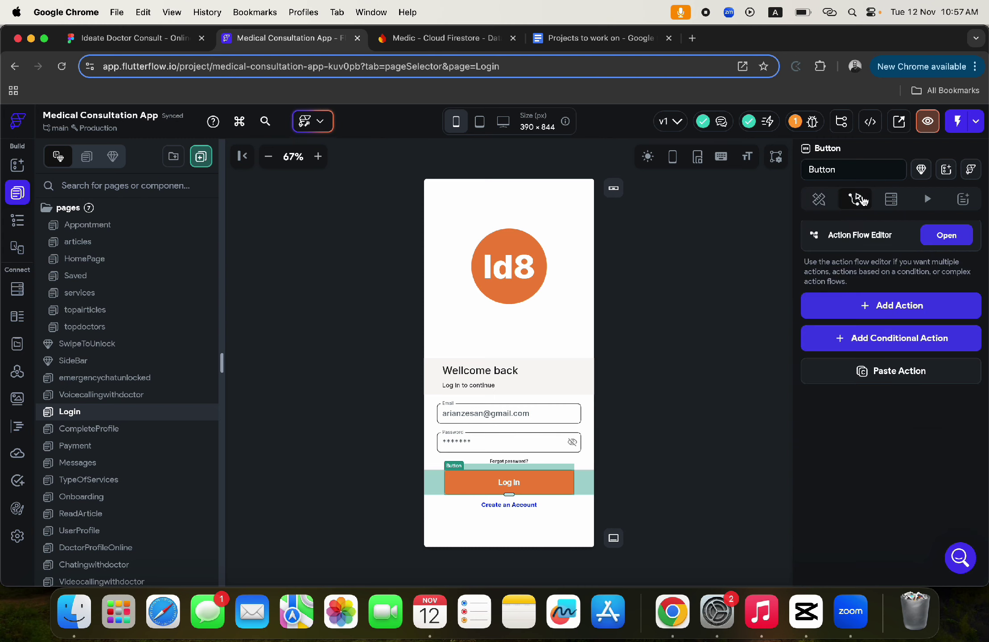
click(871, 306)
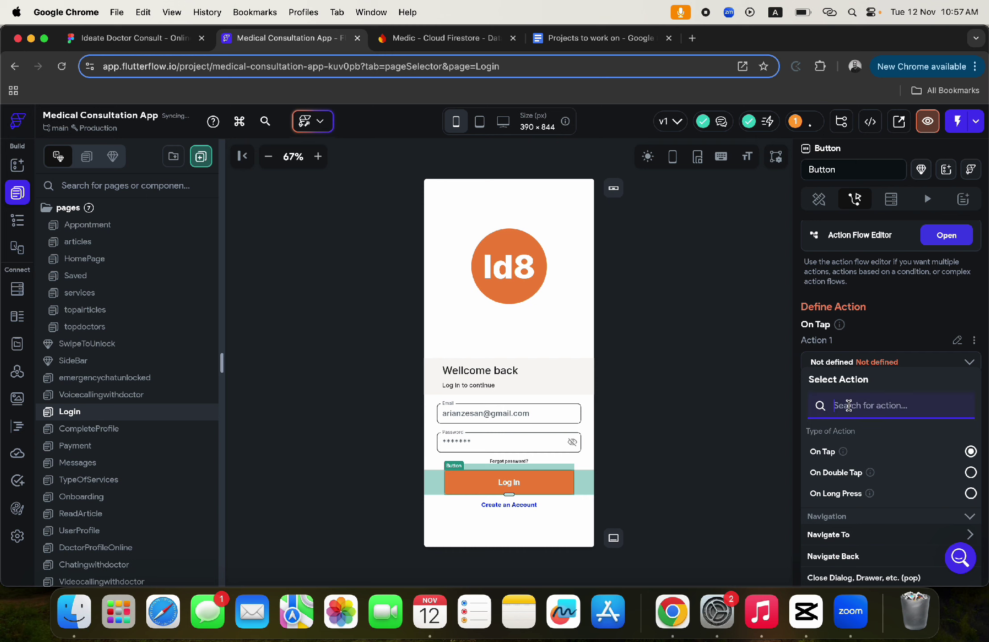
scroll(843, 411, down, 5)
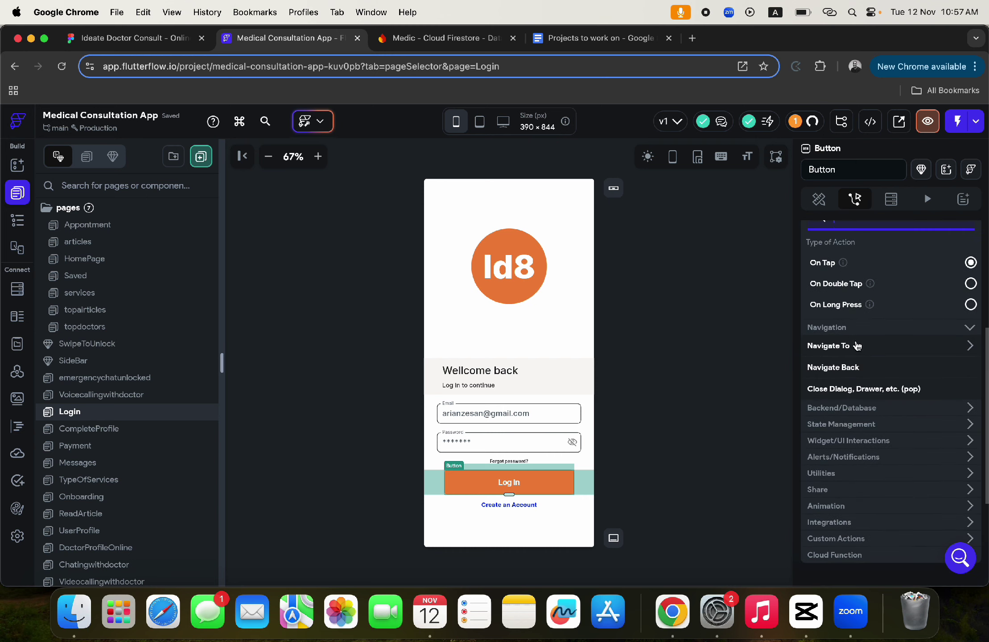
click(831, 414)
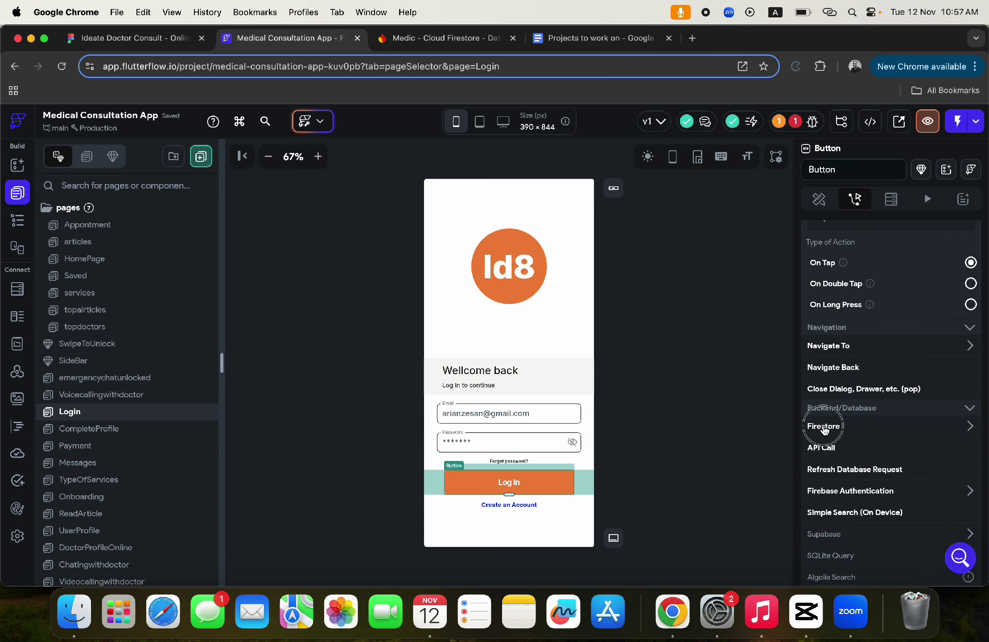
click(823, 427)
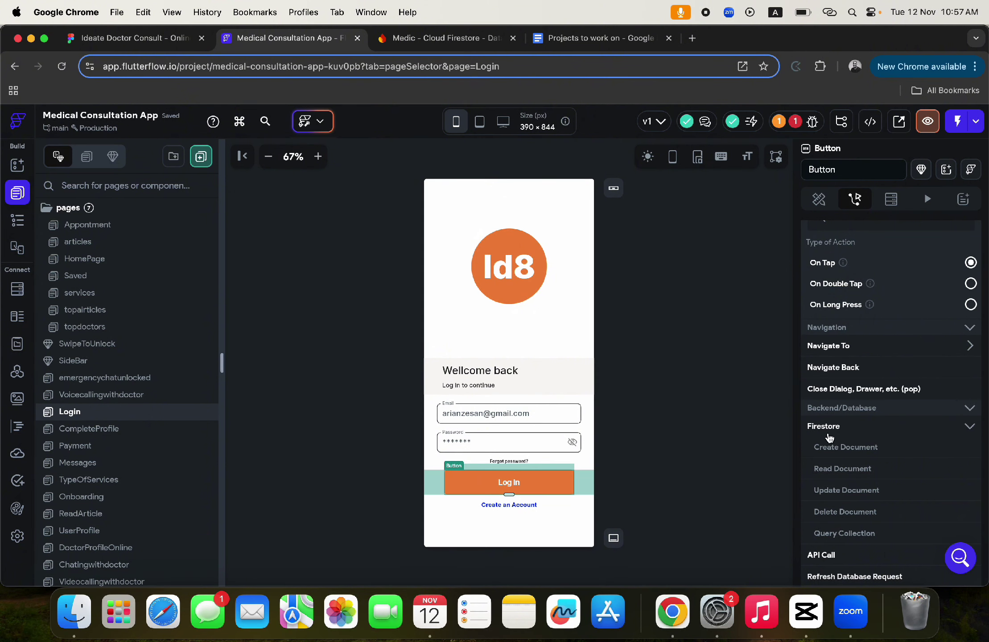
click(825, 428)
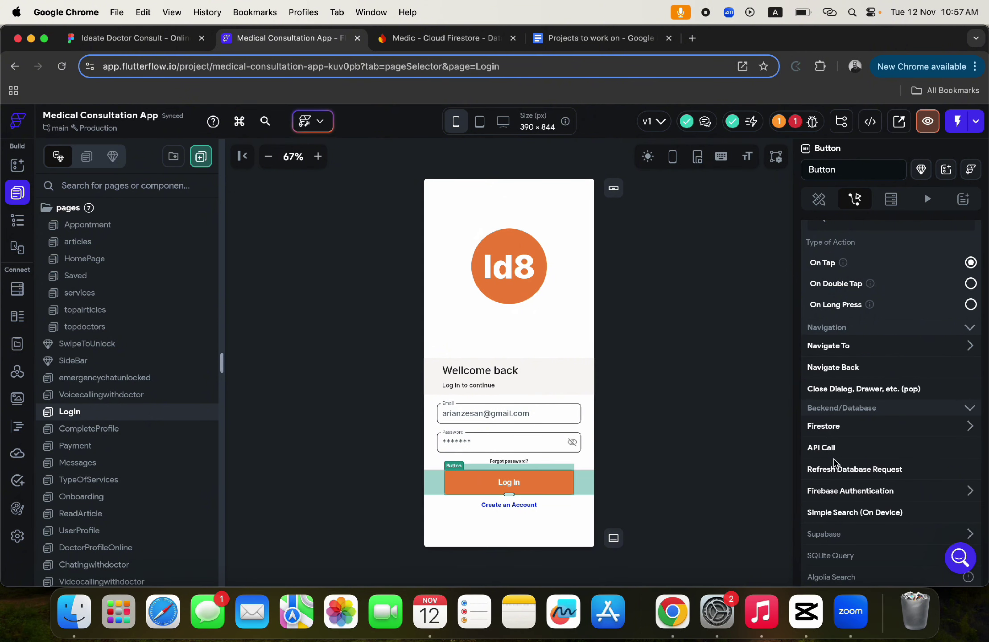
click(838, 493)
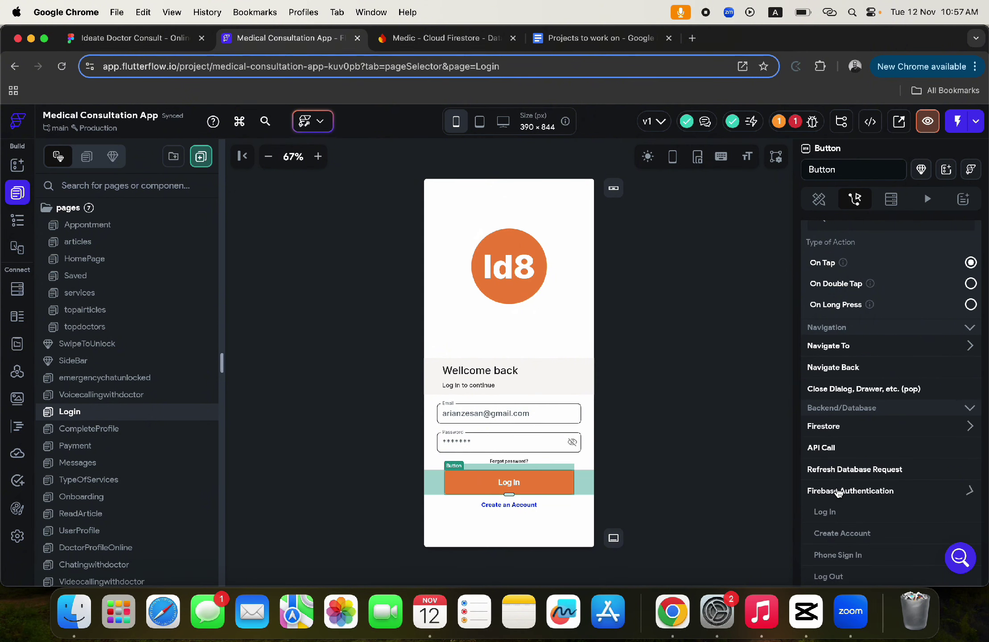
click(832, 532)
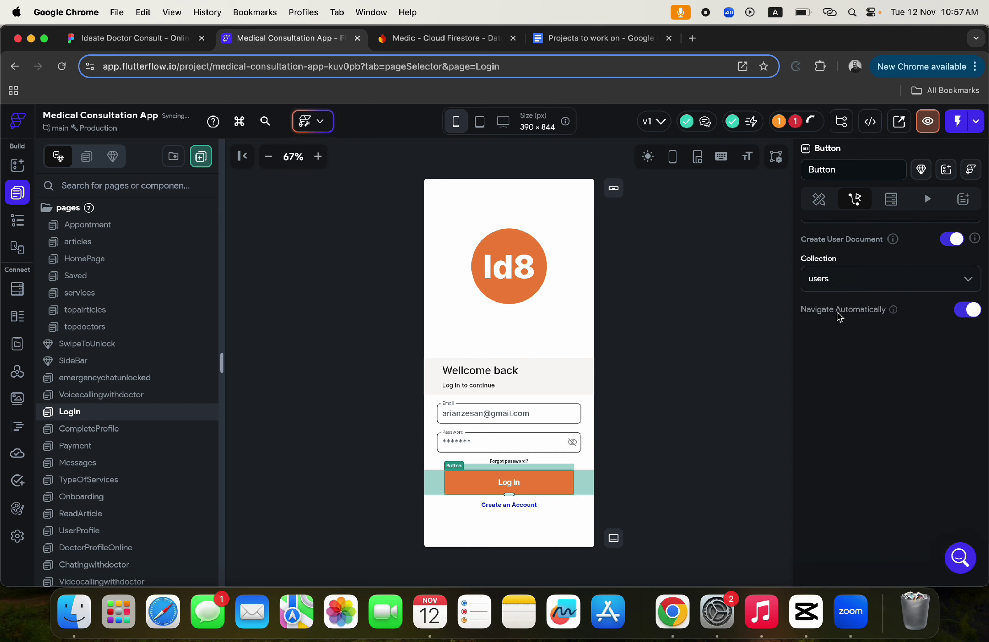
Set the Log In action to Email auth with the email and password fields, then open App Settings.
scroll(843, 321, up, 3)
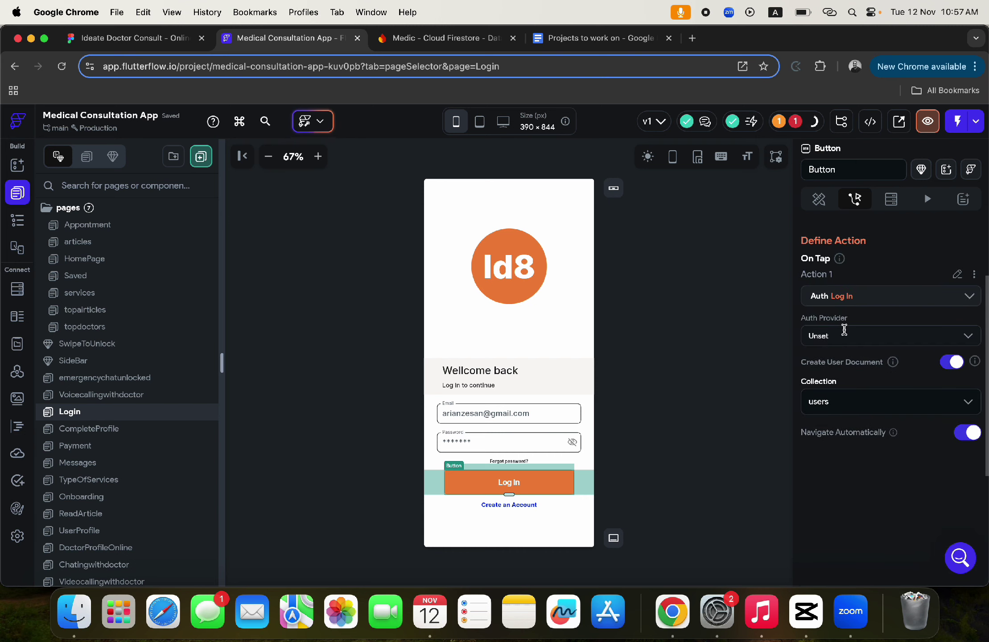
click(836, 335)
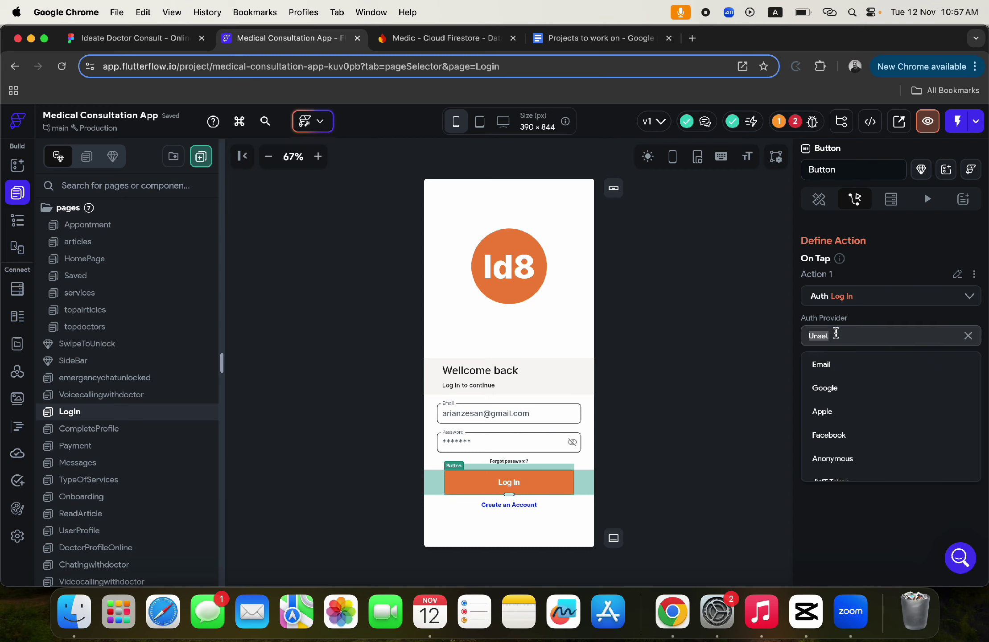
click(829, 367)
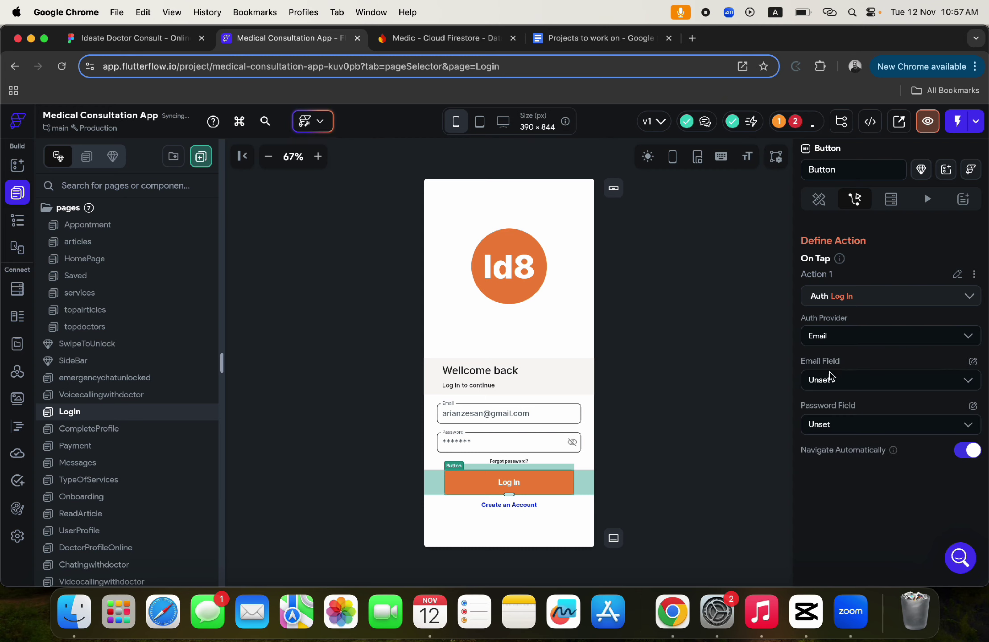
click(831, 381)
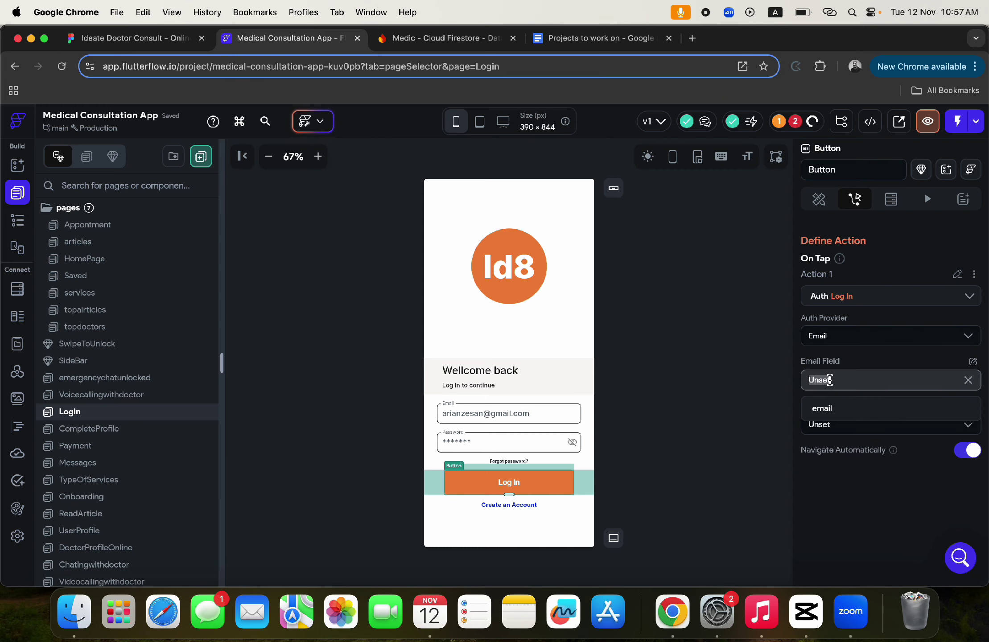
click(825, 408)
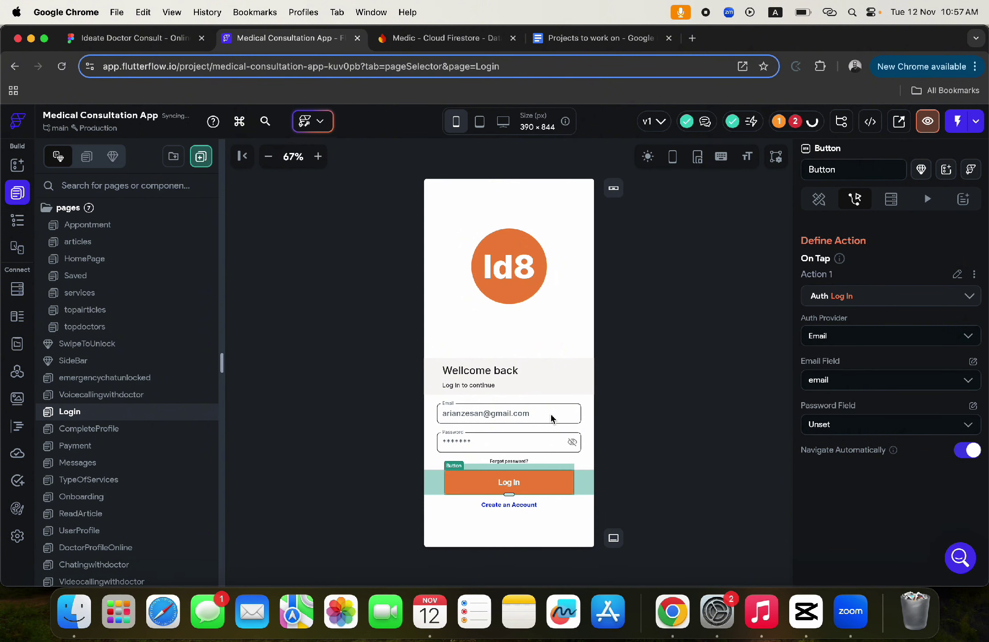
click(822, 424)
click(837, 453)
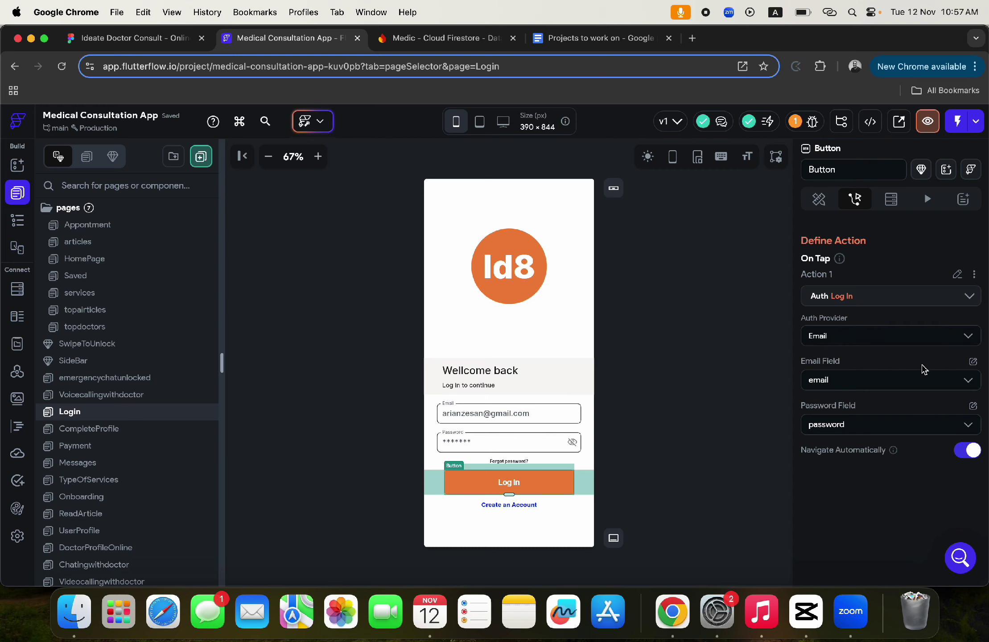
click(17, 536)
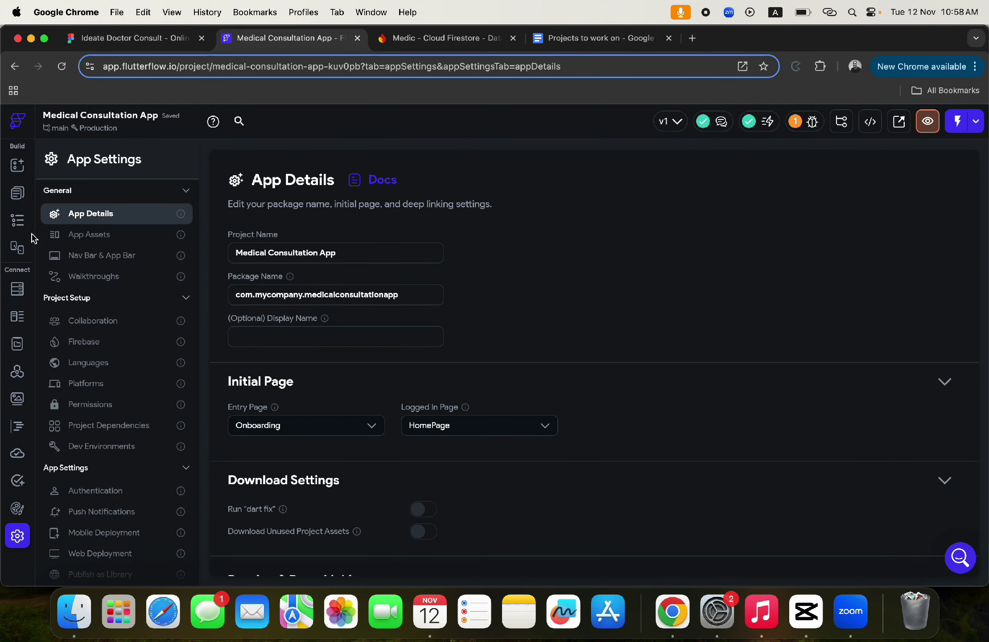
Return to the pages list and open the SignUp page.
click(17, 193)
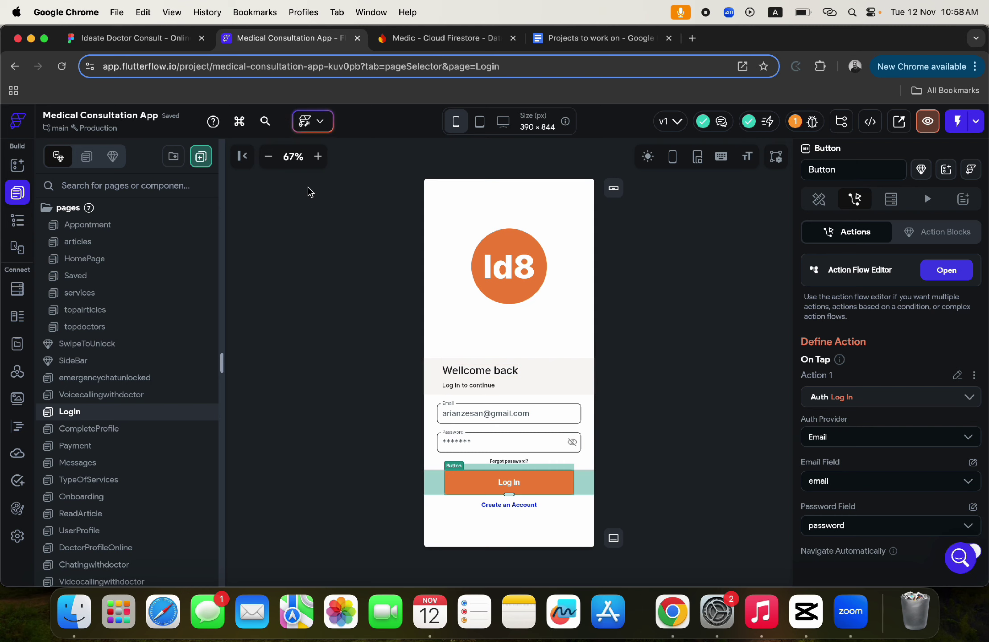
scroll(126, 499, down, 3)
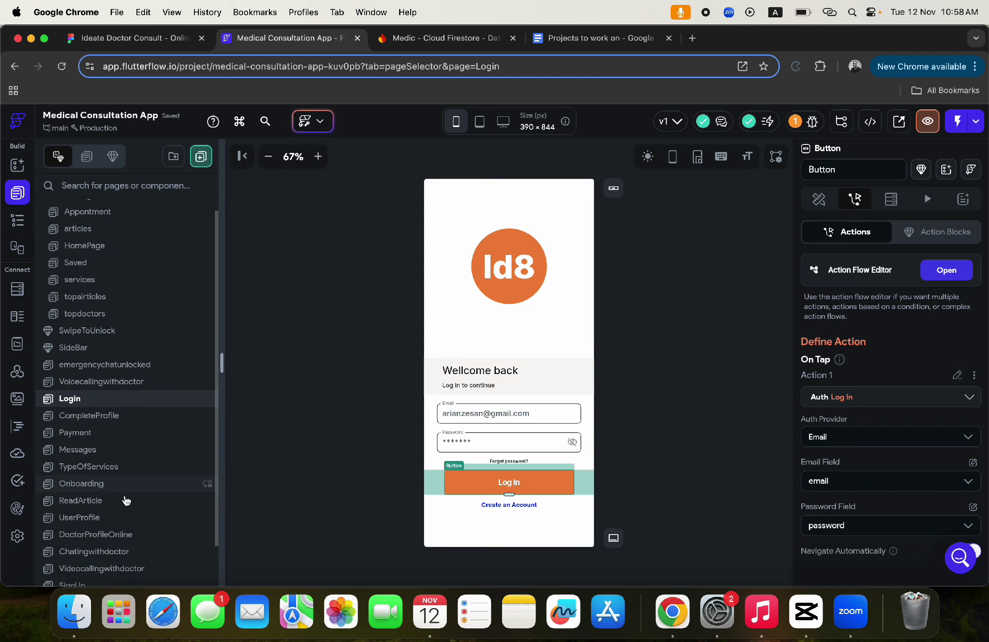
click(85, 540)
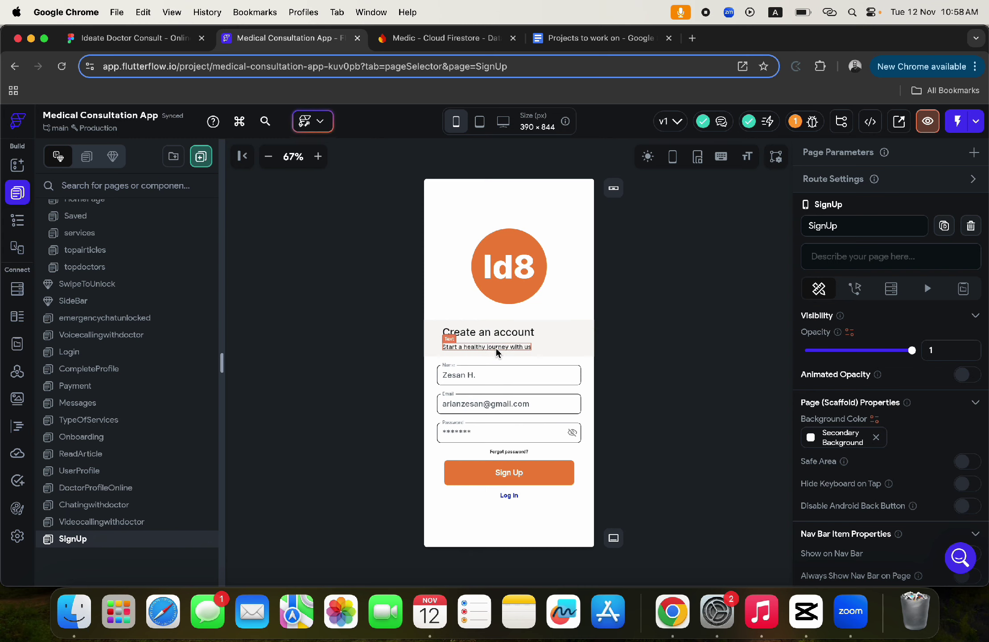
Rename the SignUp page's Name input field to 'fullname'.
click(465, 375)
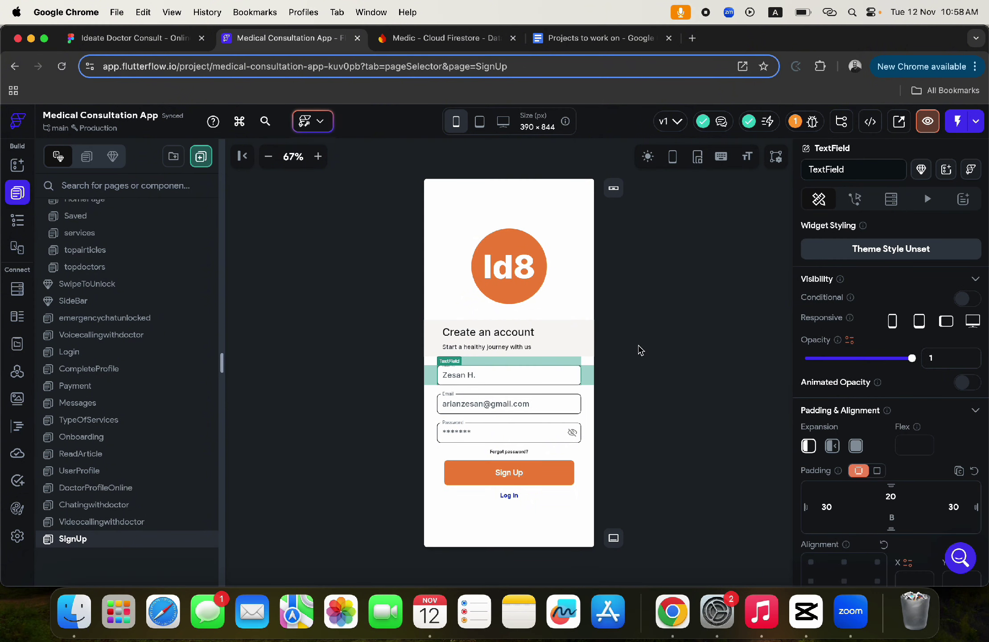
click(851, 170)
text(full)
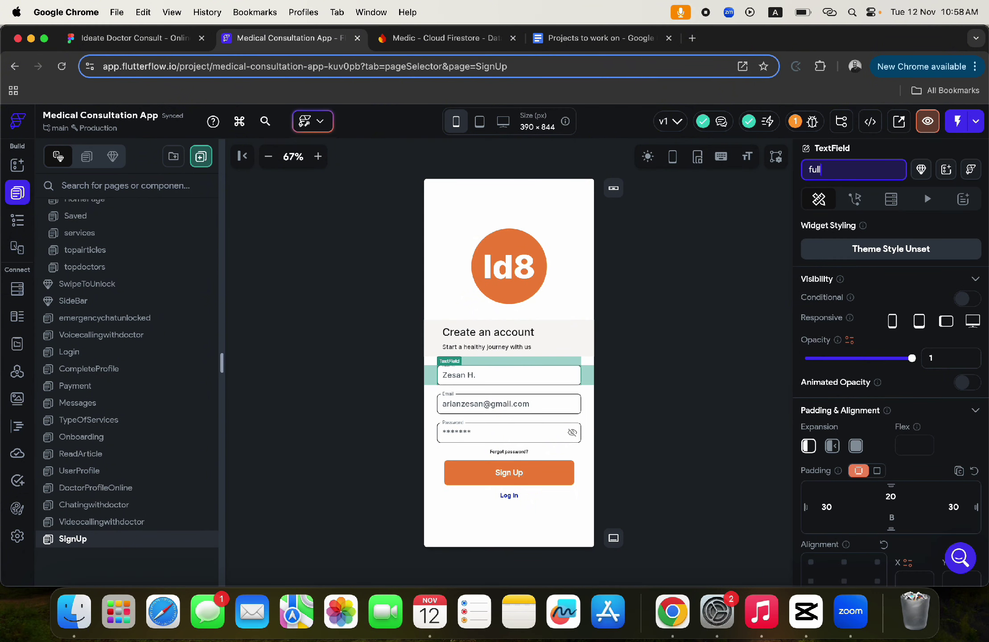
text(name)
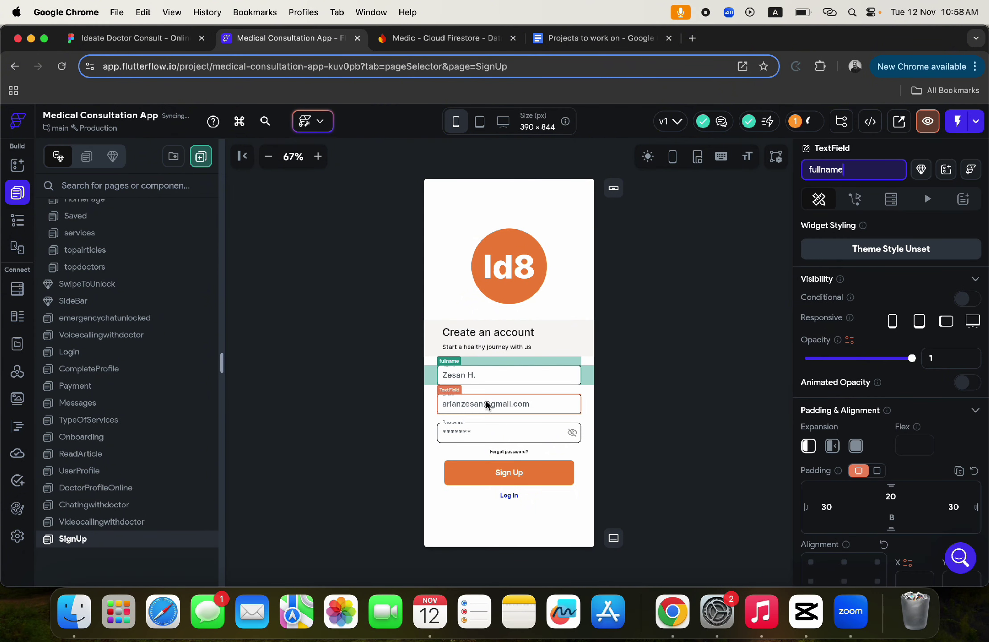
Rename the email and password fields to 'Email' and 'Password', then select the Sign Up button.
click(485, 400)
click(850, 170)
text(email)
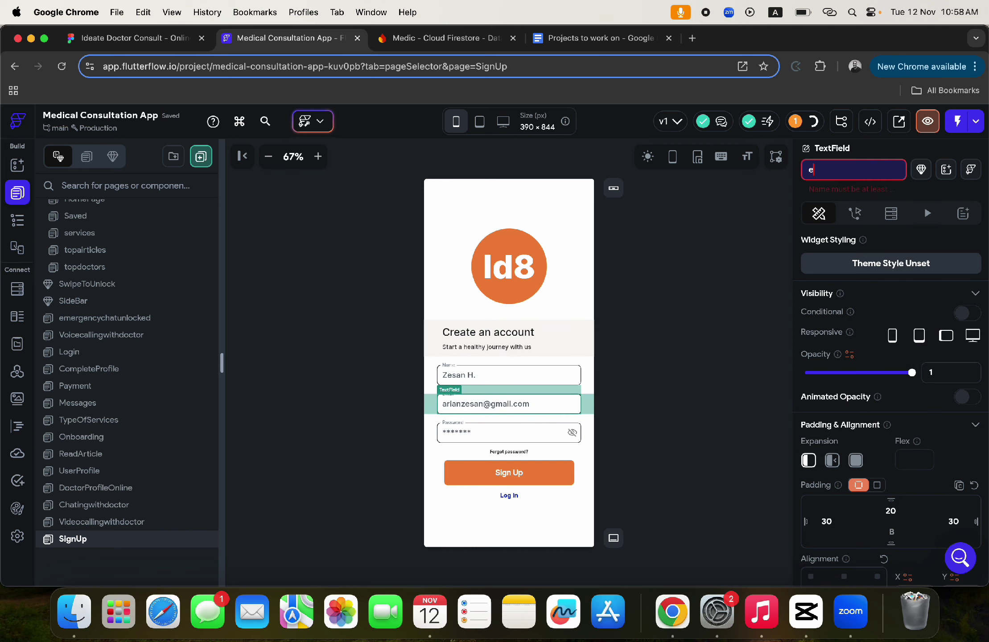
key(BackSpace)
key(BackSpace)
key(BackSpace)
key(BackSpace)
key(BackSpace)
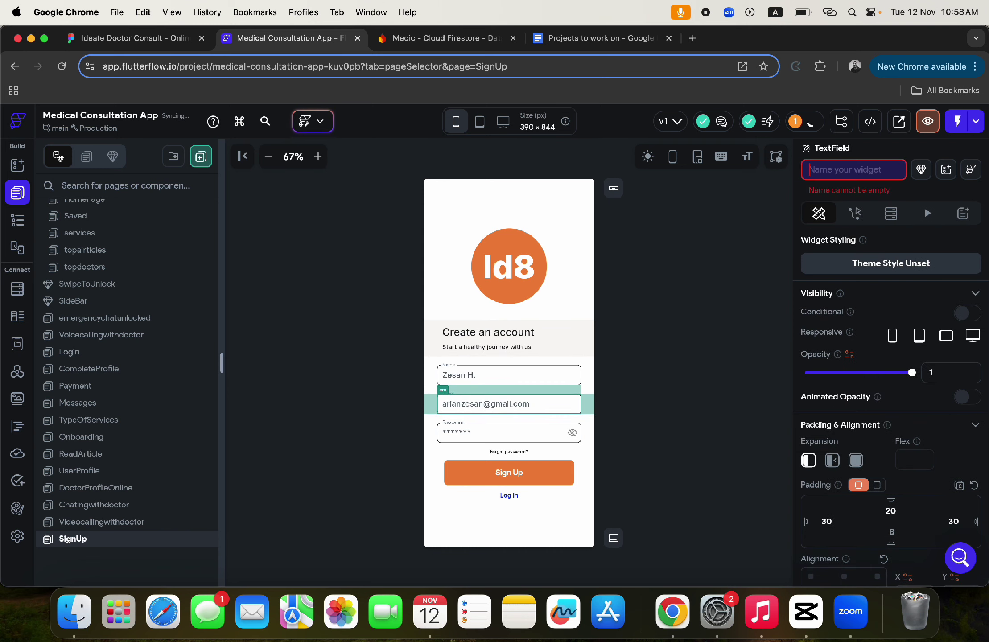
text(Email)
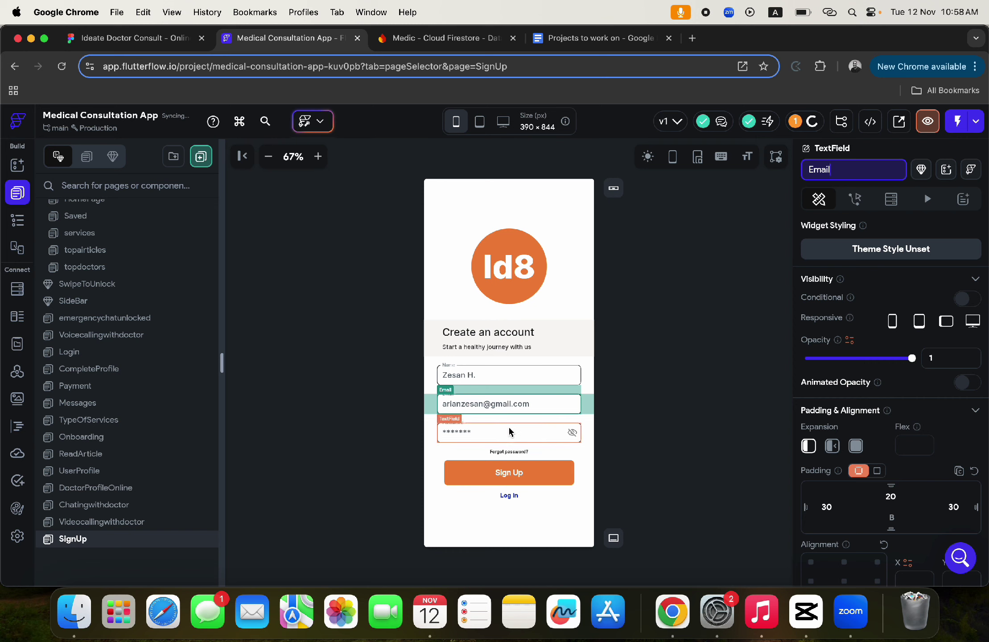
click(512, 433)
text(Password)
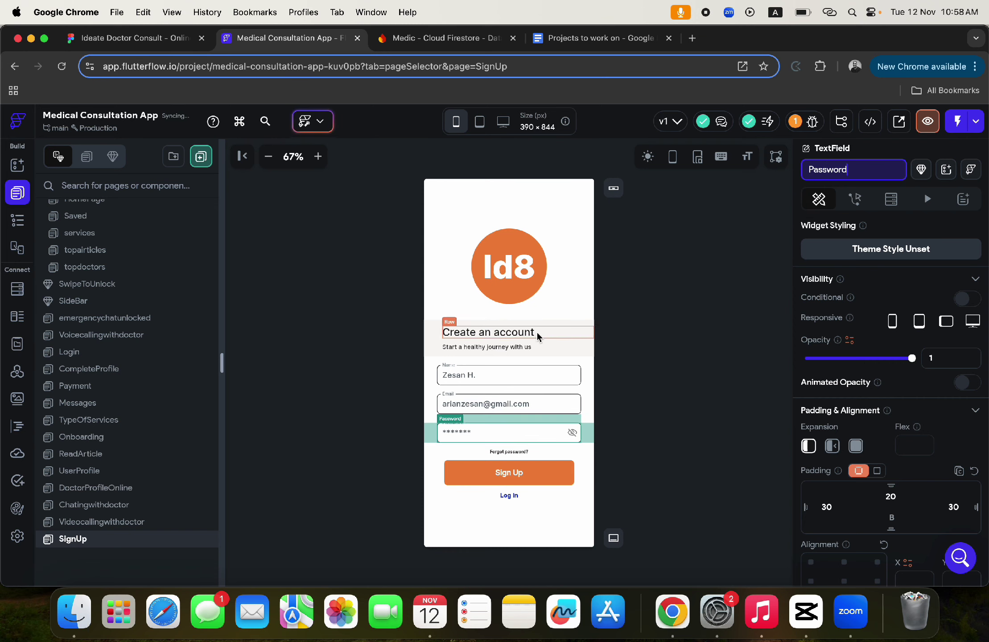
click(639, 420)
click(511, 474)
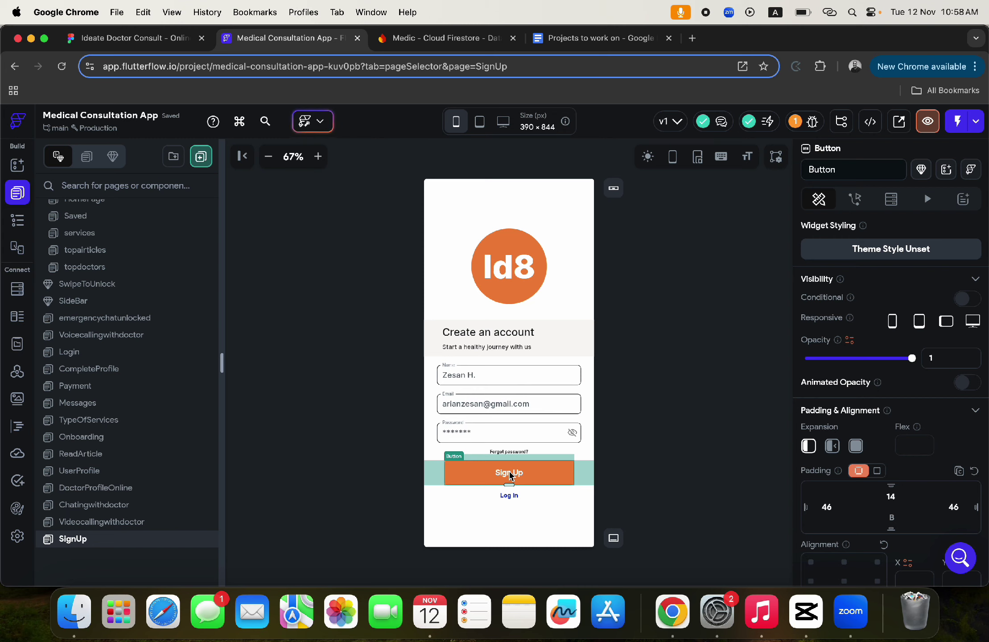
Add a Firebase Authentication Create Account action to the Sign Up button's tap actions.
click(855, 199)
click(875, 339)
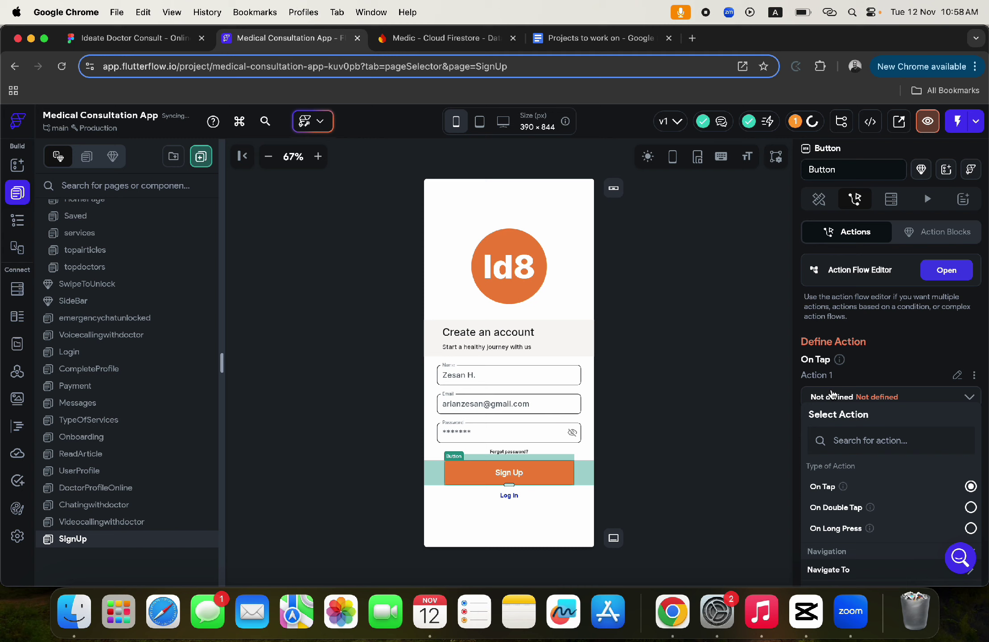
click(839, 446)
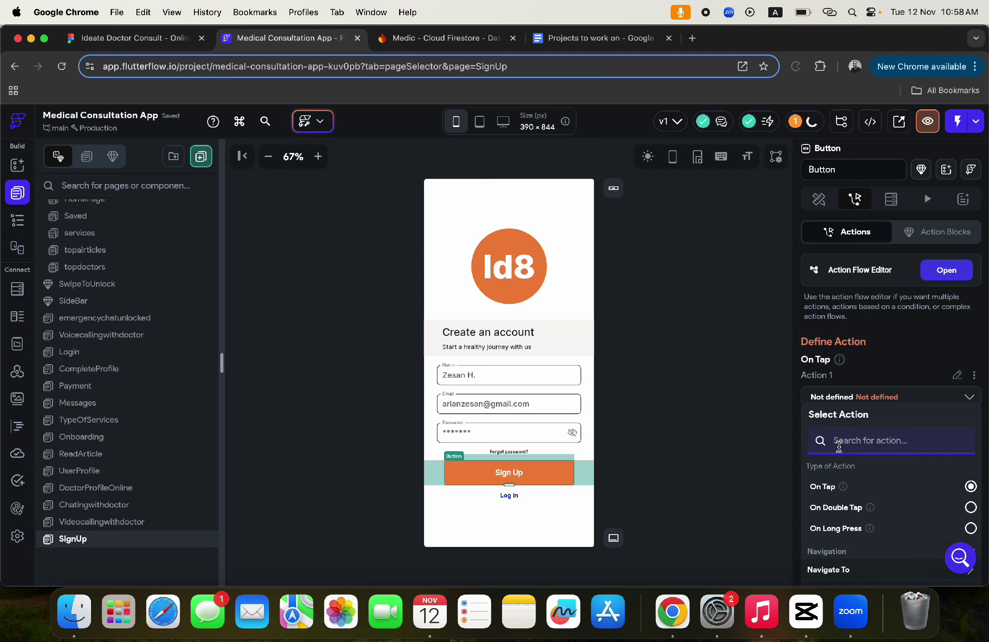
scroll(839, 446, down, 8)
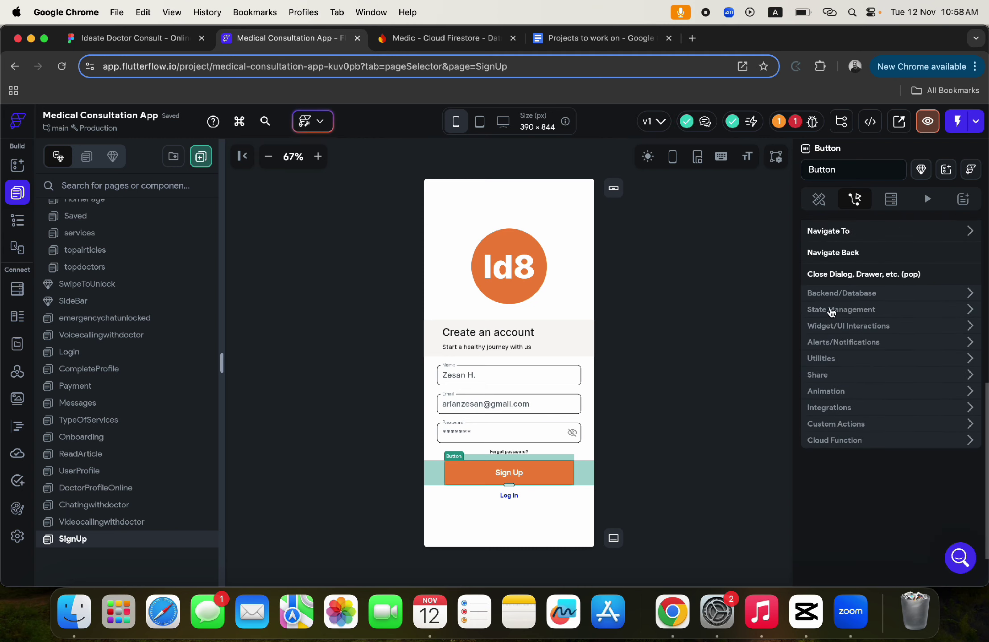
click(837, 377)
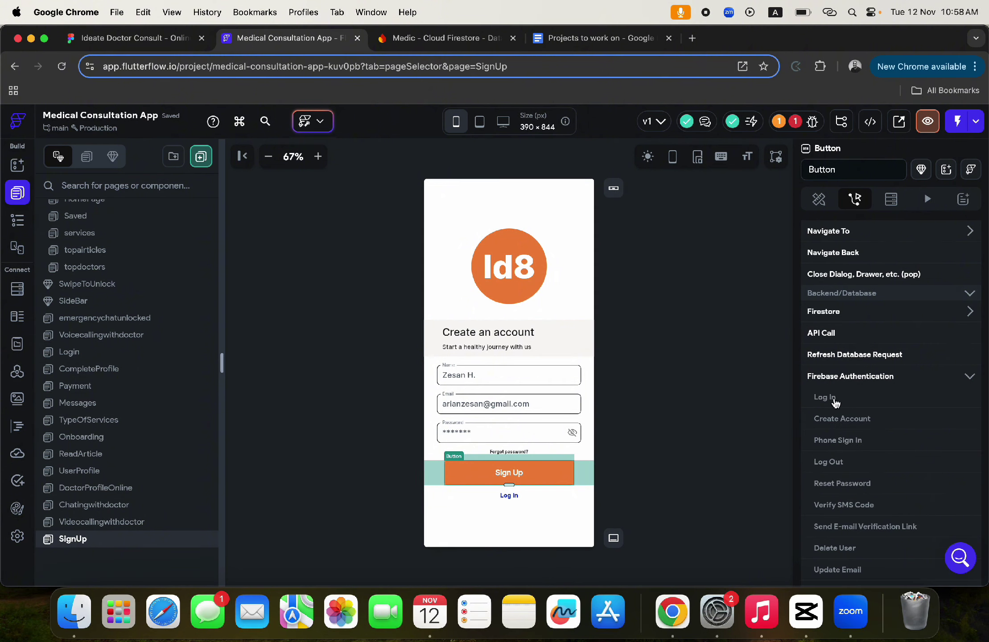
click(841, 419)
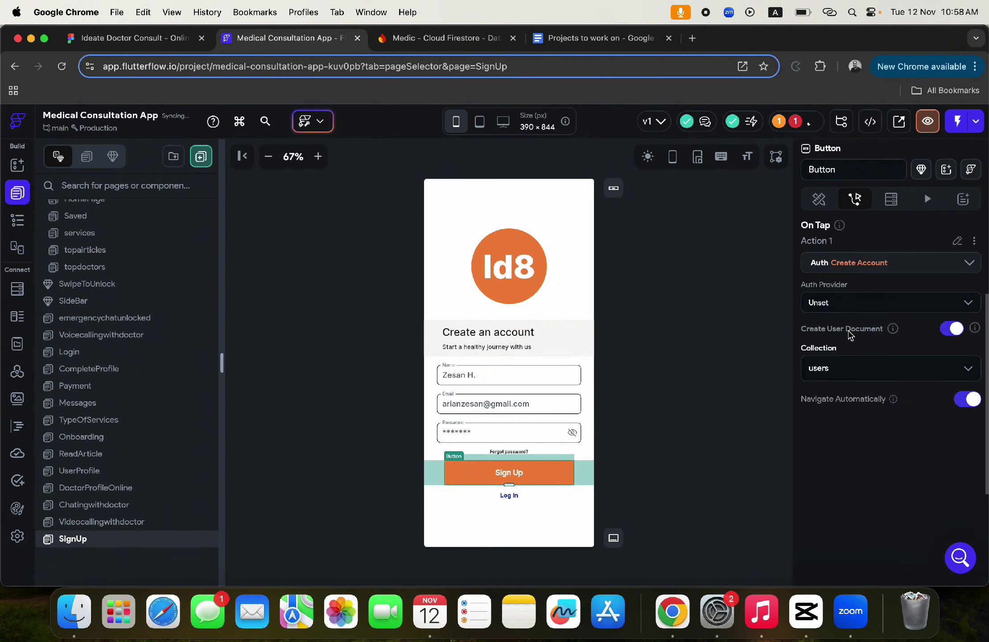
Set Create Account to Email auth using the Email and Password input fields.
click(841, 338)
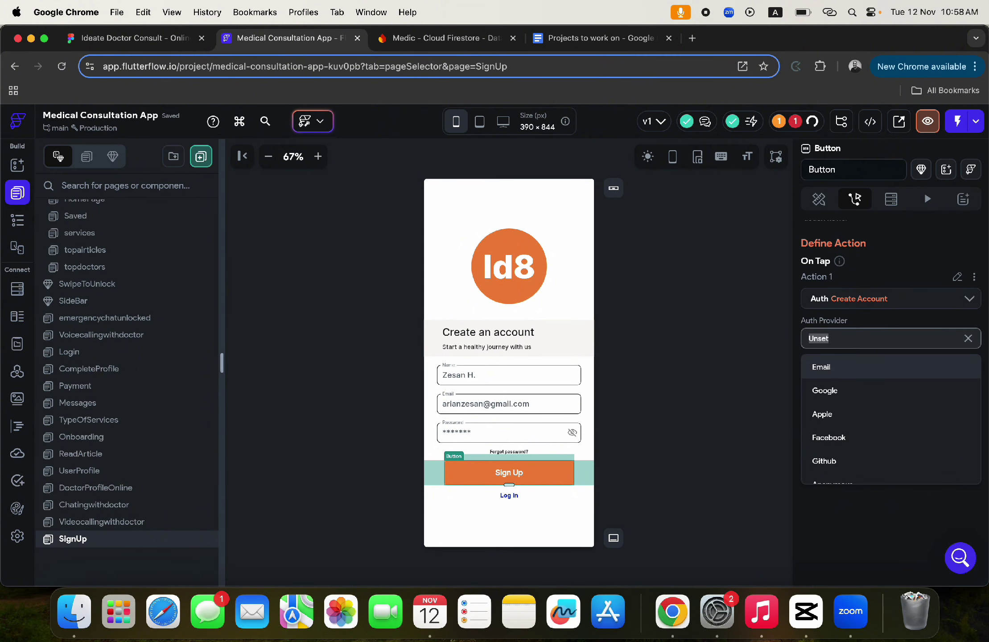
click(828, 368)
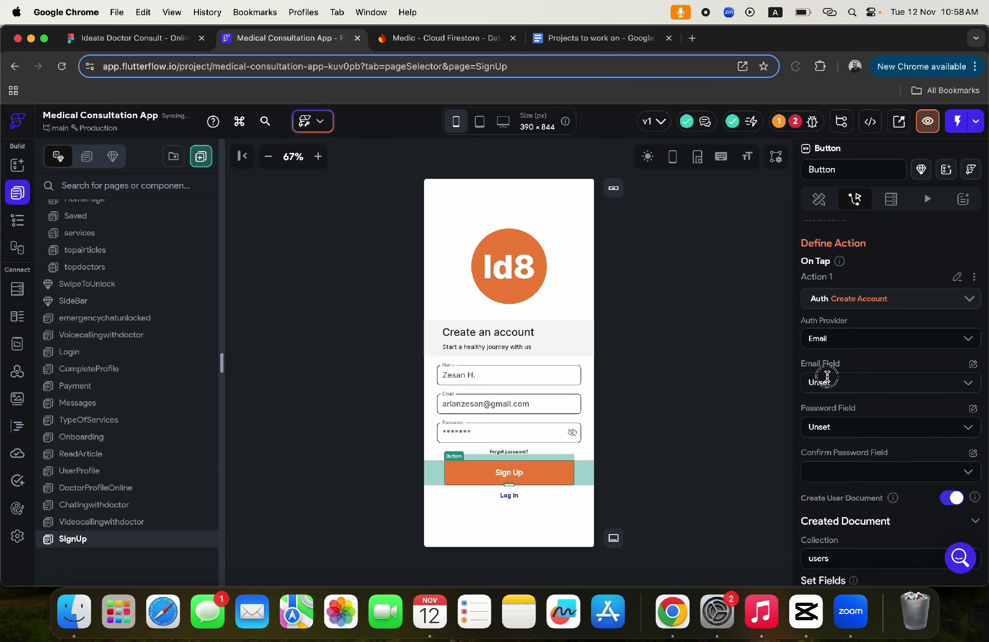
click(827, 379)
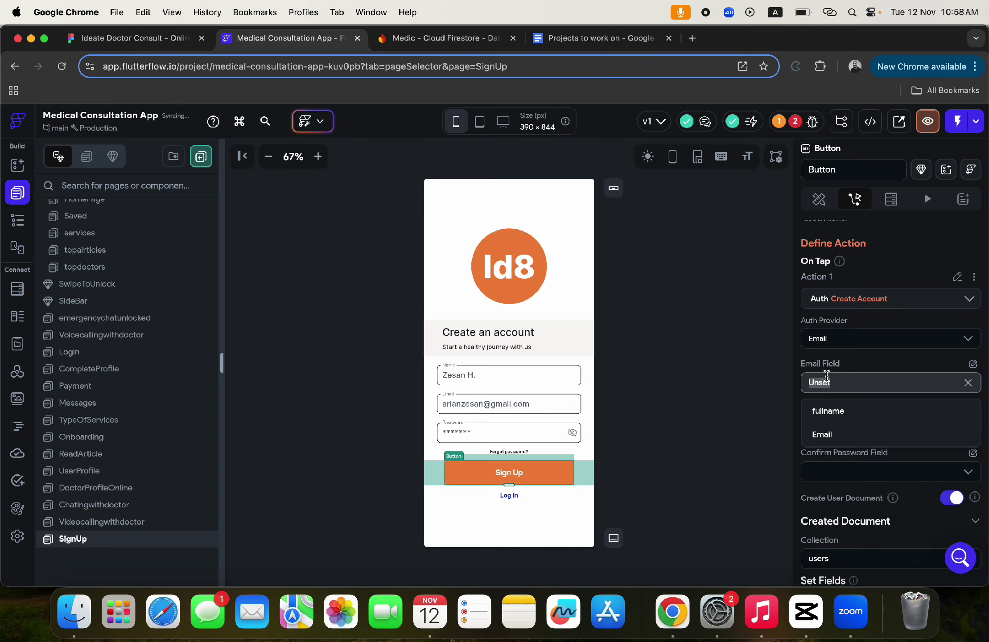
click(828, 435)
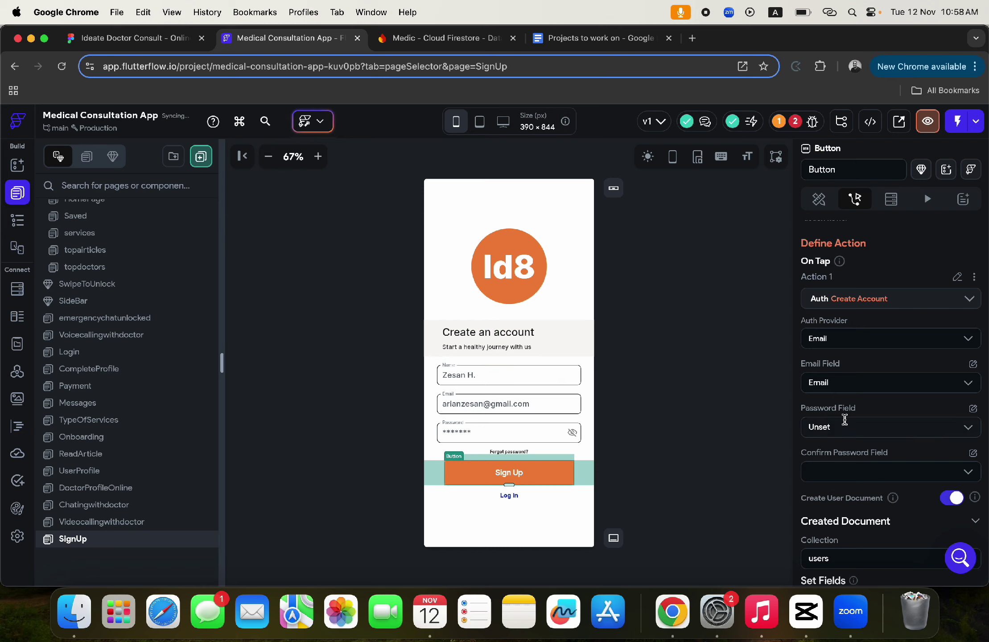
click(830, 427)
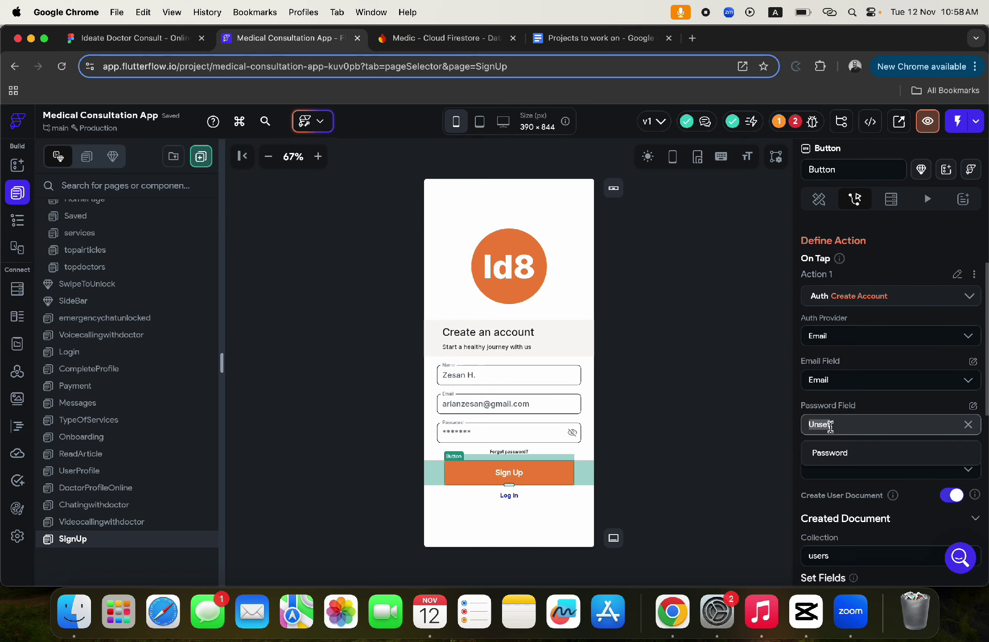
click(825, 453)
scroll(843, 460, down, 5)
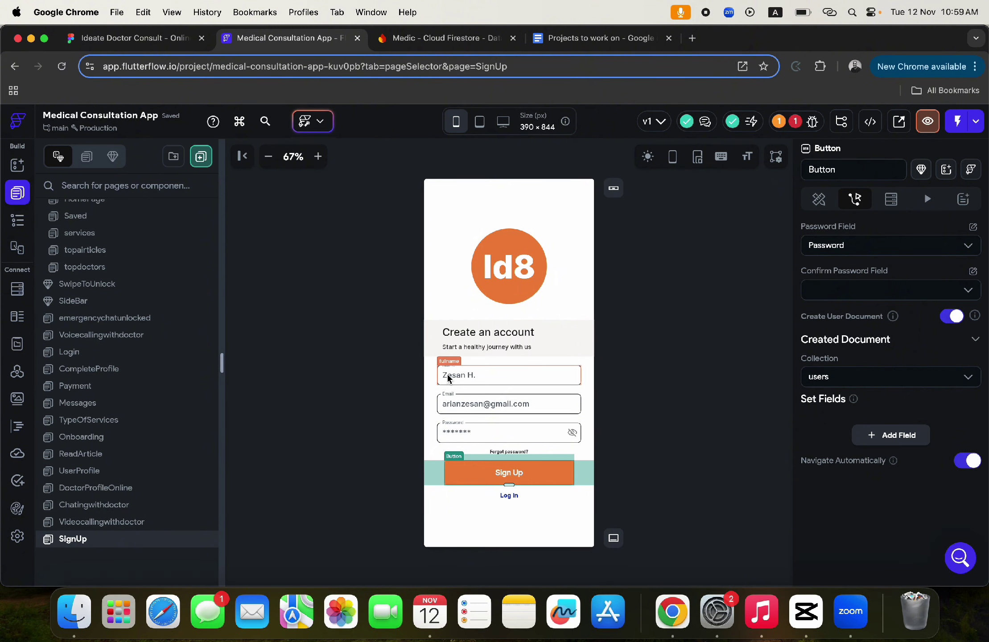
Add a display_name field to the users document the Create Account action writes.
click(886, 436)
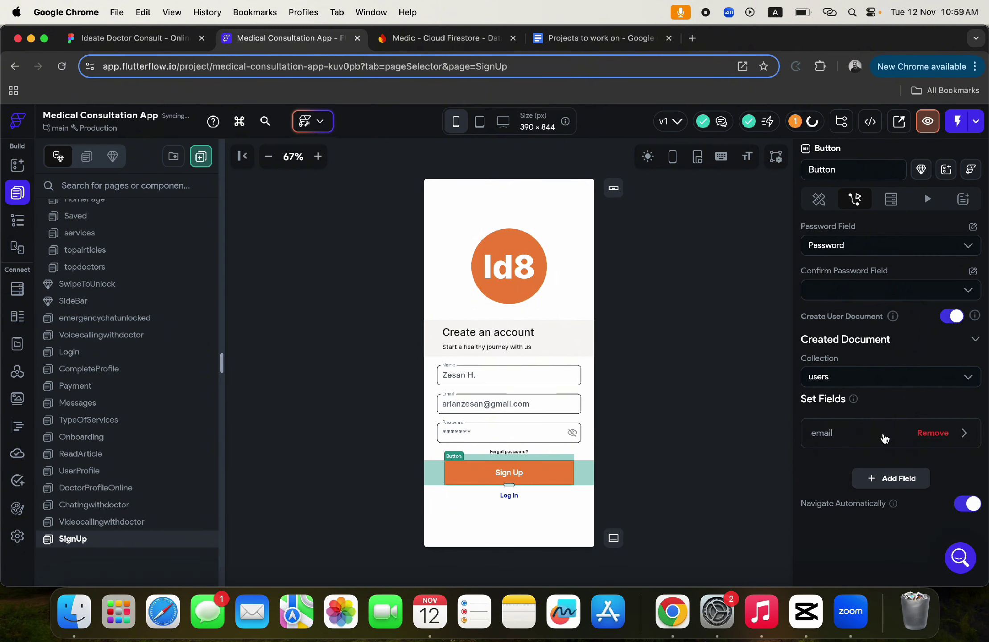
click(823, 435)
scroll(823, 434, down, 4)
click(828, 345)
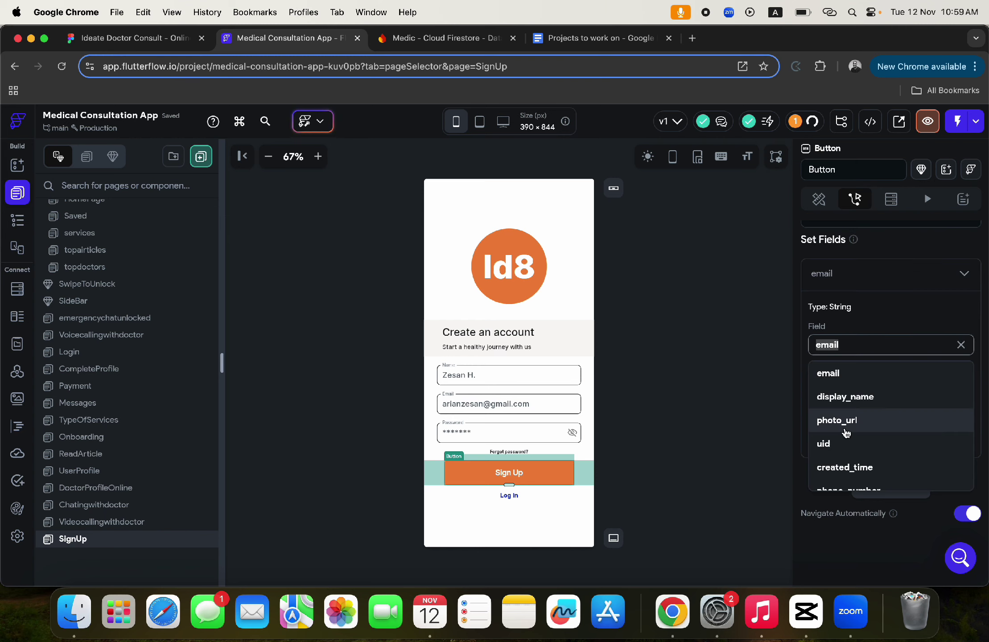
click(843, 397)
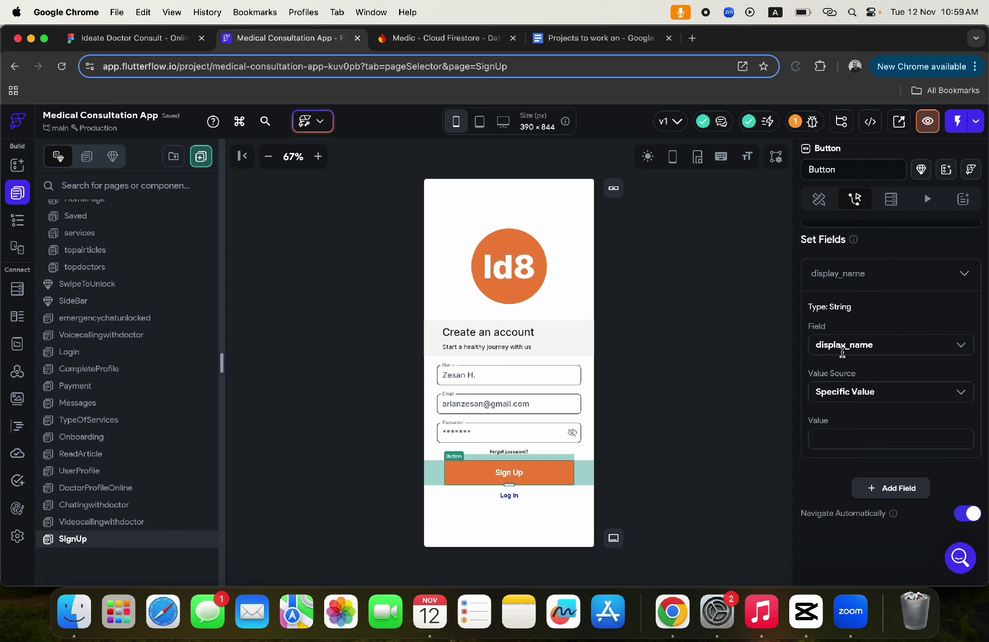
Set display_name's value from a variable: Widget State > fullname (Name).
click(843, 394)
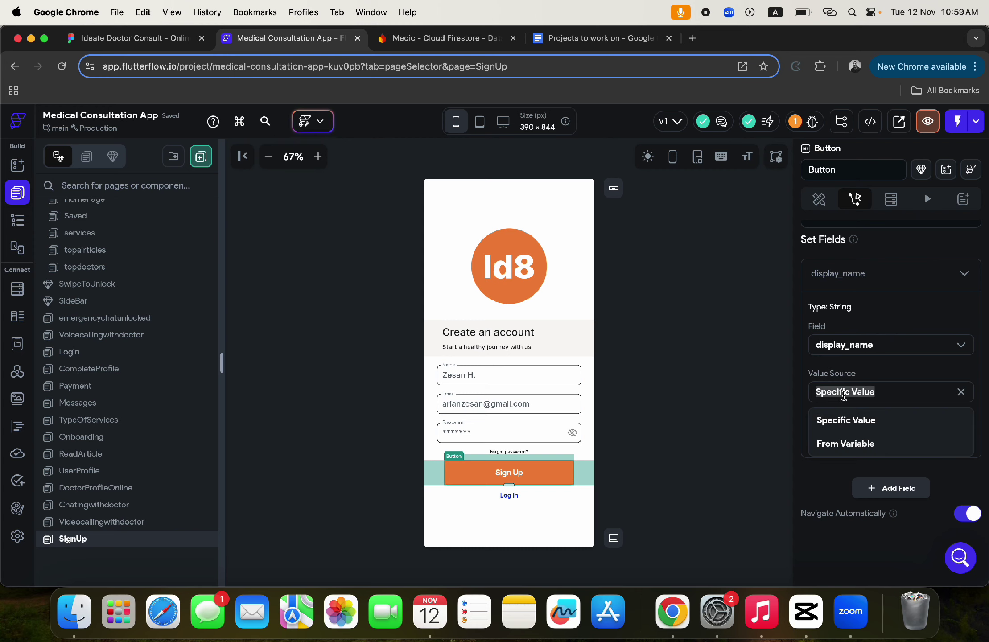
click(842, 421)
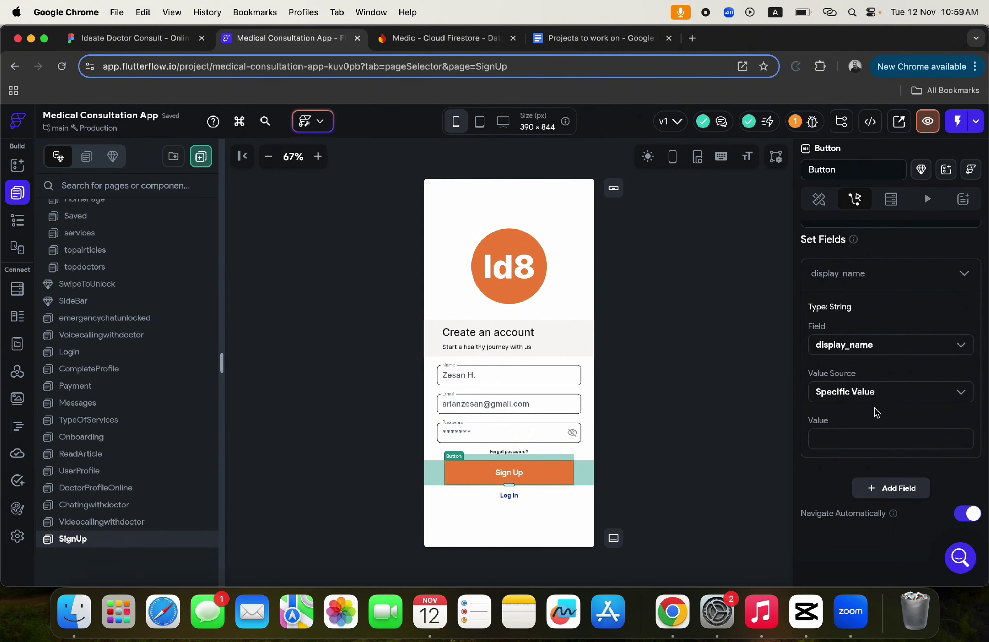
click(843, 393)
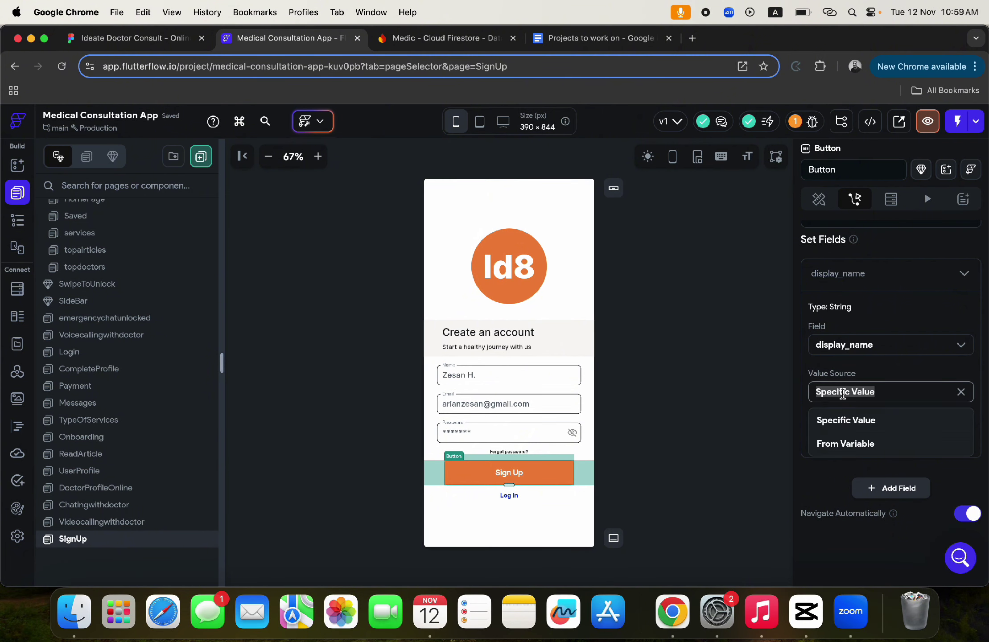
click(839, 445)
click(844, 427)
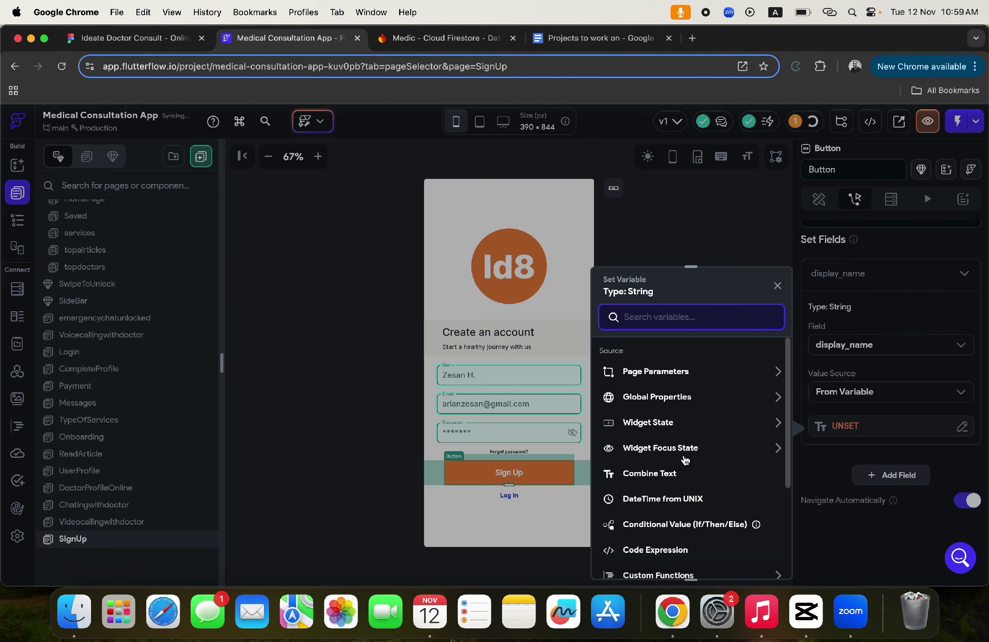
click(645, 423)
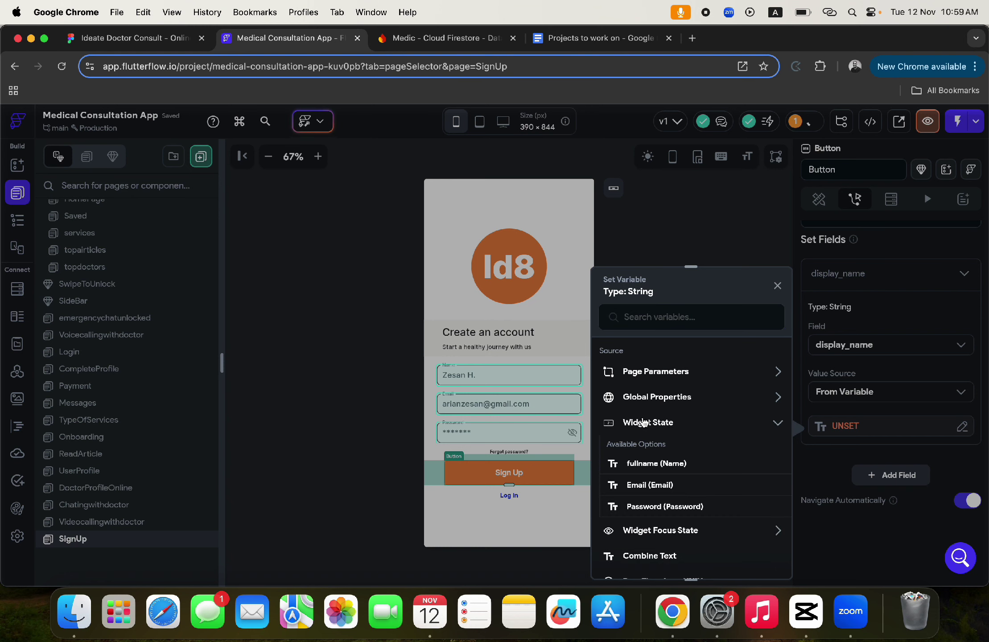
click(642, 467)
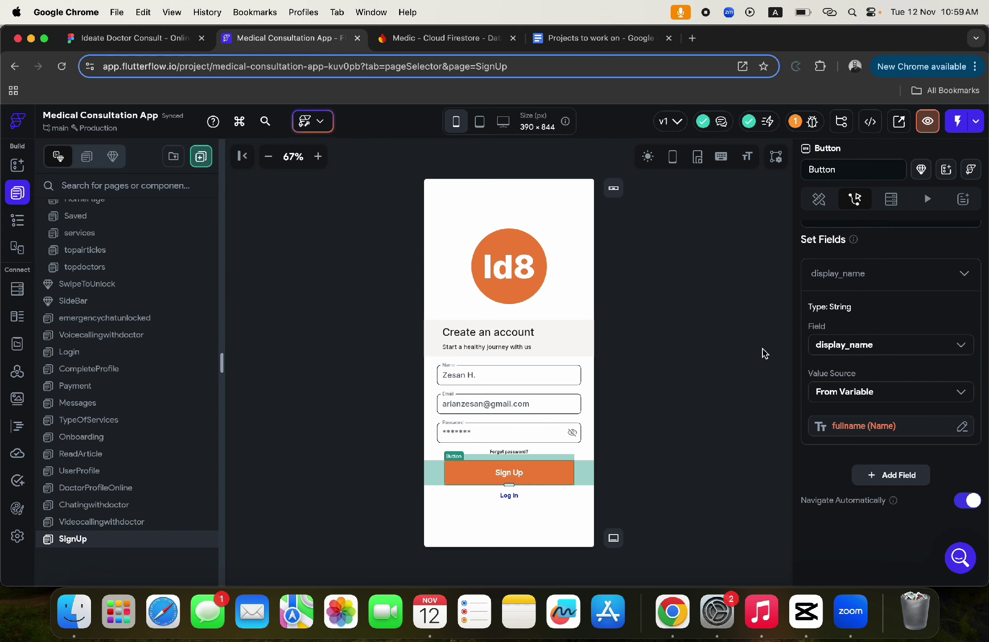
scroll(841, 303, up, 10)
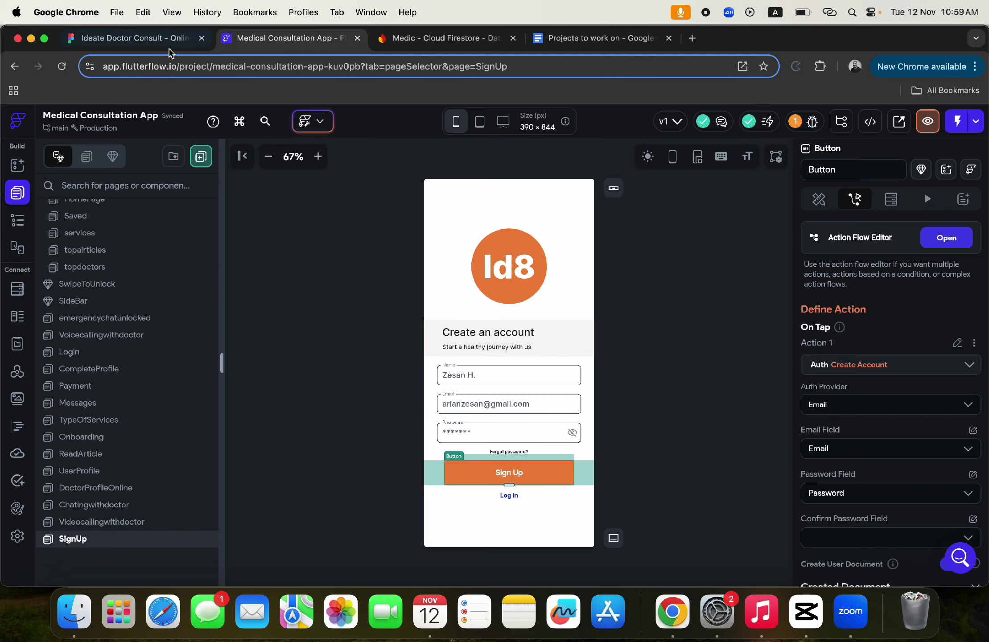
click(134, 38)
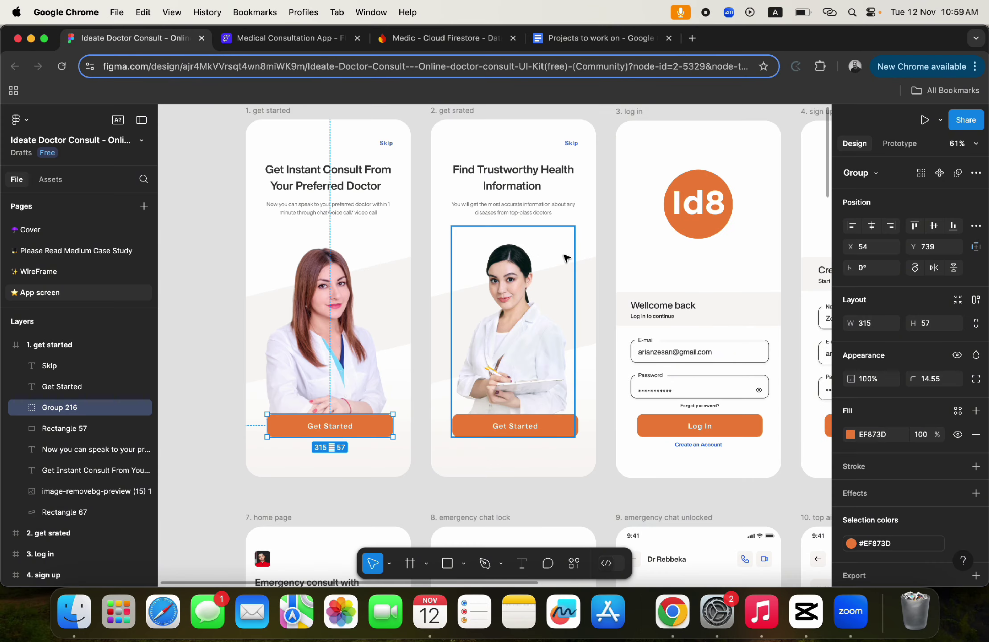
scroll(566, 257, down, 5)
scroll(565, 257, right, 3)
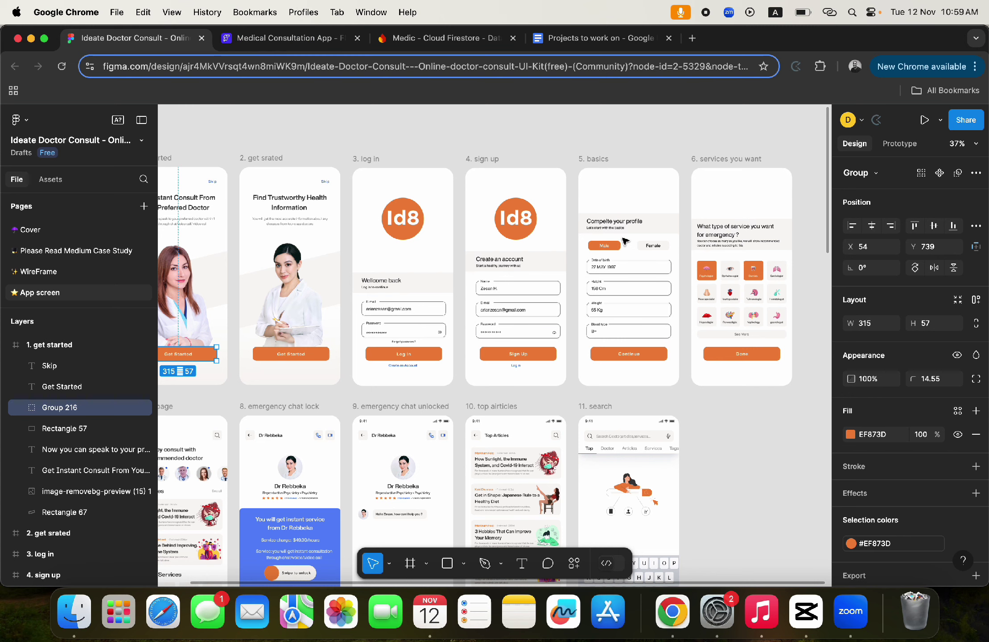
click(288, 38)
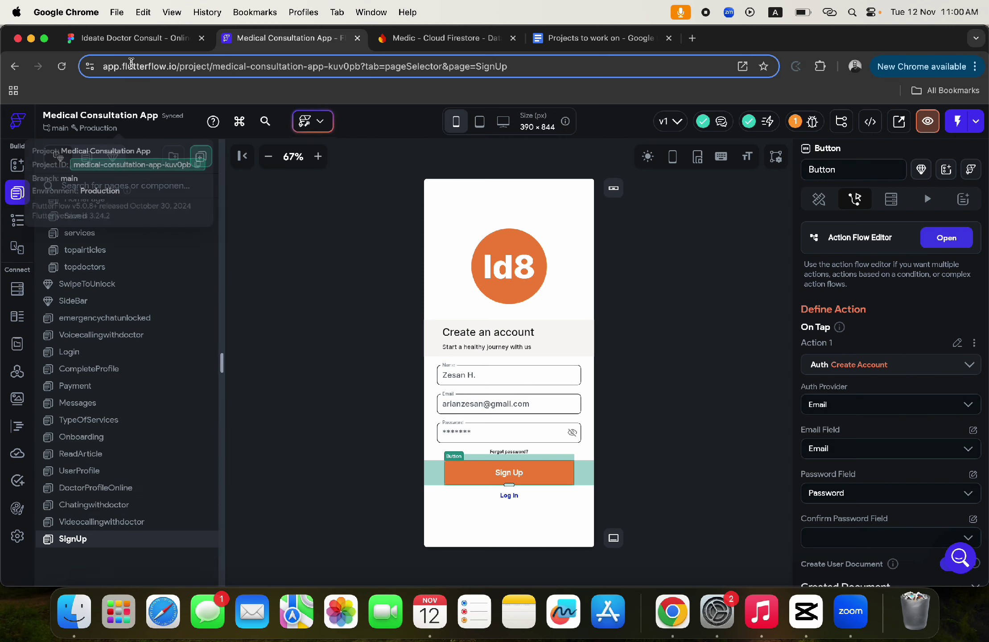
click(140, 41)
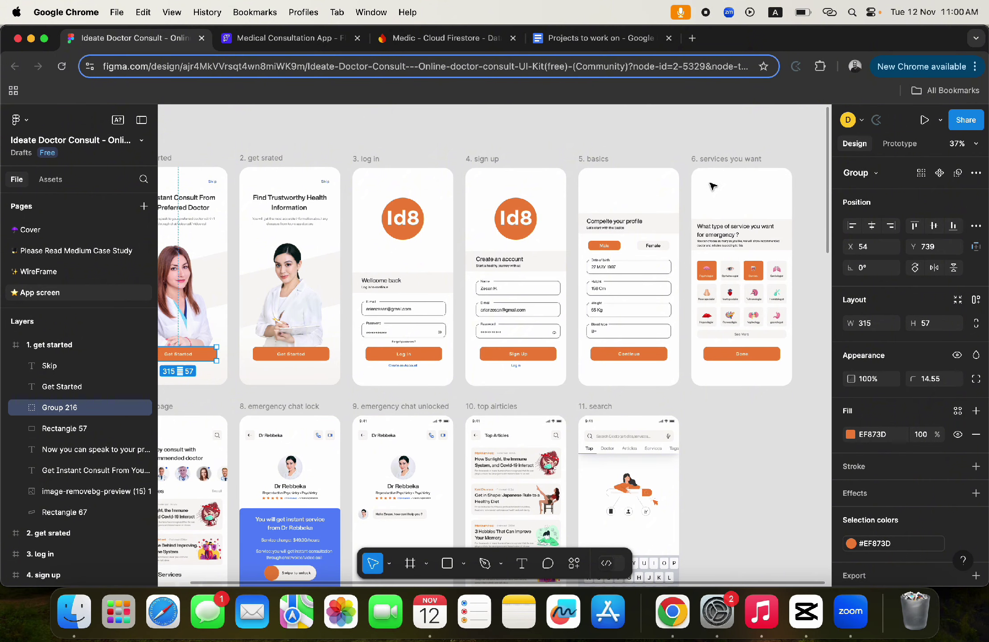
click(267, 40)
scroll(127, 278, up, 3)
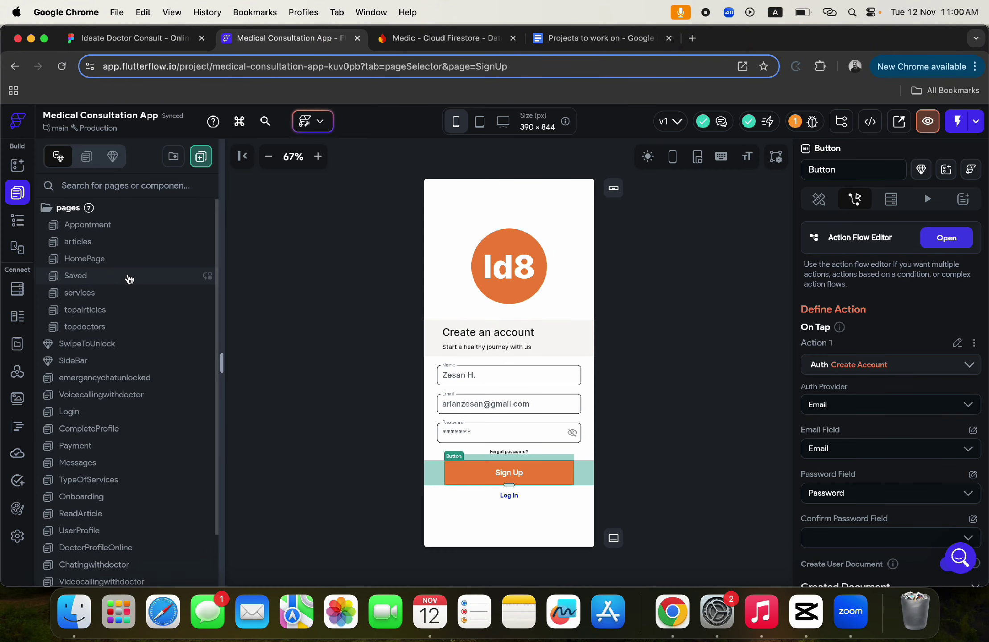
Find the CompleteProfile page in the pages list and open it.
click(122, 185)
text(basi)
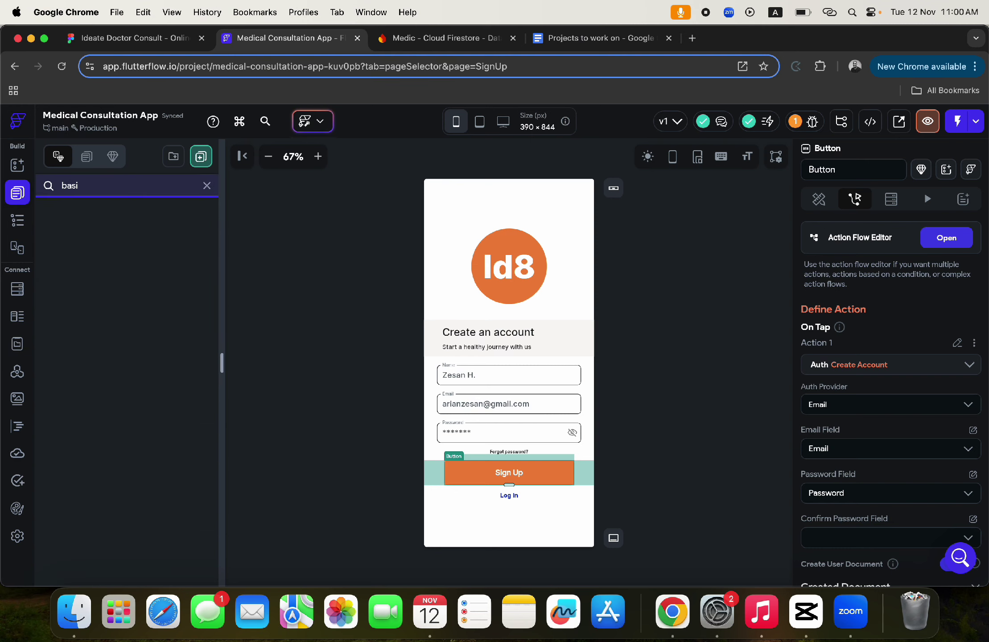
key(BackSpace)
key(BackSpace)
key(BackSpace)
key(BackSpace)
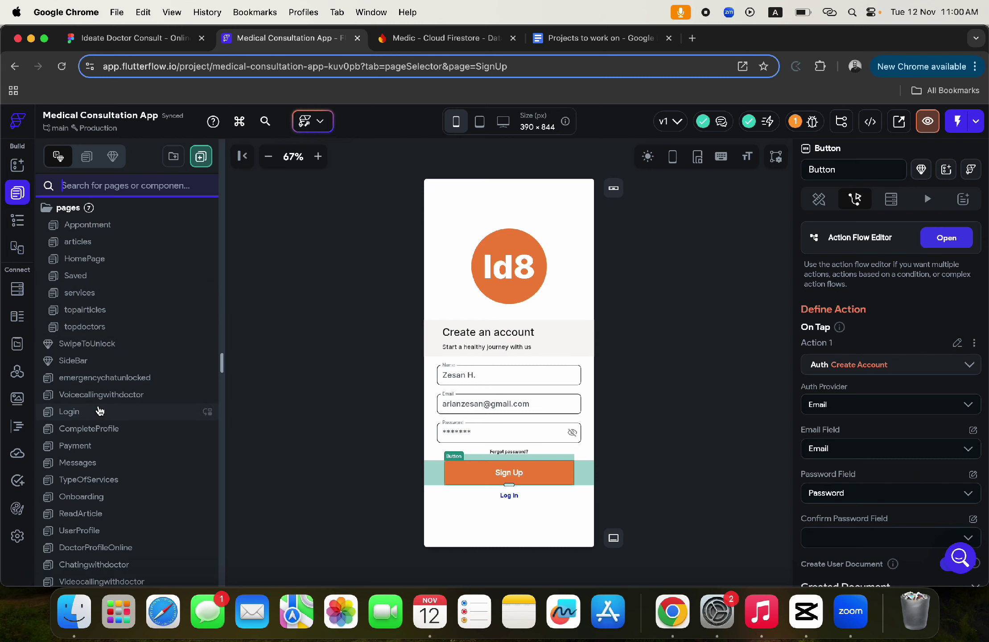
click(97, 431)
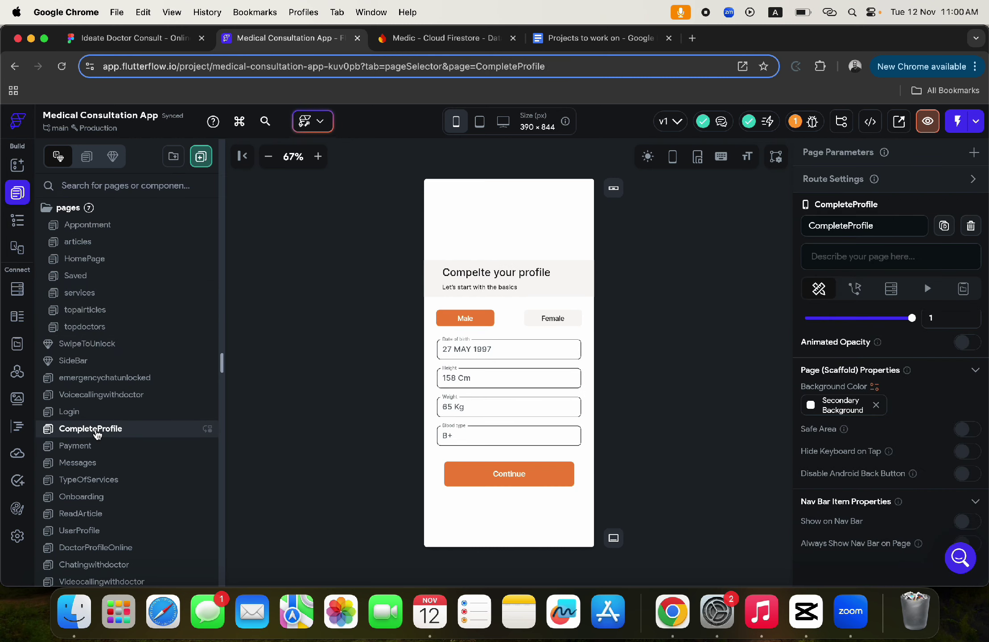
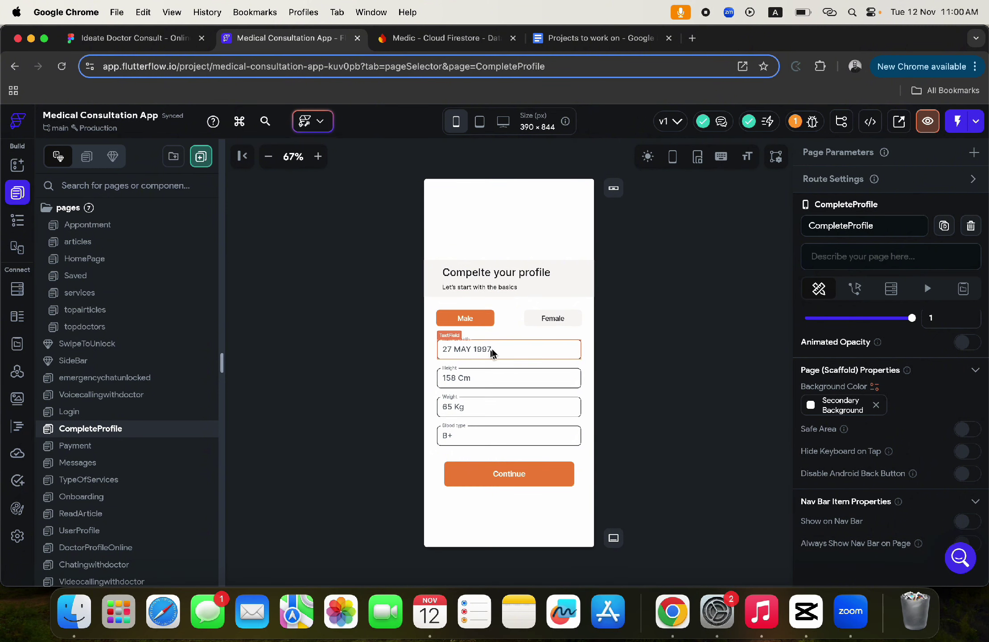
Name the date-of-birth and height text fields 'dateofbirth' and 'height', checking Figma for reference.
click(467, 348)
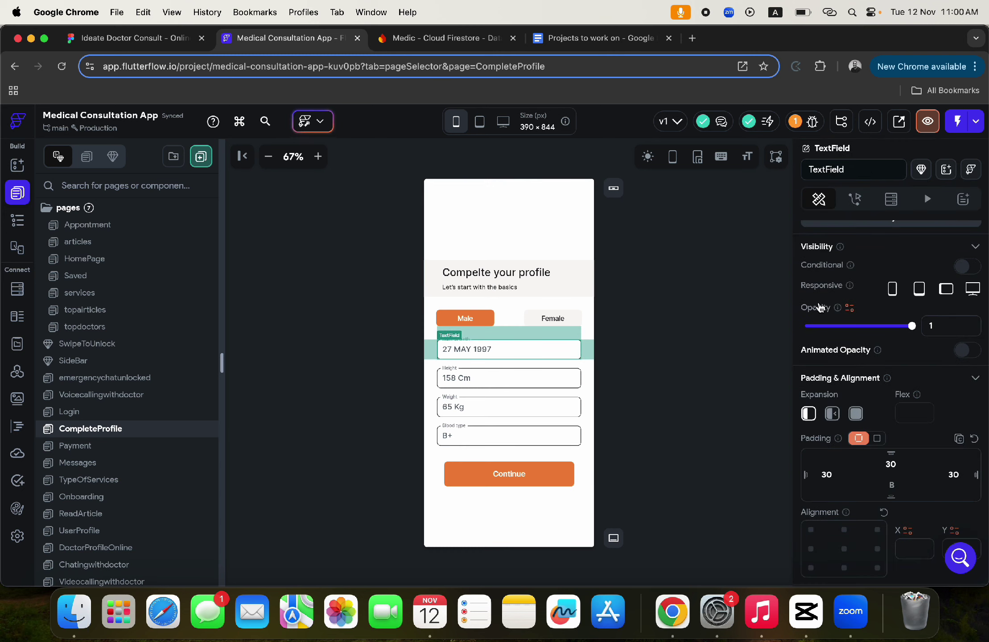
click(803, 170)
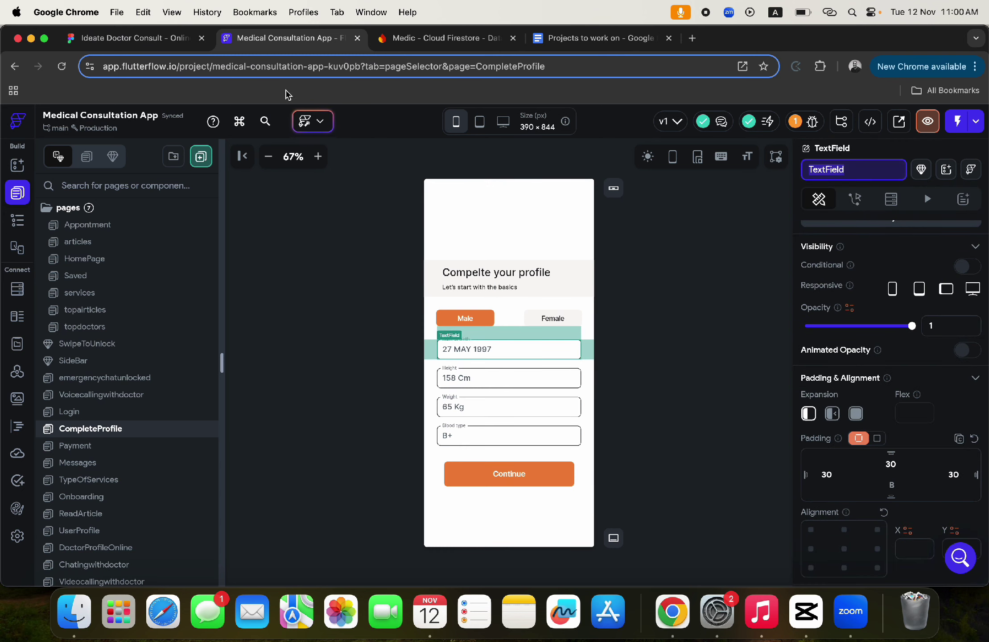
click(143, 38)
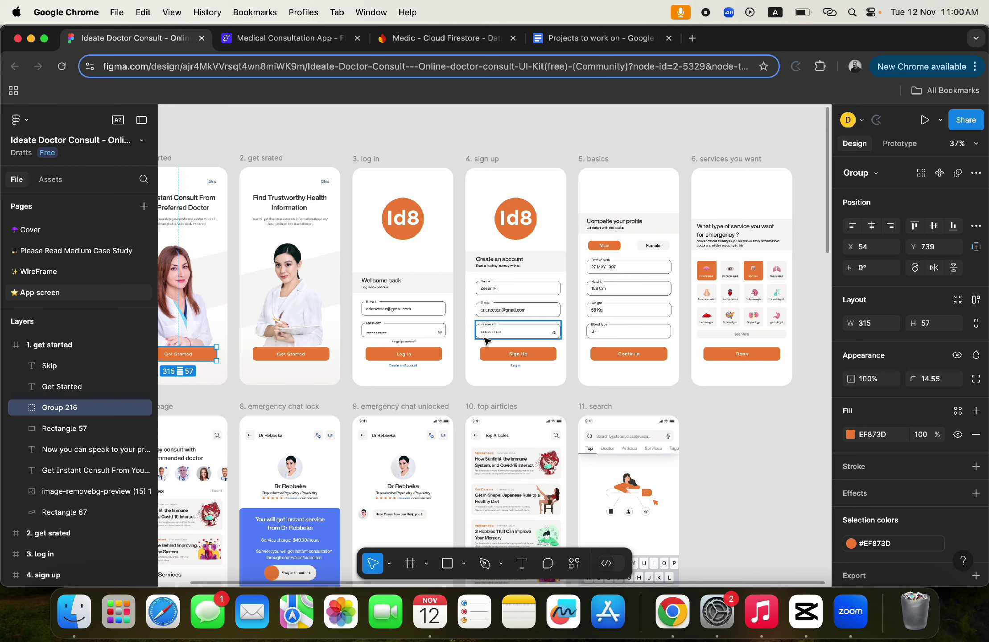
scroll(590, 288, up, 5)
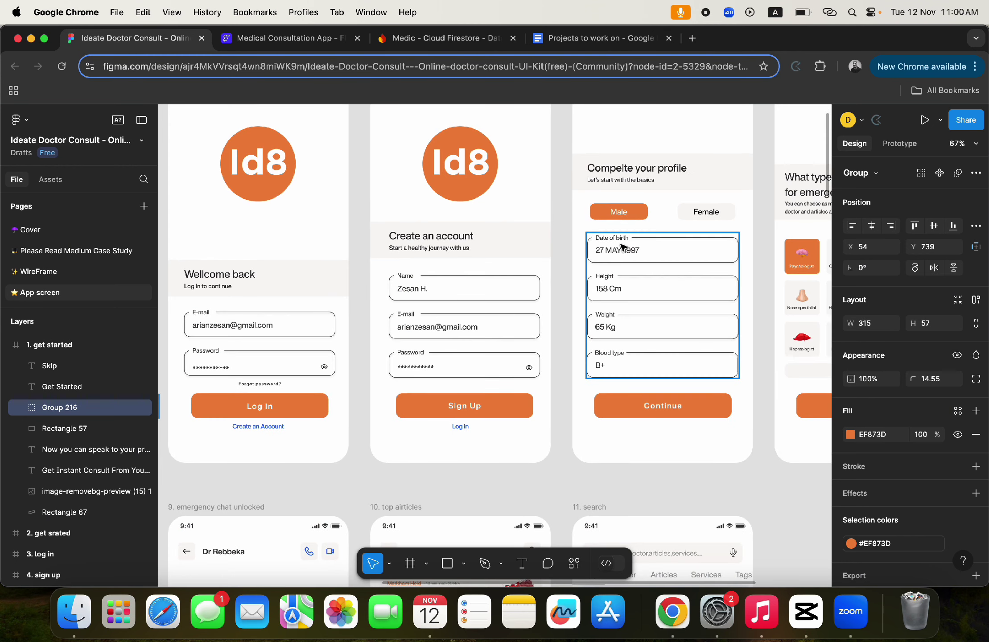
click(285, 38)
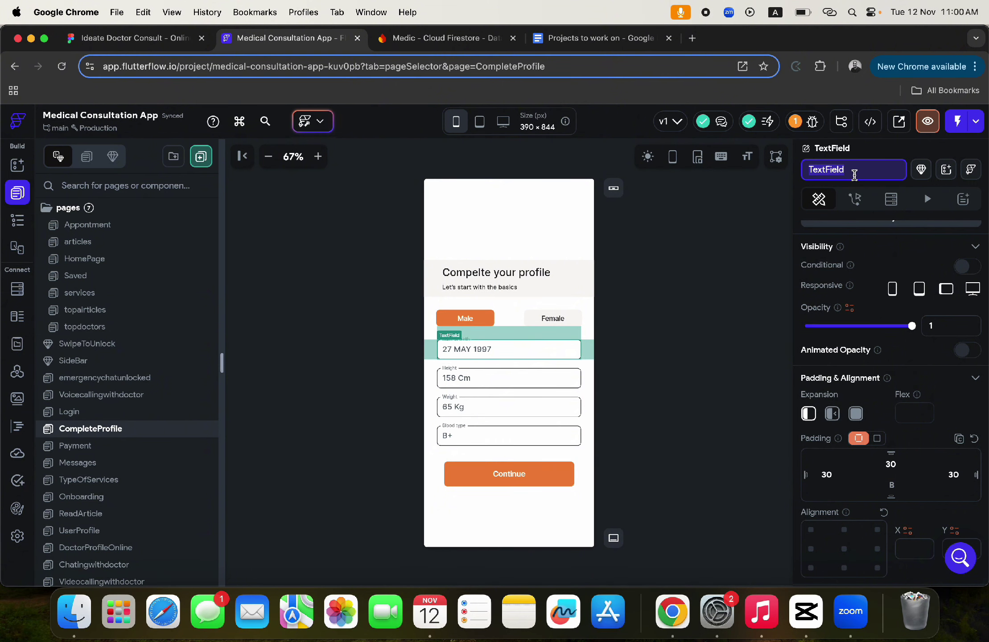
text(dateofbirth)
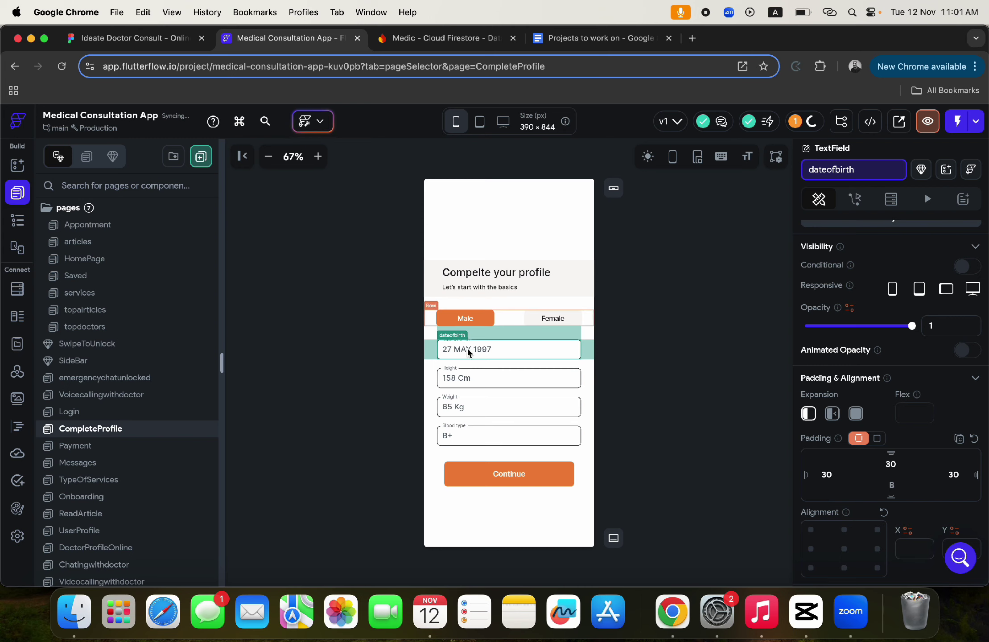
click(461, 381)
click(859, 170)
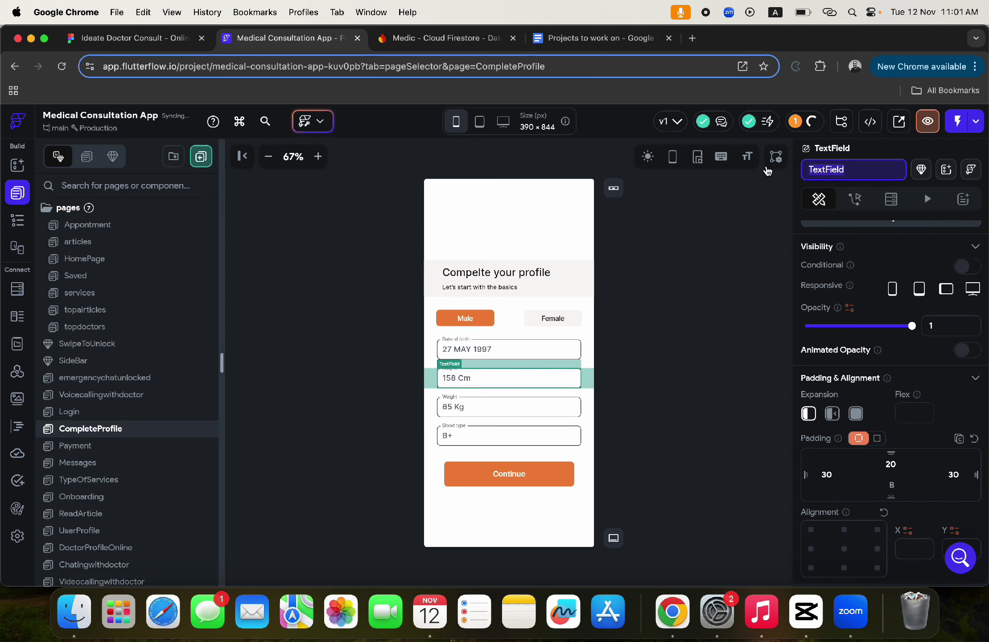
text(height)
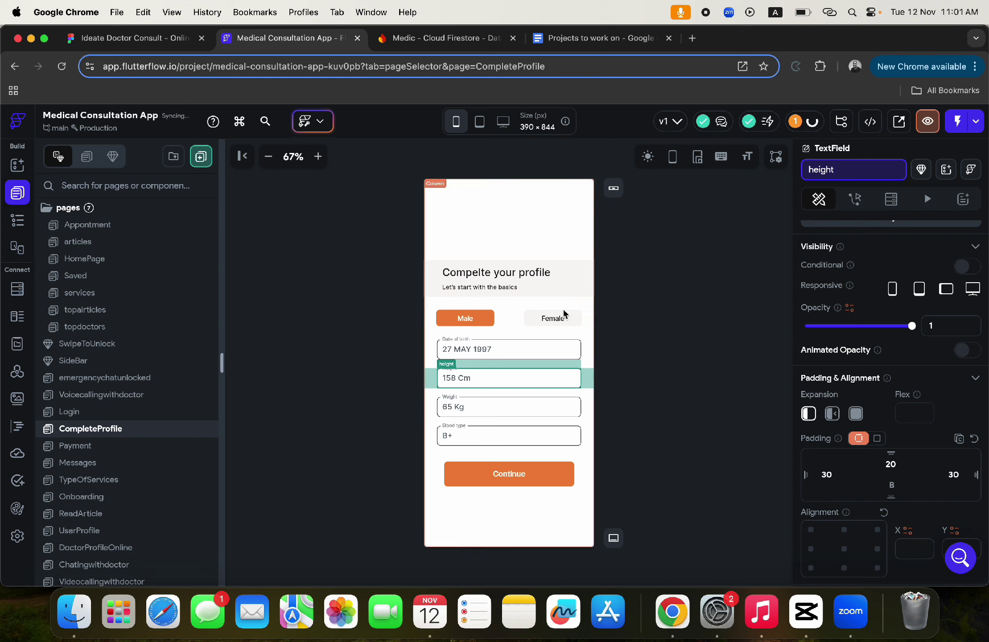
Name the weight and blood type text fields 'weight' and 'bloodtype', fixing typos.
click(468, 405)
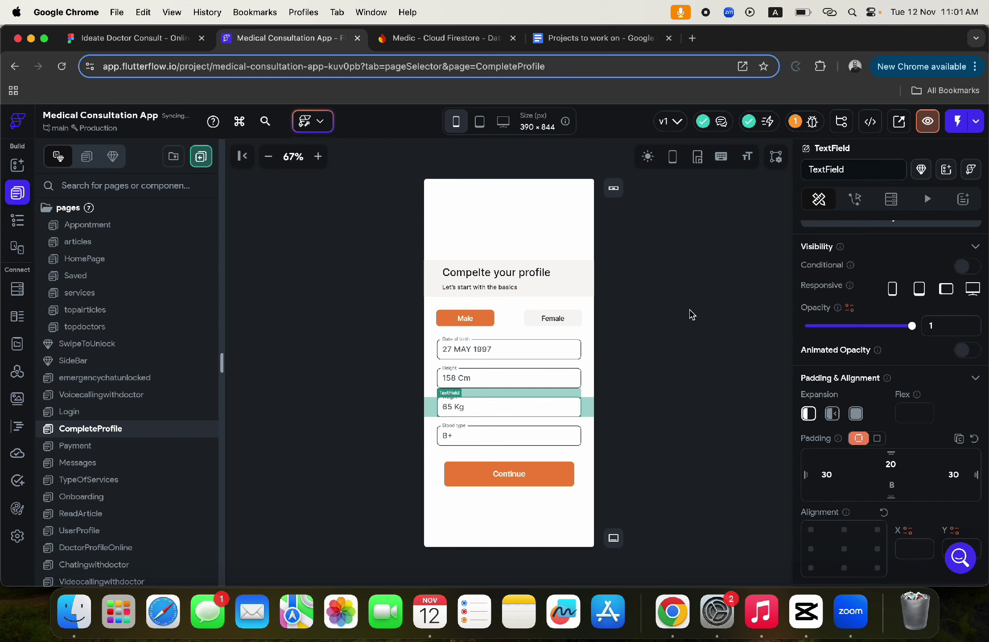
click(851, 169)
text(wiegh)
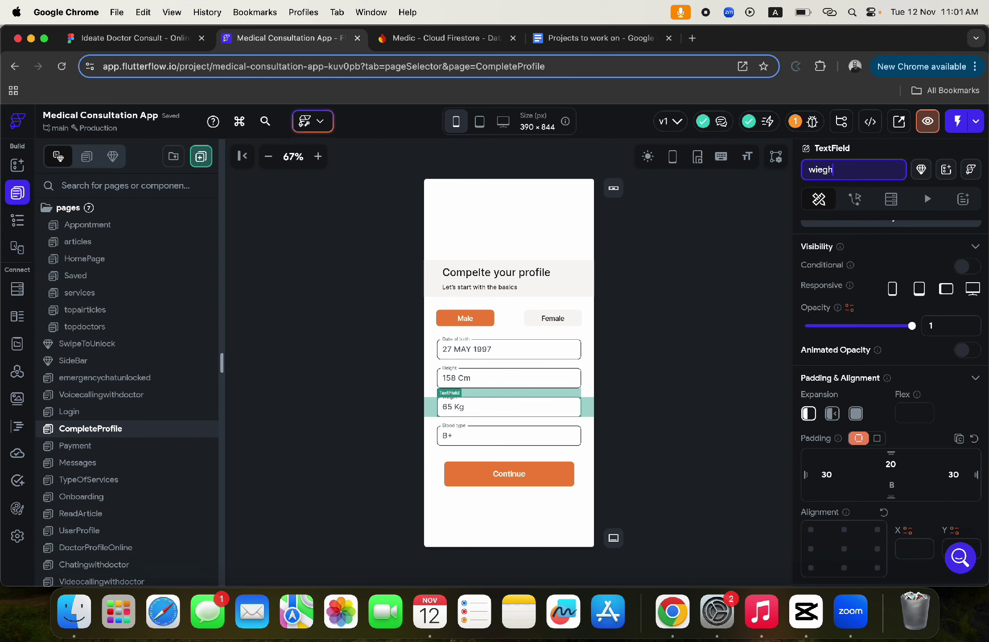
text(t)
key(BackSpace)
key(BackSpace)
key(BackSpace)
key(BackSpace)
key(BackSpace)
text(eigh)
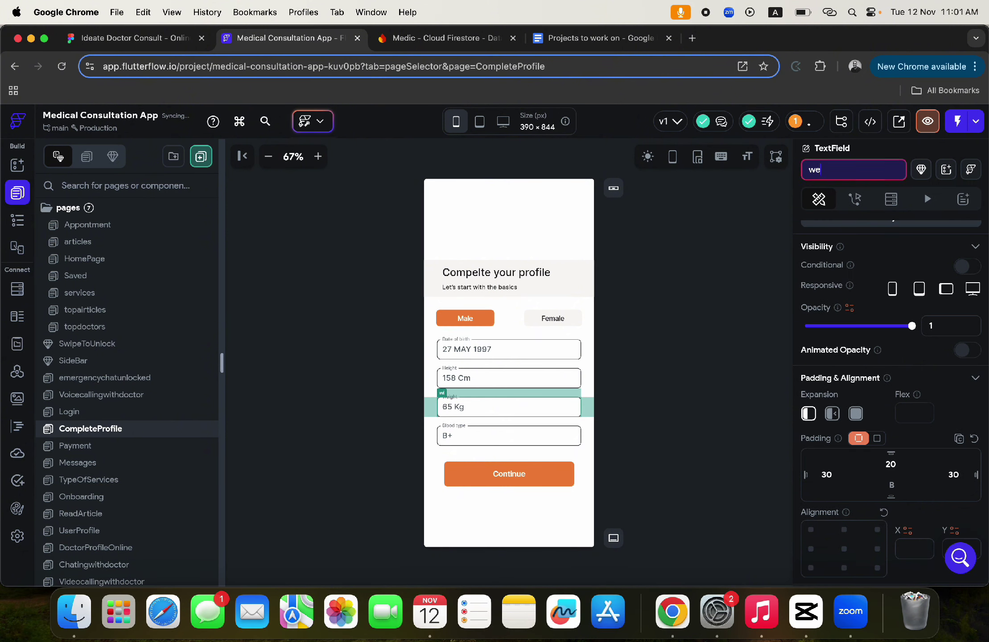
click(480, 432)
drag(823, 165, 813, 163)
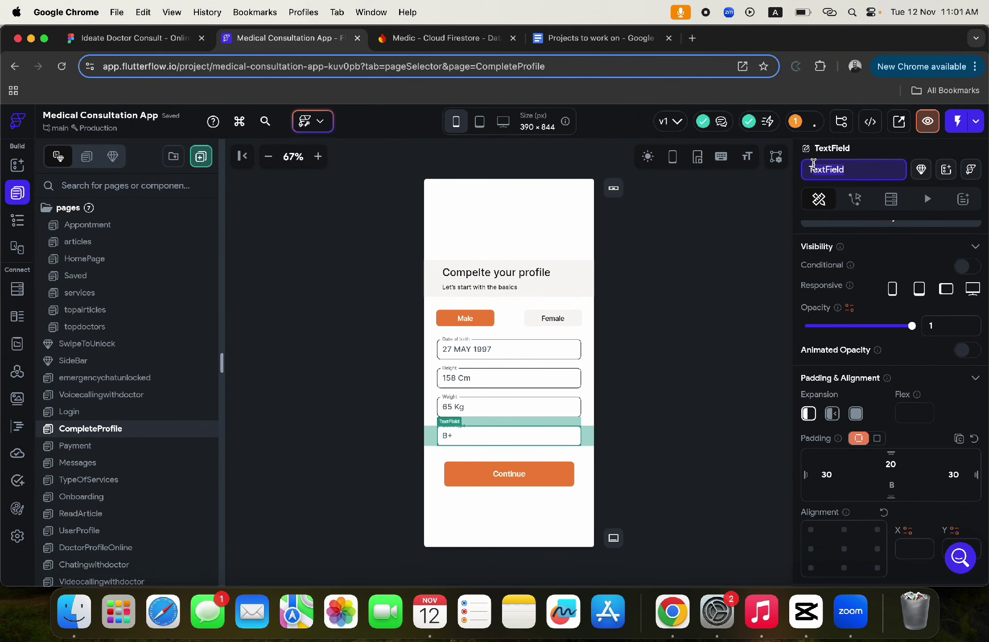
text(blc)
key(BackSpace)
key(BackSpace)
key(BackSpace)
key(BackSpace)
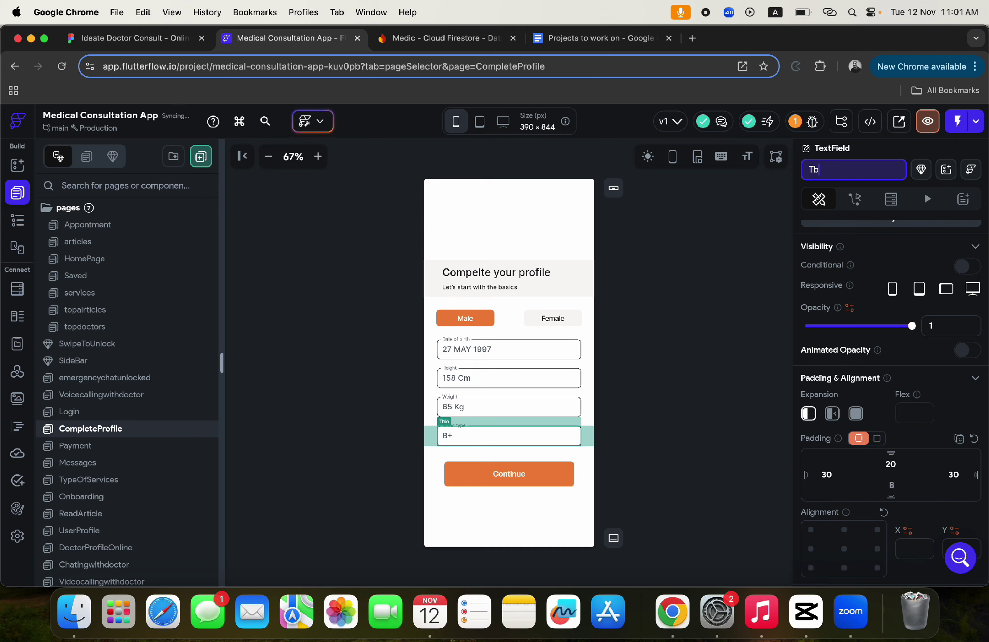
text(bloodtype)
click(641, 365)
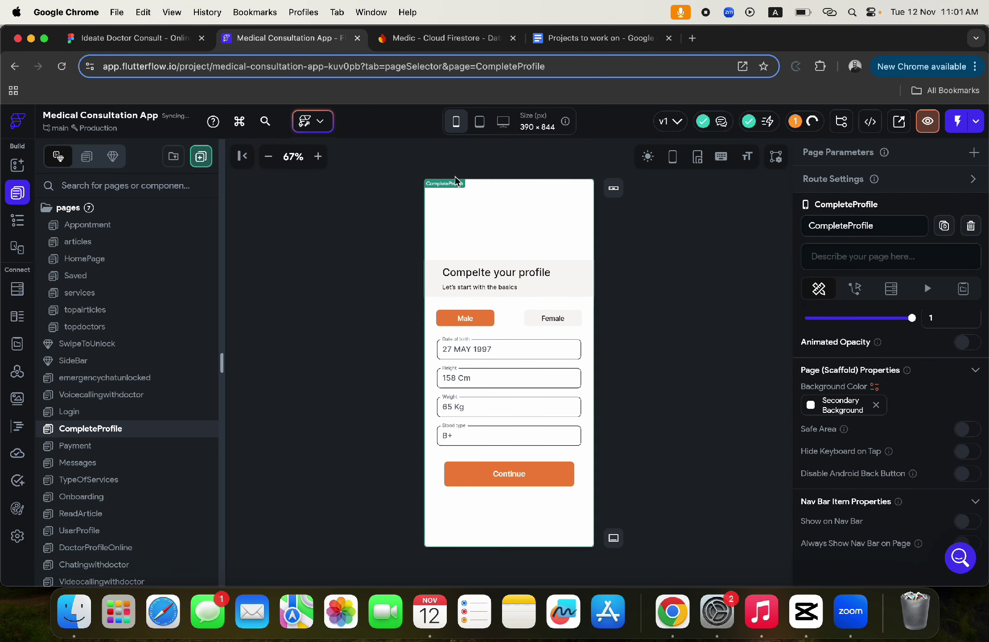
Fix the heading's 'Compelte' typo so it reads 'Complete your profile'.
click(482, 276)
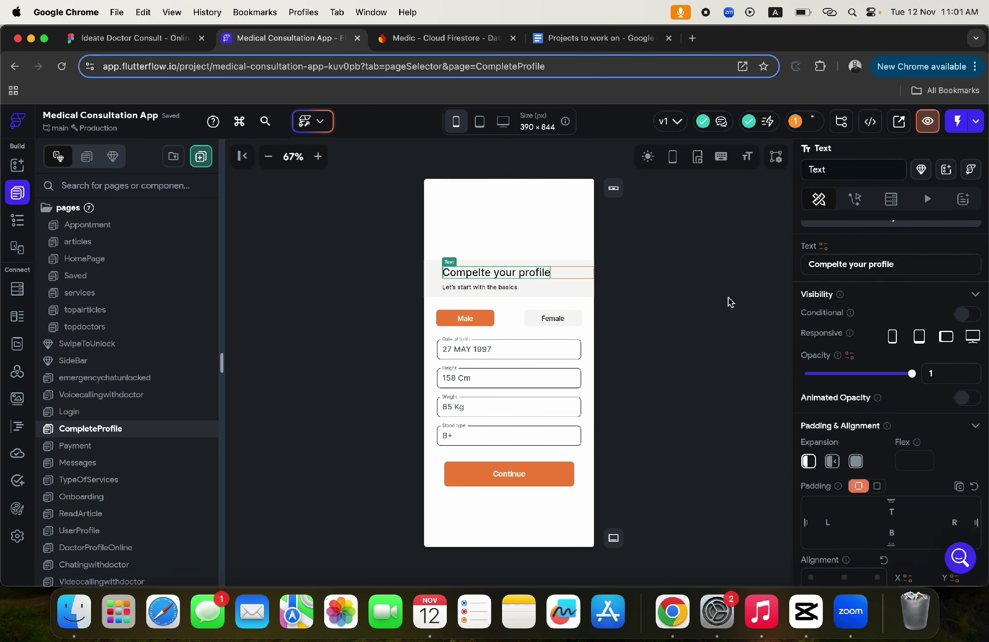
click(833, 264)
key(BackSpace)
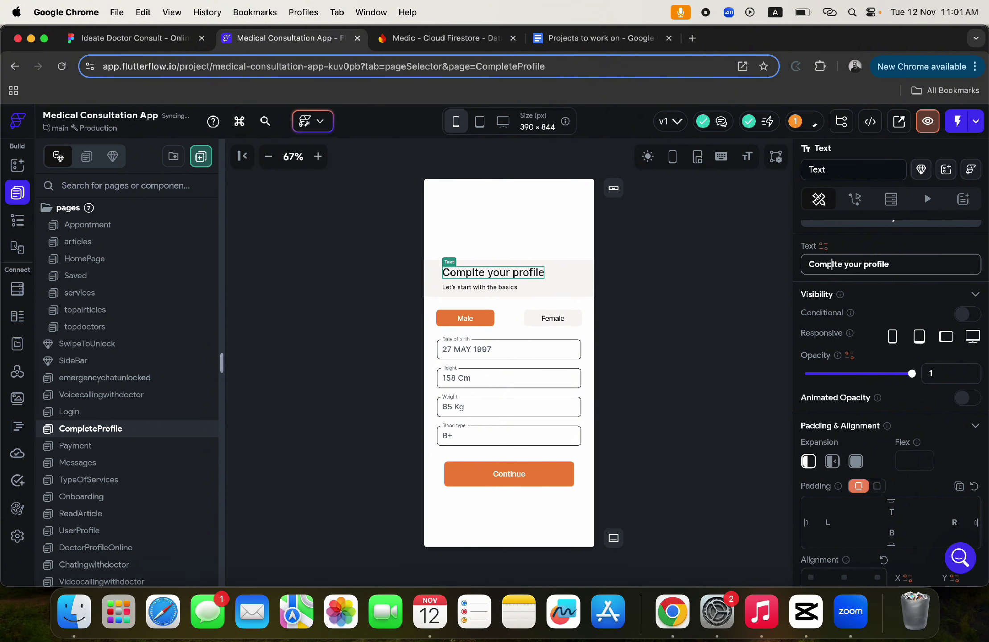
text(e)
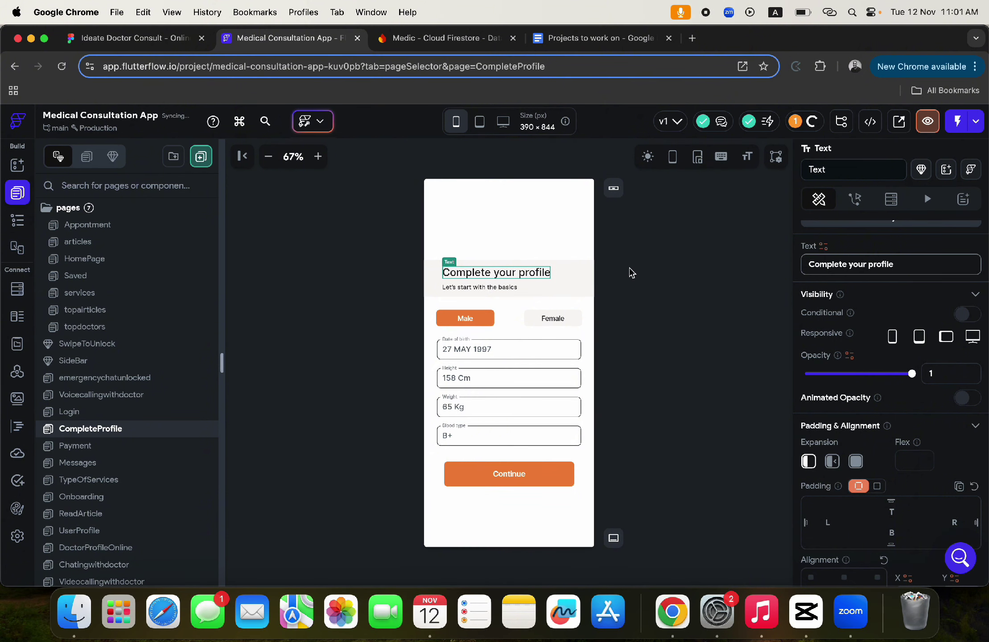
click(640, 273)
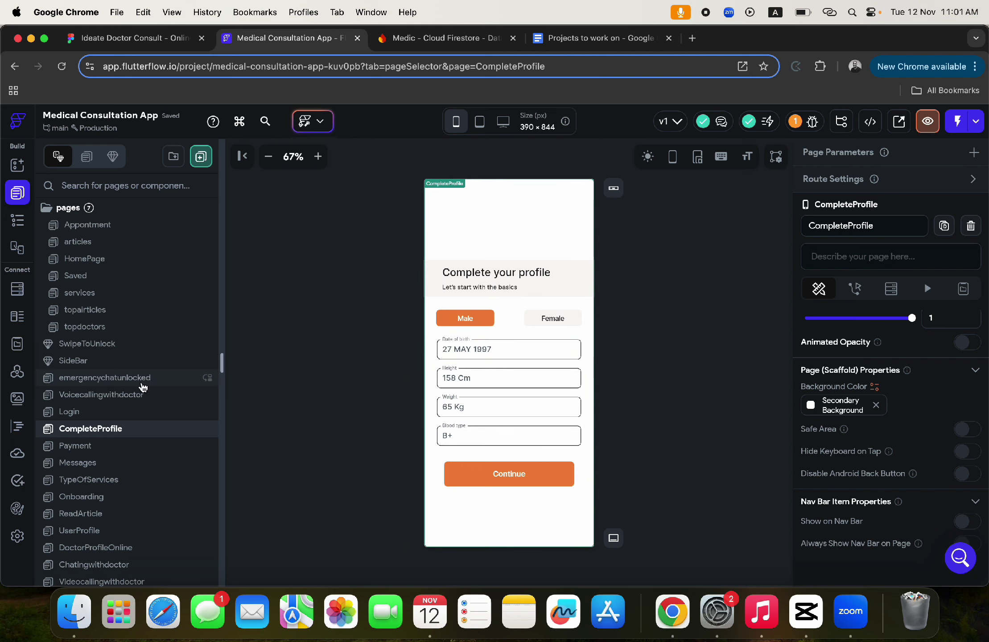
scroll(122, 449, down, 2)
After account creation, make the SignUp button navigate to CompleteProfile with an Instant transition.
click(95, 539)
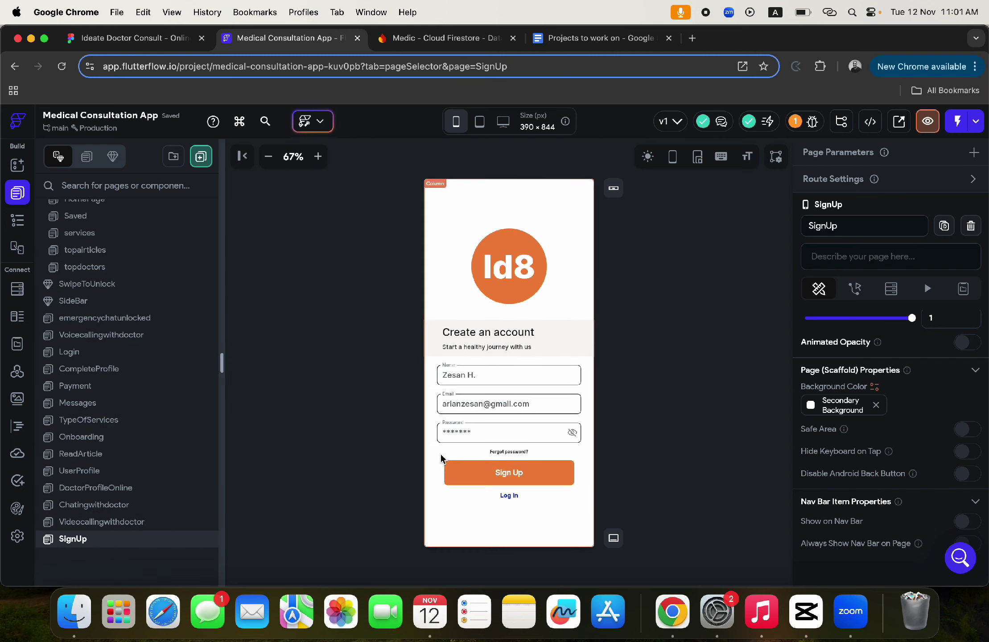
click(505, 474)
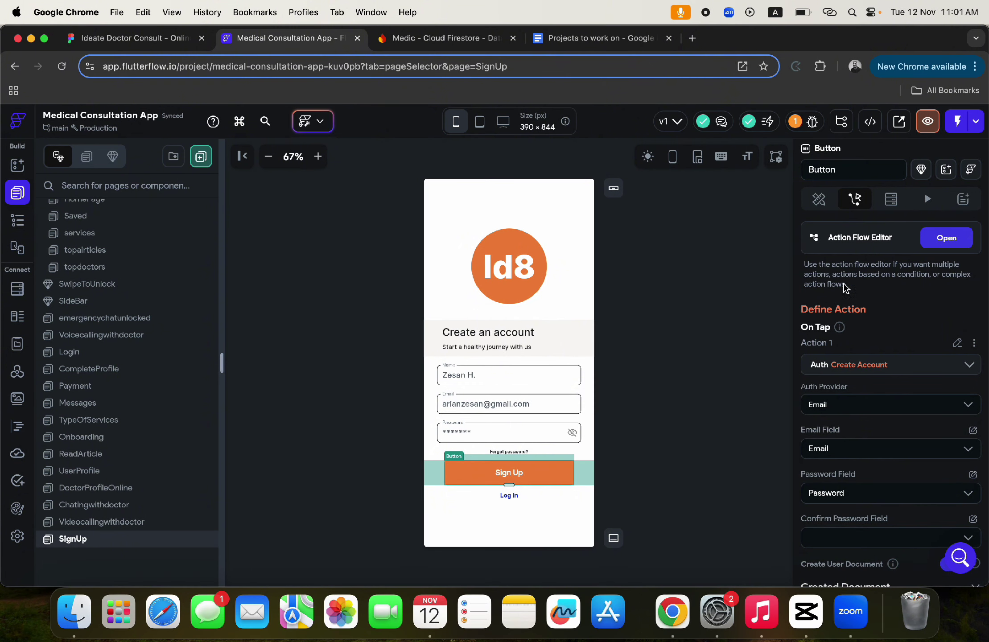
click(941, 239)
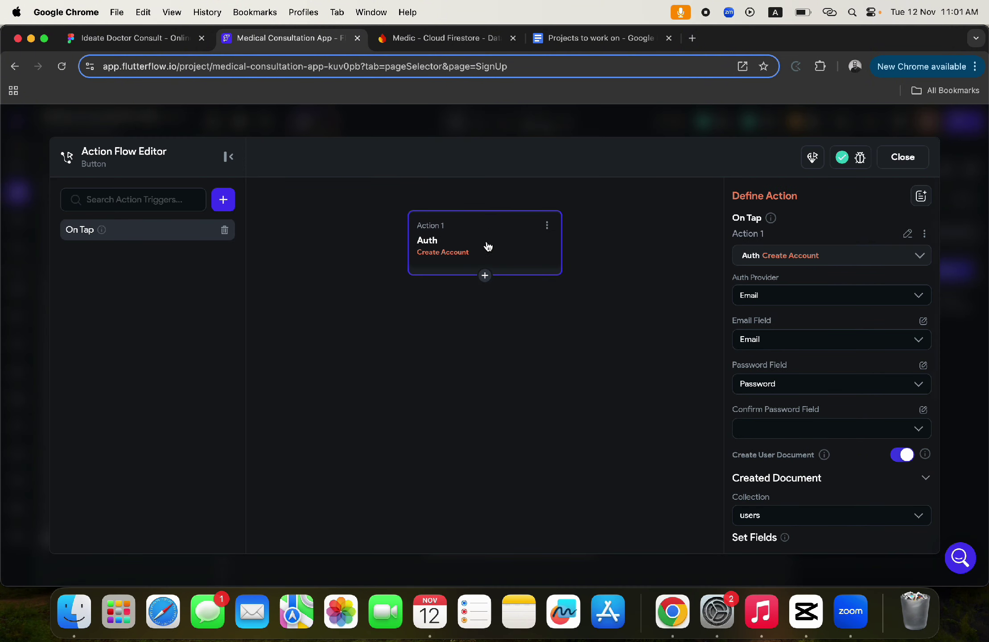
click(485, 276)
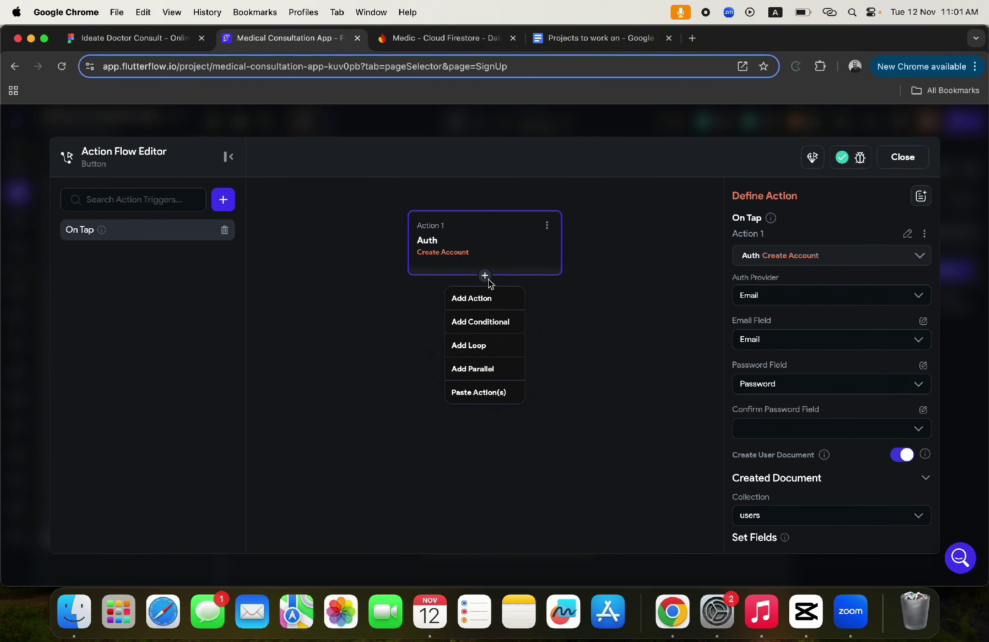
click(466, 299)
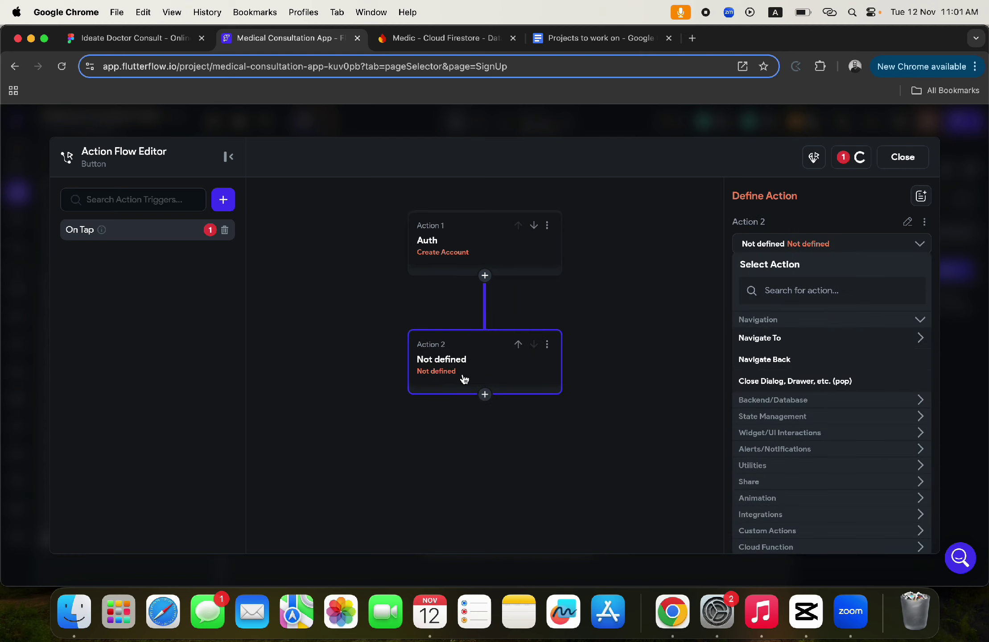
click(775, 298)
text(ck)
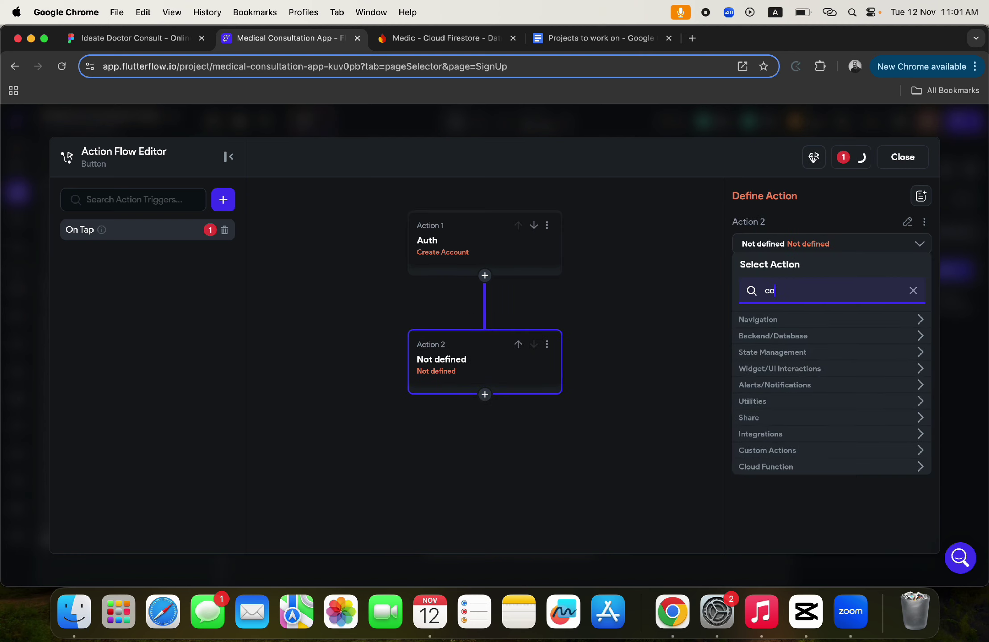
text(mple)
click(767, 355)
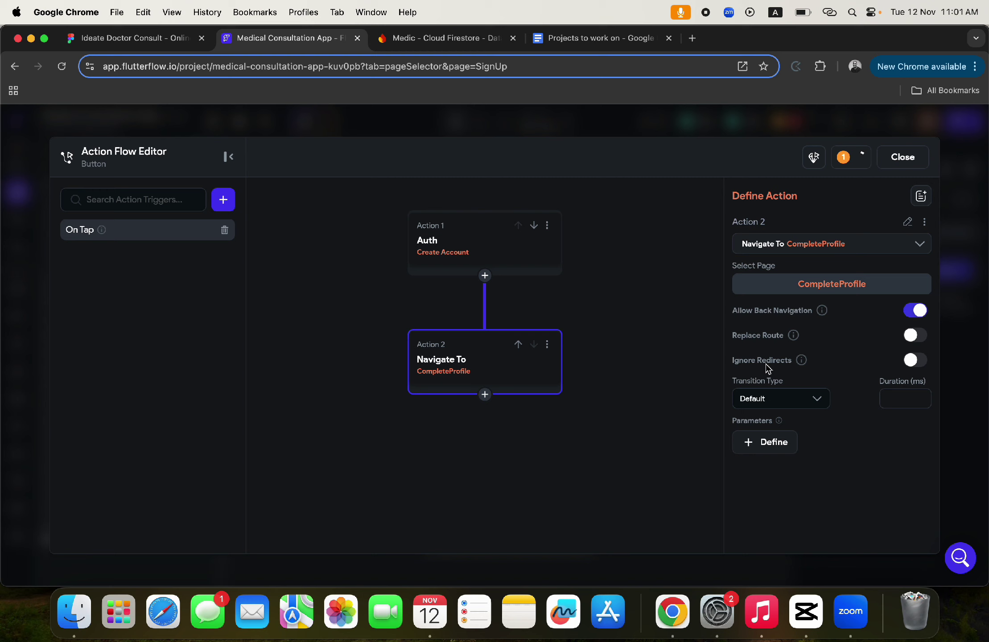
click(772, 394)
click(761, 450)
click(897, 157)
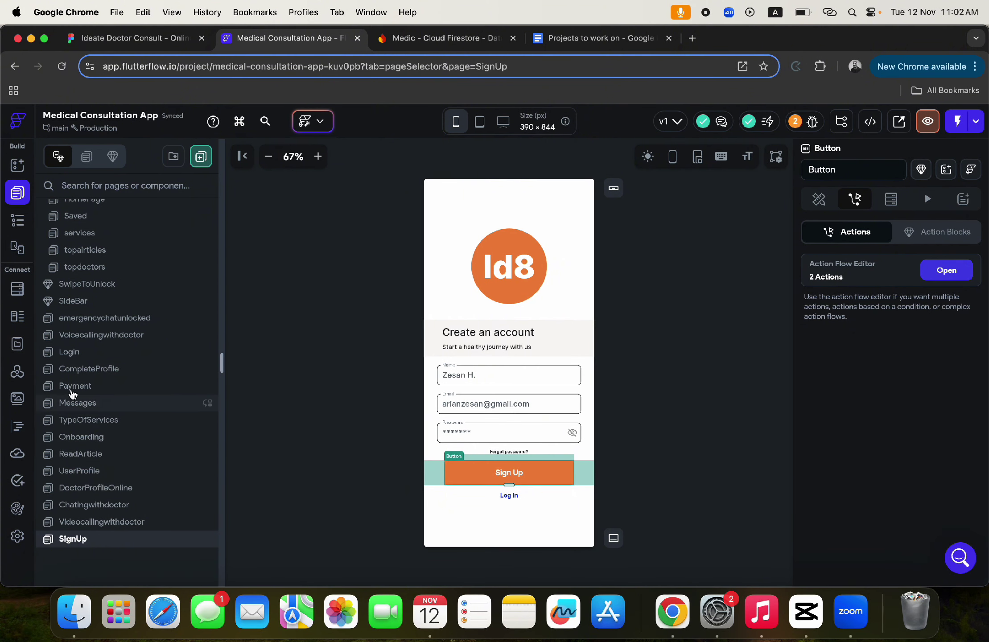
Select CompleteProfile's Continue button, then bring up the Firestore users collection schema.
click(78, 369)
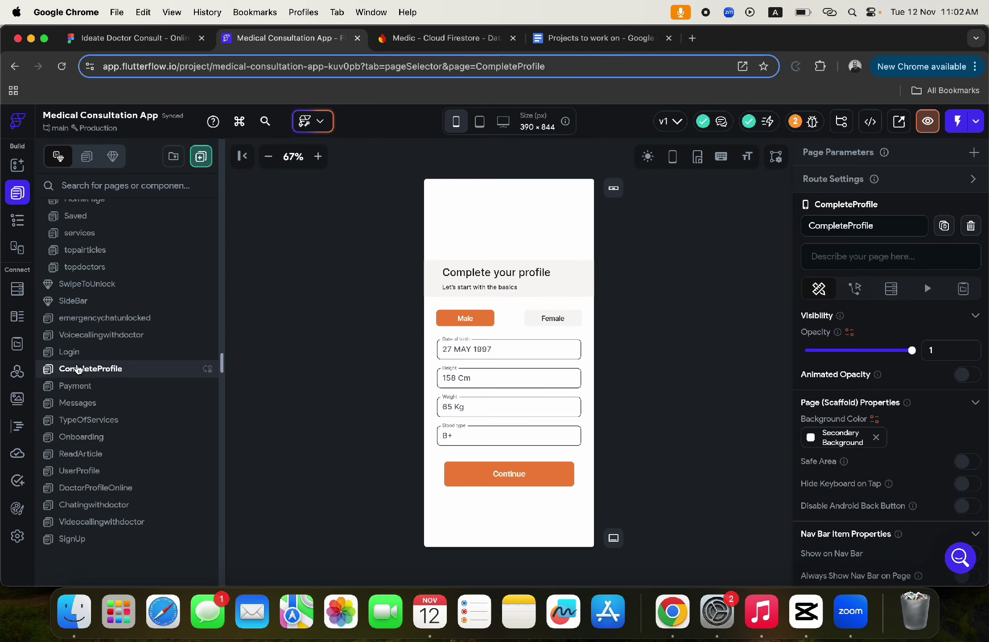
click(508, 478)
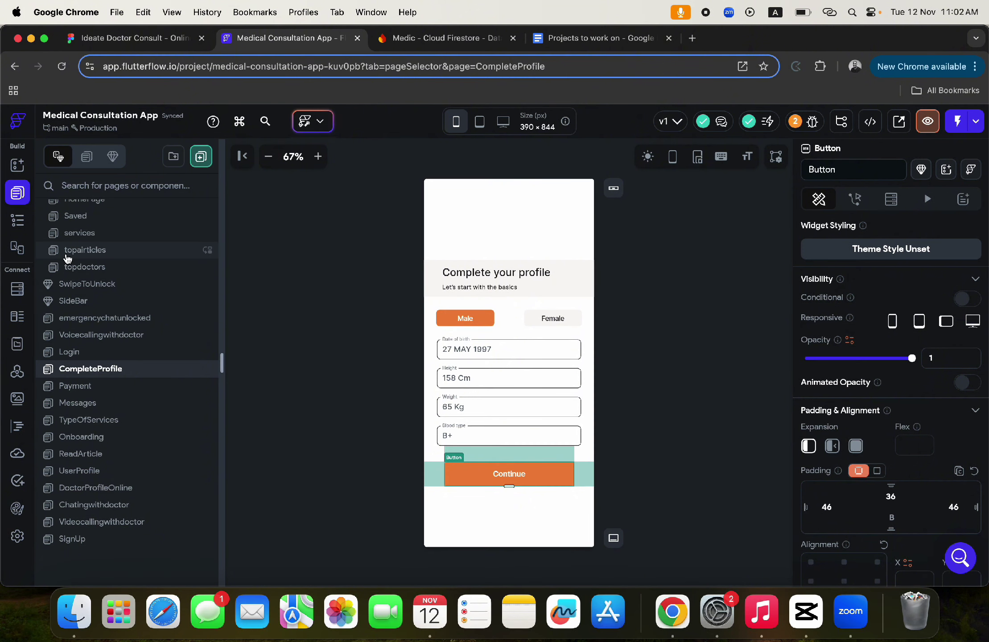
click(17, 289)
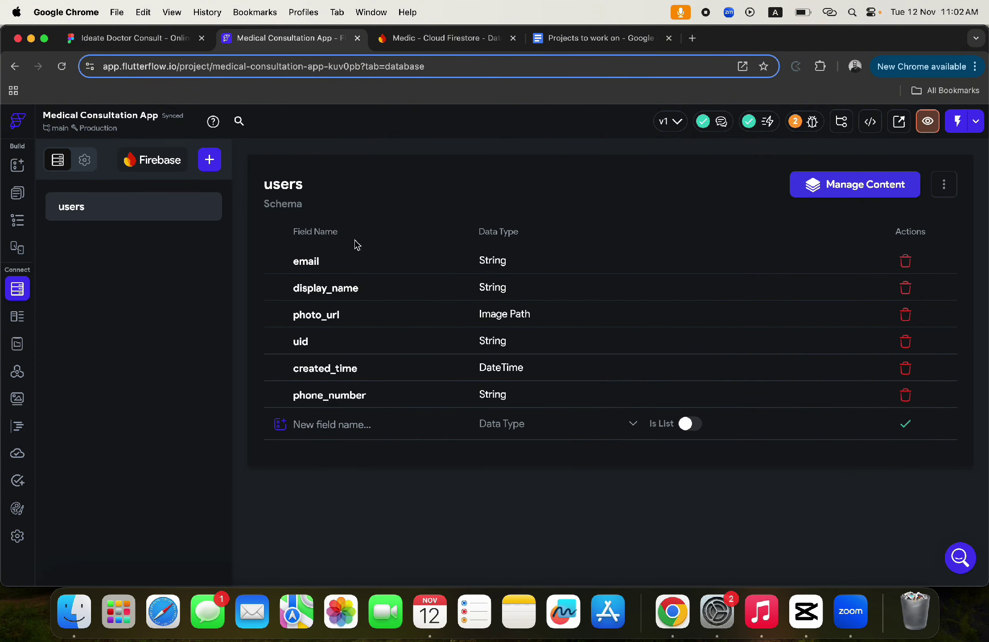
Add dateofbirth and weight as String fields in the users collection.
click(332, 425)
text(dateofbirth)
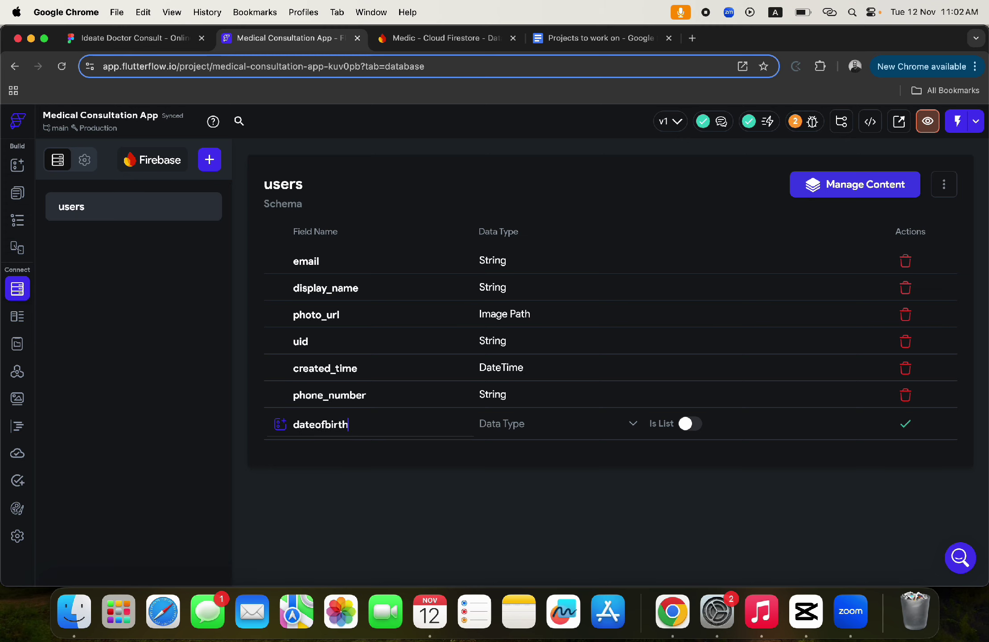
click(504, 423)
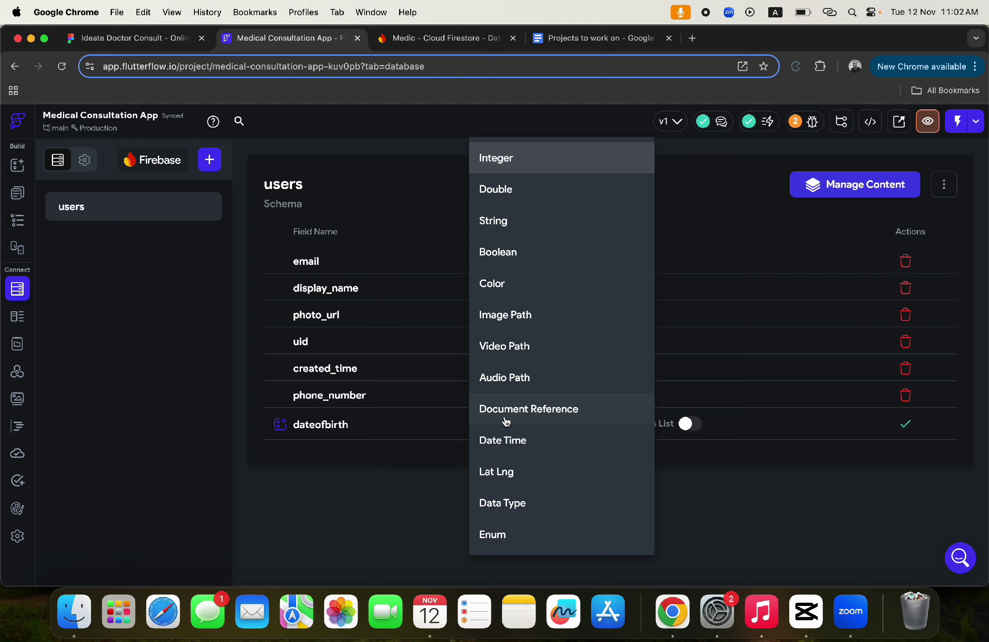
click(493, 220)
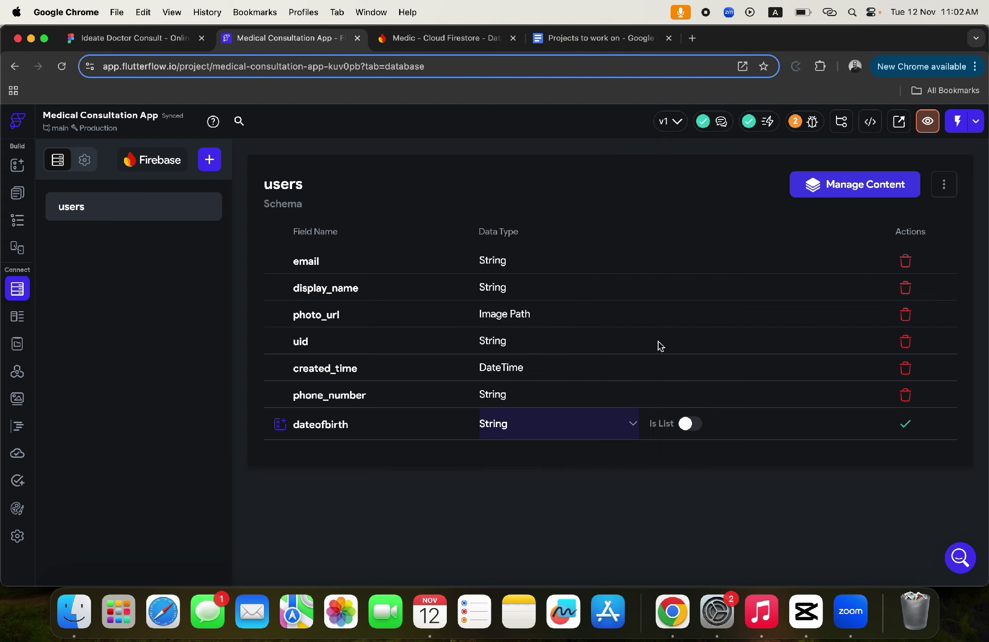
click(907, 426)
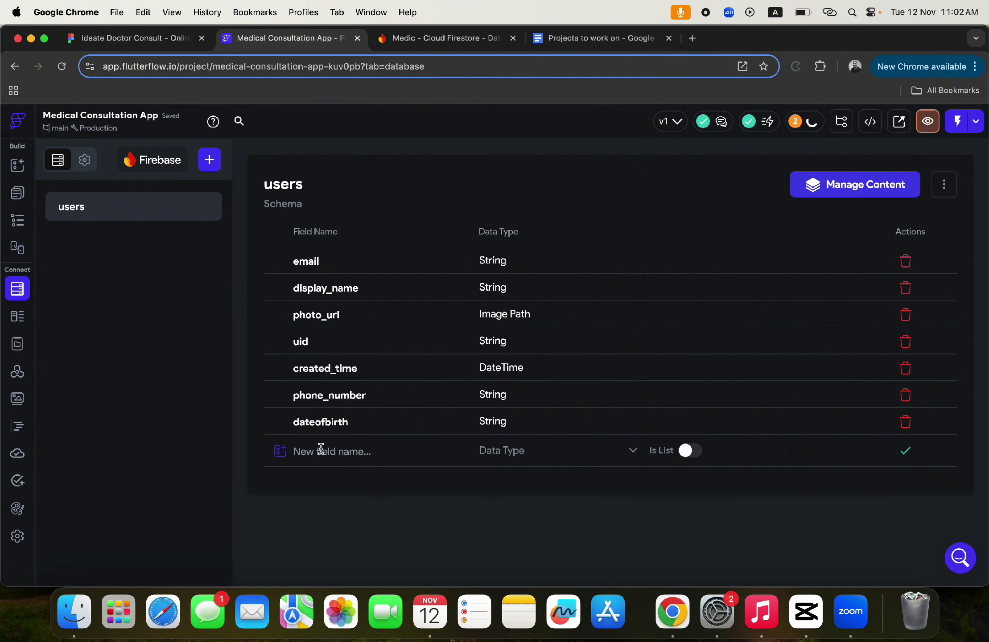
text(weight)
click(503, 451)
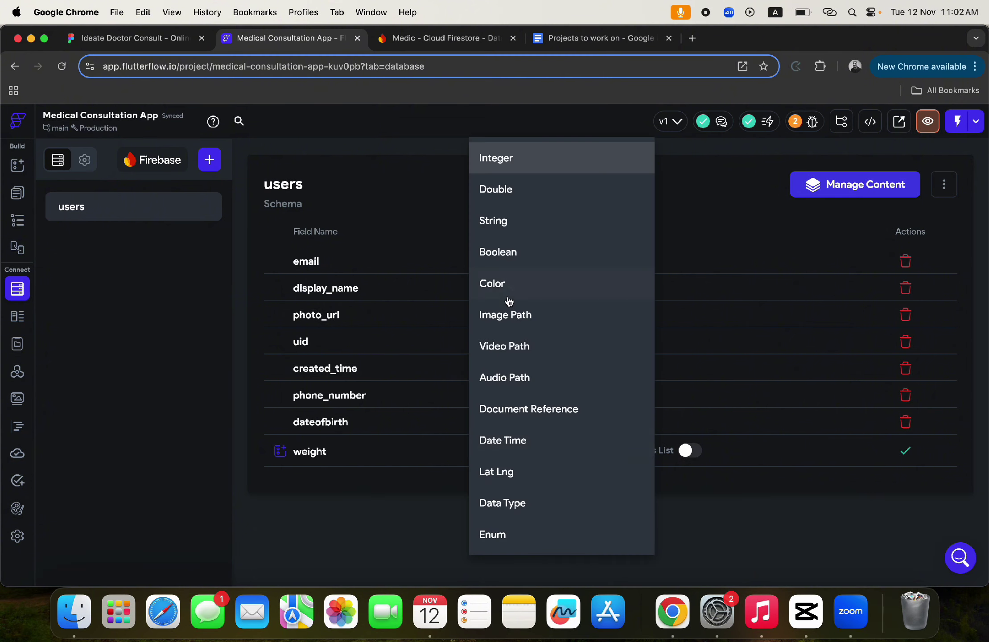
click(505, 227)
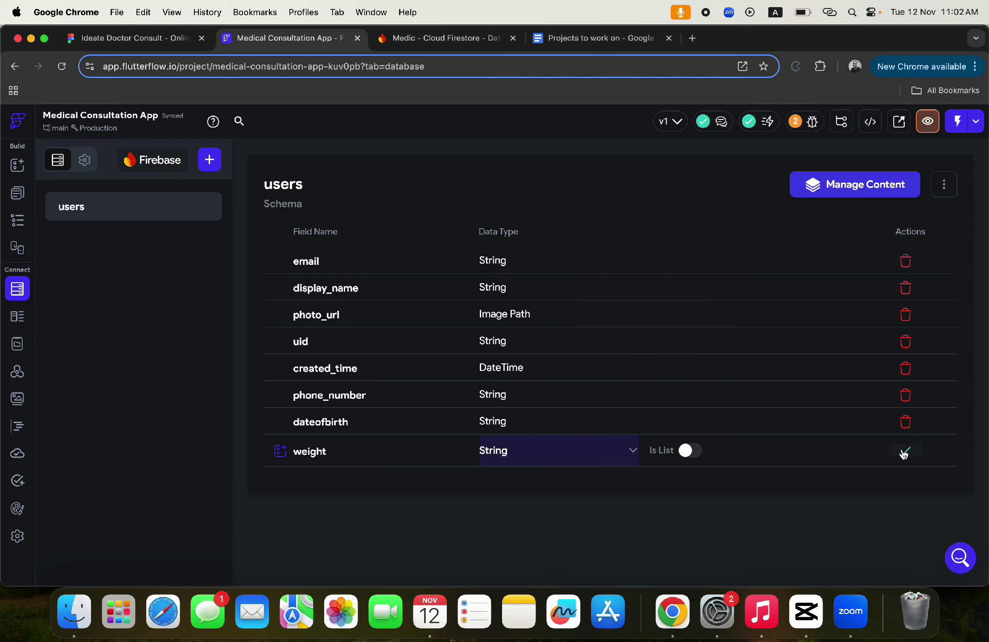
click(904, 454)
Add height and bloodtype as String fields in the users collection.
click(344, 471)
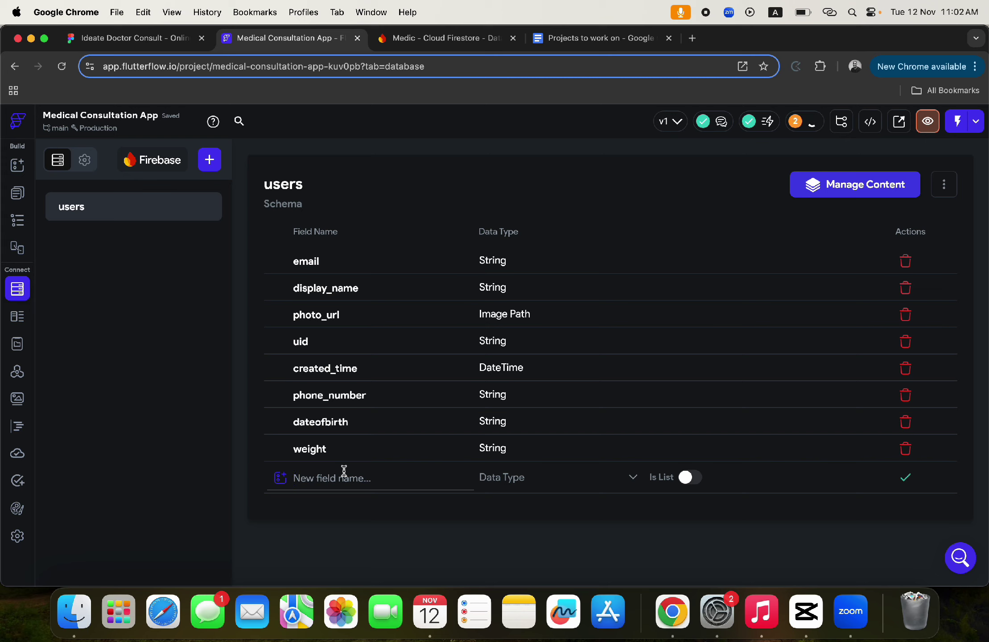
text(height)
click(516, 485)
click(508, 223)
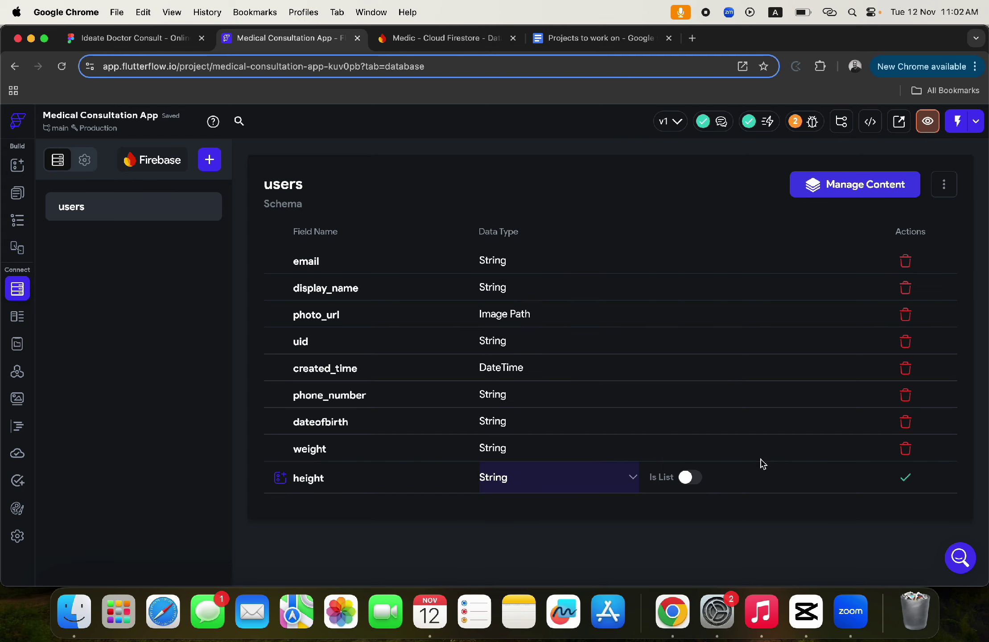
click(893, 483)
click(303, 507)
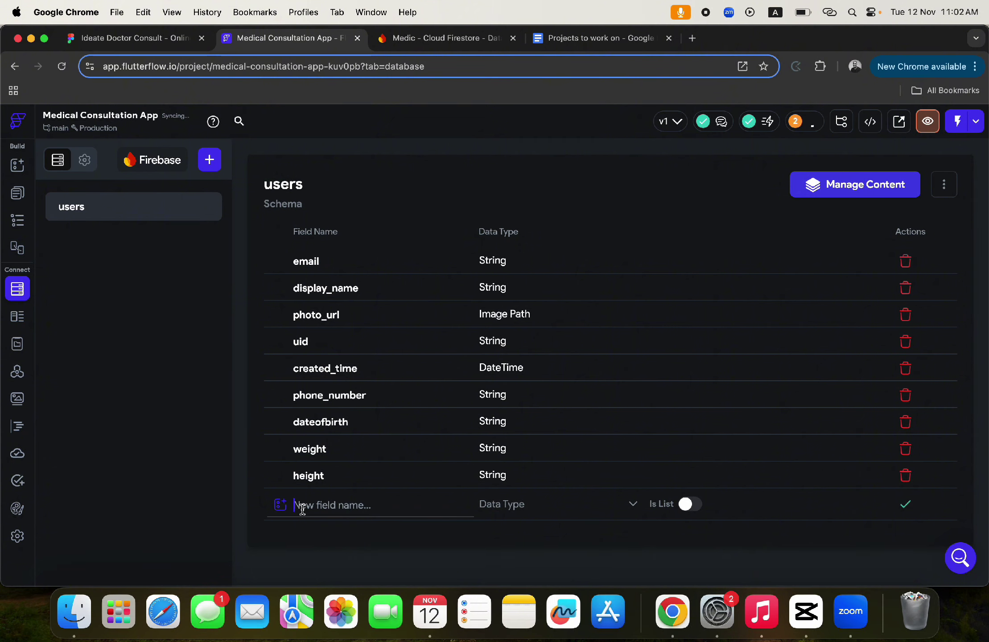
text(bloodtype)
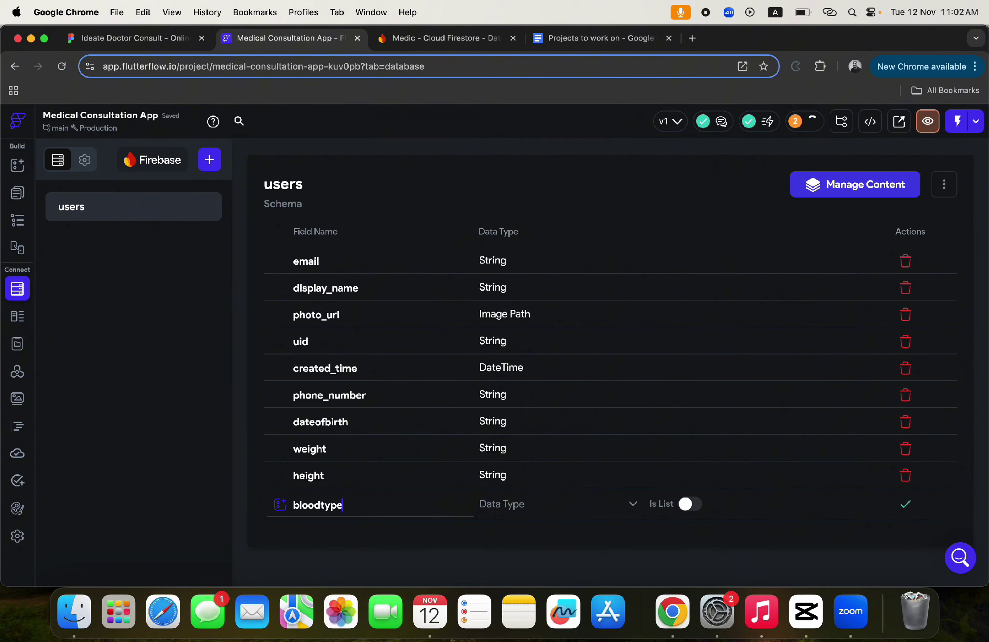
click(501, 513)
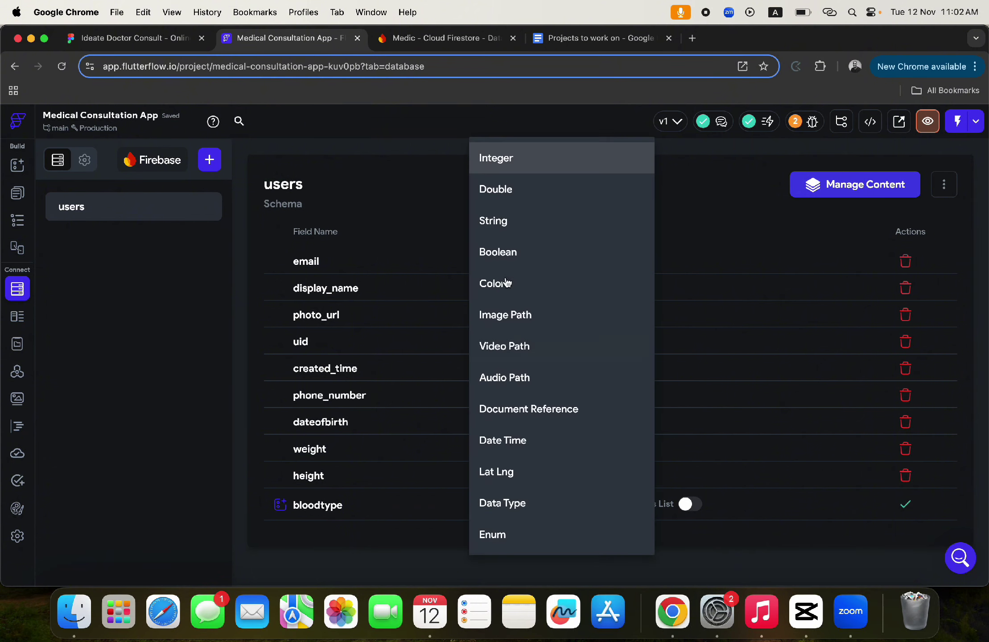
click(504, 223)
click(907, 508)
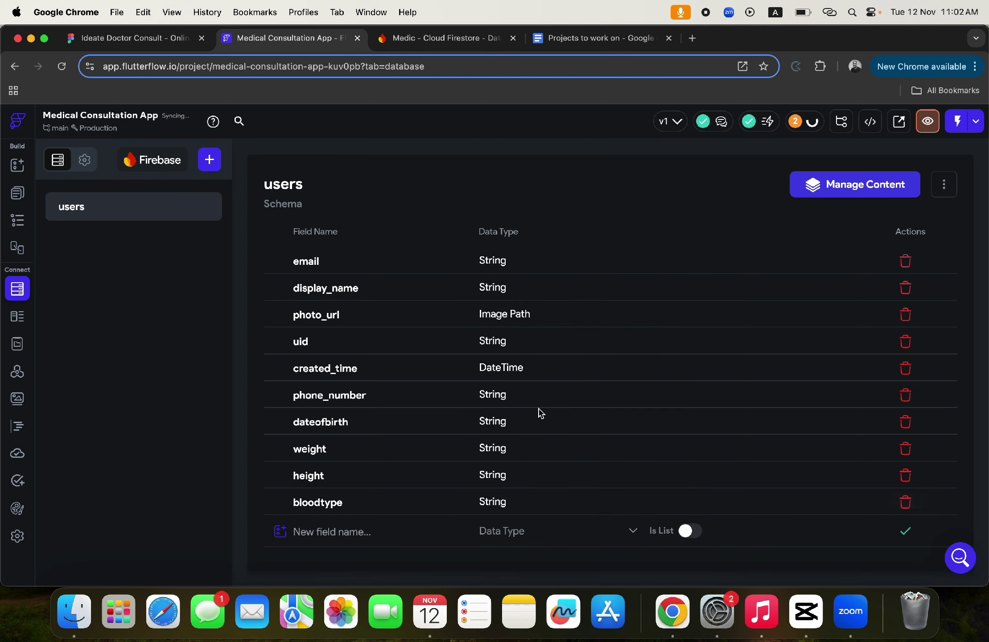
Add a String gender field to users and return to the CompleteProfile page.
click(20, 200)
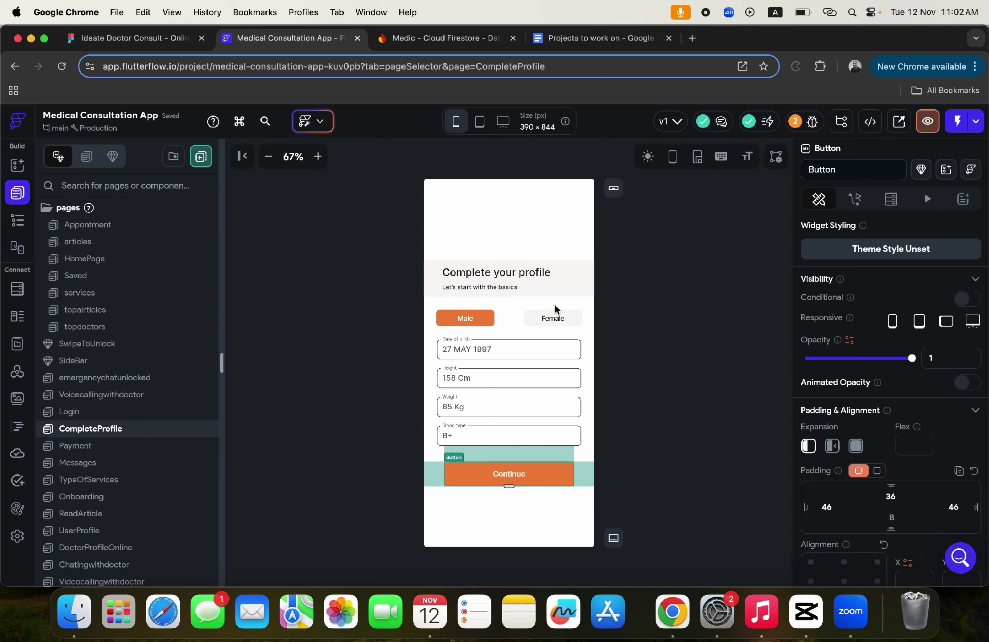
click(18, 292)
click(337, 532)
text(gender)
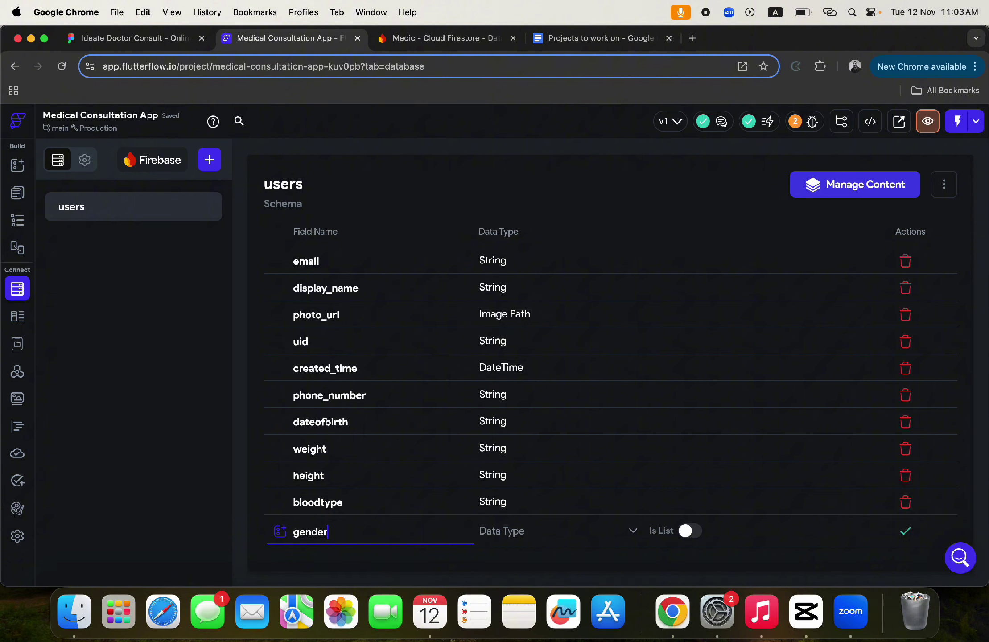
click(560, 542)
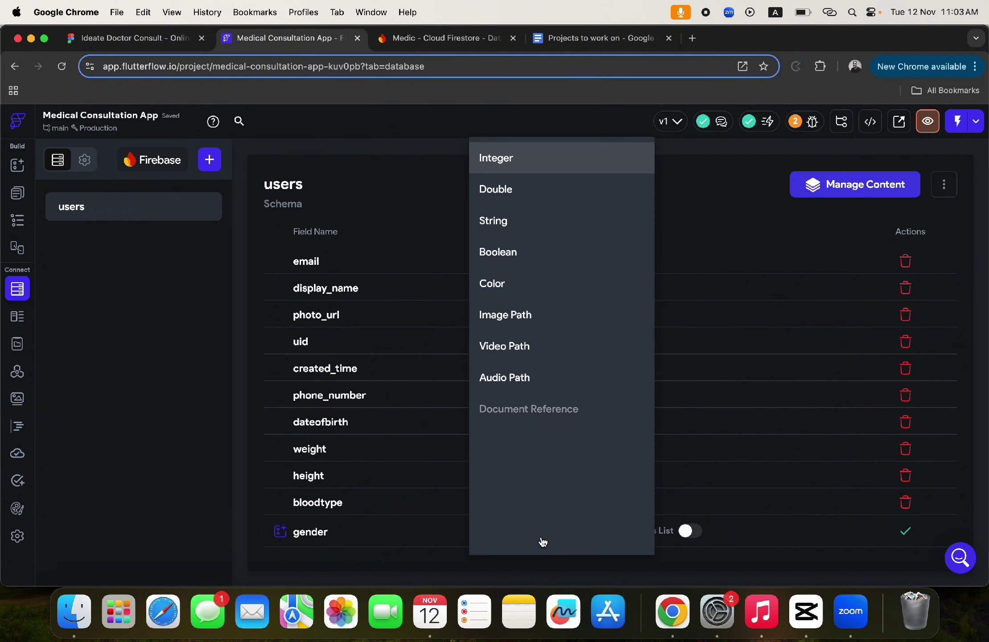
click(502, 226)
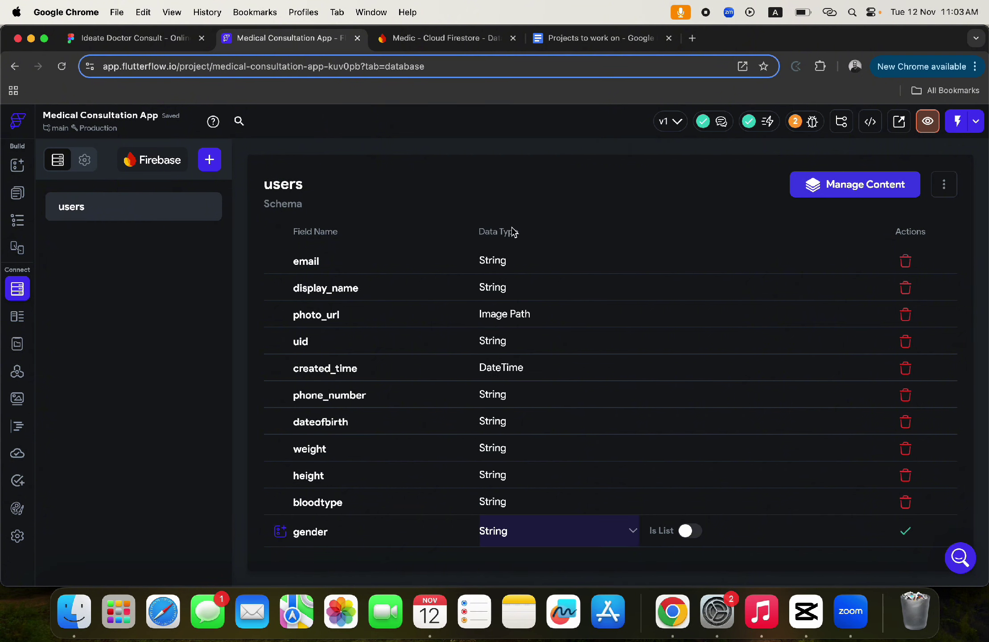
click(906, 536)
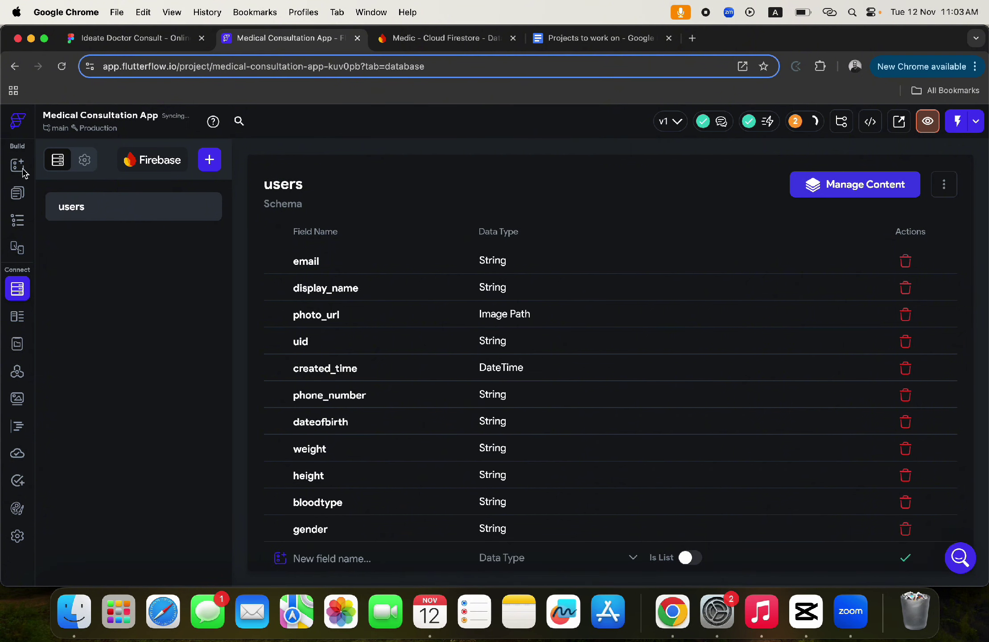
click(21, 194)
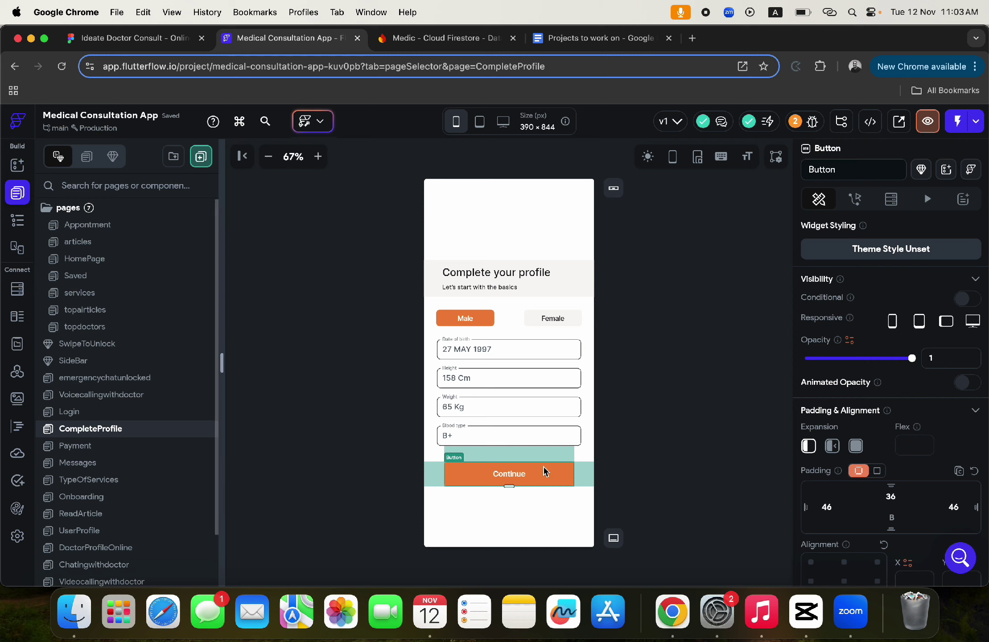
Select the Male and Female buttons, then show the widget tree with the CompleteProfile root selected.
click(486, 323)
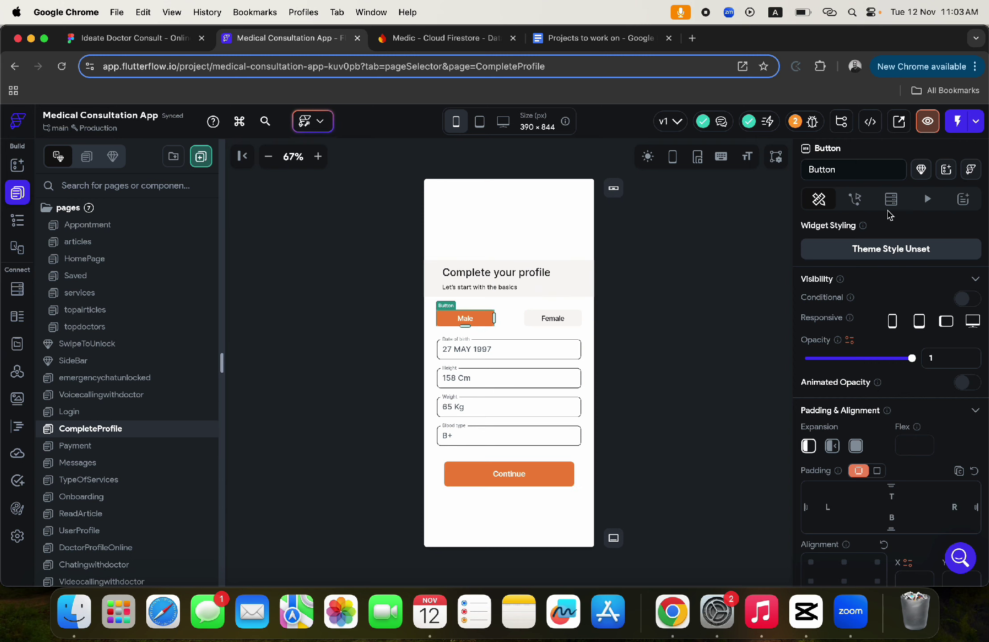
click(553, 320)
click(472, 317)
click(557, 319)
click(466, 319)
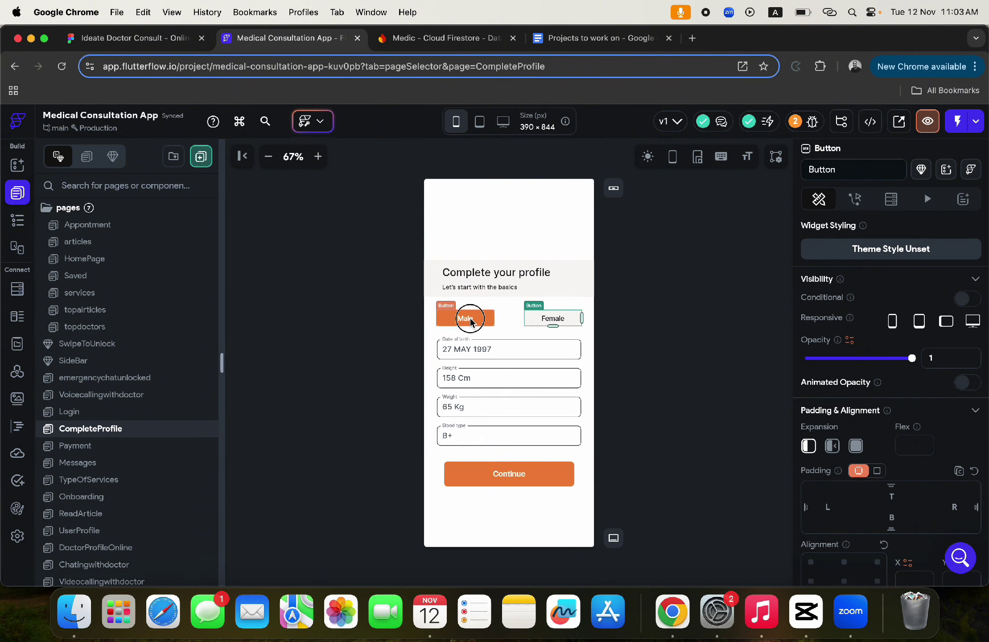
click(17, 220)
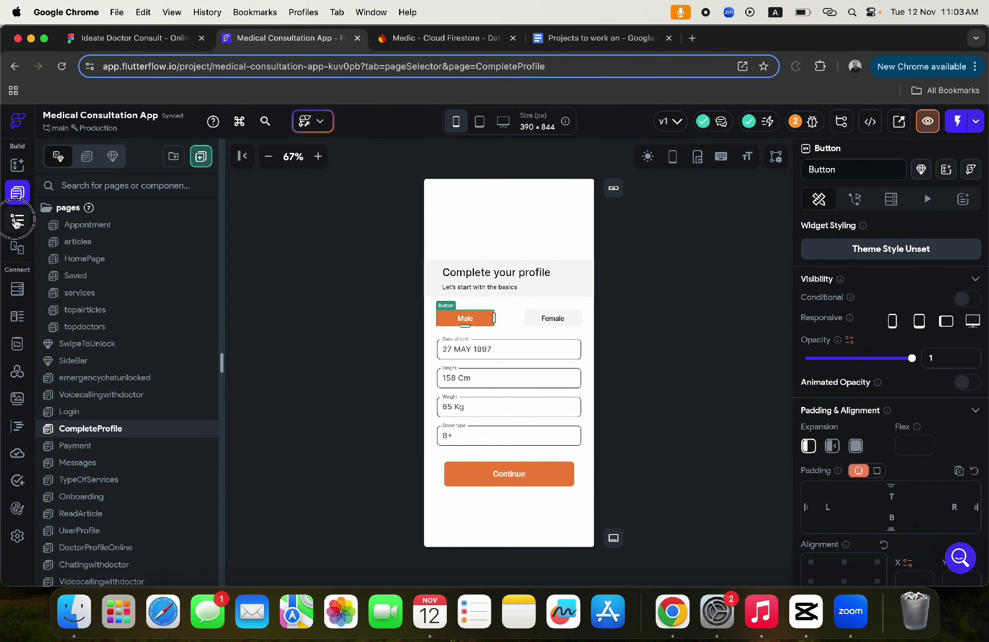
click(155, 222)
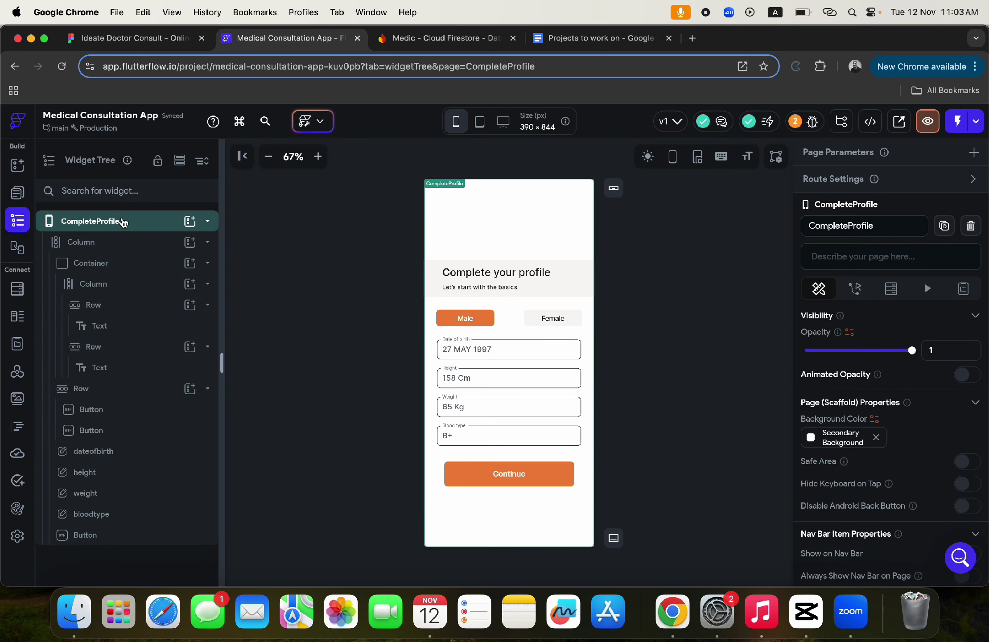
Add a Boolean page state variable 'male' with an initial value of off.
click(964, 290)
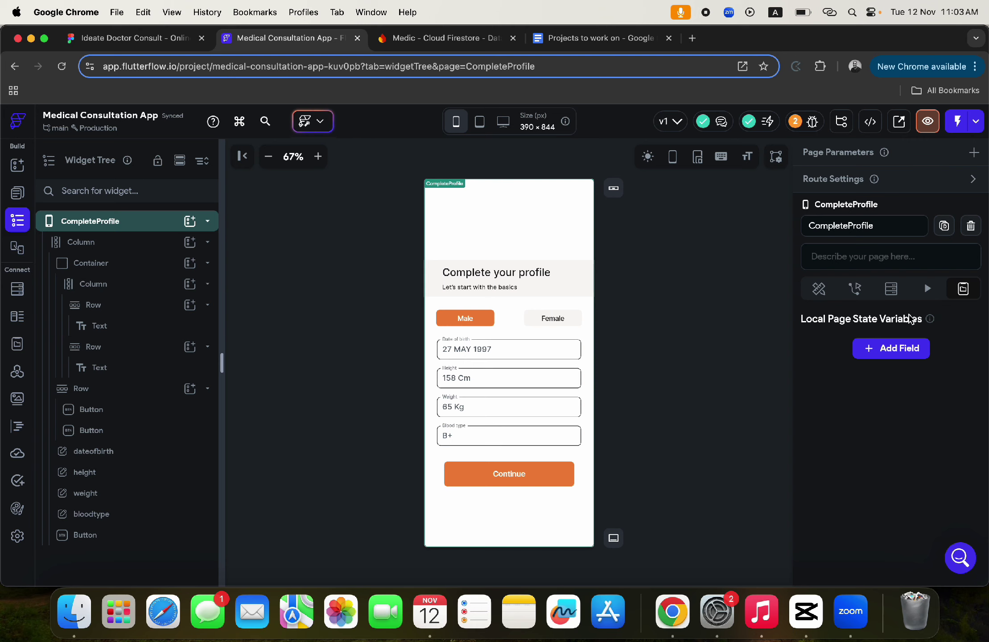
click(889, 349)
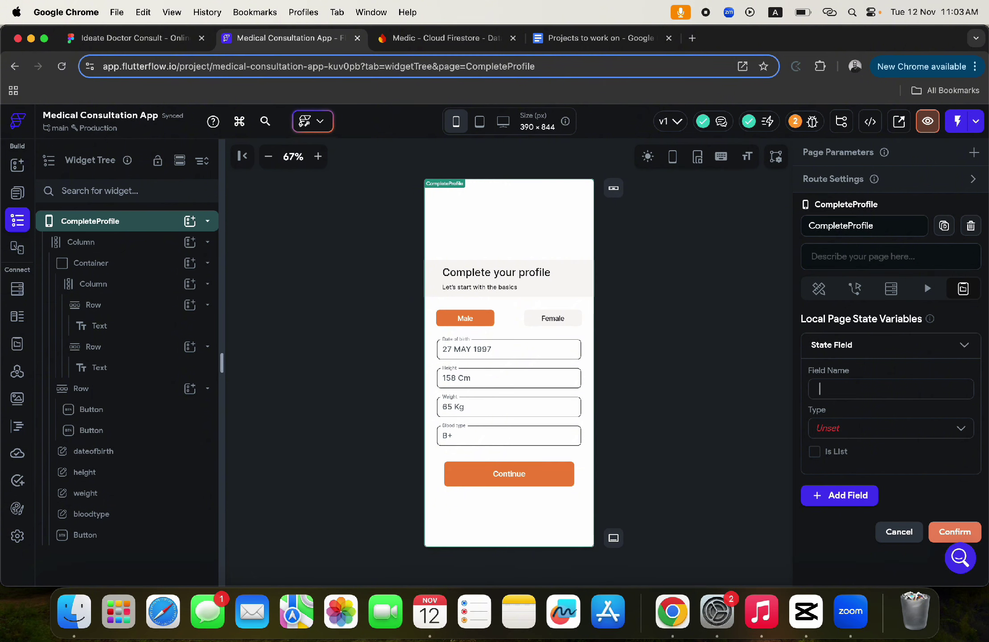
text(malke)
click(843, 429)
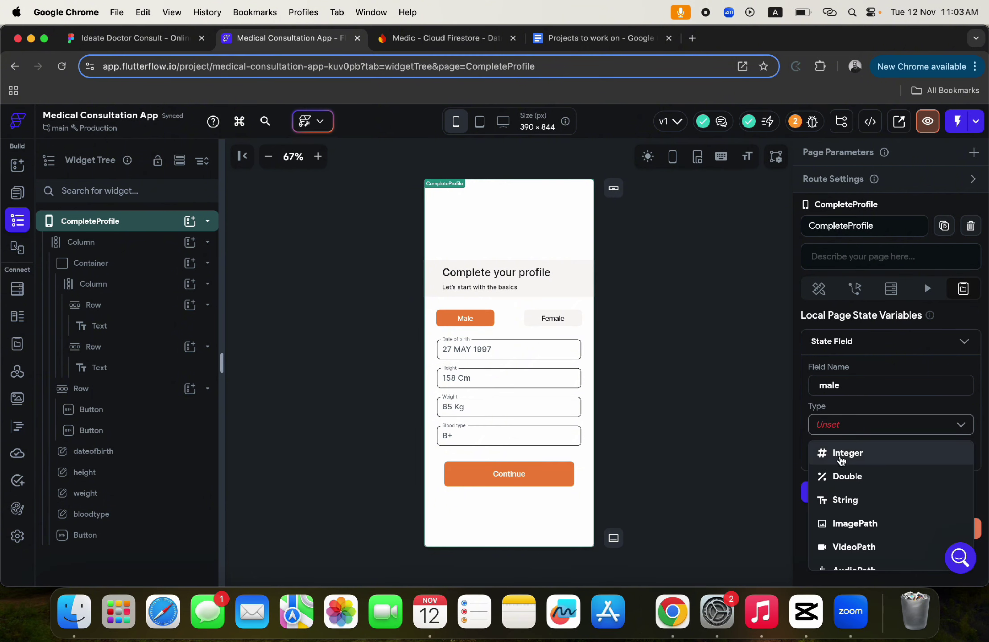
scroll(847, 513, down, 3)
scroll(849, 507, up, 3)
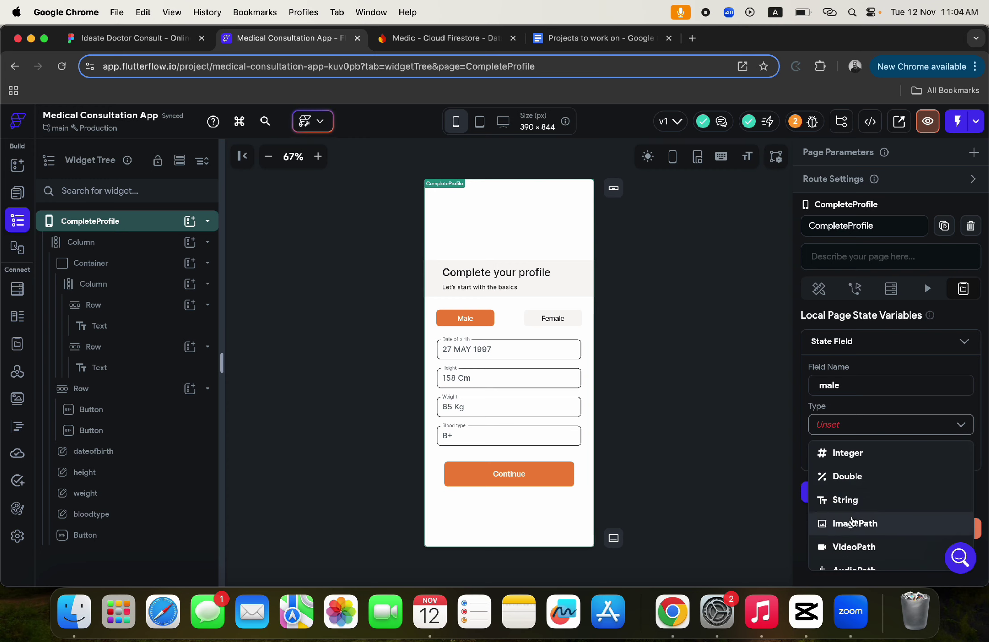
scroll(845, 527, down, 2)
click(848, 532)
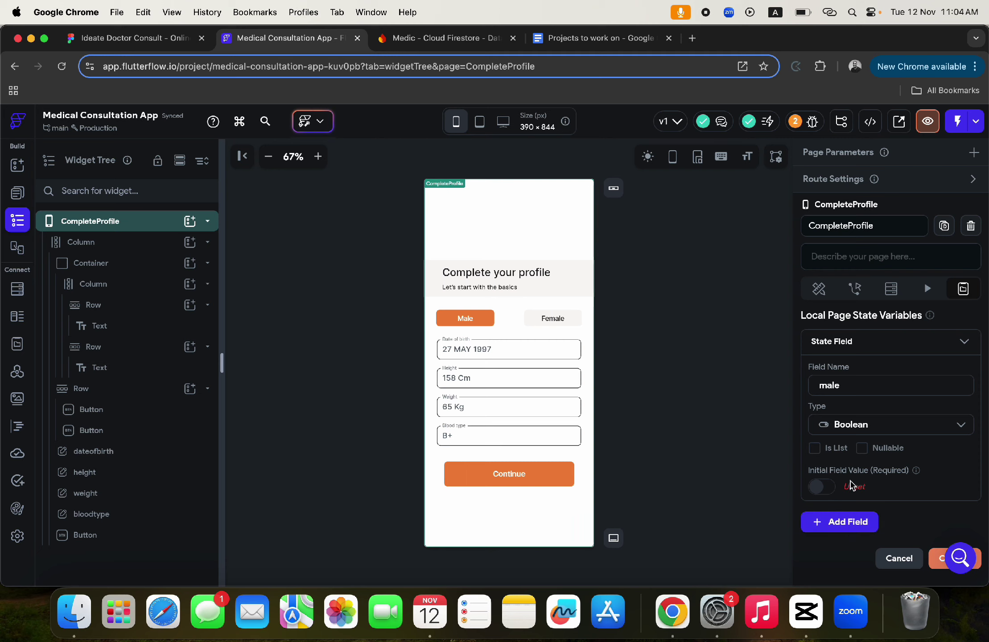
click(829, 491)
click(825, 493)
Add a second Boolean page state variable 'female' and confirm both.
click(848, 522)
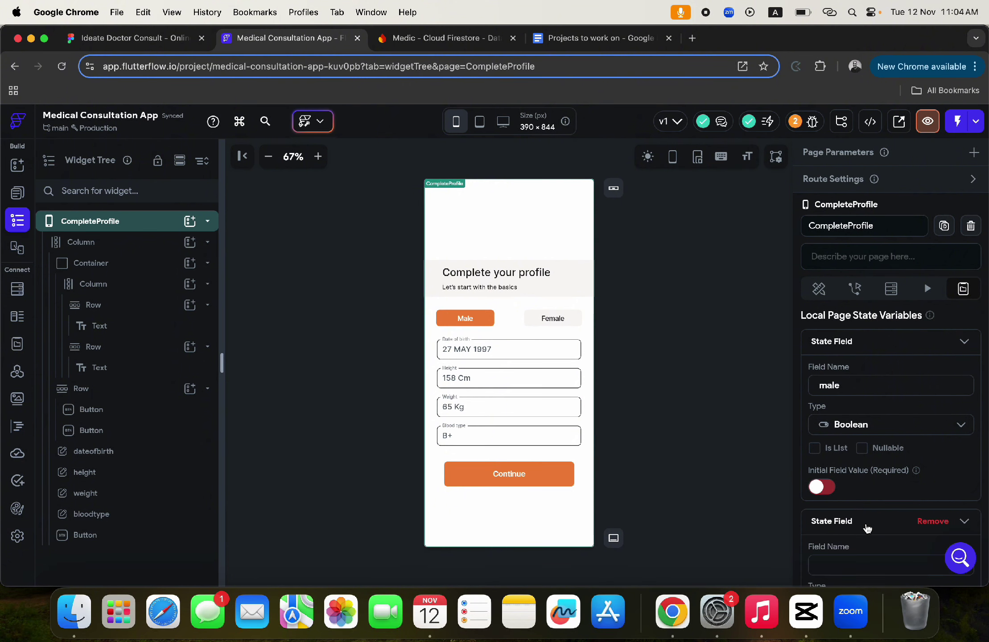
scroll(868, 526, down, 2)
click(832, 478)
text(female)
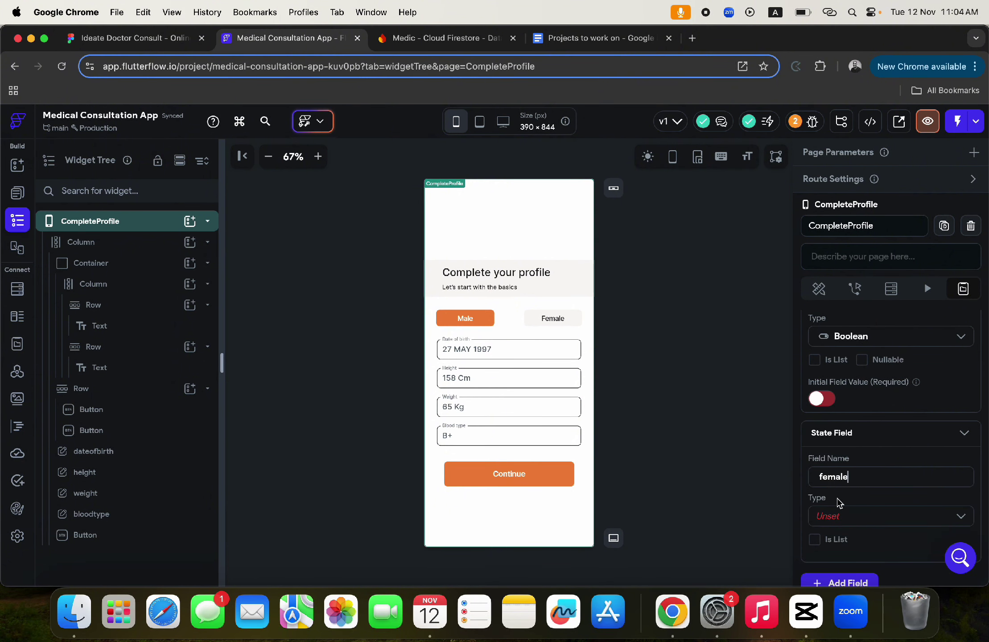
click(841, 516)
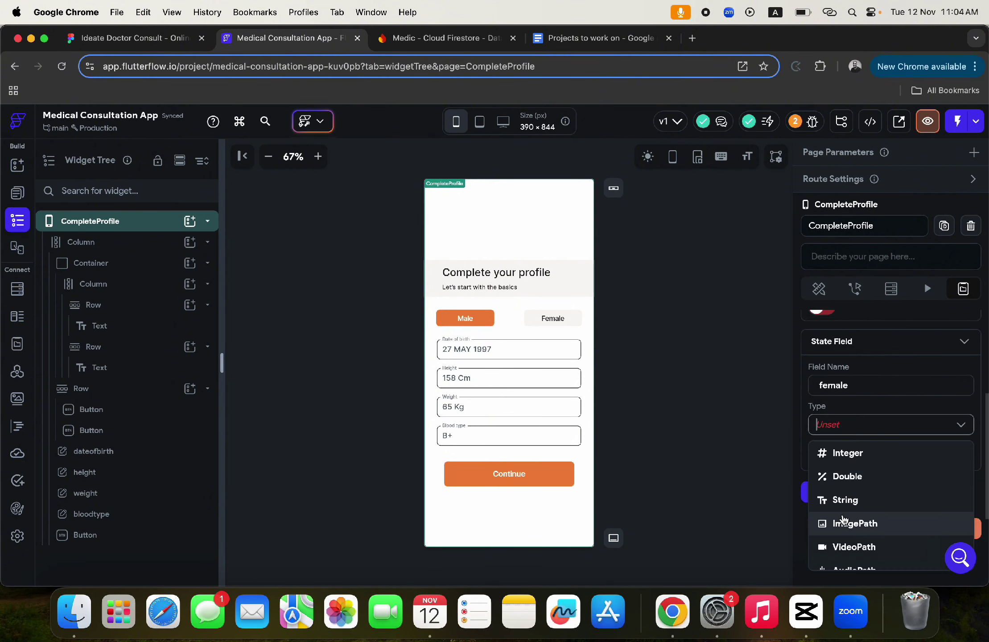
scroll(848, 526, down, 2)
click(848, 534)
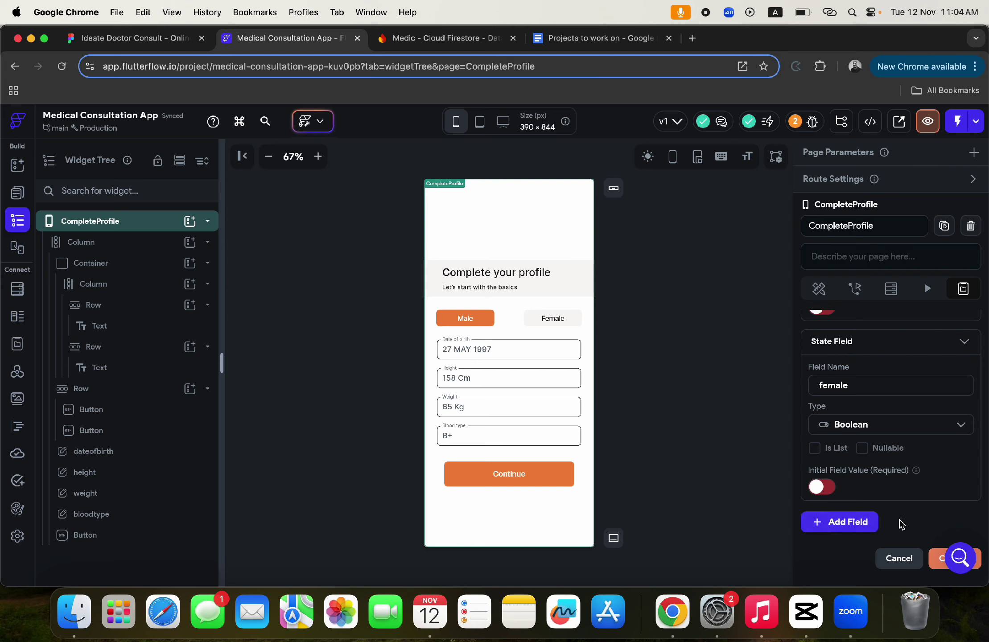
click(939, 563)
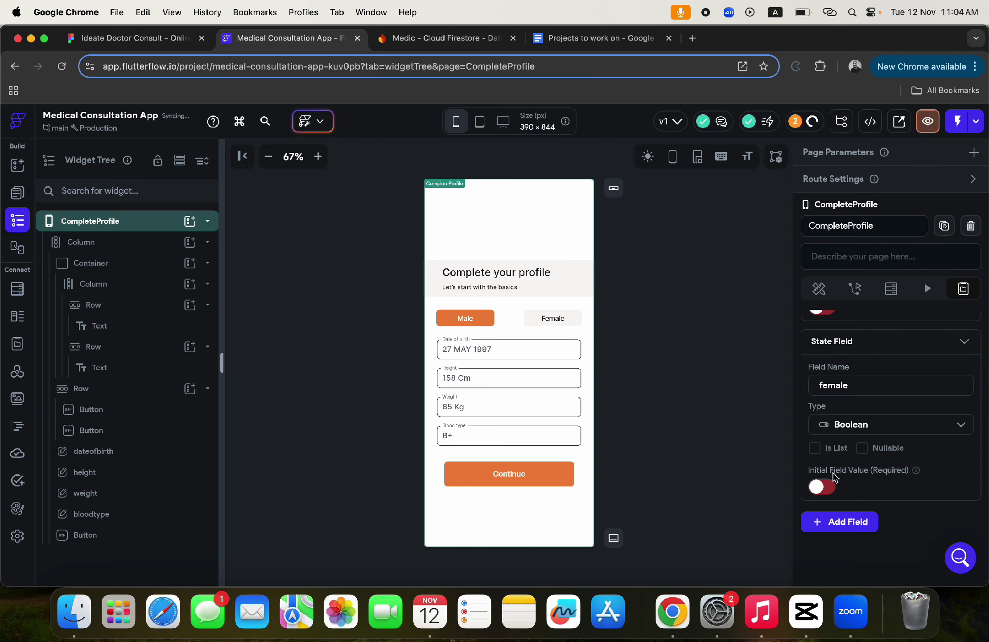
Give the Male button an Update Page State tap action setting male to True.
click(482, 319)
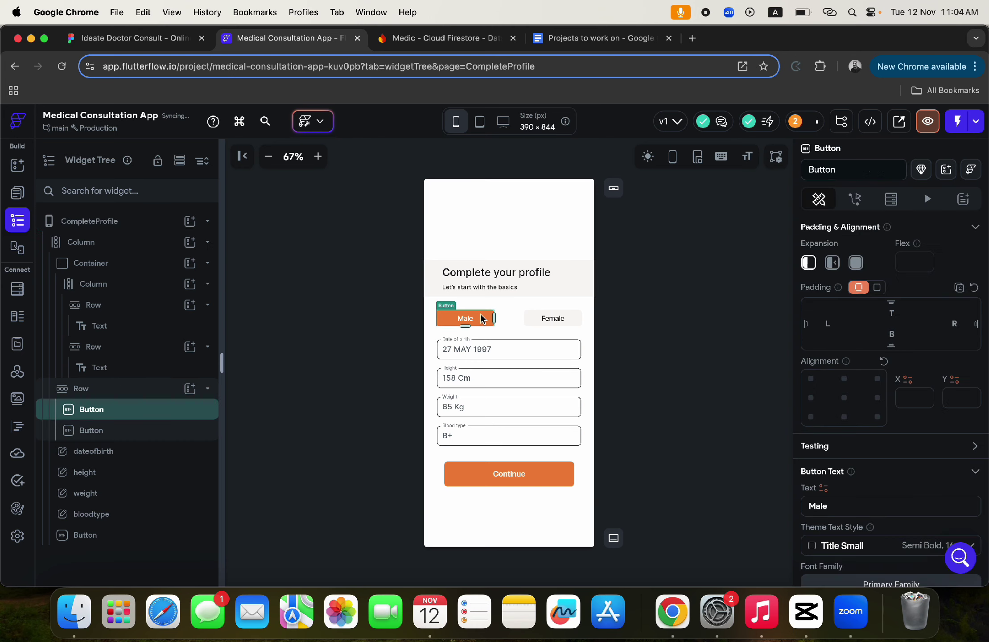
click(855, 199)
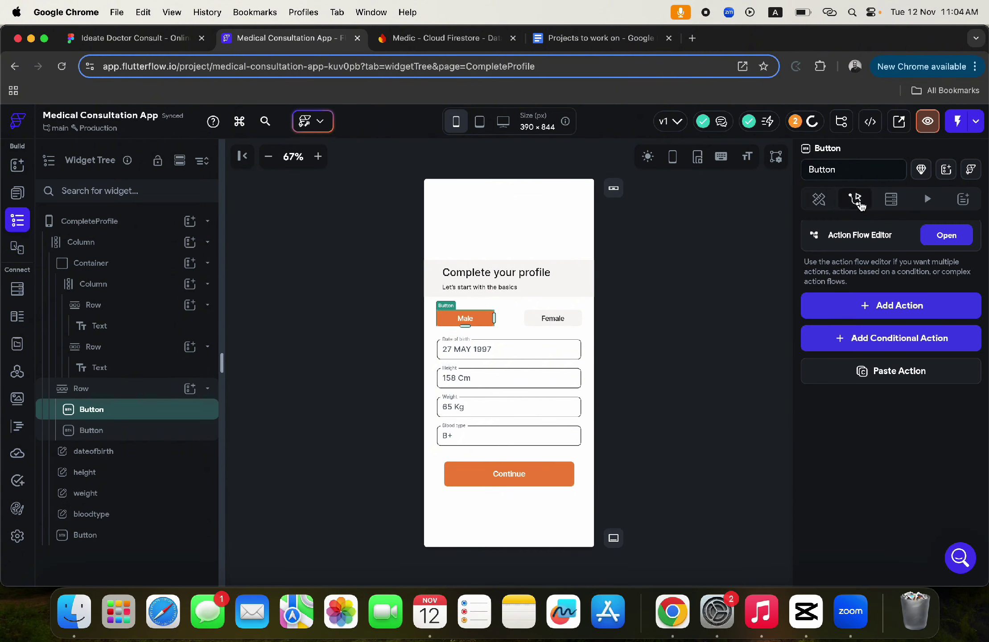
click(885, 306)
scroll(898, 324, down, 5)
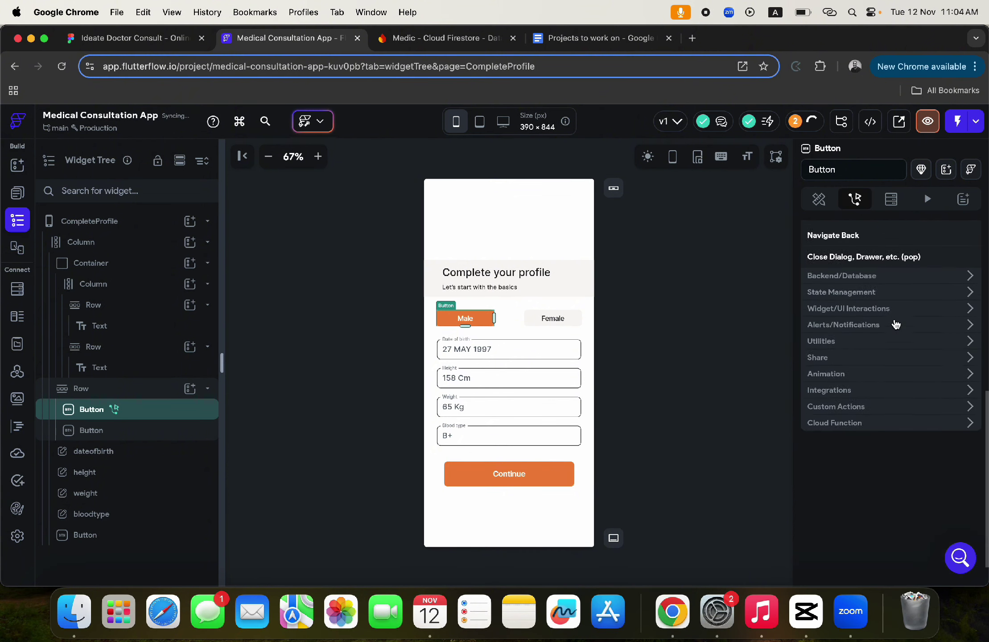
click(833, 287)
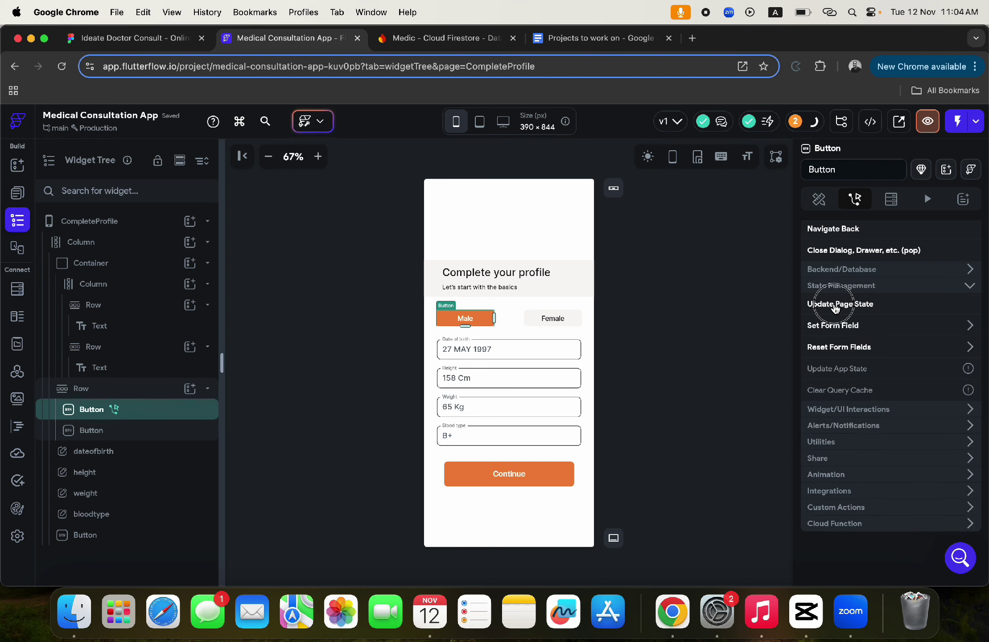
click(835, 306)
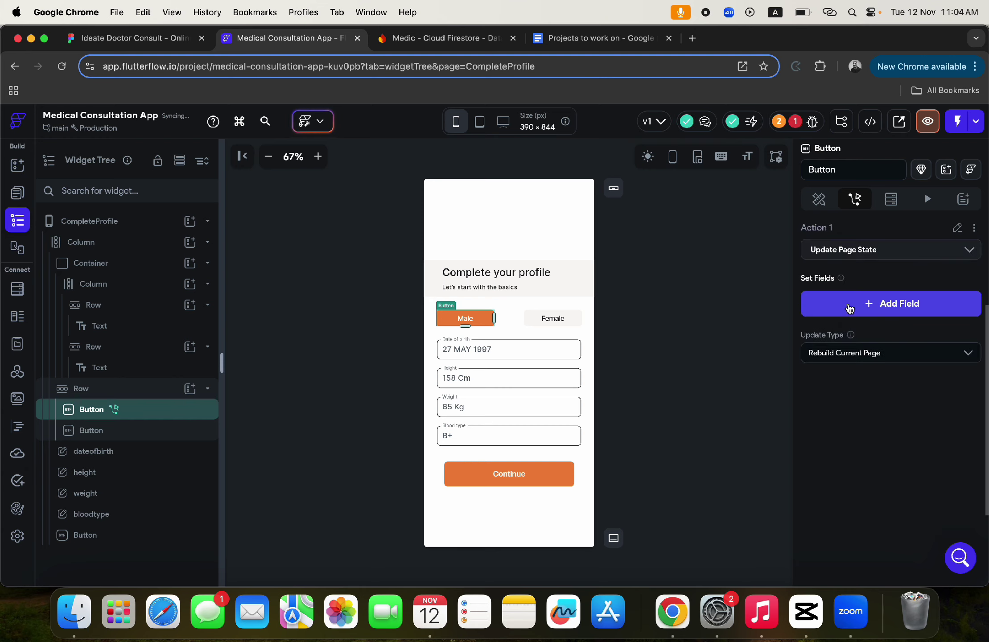
click(850, 308)
click(432, 279)
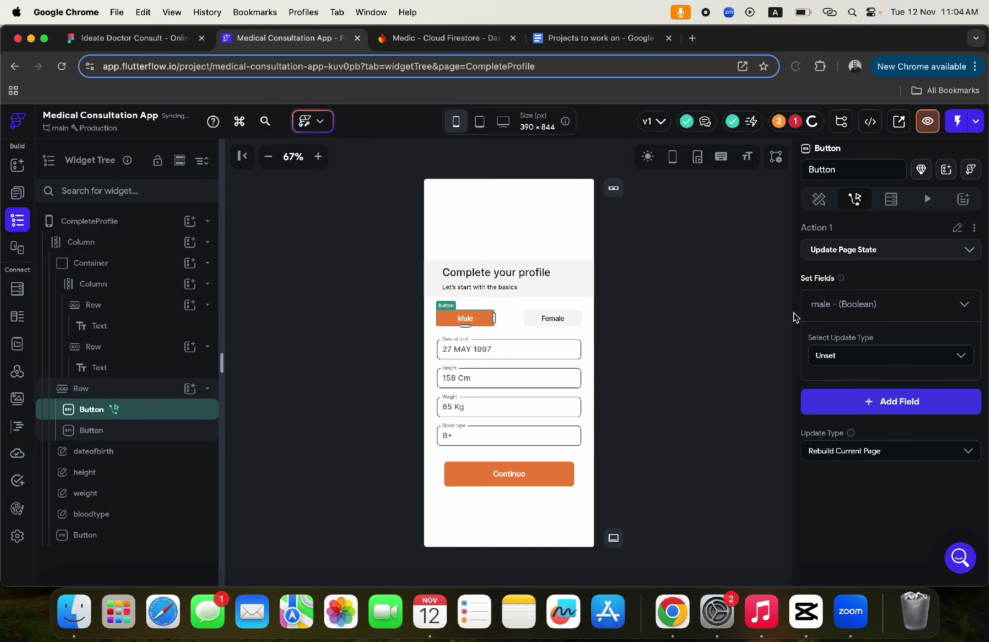
click(847, 359)
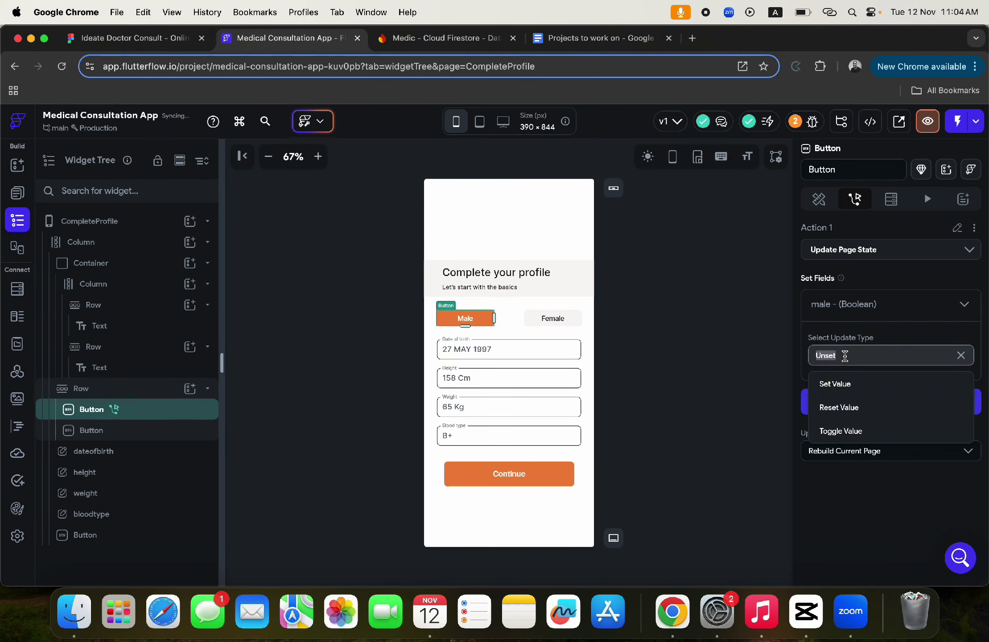
click(837, 388)
click(837, 396)
click(832, 426)
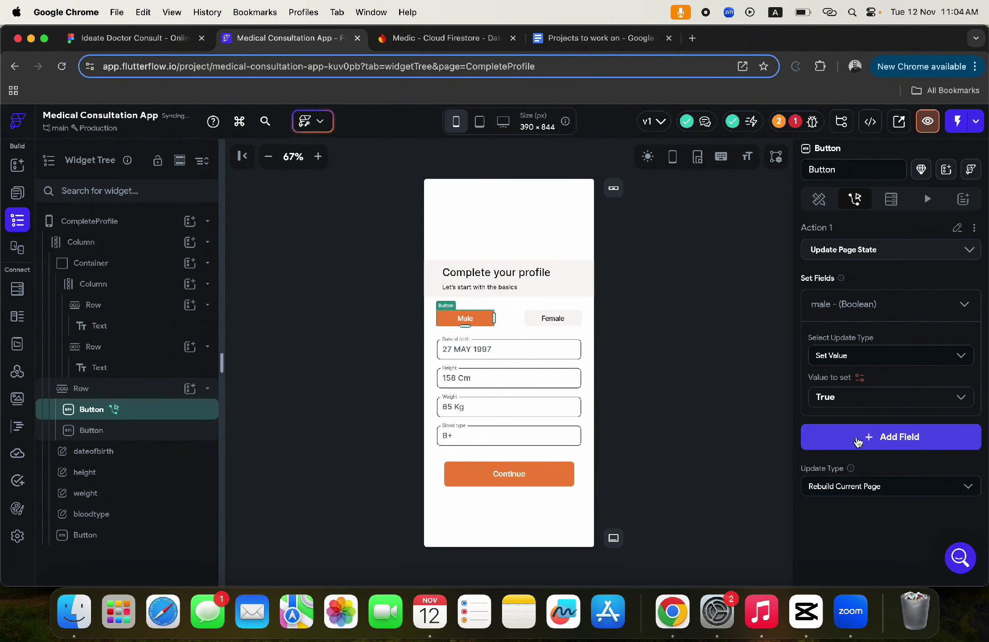
Add female = False to that update, copy the action, and select the Female button.
click(857, 442)
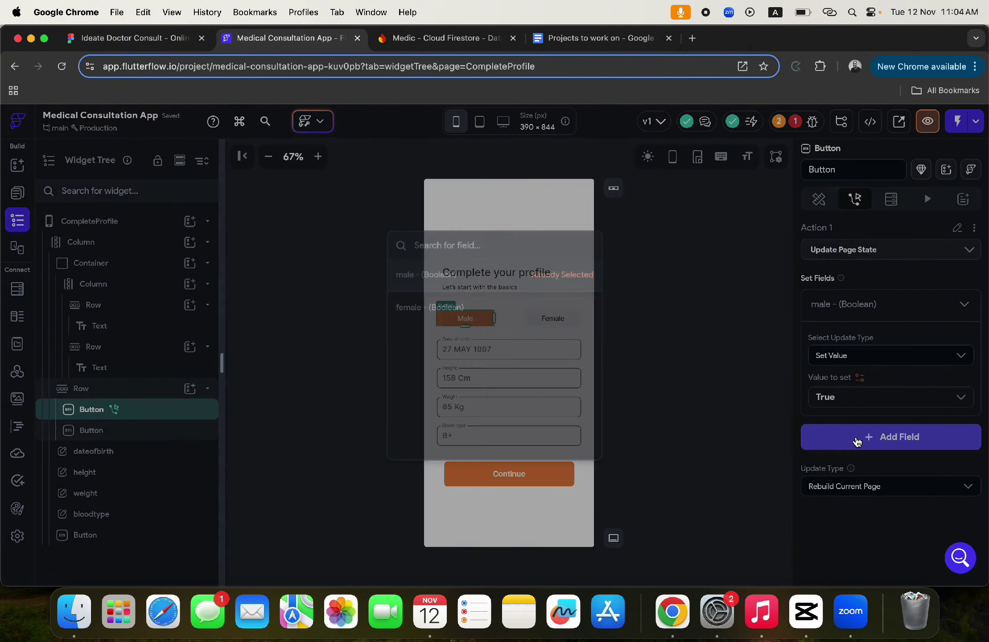
click(480, 312)
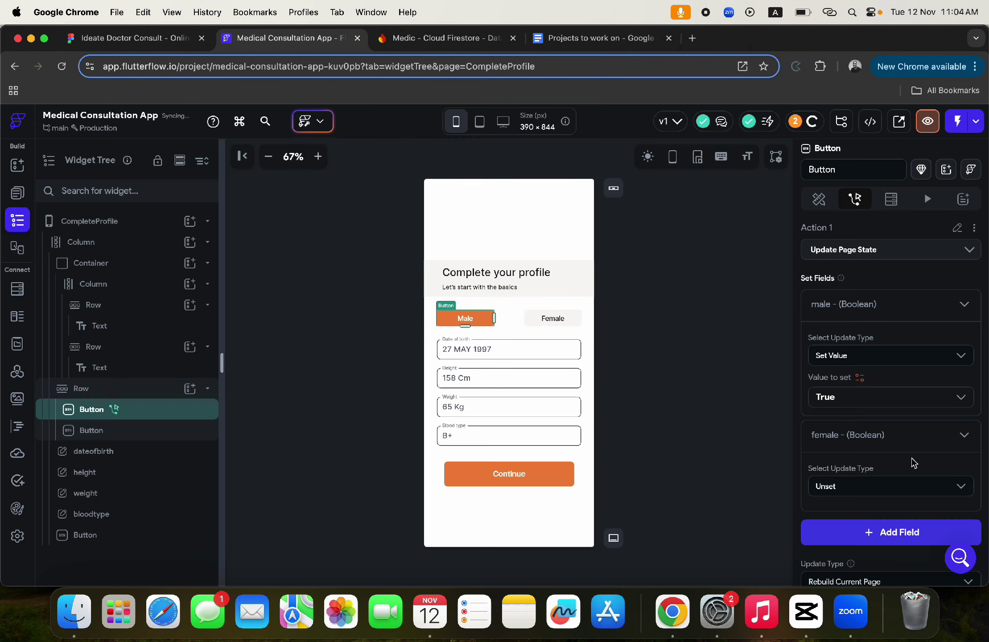
click(850, 486)
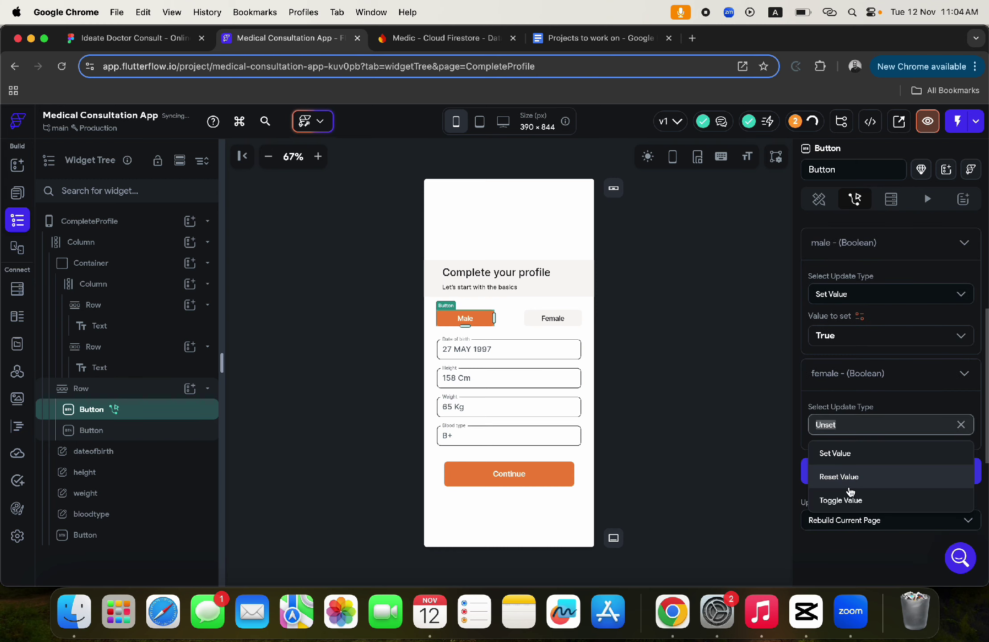
click(836, 454)
scroll(887, 311, up, 5)
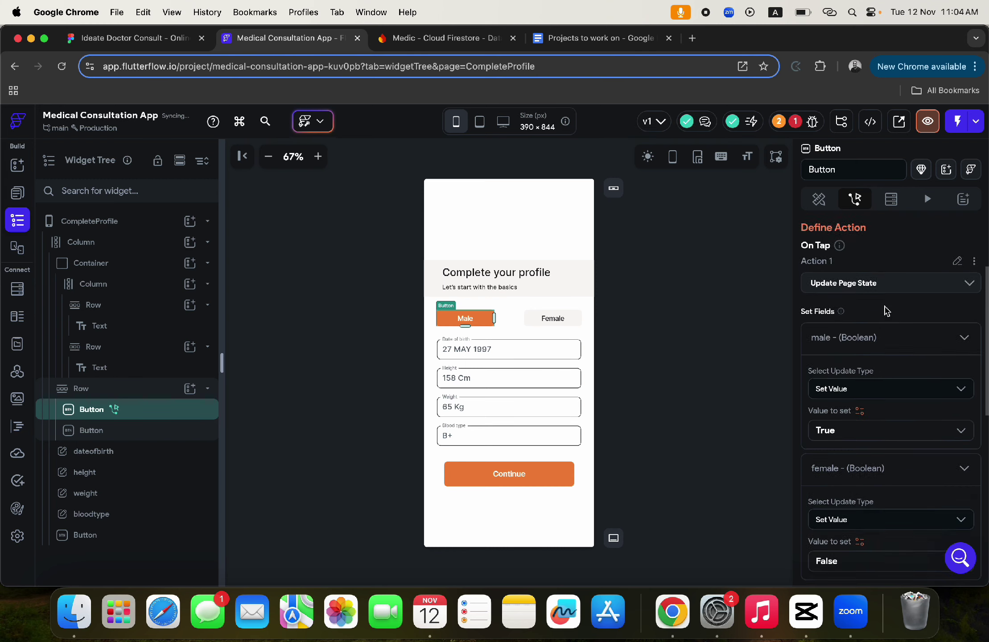
click(975, 336)
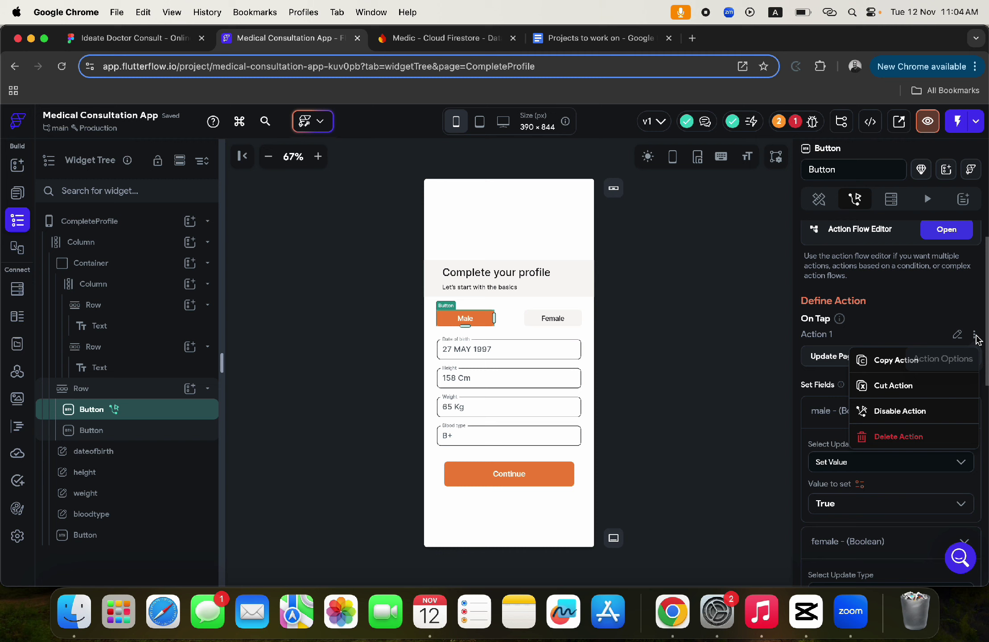
click(917, 360)
click(537, 323)
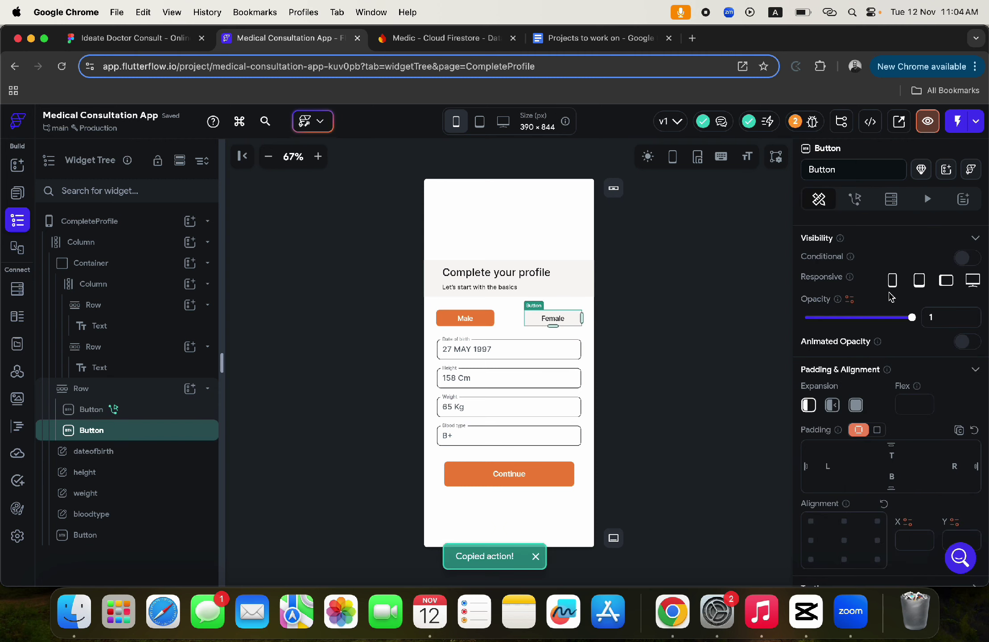
Paste the copied action onto the Female button, setting male to False and female to True.
click(855, 199)
click(907, 374)
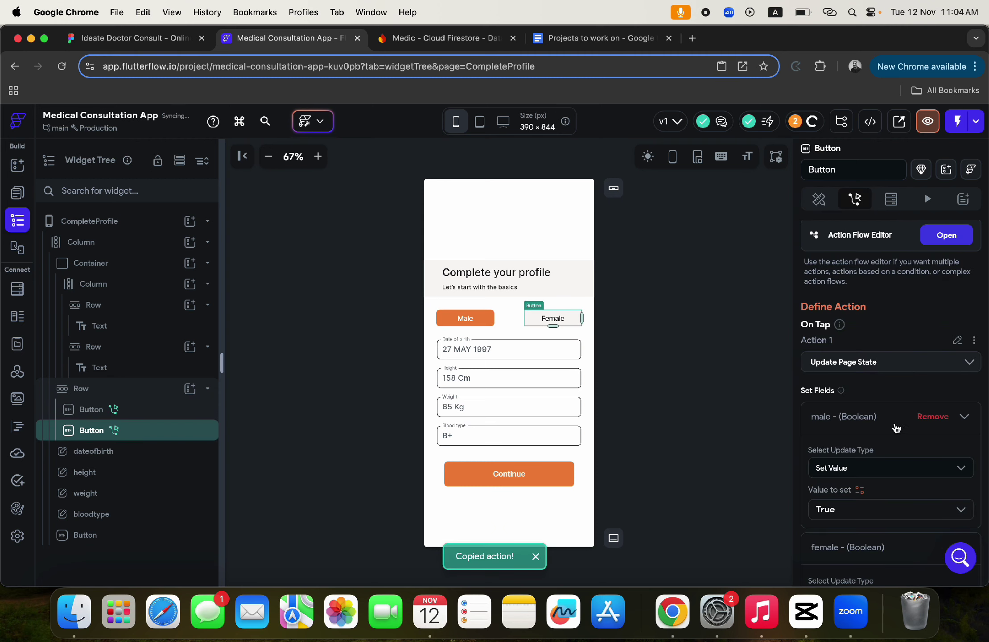
click(848, 506)
click(831, 477)
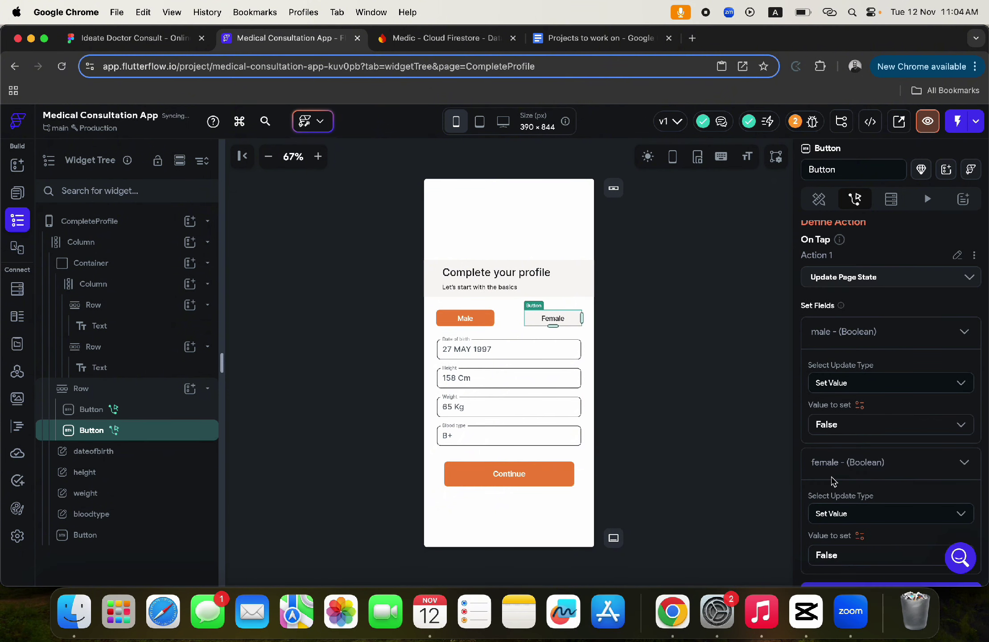
scroll(833, 481, down, 4)
click(829, 395)
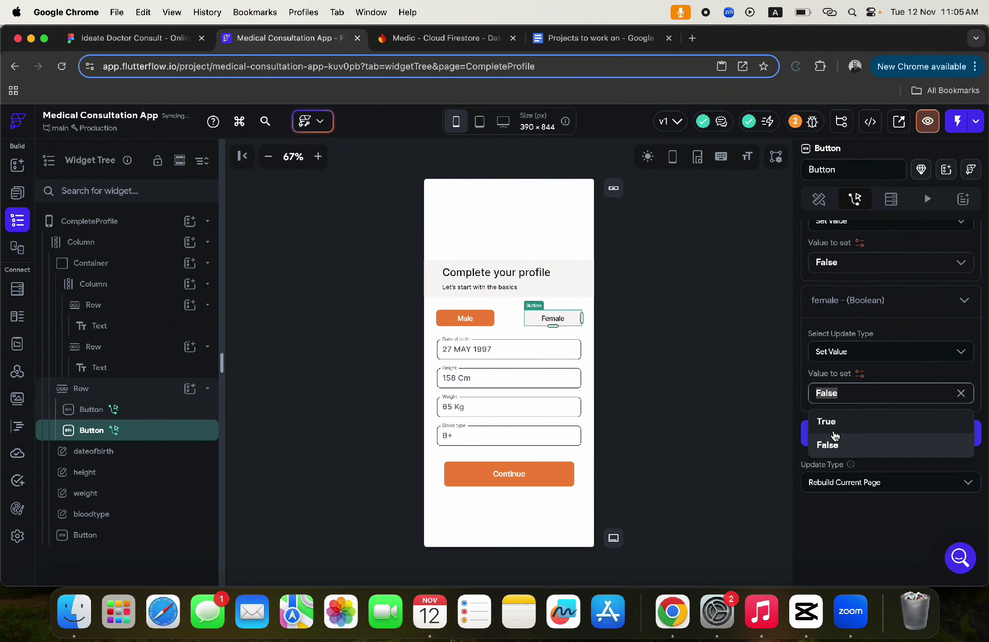
click(835, 423)
Reselect the Male button and view its styling properties.
click(820, 201)
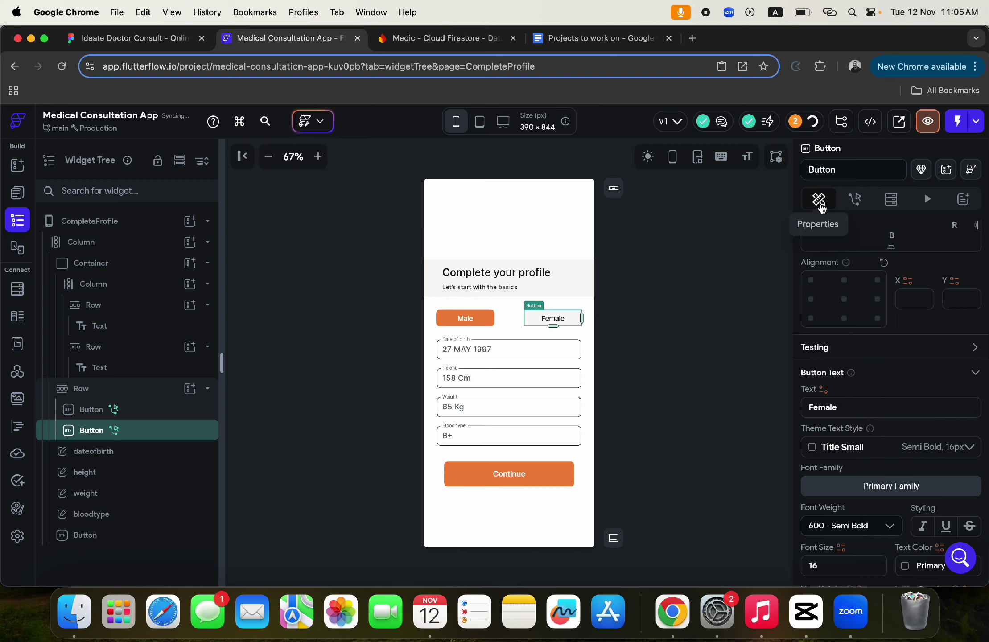
click(485, 320)
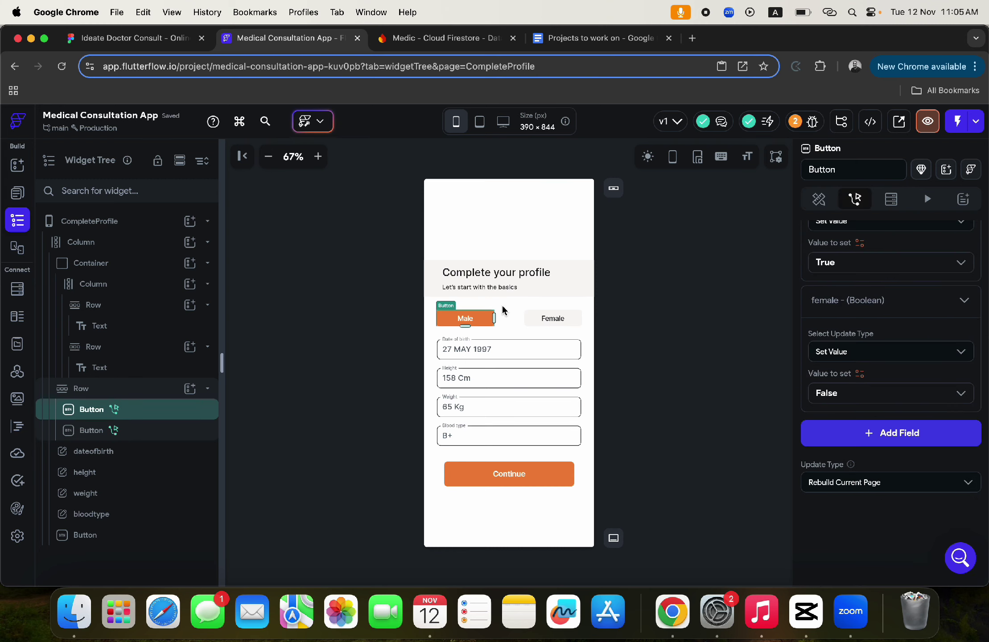
click(819, 199)
scroll(859, 396, down, 3)
scroll(859, 396, down, 2)
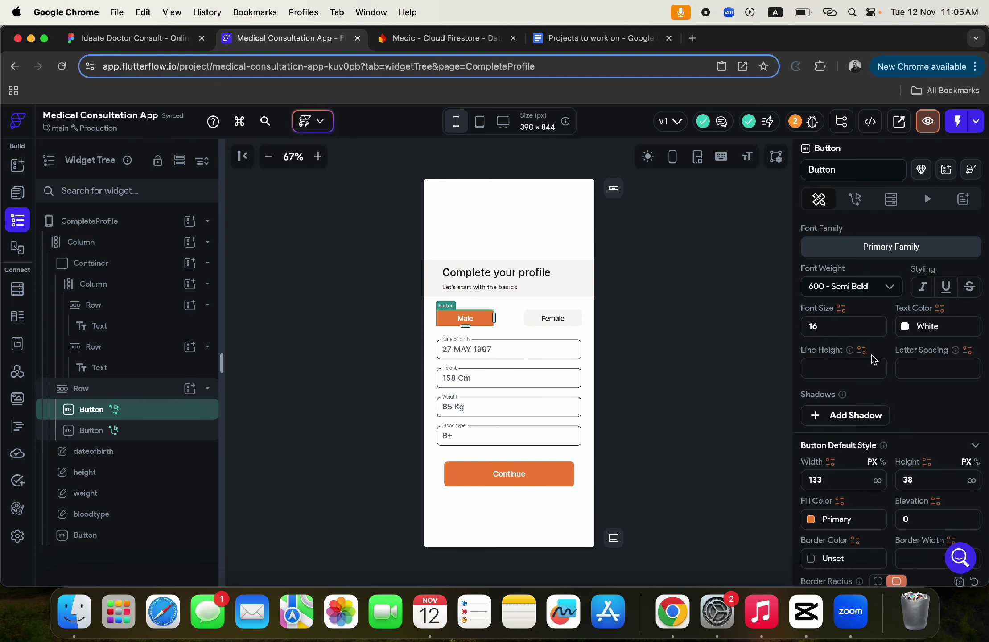
Preview CompleteProfile live in a new tab, fit the whole phone, then go back to the editor.
click(924, 123)
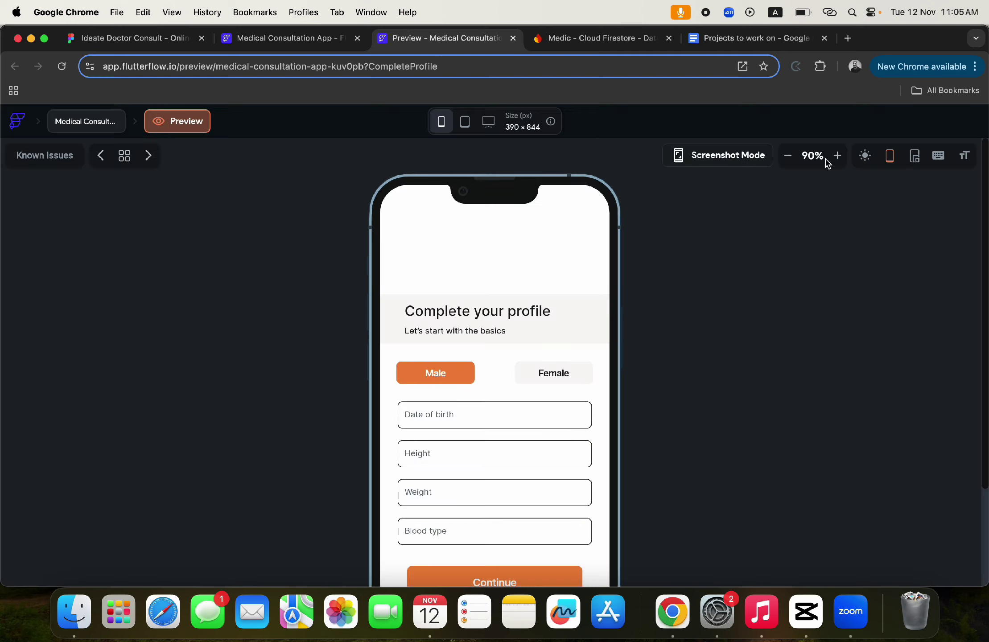
click(789, 155)
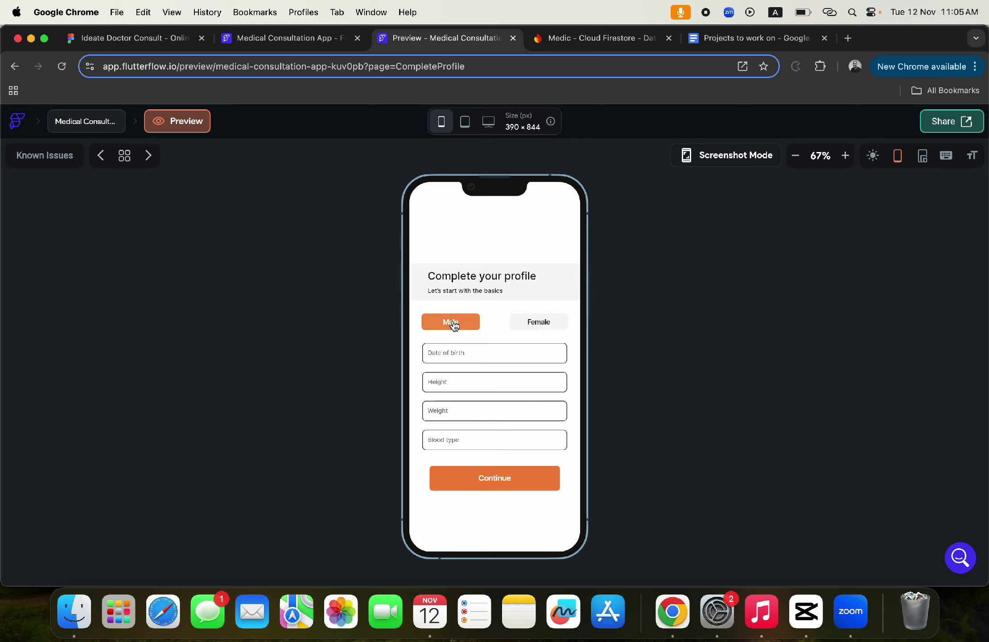
click(311, 38)
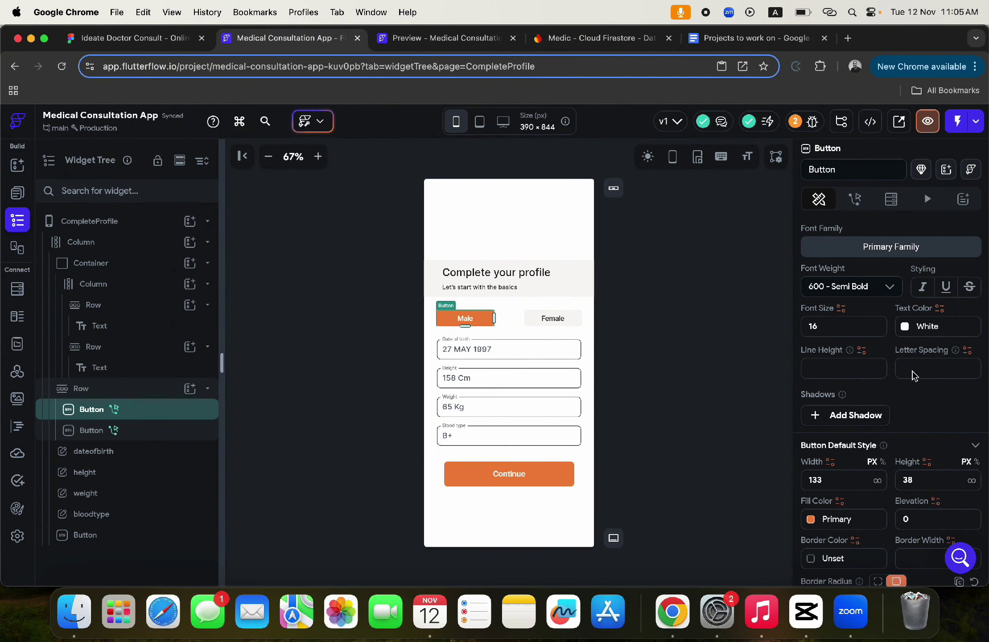
Make the Male button's fill colour a conditional value with a single condition.
click(841, 505)
scroll(666, 488, down, 3)
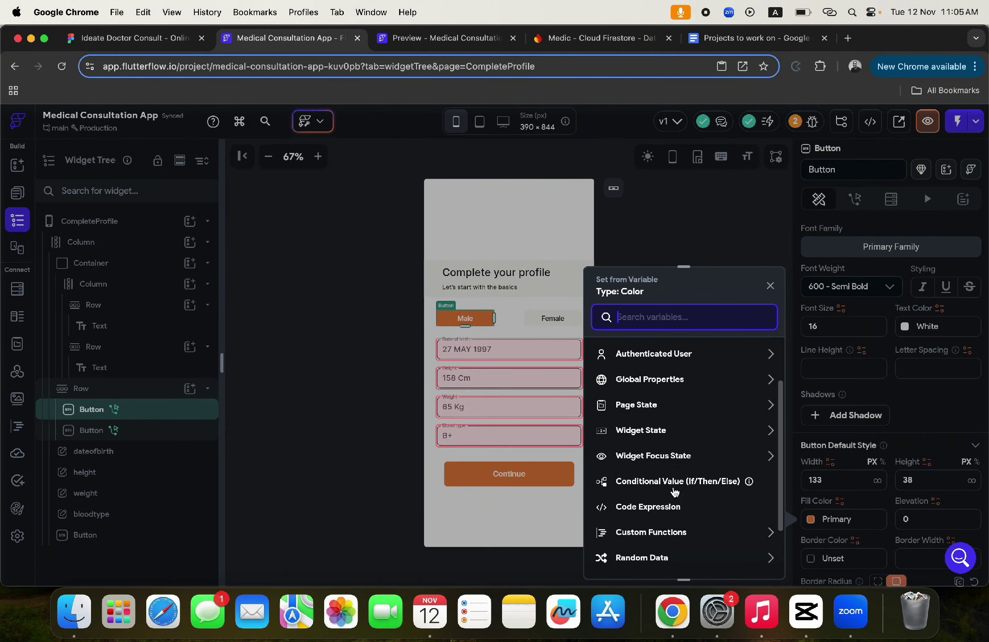
click(666, 483)
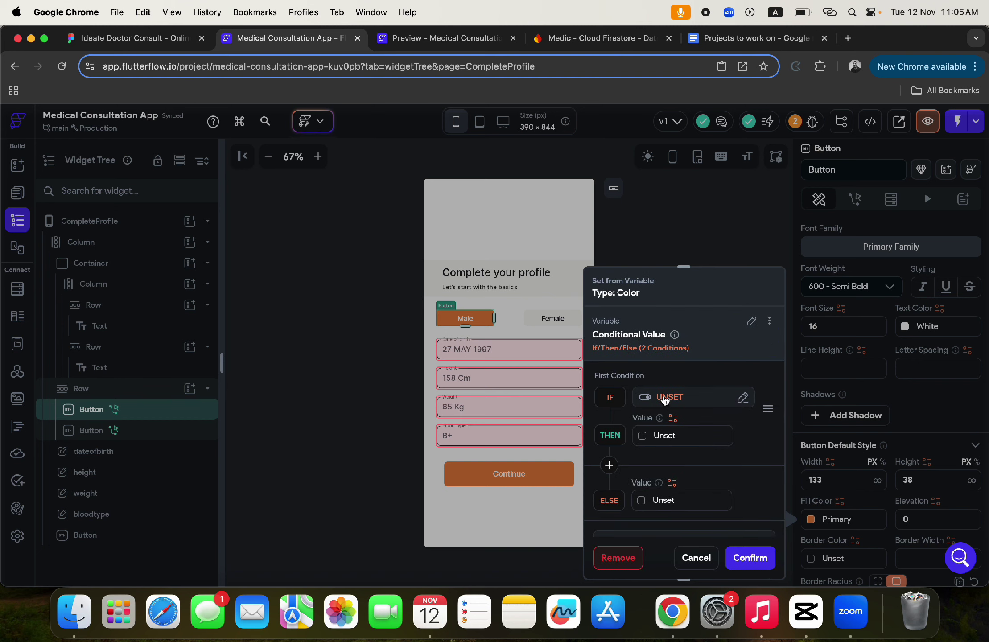
click(665, 400)
click(476, 373)
click(478, 410)
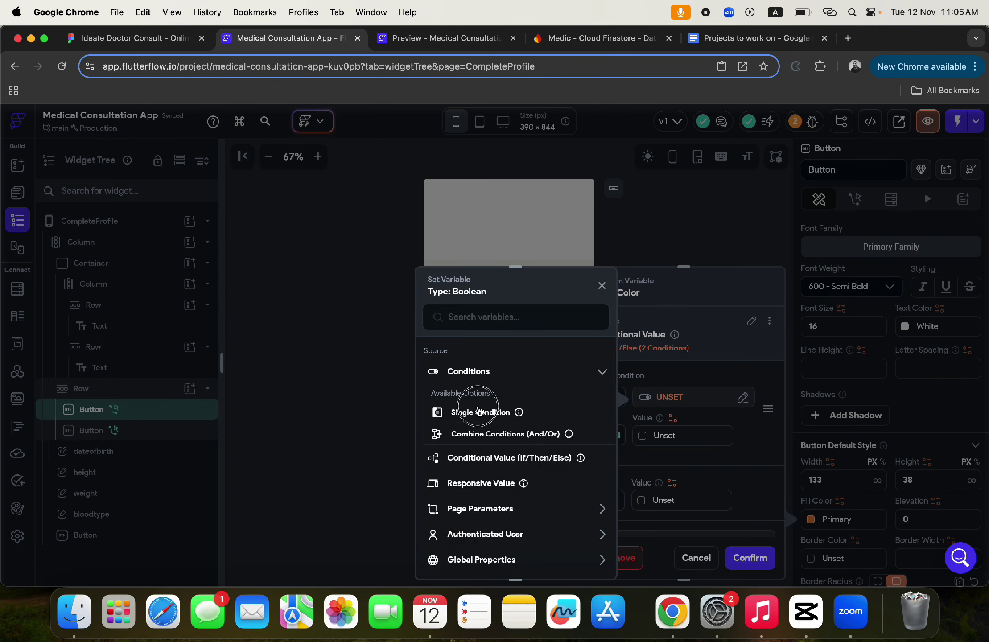
Set the condition to the male page state equal to True.
click(462, 388)
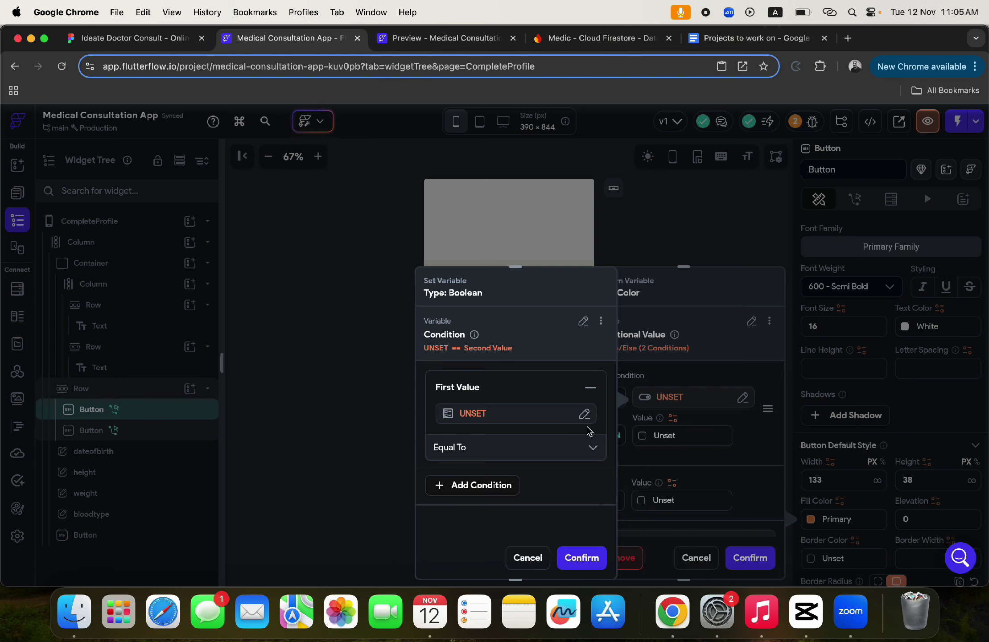
click(464, 414)
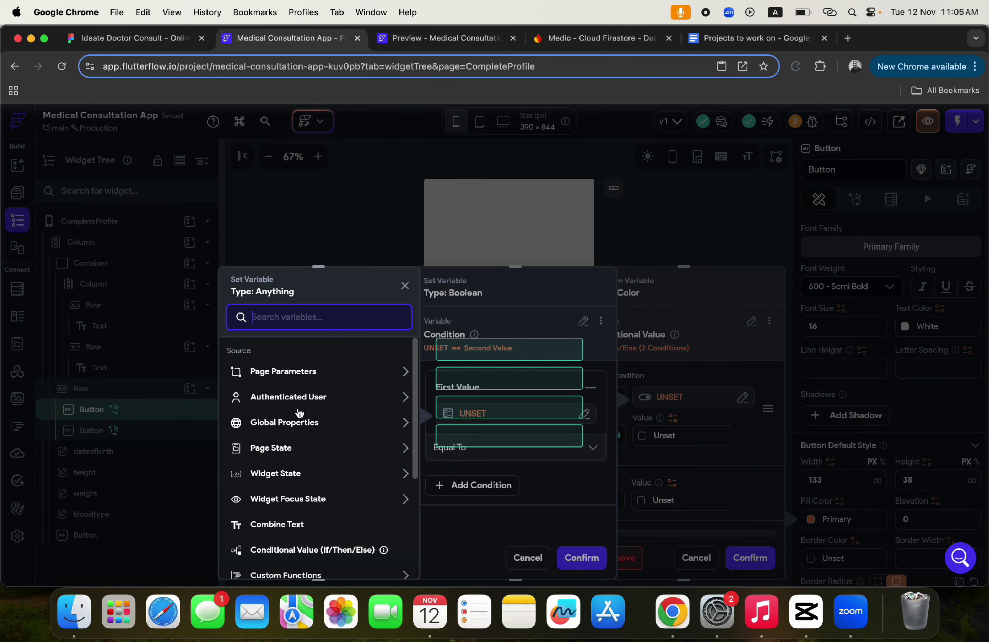
click(272, 448)
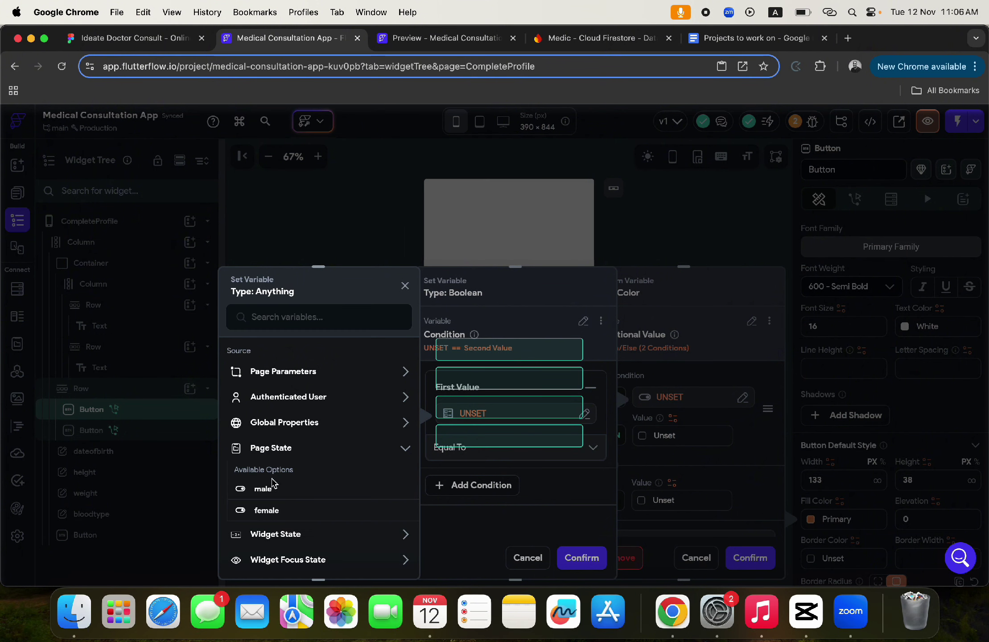
click(267, 490)
click(466, 477)
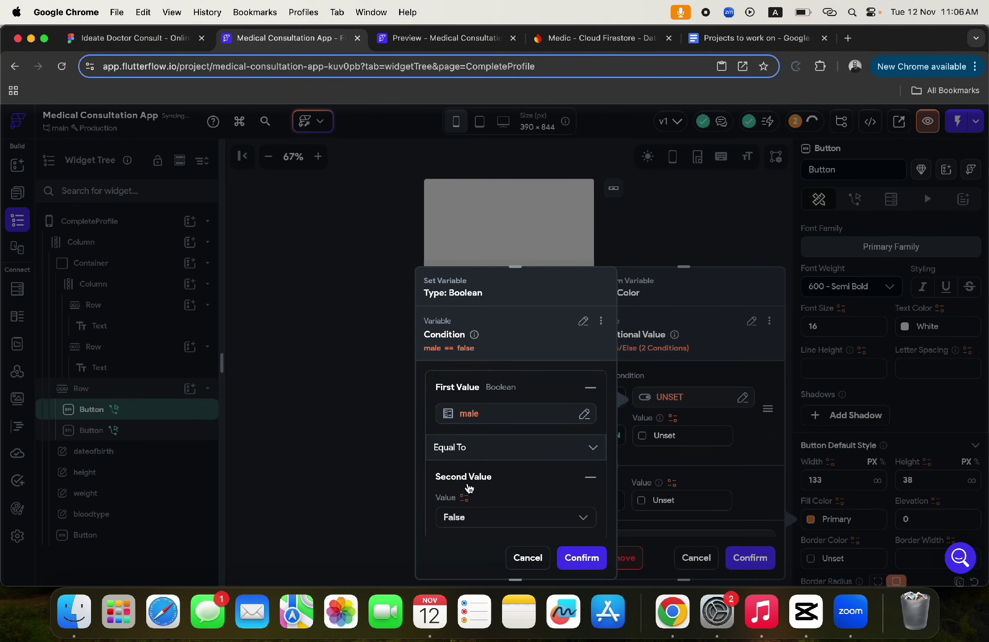
click(464, 513)
click(464, 490)
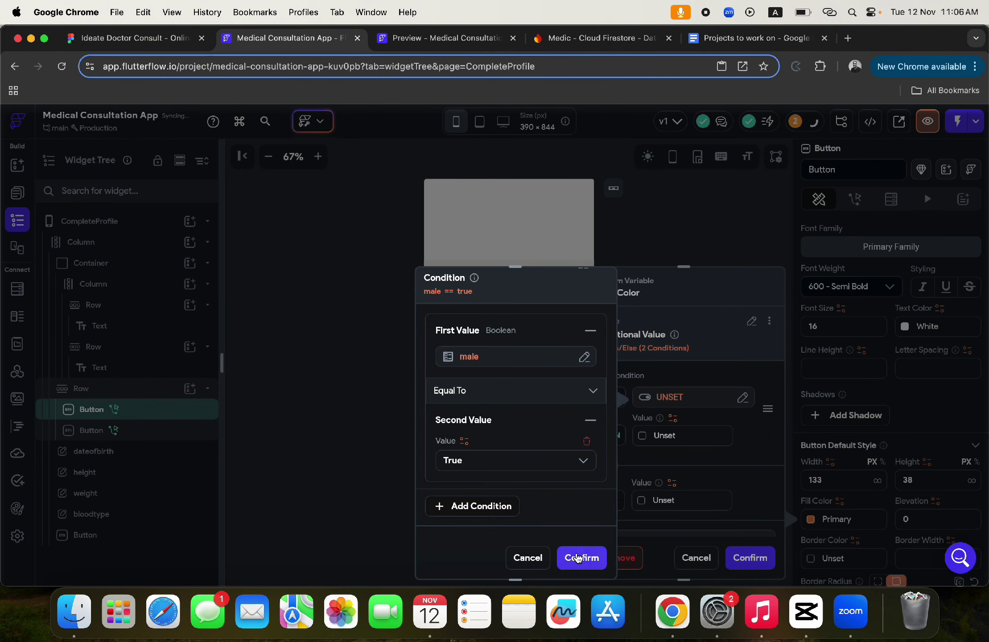
click(581, 558)
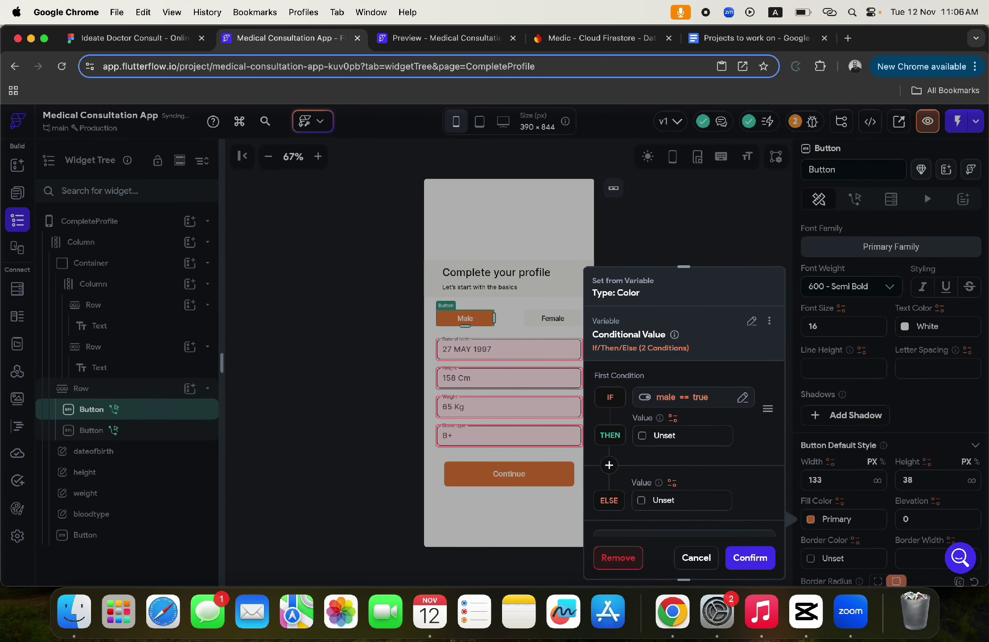
Use the Primary theme colour as the fill when male is true, and confirm.
click(647, 437)
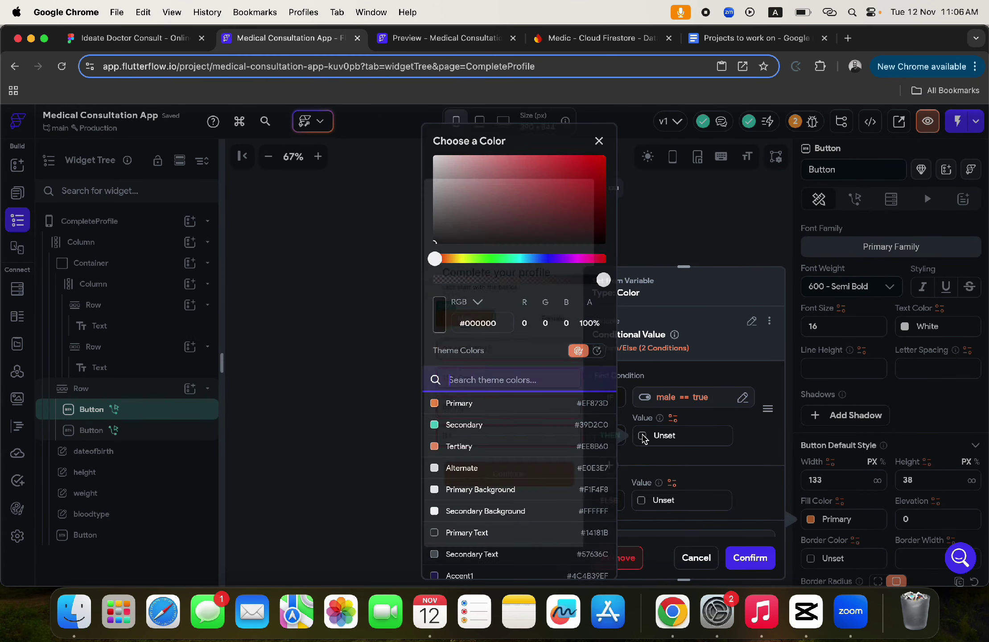
click(451, 406)
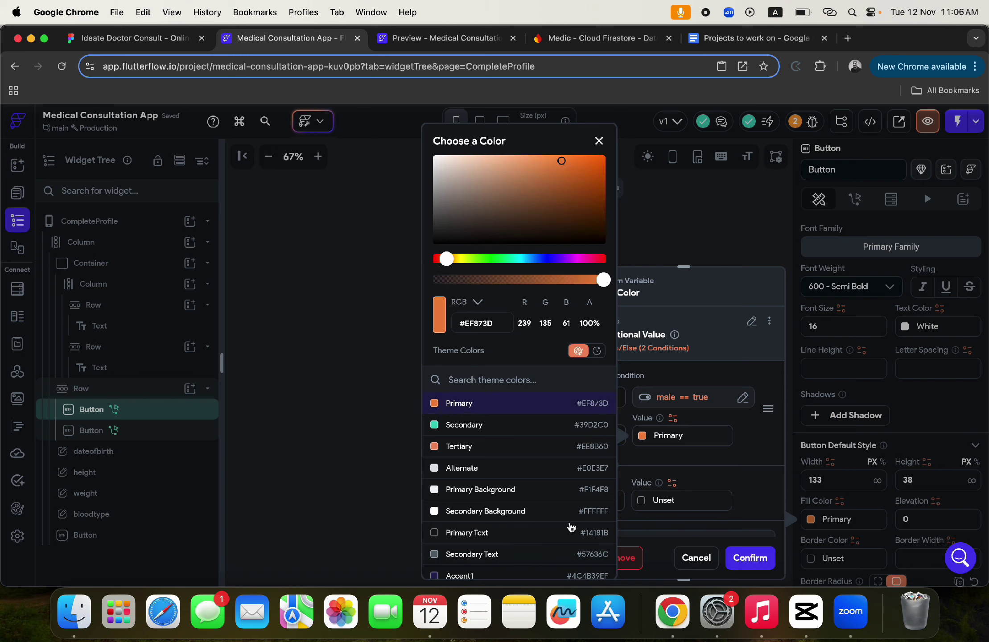
click(703, 426)
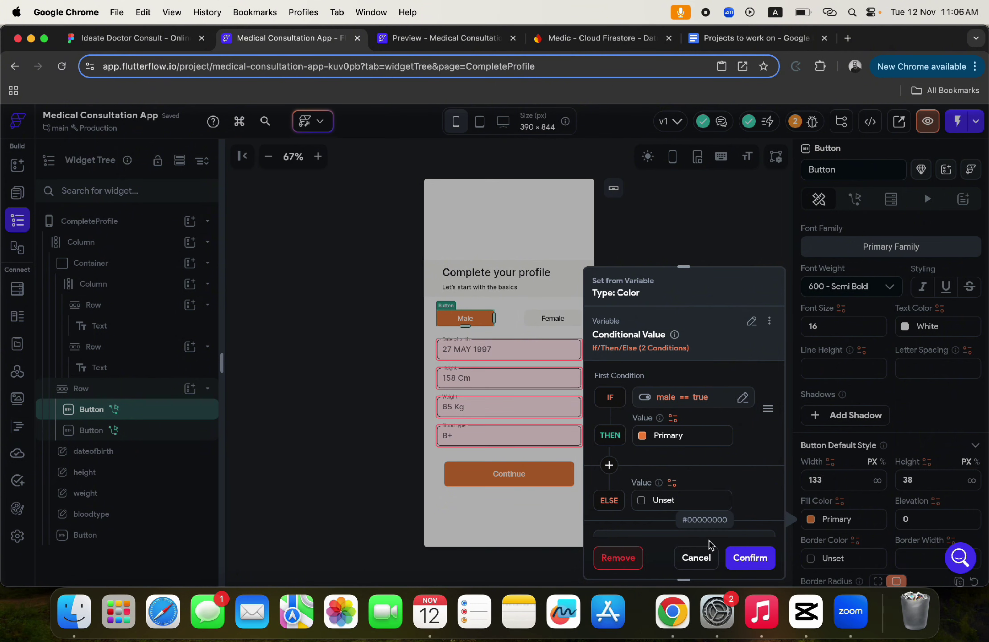
click(751, 558)
Copy the Female button's #f9f6f4 fill and paste it as Male's otherwise colour.
click(573, 318)
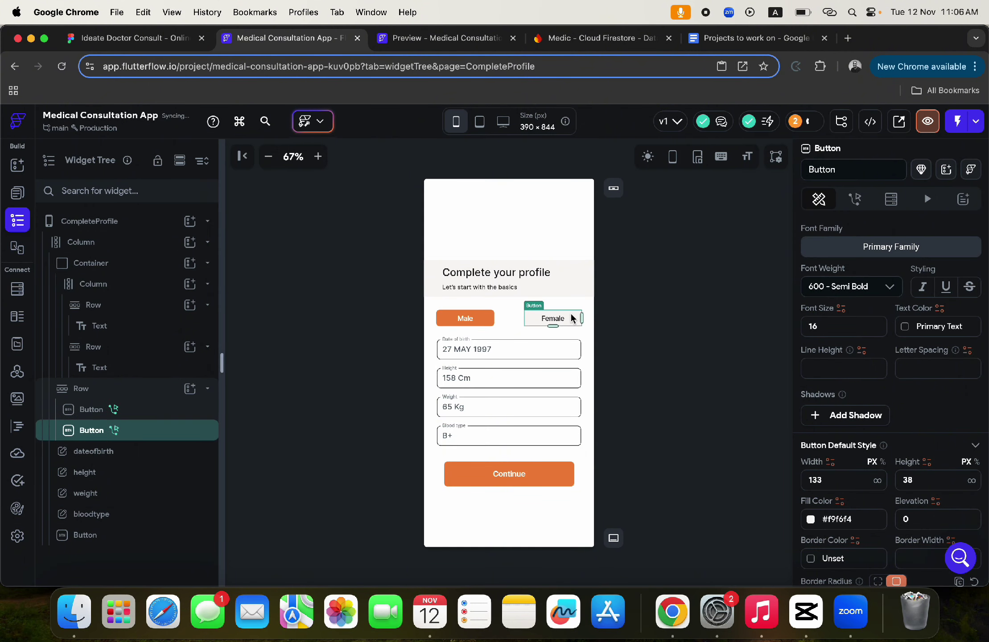
double_click(843, 519)
key(super+c)
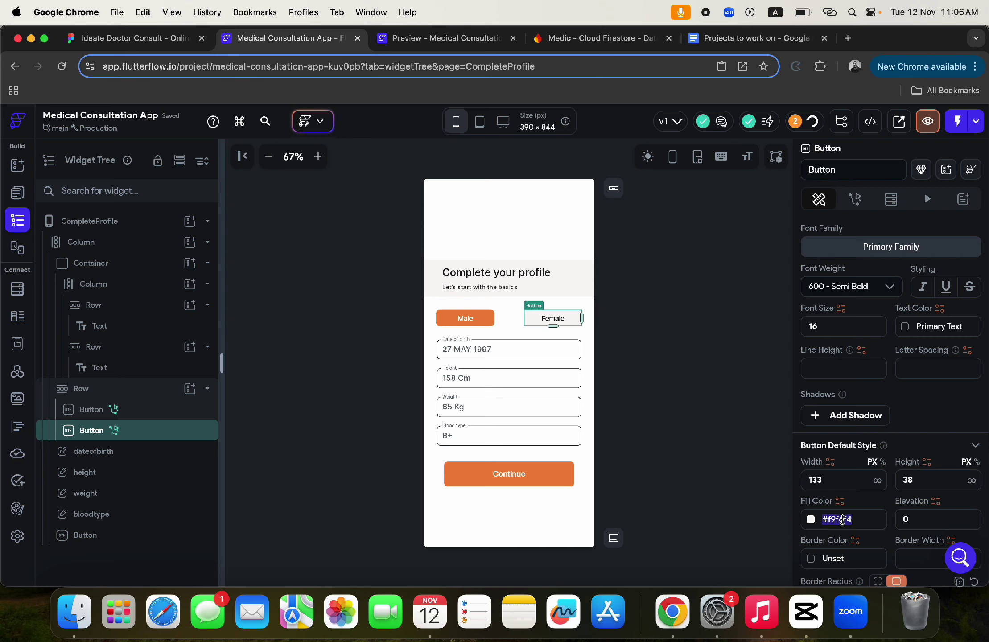
click(491, 318)
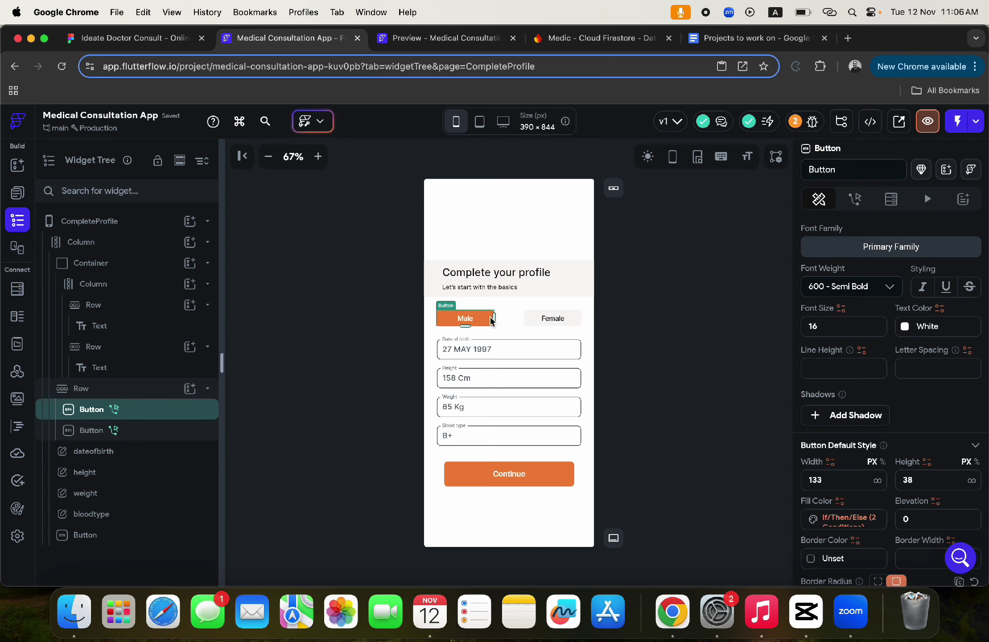
click(846, 521)
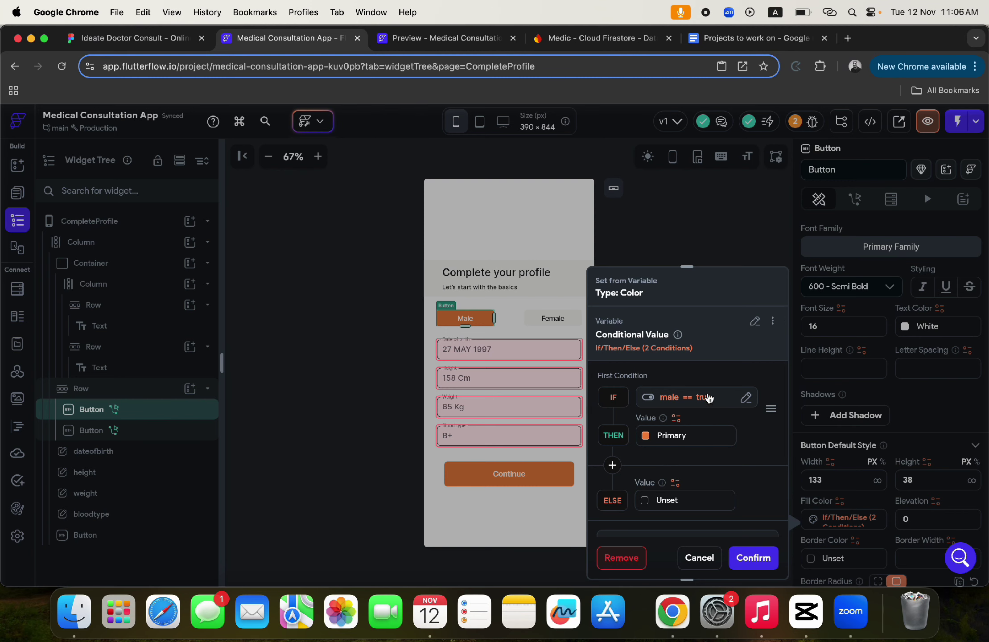
click(674, 500)
key(super+v)
click(753, 559)
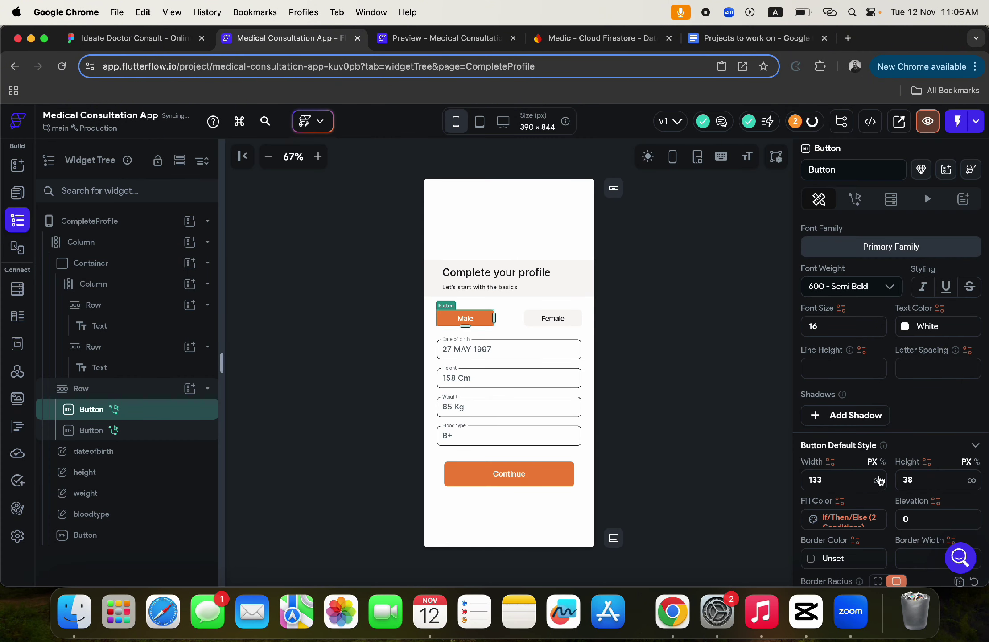
Copy the Male button's conditional fill value into its Text Color.
click(855, 519)
click(772, 322)
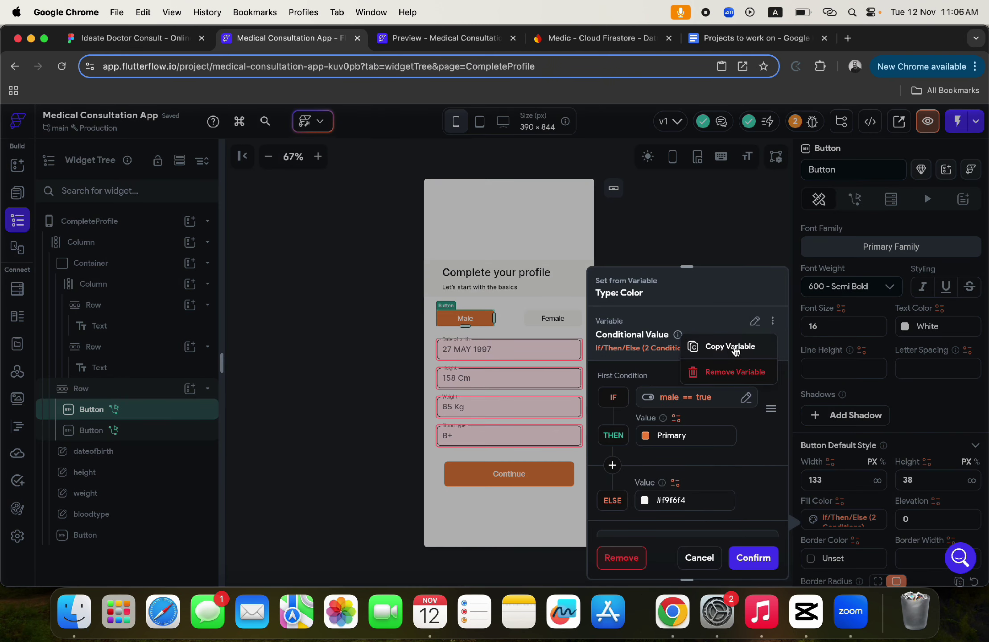
click(732, 347)
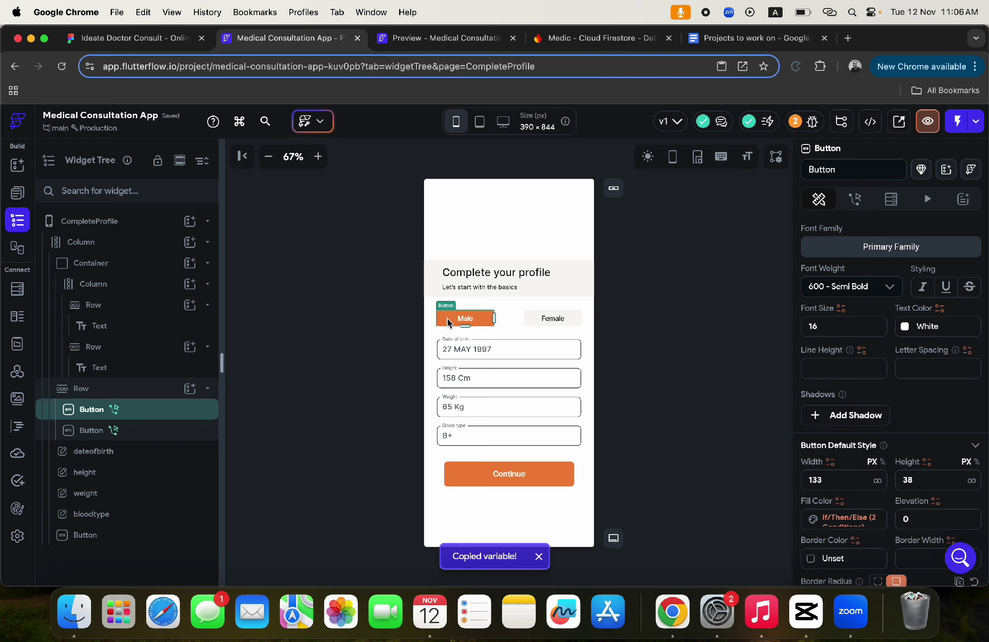
click(940, 315)
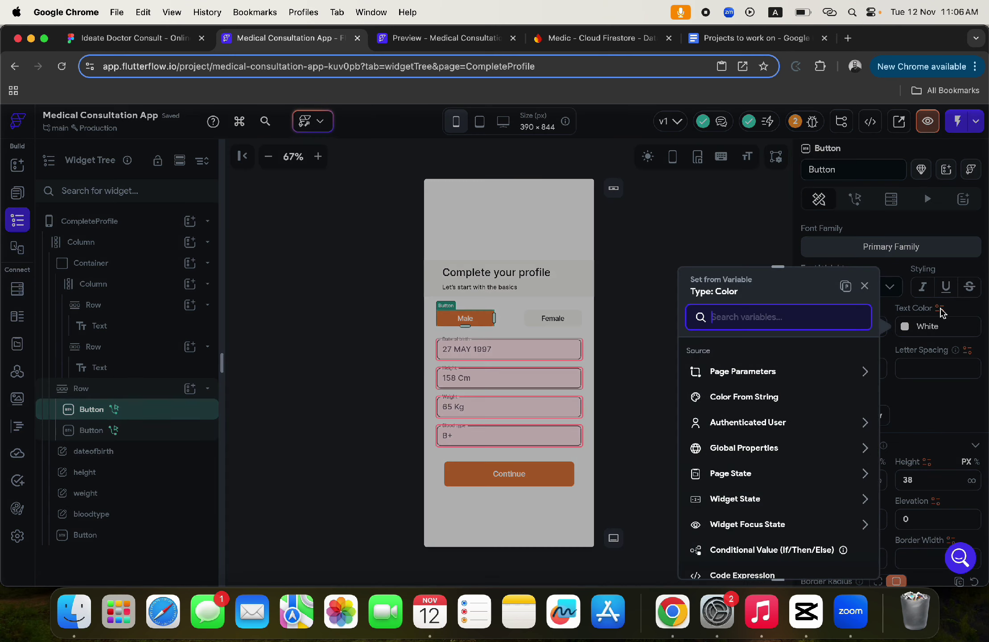
click(849, 288)
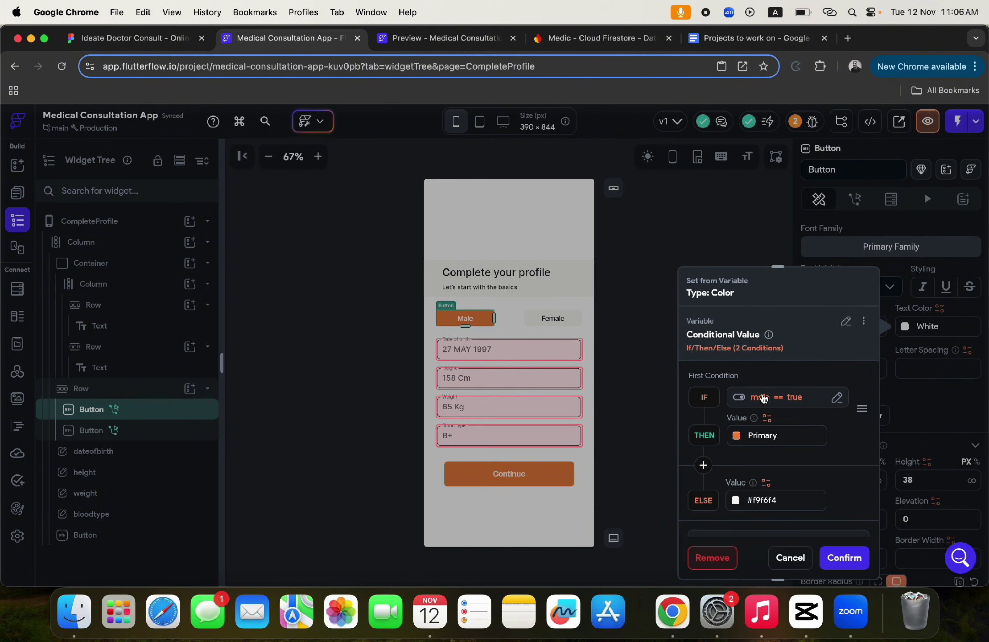
Set the text colour to Secondary Background when male is true, otherwise Primary Text.
click(737, 435)
click(562, 513)
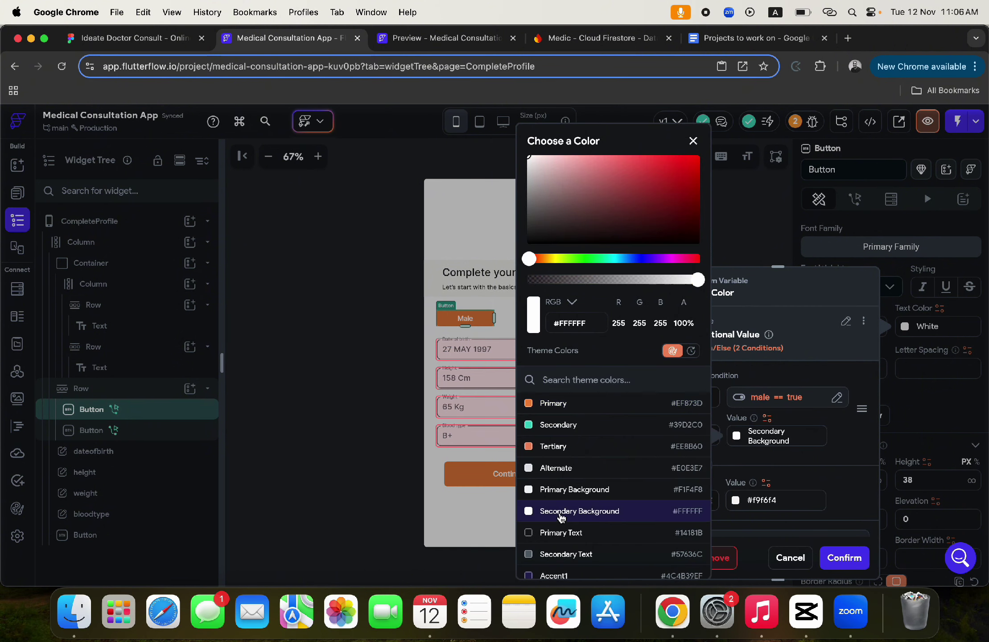
click(793, 466)
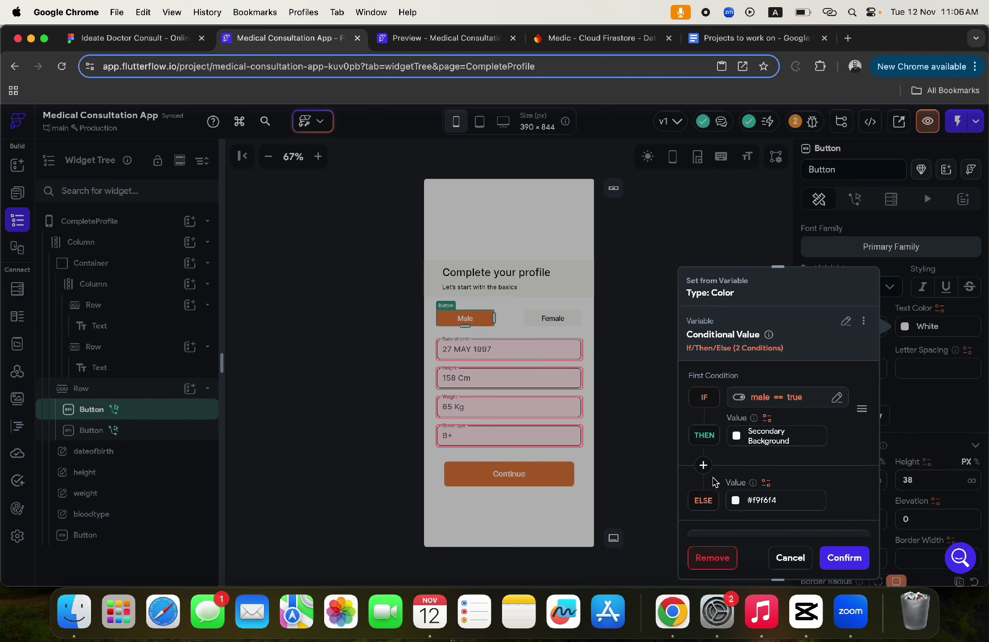
click(736, 502)
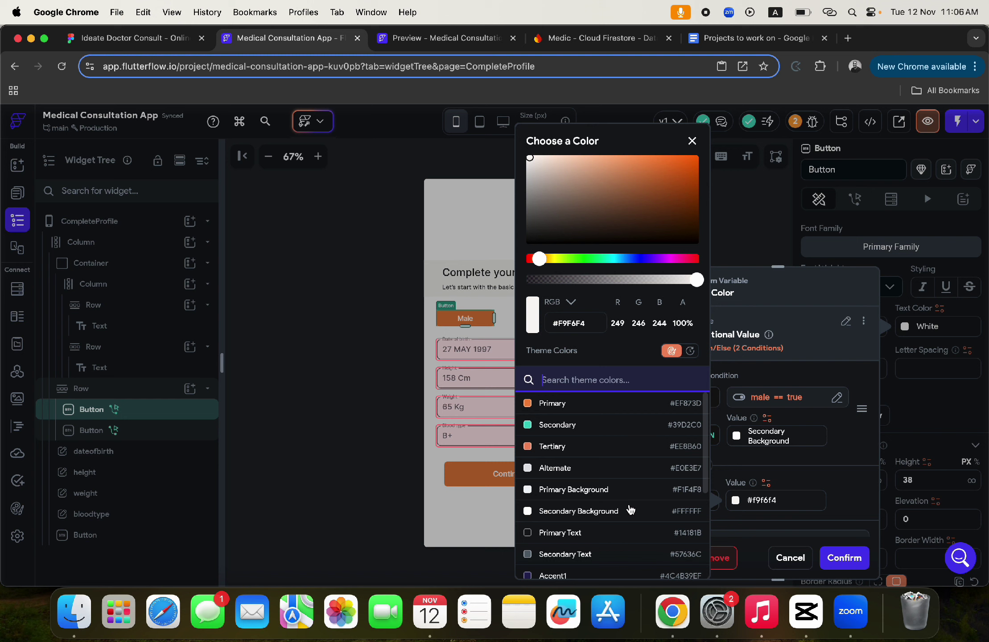
click(559, 533)
click(816, 465)
click(844, 558)
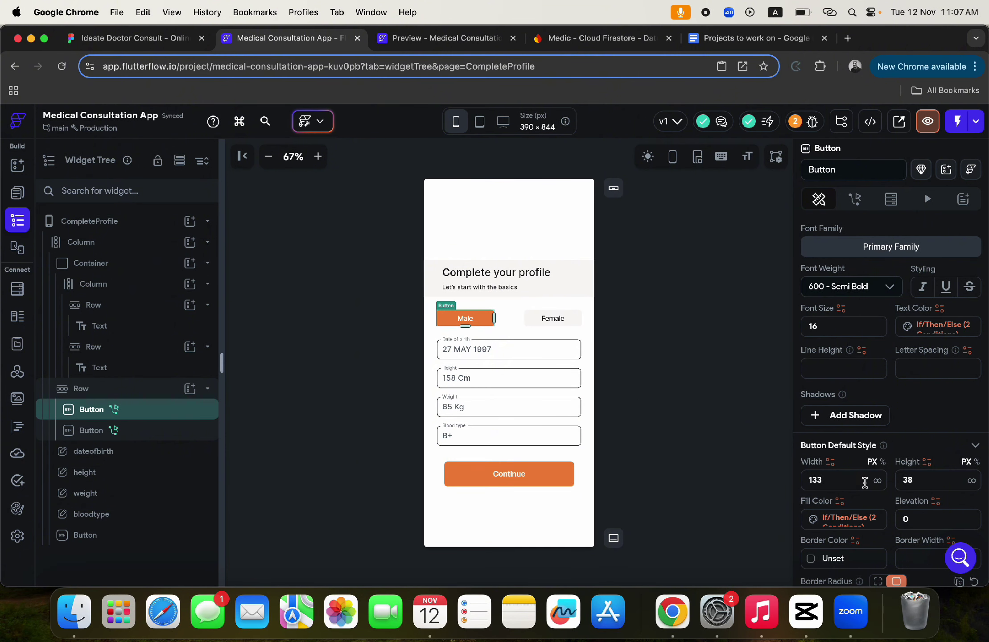
Copy the Male button's conditional fill and paste it into the Female button's Fill Color.
click(850, 518)
click(773, 322)
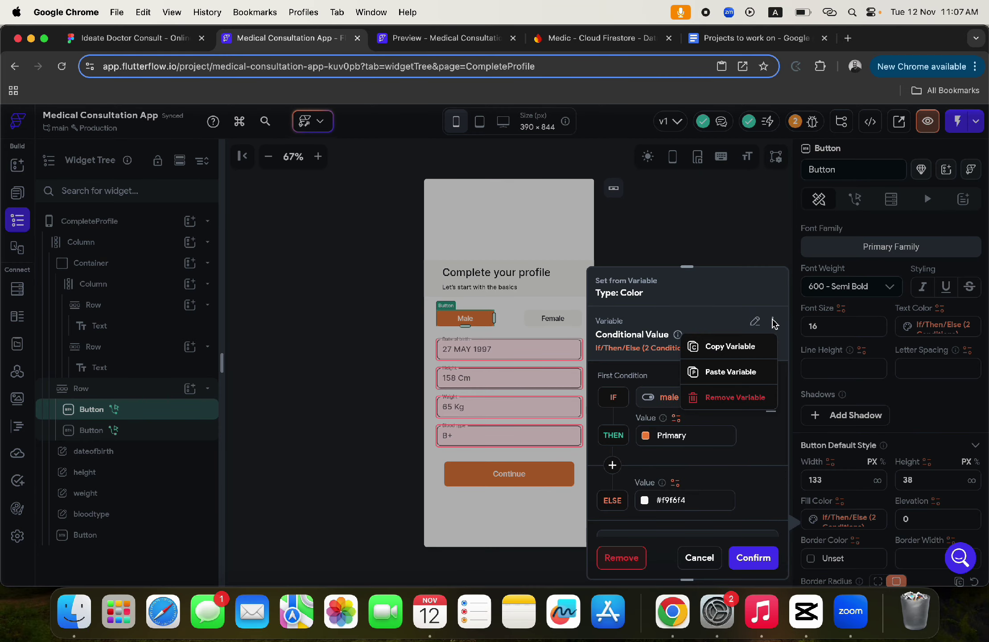
click(732, 347)
click(568, 316)
click(561, 318)
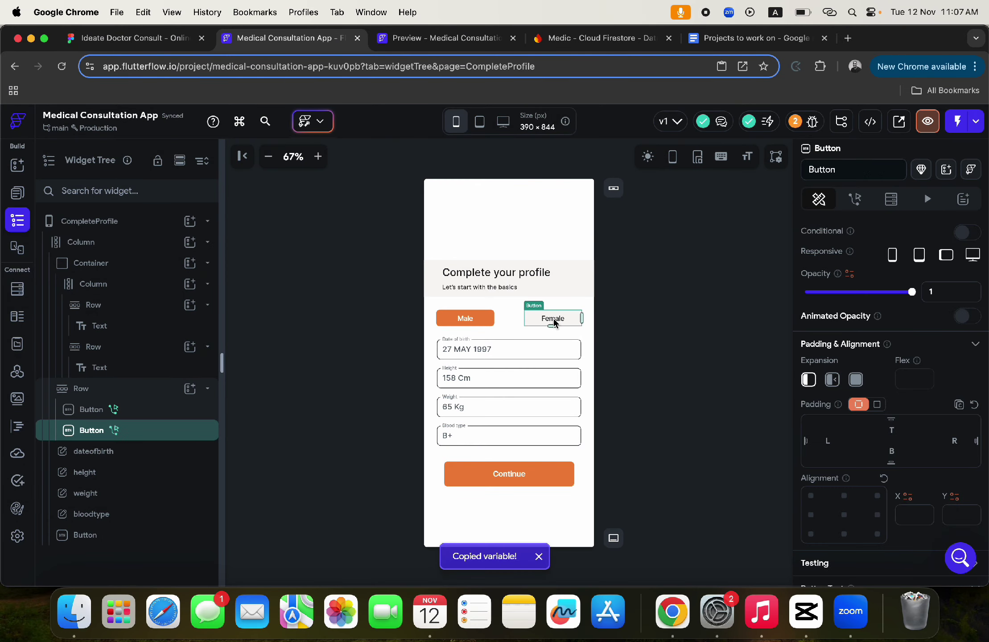
scroll(910, 422, down, 5)
scroll(833, 494, down, 6)
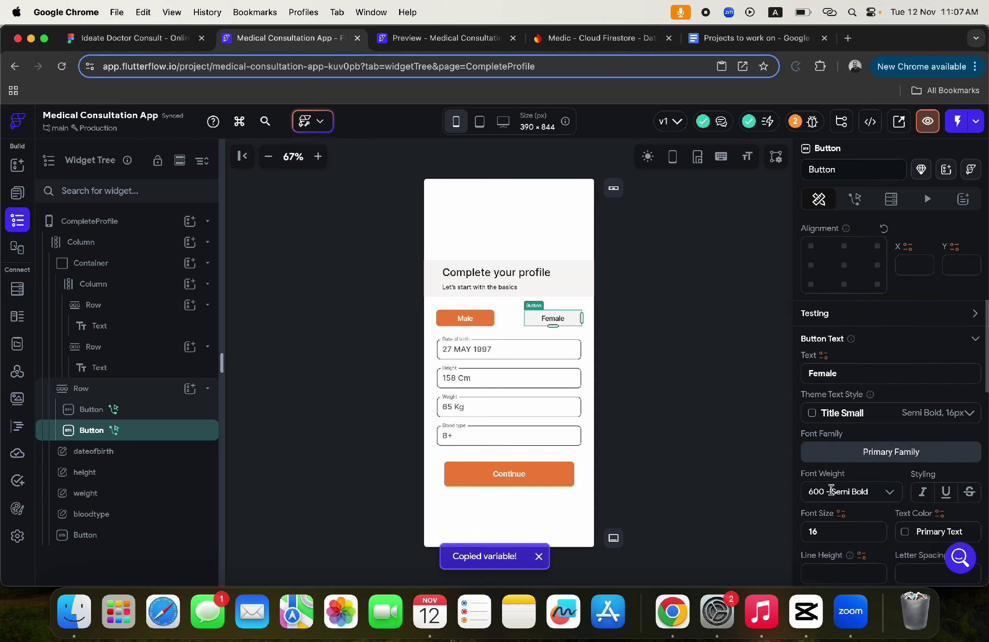
click(840, 482)
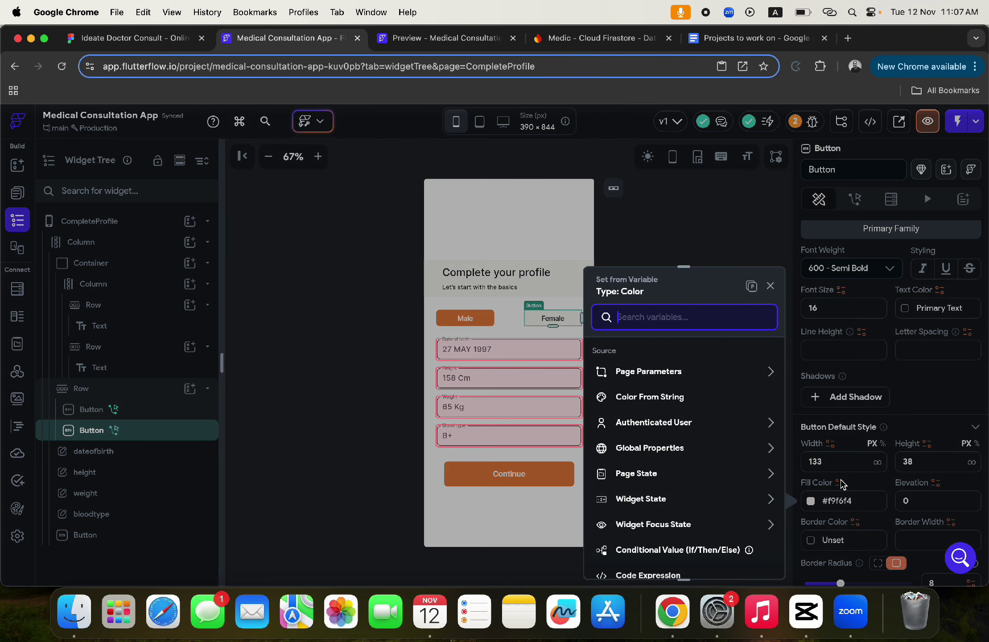
click(754, 294)
Change the pasted condition to the female page state equal to True and confirm.
click(687, 401)
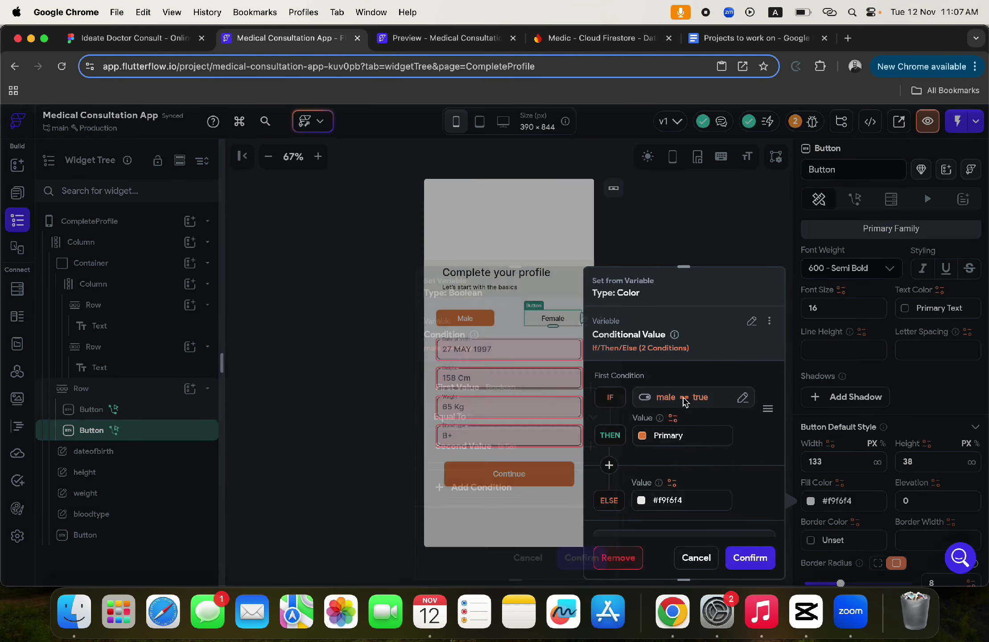
click(487, 388)
click(475, 415)
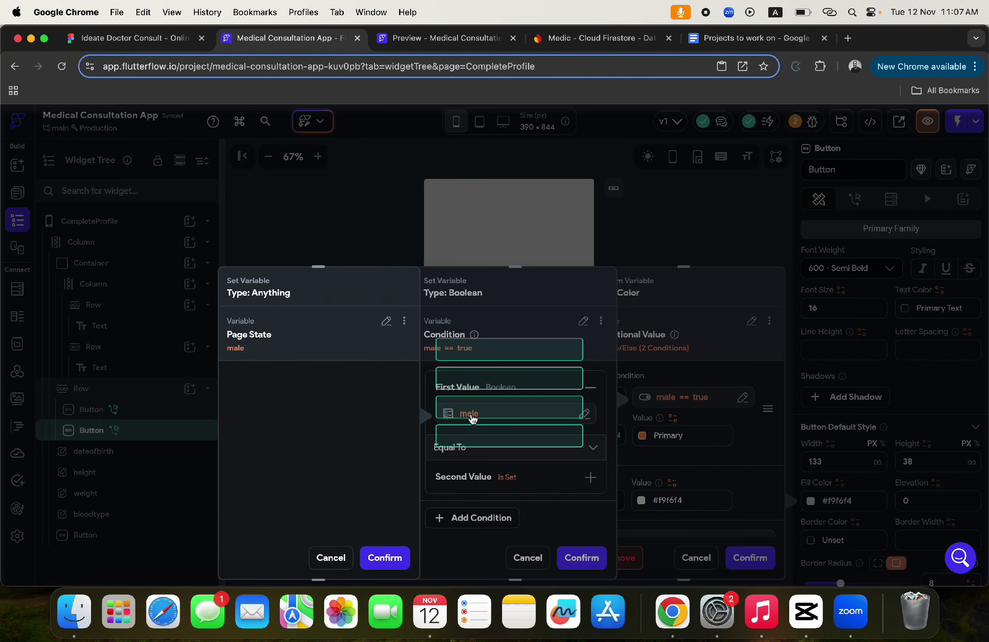
click(387, 321)
click(280, 448)
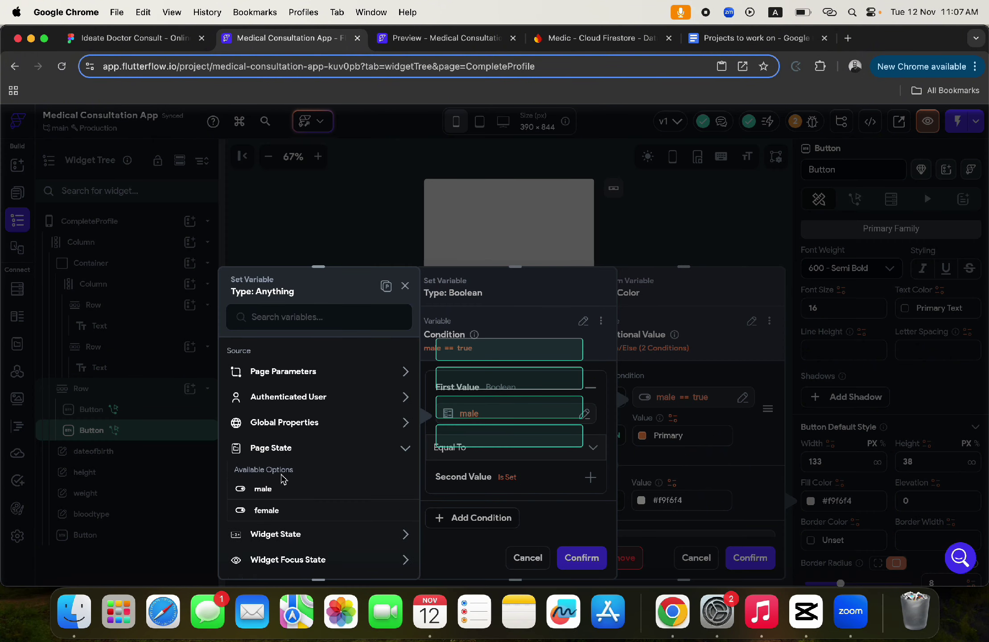
click(277, 511)
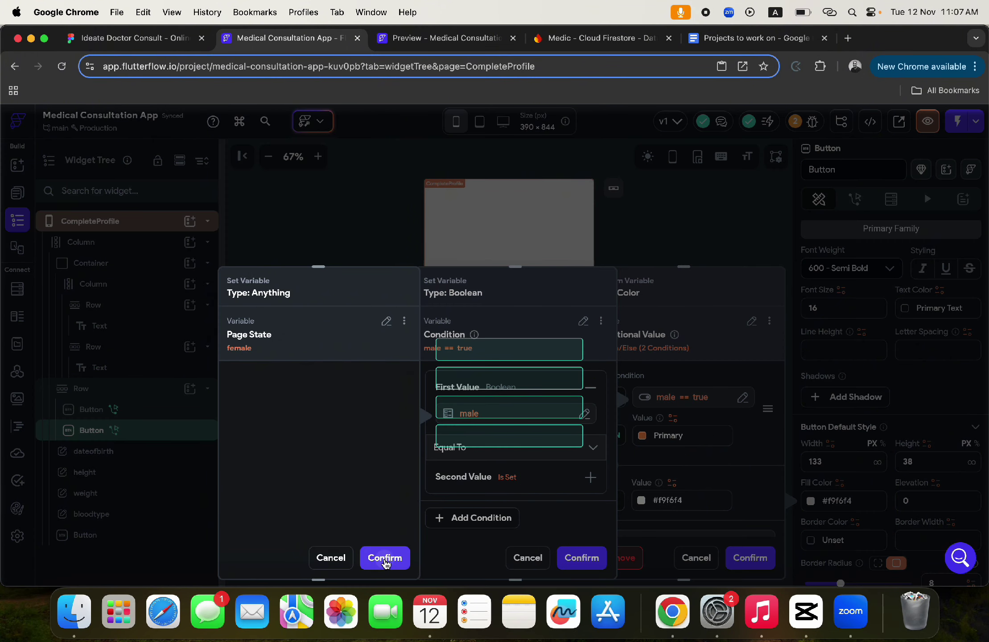
click(384, 574)
click(566, 559)
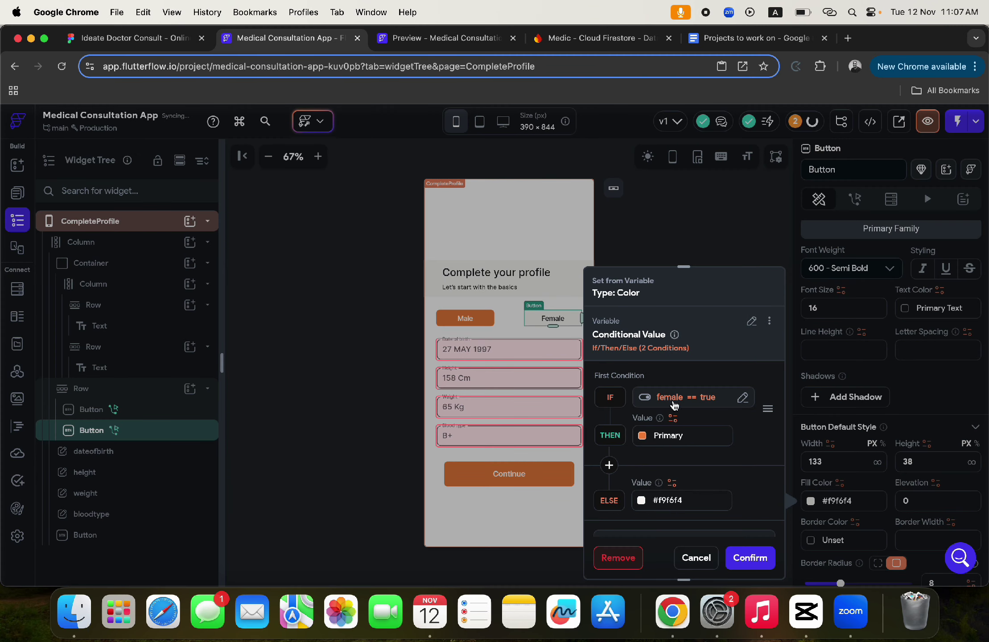
click(752, 557)
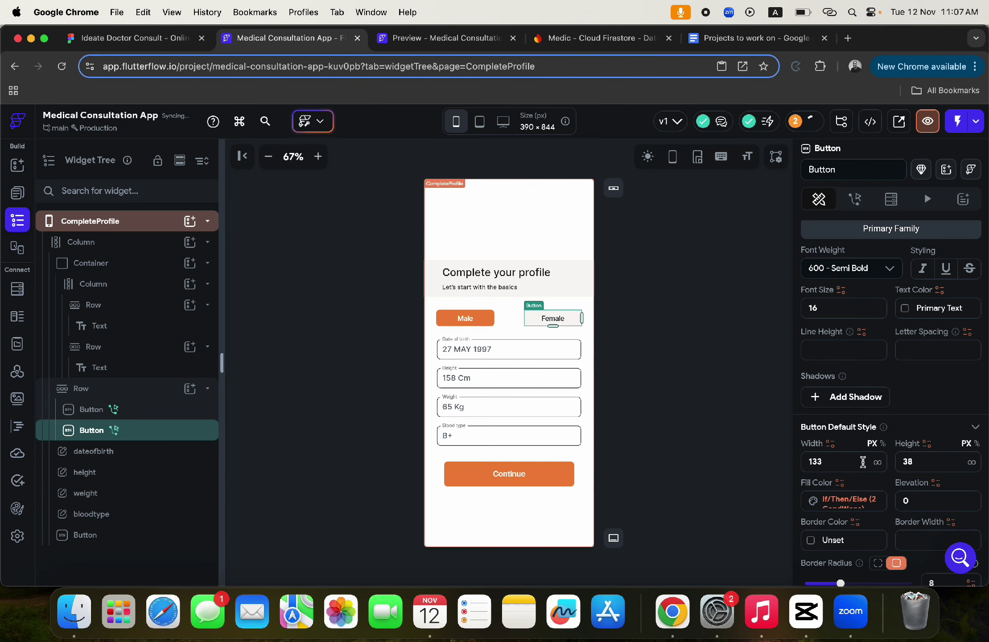
click(839, 501)
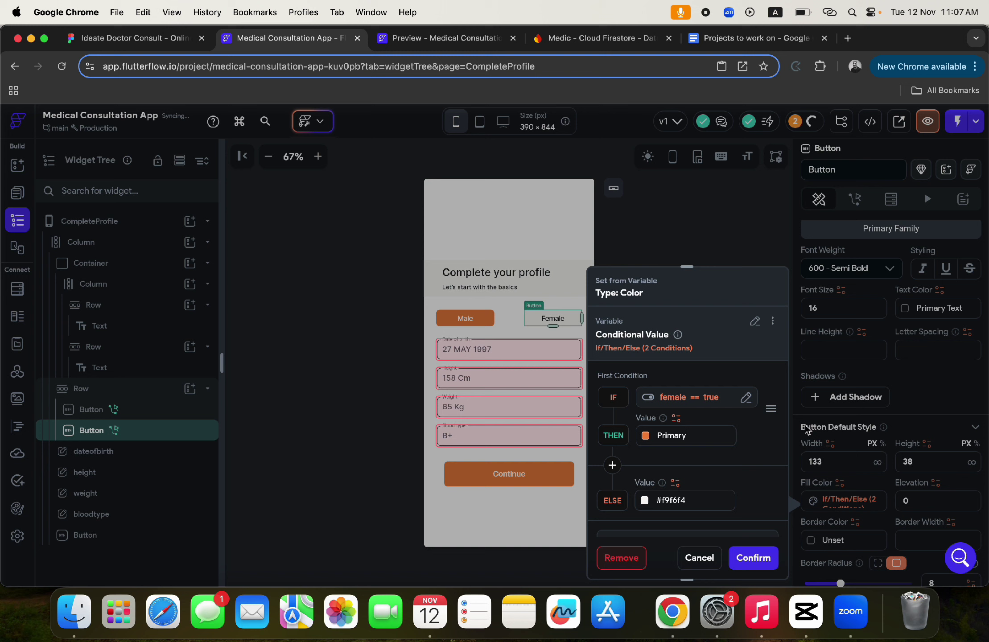
Copy the Female button's conditional fill value into its Text Color.
click(773, 321)
click(738, 347)
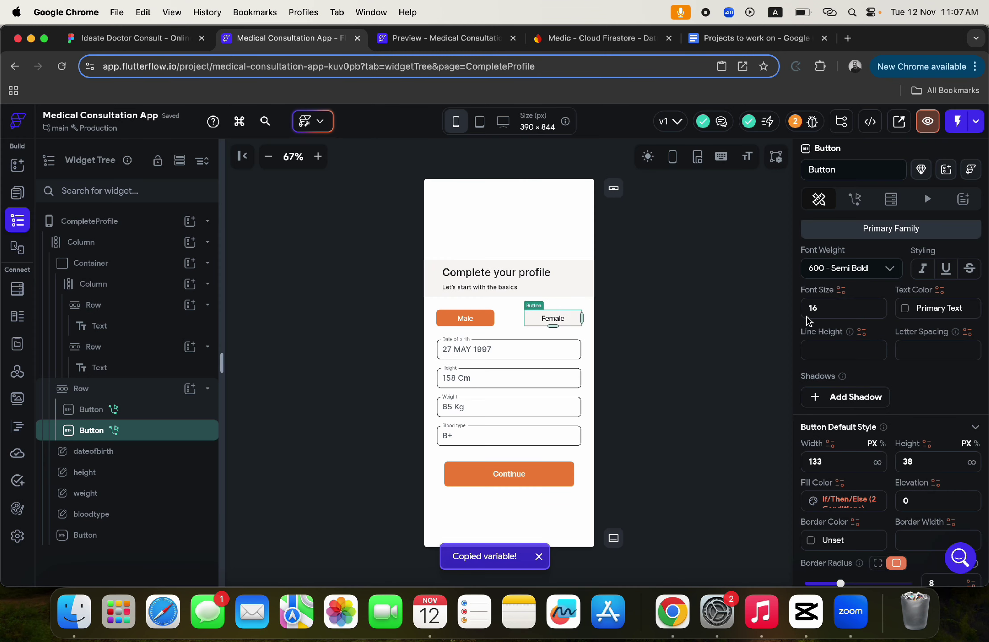
click(940, 290)
click(844, 283)
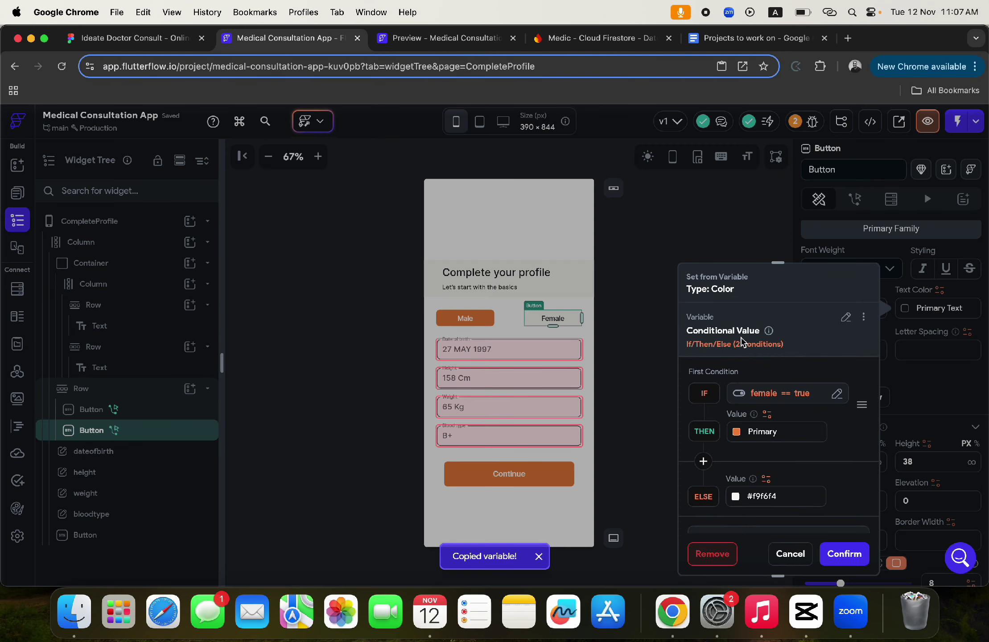
Set the text colour to Secondary Background when female is true, otherwise Primary Text.
click(744, 431)
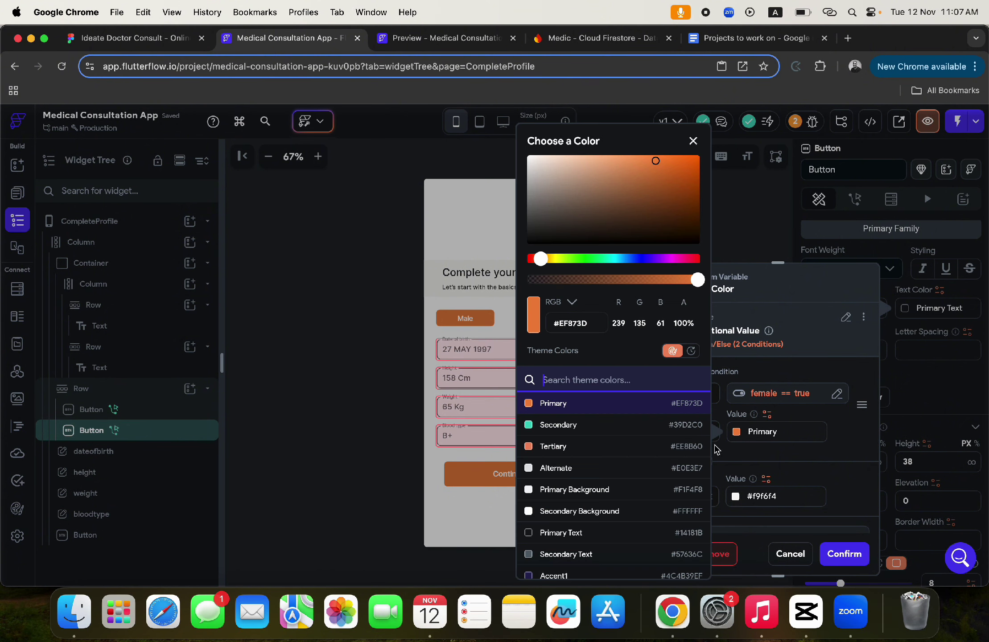
click(550, 512)
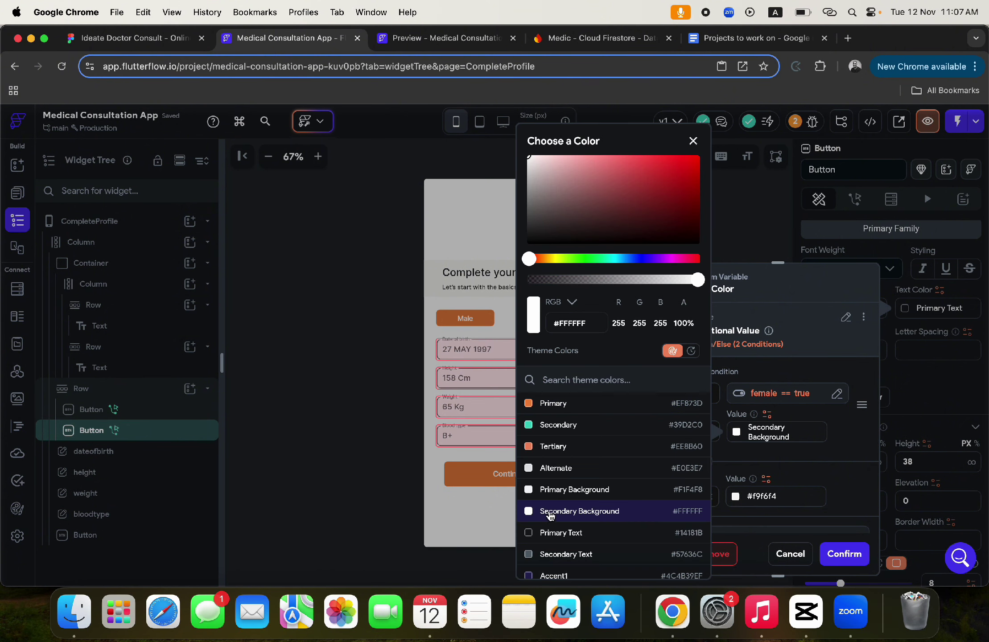
click(770, 277)
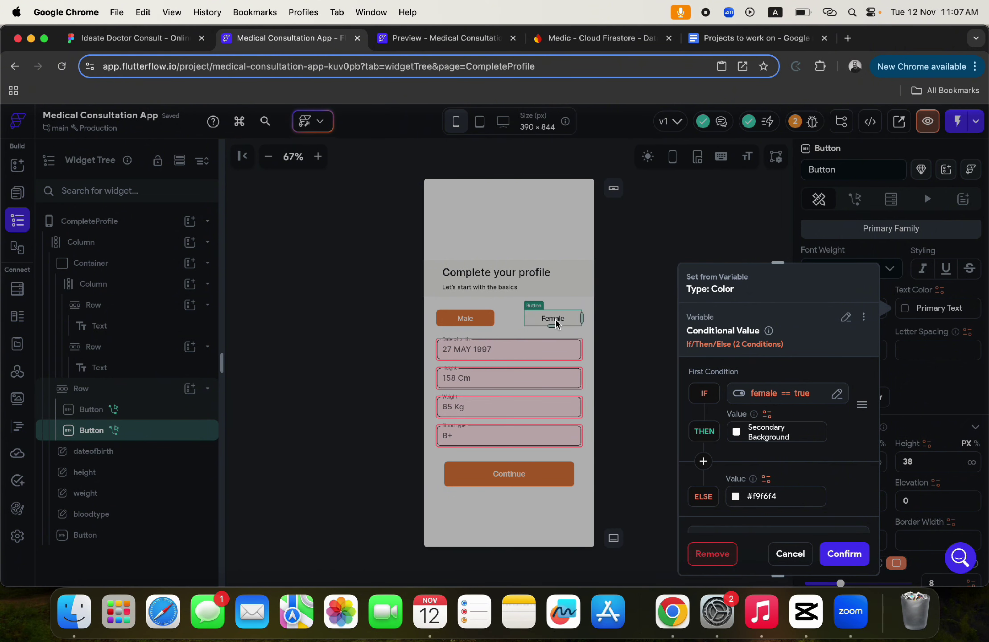
click(737, 498)
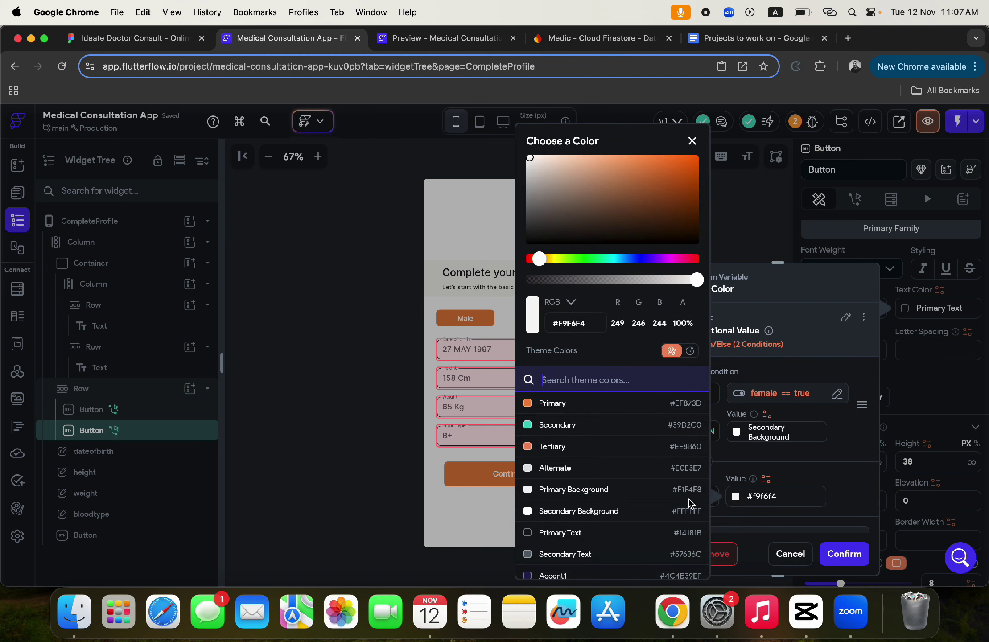
click(553, 532)
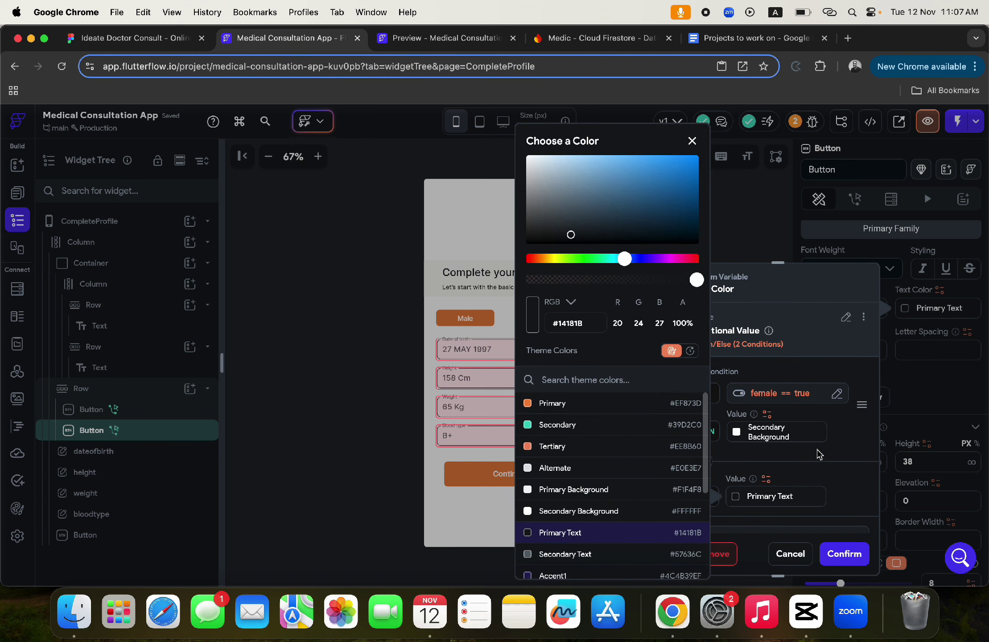
click(821, 455)
click(865, 562)
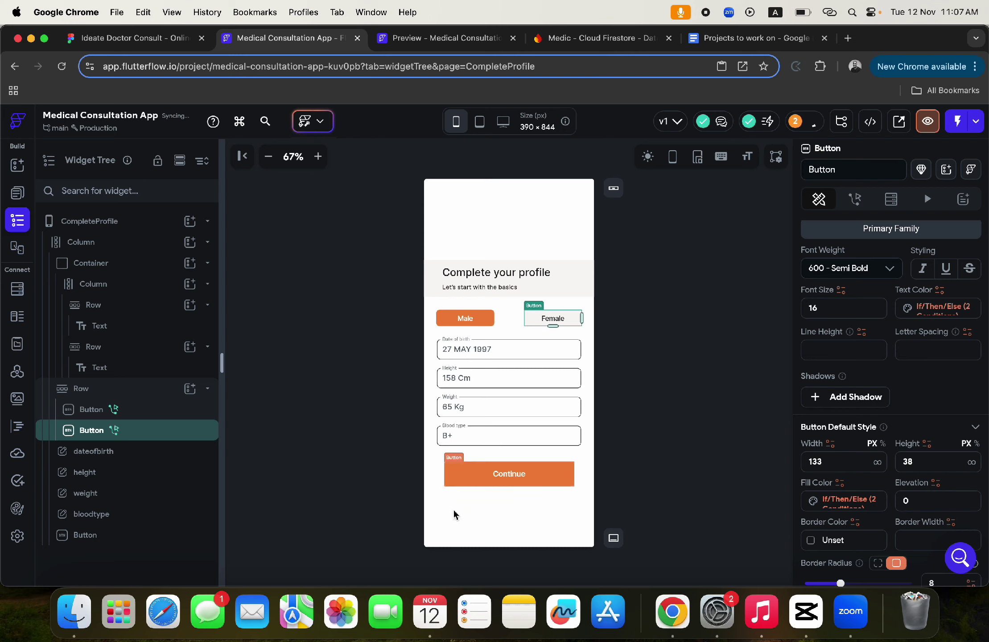
Add a local page state field 'gender' on CompleteProfile, type String, initial value 'male'.
click(535, 477)
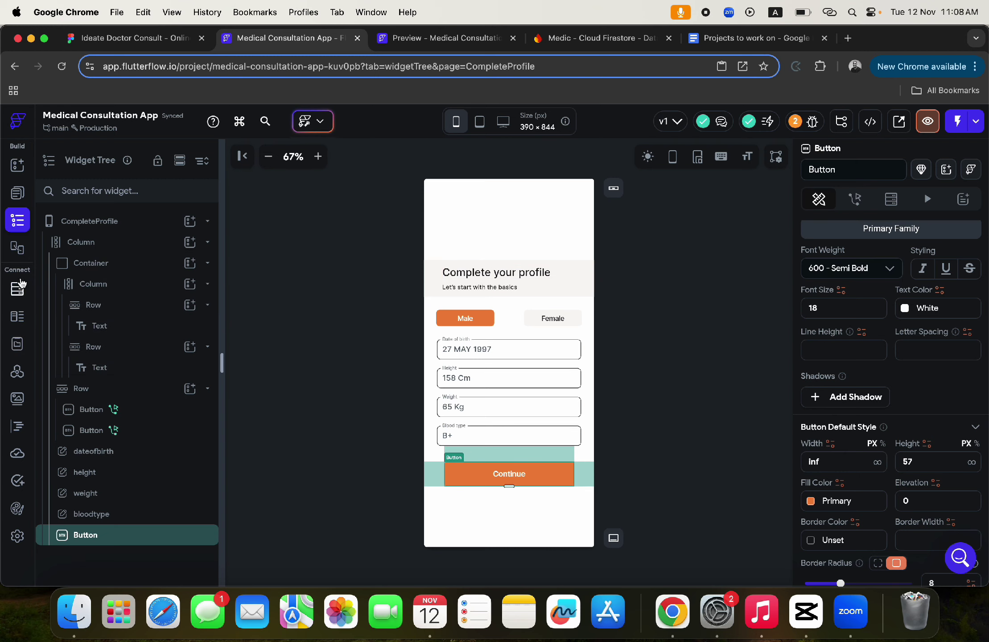
click(106, 221)
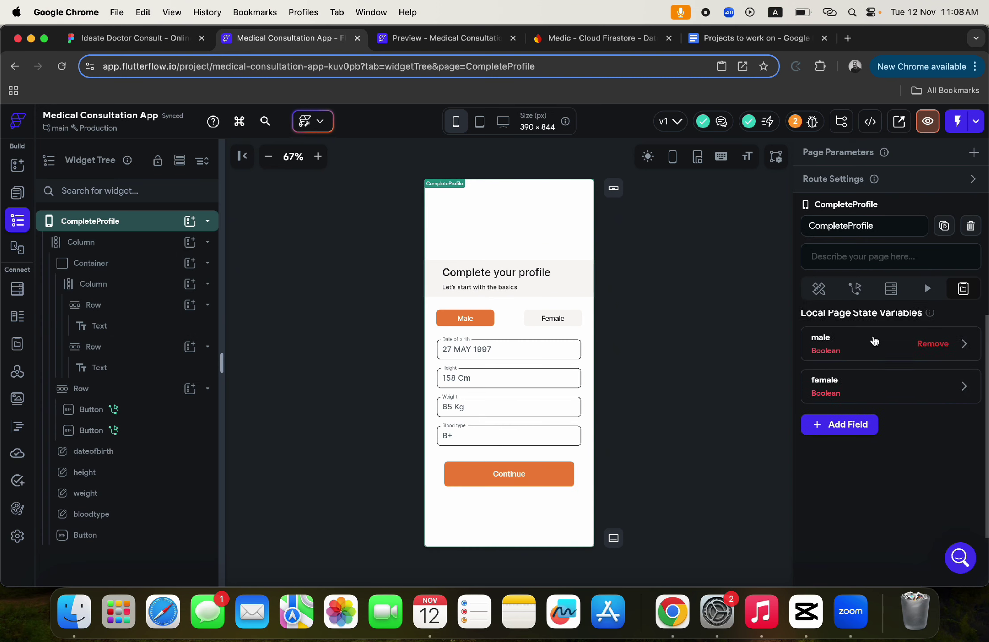
click(838, 433)
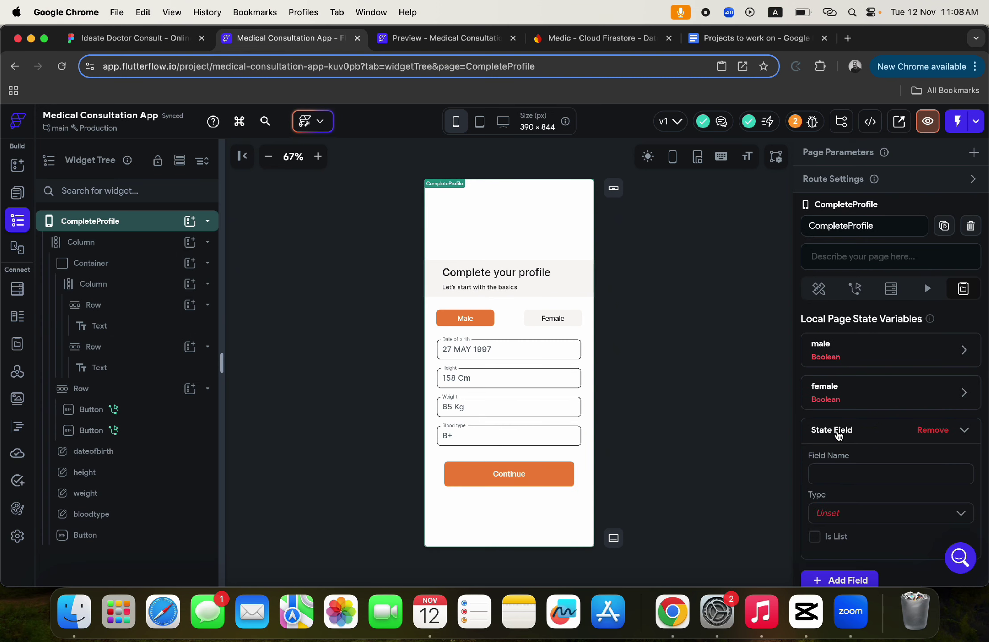
click(827, 480)
scroll(876, 426, down, 4)
click(848, 359)
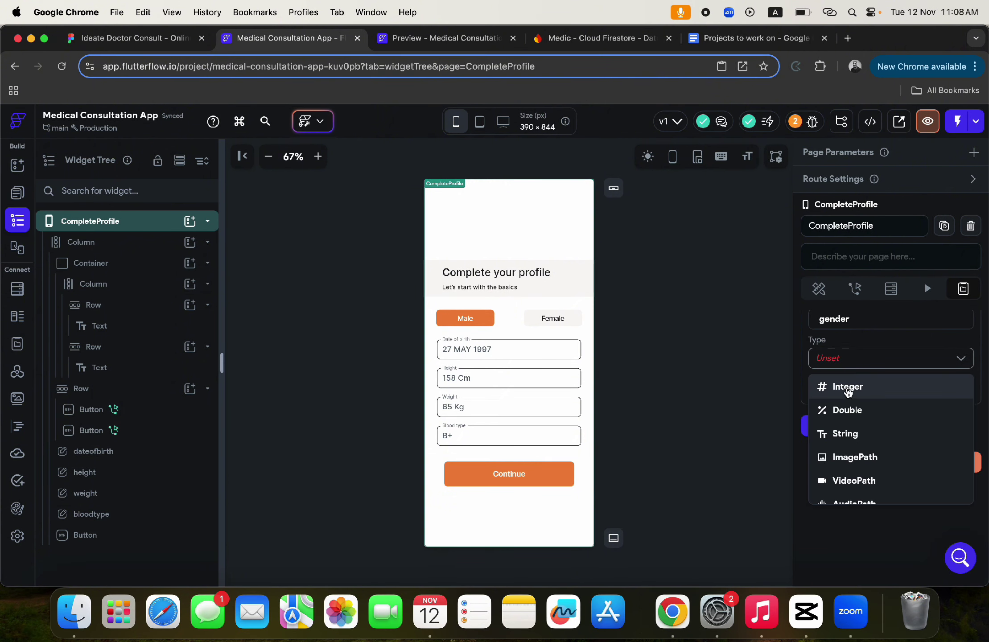
click(846, 434)
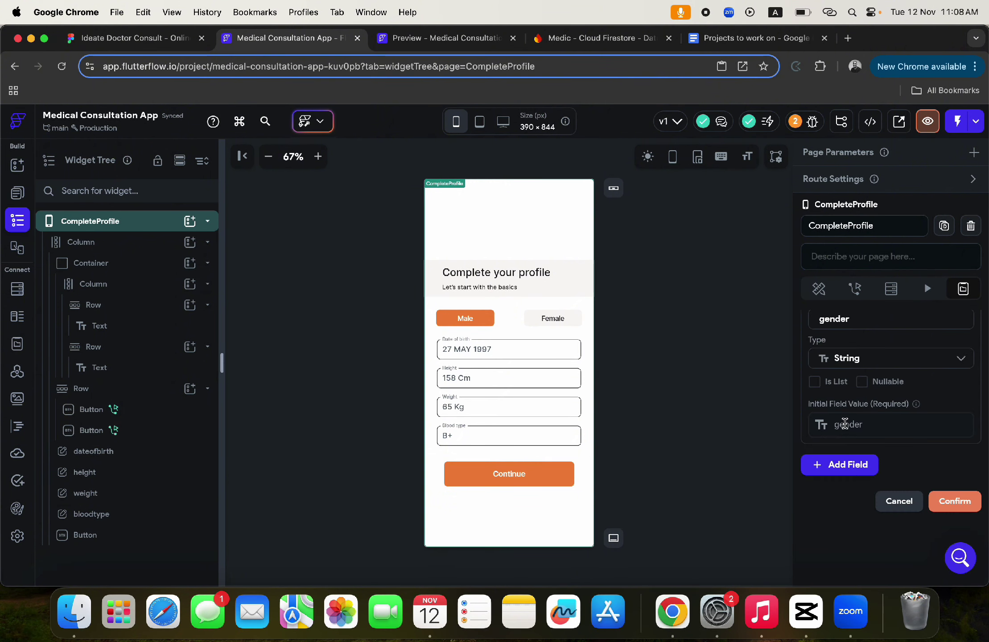
click(840, 423)
click(953, 506)
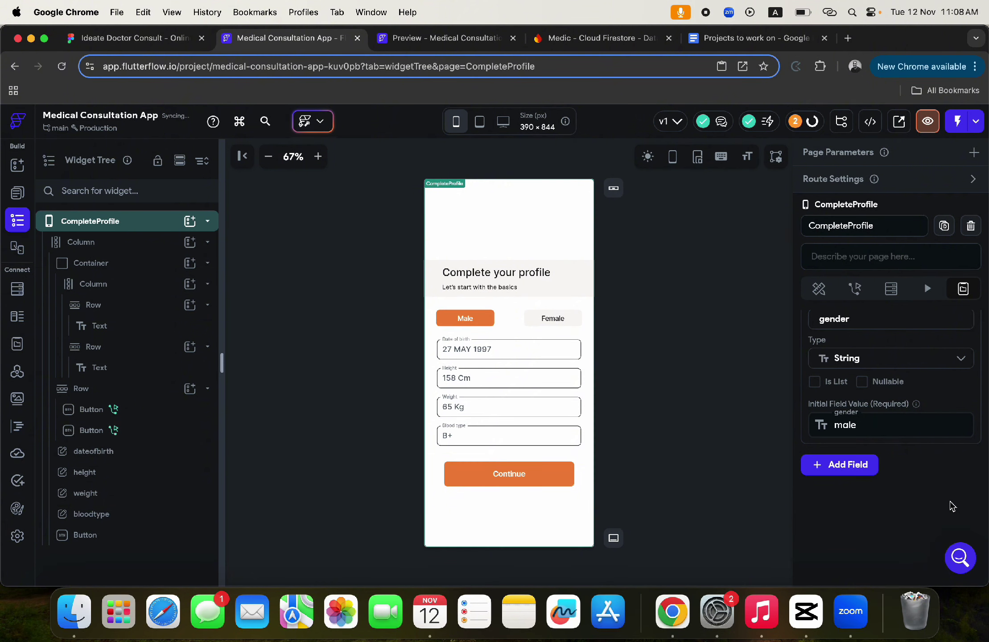
Make the Male button's action also set the gender state to 'male'.
click(477, 320)
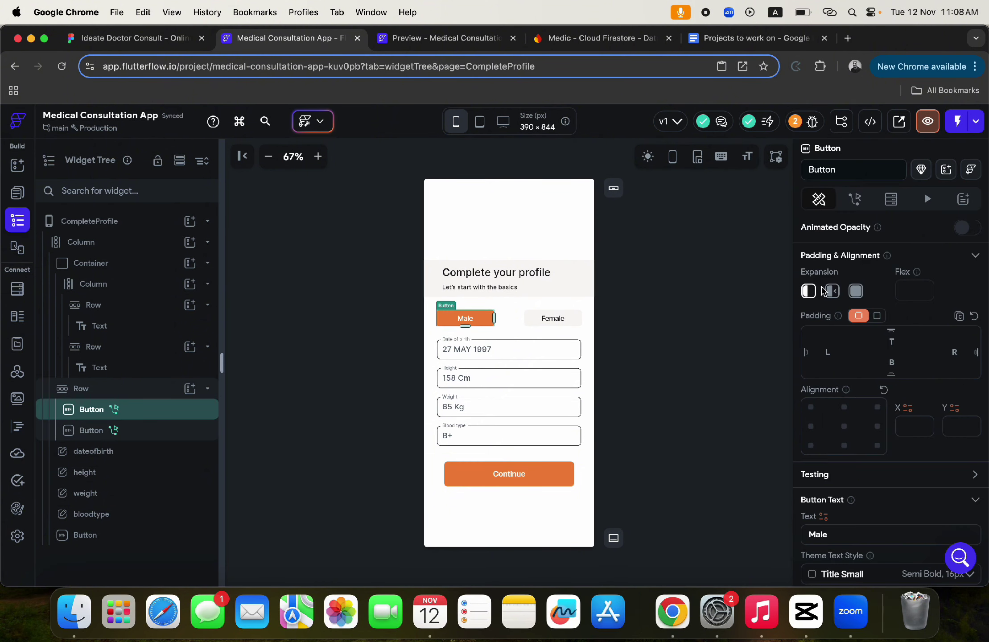
click(859, 201)
scroll(865, 376, down, 5)
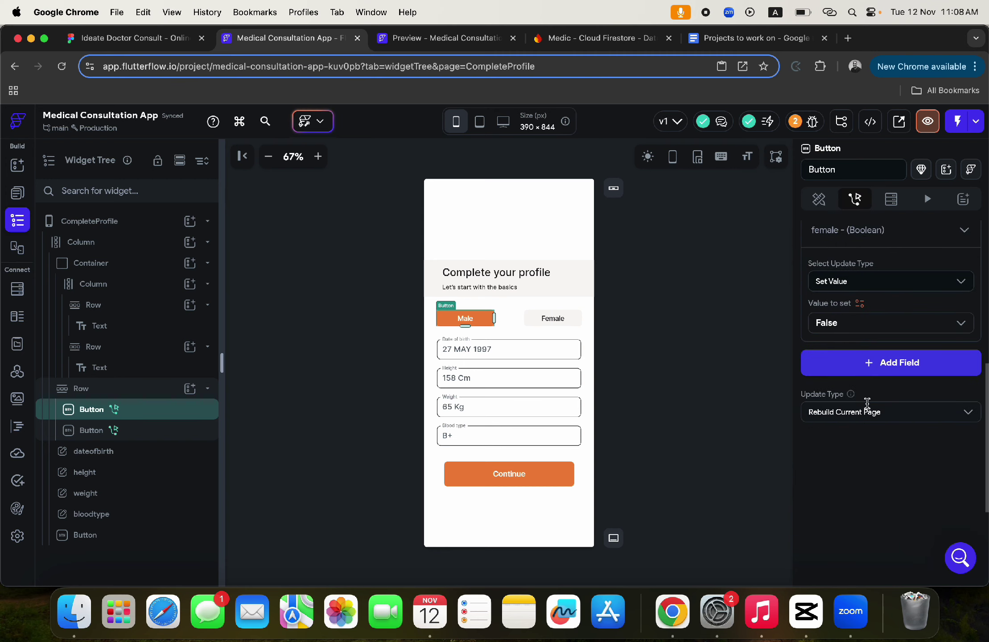
click(867, 370)
click(474, 344)
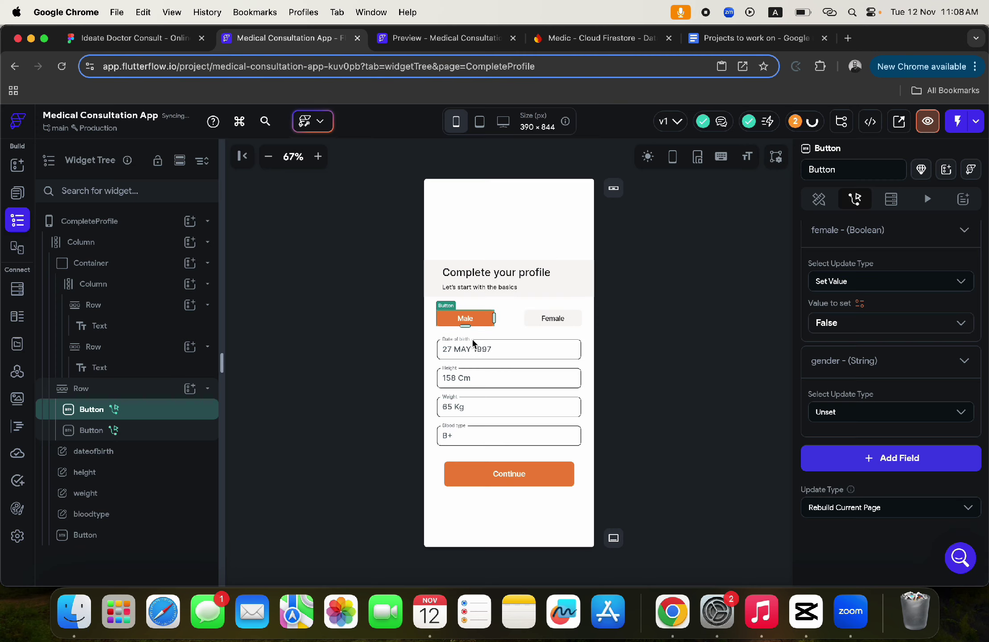
click(839, 411)
click(840, 441)
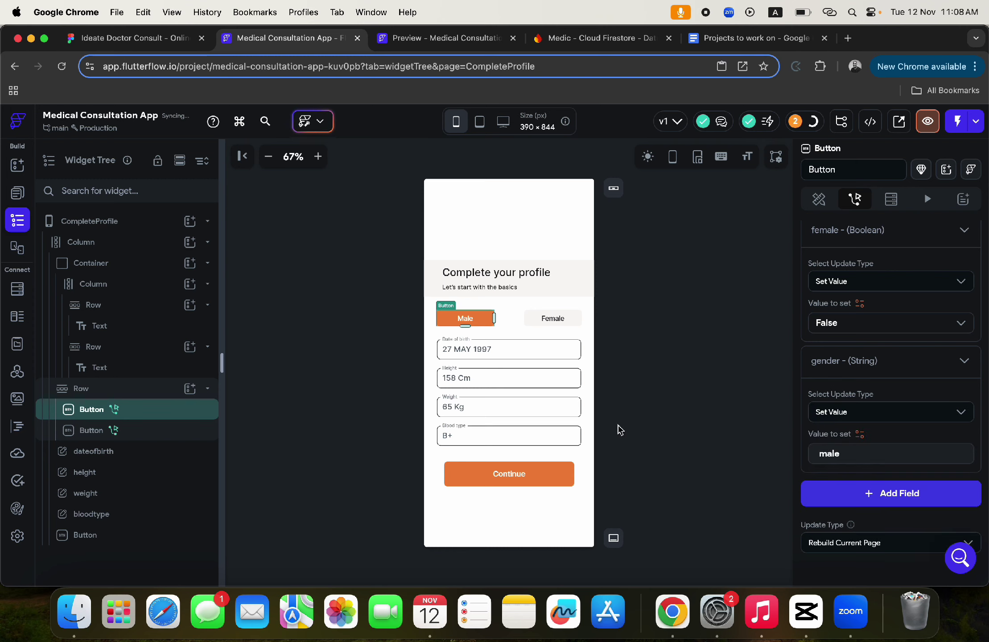
Make the Female button's action also set the gender state to 'female'.
click(551, 317)
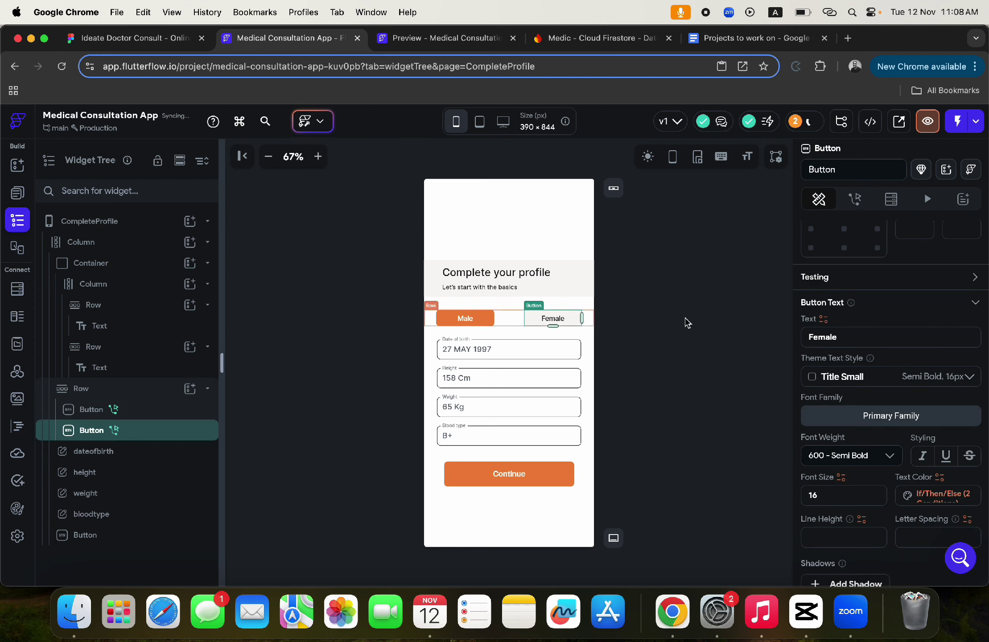
click(855, 200)
click(879, 364)
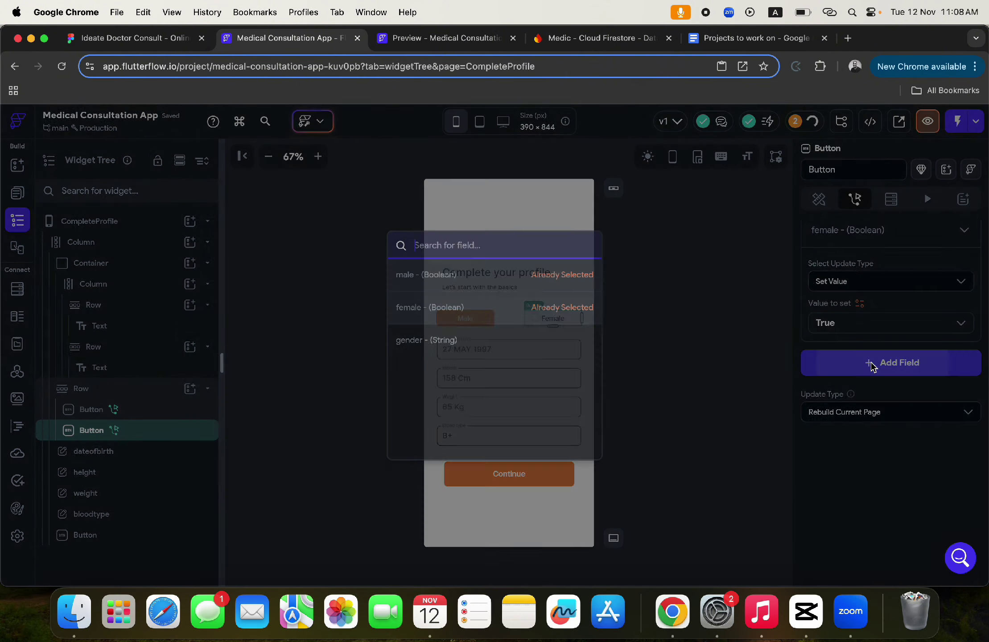
click(544, 353)
click(858, 413)
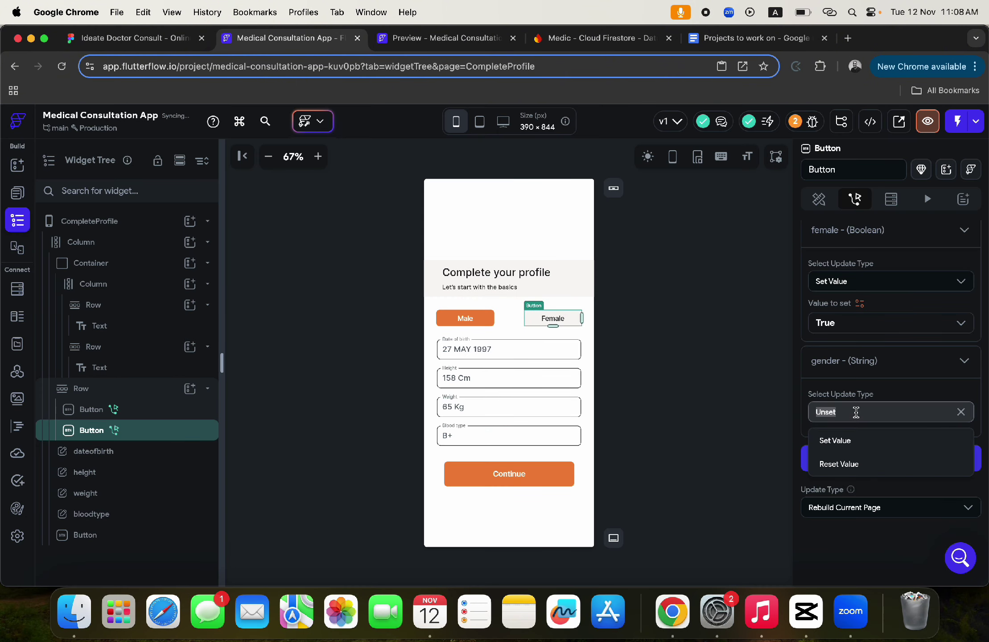
click(834, 442)
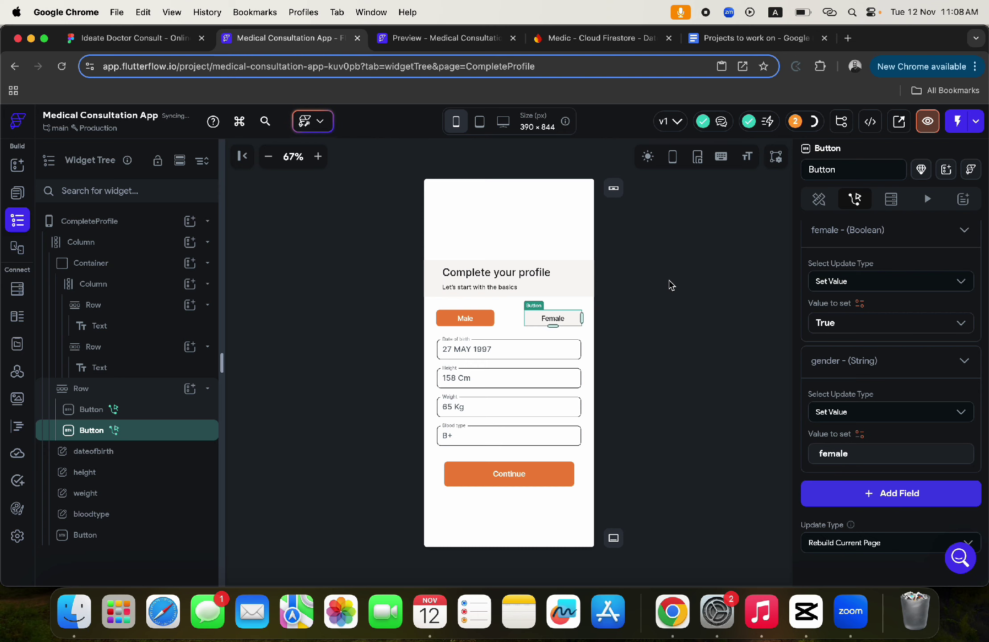
click(536, 468)
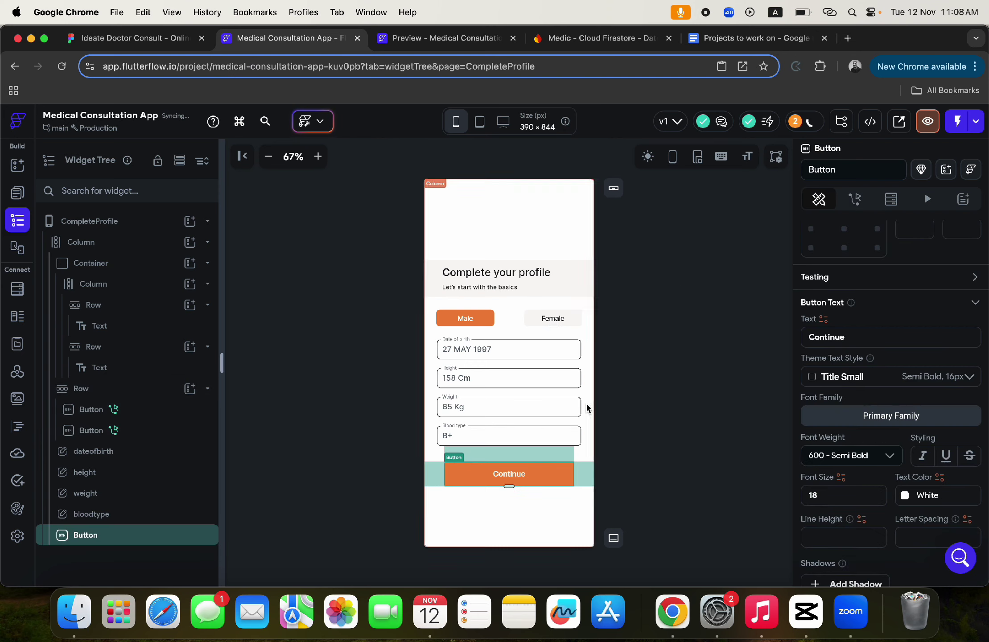
Add an on-tap Firestore Update Document action to the Continue button.
click(855, 199)
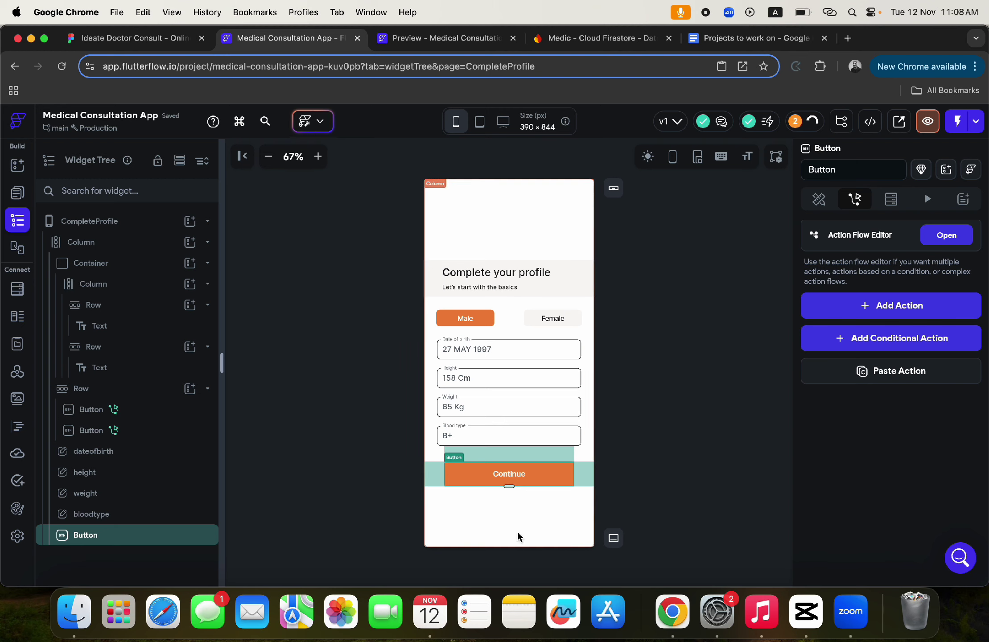
click(894, 308)
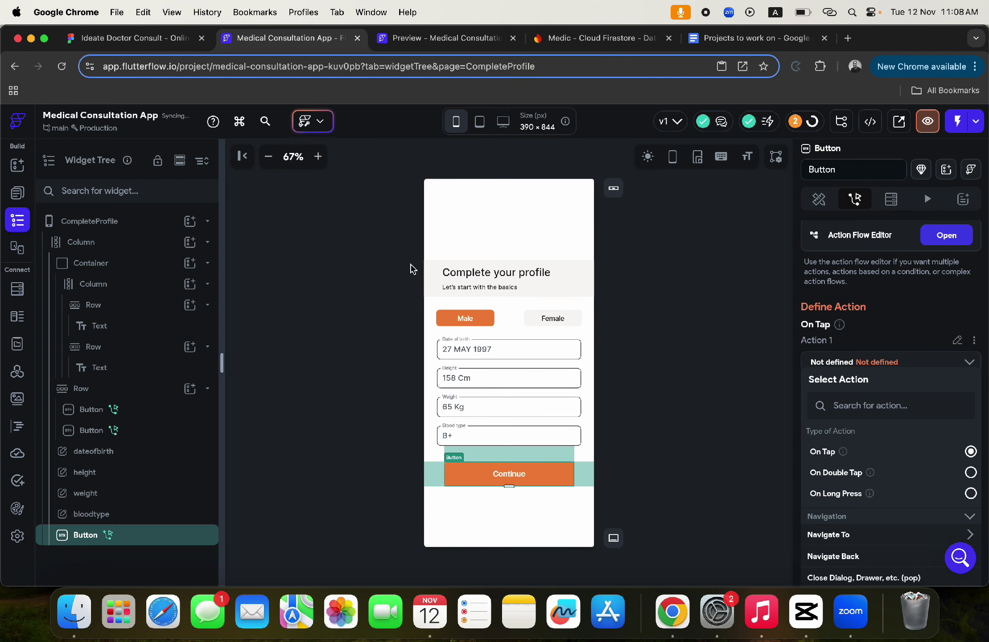
click(557, 409)
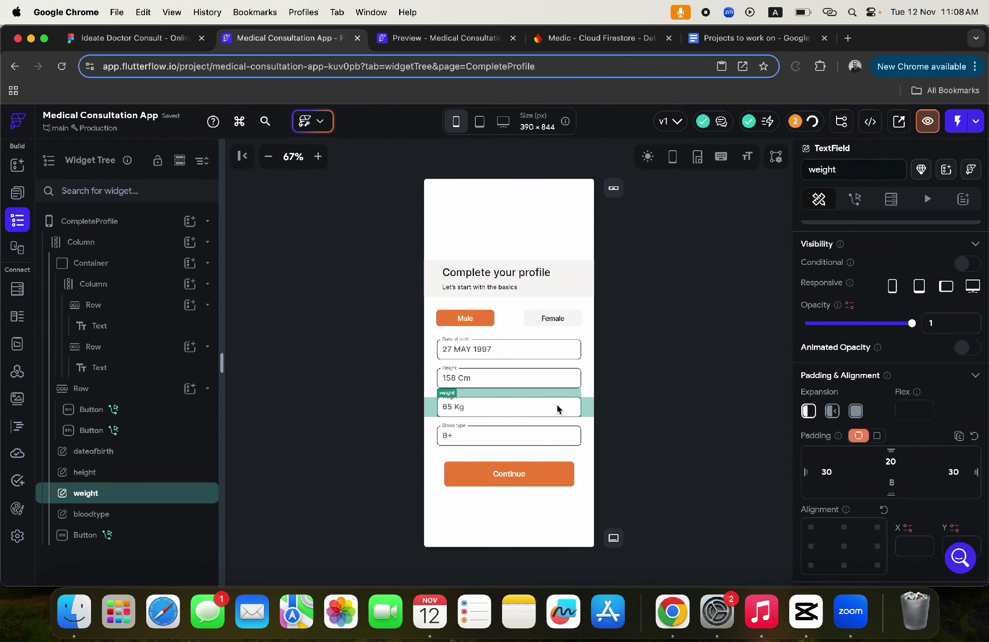
click(529, 484)
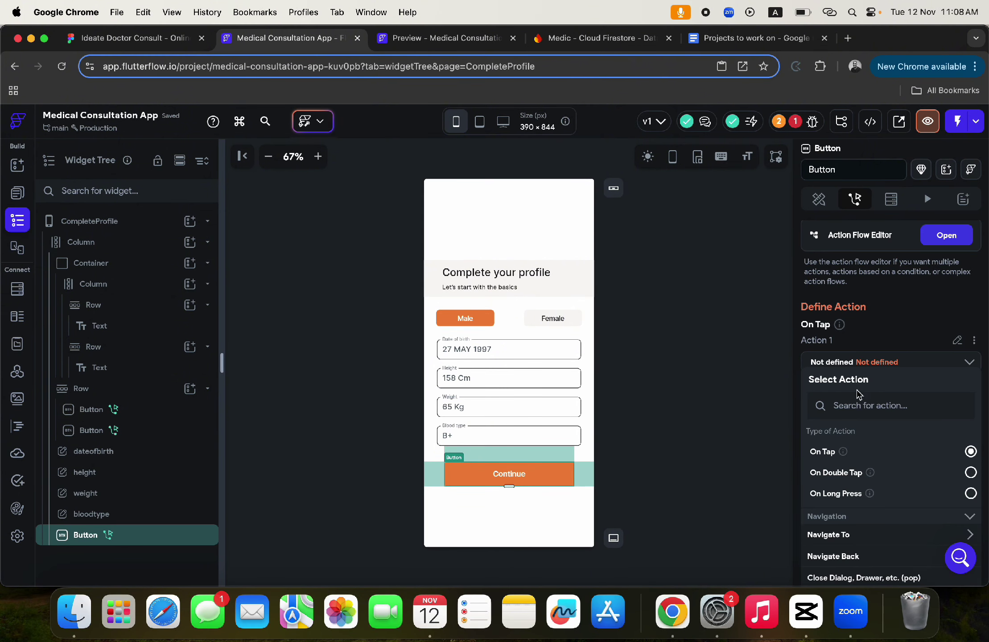
scroll(892, 430, down, 5)
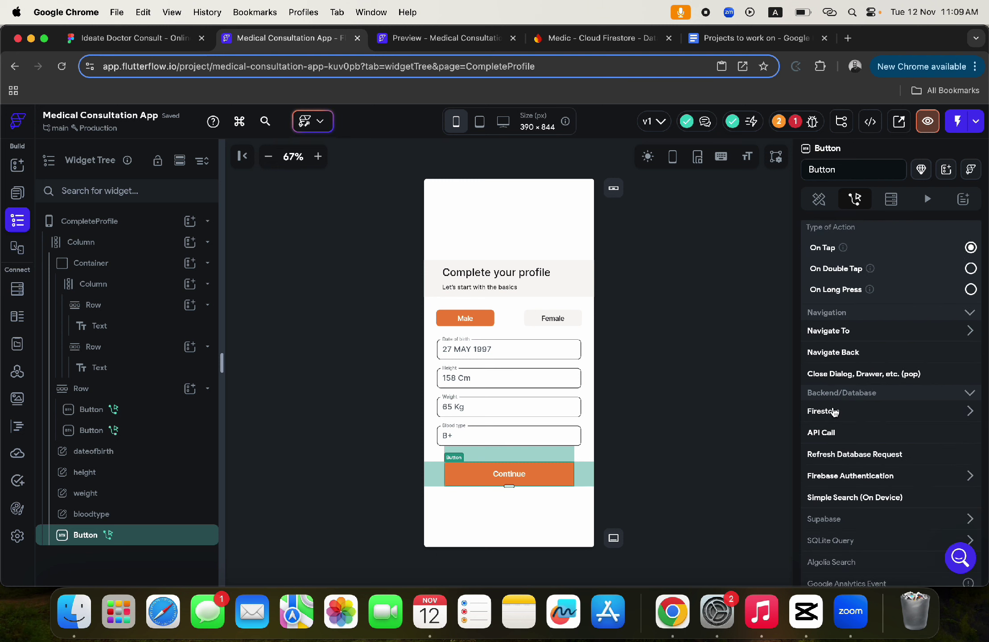
click(835, 413)
click(836, 480)
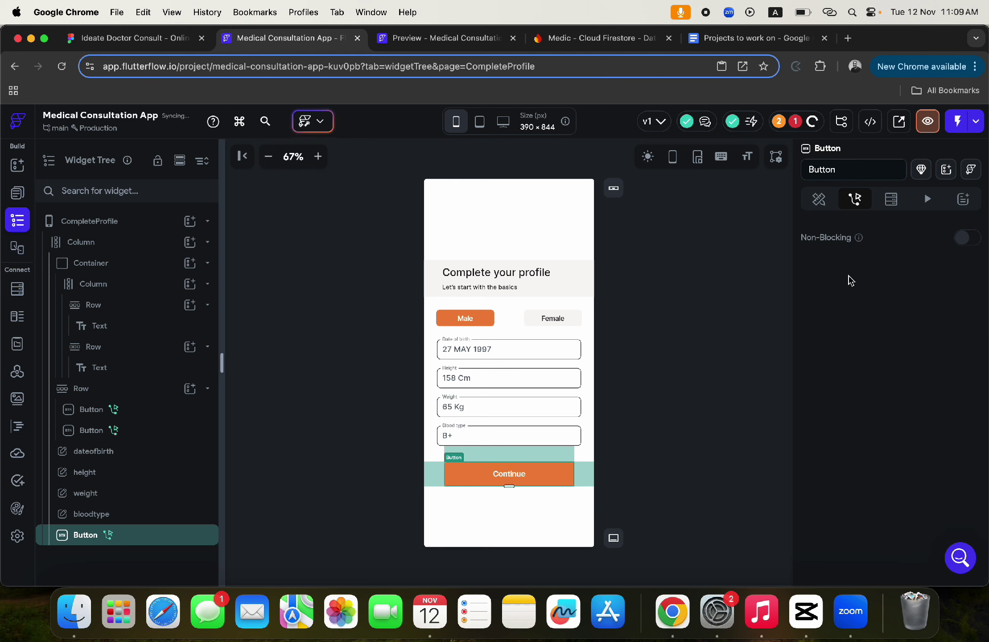
Target the authenticated user's User Reference and add a first field row to update.
click(848, 405)
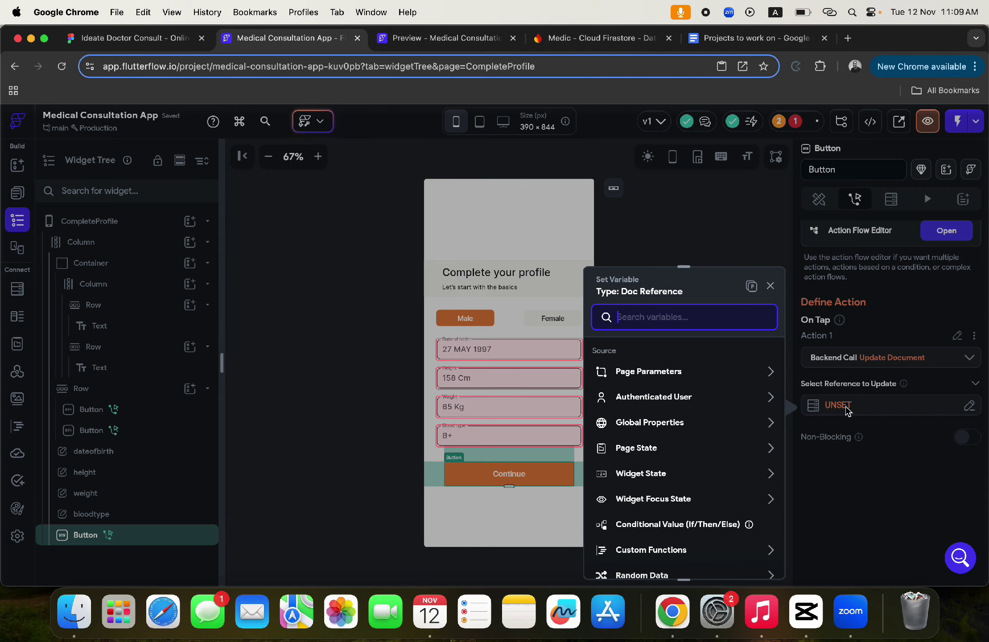
click(634, 399)
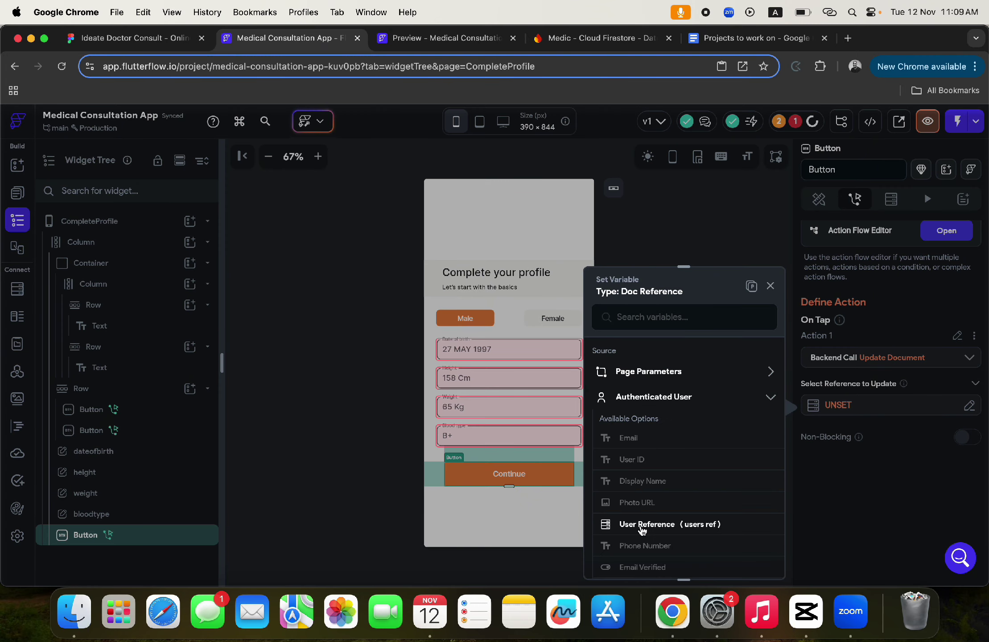
click(642, 528)
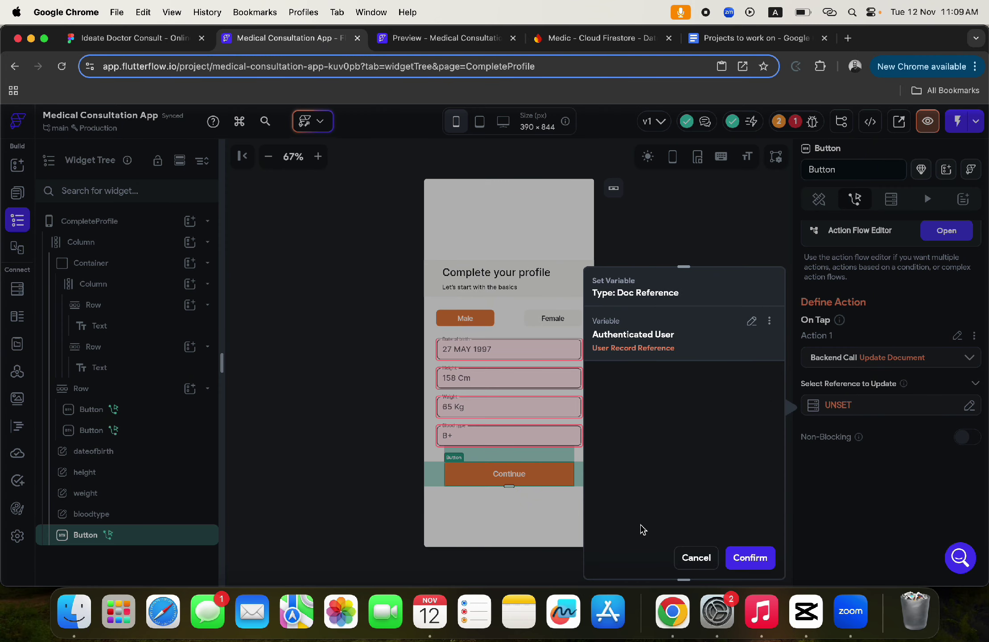
click(751, 559)
click(838, 449)
scroll(839, 448, down, 3)
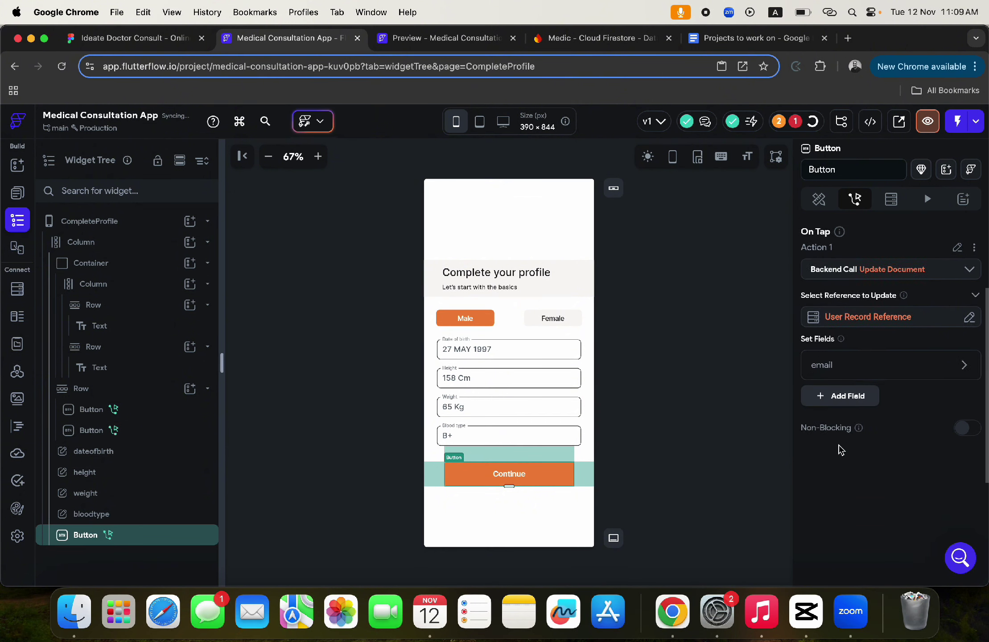
Add dateofbirth to the Update Document action, valued from the dateofbirth input's widget state.
click(820, 360)
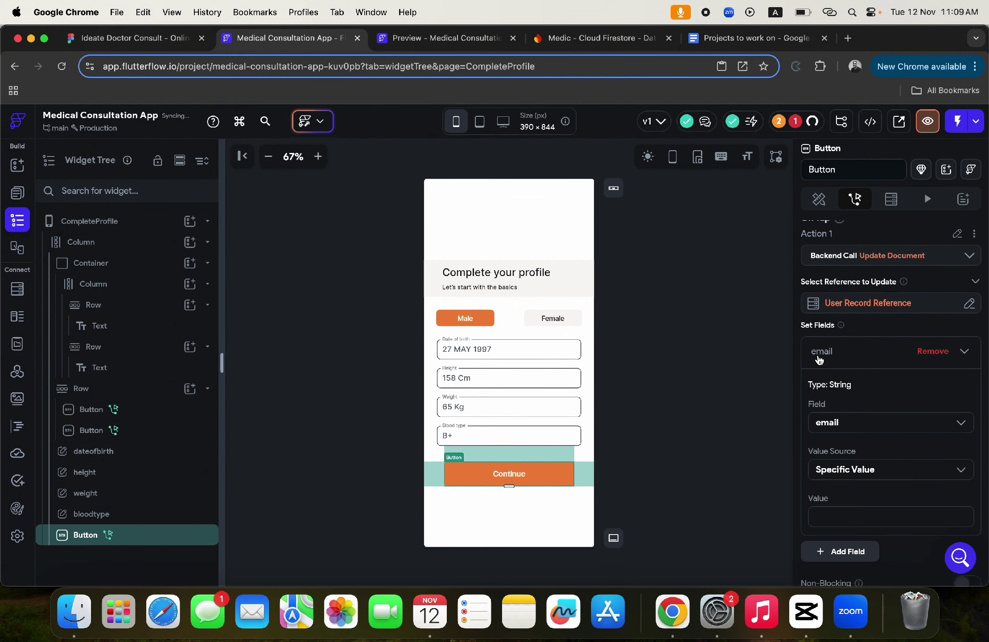
click(827, 421)
scroll(846, 477, down, 5)
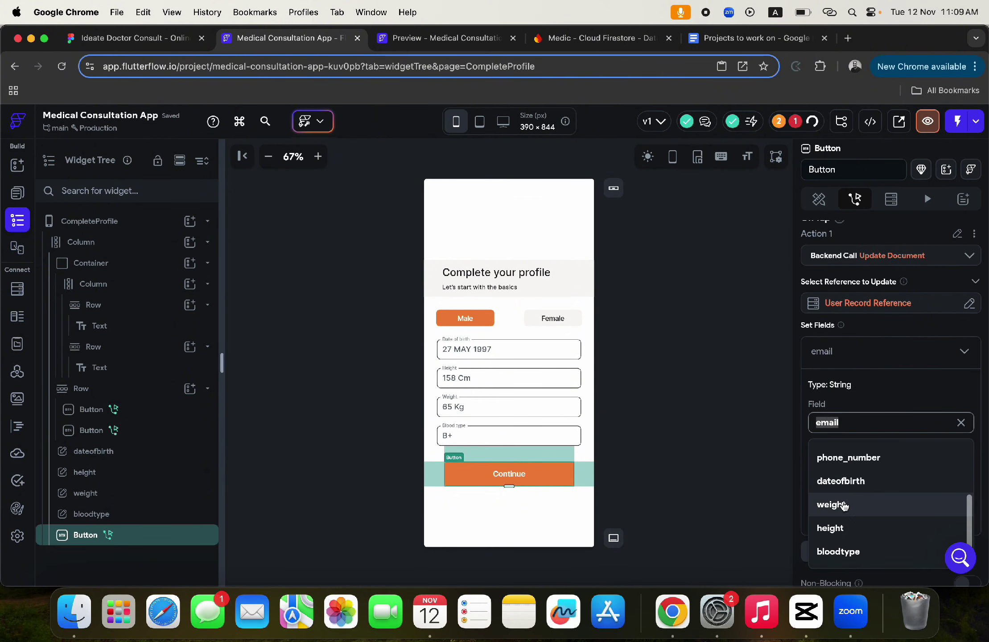
click(841, 474)
click(839, 472)
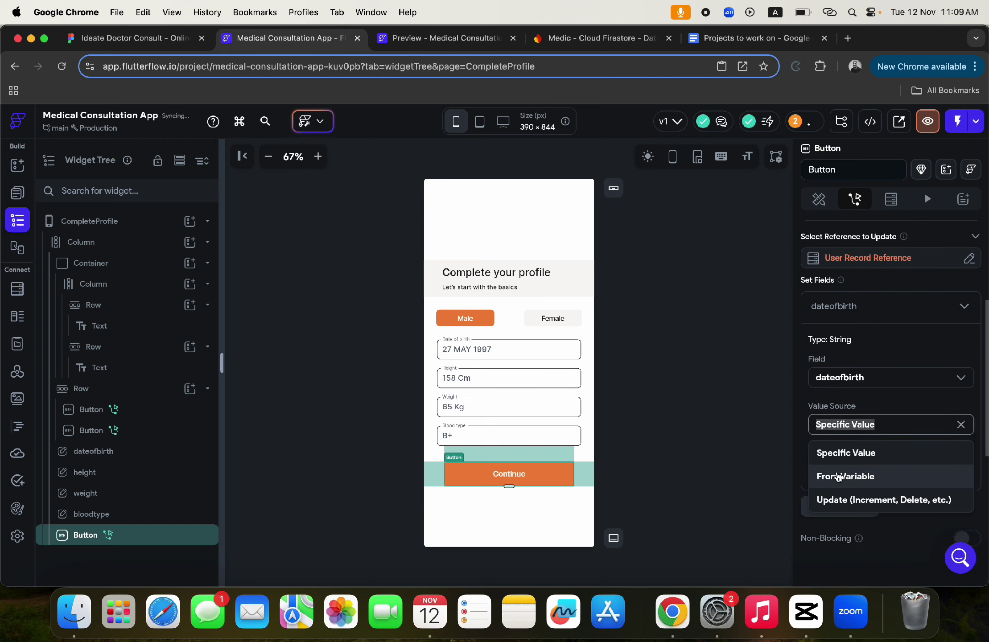
click(838, 475)
click(844, 461)
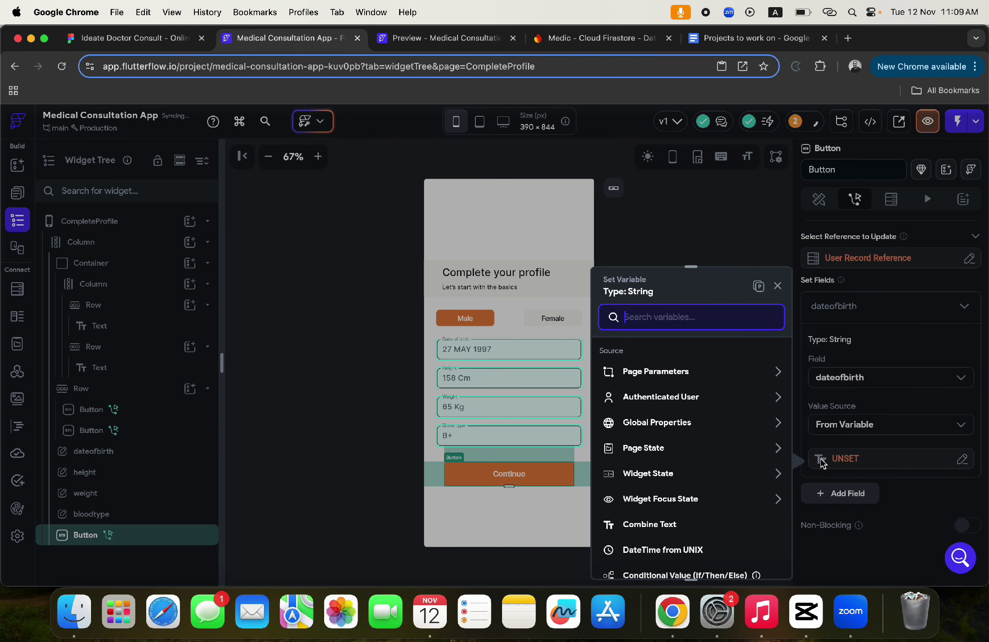
click(649, 475)
click(651, 514)
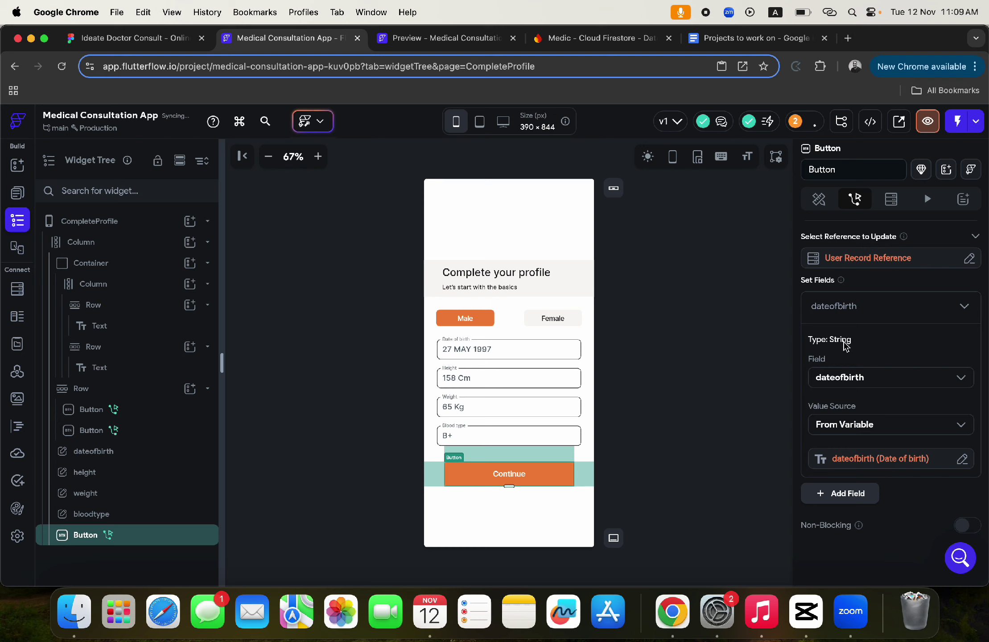
click(846, 337)
Add height to the update, valued from the height input's widget state.
click(826, 337)
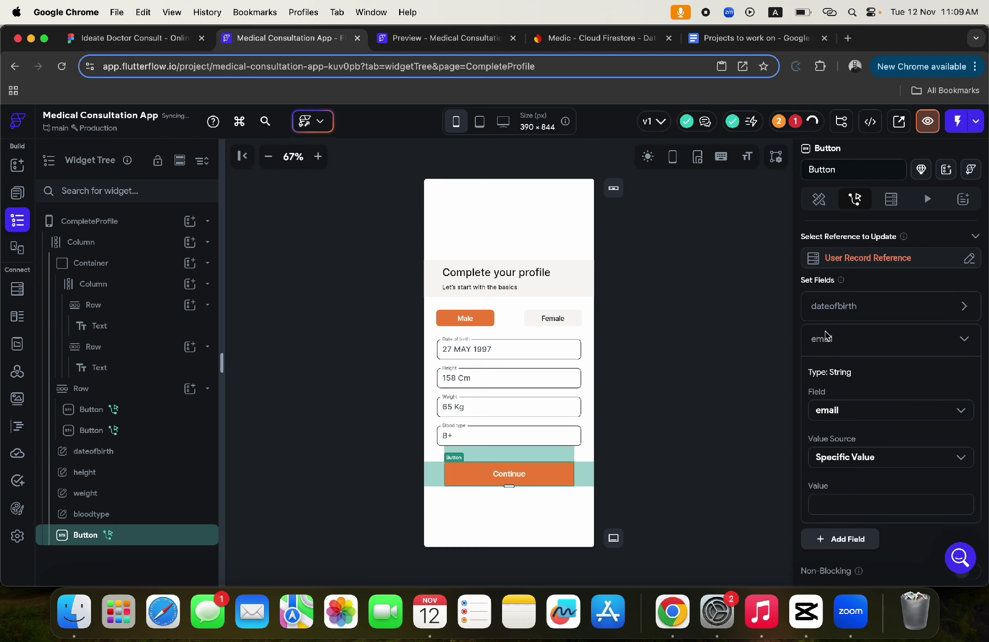
click(834, 409)
scroll(829, 486, down, 3)
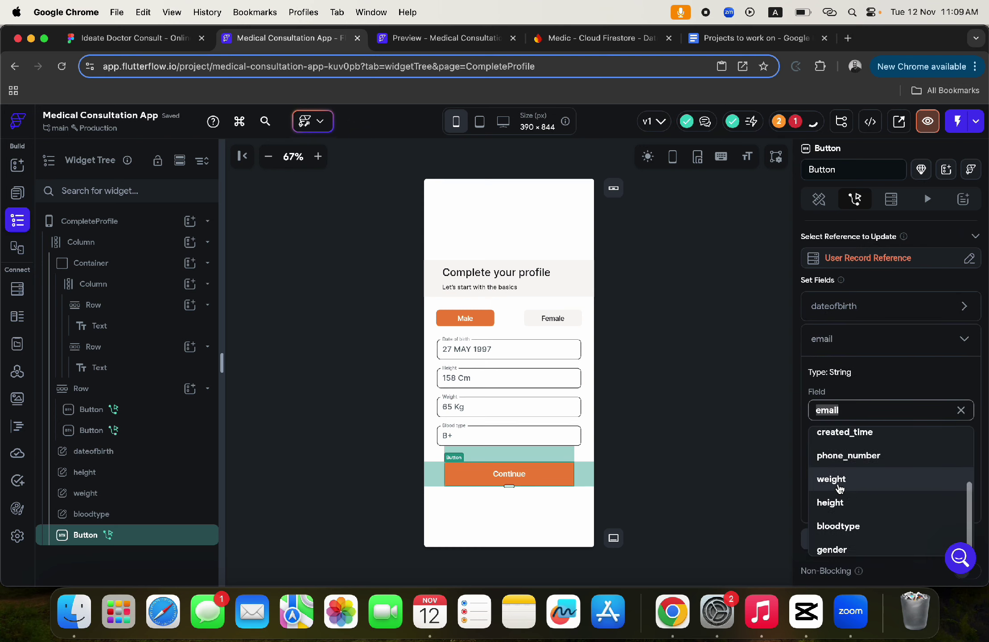
click(833, 496)
click(839, 462)
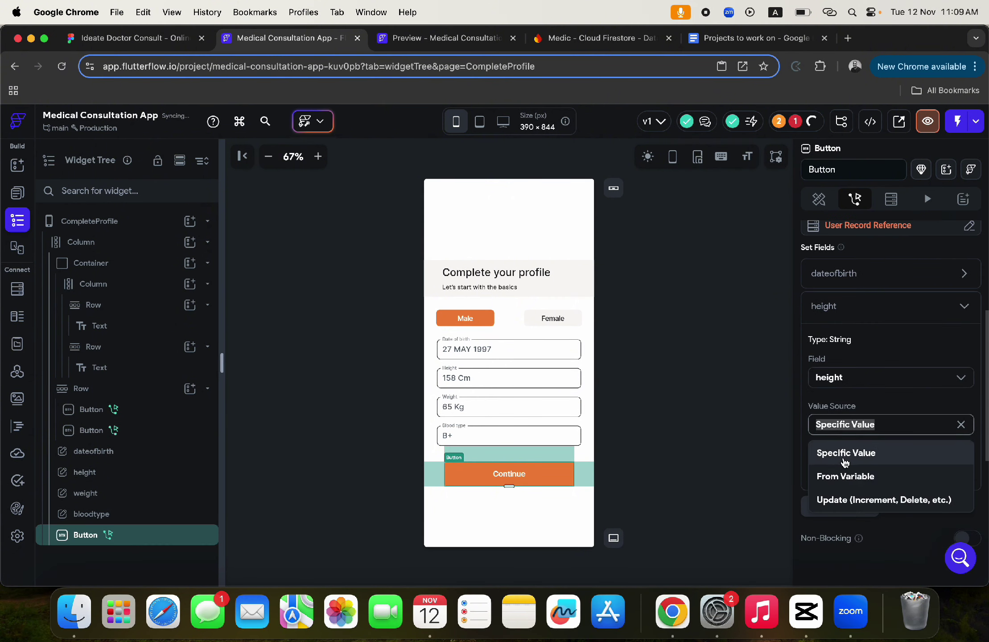
click(842, 472)
click(843, 459)
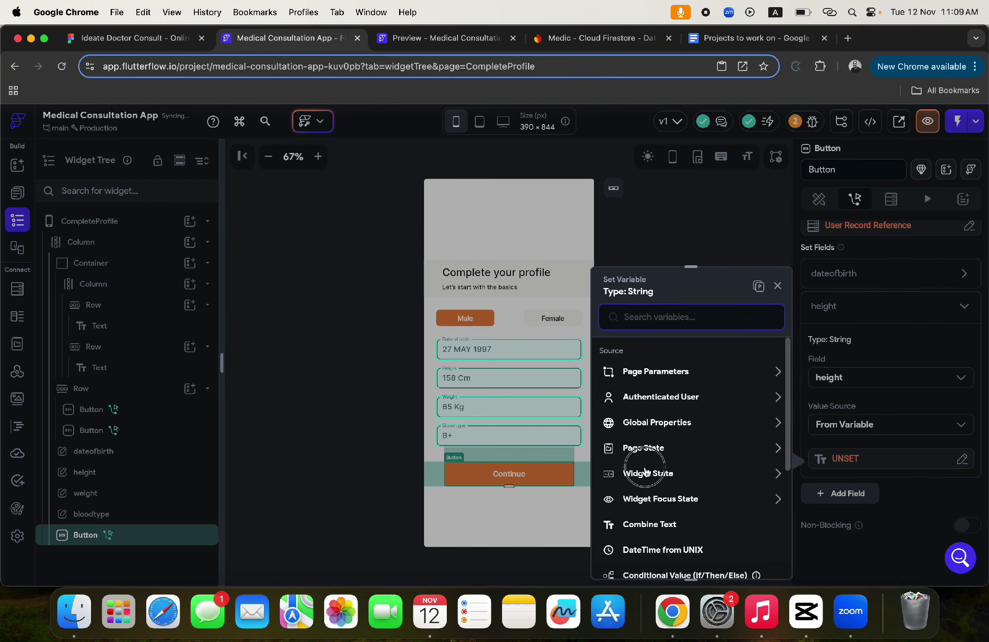
click(651, 474)
click(648, 539)
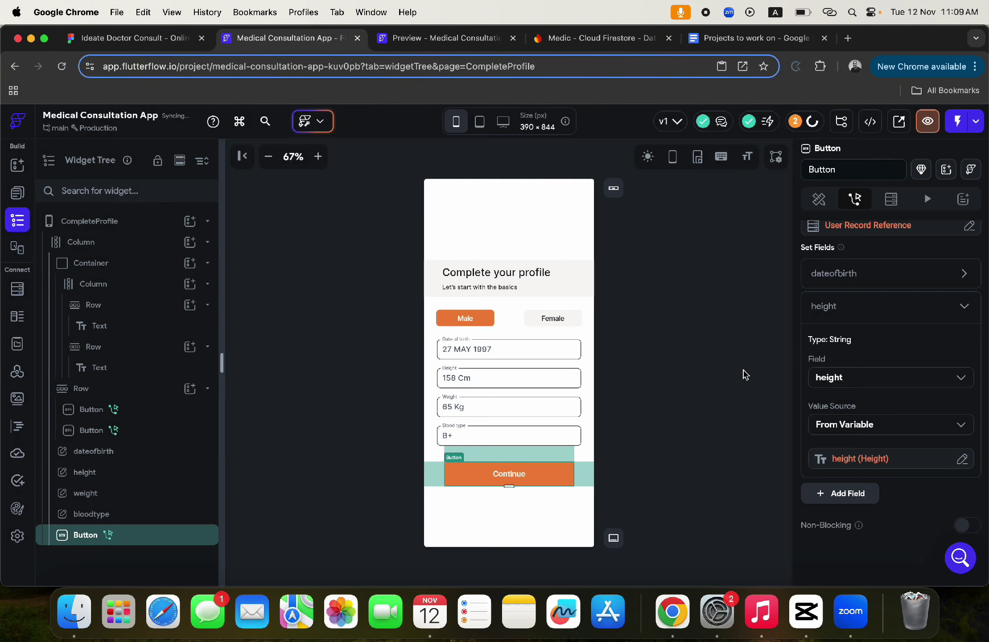
click(826, 307)
Add weight to the update, valued from the weight input's widget state.
click(846, 338)
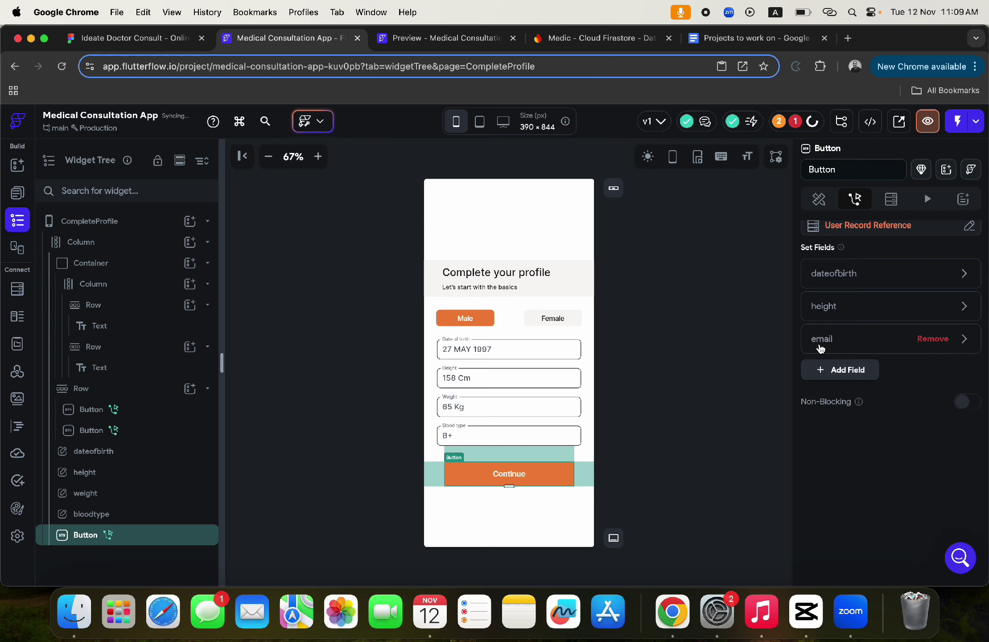
click(821, 339)
click(828, 418)
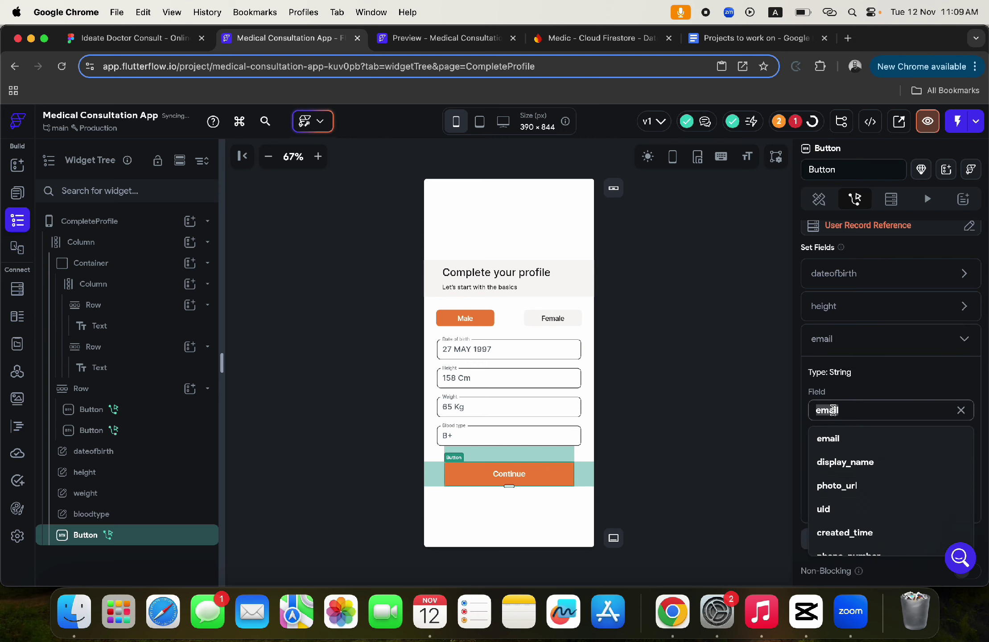
scroll(849, 504, down, 3)
click(843, 502)
click(838, 463)
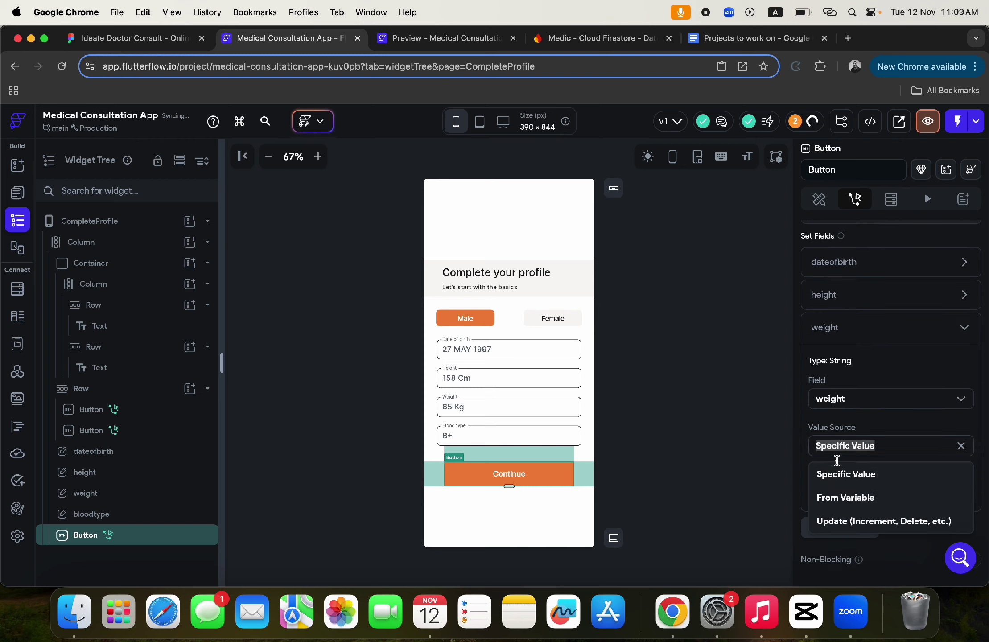
click(840, 482)
click(839, 460)
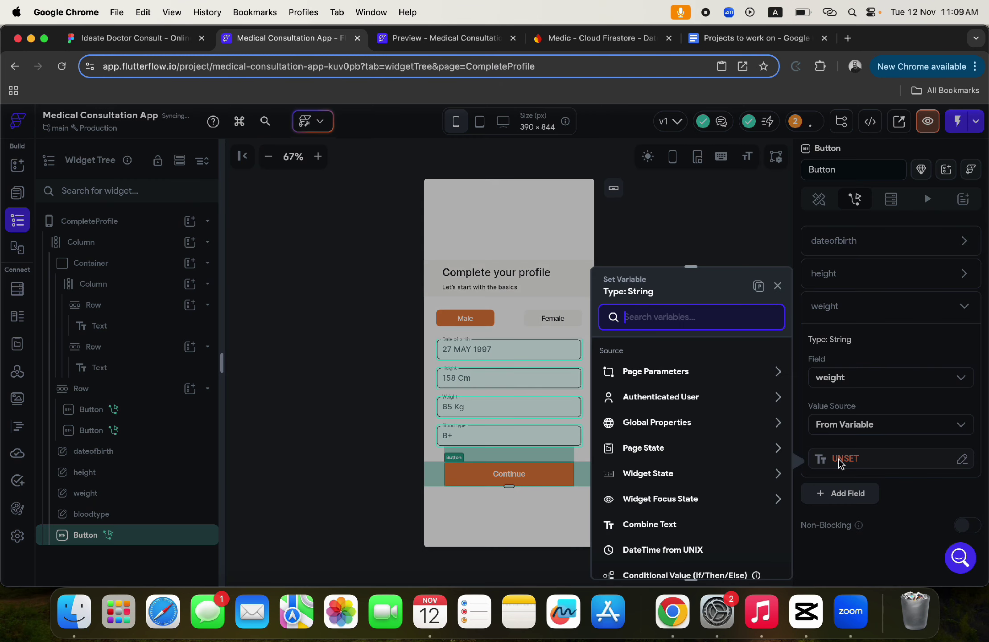
click(638, 472)
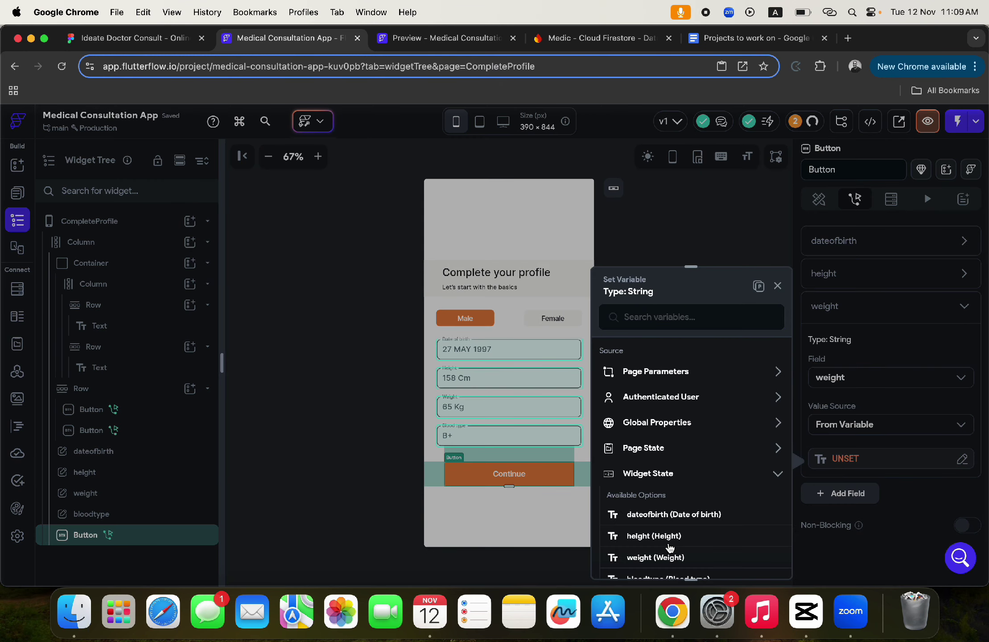
click(669, 557)
click(817, 313)
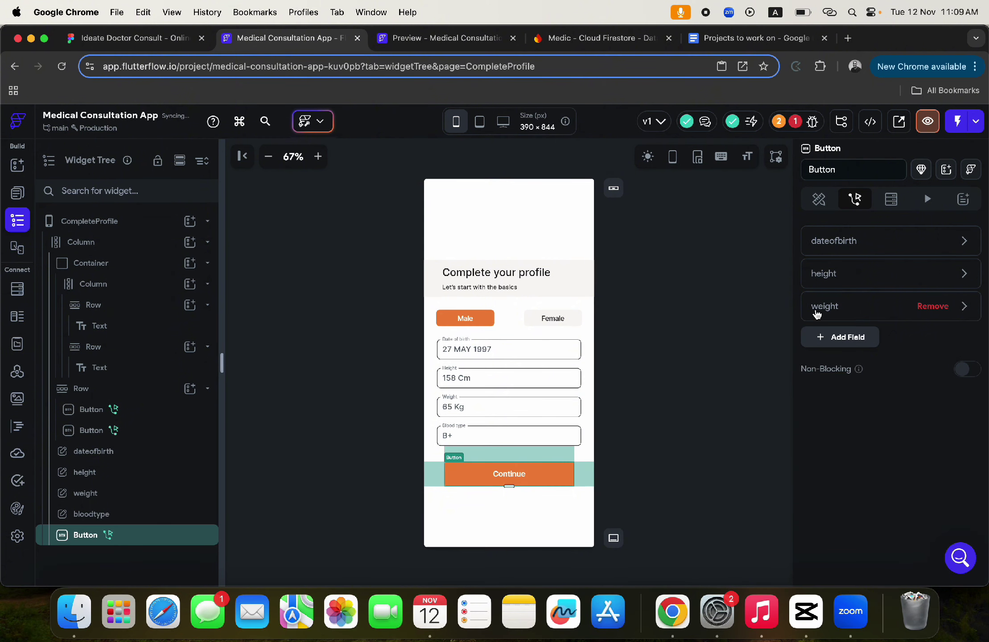
Add bloodtype to the update, valued from the Blood type field's widget state.
click(830, 336)
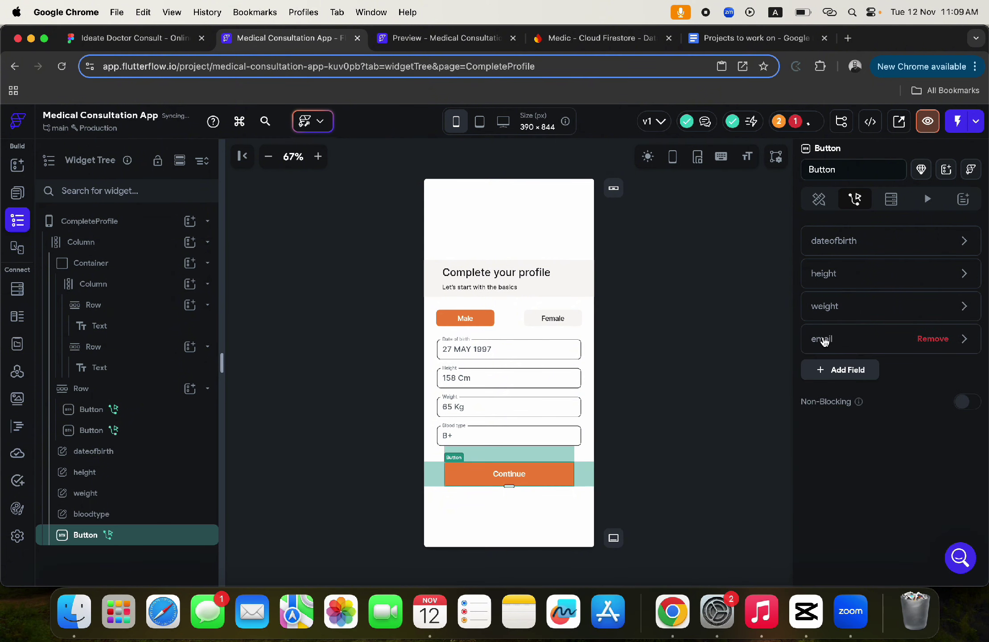
click(823, 340)
click(836, 412)
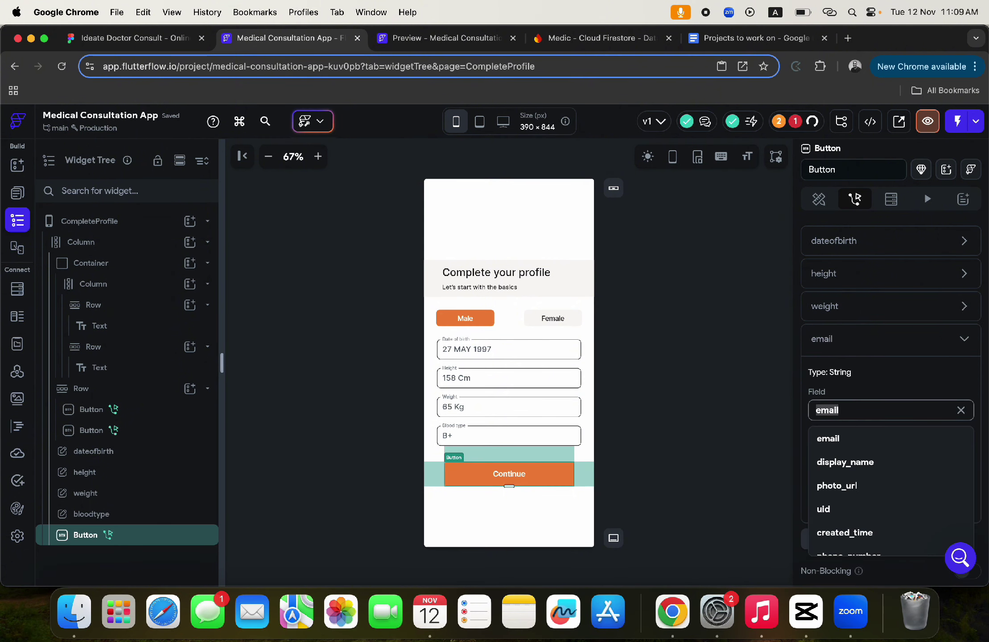
scroll(853, 509, down, 2)
click(847, 522)
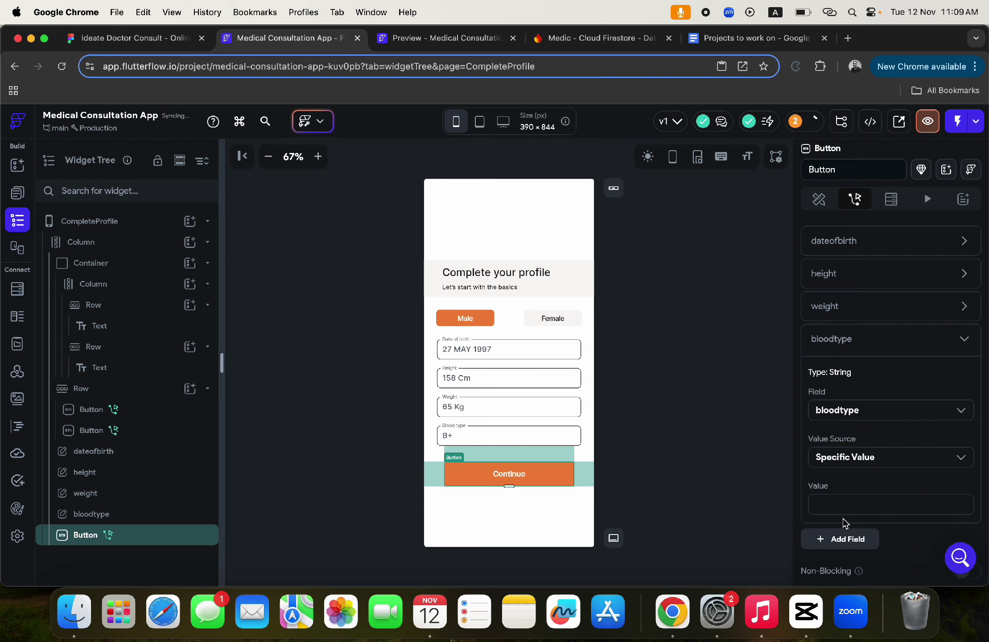
click(844, 464)
click(845, 475)
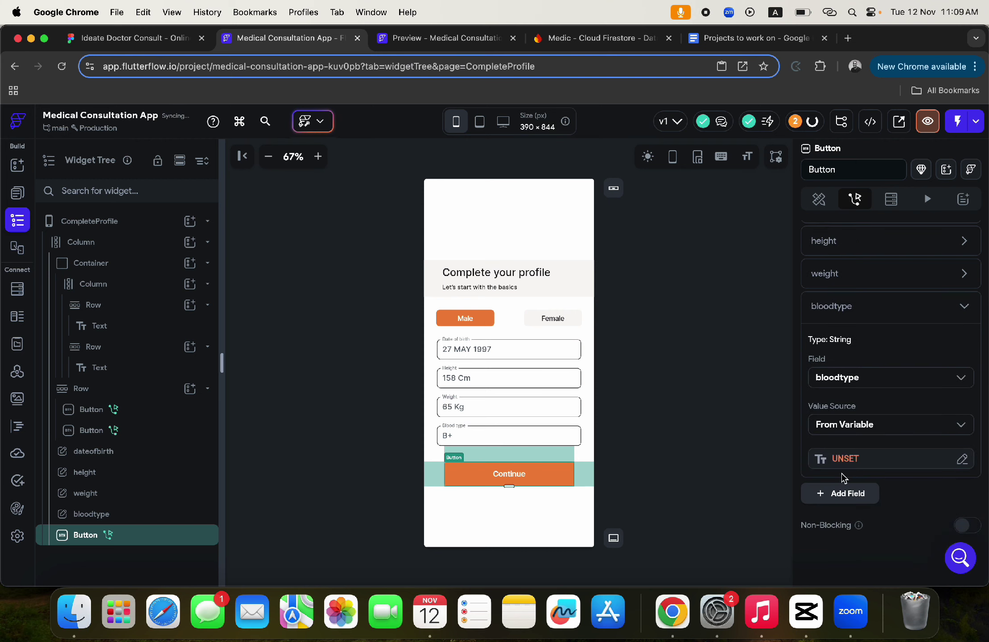
click(845, 457)
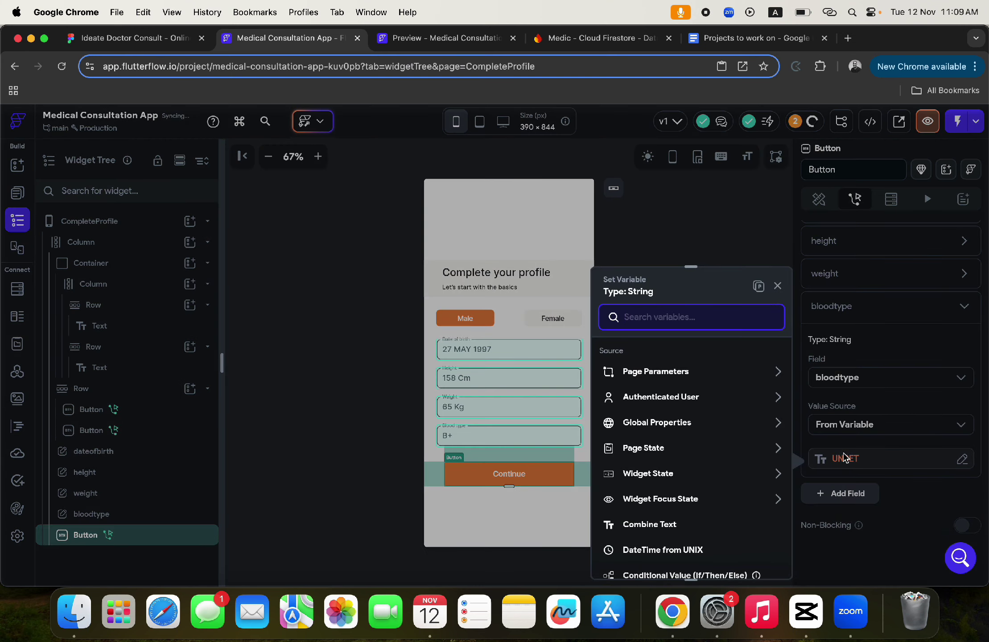
click(648, 477)
scroll(660, 531, down, 1)
click(651, 538)
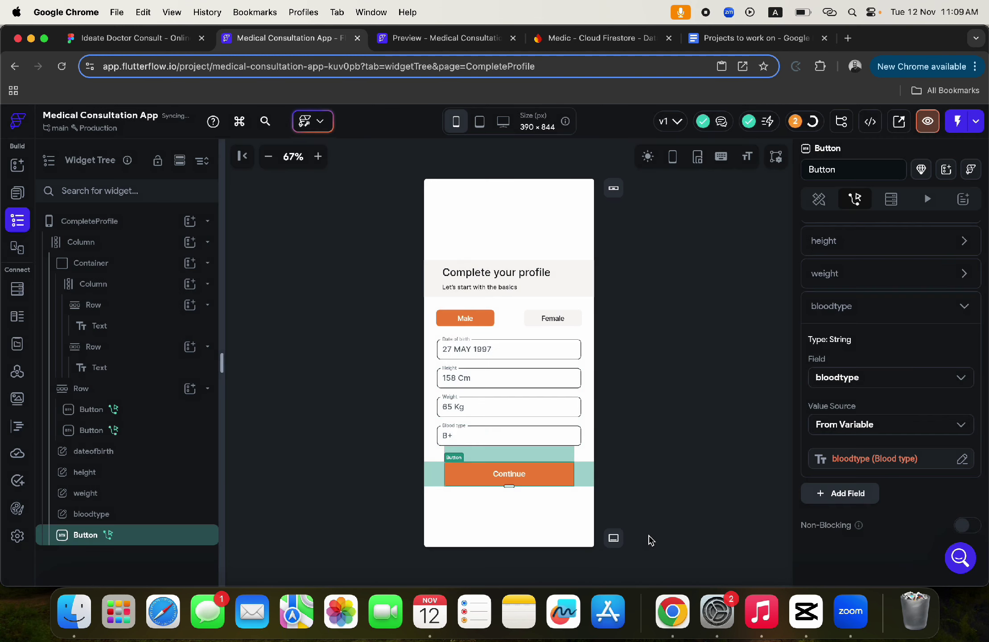
scroll(974, 350, up, 5)
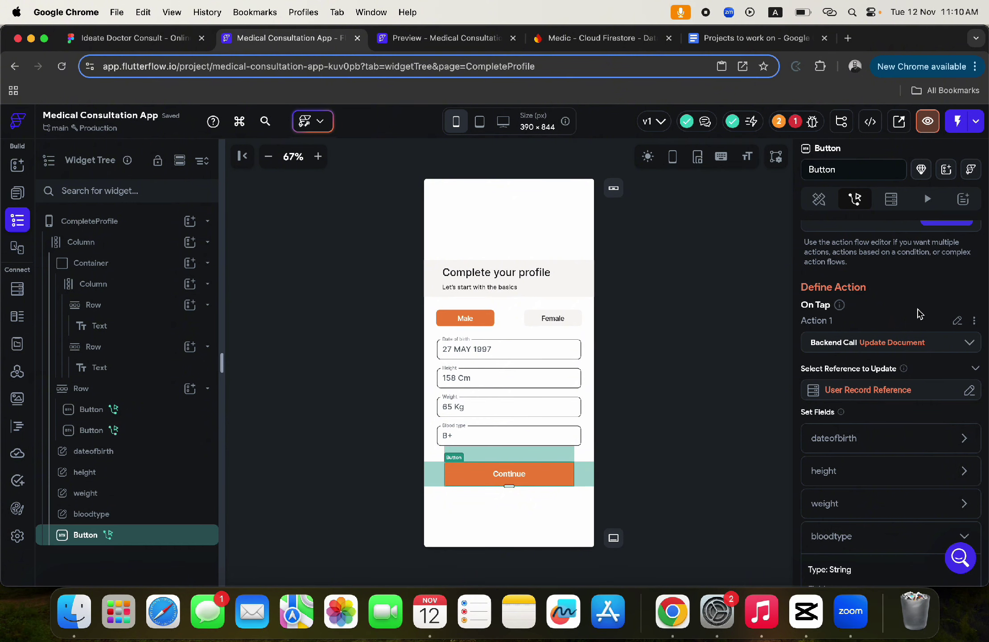
scroll(828, 371, down, 10)
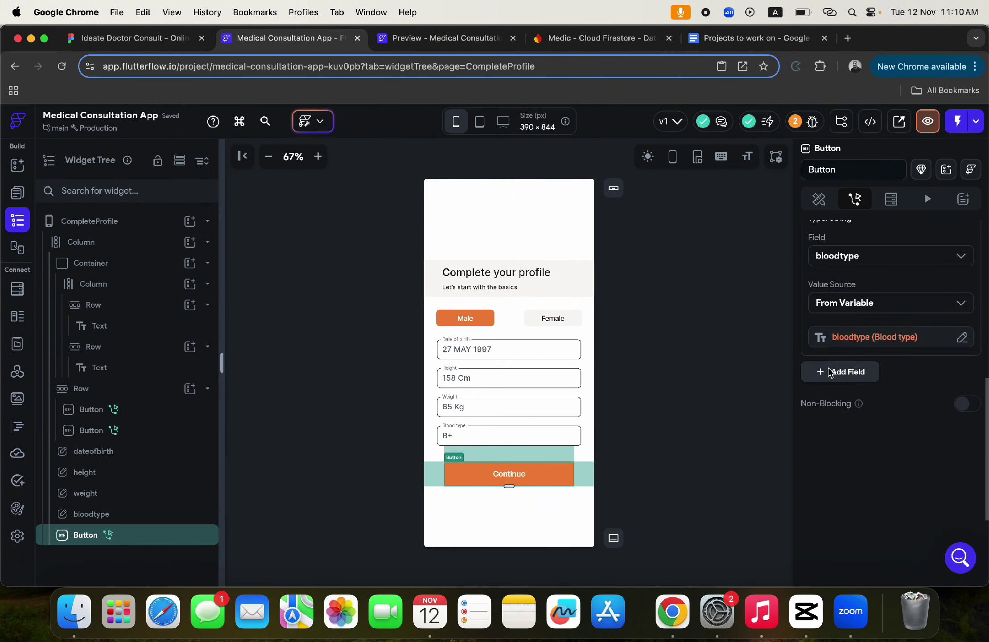
Add a gender field to the update, valued from the page's gender state variable.
click(843, 407)
click(842, 407)
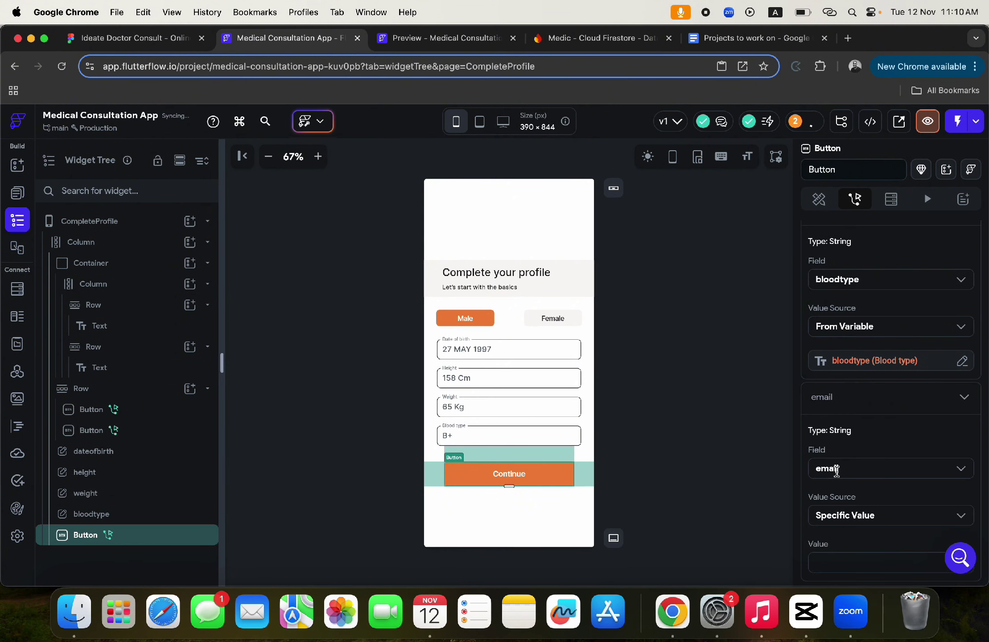
click(835, 469)
click(848, 558)
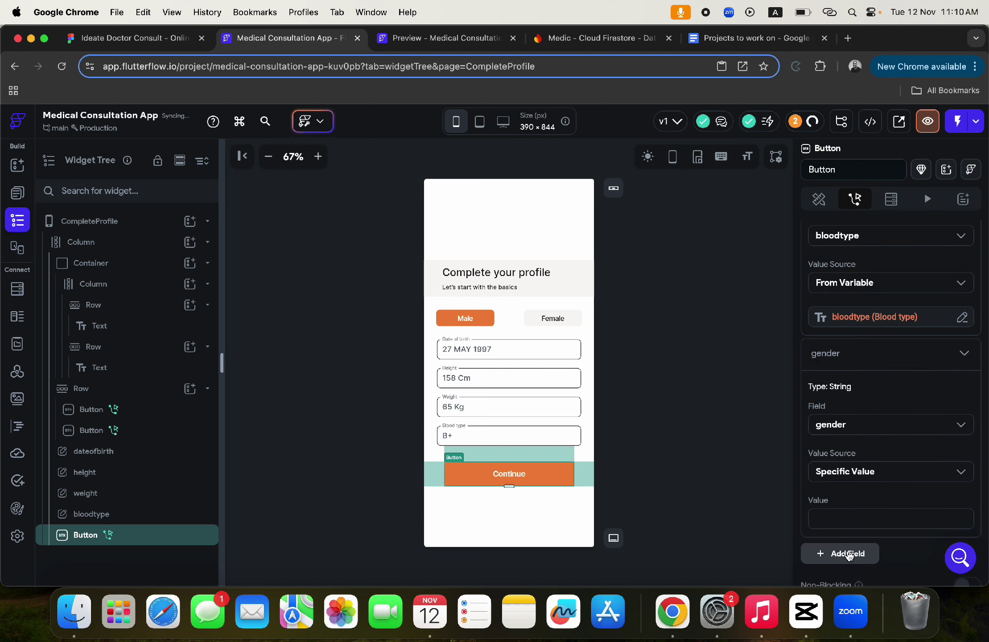
click(847, 468)
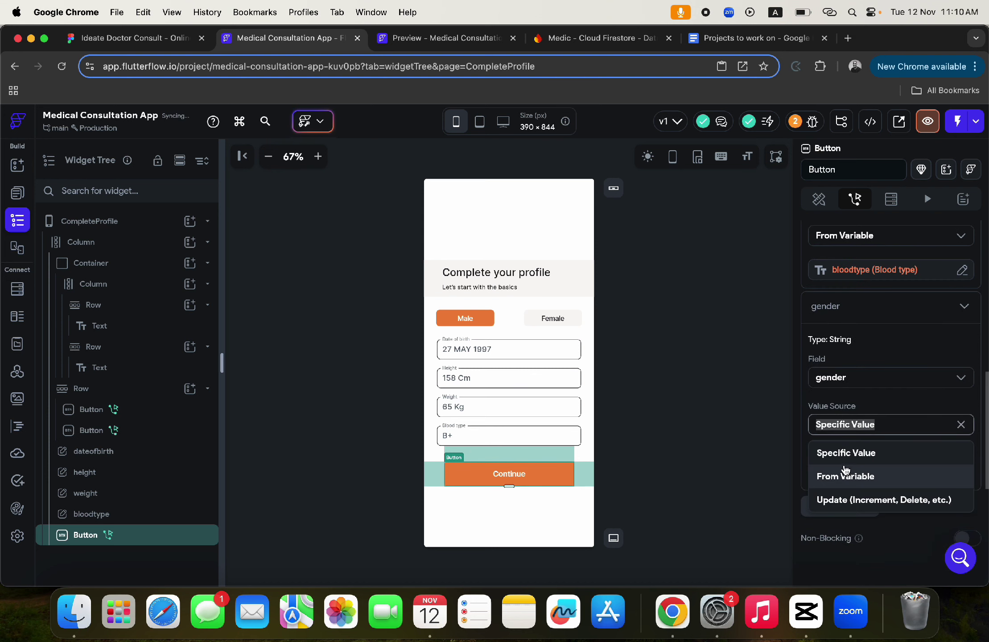
click(845, 471)
click(848, 461)
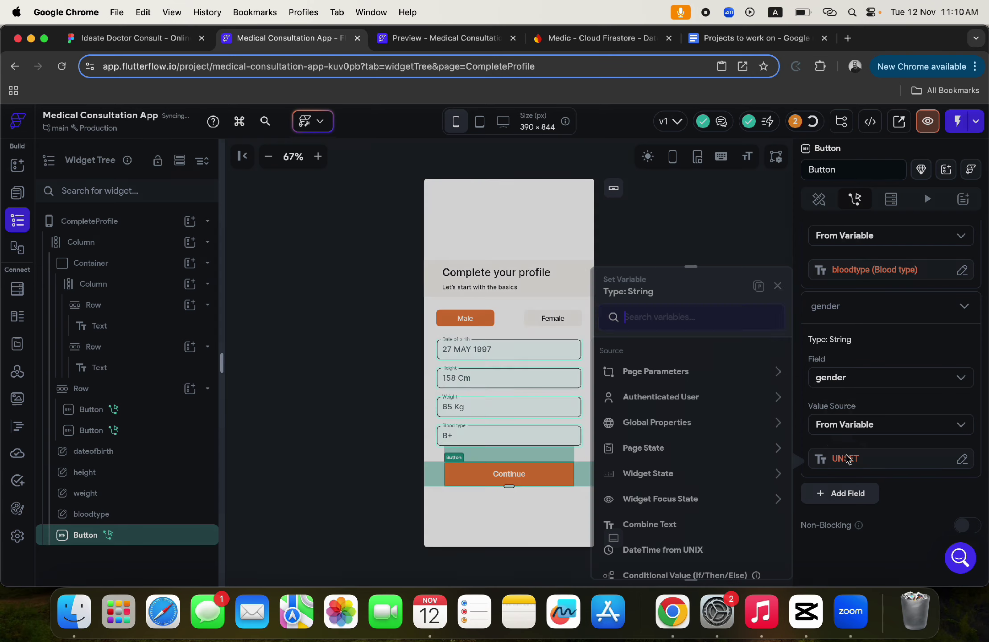
click(629, 449)
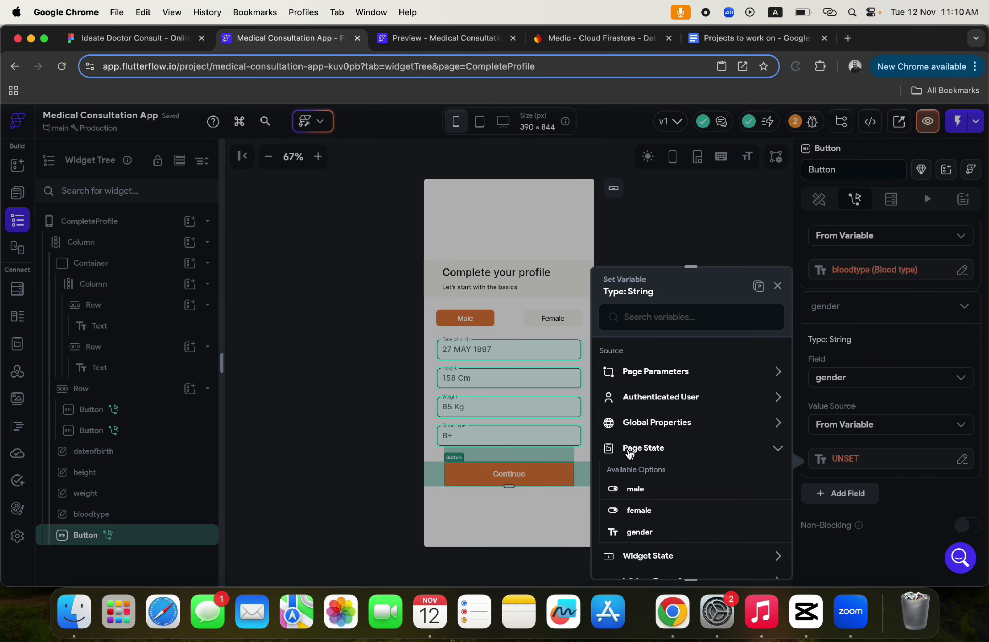
click(639, 532)
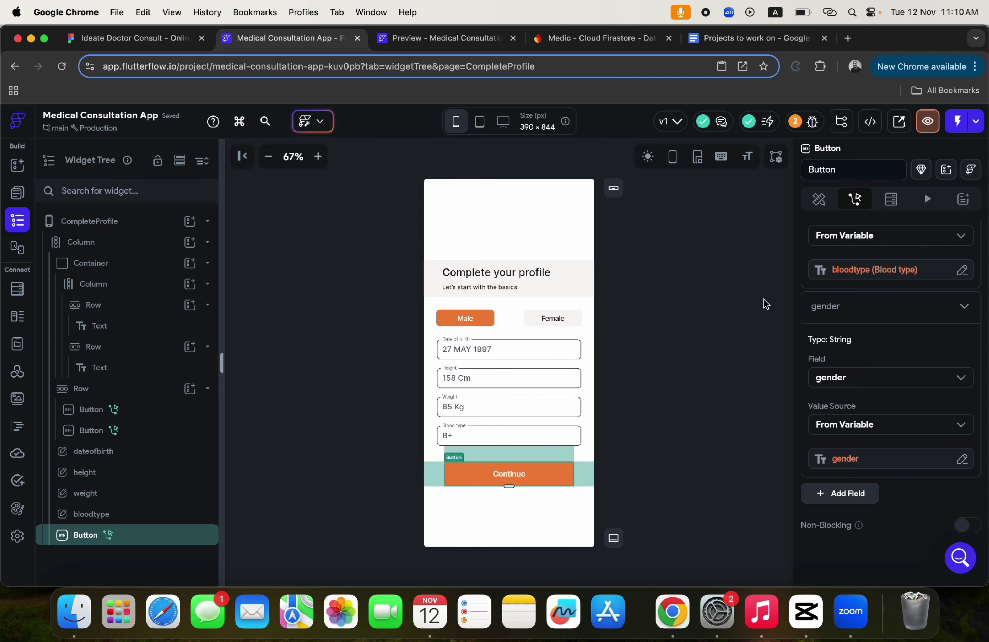
scroll(888, 259, up, 10)
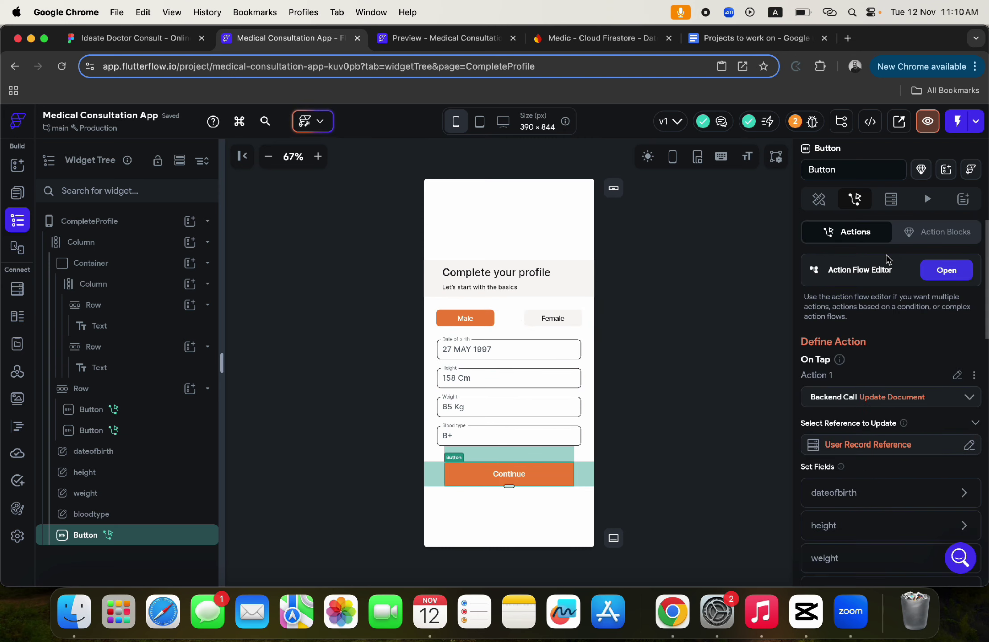
Add a Navigate To HomePage action with Instant transition after the update, then show the Storyboard.
click(950, 273)
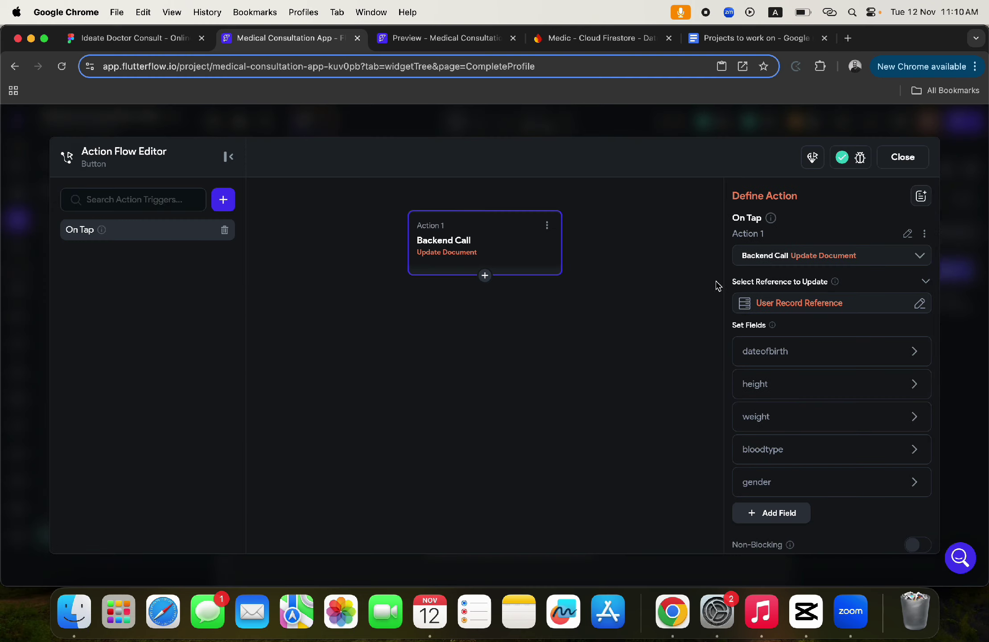
click(485, 276)
click(469, 297)
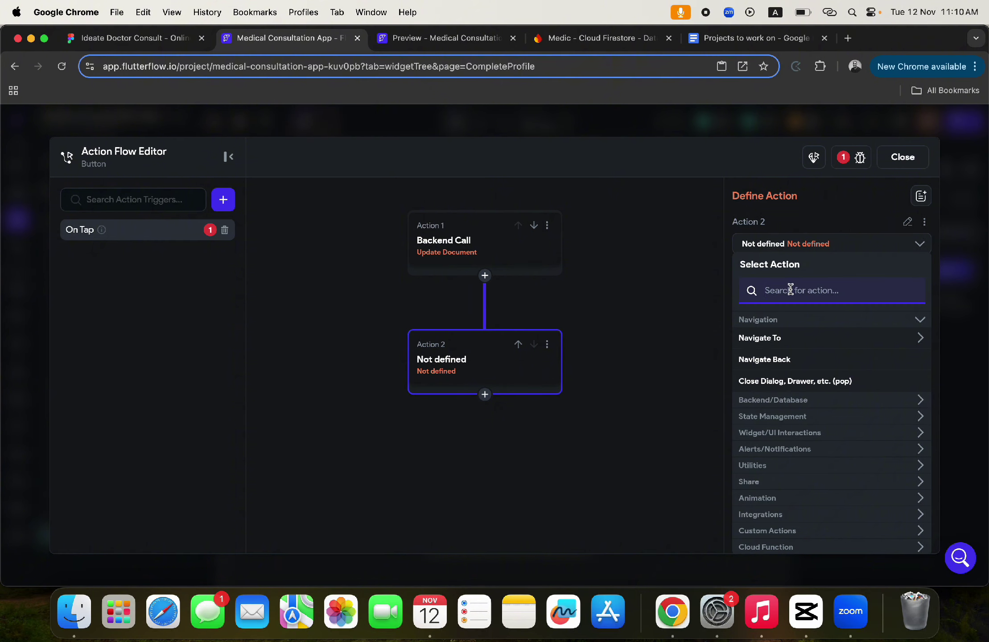
text(home)
click(766, 361)
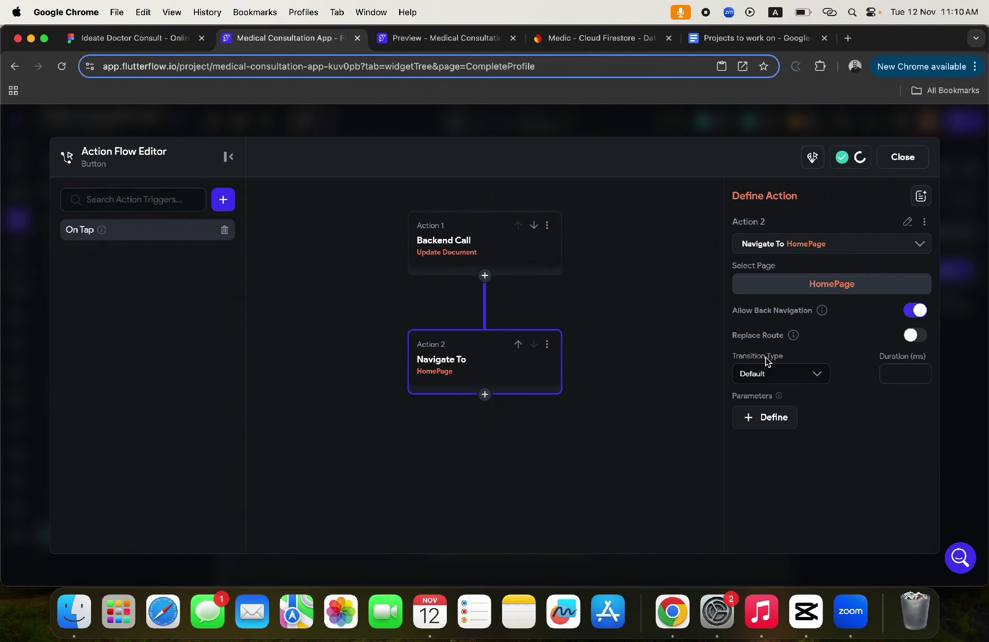
click(754, 375)
click(763, 426)
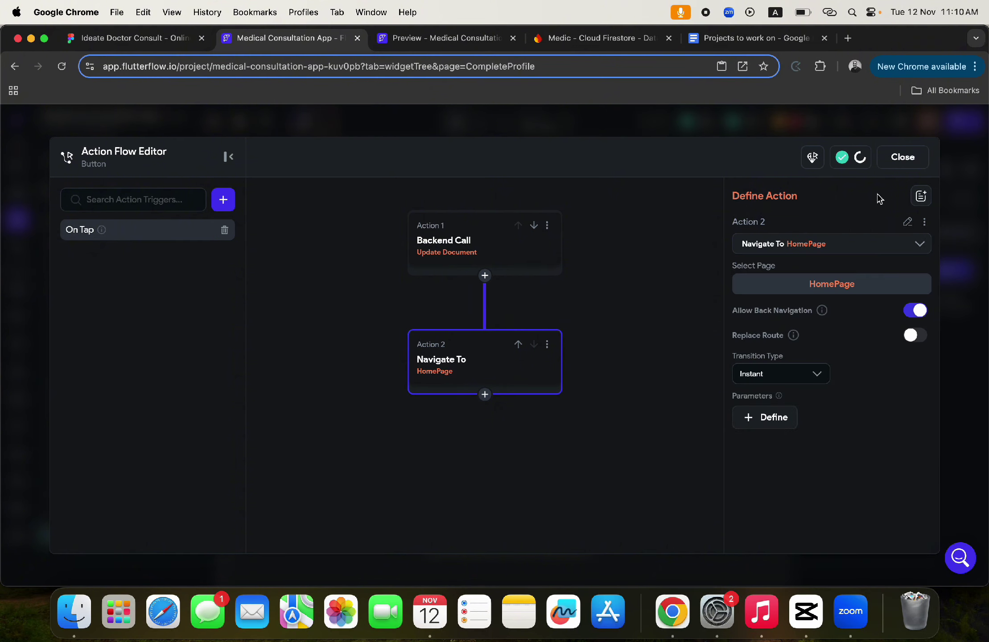
click(902, 157)
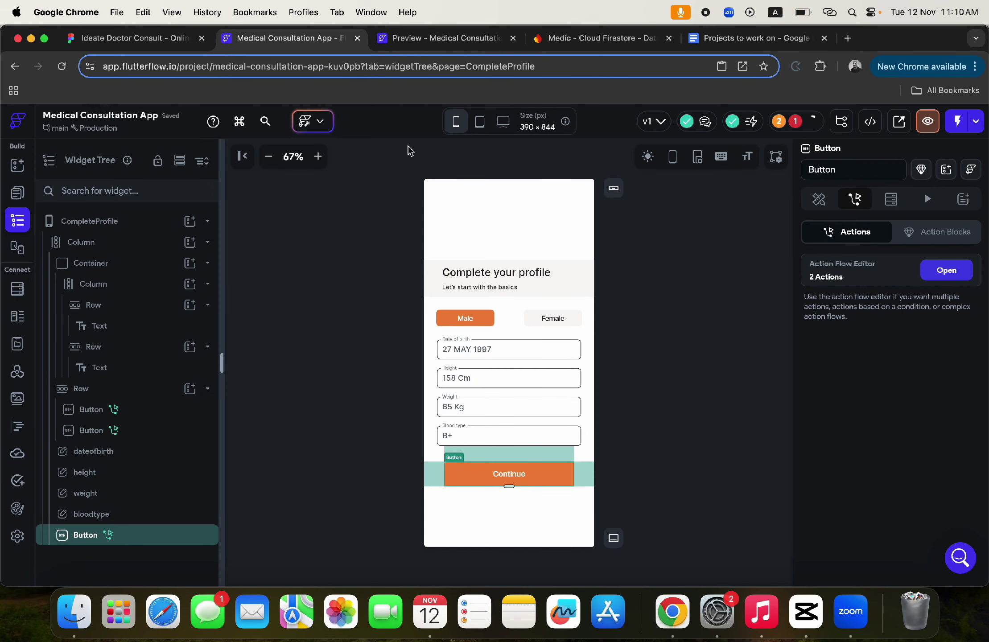
click(18, 249)
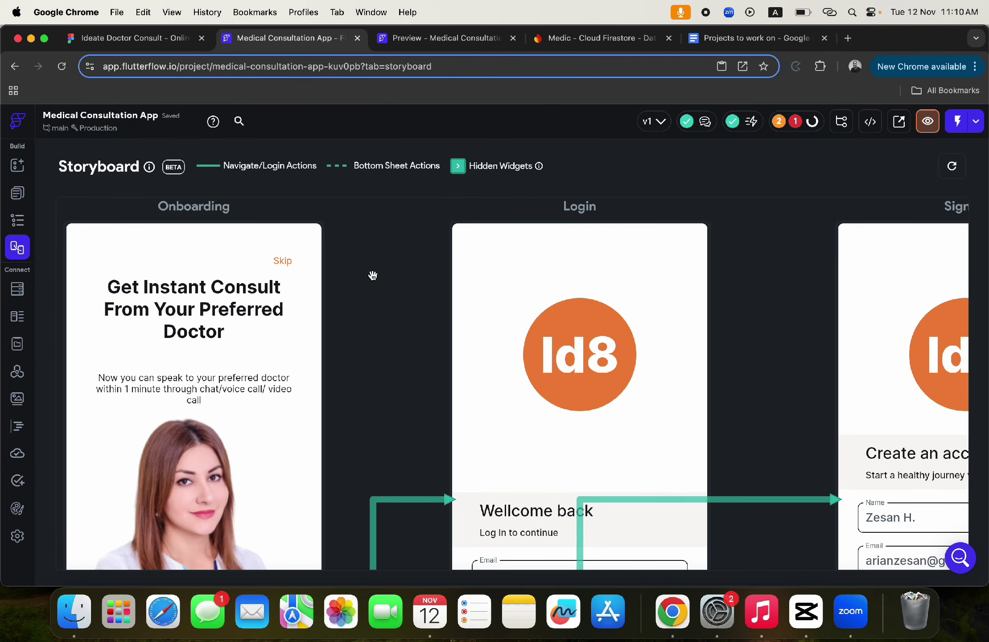
Reload the project so the storyboard shows CompleteProfile's HomePage link, then open HomePage.
scroll(373, 275, down, 5)
scroll(372, 274, down, 2)
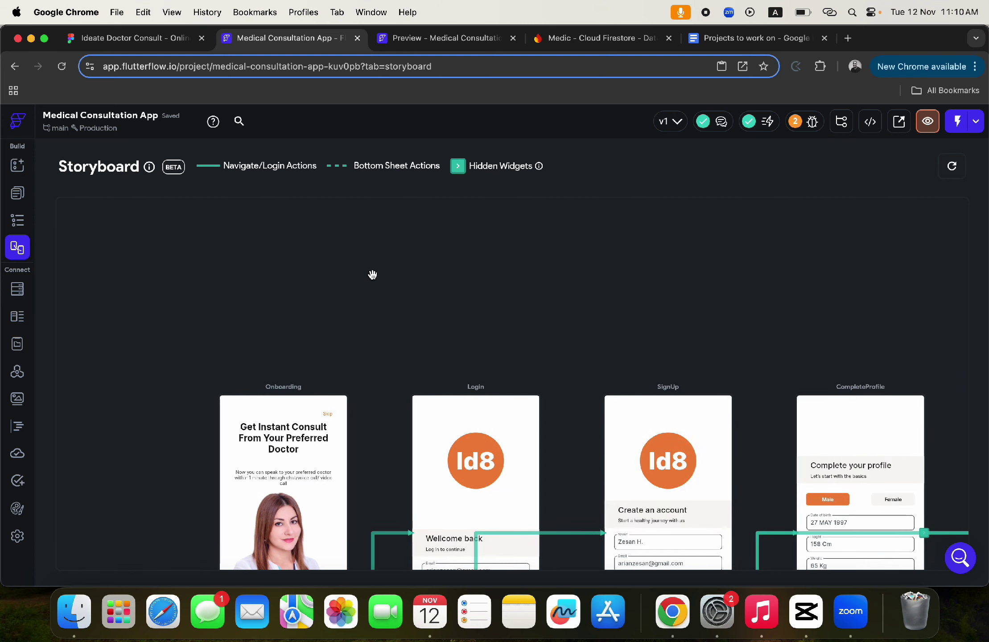
scroll(288, 306, right, 5)
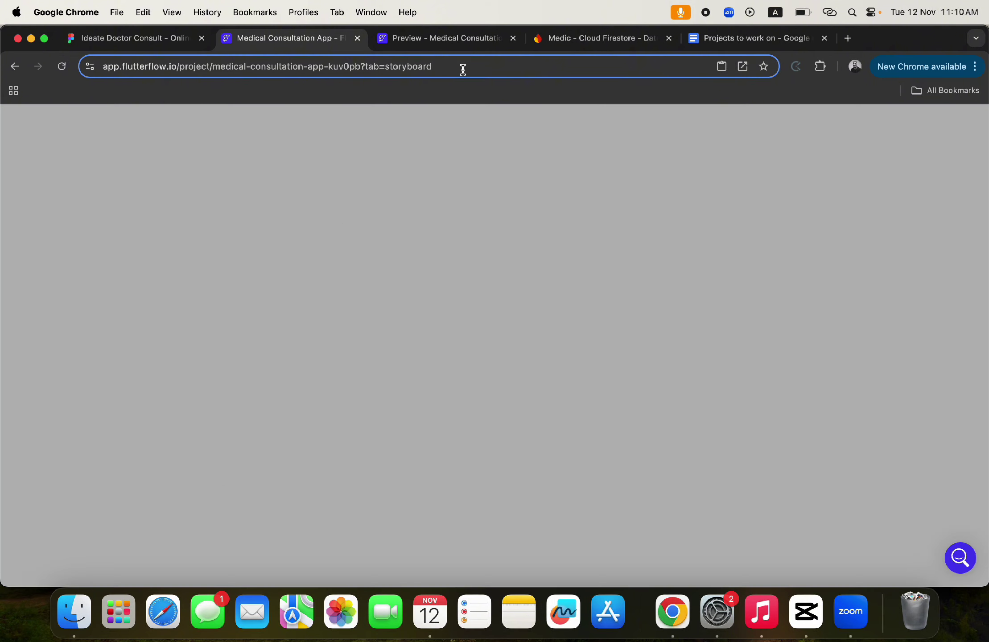
click(463, 67)
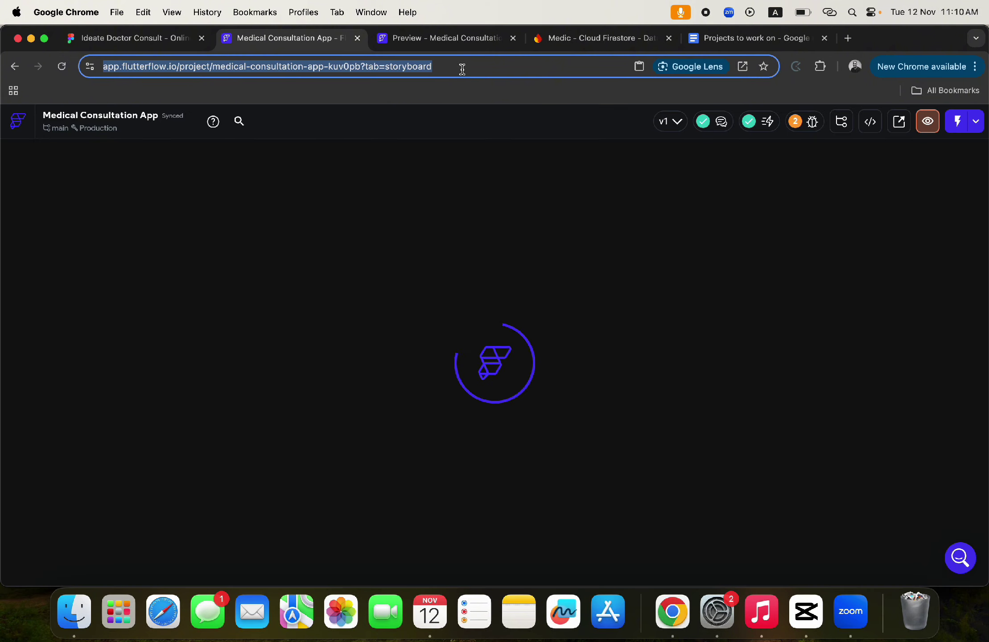
key(Return)
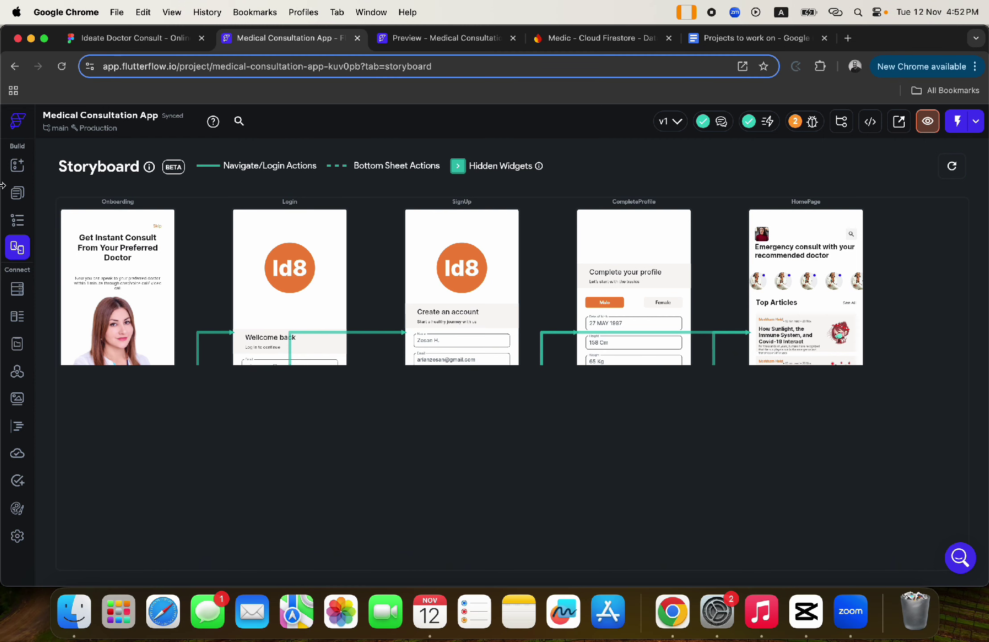
click(17, 193)
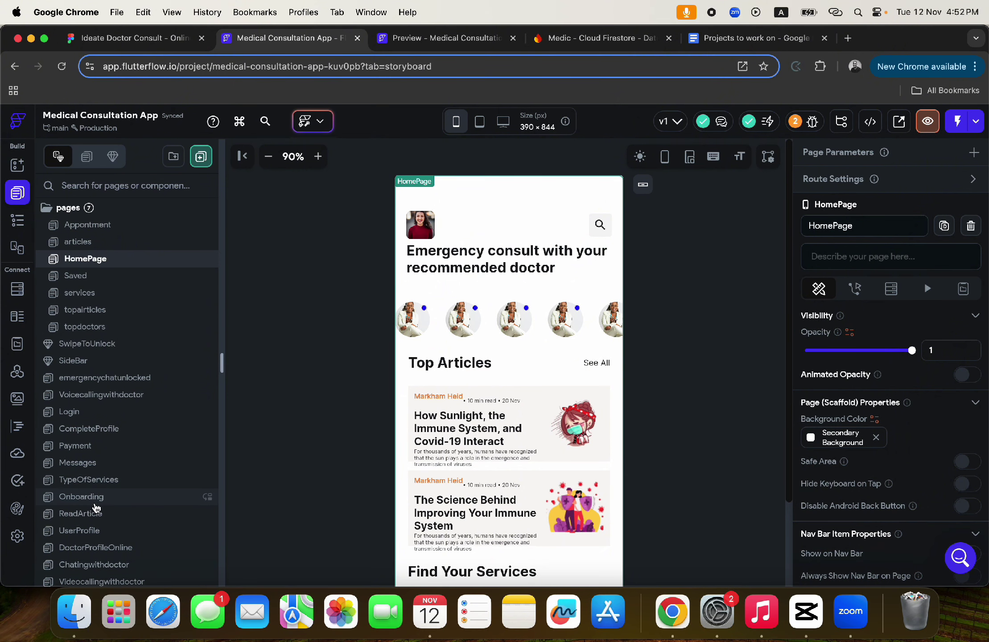
Browse Onboarding at 80% zoom, then CompleteProfile and HomePage, then switch to the Figma file.
click(84, 497)
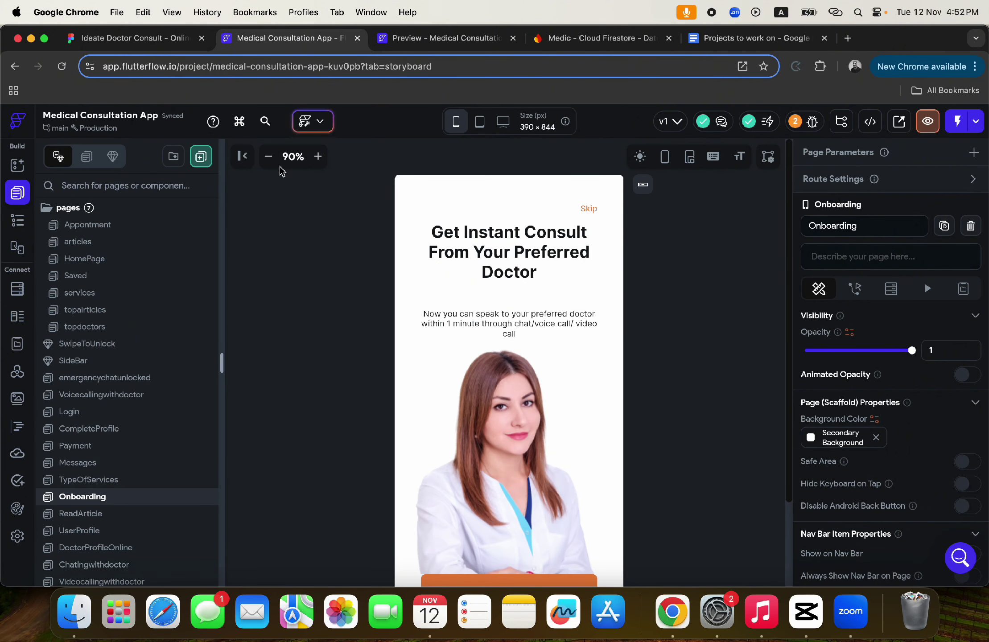
click(269, 156)
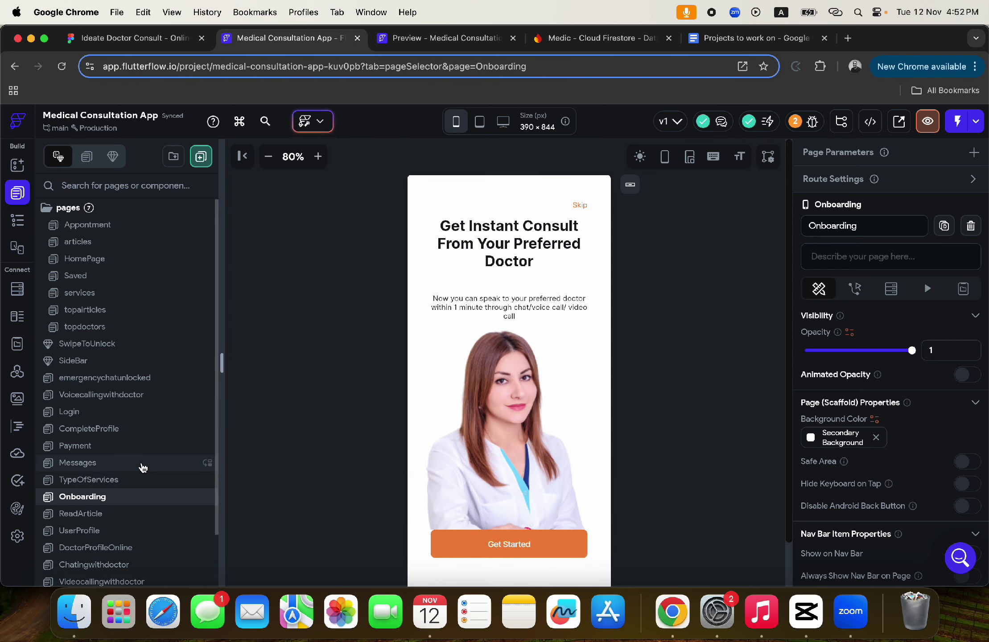
click(99, 429)
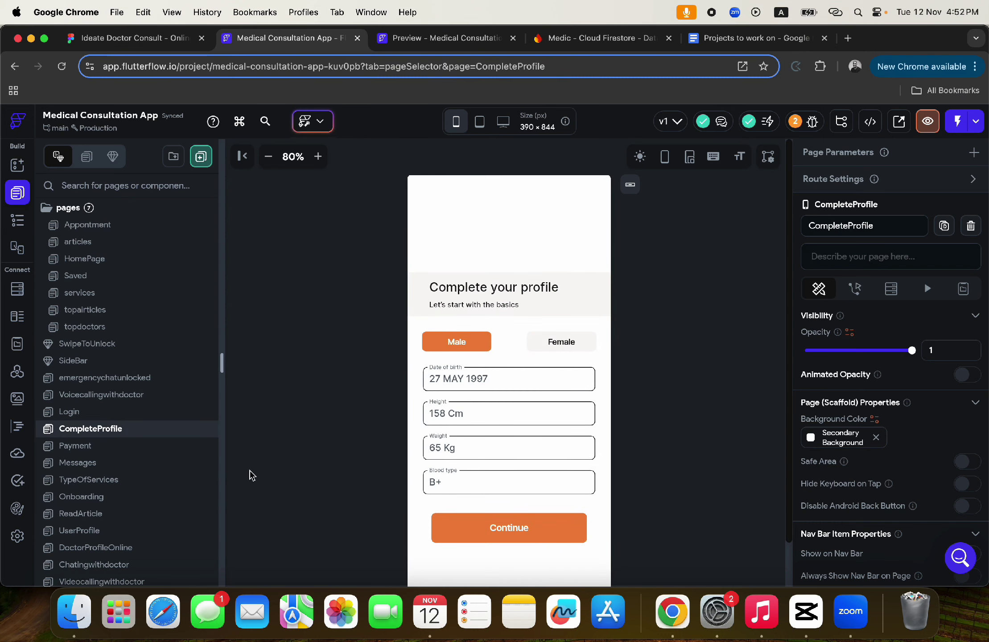
scroll(151, 461, down, 2)
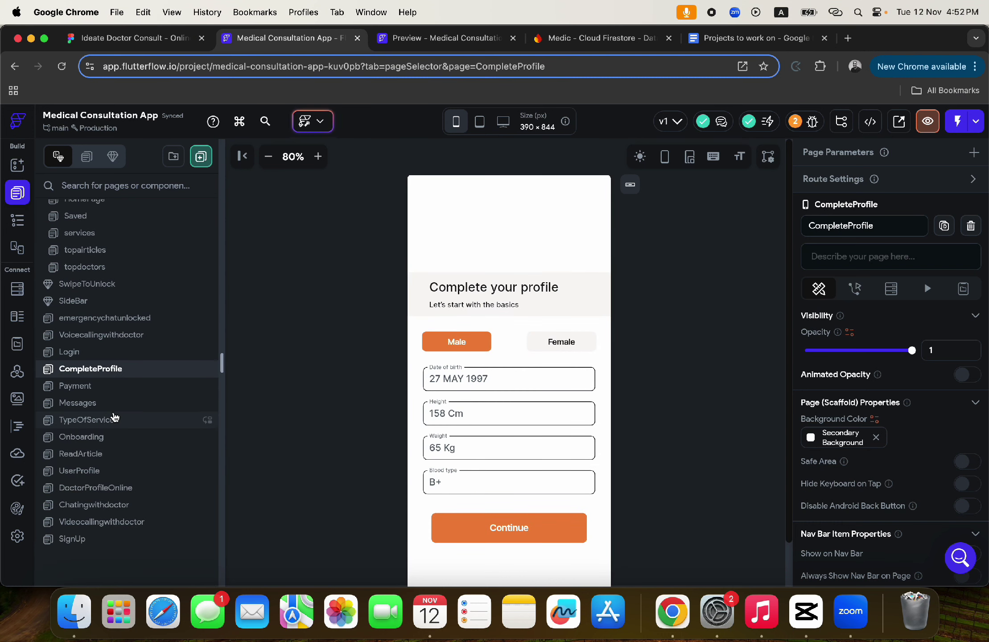
scroll(115, 416, up, 2)
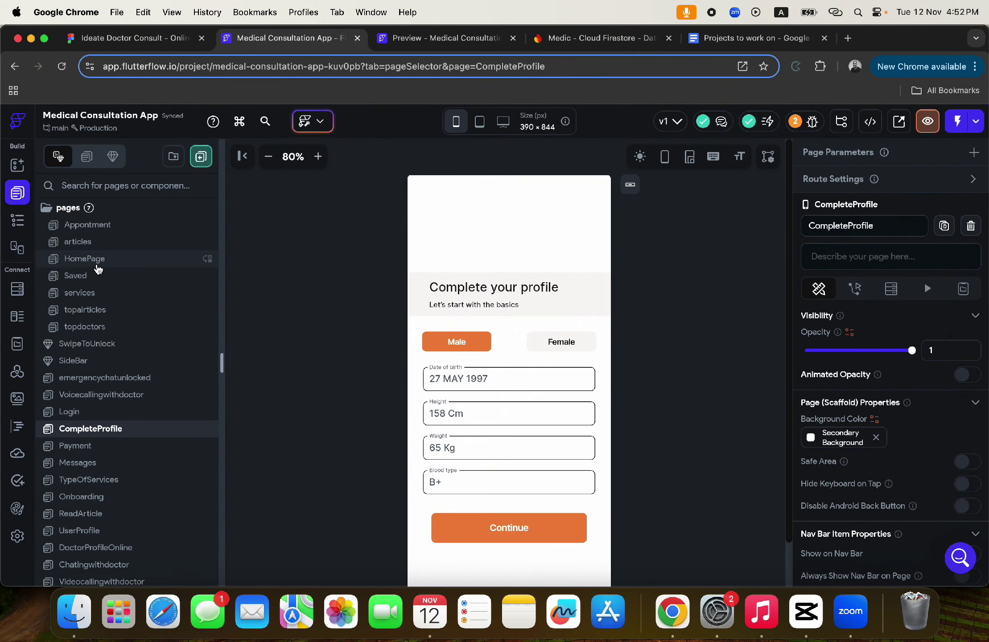
click(96, 266)
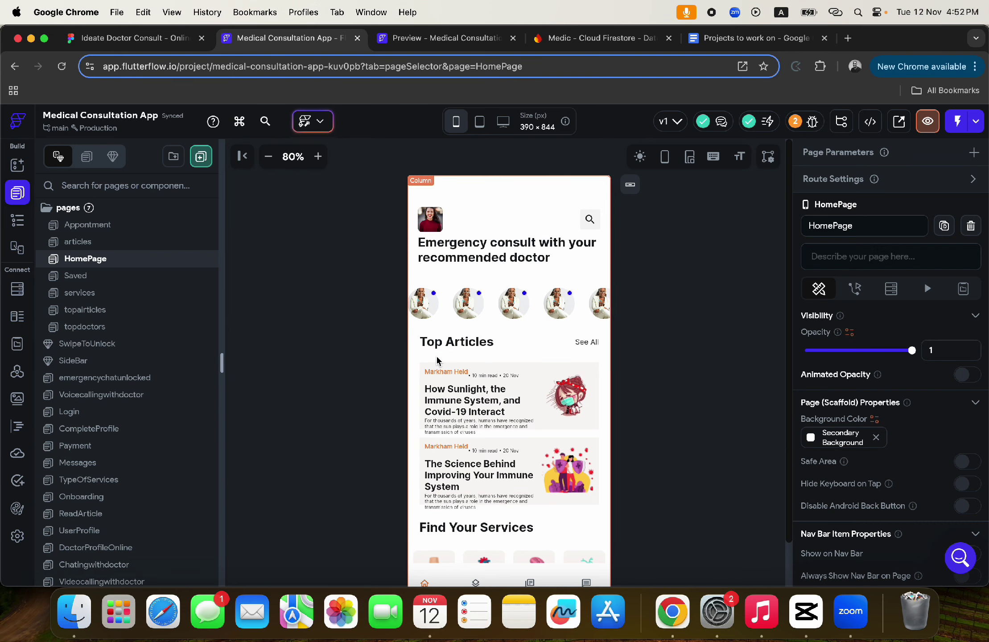
click(133, 38)
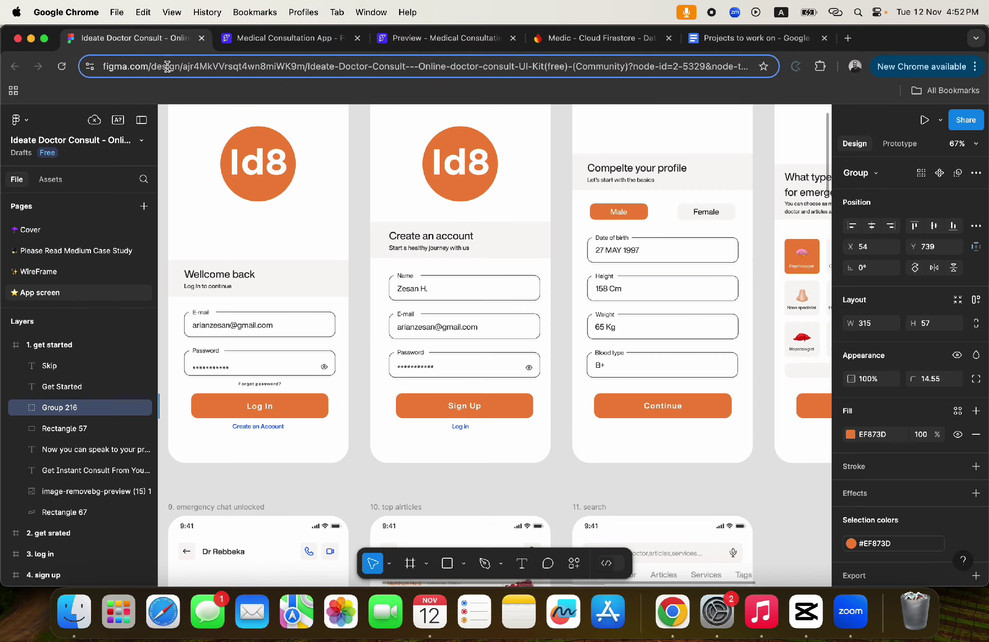
Pan the Figma canvas to the 'services you want' frame, then return to FlutterFlow.
scroll(351, 286, down, 10)
scroll(350, 286, left, 10)
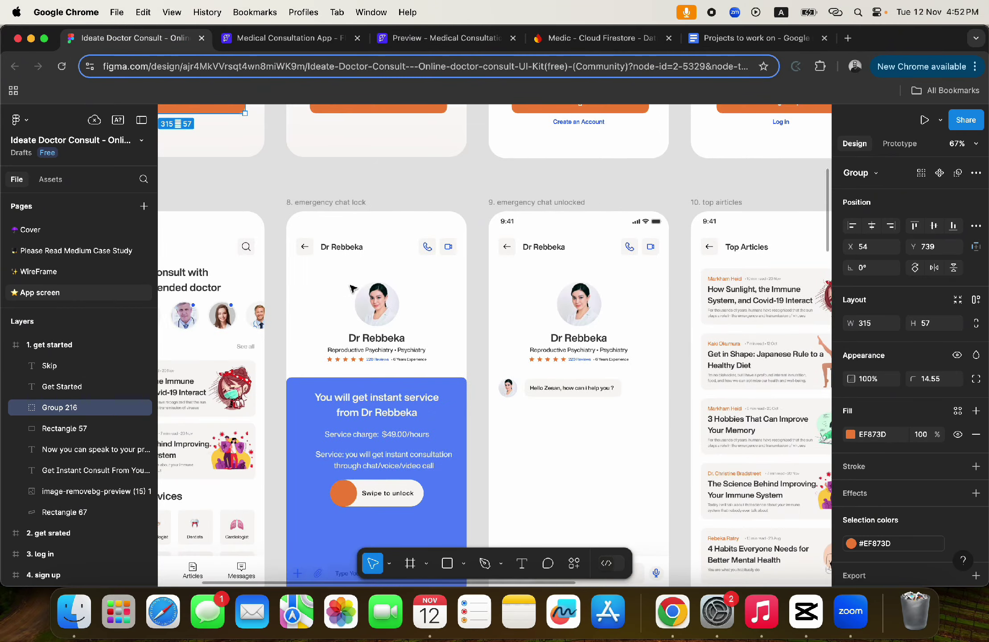
scroll(352, 288, left, 8)
scroll(353, 288, up, 5)
scroll(352, 287, down, 8)
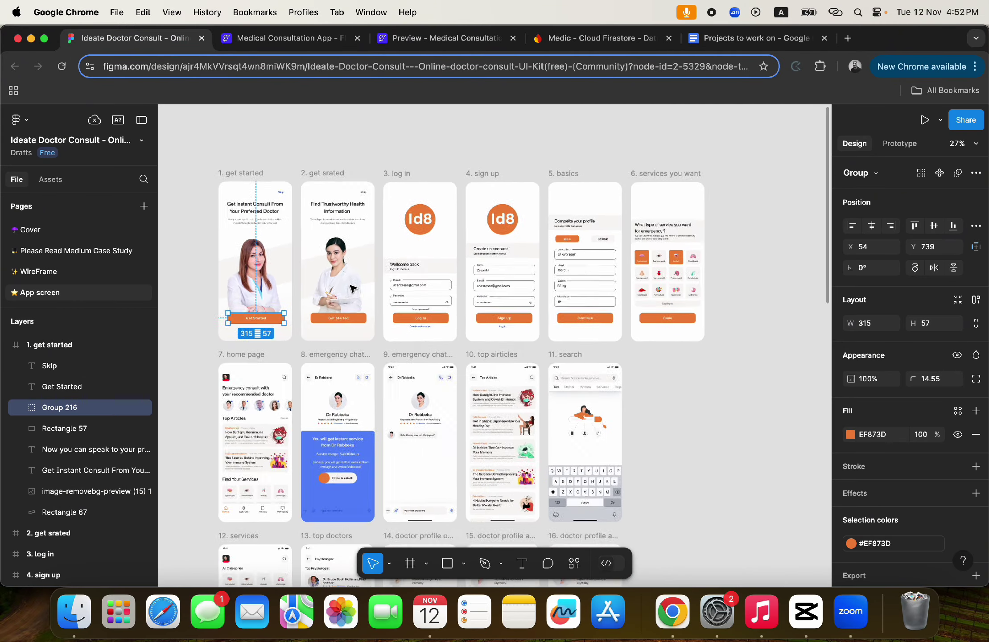
scroll(352, 288, up, 1)
scroll(352, 288, right, 2)
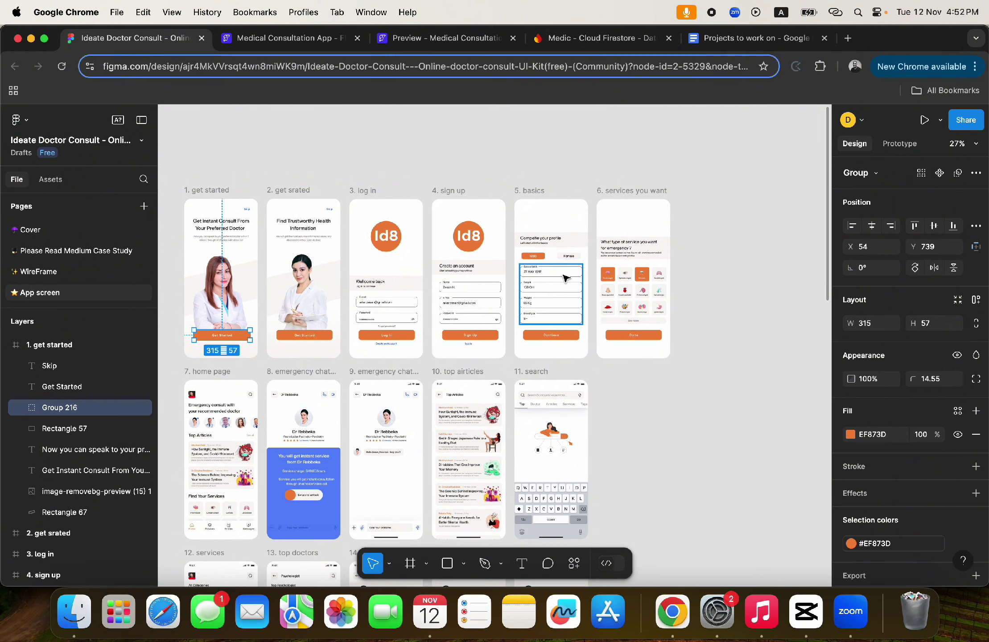
scroll(566, 277, up, 6)
scroll(566, 278, up, 5)
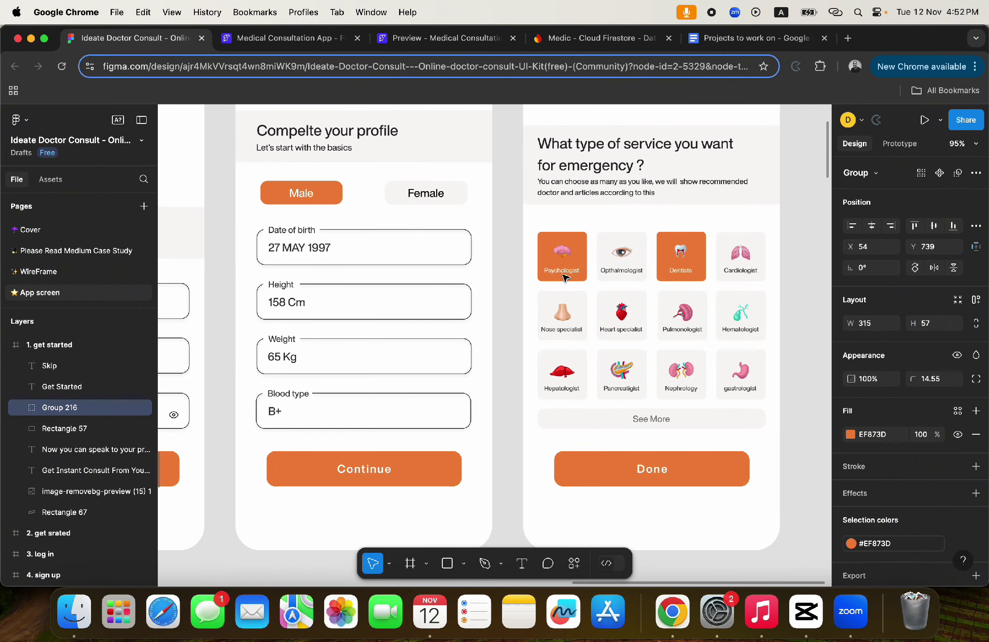
scroll(565, 278, down, 5)
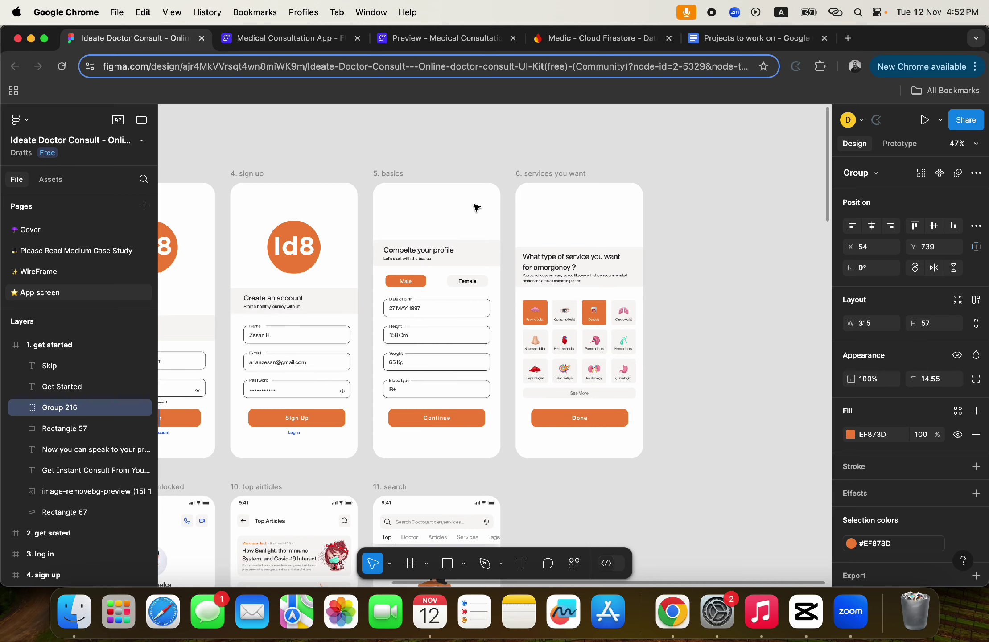
click(298, 41)
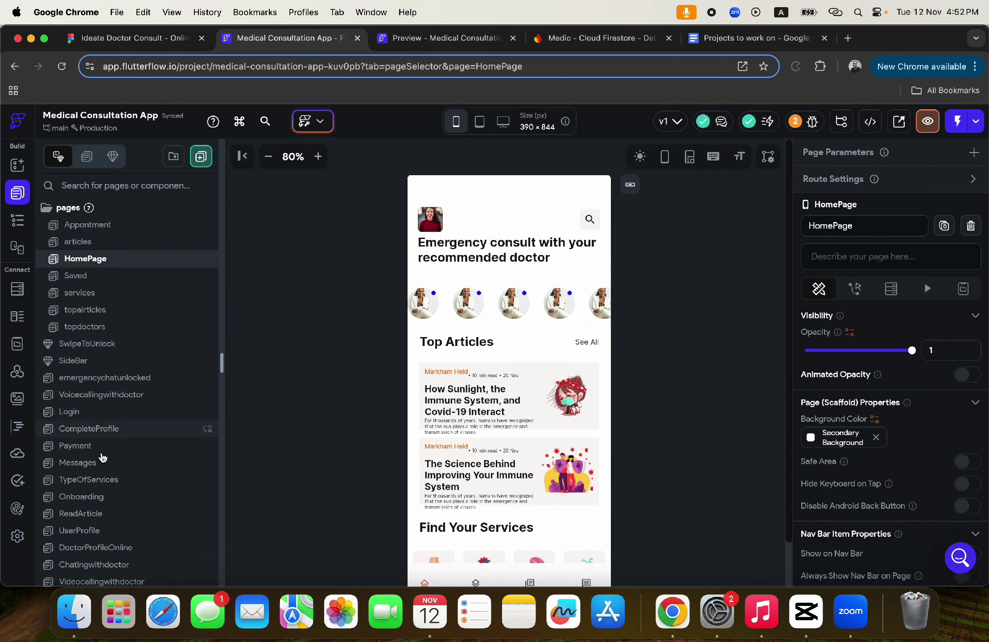
Browse the topairticles and services pages, compare with Figma, then view Saved and HomePage.
scroll(104, 522, down, 2)
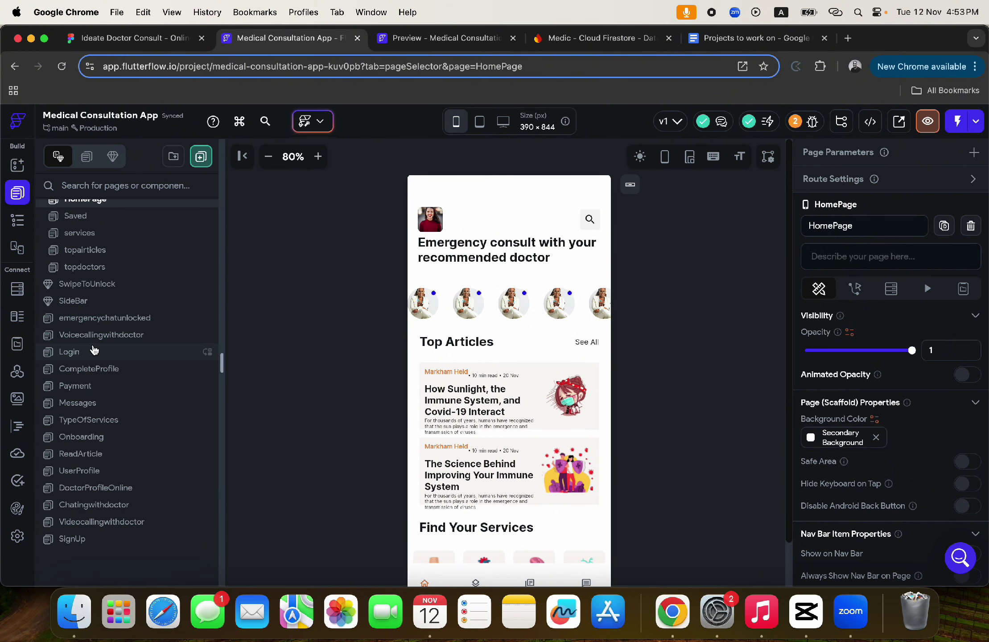
scroll(89, 318, up, 2)
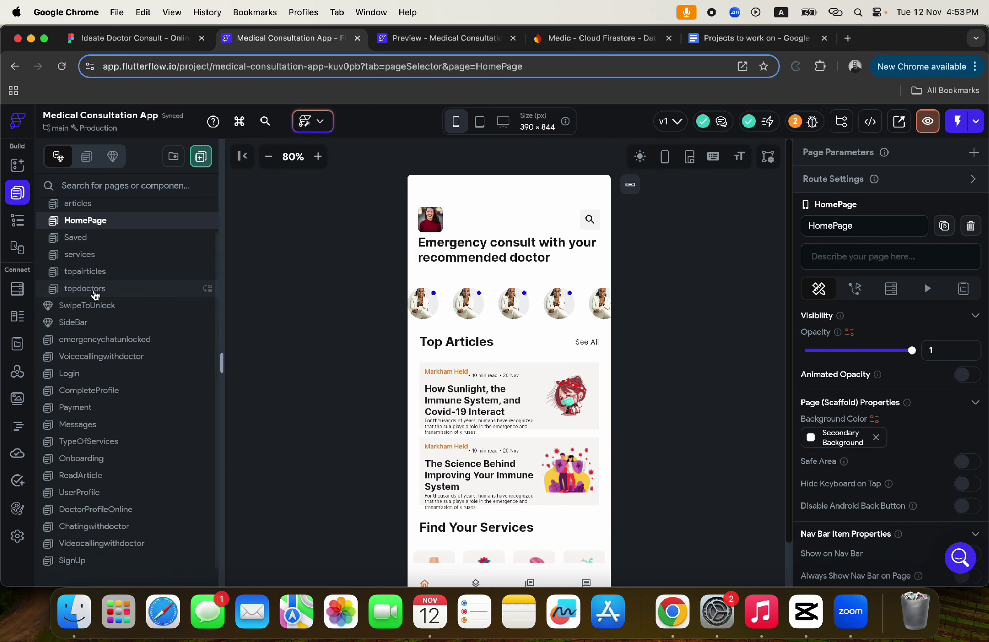
click(81, 311)
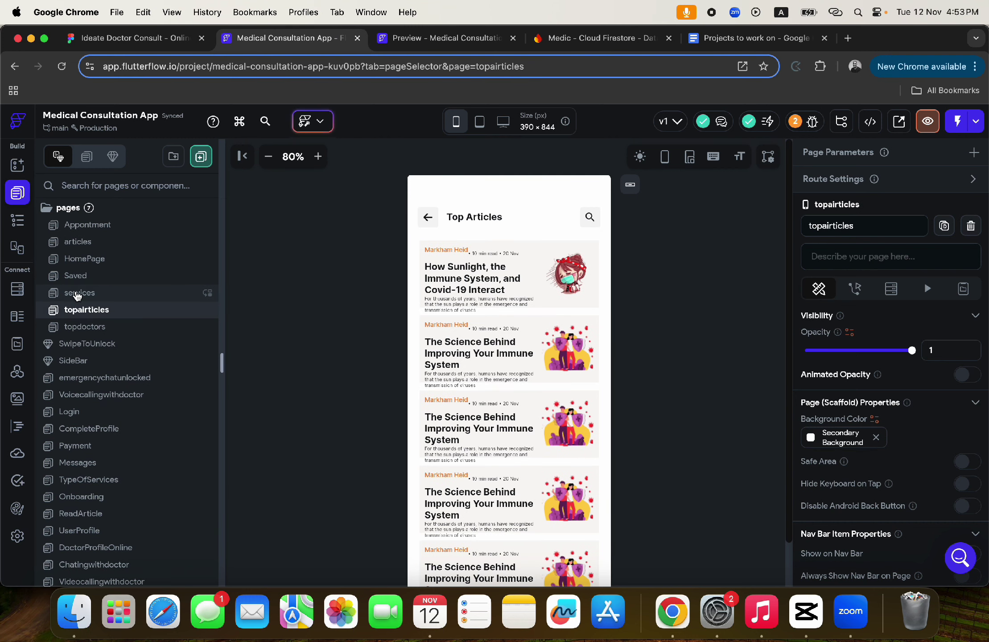
click(77, 295)
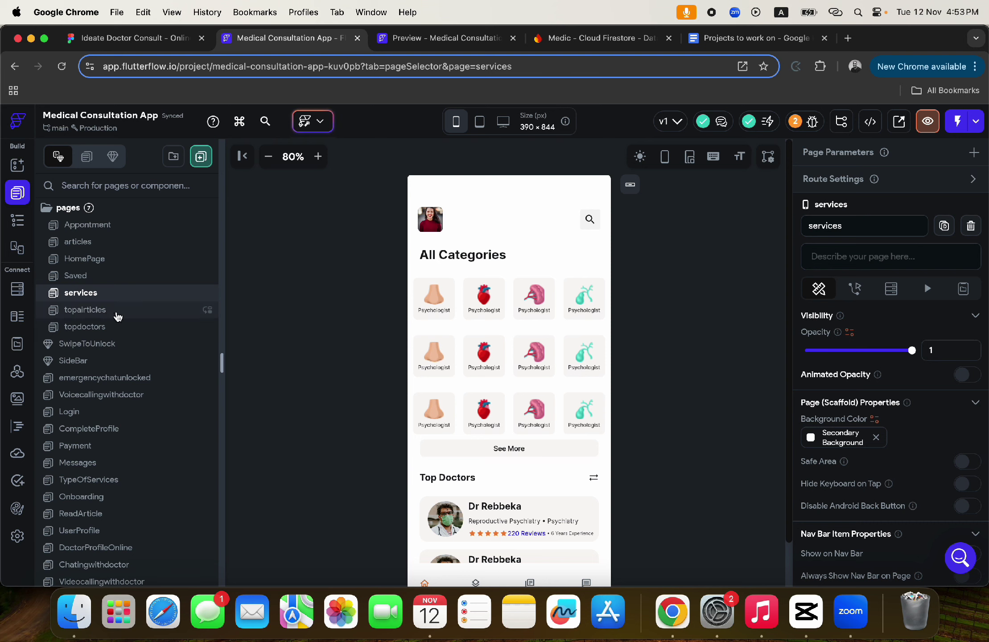
click(172, 40)
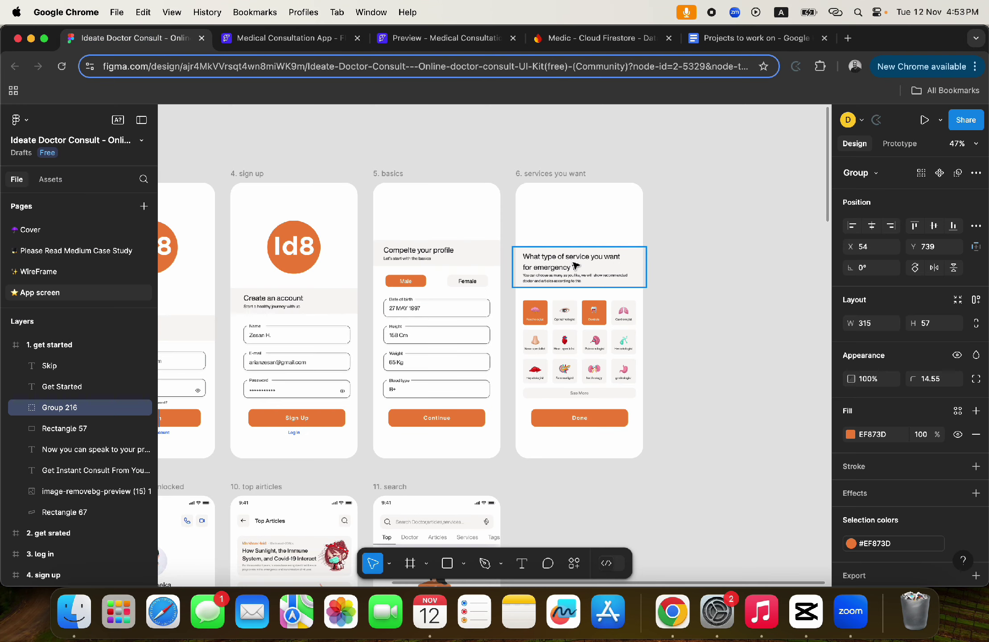
click(293, 38)
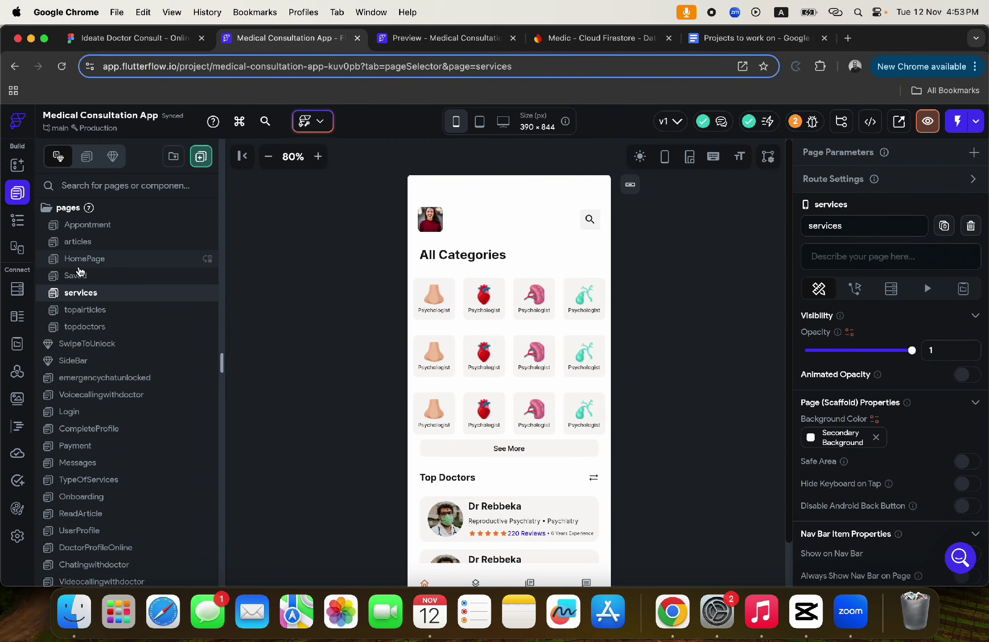
click(78, 278)
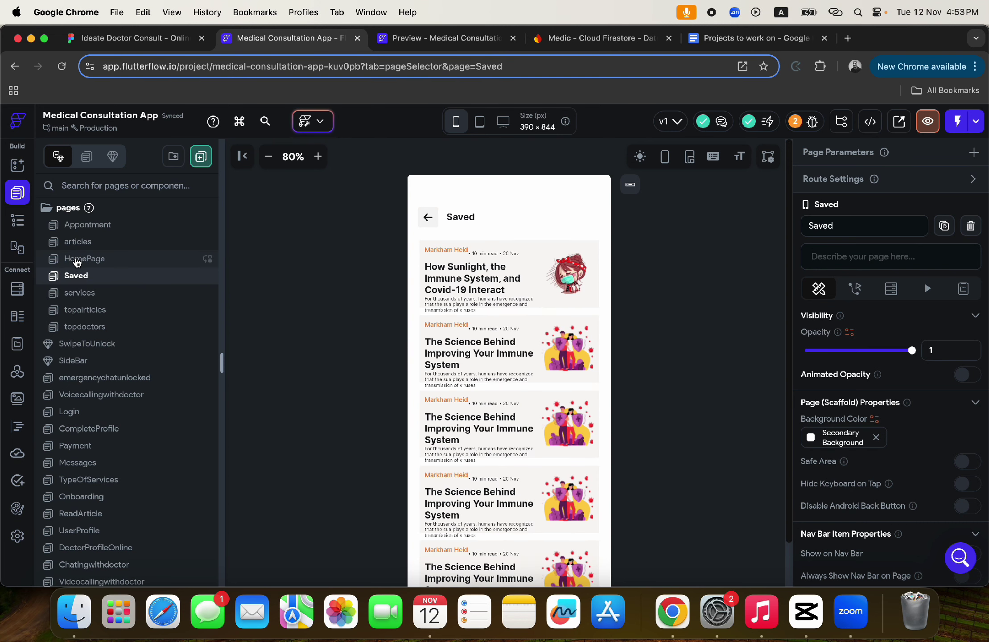
click(77, 259)
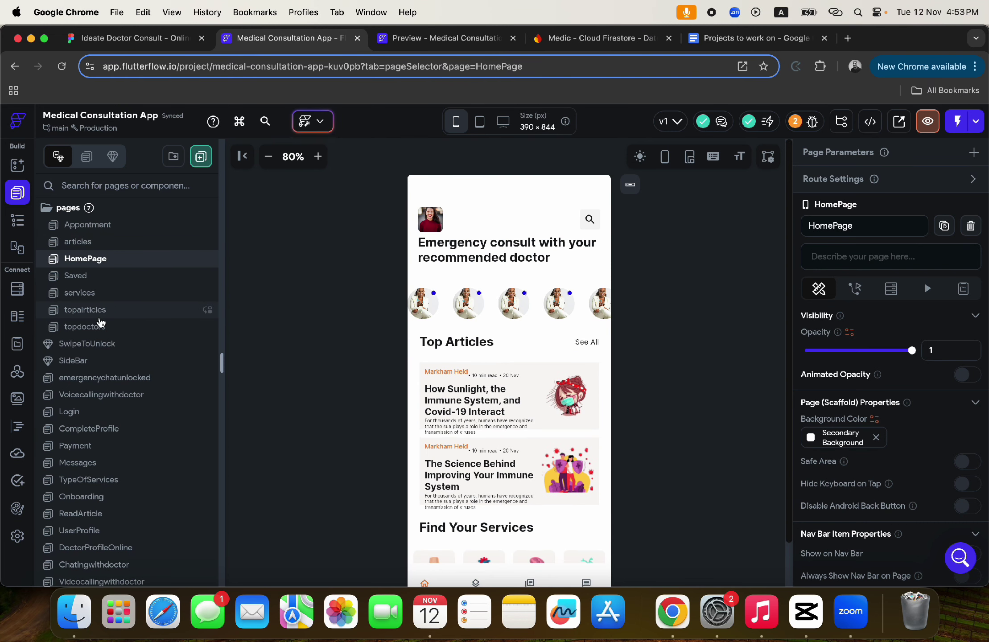
Open emergencychatunlocked, then TypeOfServices at 75% zoom, and switch to the Figma file.
click(88, 383)
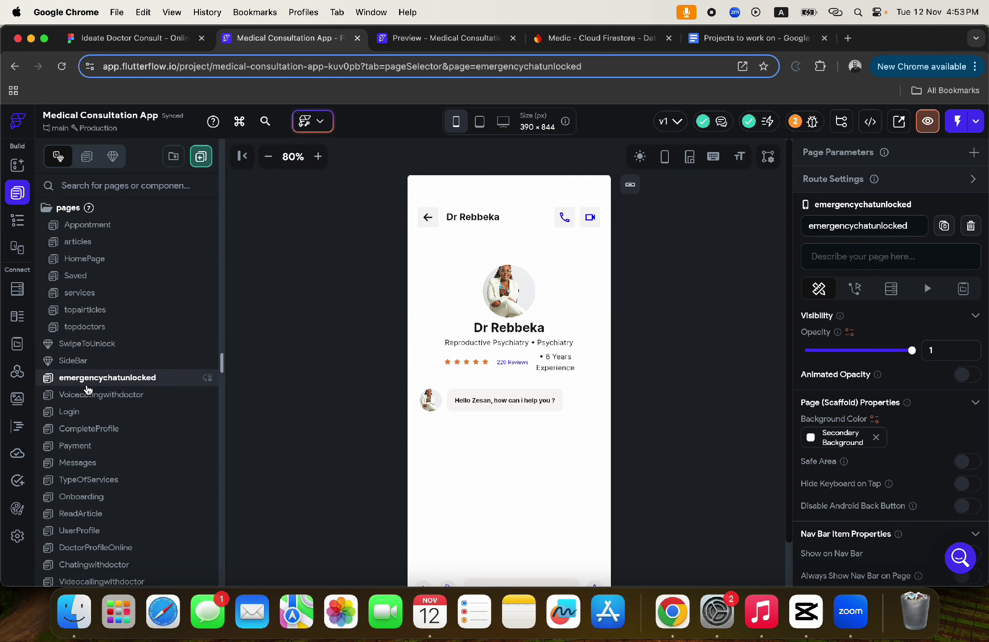
scroll(93, 418, down, 3)
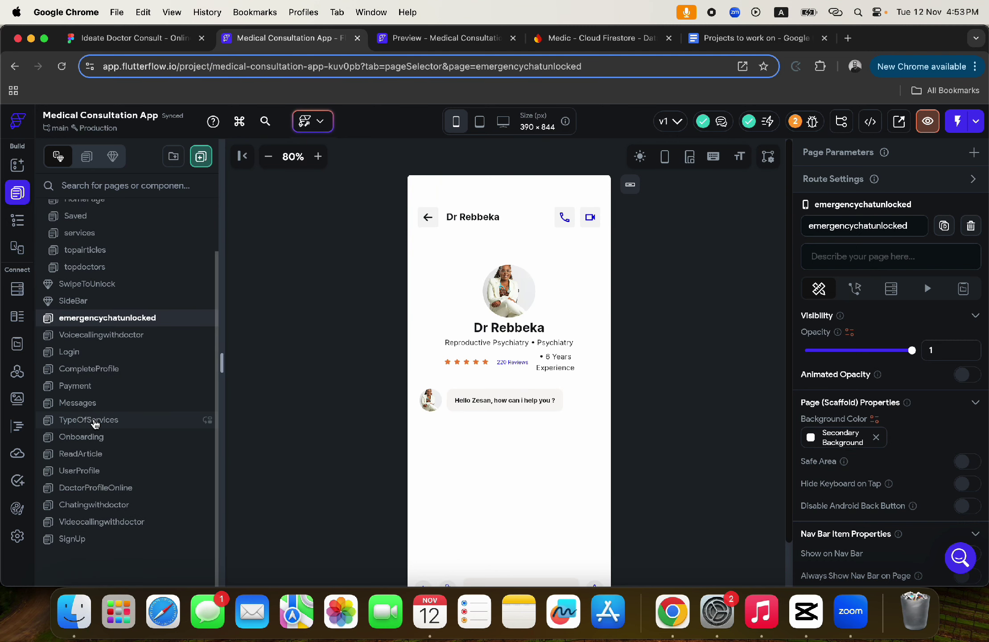
click(75, 427)
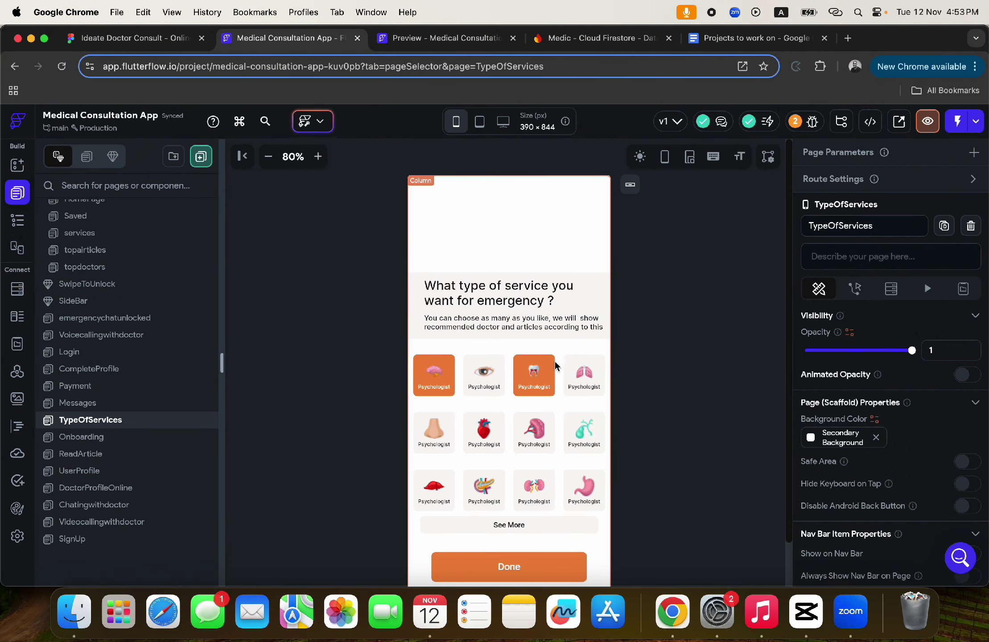
click(268, 157)
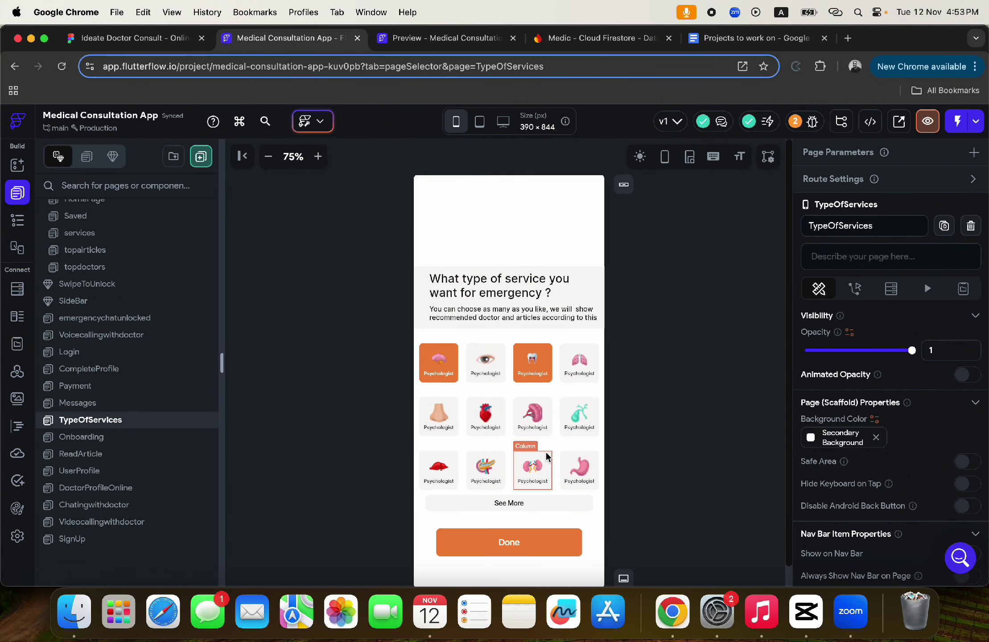
click(134, 38)
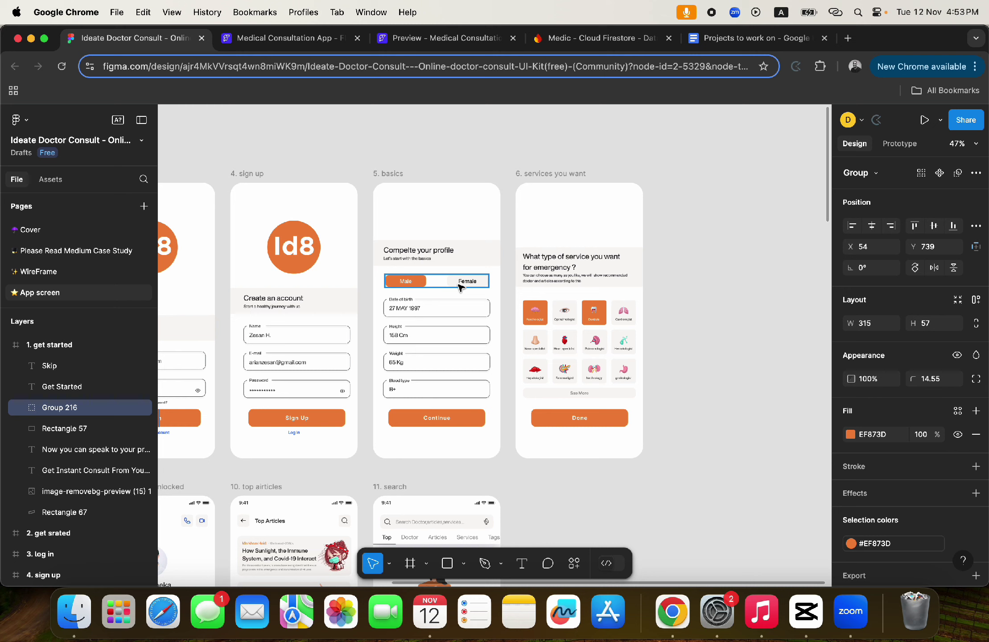
Return to the FlutterFlow tab and open the CompleteProfile page.
click(287, 43)
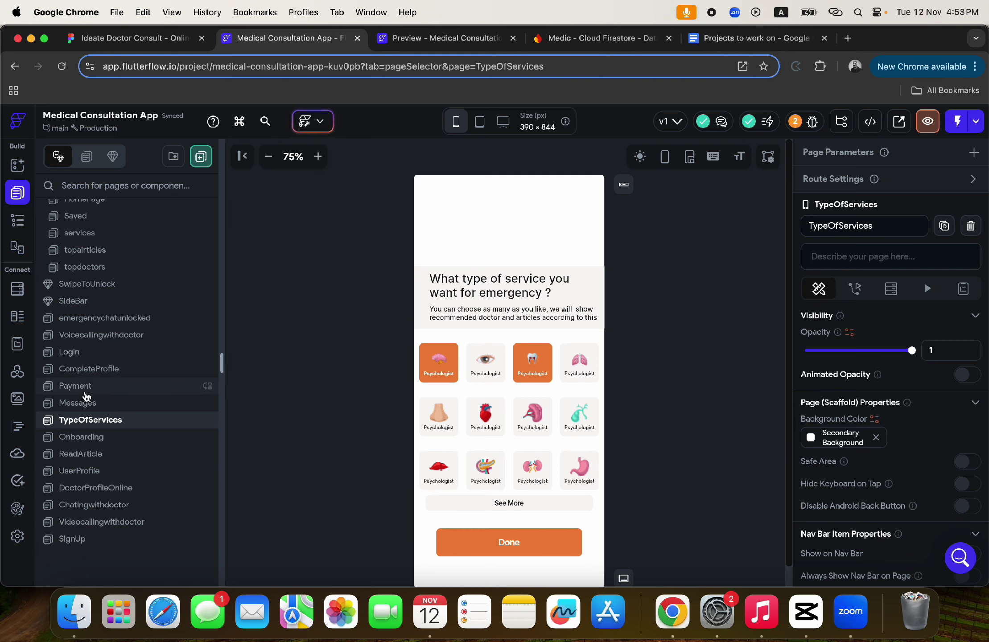
click(89, 370)
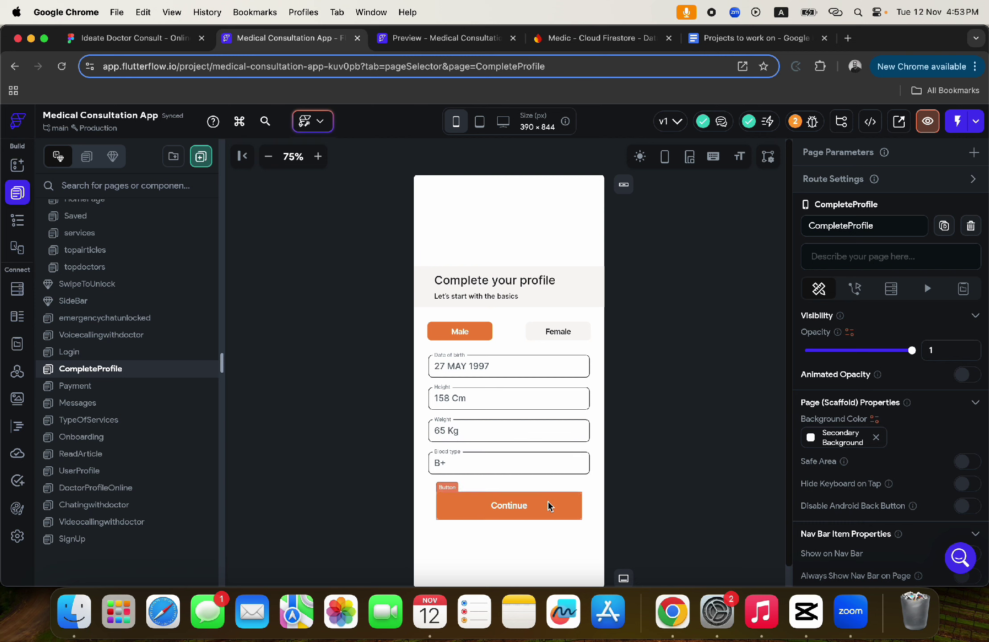
Retarget the Continue button's Navigate To action from HomePage to TypeOfServices, then open TypeOfServices.
click(495, 505)
click(855, 199)
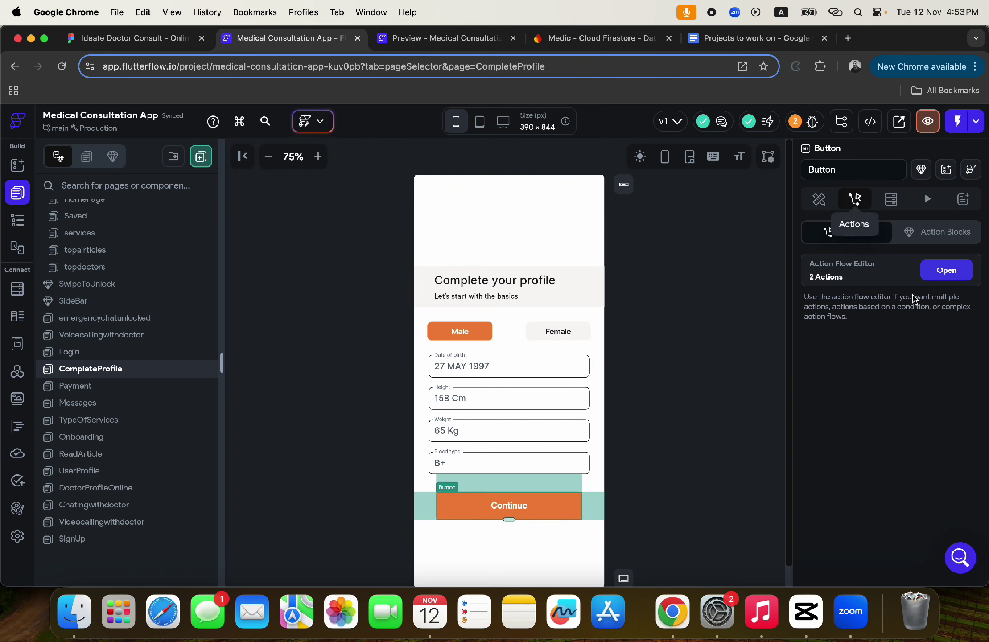
click(939, 281)
click(451, 358)
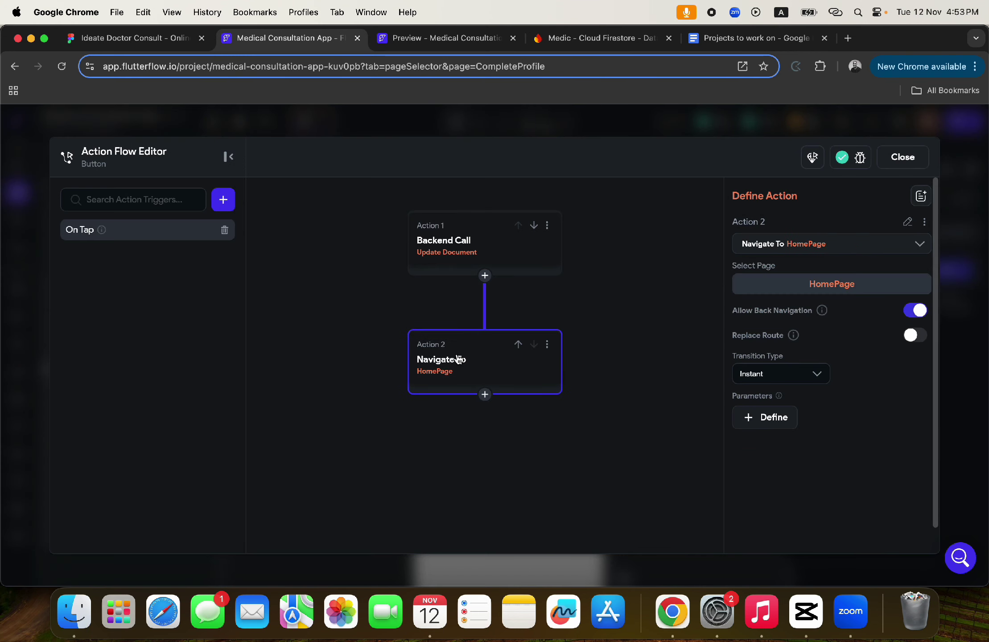
click(840, 284)
text(ty)
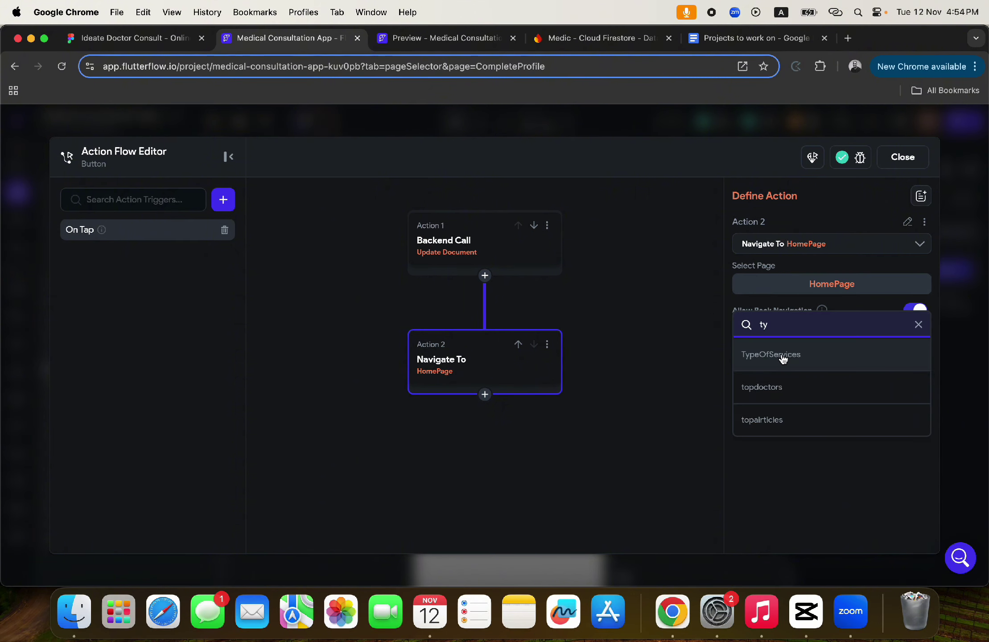
click(784, 359)
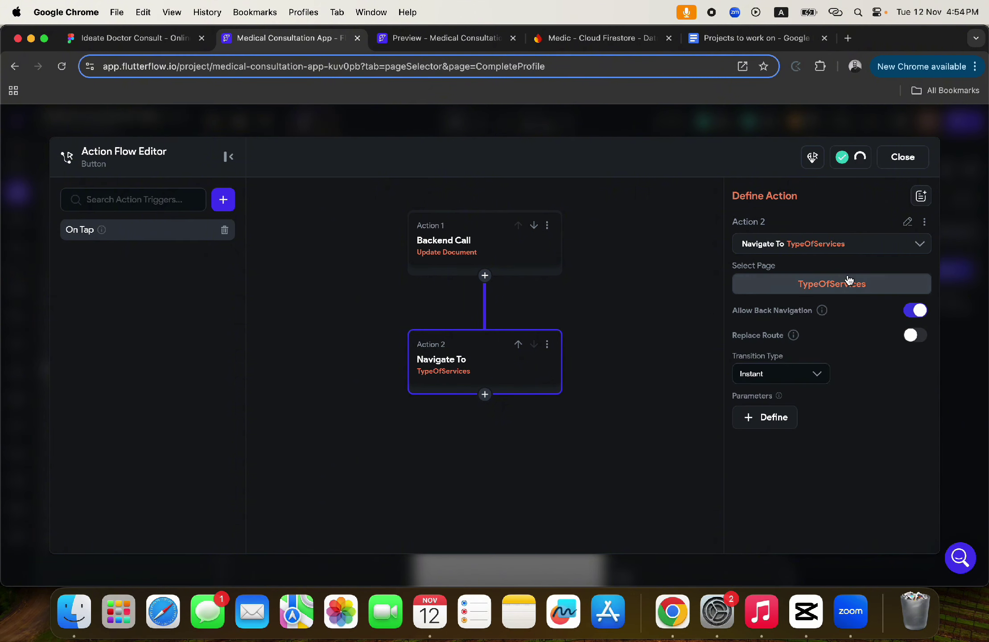
click(906, 158)
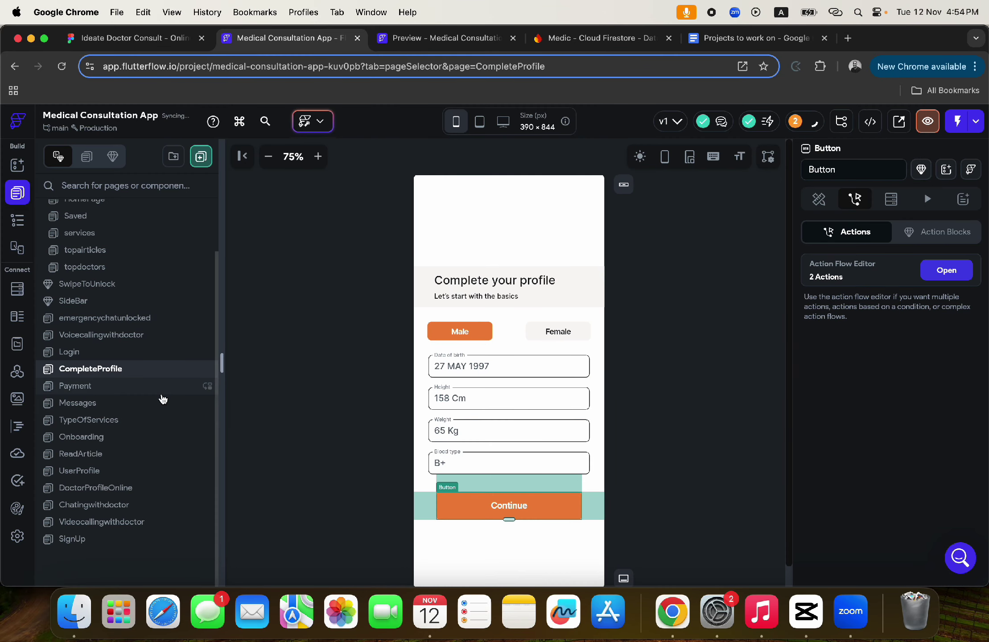
click(95, 422)
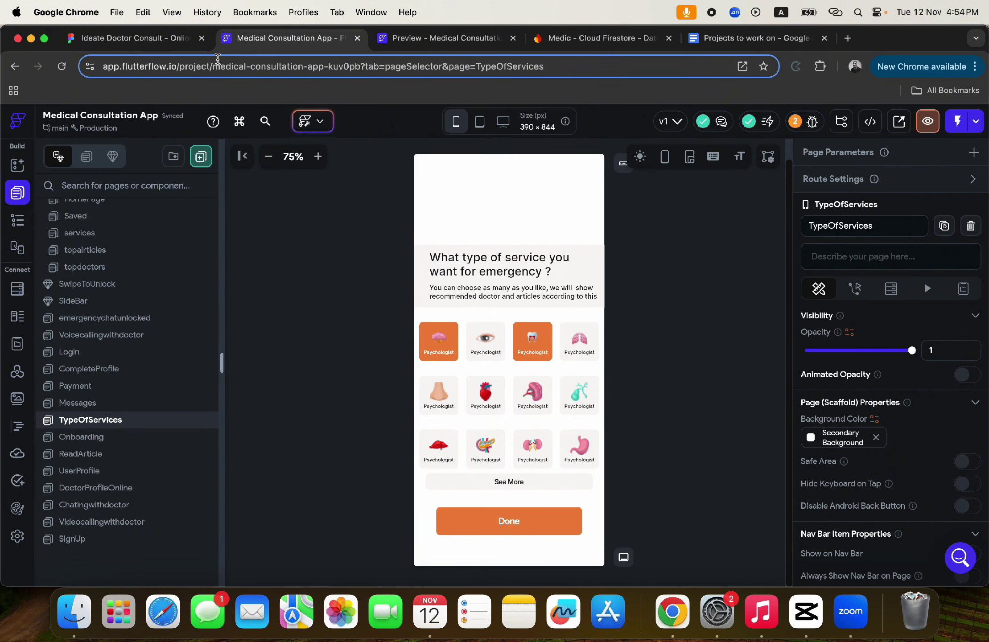
In Figma, zoom to the services frame and select the Opthalmologist label text.
click(134, 38)
scroll(490, 323, down, 5)
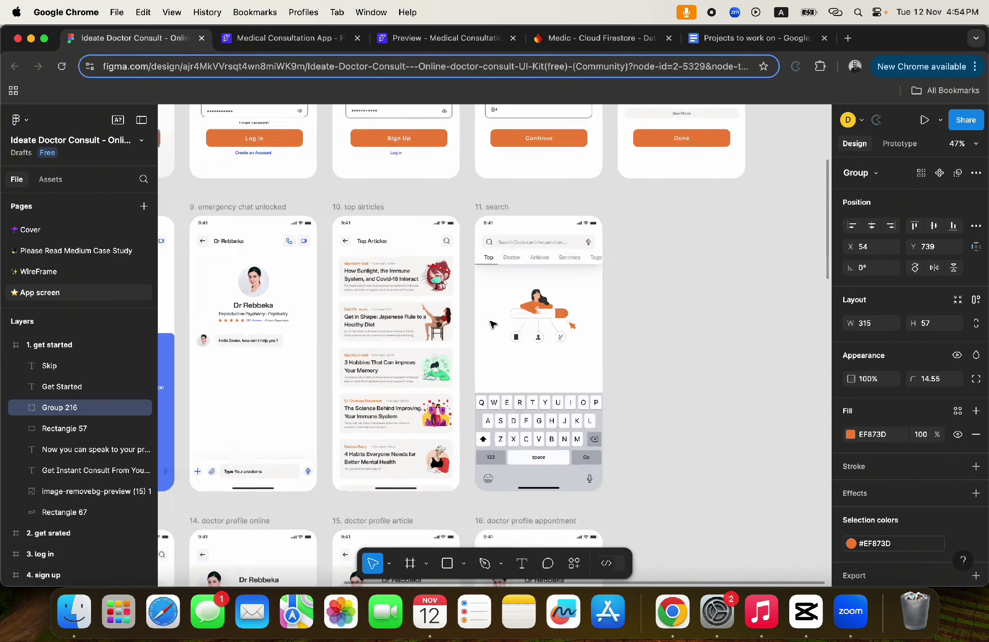
scroll(493, 325, left, 10)
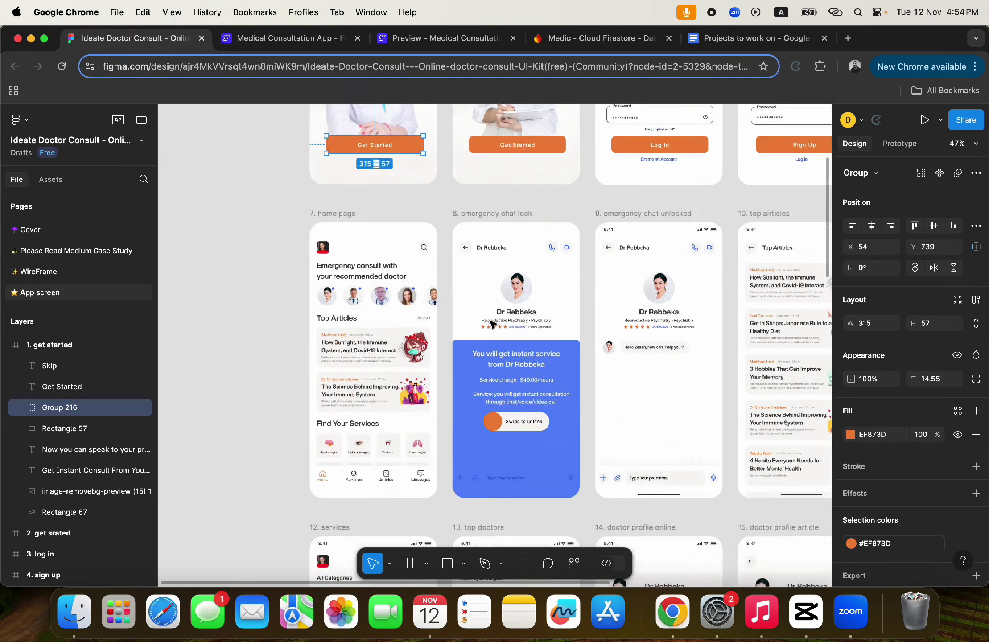
scroll(493, 324, up, 5)
scroll(493, 324, right, 3)
scroll(493, 324, up, 3)
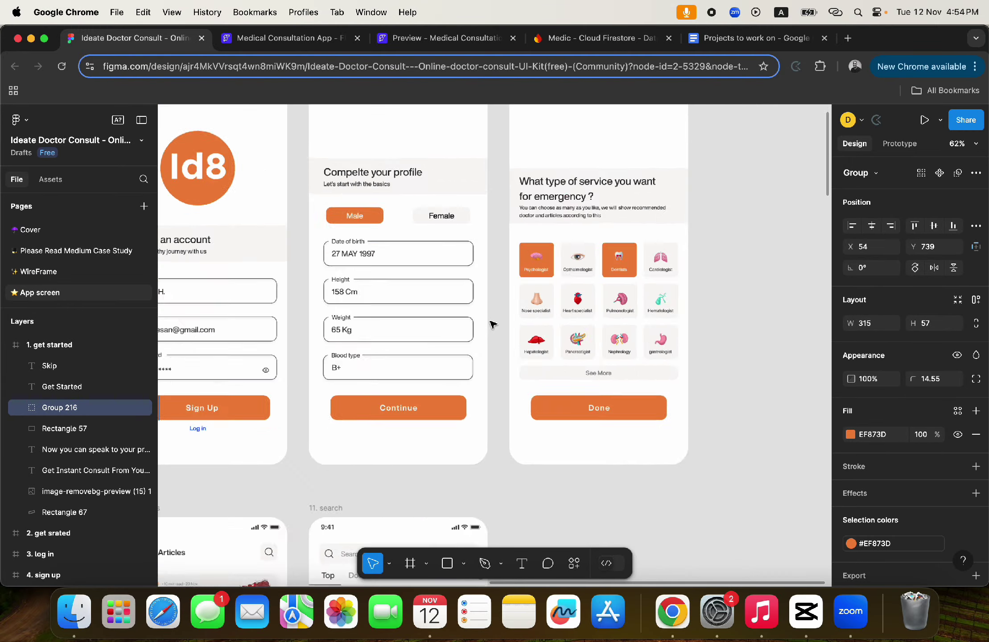
scroll(492, 324, up, 5)
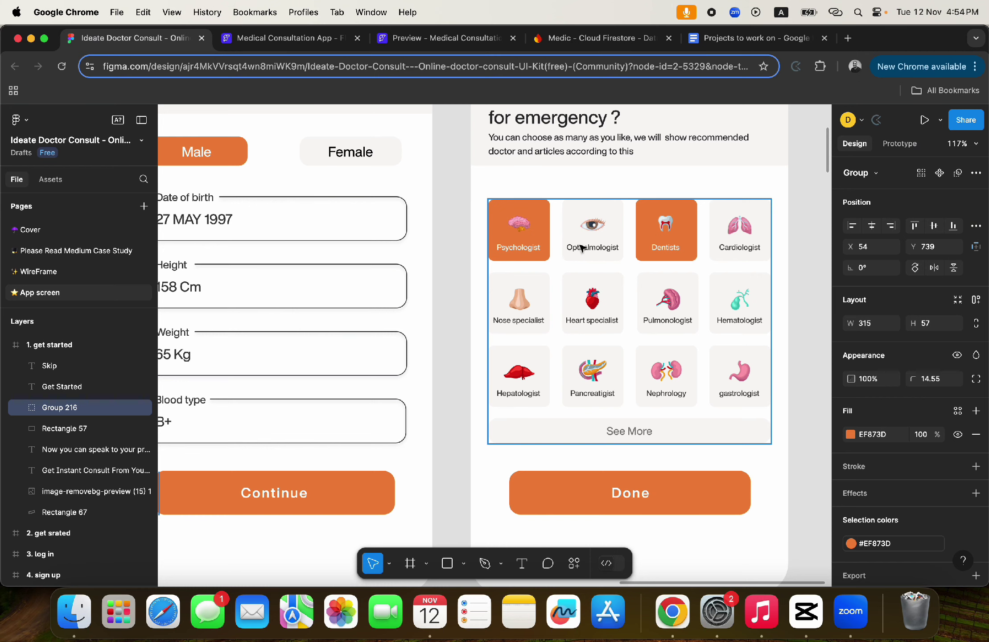
double_click(591, 249)
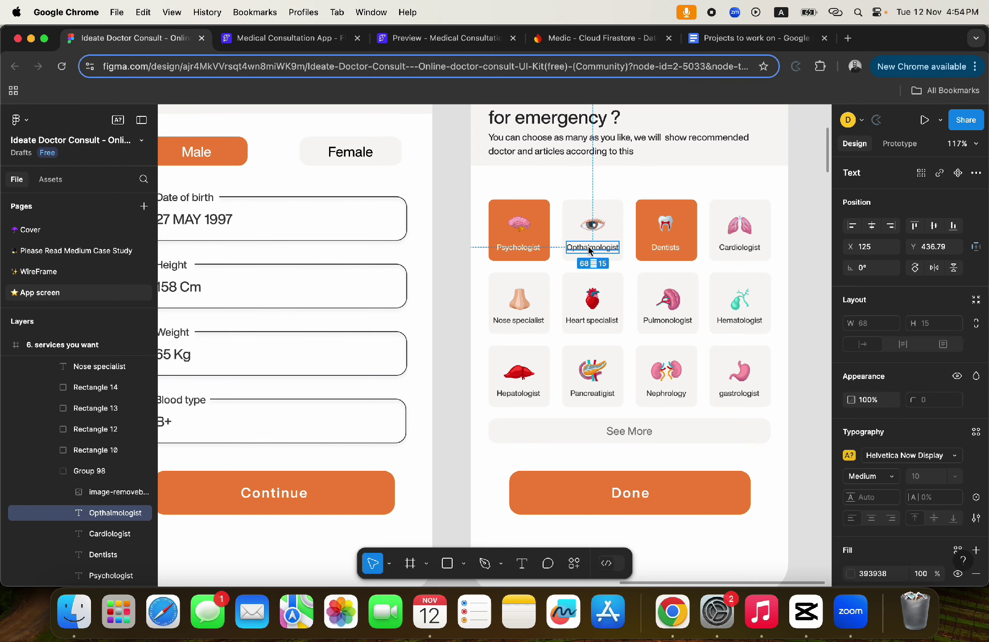
double_click(591, 251)
click(643, 237)
Check the label's Helvetica Now Display Medium 10 typography, replace the missing font with ABeeZee, return to FlutterFlow.
scroll(912, 414, down, 3)
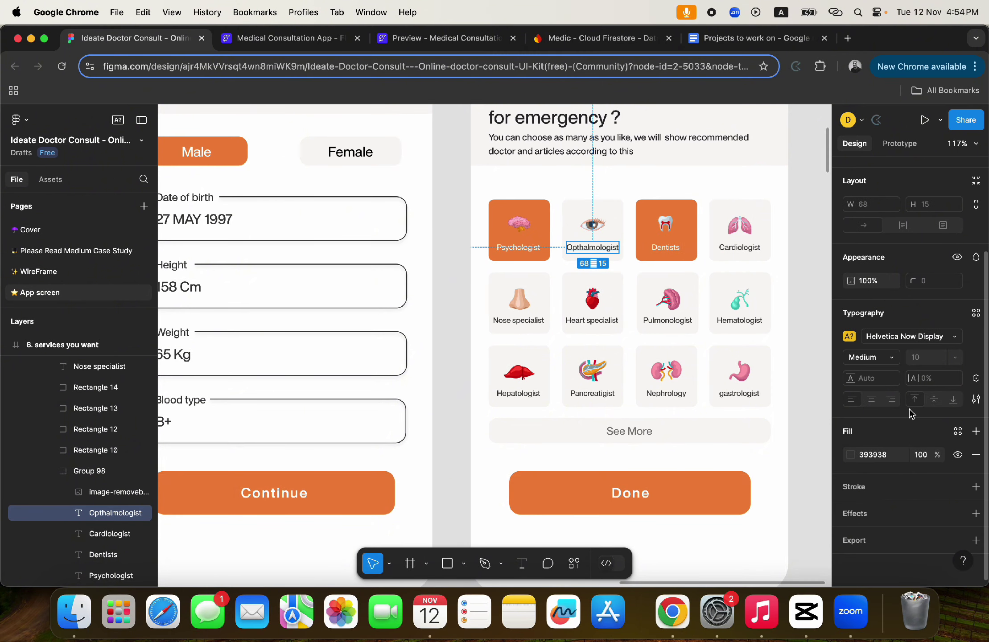
scroll(918, 431, up, 3)
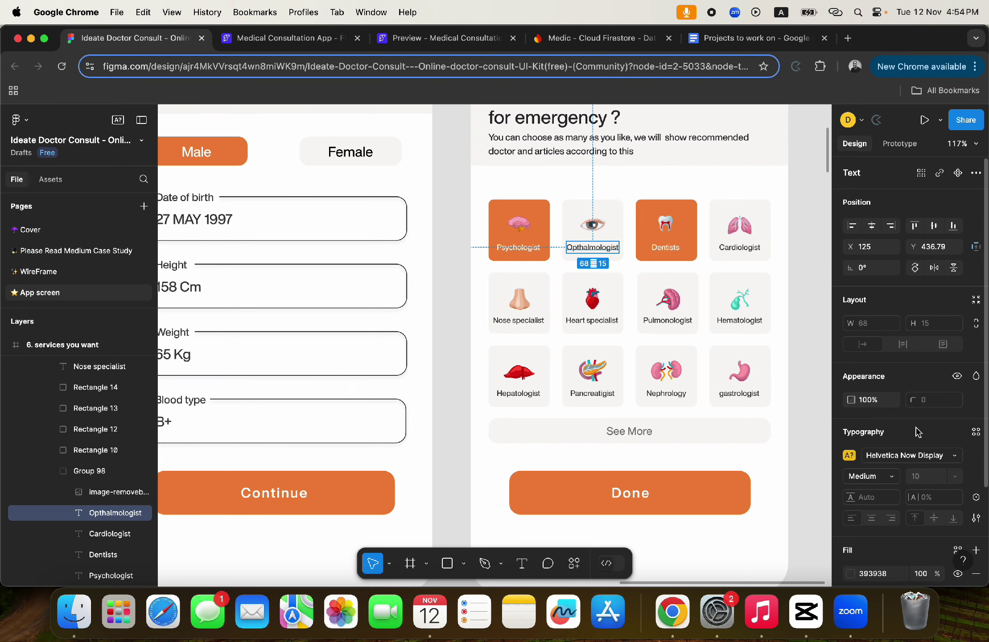
scroll(917, 432, down, 3)
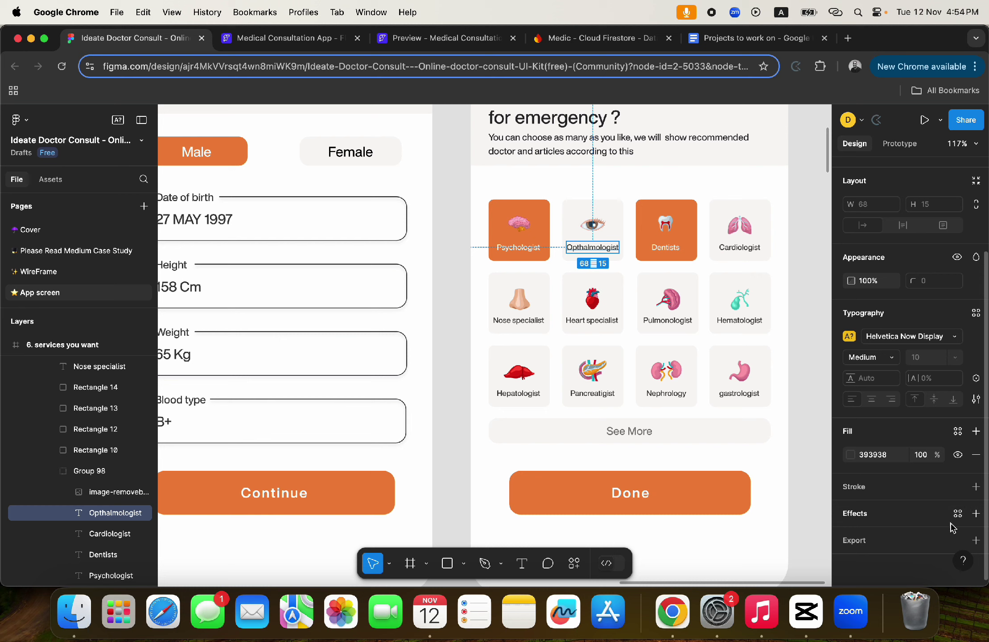
scroll(949, 400, up, 3)
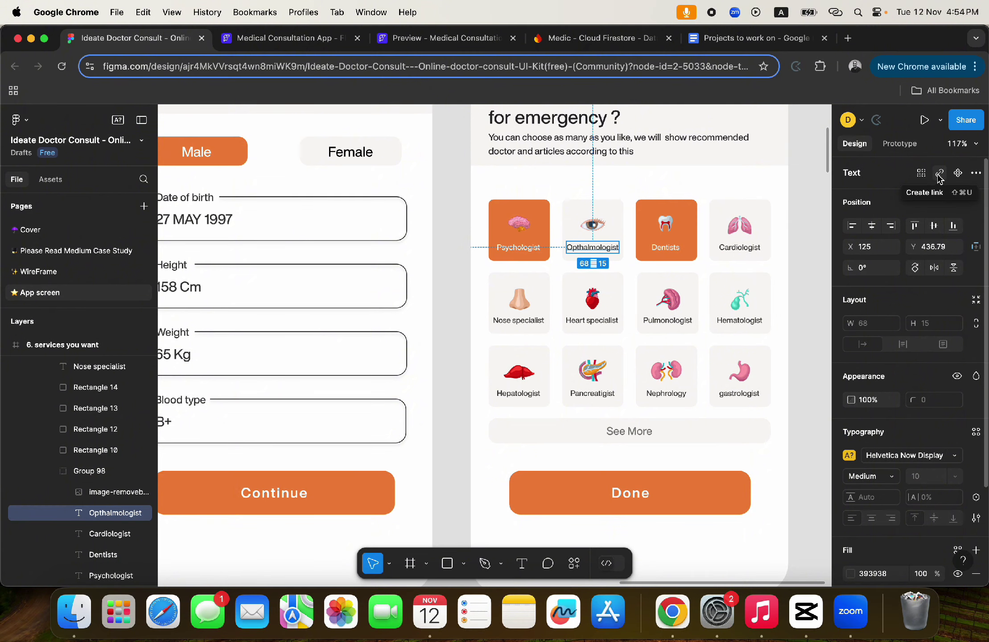
click(900, 143)
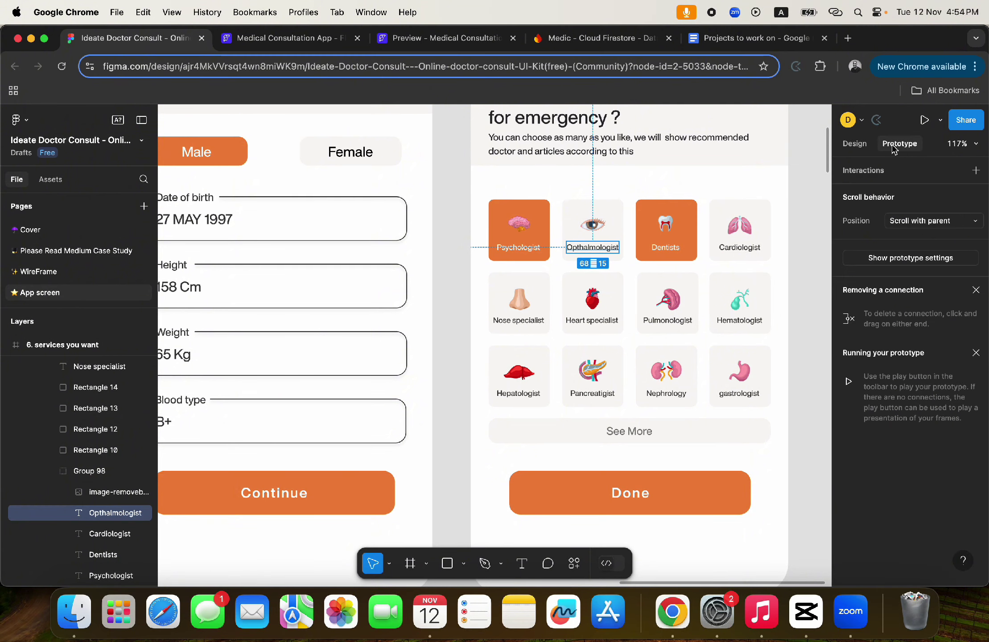
click(863, 148)
double_click(582, 250)
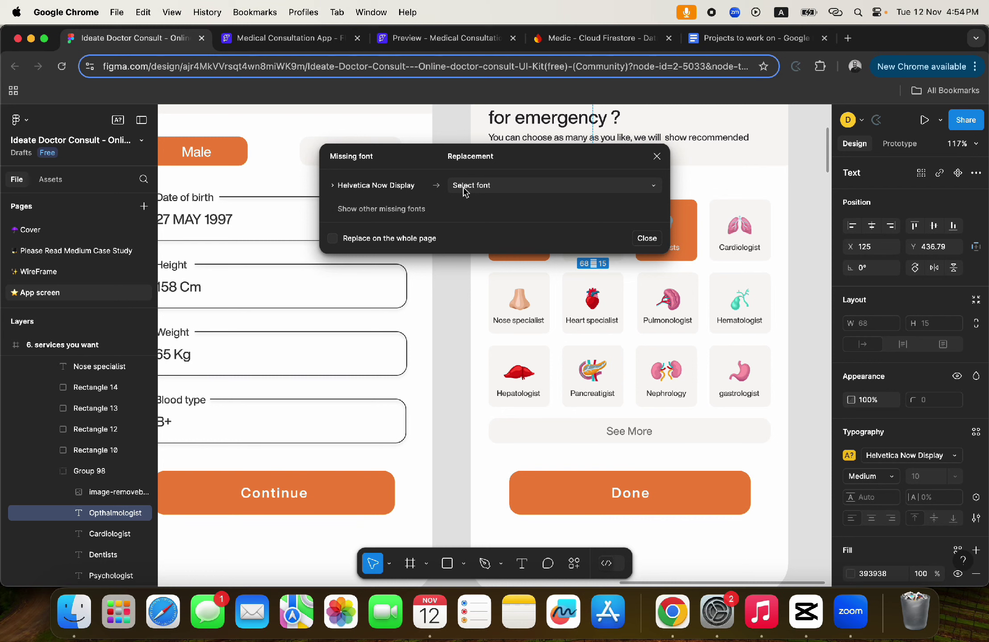
click(465, 190)
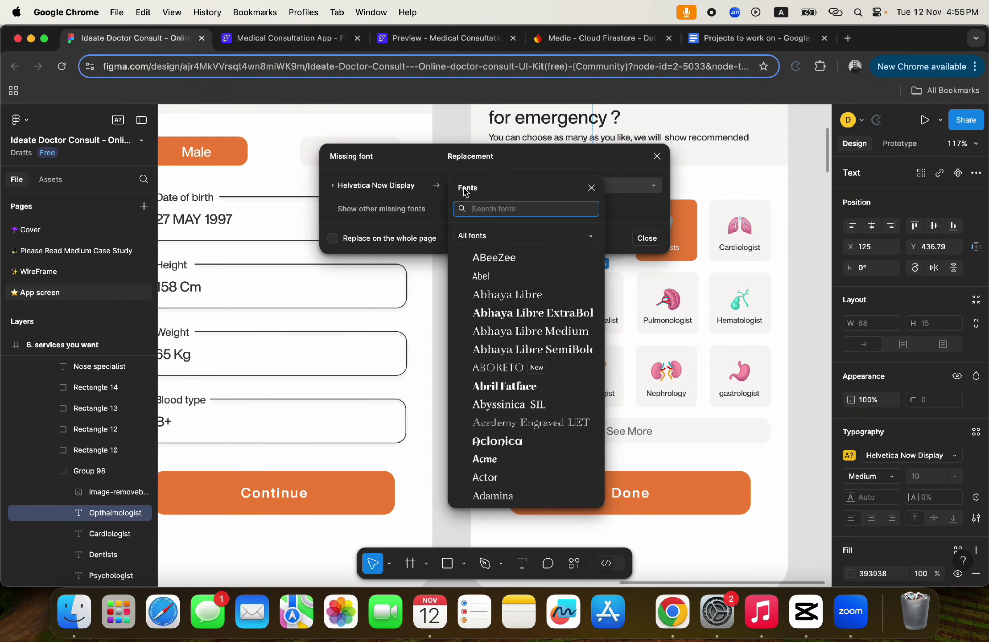
click(493, 261)
click(647, 259)
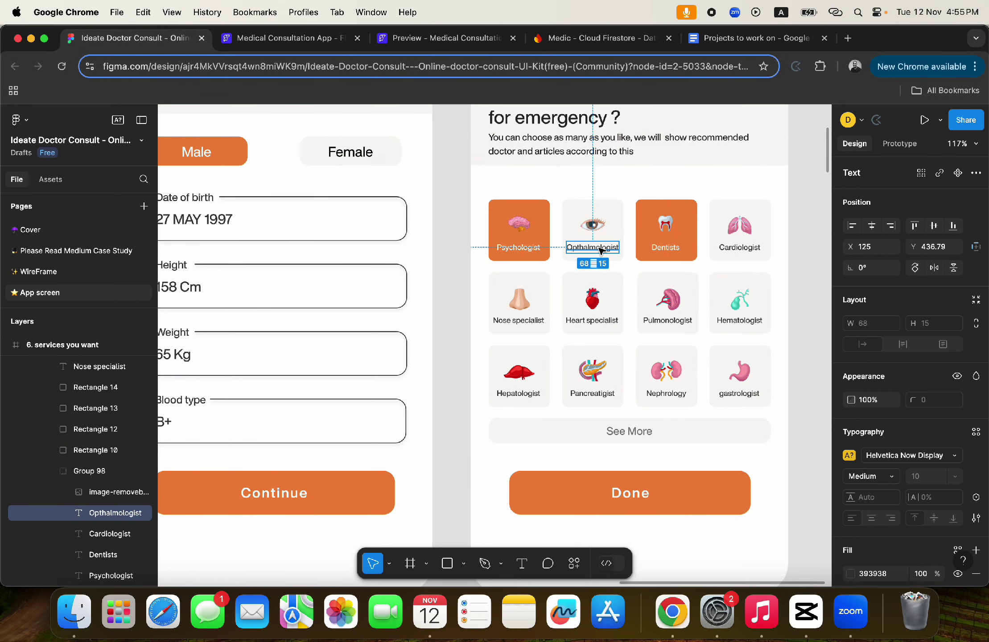
click(657, 241)
click(816, 258)
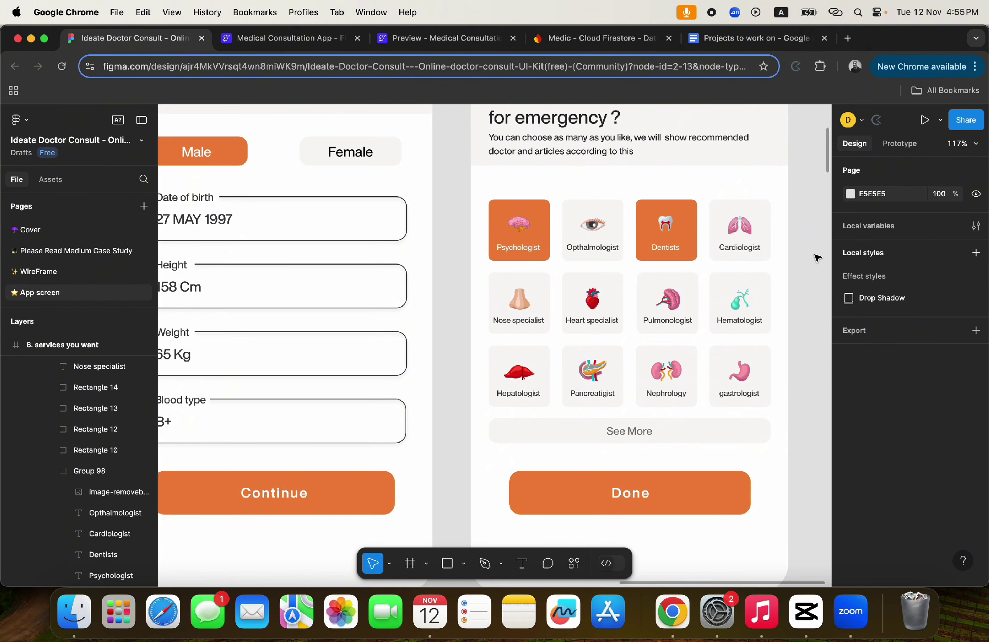
click(307, 45)
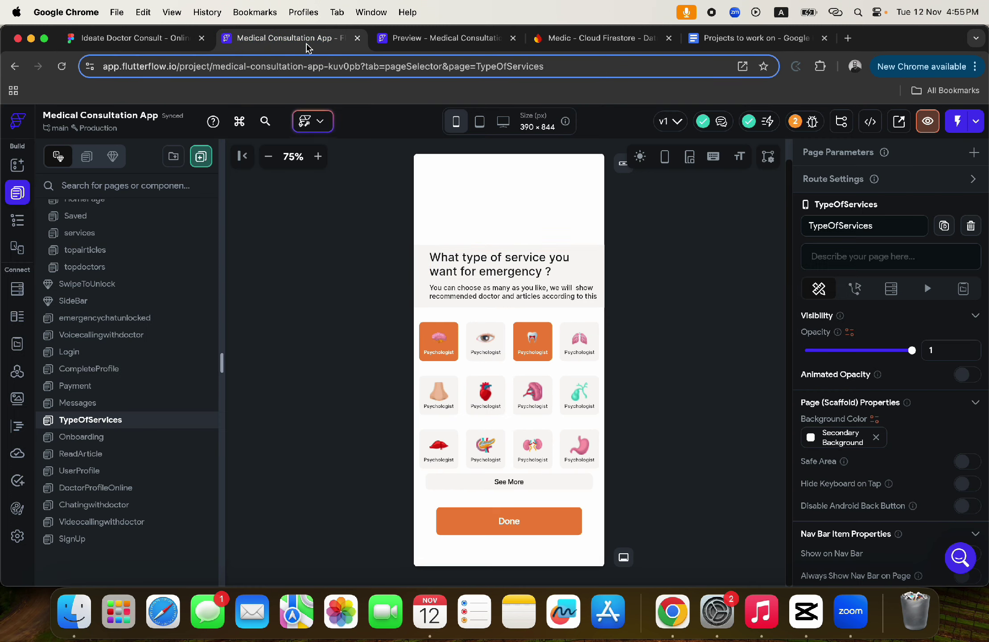
Zoom in on the page preview and select the eye tile's Psychologist label text.
click(494, 354)
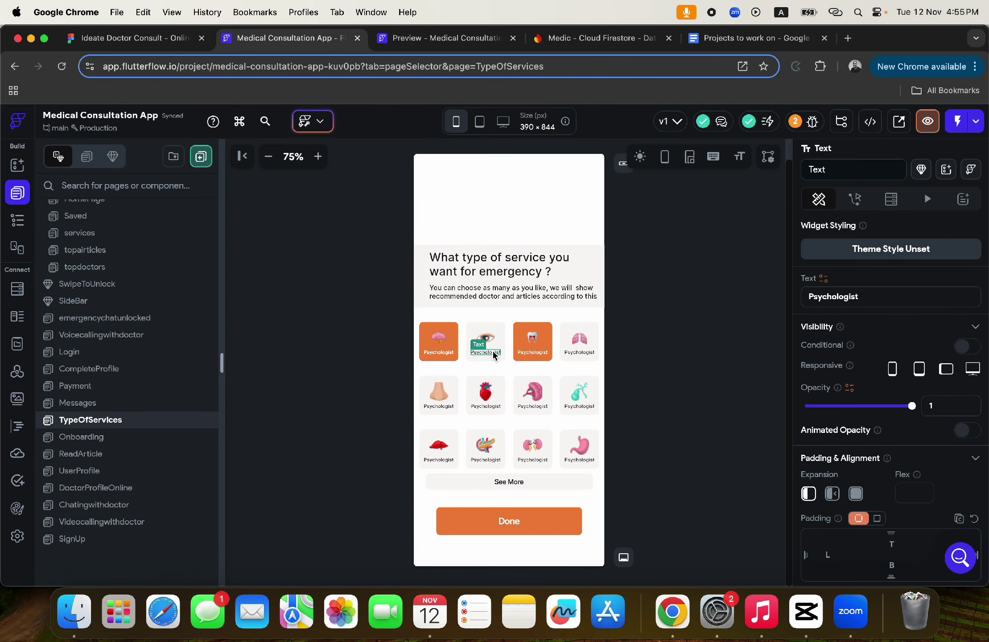
click(318, 156)
click(318, 156)
click(318, 156)
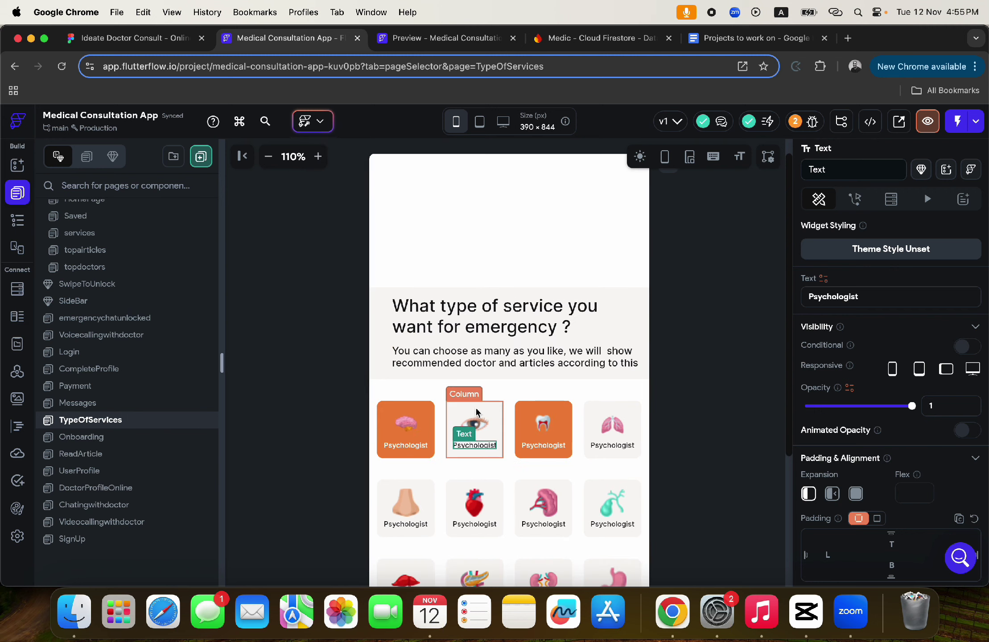
scroll(475, 407, down, 5)
click(869, 294)
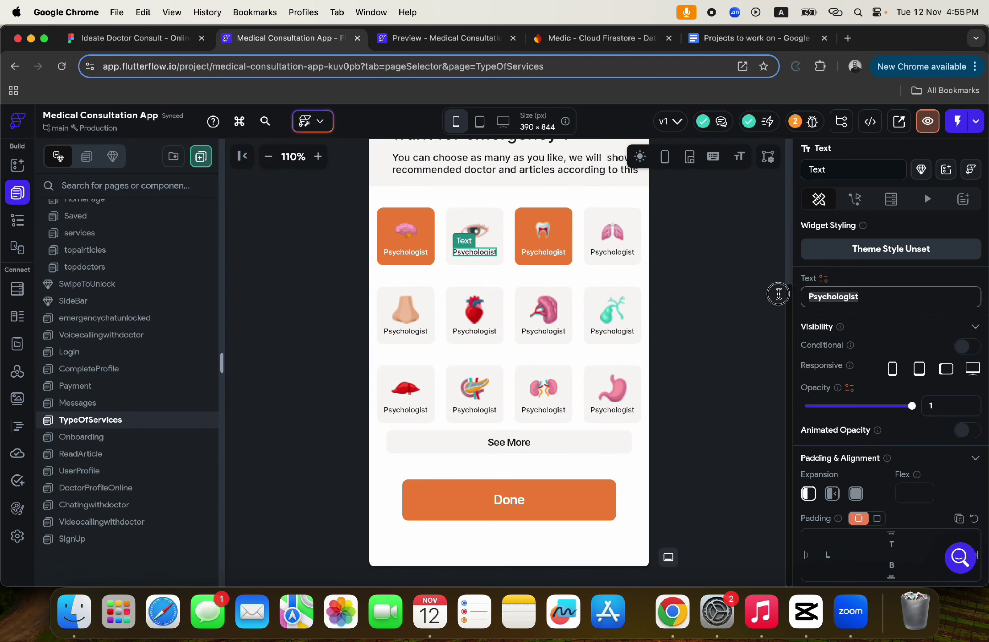
text(O)
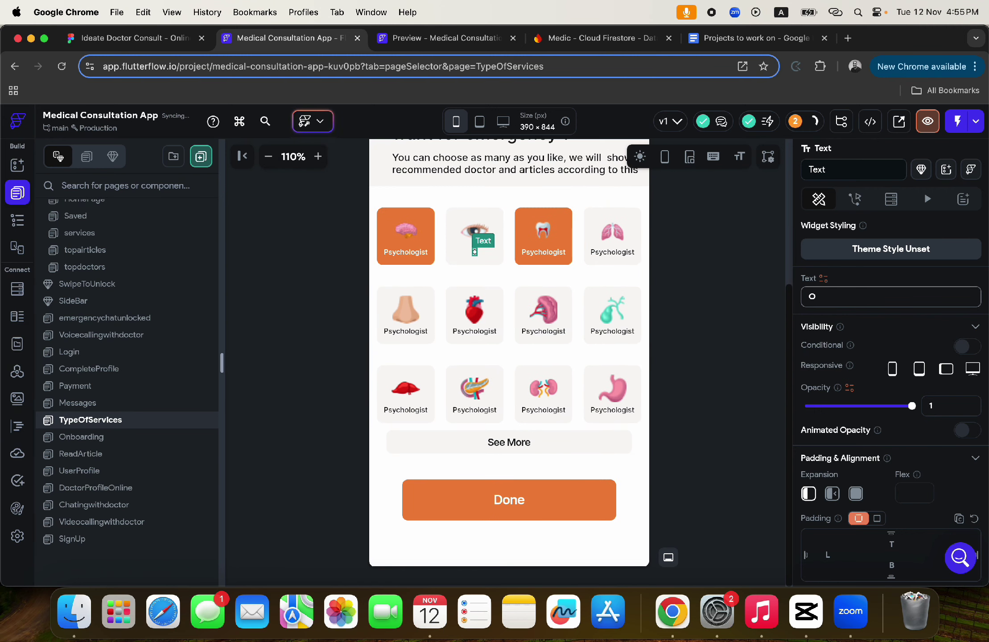
Check the Figma design and retype the second tile's label as Opthalmologist.
click(183, 39)
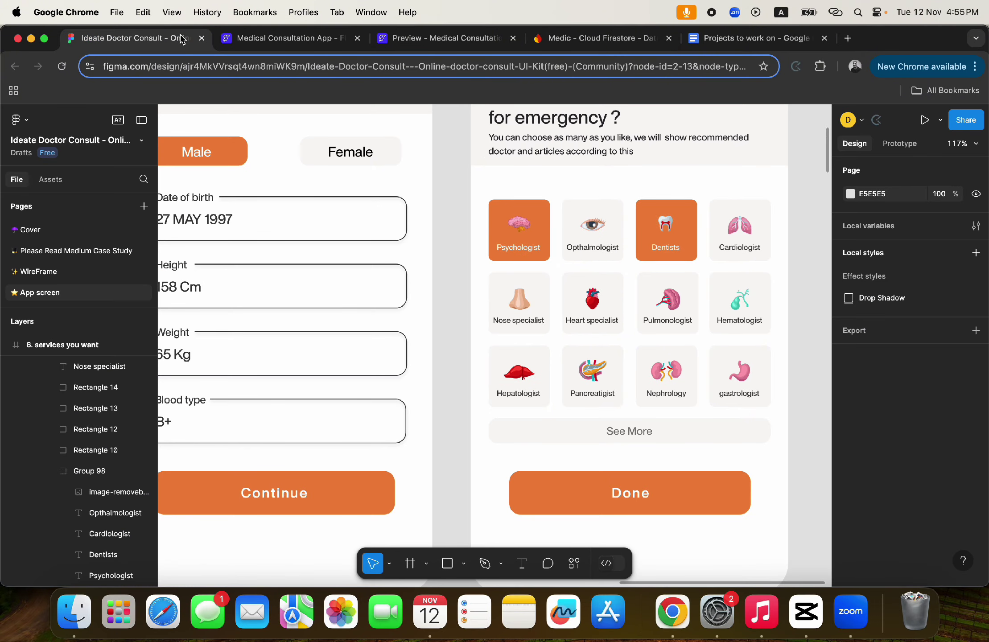
click(272, 39)
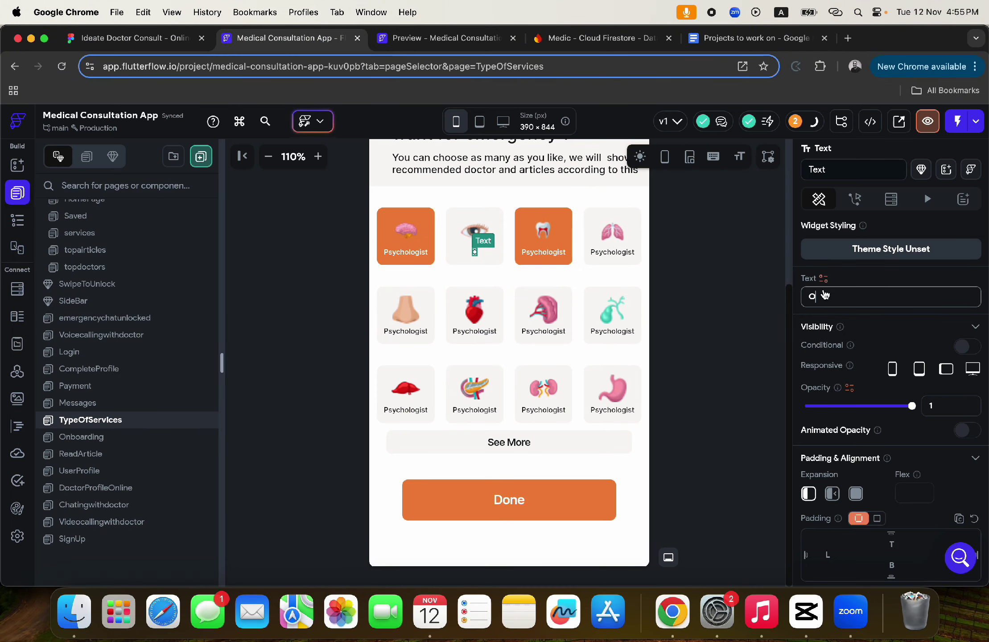
click(826, 294)
text(Oph)
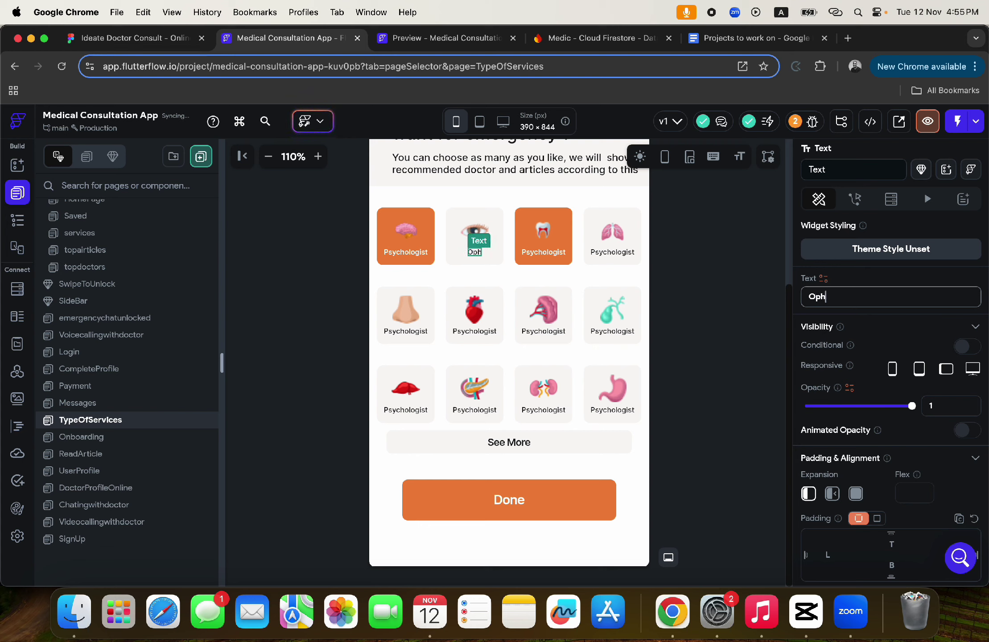
key(BackSpace)
key(BackSpace)
text(p)
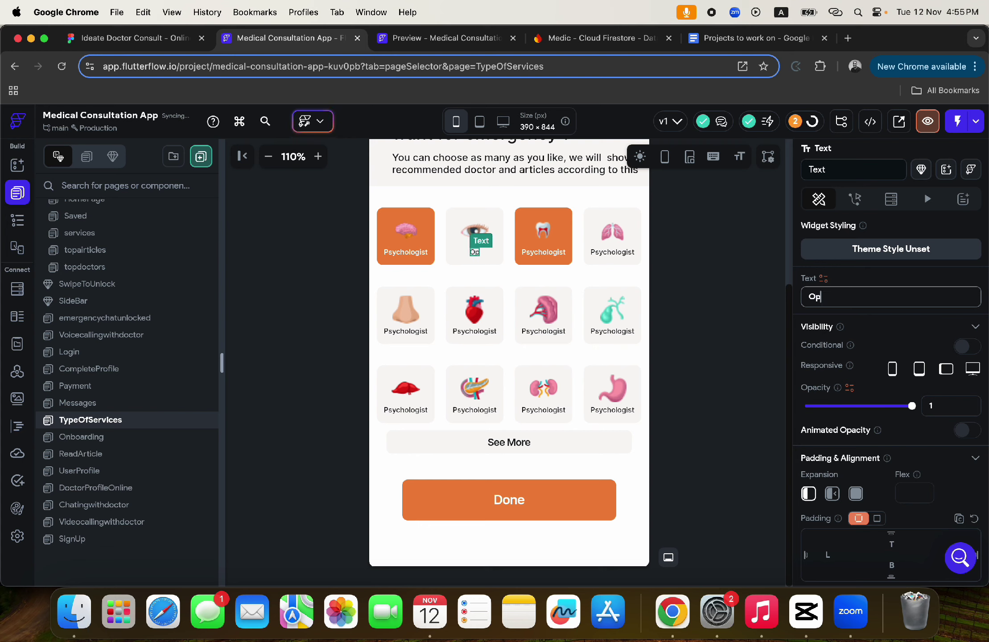
text(thalmologist)
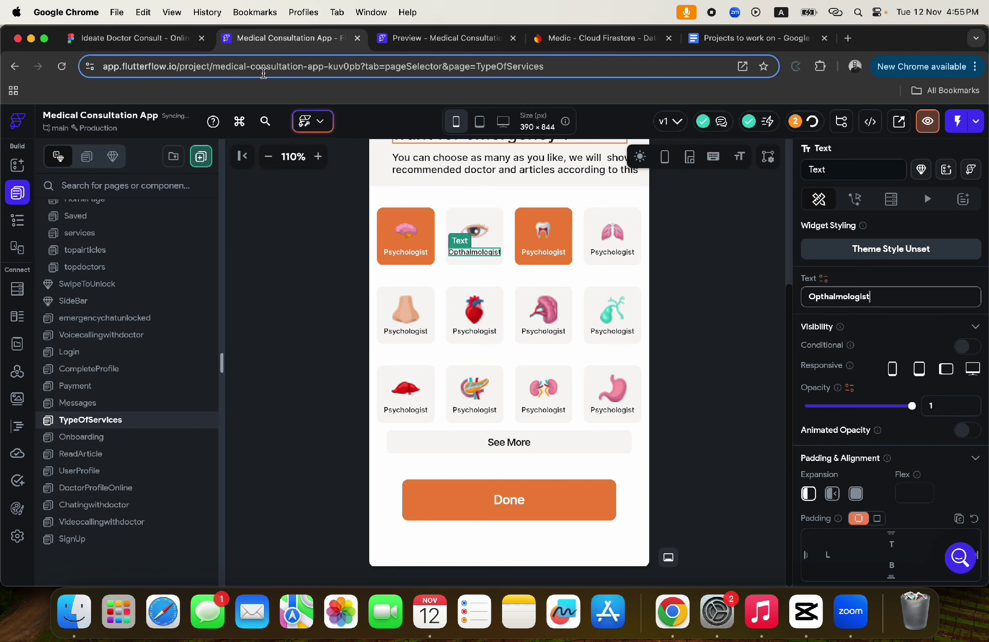
Relabel the third tile as Dentists, confirming the spelling in Figma.
click(173, 43)
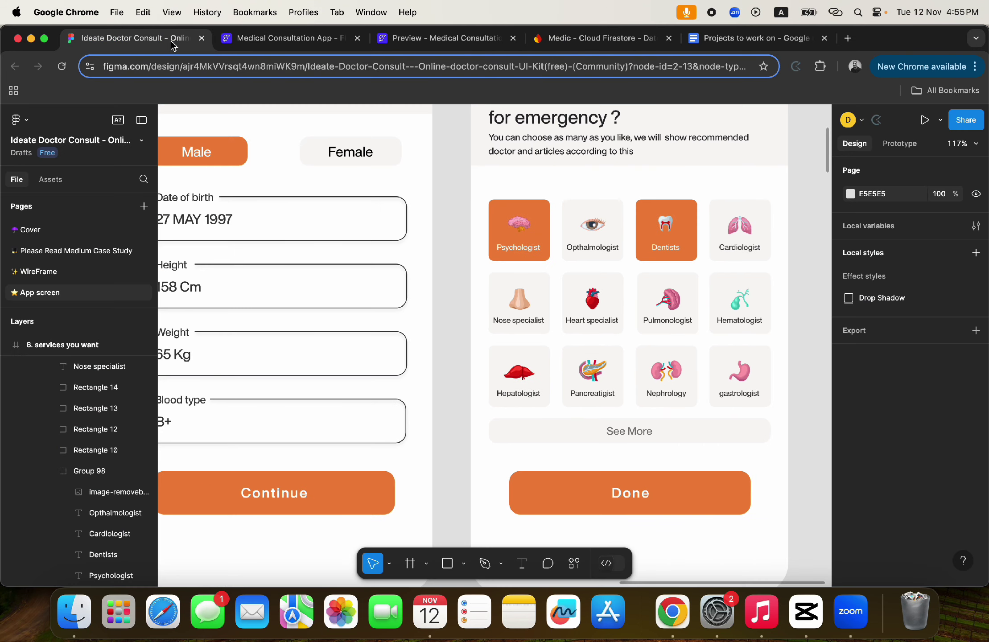
click(272, 41)
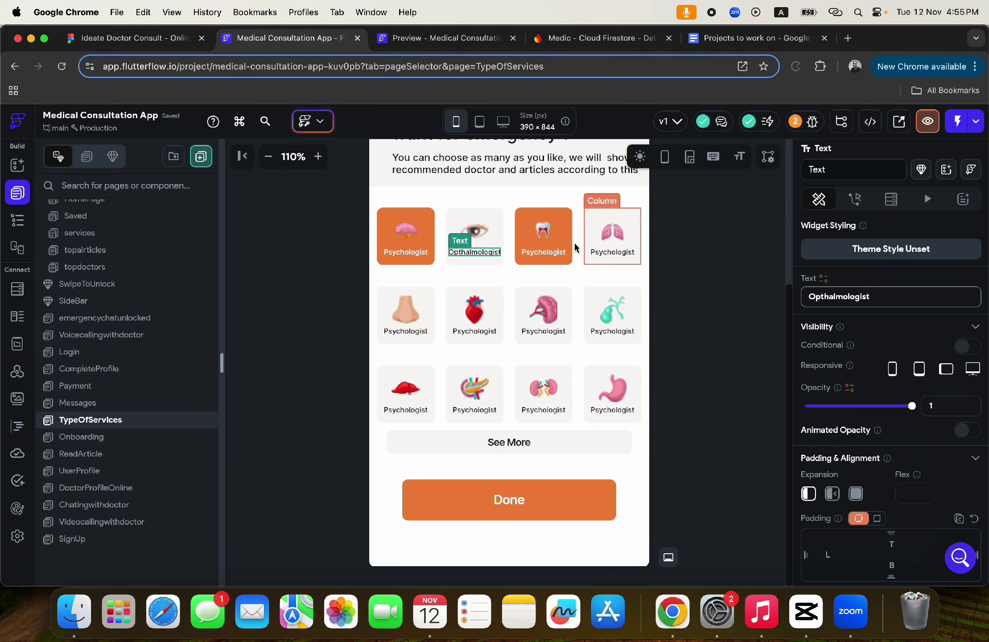
click(540, 255)
double_click(845, 294)
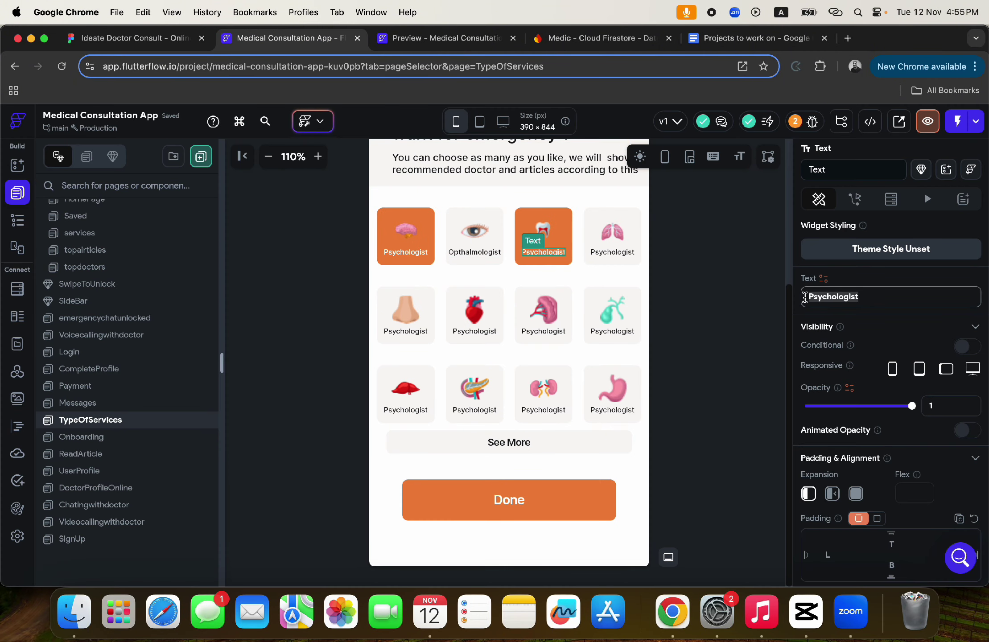
text(Dentist)
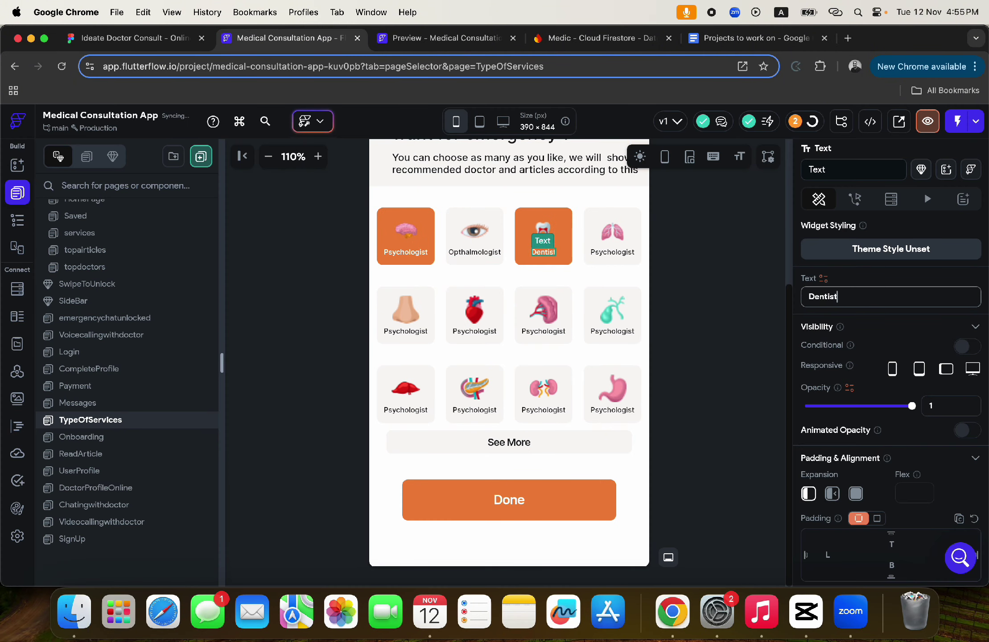
click(174, 43)
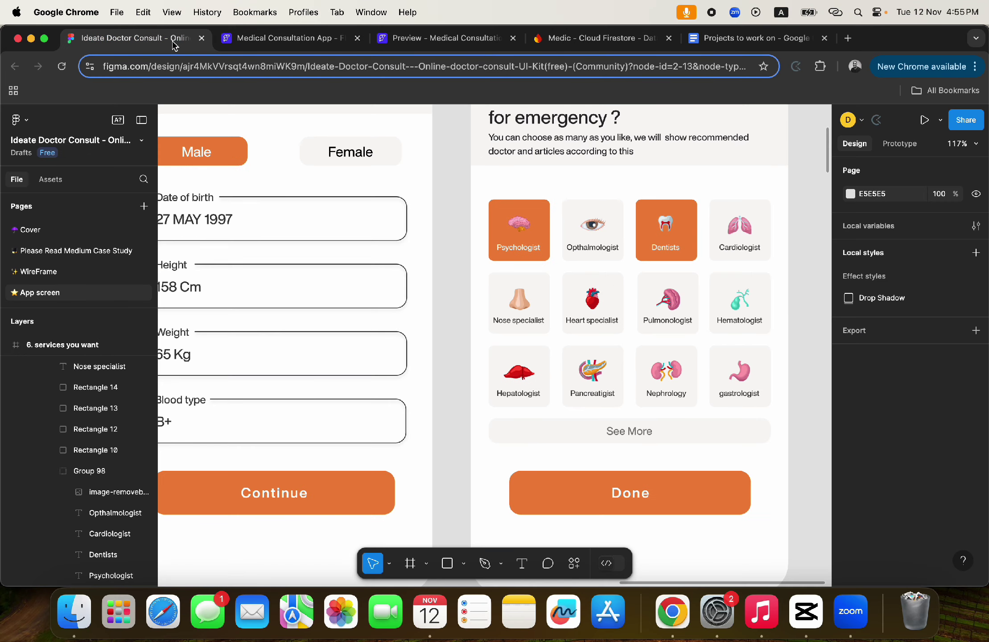
click(243, 43)
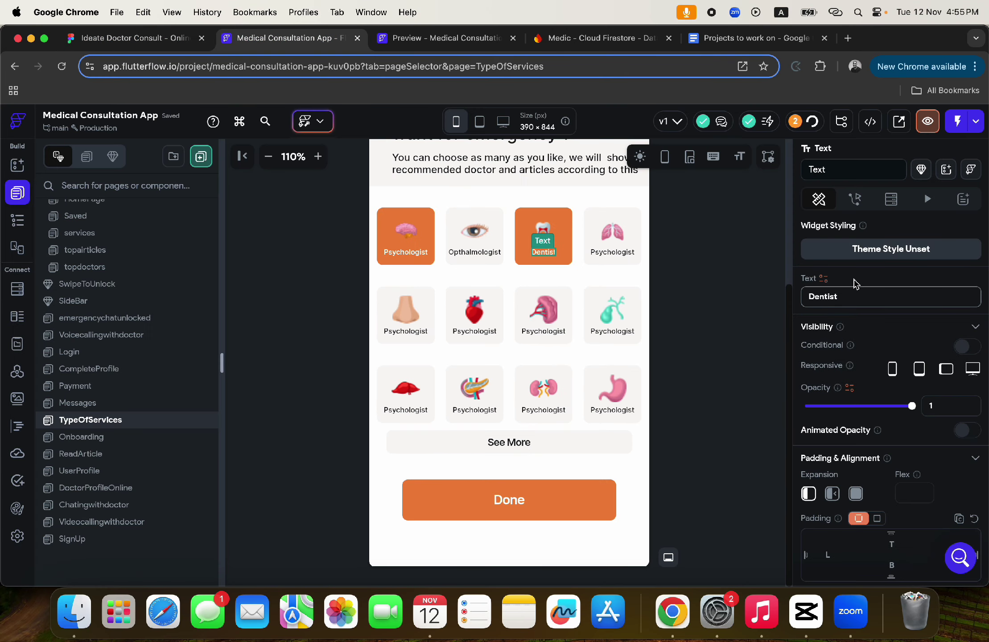
text(s)
Relabel the fourth tile as Cardiologist per the Figma design.
click(164, 43)
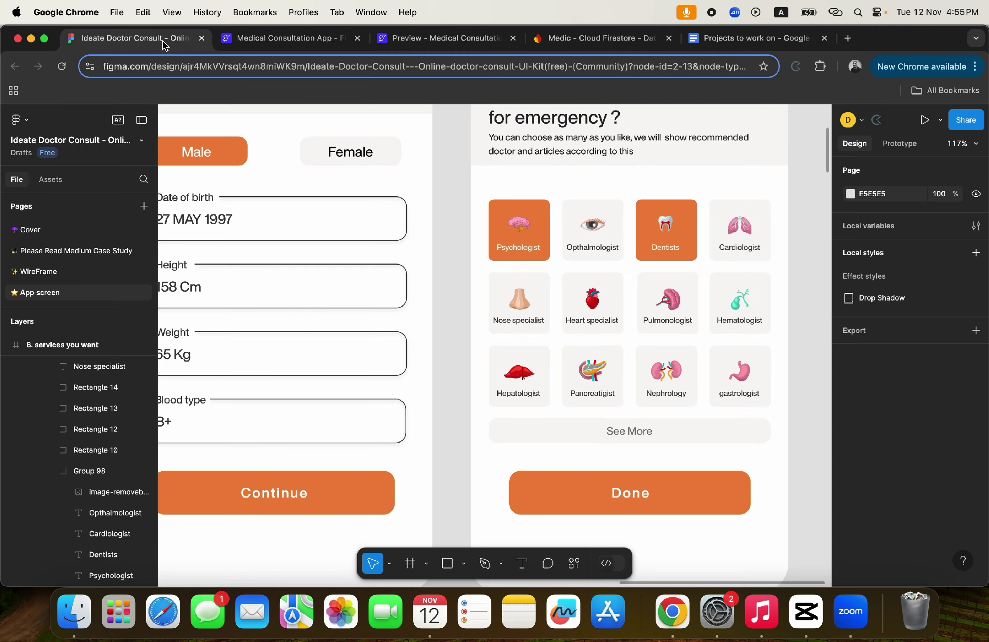
click(250, 38)
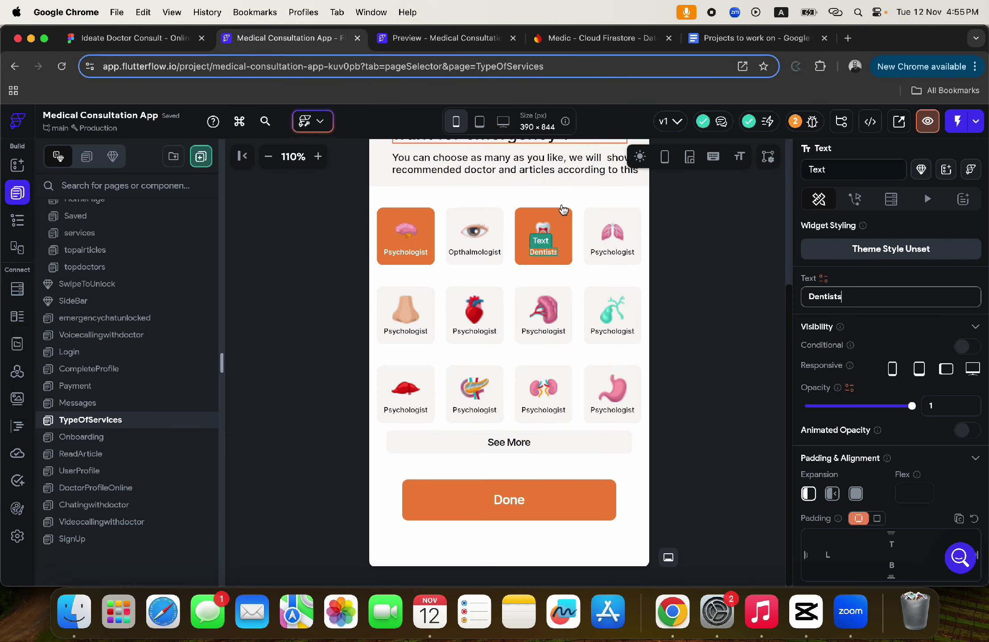
click(620, 253)
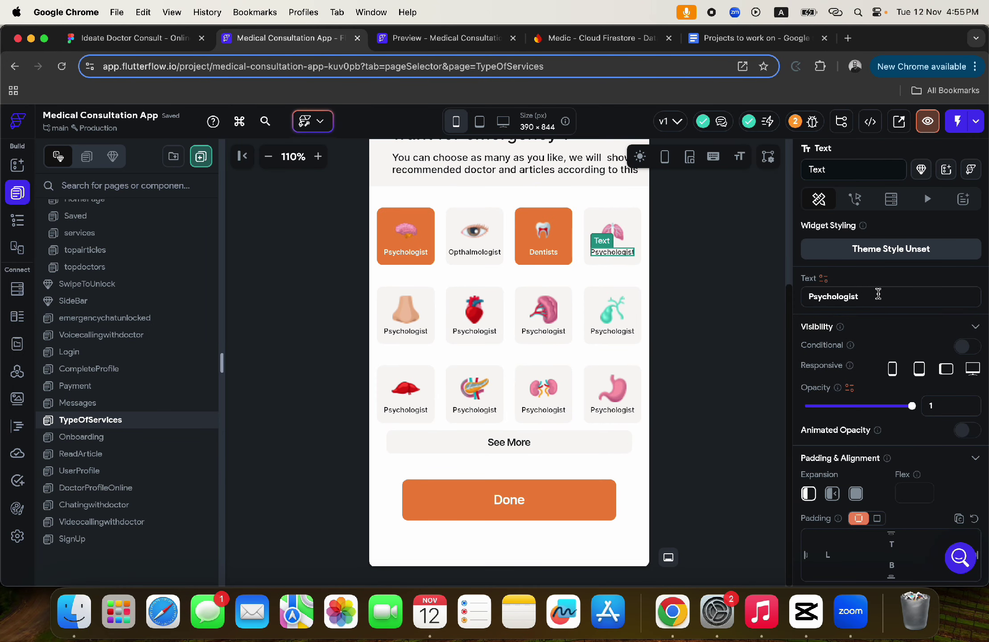
drag(877, 294, 764, 297)
text(Car)
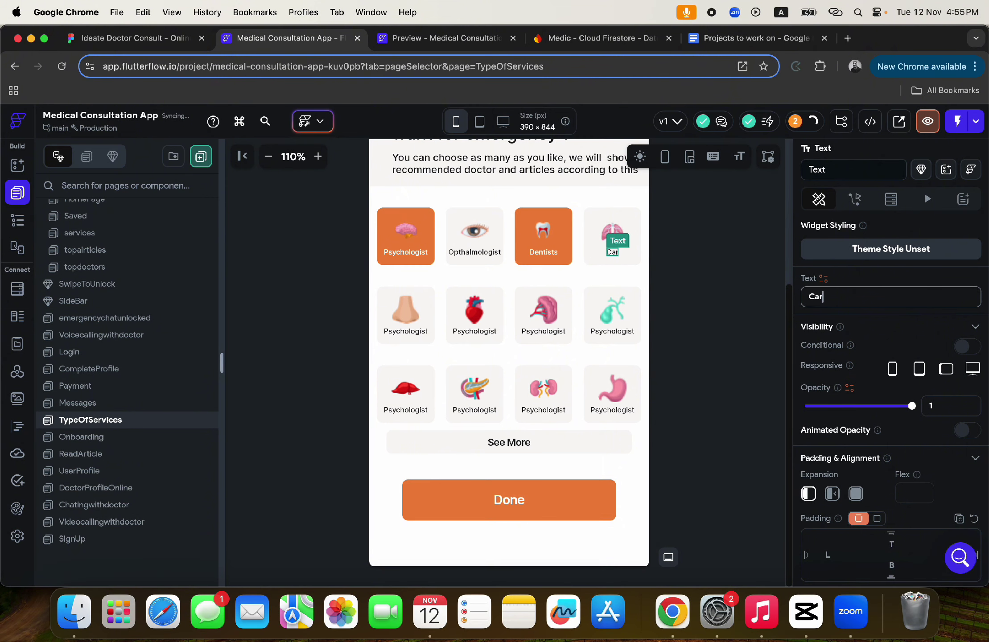
text(diologos)
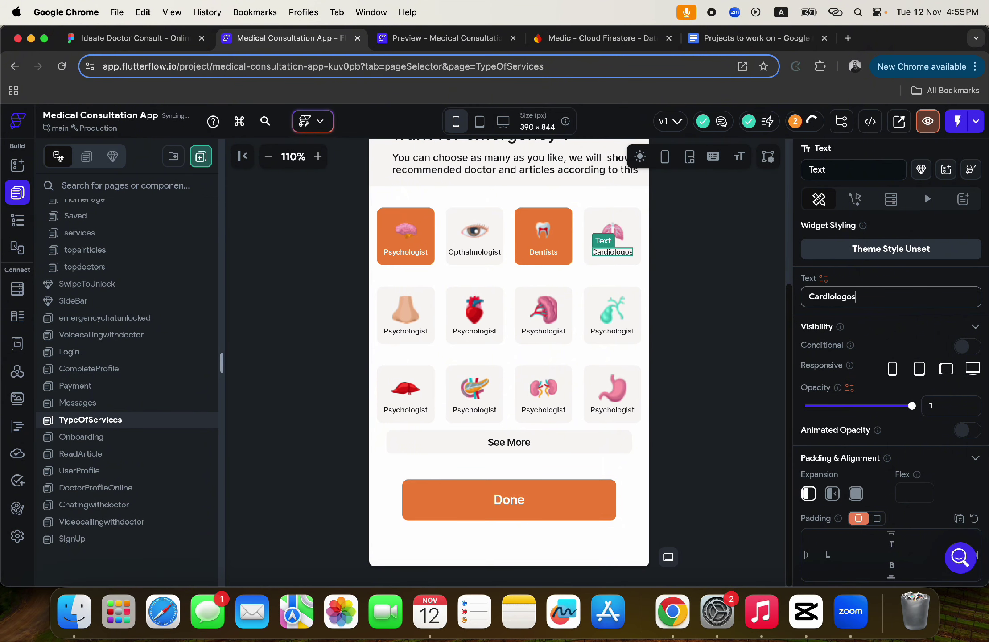
key(BackSpace)
key(BackSpace)
text(ist)
click(535, 203)
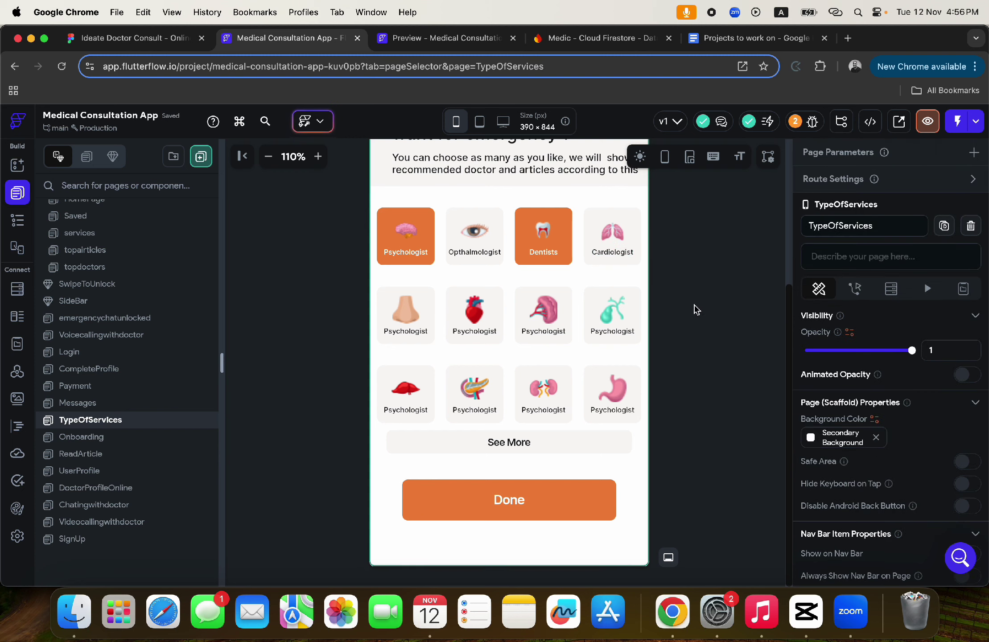
Zoom the canvas to 100% and clear the Psychologist tile container's orange fill via the widget tree.
scroll(548, 258, up, 2)
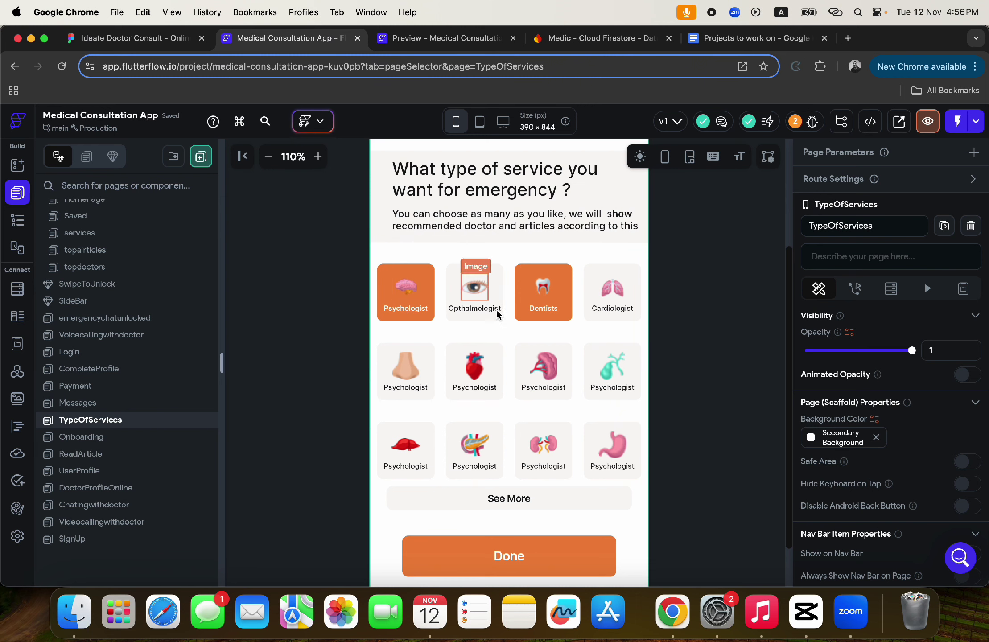
click(268, 156)
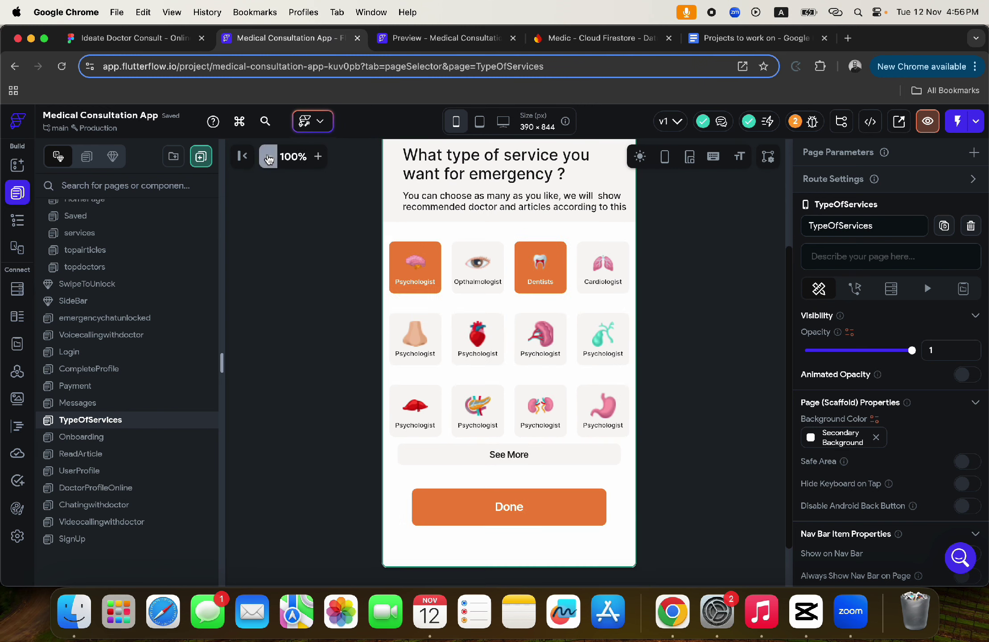
scroll(403, 273, up, 2)
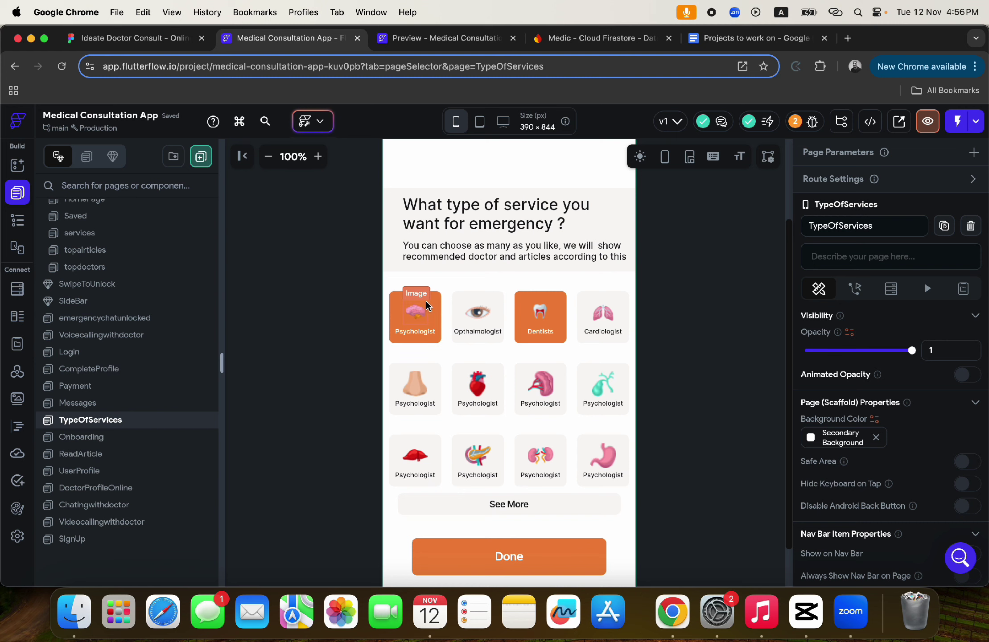
click(393, 306)
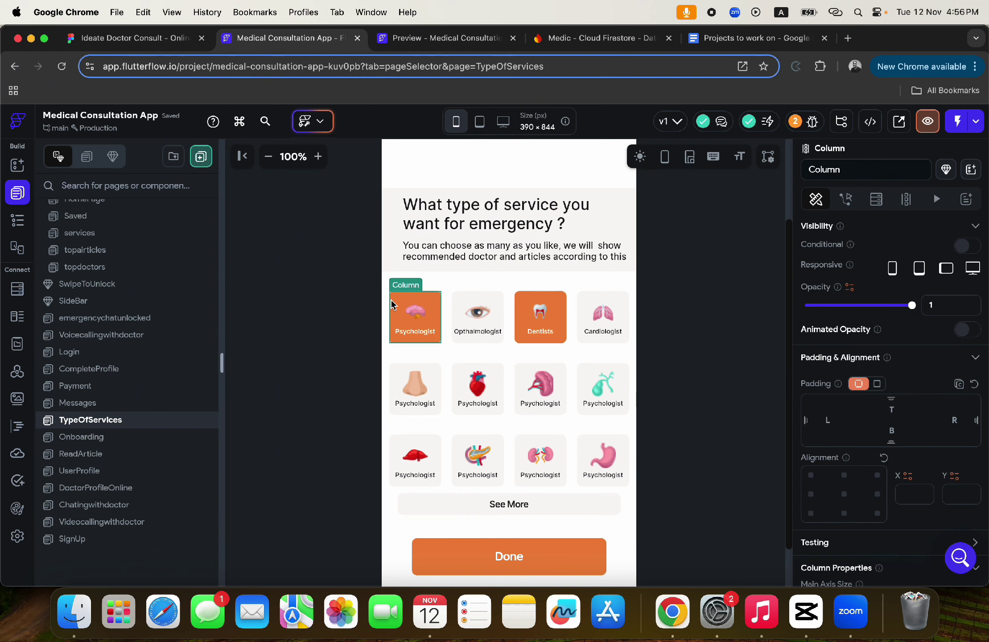
click(16, 220)
click(138, 409)
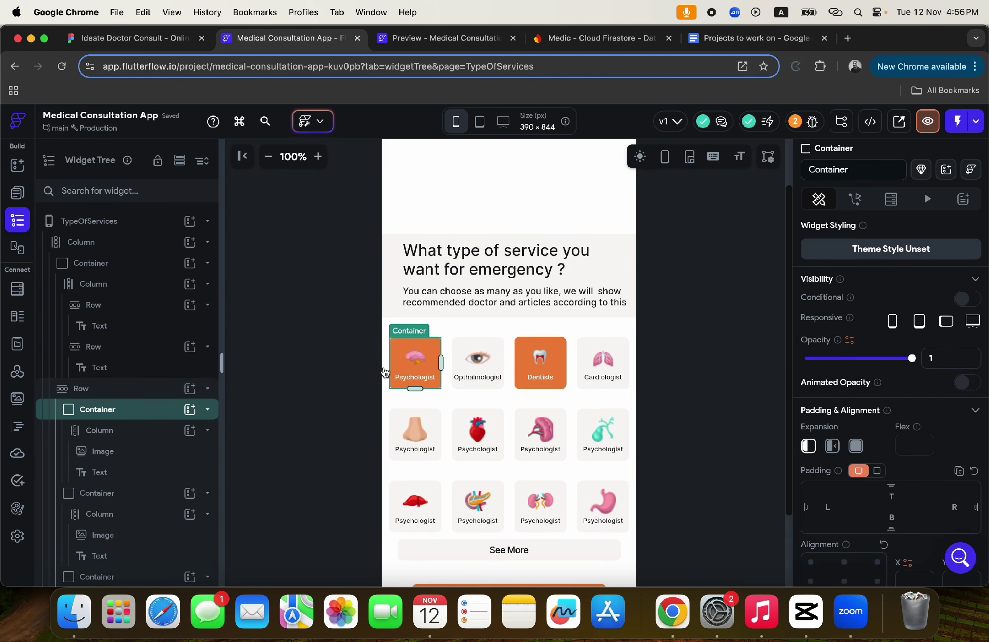
scroll(870, 435, down, 5)
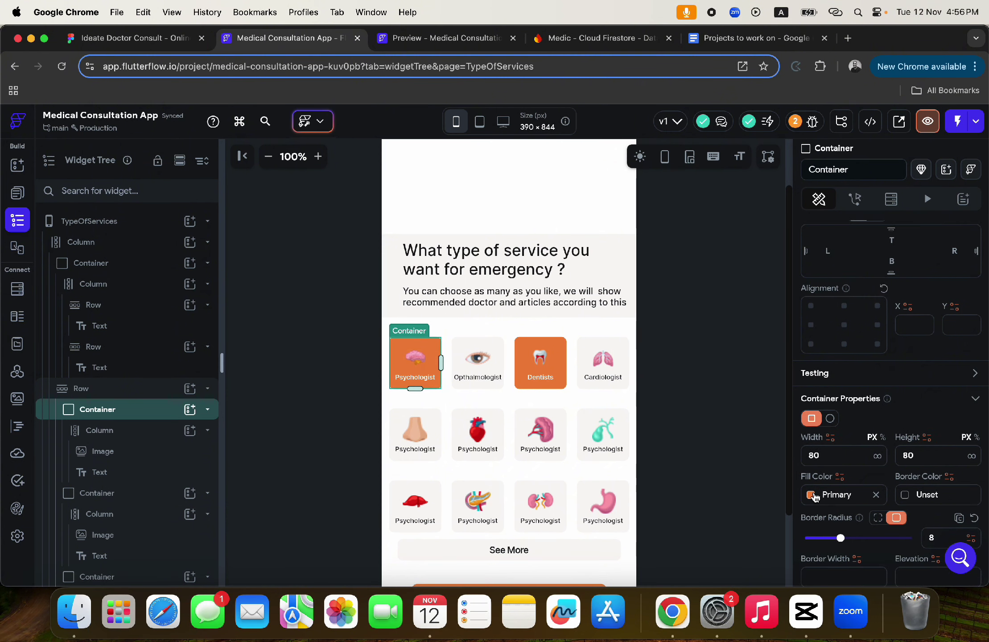
click(876, 495)
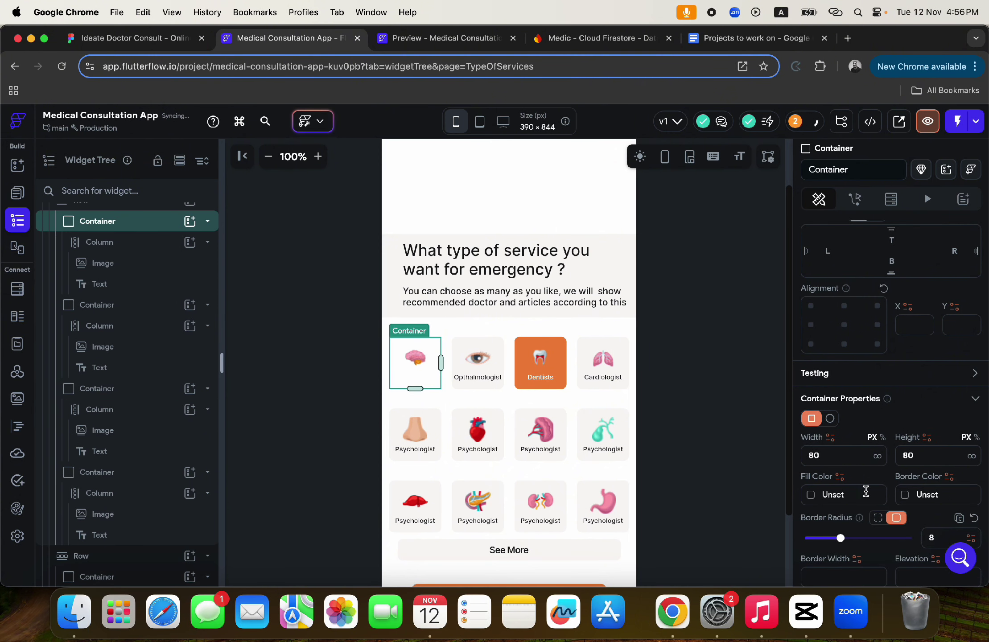
click(695, 372)
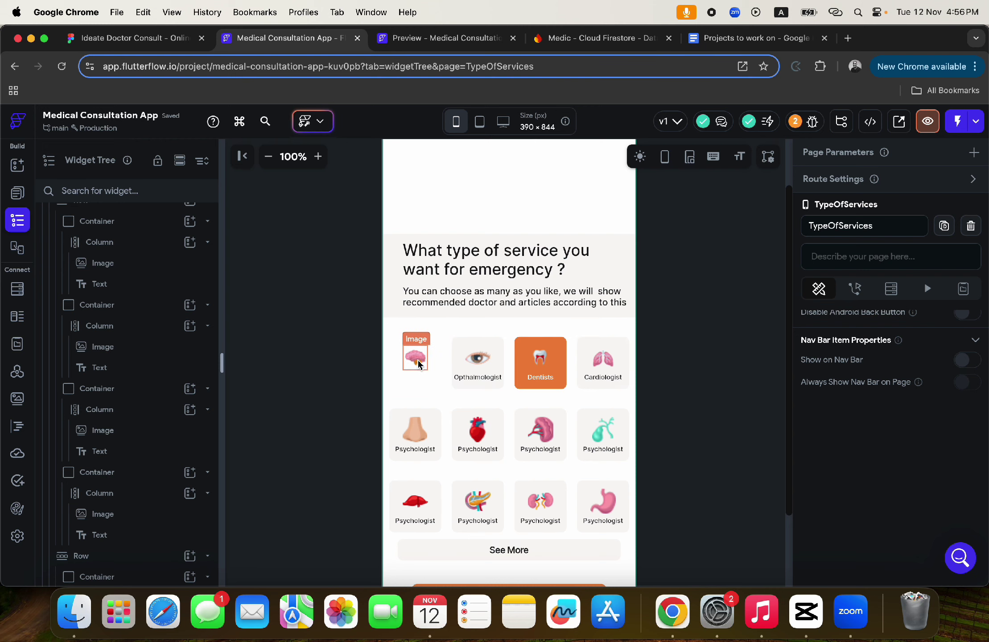
Clear the Opthalmologist tile container's light fill, then undo the fill removal with Cmd+Z.
click(456, 347)
scroll(126, 260, up, 2)
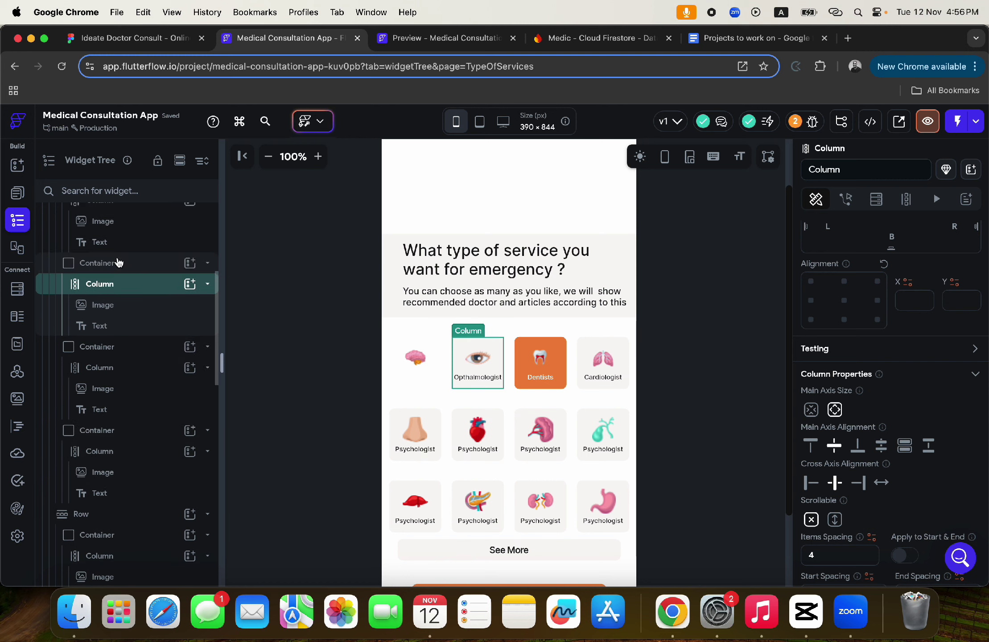
click(117, 263)
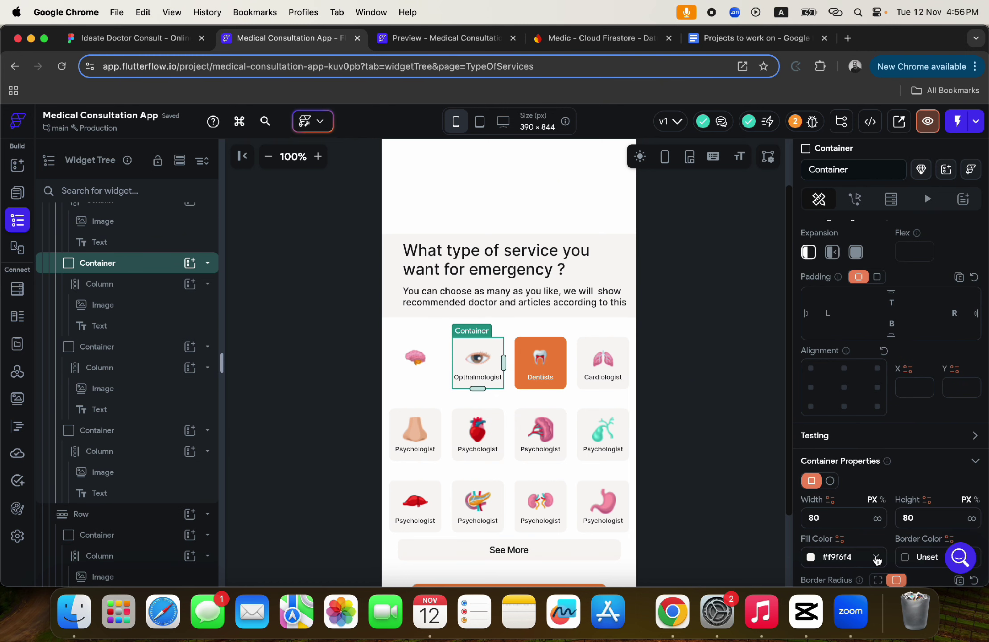
click(876, 557)
click(728, 385)
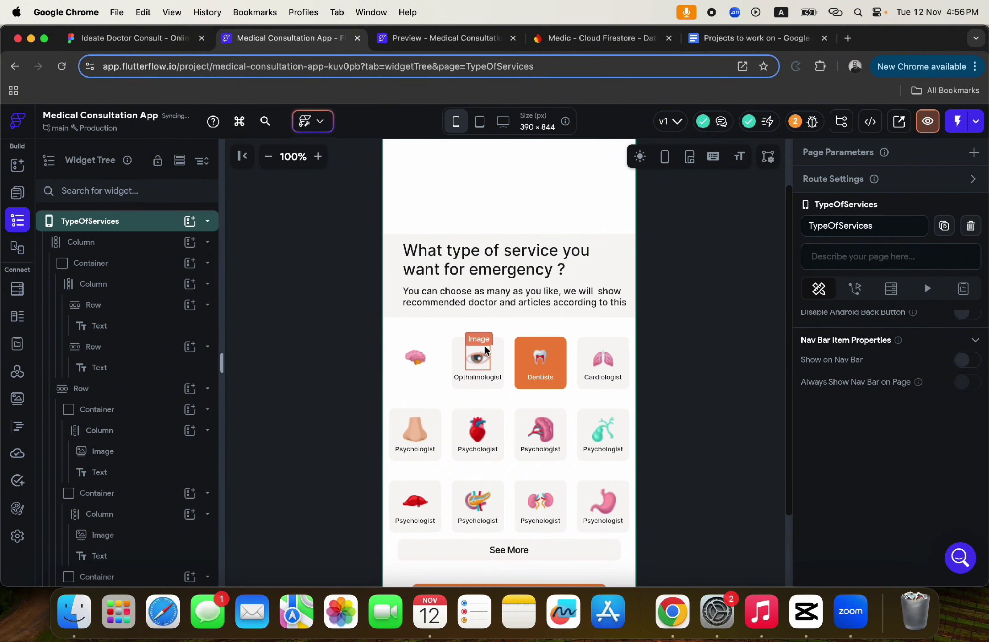
key(super+z)
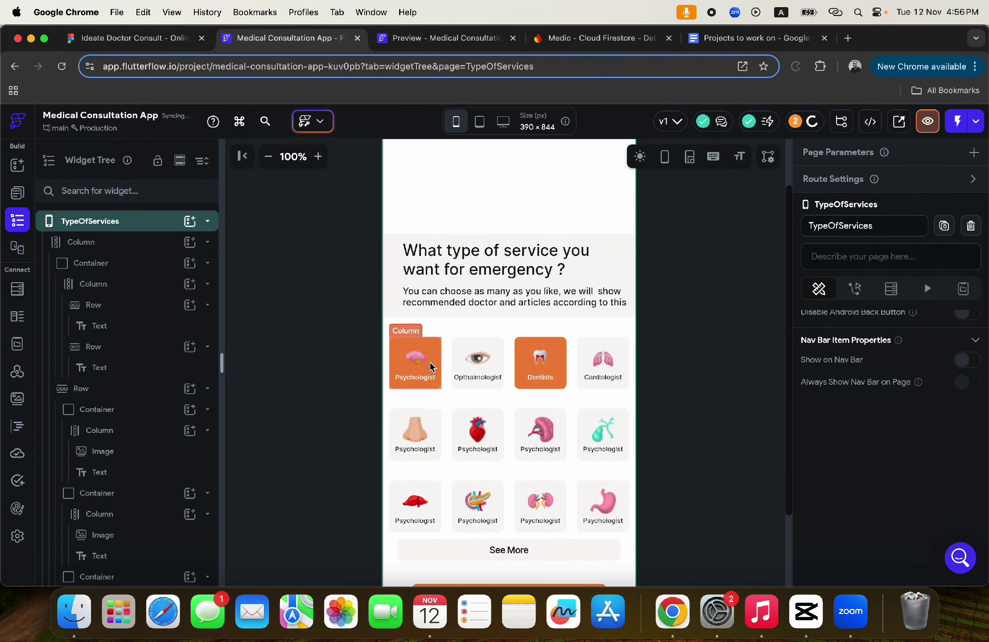
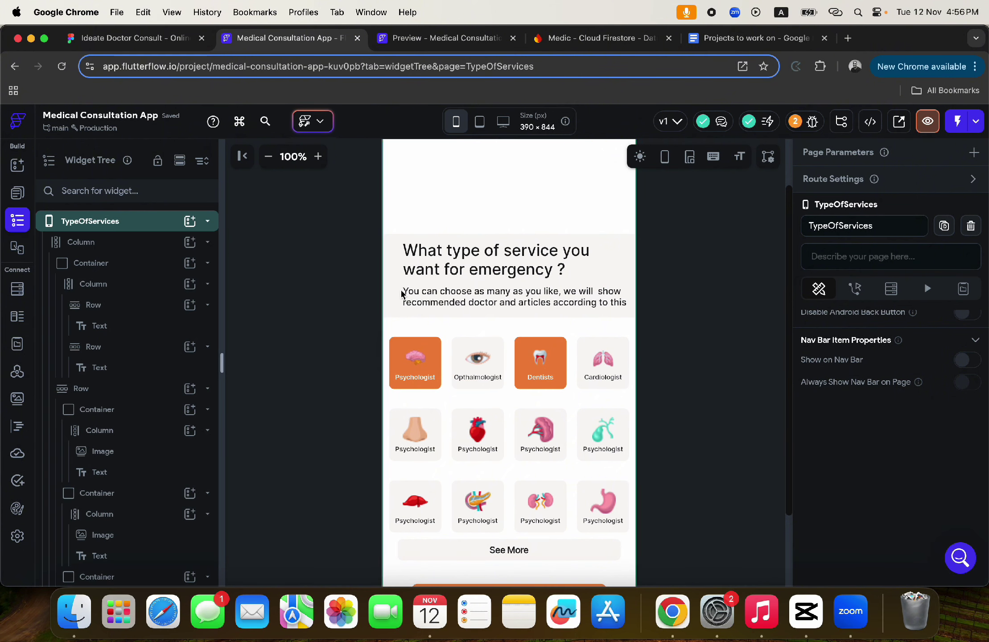
Copy the Psychologist label text and open the TypeOfServices page's Local Page State Variables.
click(409, 379)
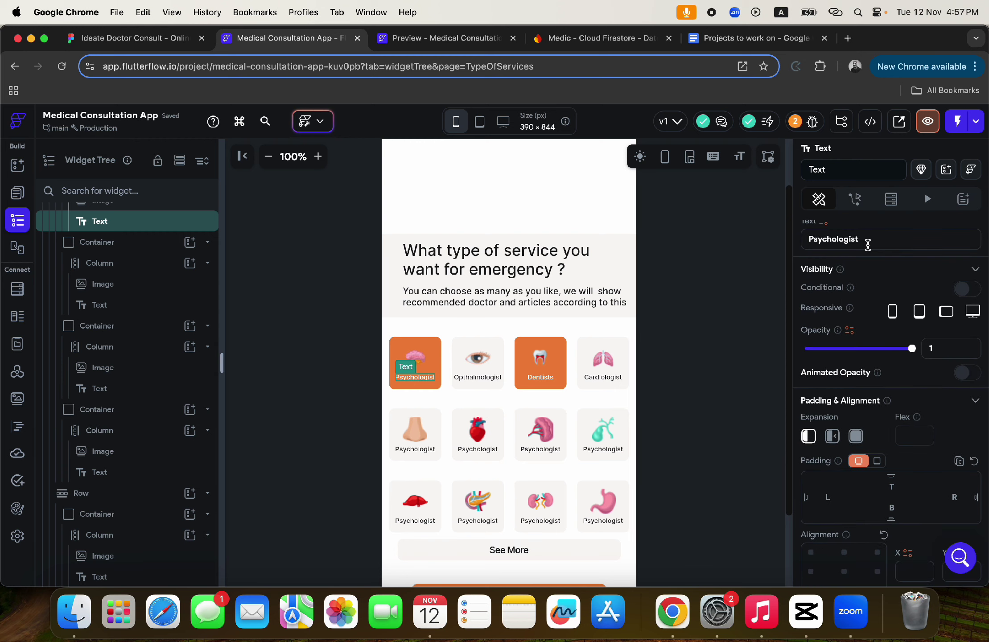
drag(868, 241, 792, 243)
key(super+c)
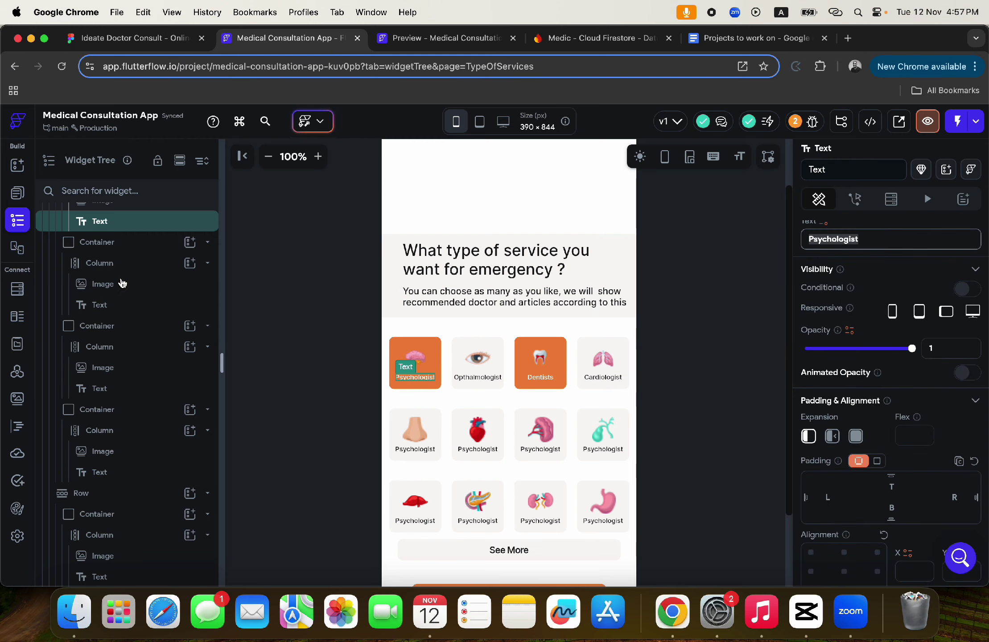
scroll(122, 285, up, 7)
click(115, 228)
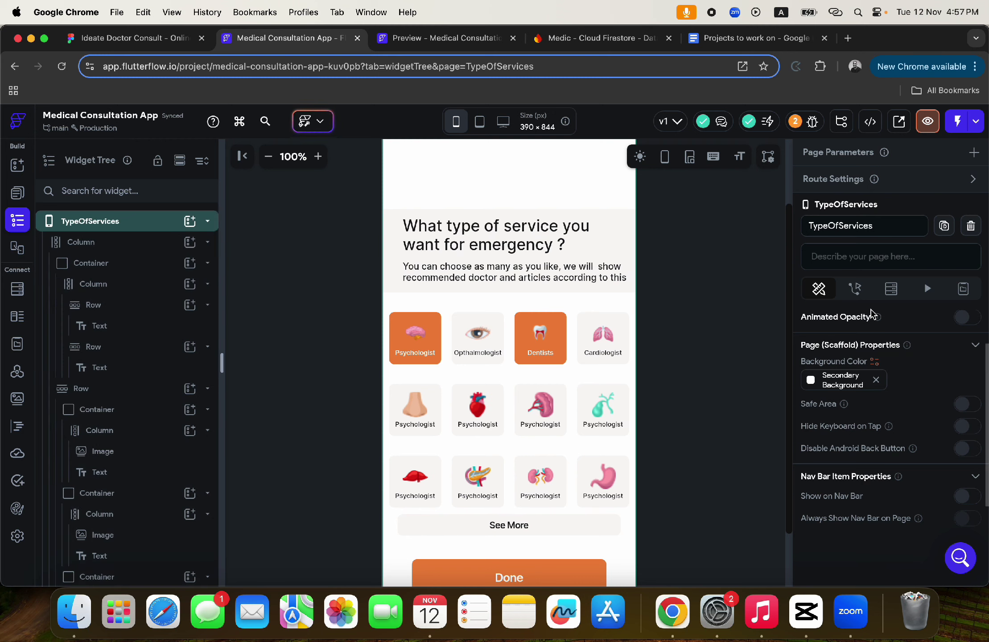
scroll(912, 382, down, 2)
scroll(912, 381, up, 4)
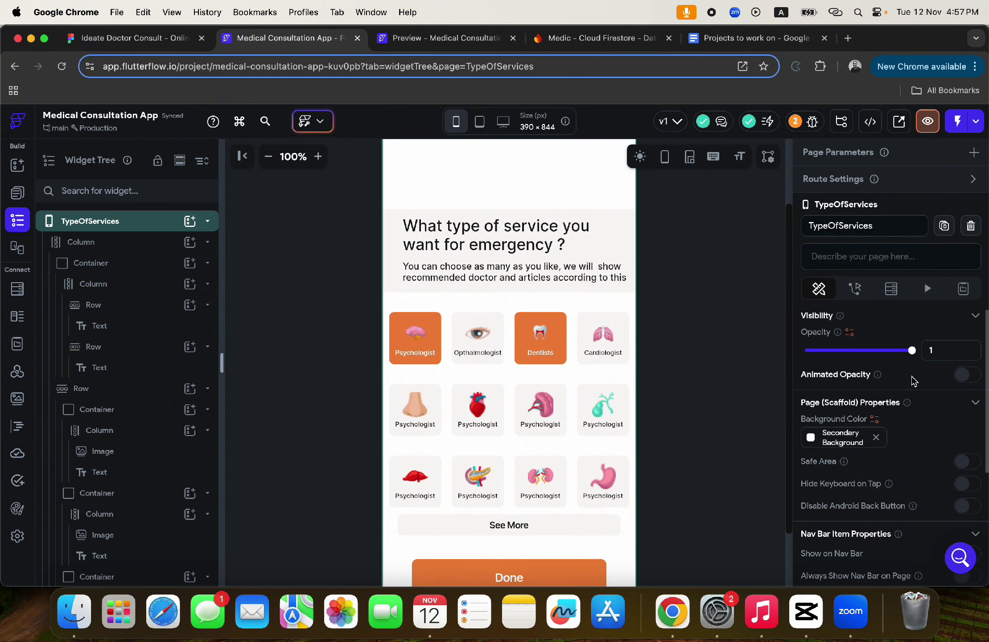
click(964, 288)
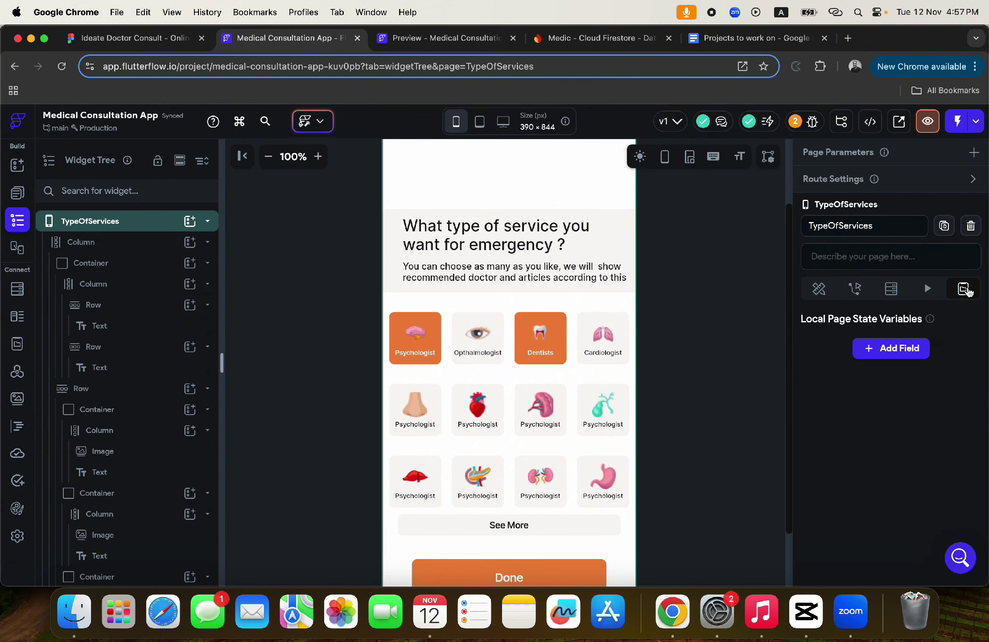
Add a Boolean page state field named psychologist with its initial value off.
click(870, 347)
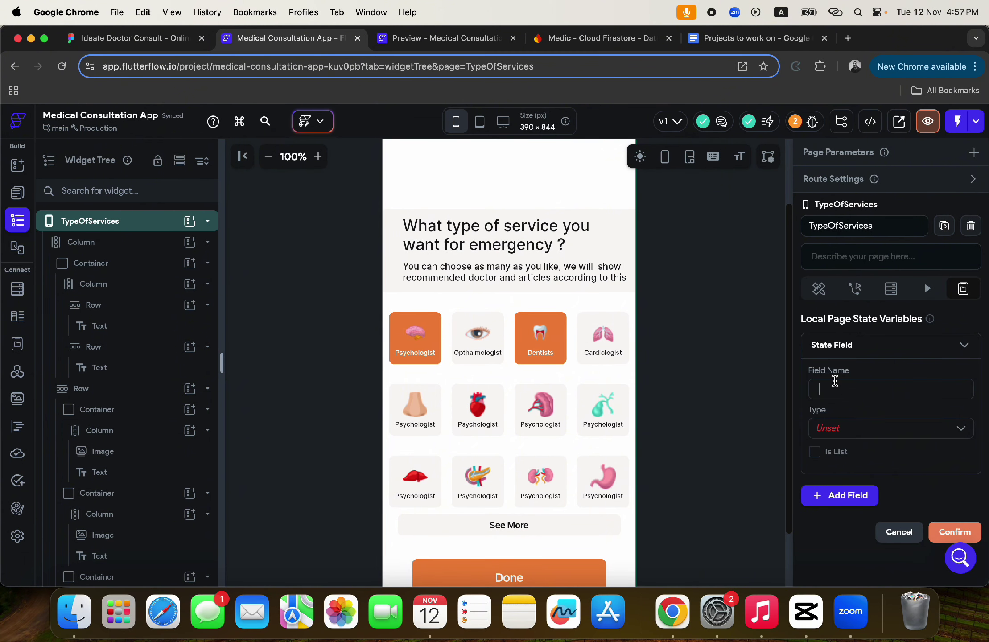
key(super+v)
click(822, 385)
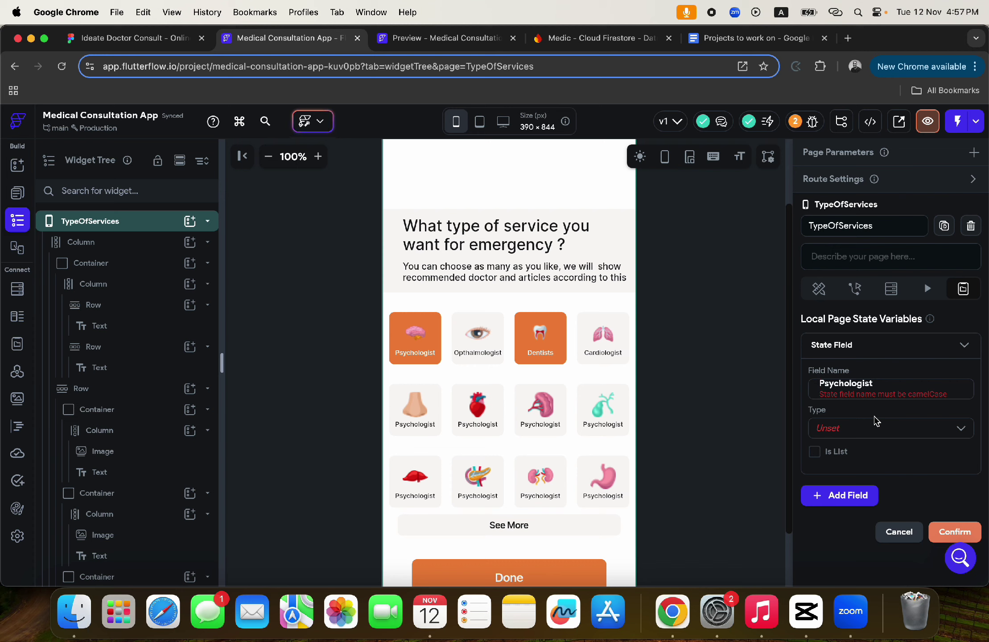
click(825, 384)
key(BackSpace)
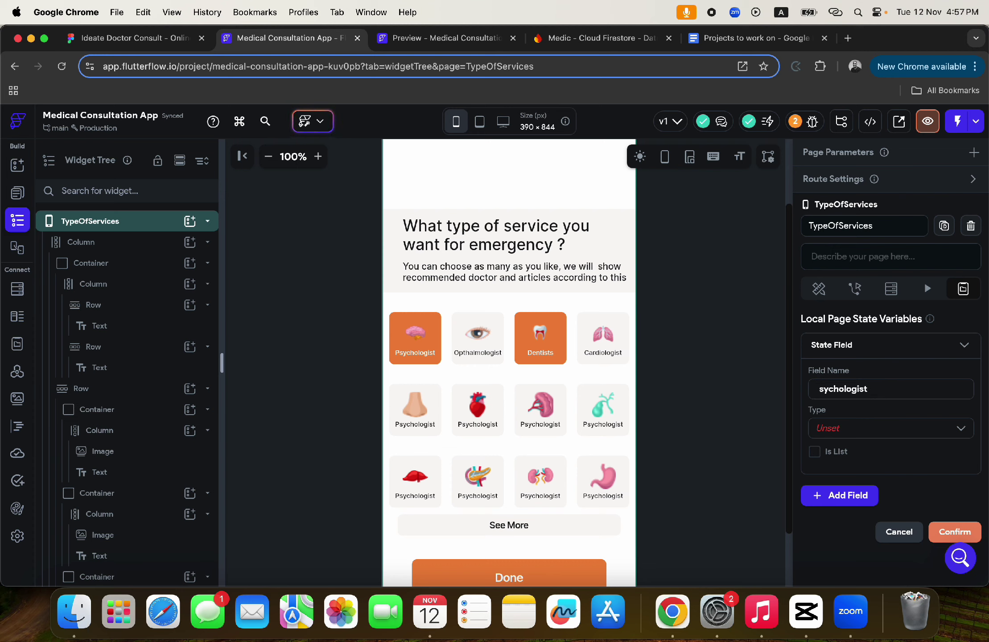
text(p)
click(843, 427)
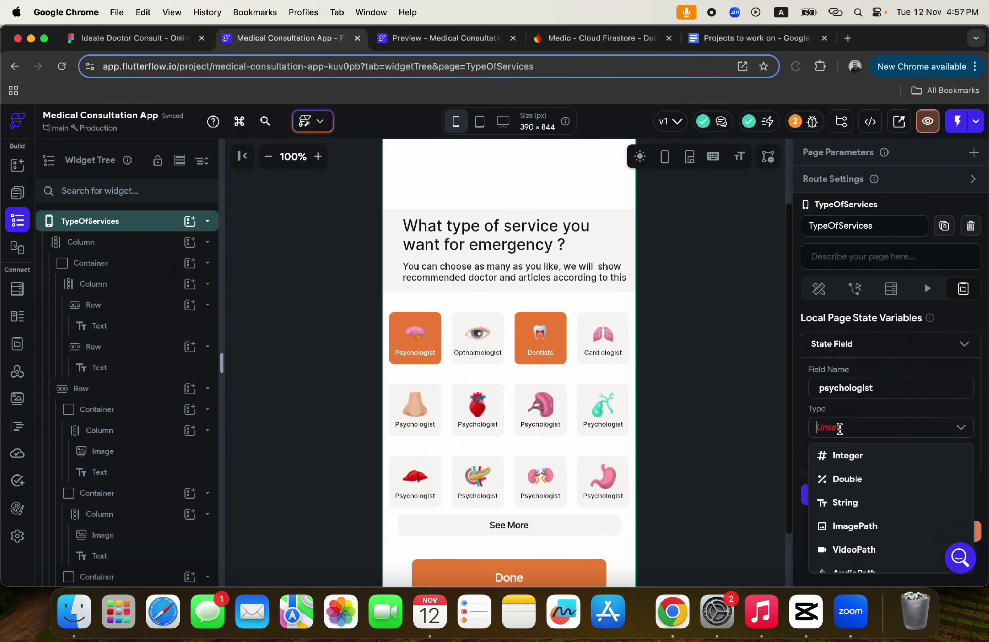
scroll(848, 522, down, 3)
click(848, 526)
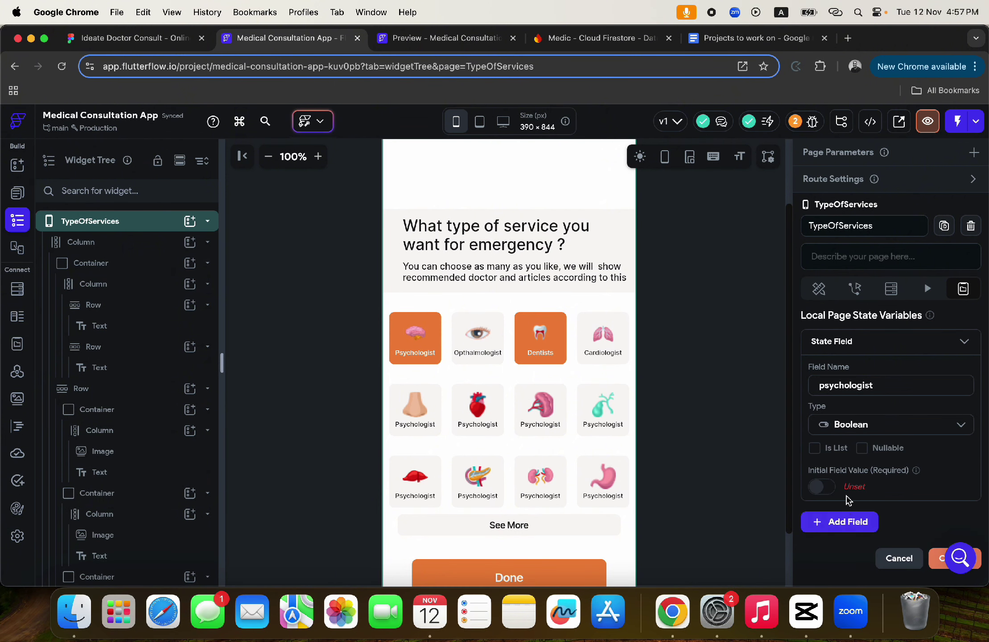
click(814, 489)
click(815, 489)
Add a Boolean field named opthalmologist with its initial value off.
click(840, 523)
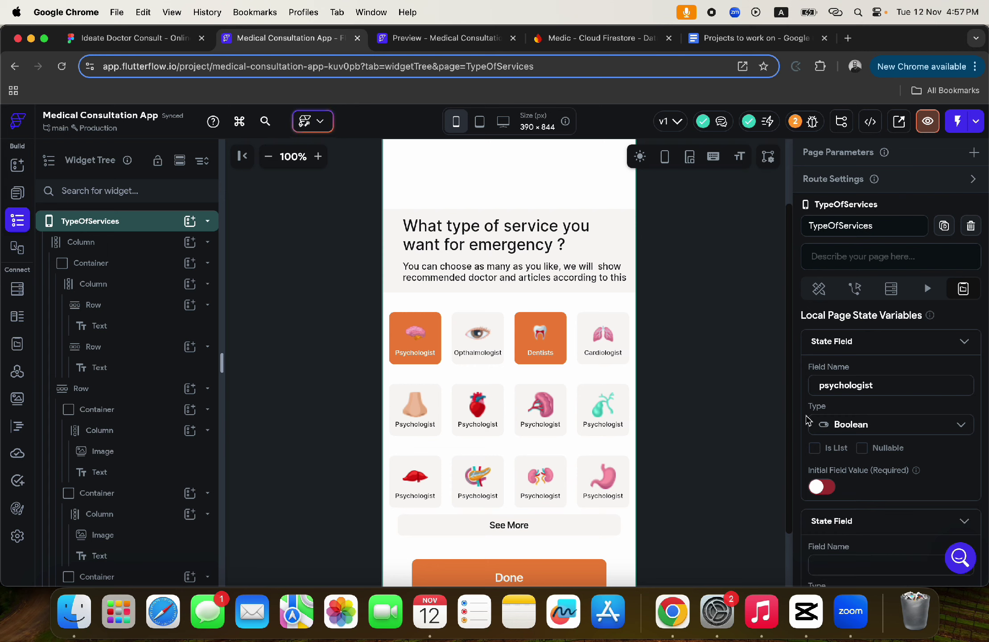
click(838, 564)
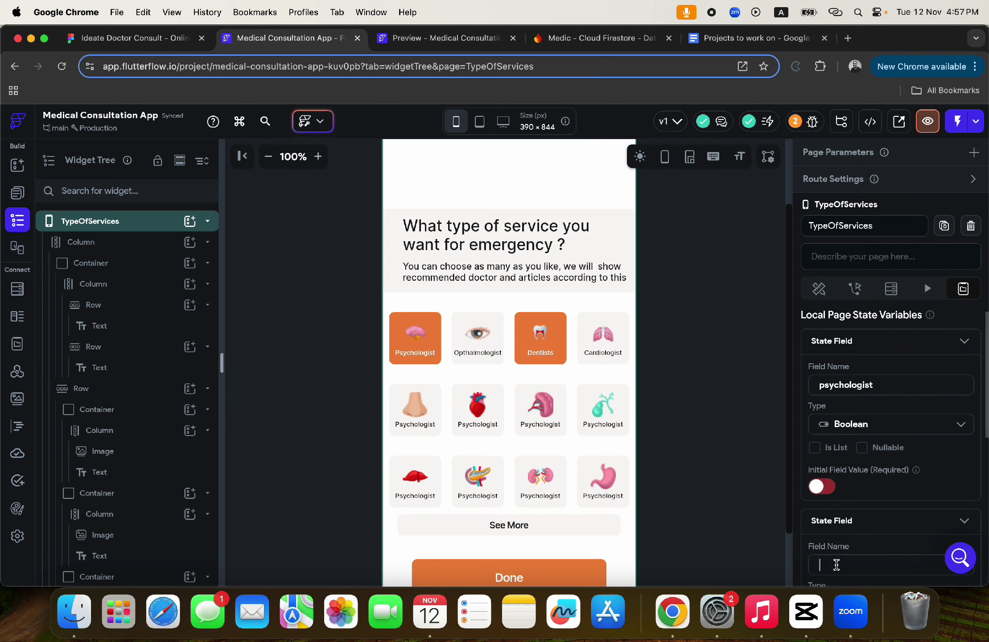
text(o)
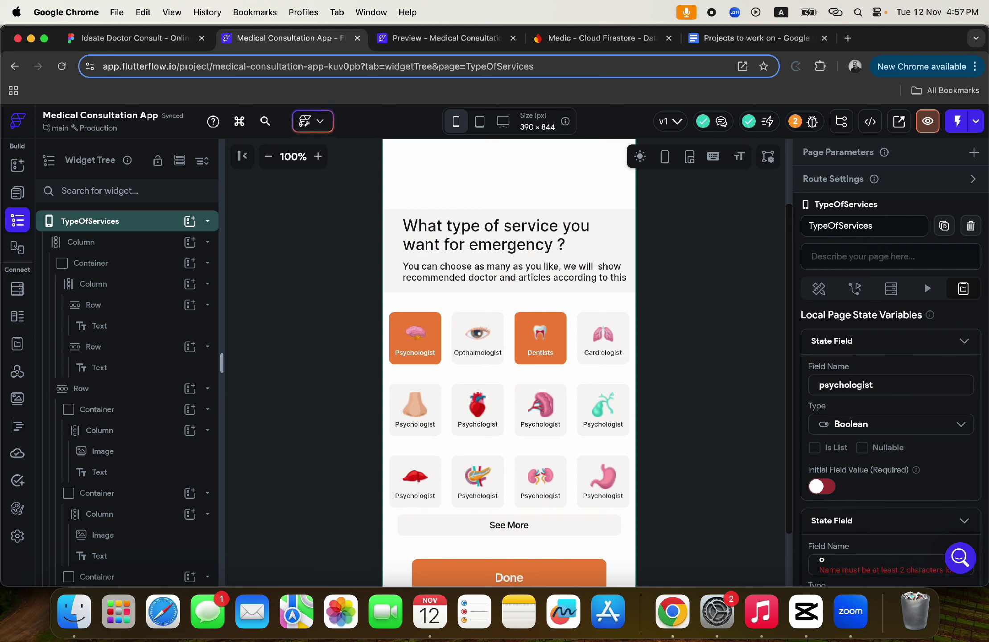
text(pthal)
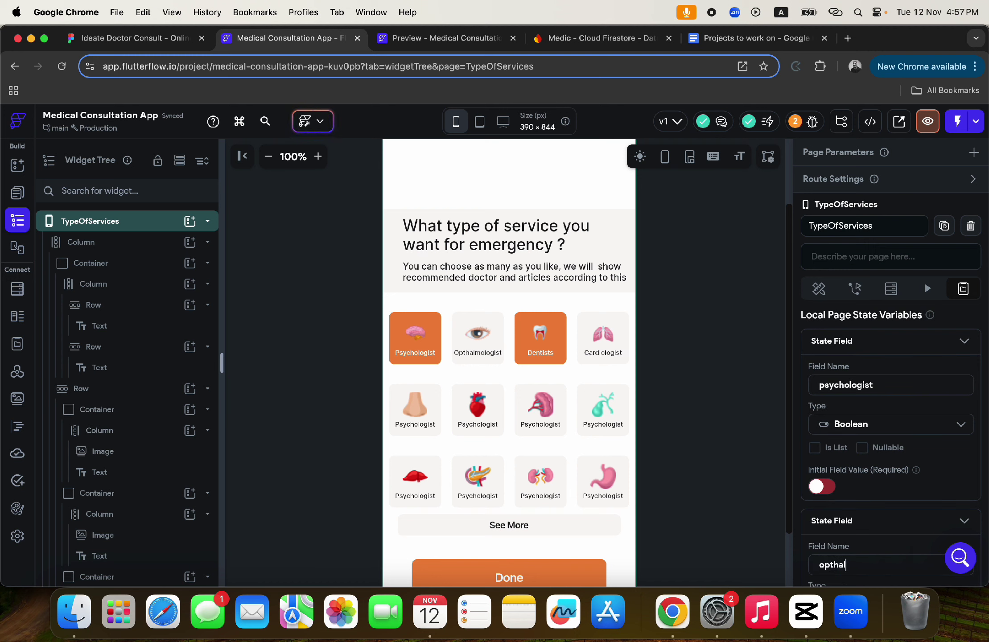
text(mologist)
scroll(837, 564, down, 7)
scroll(828, 358, up, 2)
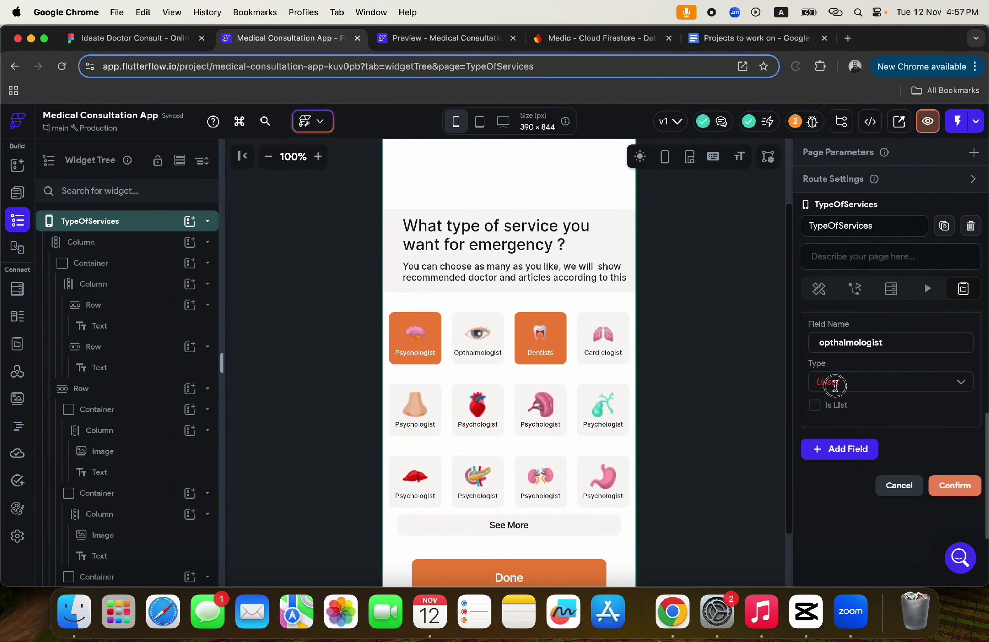
click(836, 385)
scroll(843, 475, down, 2)
click(846, 499)
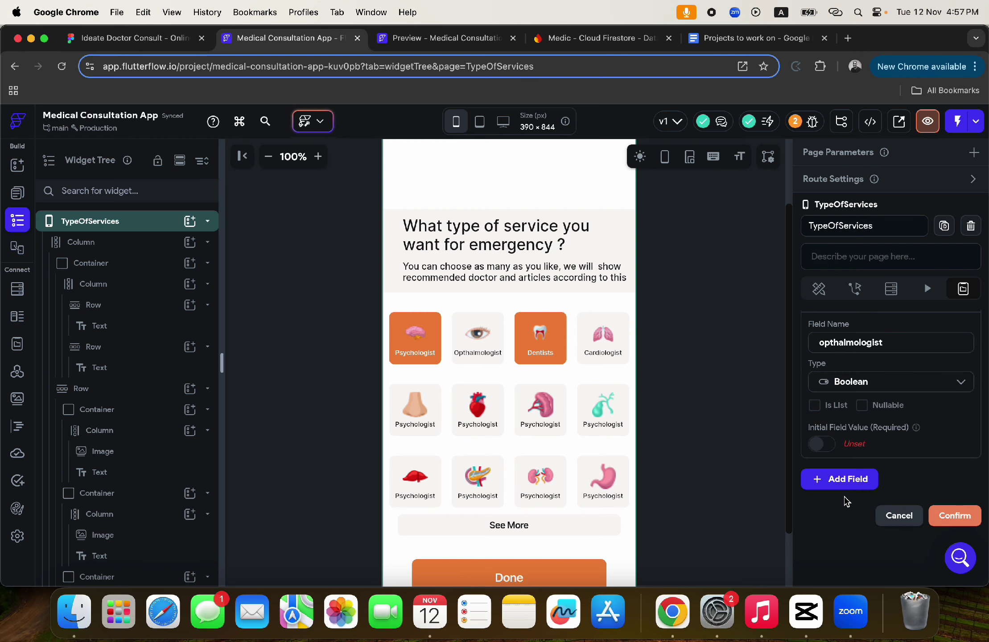
click(823, 445)
click(867, 478)
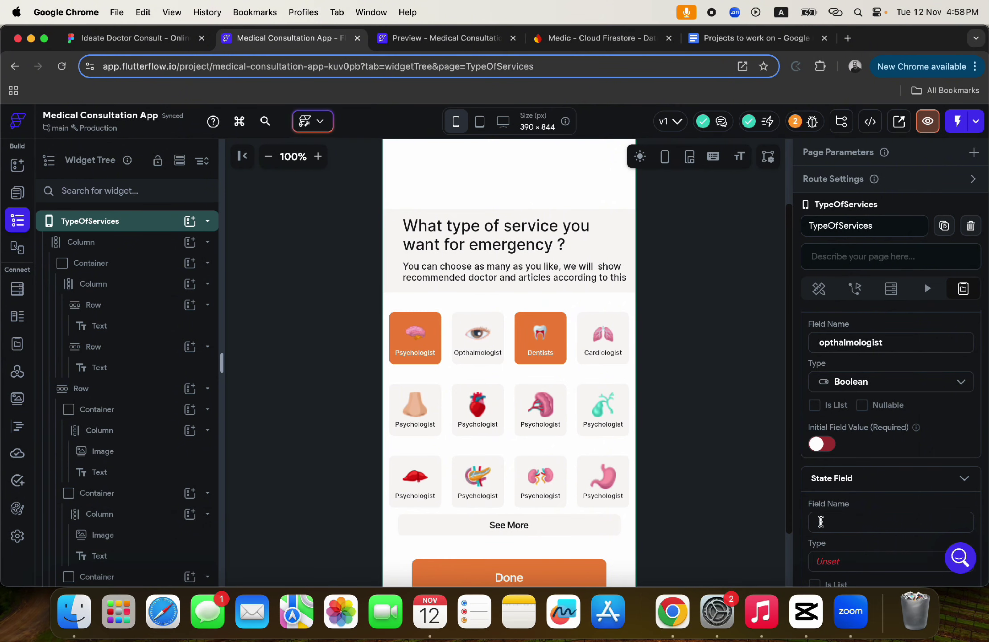
Name the new field dentists and make it a Boolean.
click(822, 521)
text(De)
key(BackSpace)
key(BackSpace)
text(de)
scroll(863, 527, down, 3)
click(839, 486)
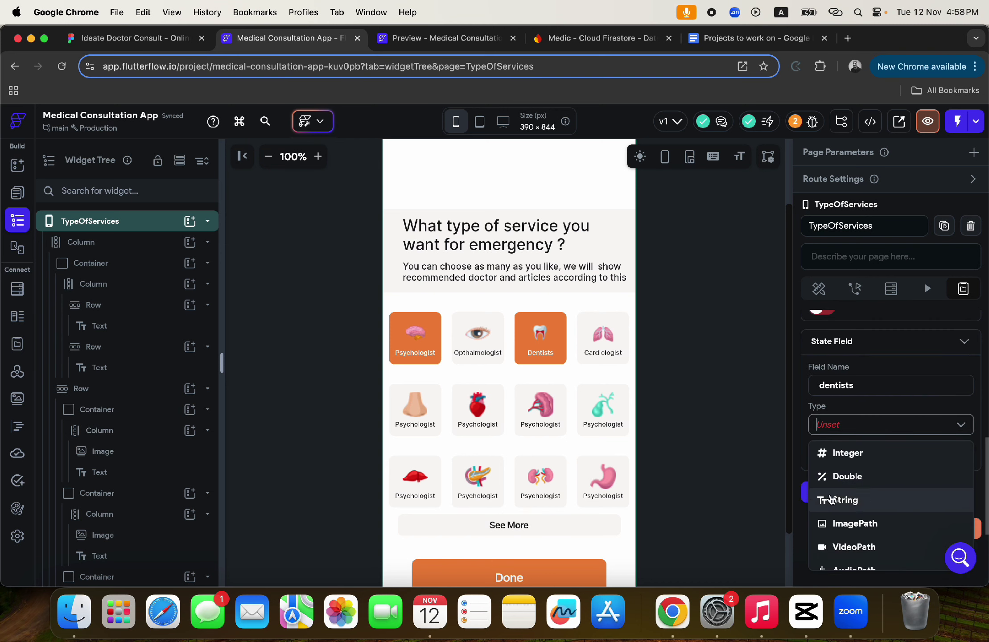
scroll(843, 542, down, 2)
click(844, 547)
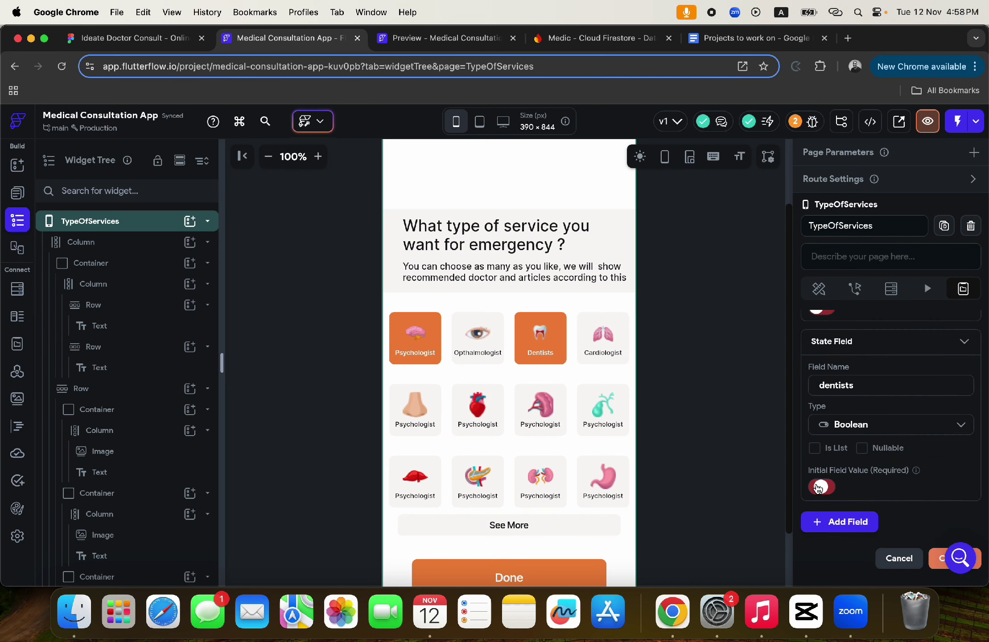
Add a Boolean cardiologist field with initial value off and confirm the state fields.
click(848, 523)
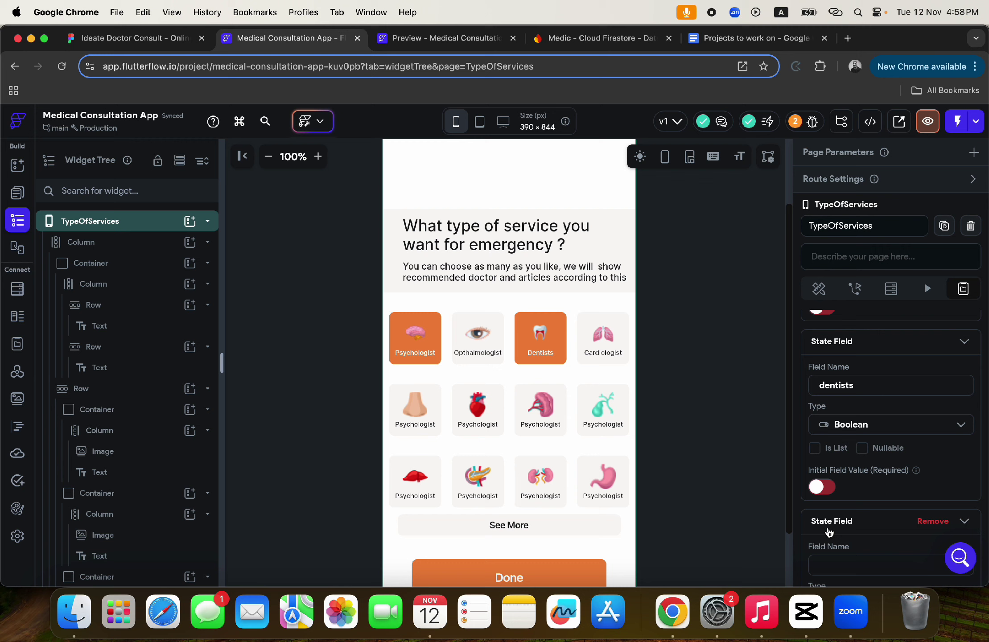
click(832, 561)
text(cardiologist)
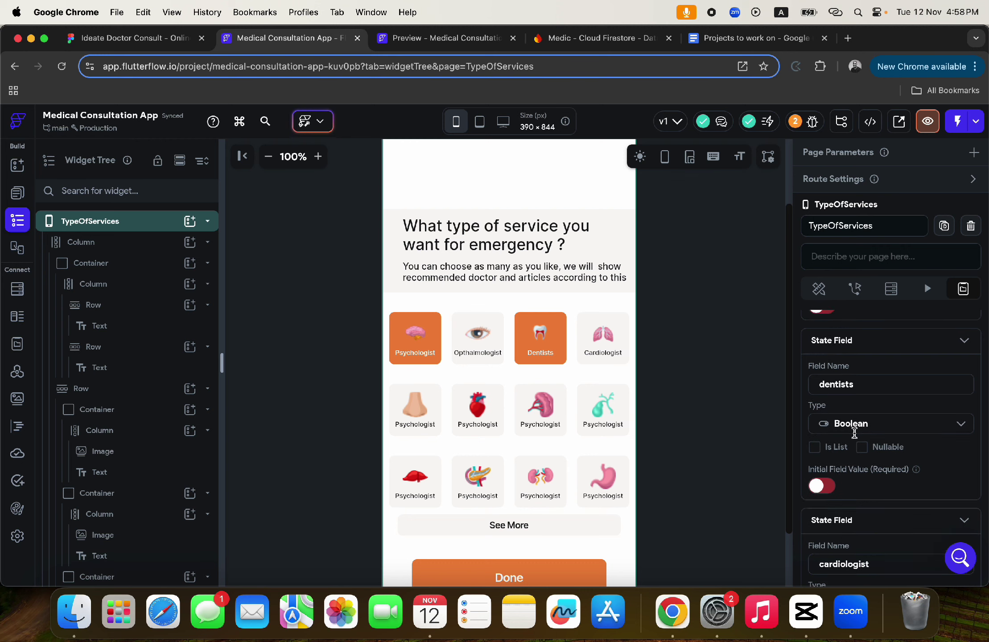
scroll(855, 428, down, 5)
click(848, 448)
scroll(832, 511, down, 3)
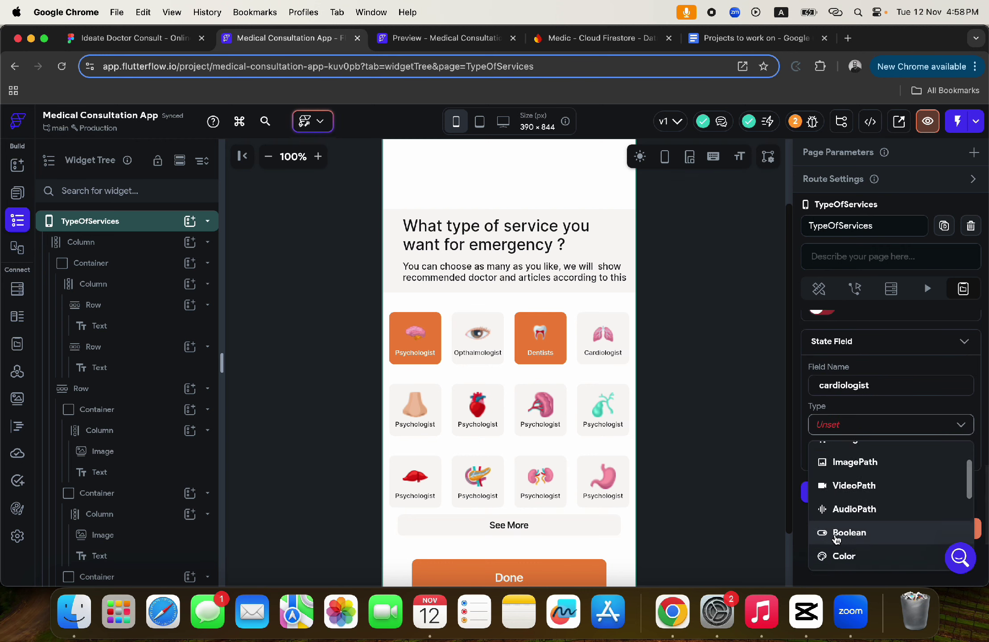
click(841, 525)
click(816, 487)
click(816, 487)
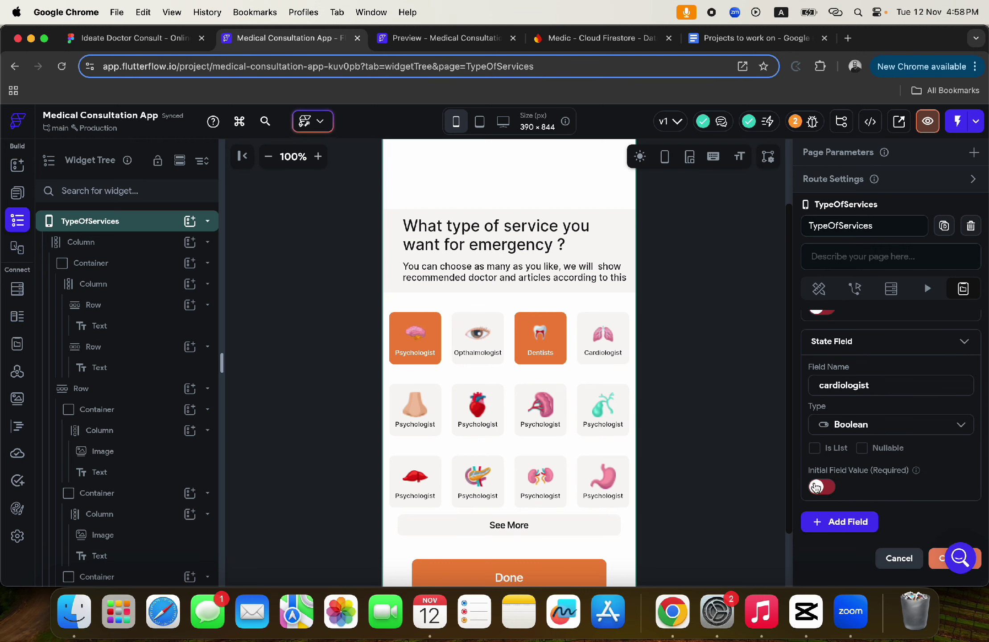
click(940, 563)
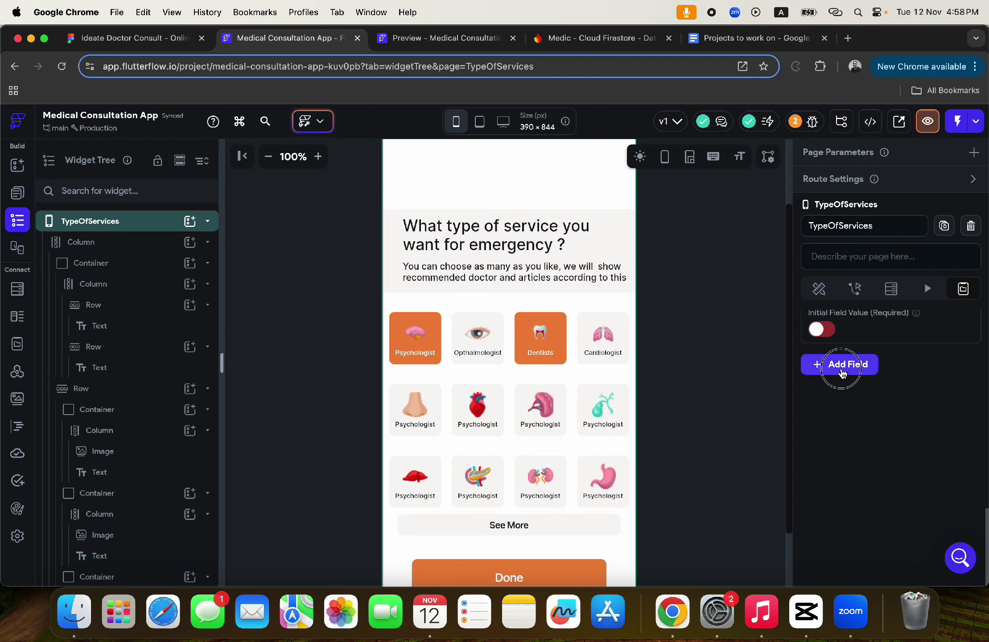
Add a services page state field as a String list and confirm it.
click(840, 366)
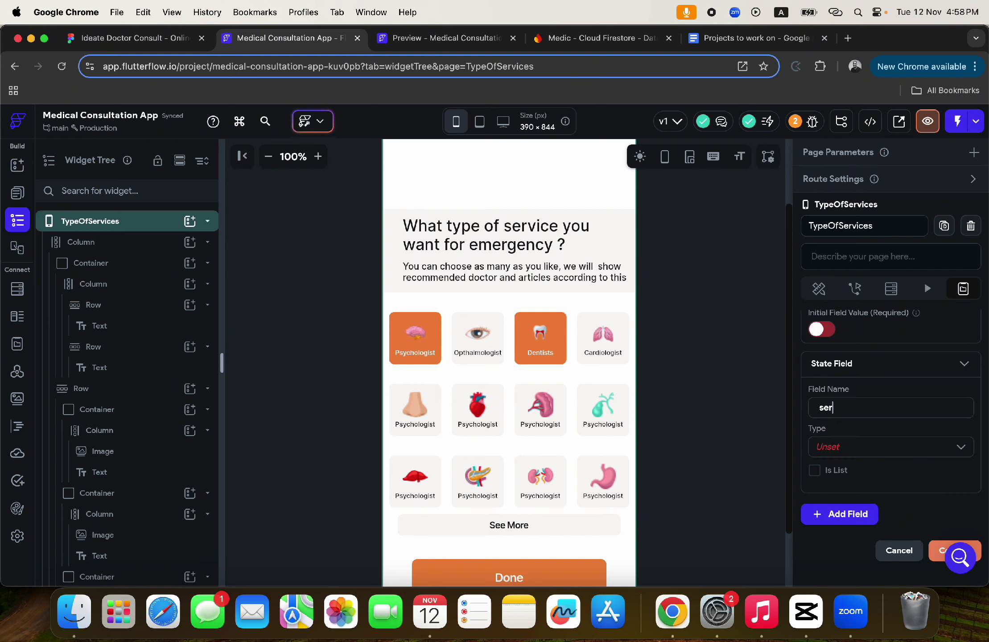
click(837, 441)
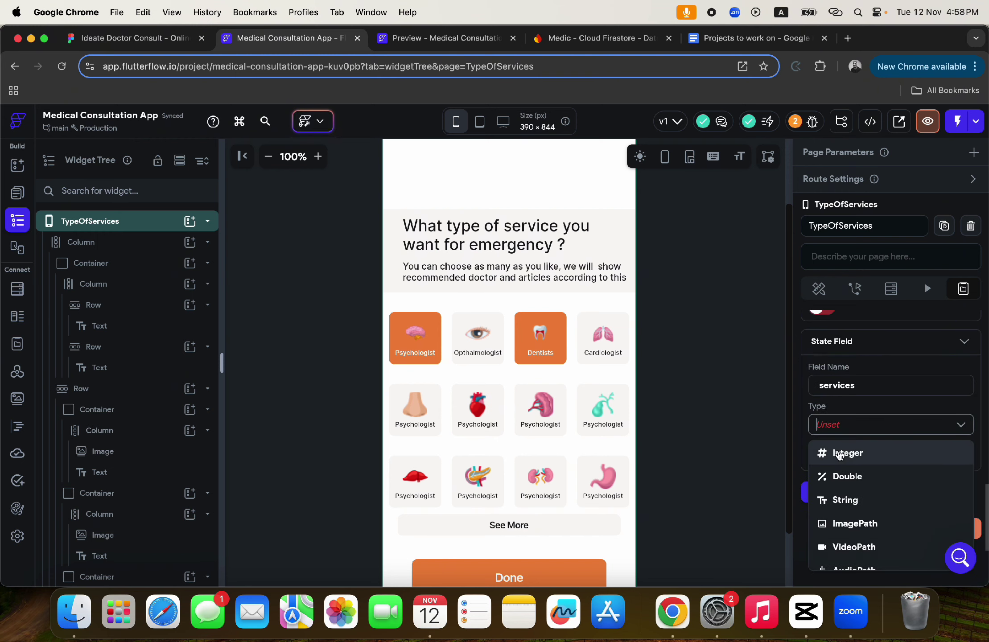
click(846, 501)
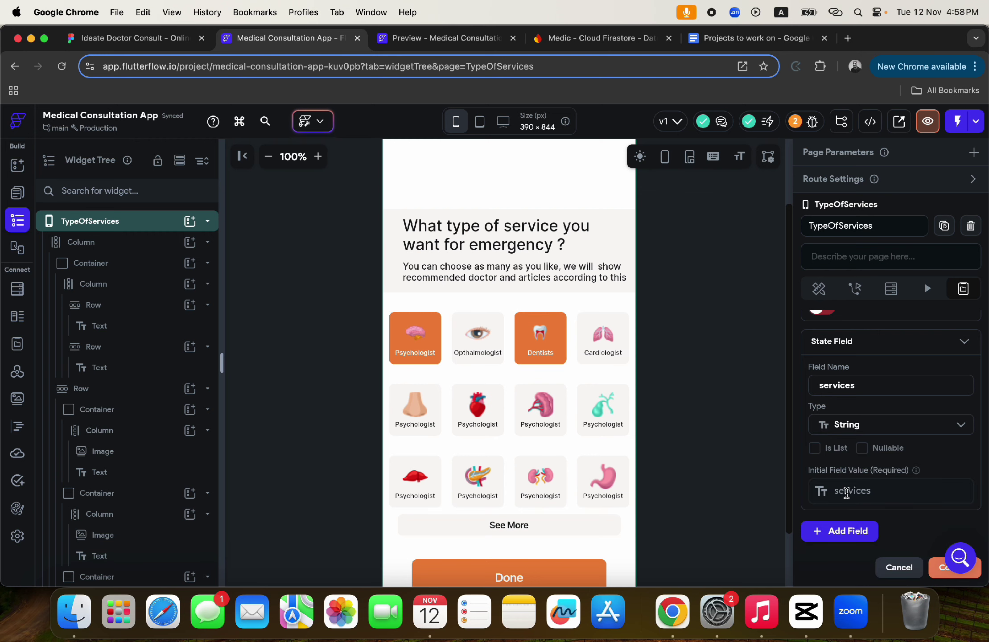
click(816, 449)
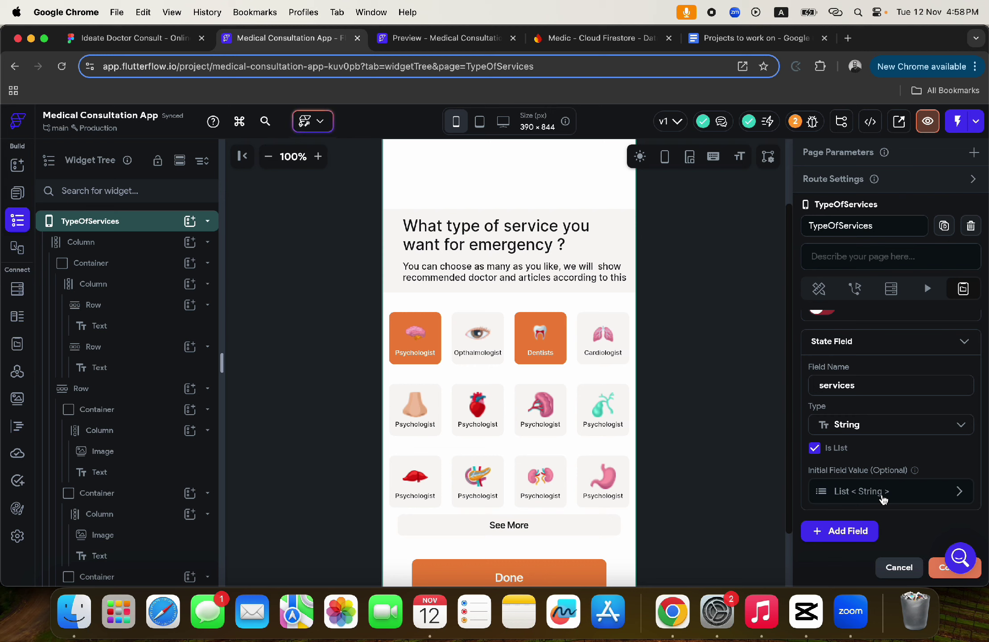
click(941, 573)
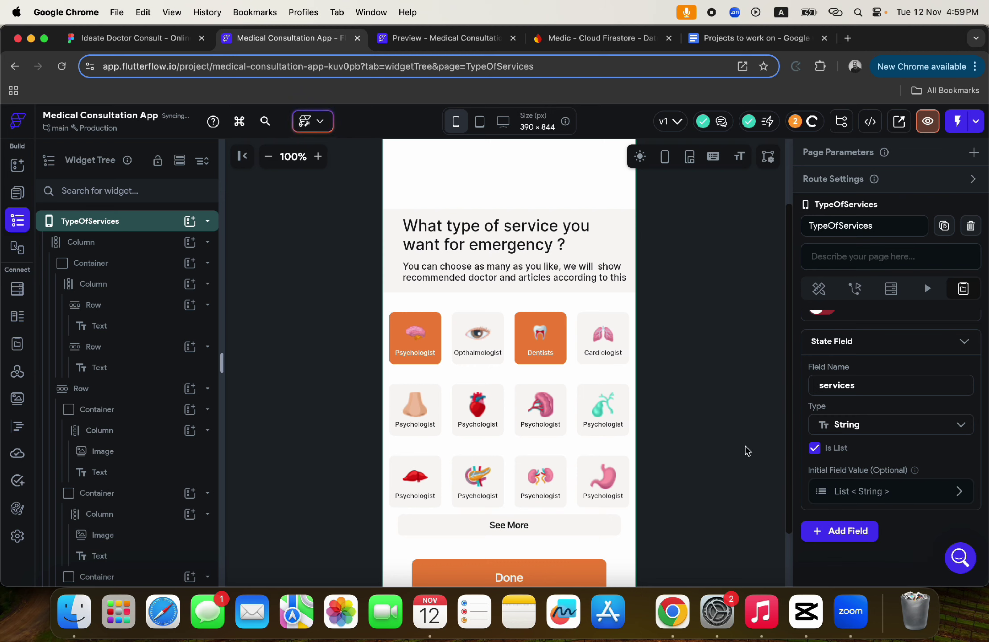
click(391, 322)
Give the Psychologist tile container an On Tap Update Page State action.
scroll(121, 318, up, 2)
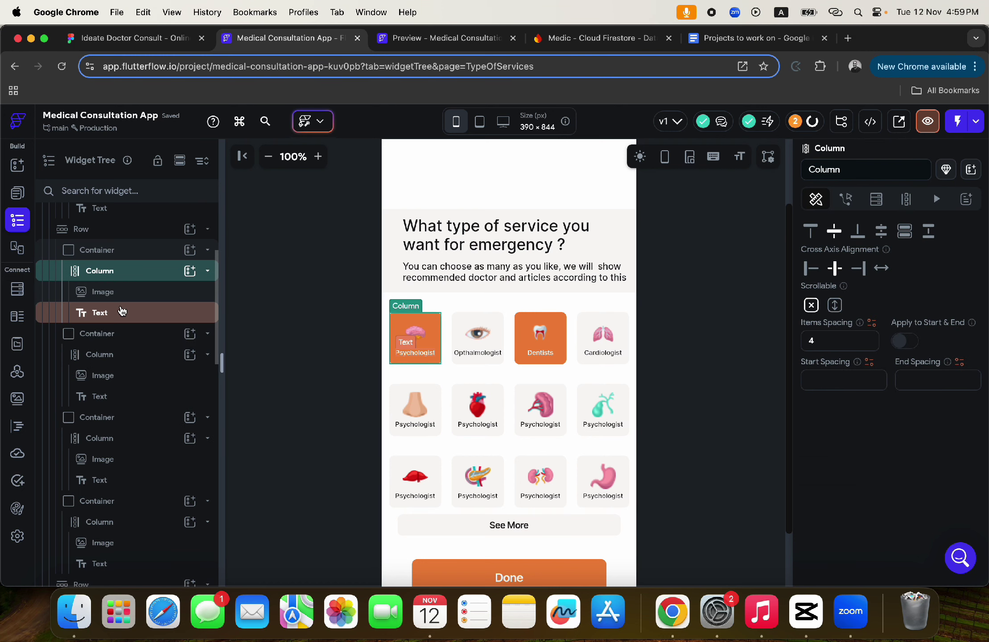
click(106, 251)
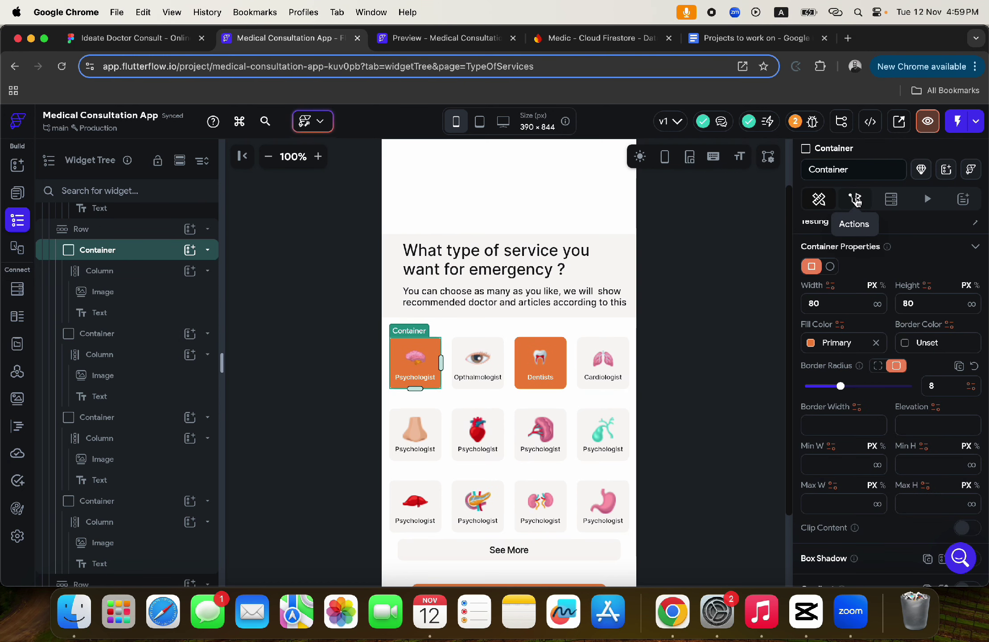
click(856, 200)
click(890, 309)
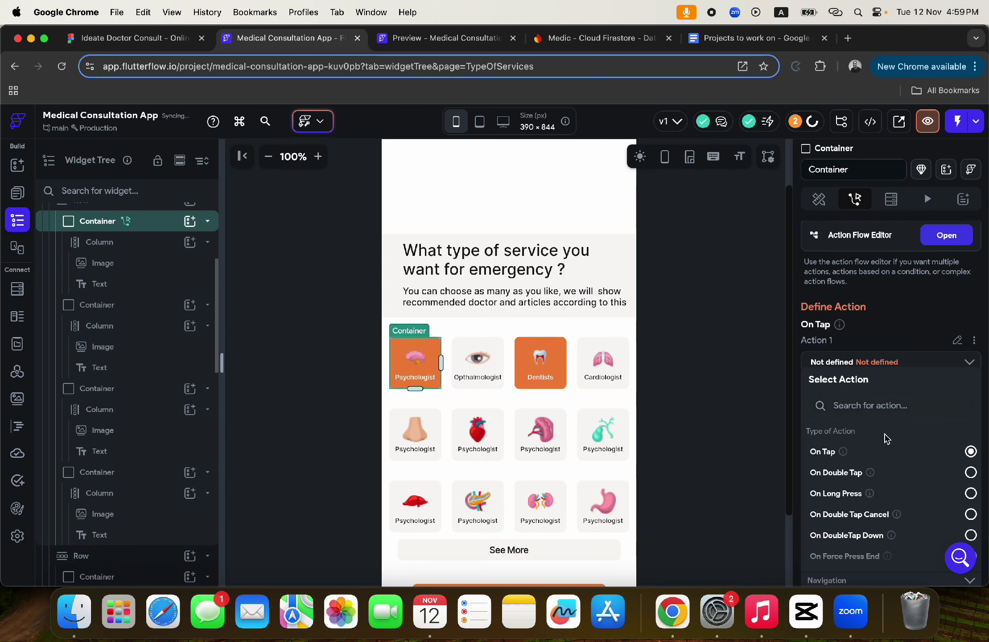
scroll(883, 443, down, 3)
scroll(895, 319, down, 2)
scroll(876, 435, down, 2)
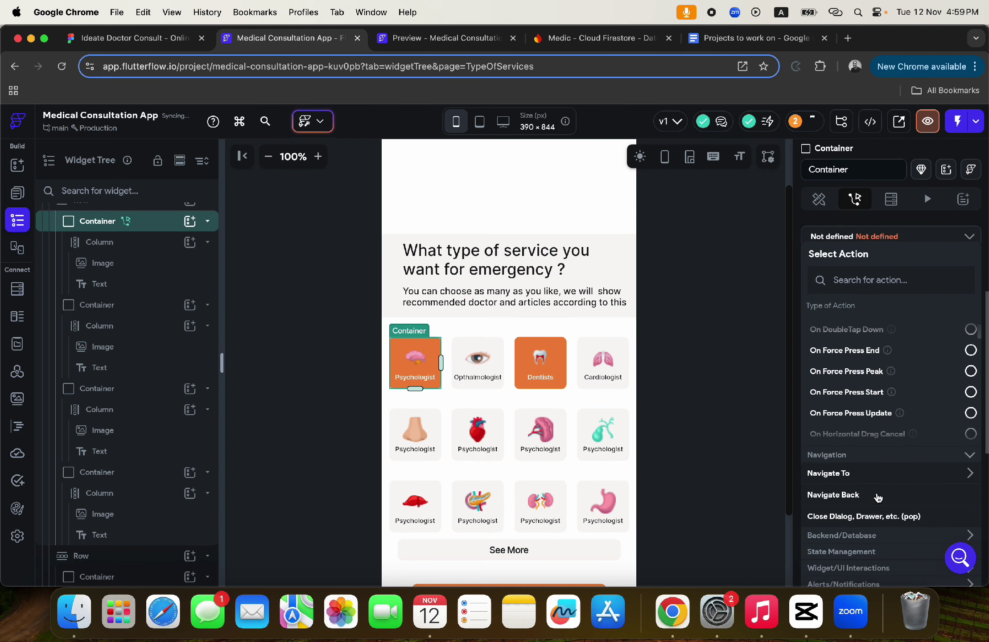
click(865, 551)
scroll(848, 490, down, 4)
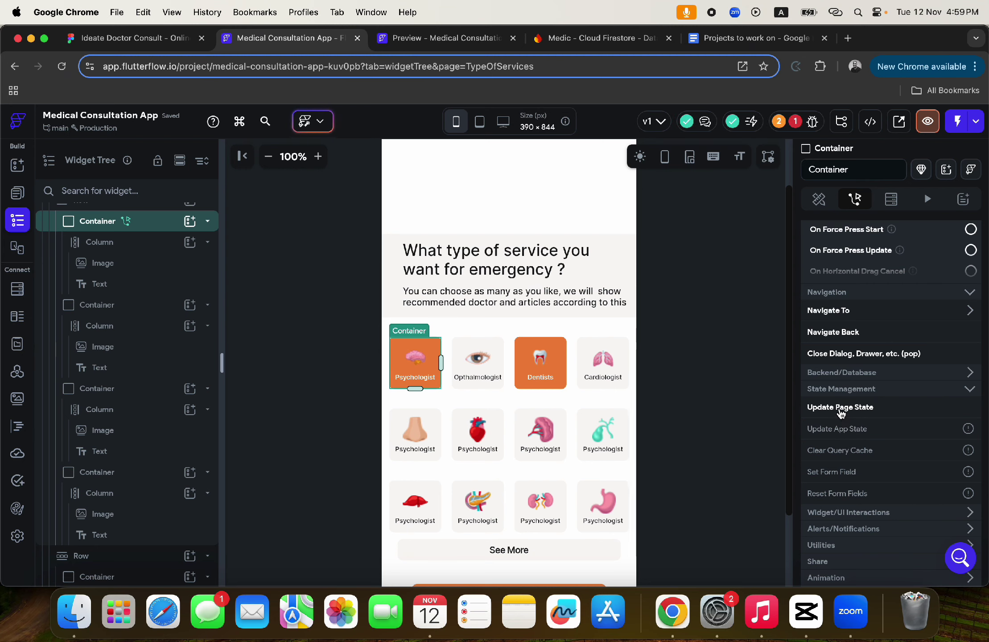
click(846, 411)
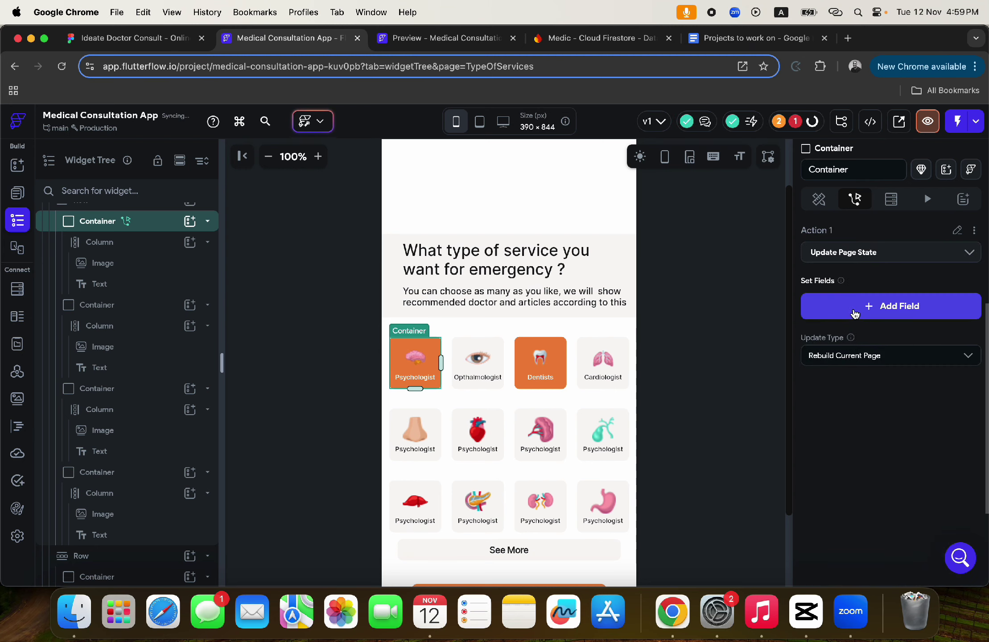
In the action, set psychologist to True and opthalmologist to False.
click(856, 314)
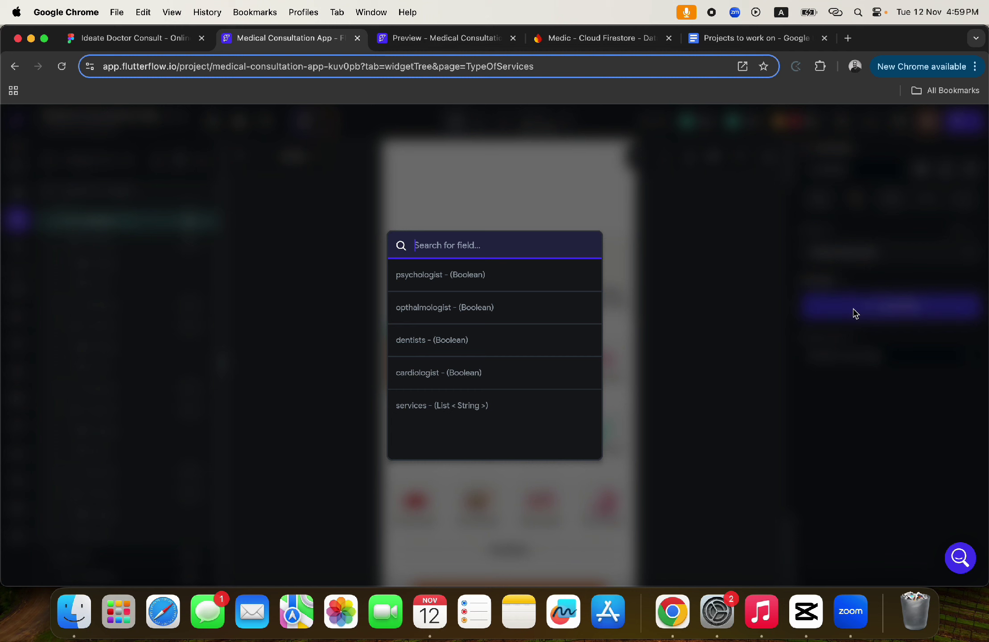
click(451, 276)
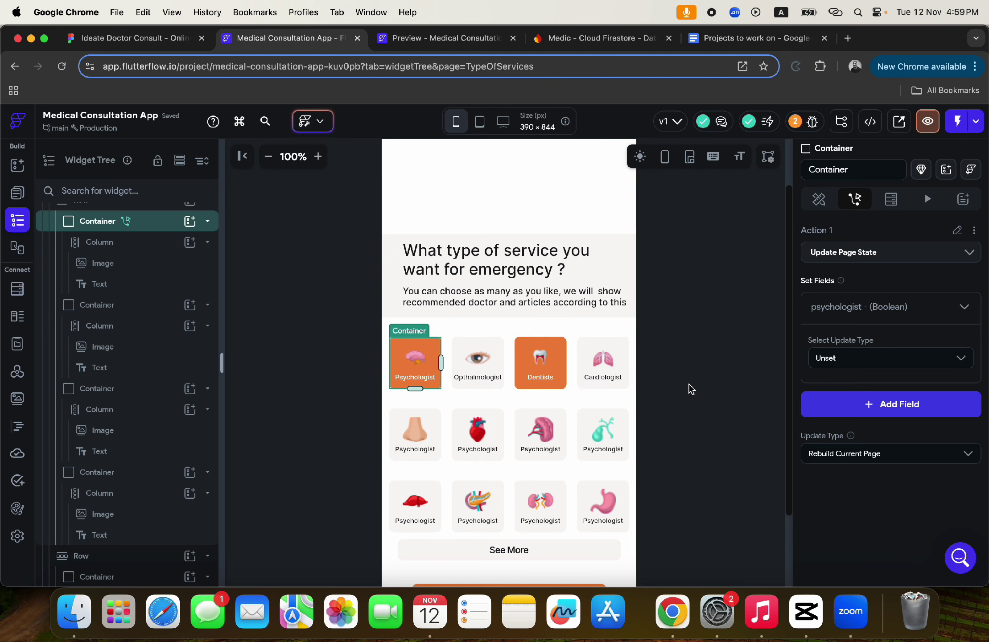
click(829, 357)
click(830, 387)
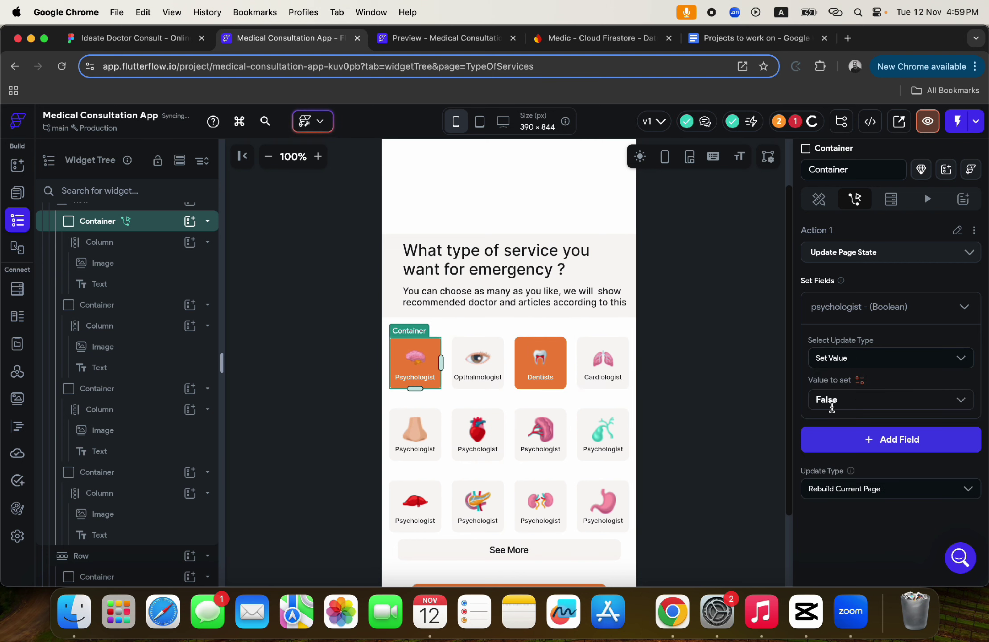
click(833, 400)
click(826, 429)
click(847, 439)
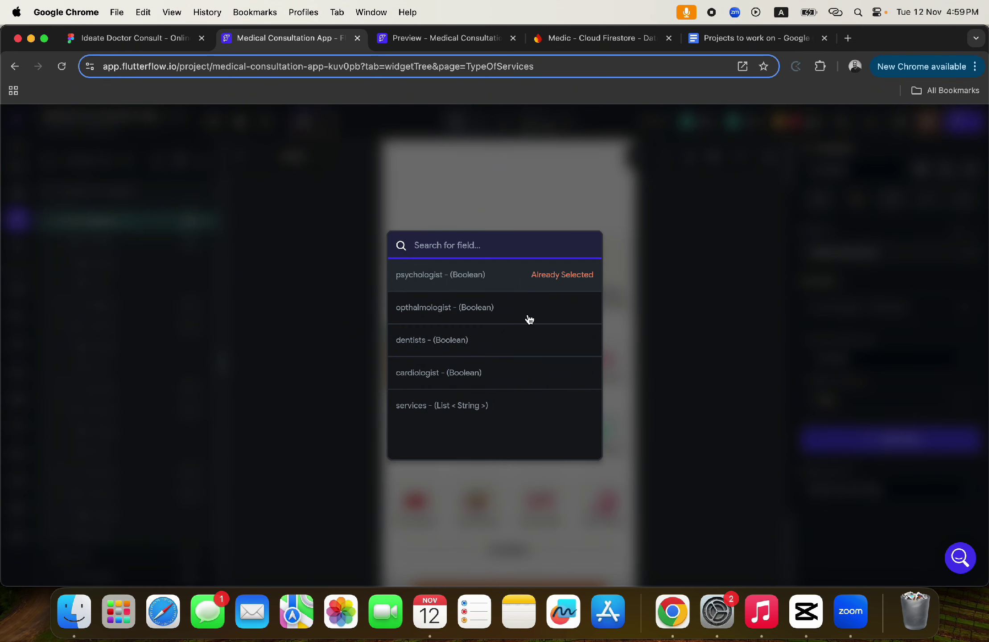
click(530, 319)
click(865, 488)
click(838, 451)
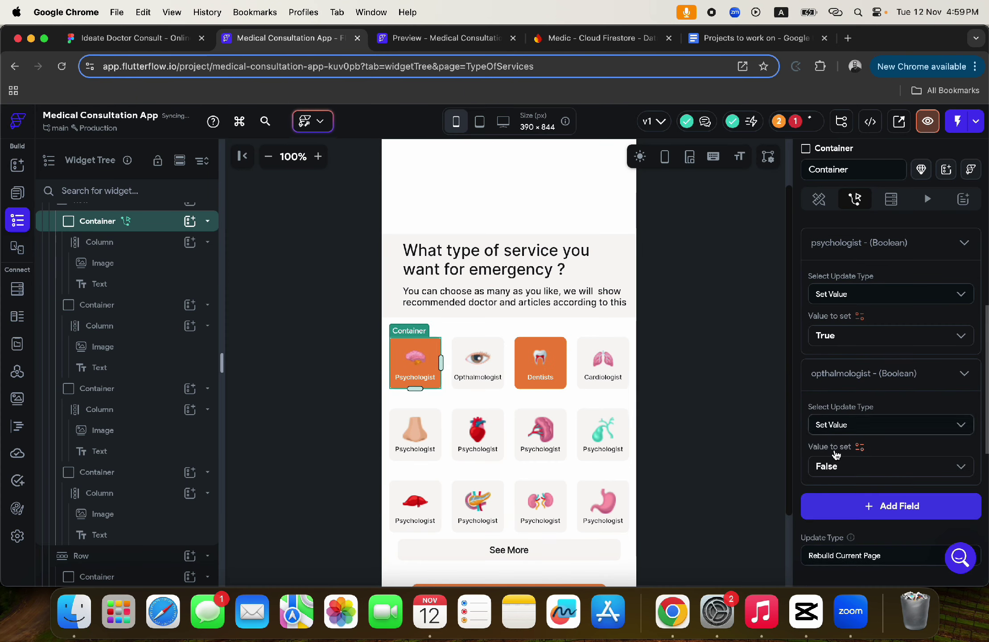
Set dentists and cardiologist to False in the same update action.
click(843, 509)
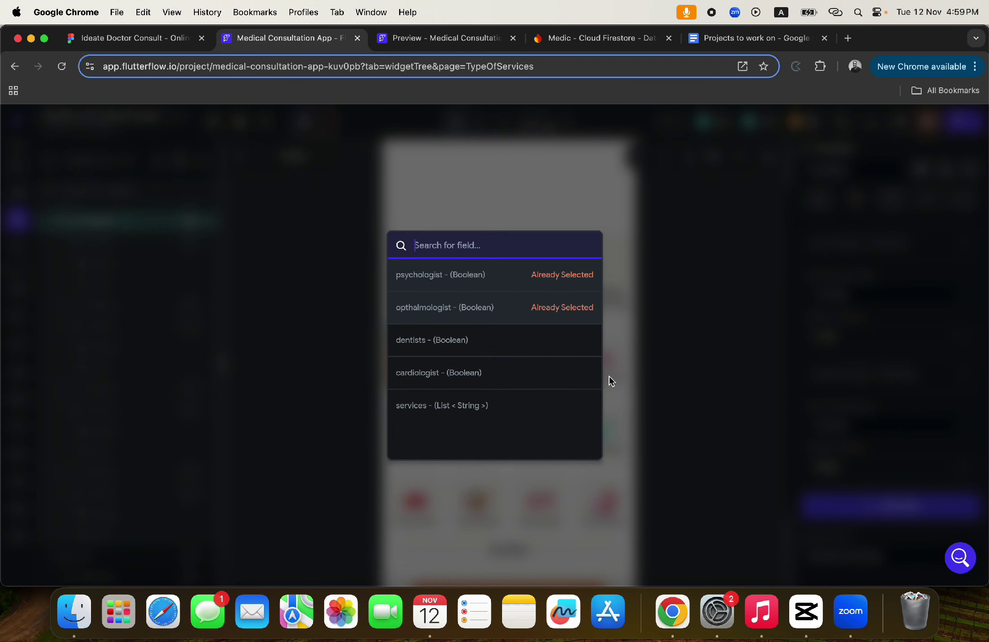
click(509, 342)
scroll(839, 431, down, 3)
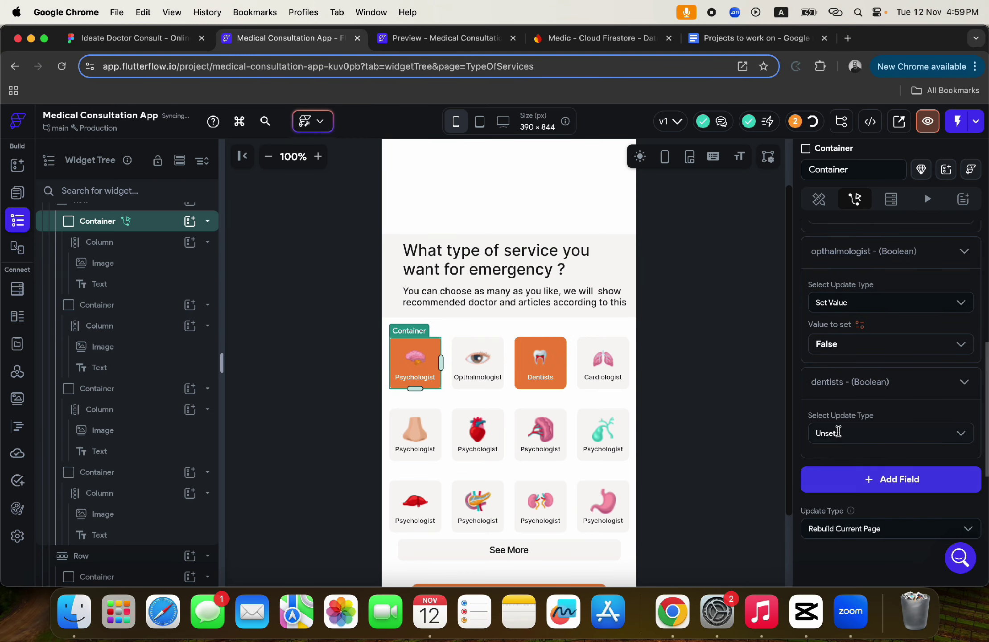
click(839, 432)
click(841, 452)
click(837, 503)
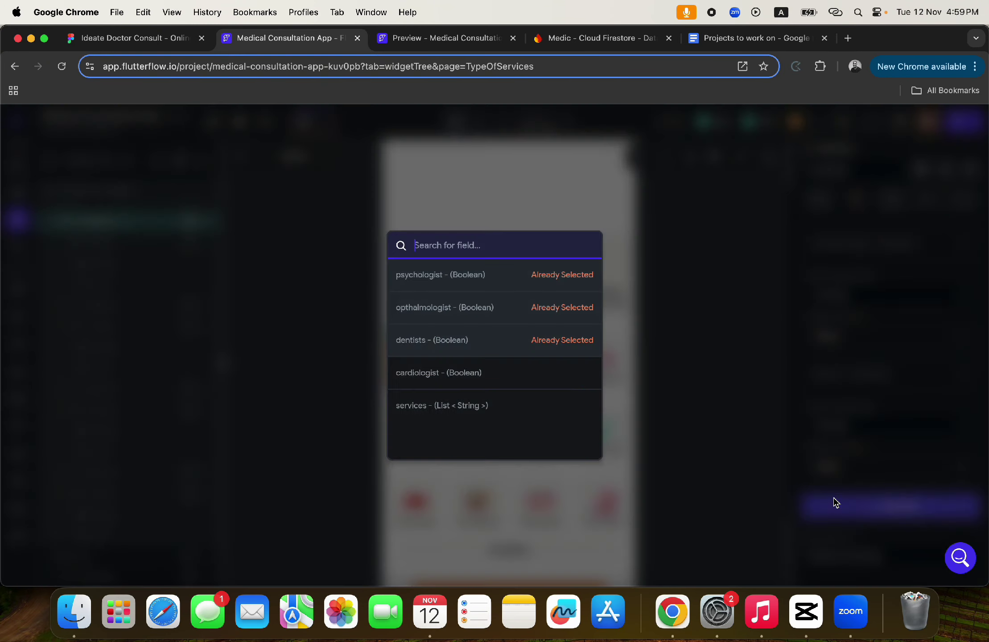
click(486, 375)
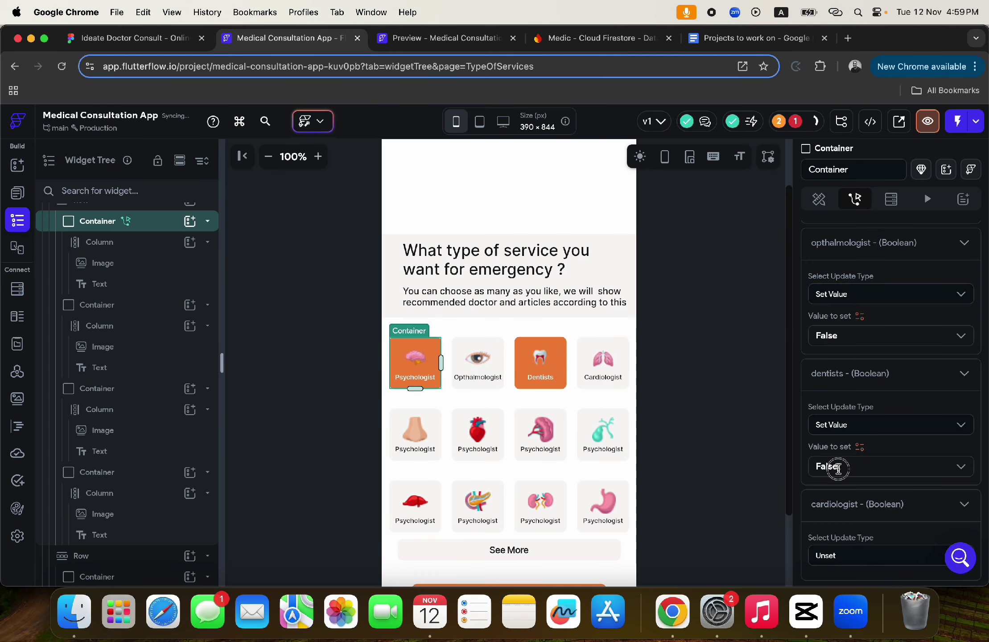
click(836, 470)
click(839, 475)
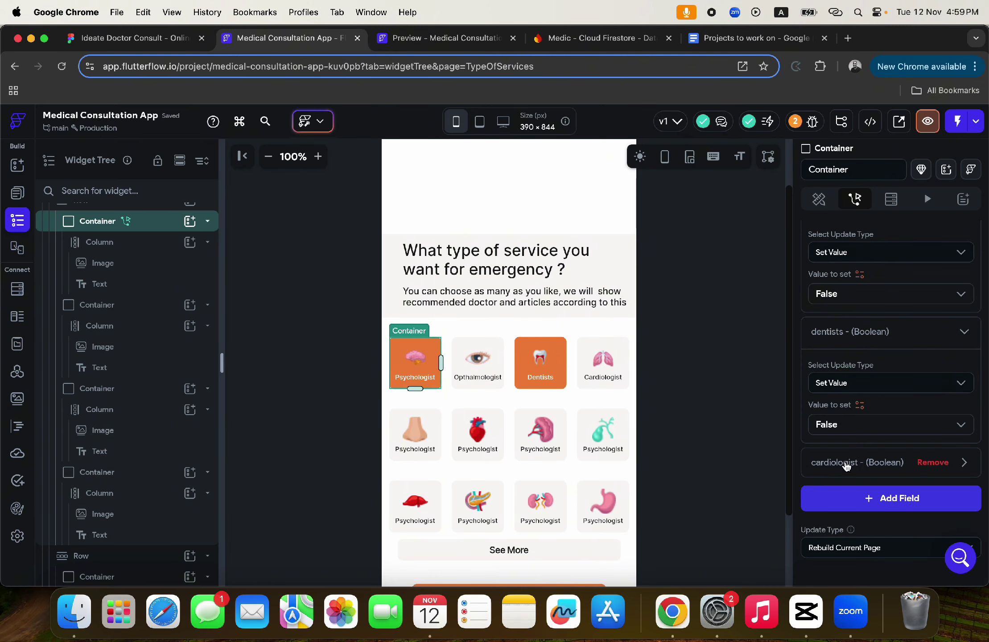
click(853, 513)
click(834, 453)
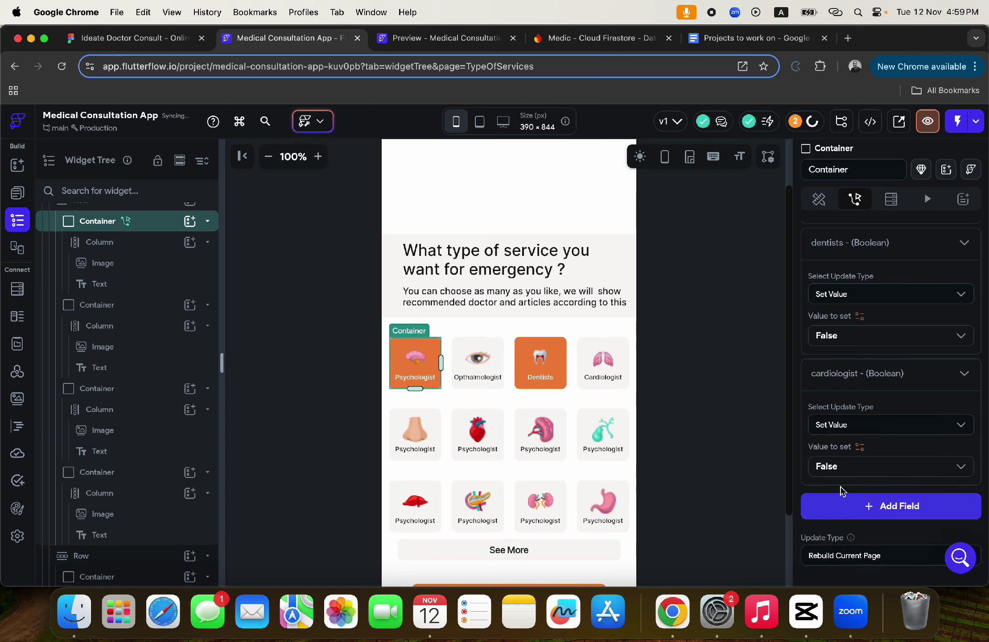
Add 'Psychologist' to the services list in the update action.
click(843, 507)
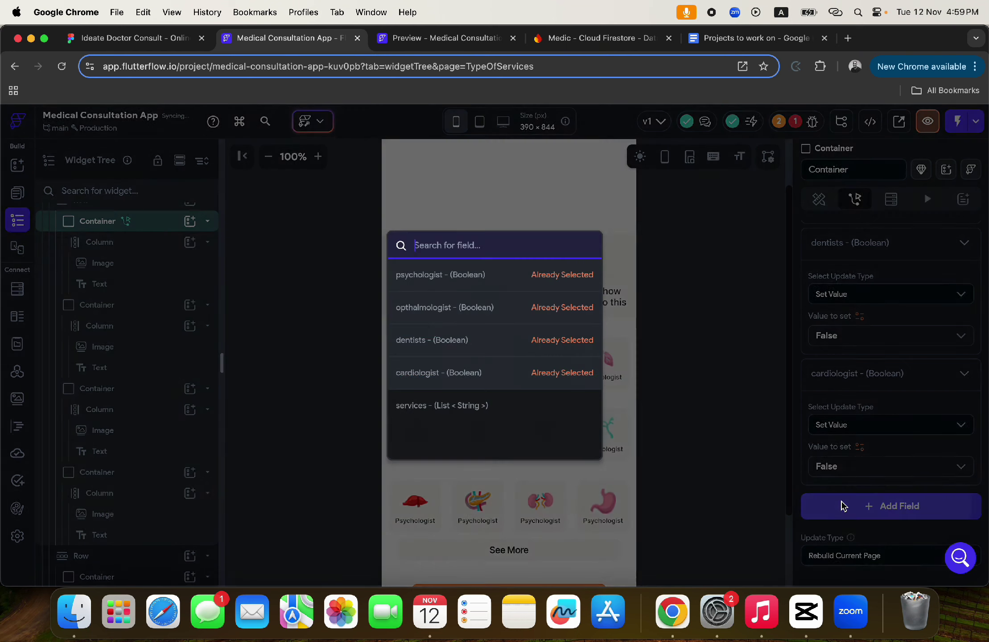
click(443, 411)
click(849, 557)
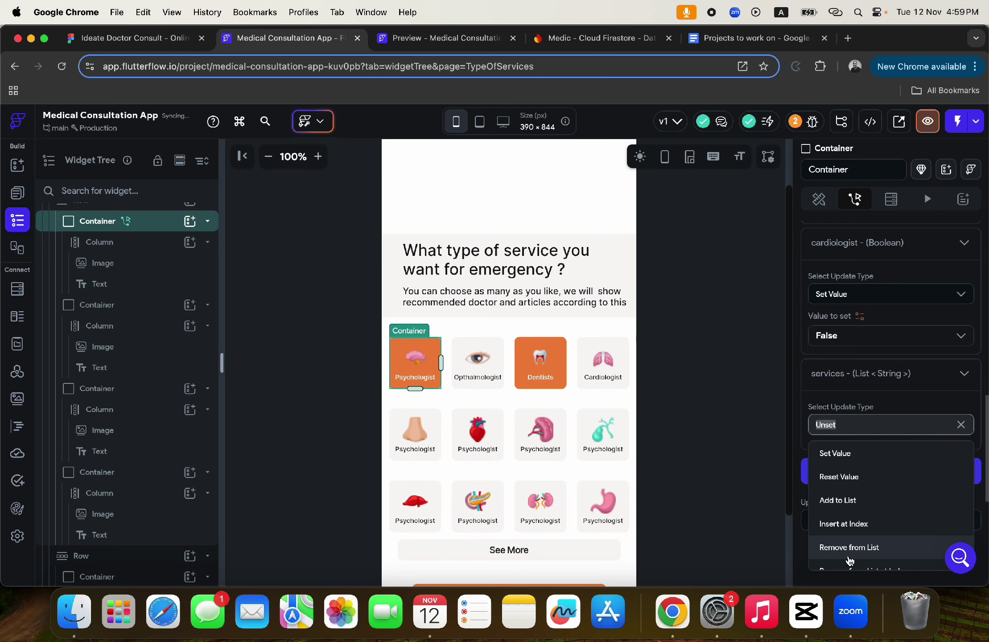
click(837, 454)
click(831, 428)
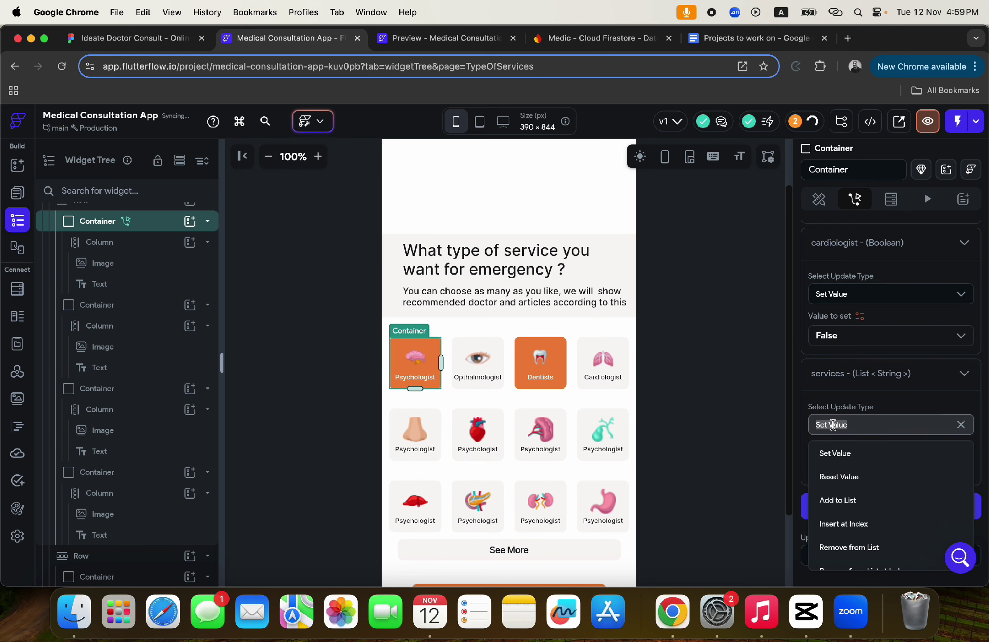
click(835, 502)
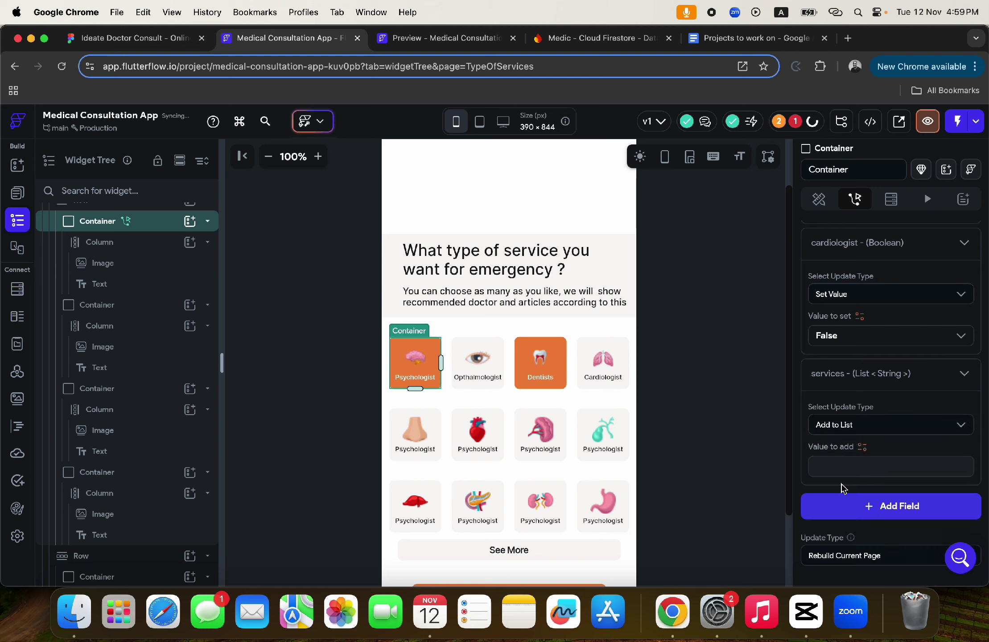
click(825, 463)
text(P)
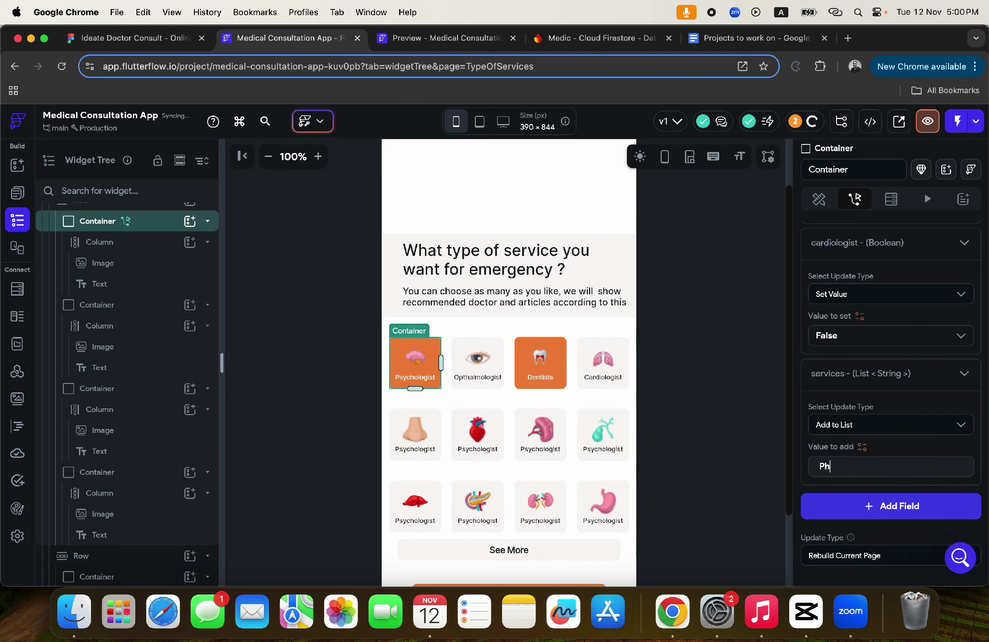
text(h)
key(BackSpace)
text(sy)
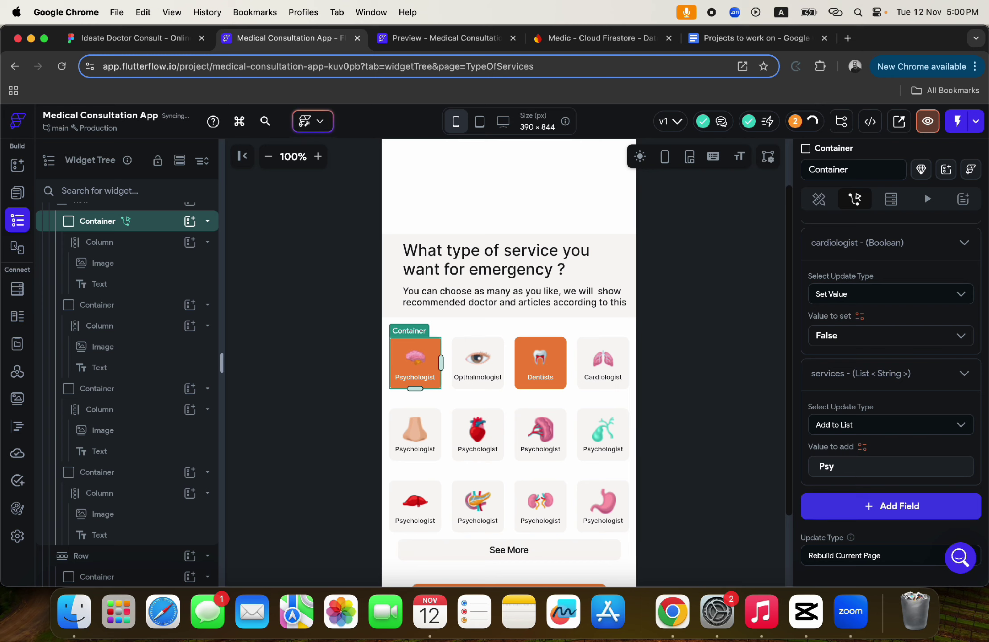
text(chologist)
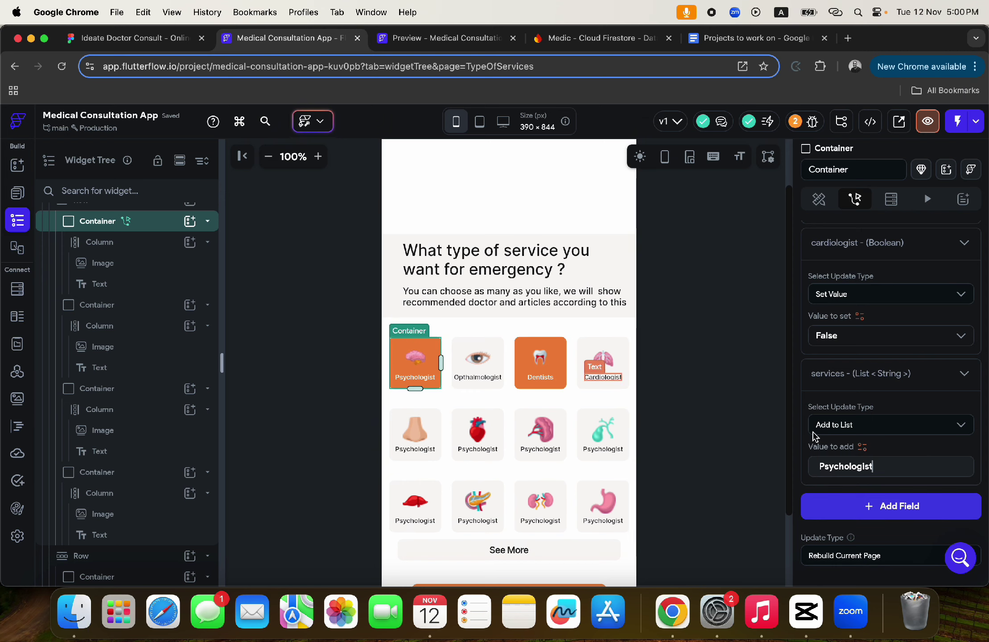
Collapse the services field and reselect the TypeOfServices page to list its state variables.
click(832, 379)
click(832, 379)
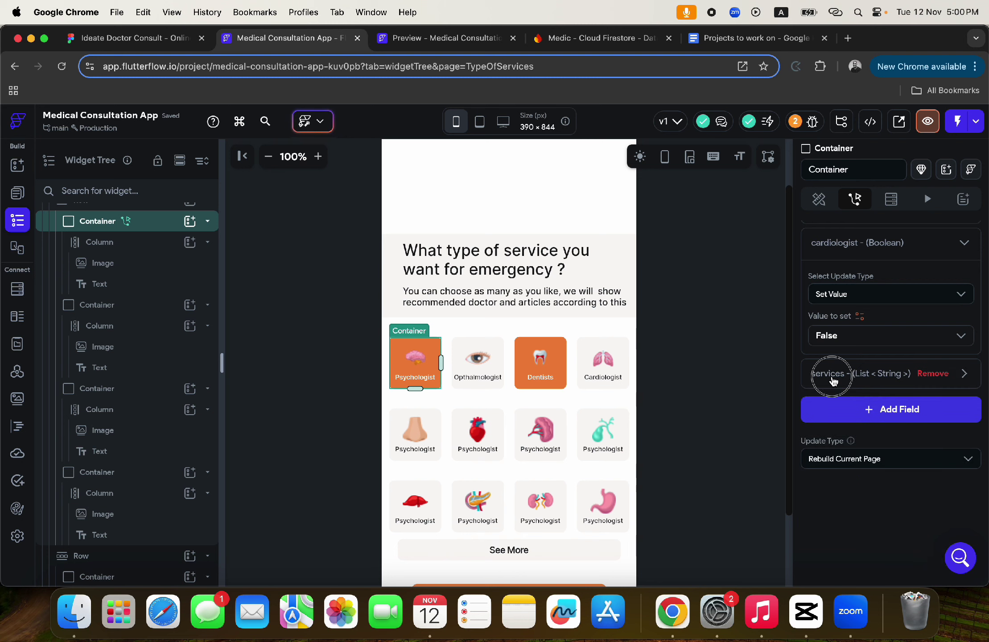
click(832, 379)
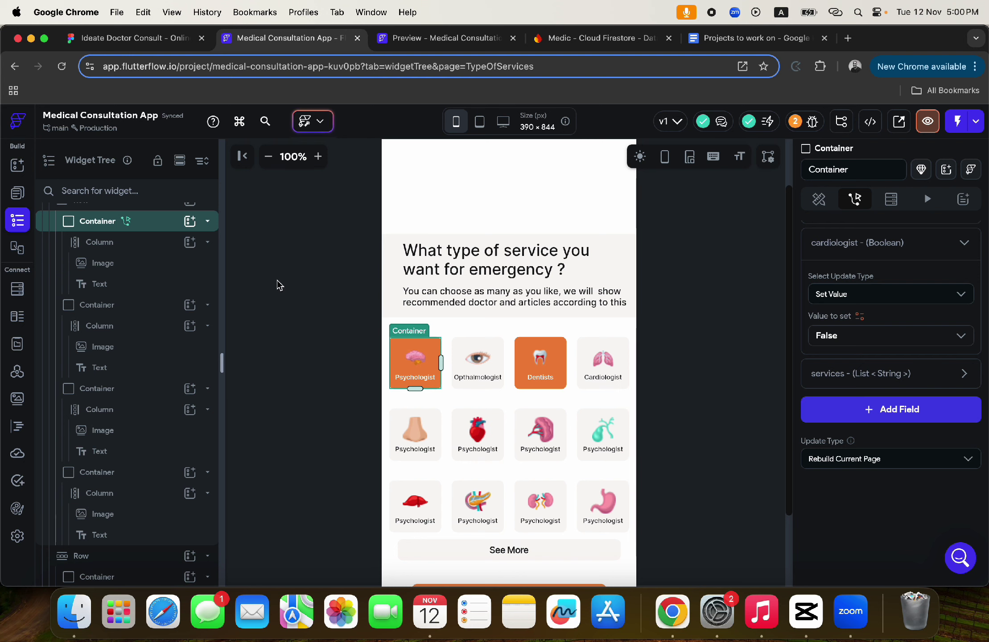
scroll(114, 268, up, 5)
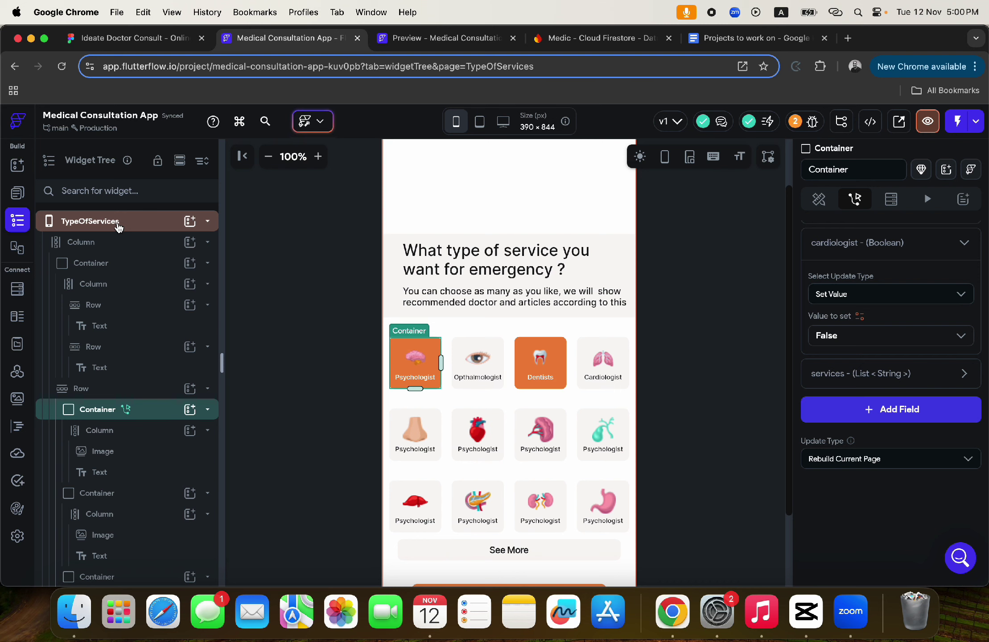
click(119, 225)
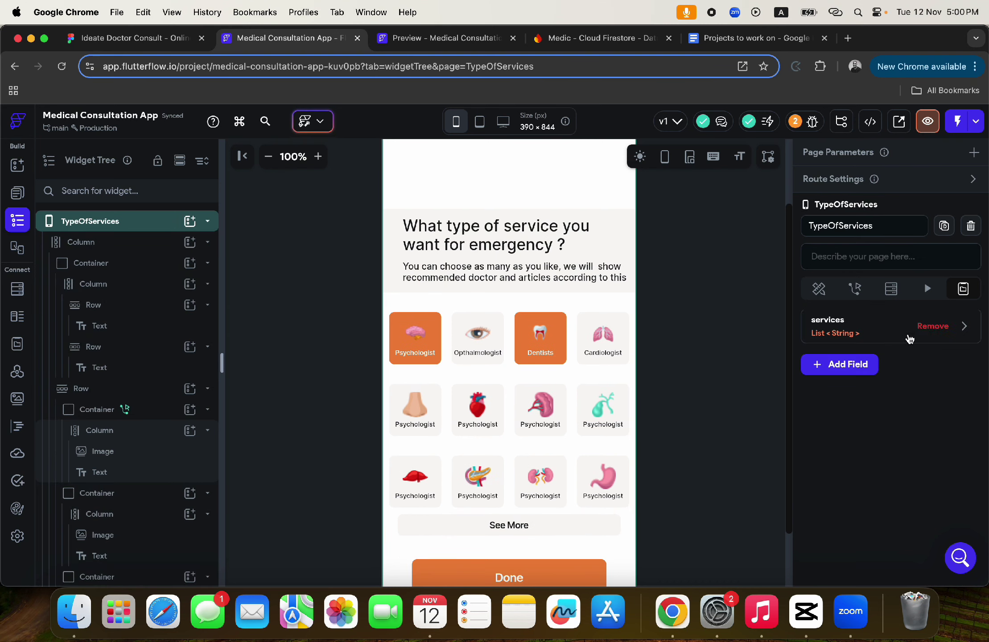
scroll(931, 343, up, 4)
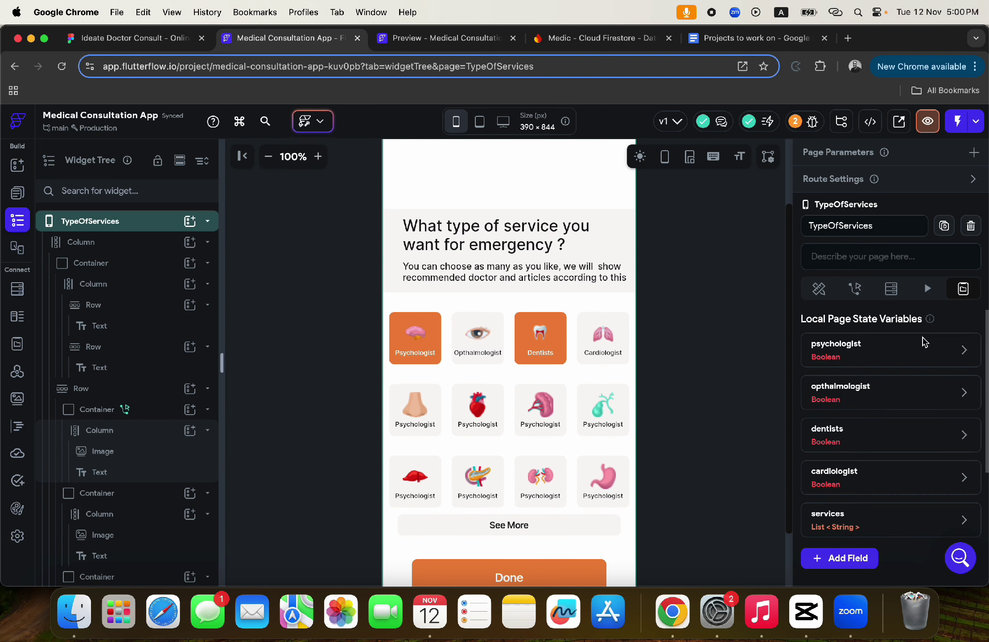
scroll(870, 473, down, 3)
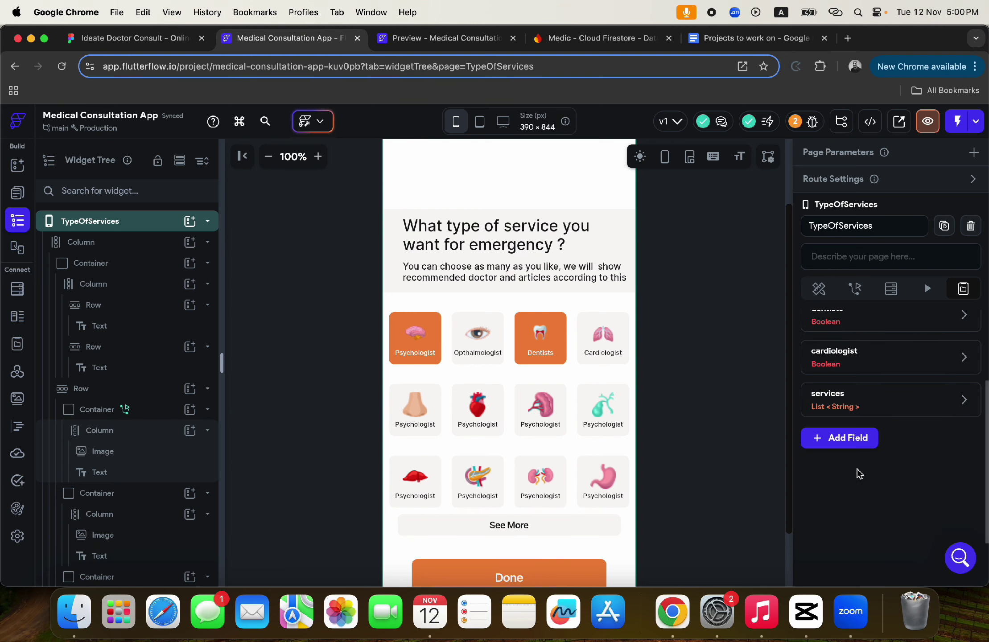
Add a Boolean page state field named nosespecialist, checking the Figma design for the name.
click(844, 439)
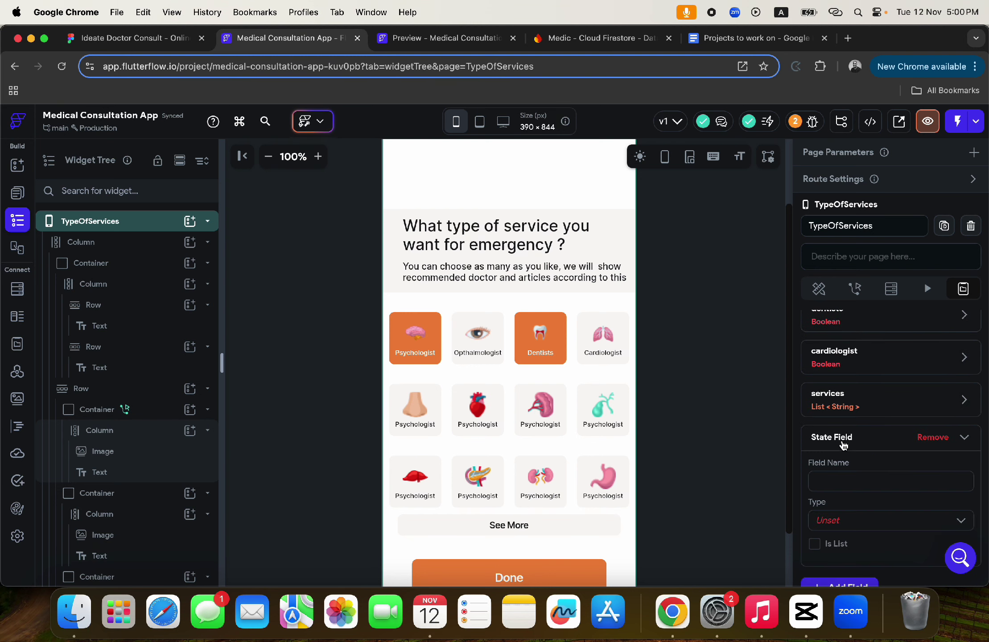
click(839, 482)
text(P)
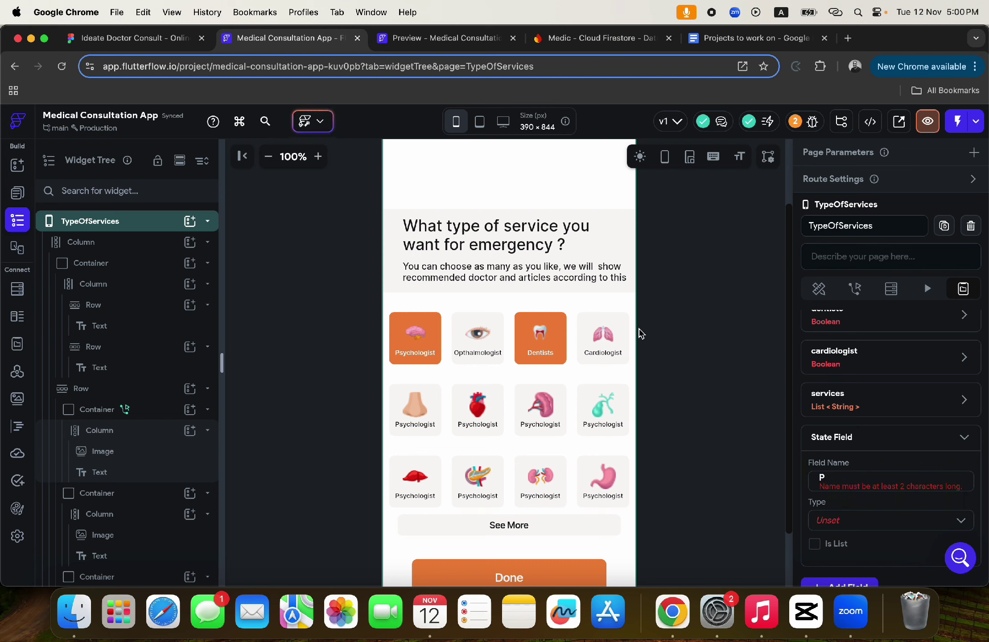
click(171, 40)
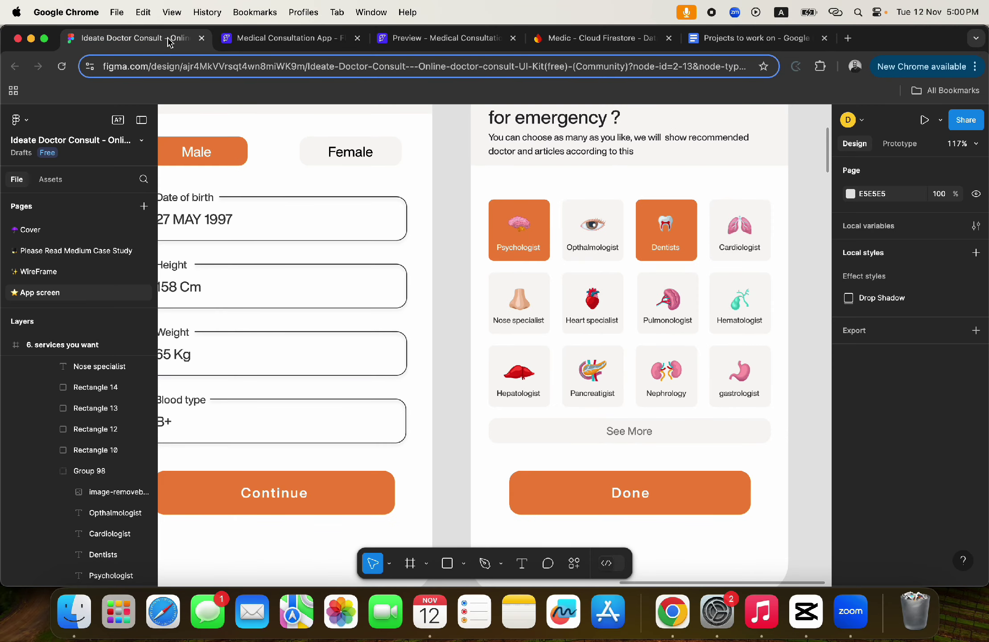
click(293, 40)
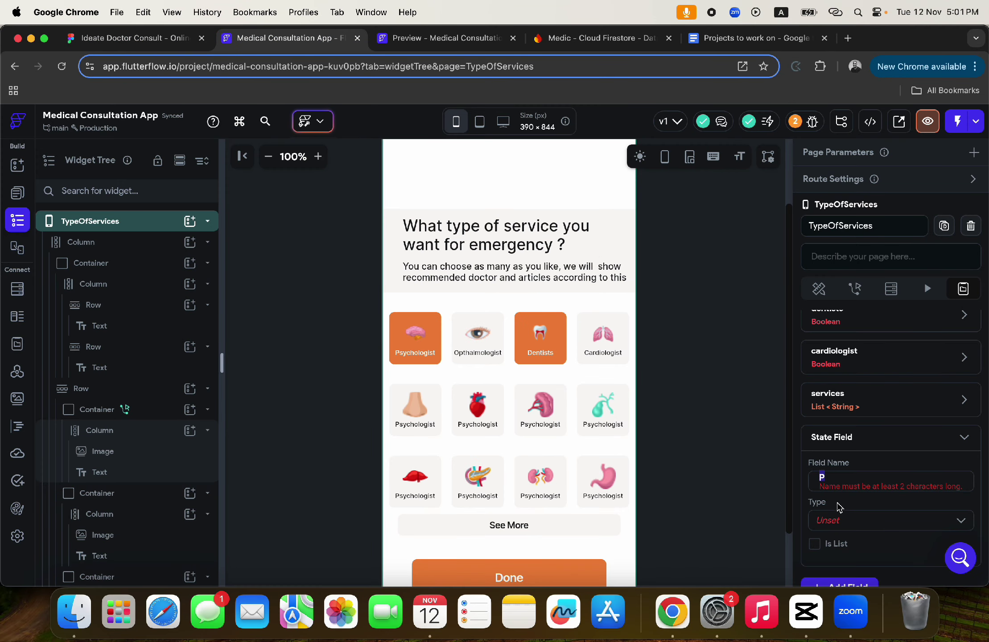
key(BackSpace)
text(nosespecialist)
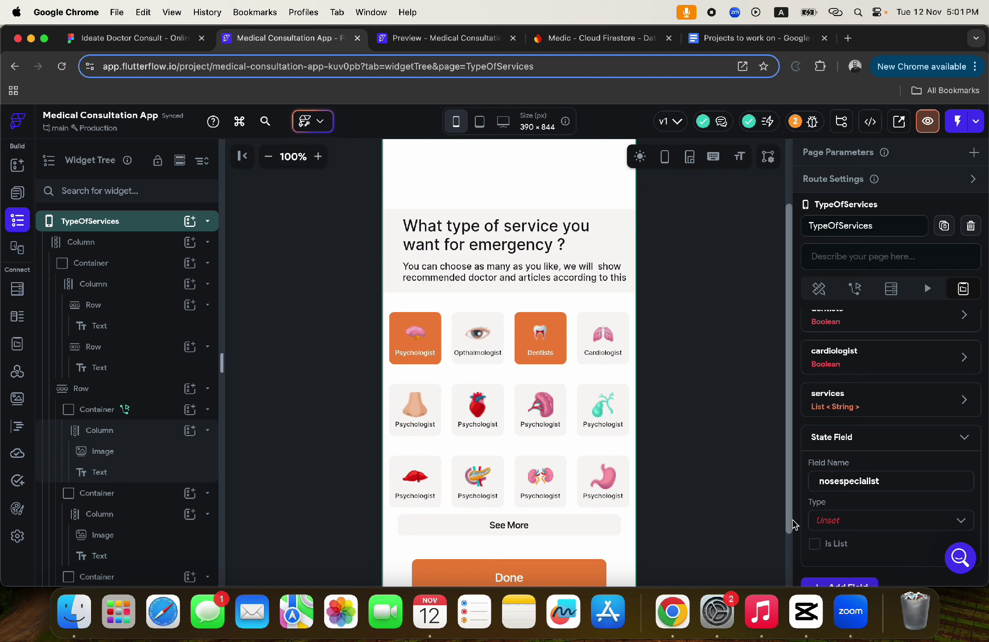
click(824, 521)
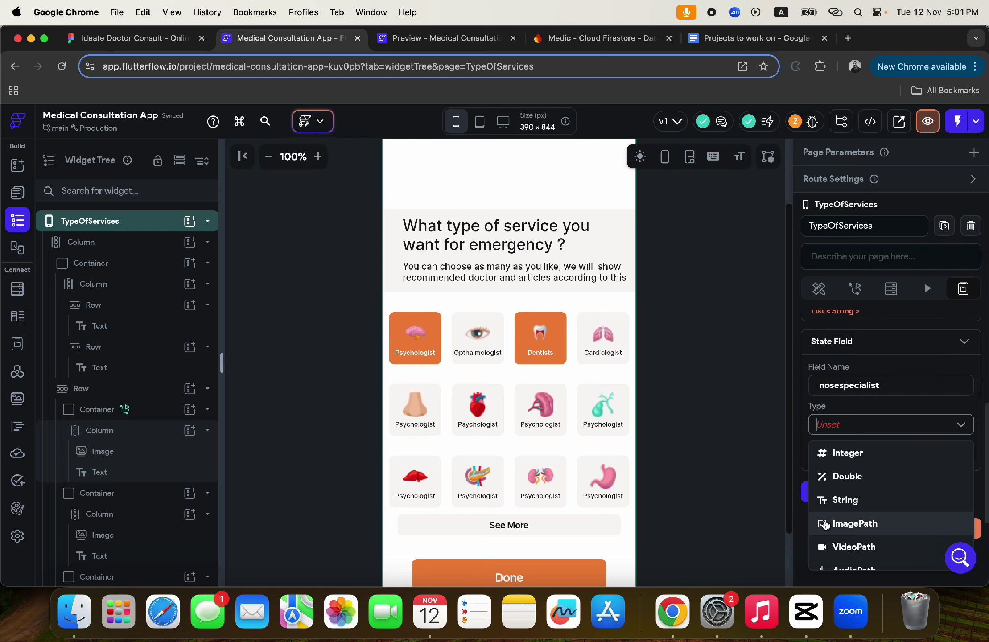
scroll(825, 522, down, 2)
click(832, 533)
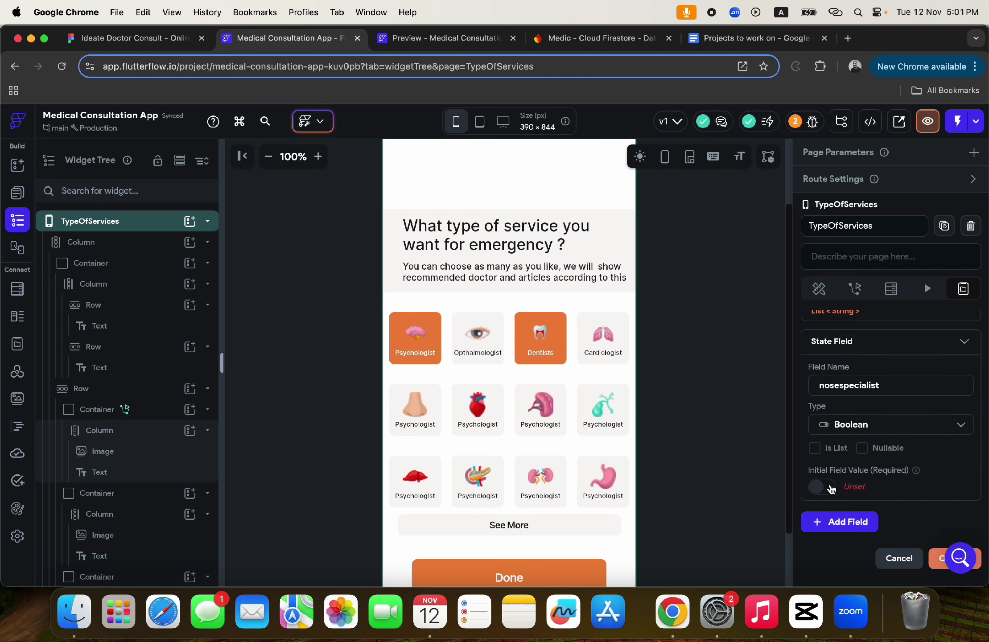
Add a Boolean heartspecialist field with initial value false, then another blank field.
click(848, 520)
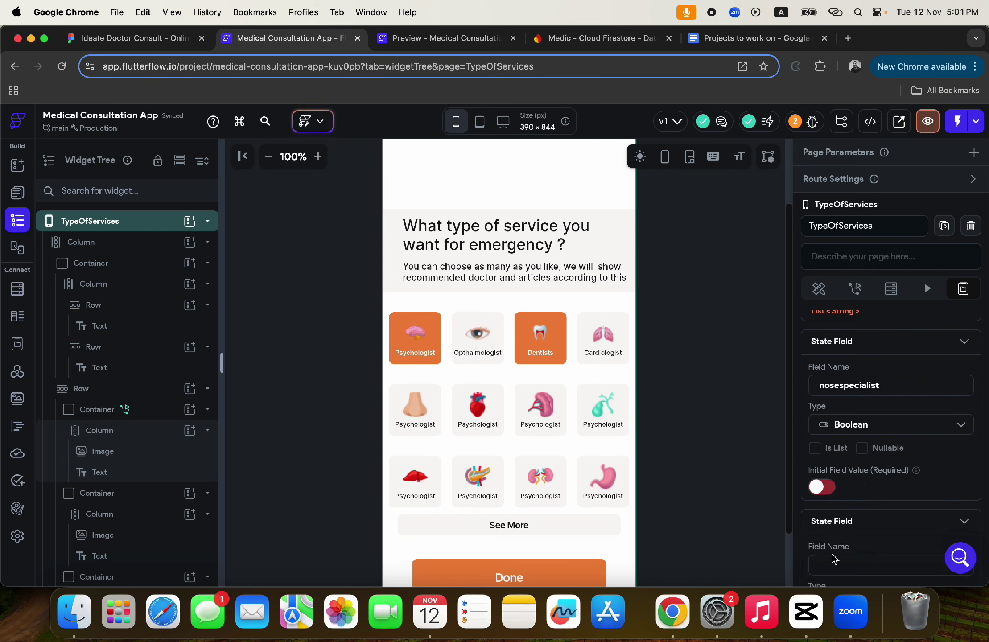
scroll(819, 565, down, 1)
text(heartspecialist)
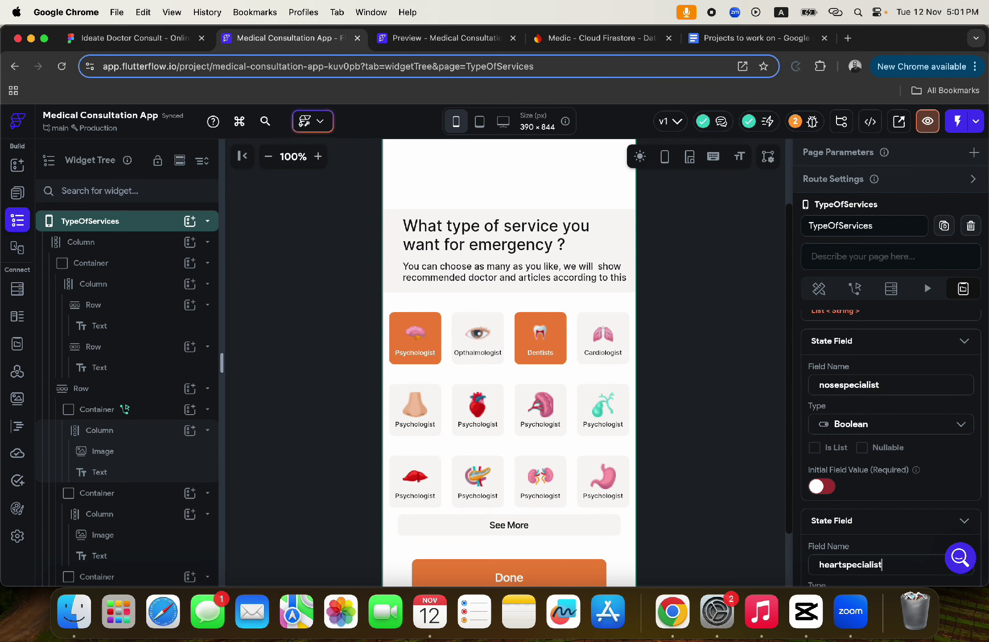
click(171, 39)
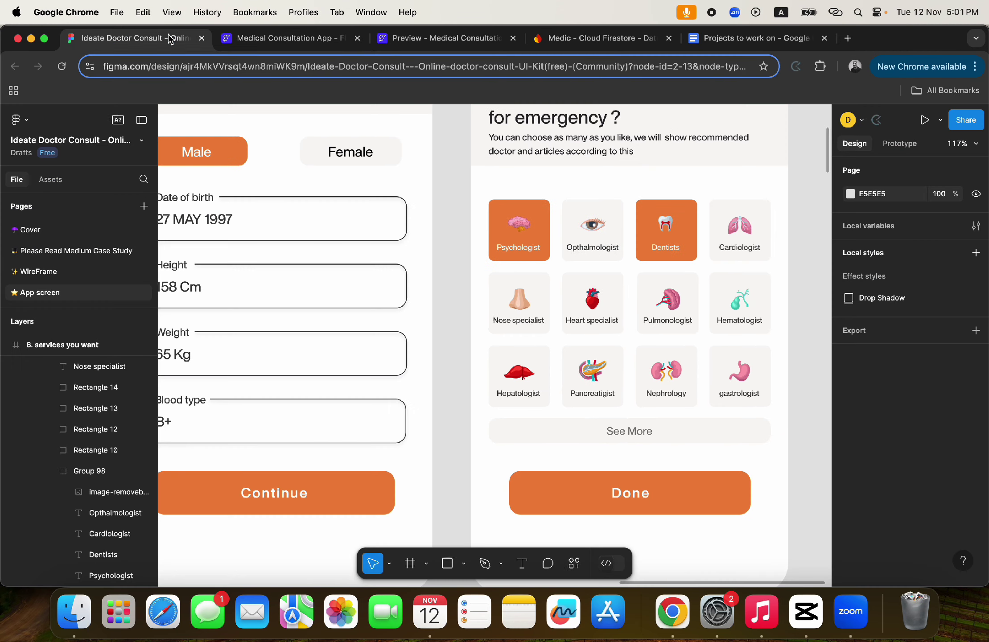
click(286, 38)
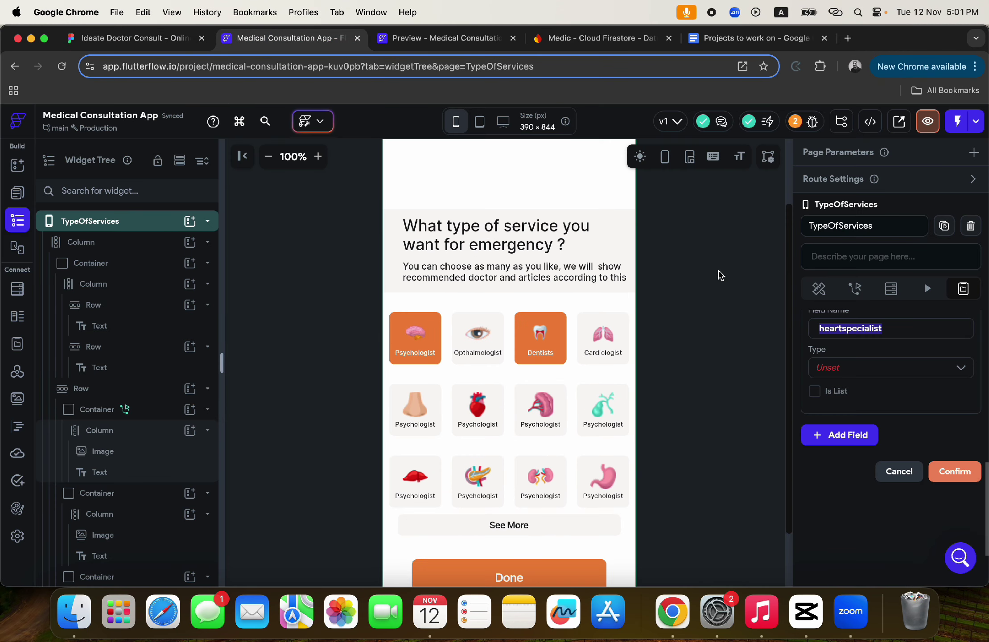
click(858, 362)
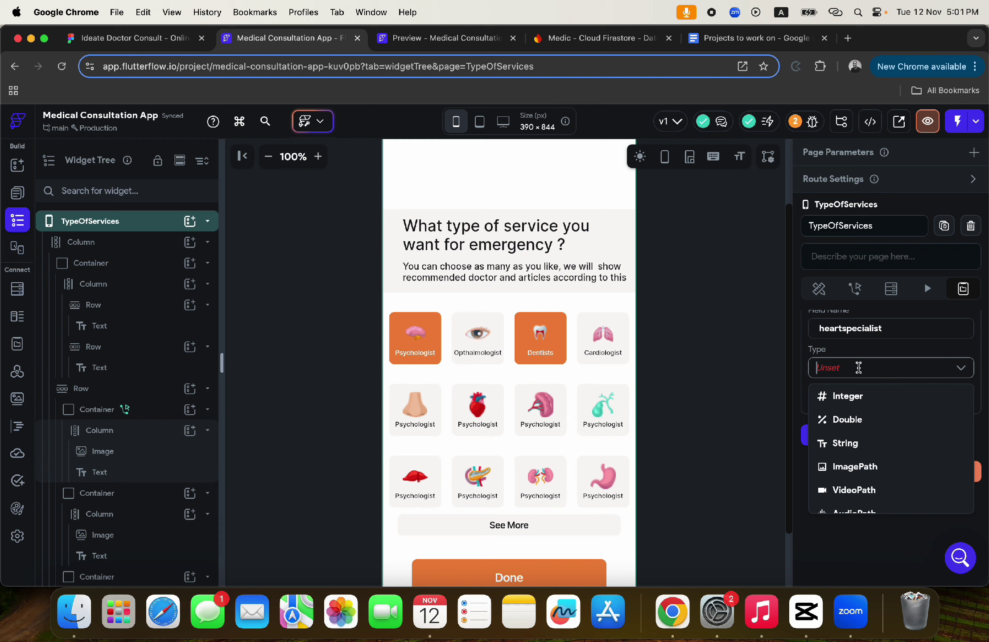
scroll(854, 473, down, 2)
click(850, 483)
click(821, 431)
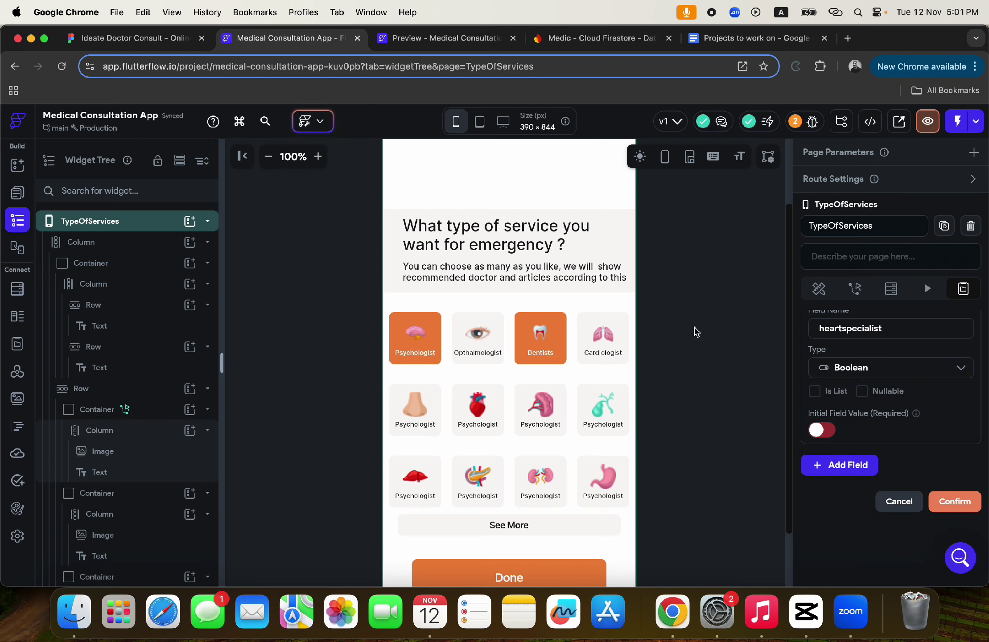
click(843, 466)
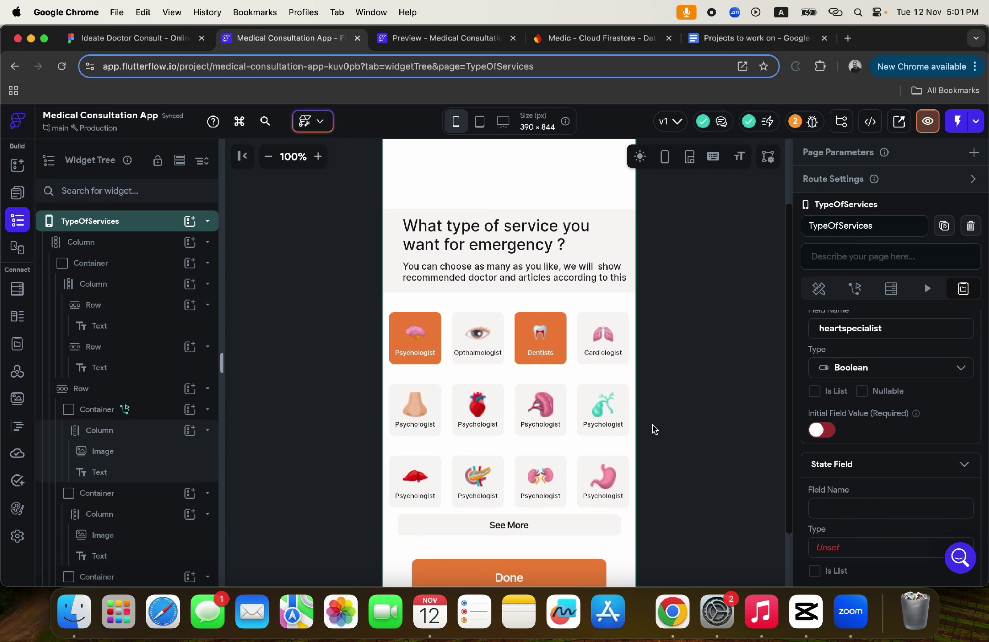
Compare the Figma services design against the FlutterFlow state fields.
click(173, 41)
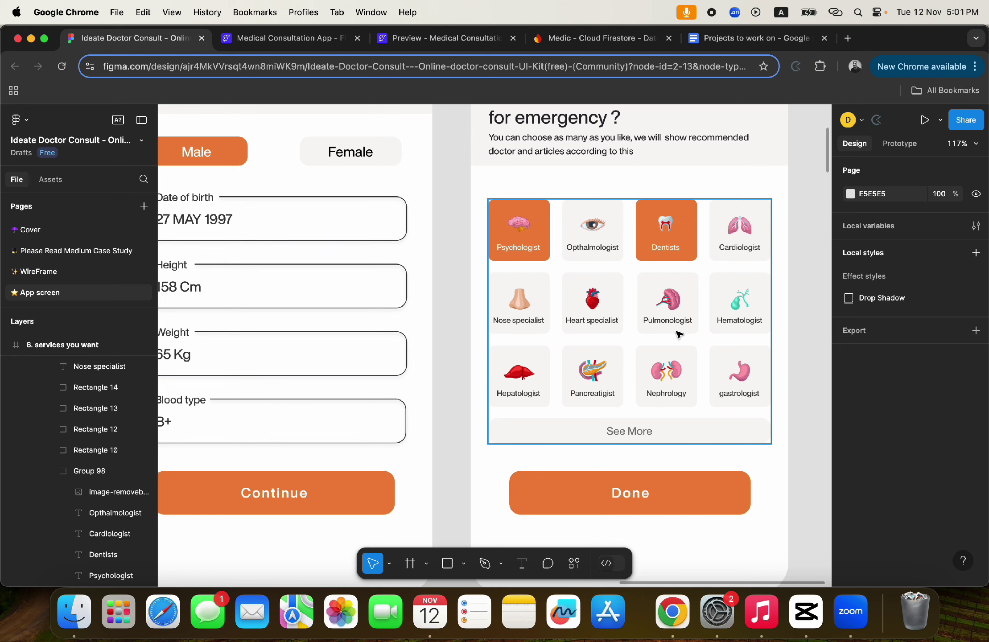
click(286, 38)
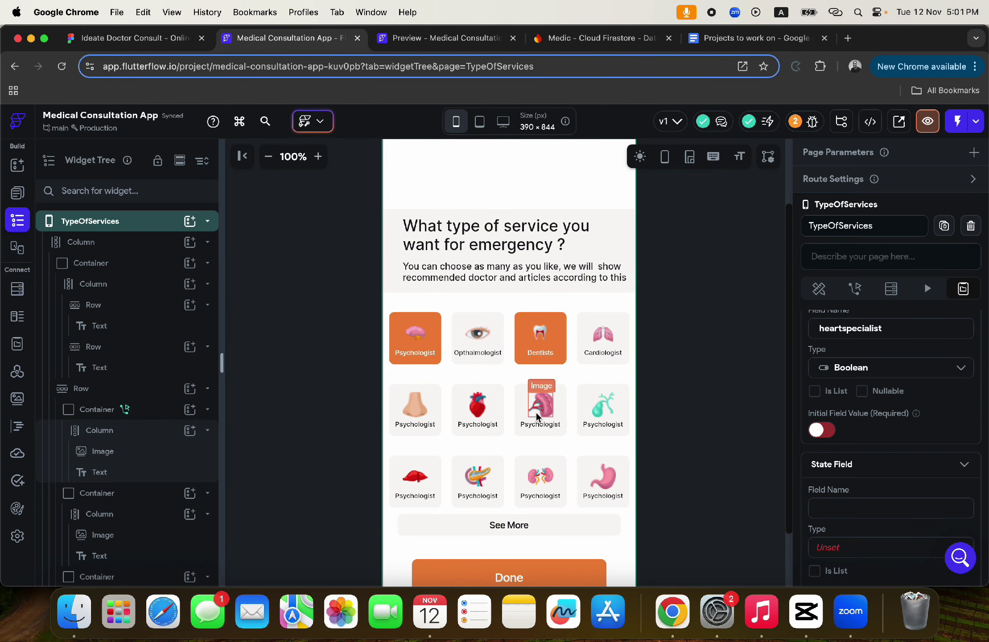
click(147, 40)
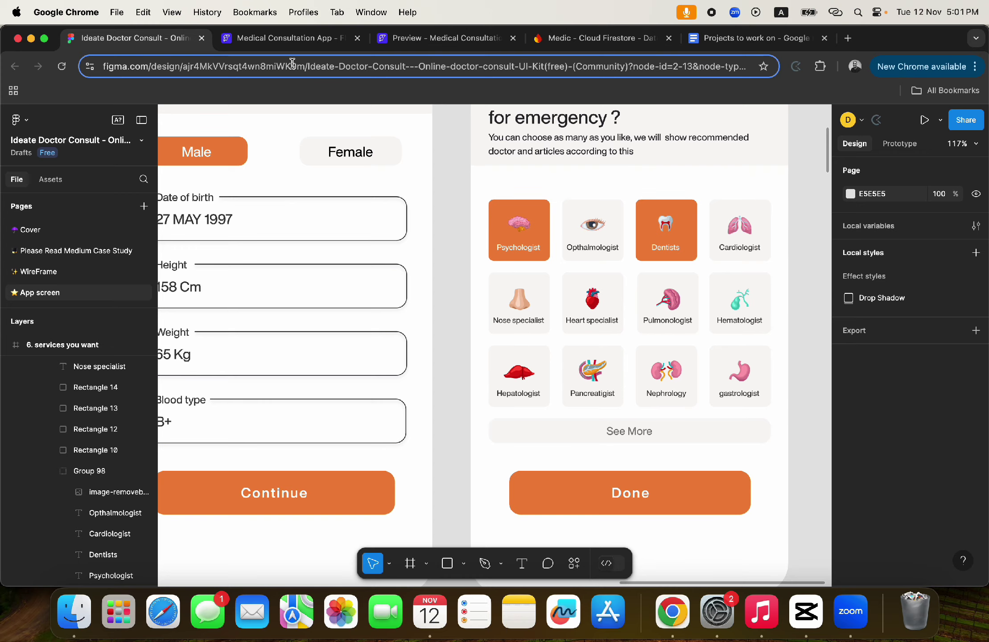
click(283, 39)
scroll(888, 468, down, 5)
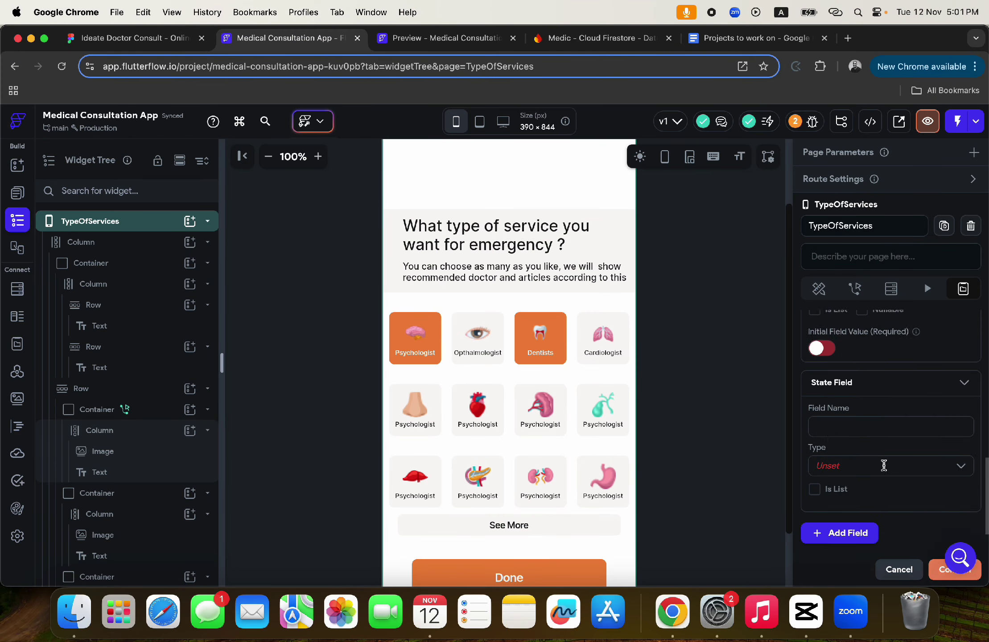
Name the new field pulmonologist, make it Boolean, and set its initial value to false.
click(825, 397)
text(pulmonologist)
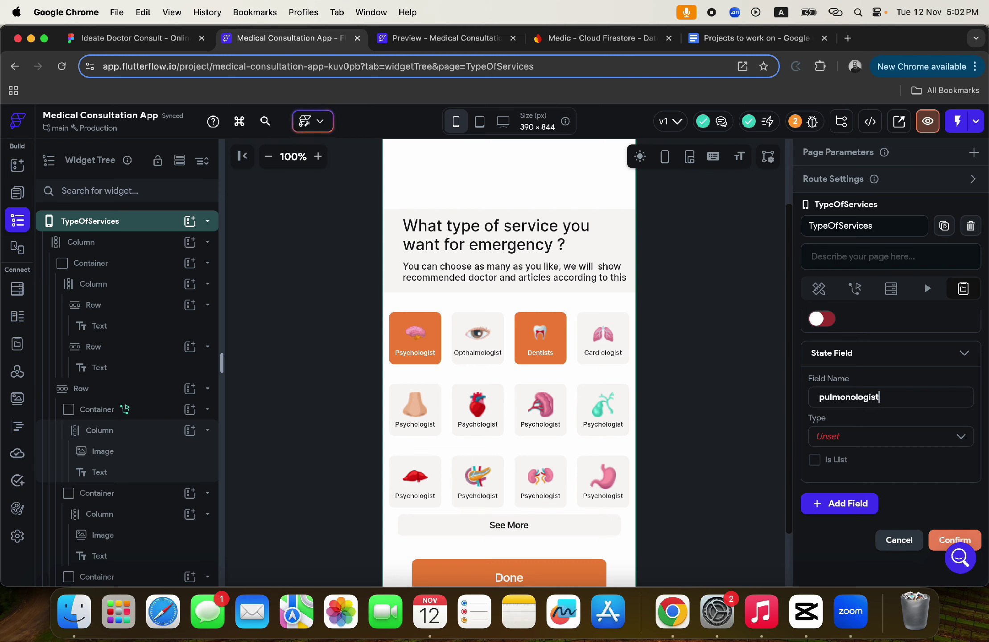
click(134, 39)
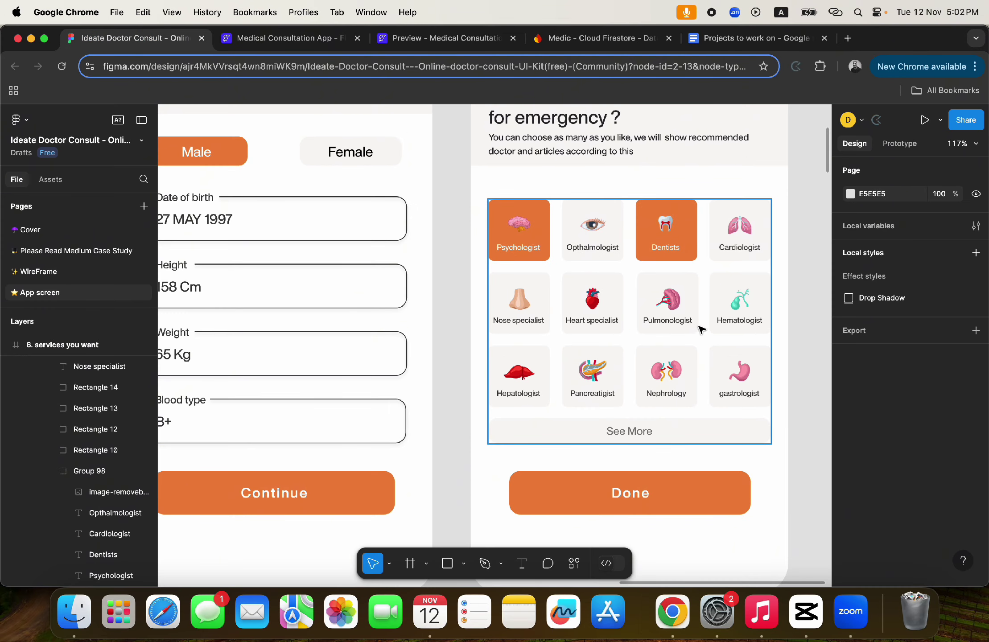
click(302, 38)
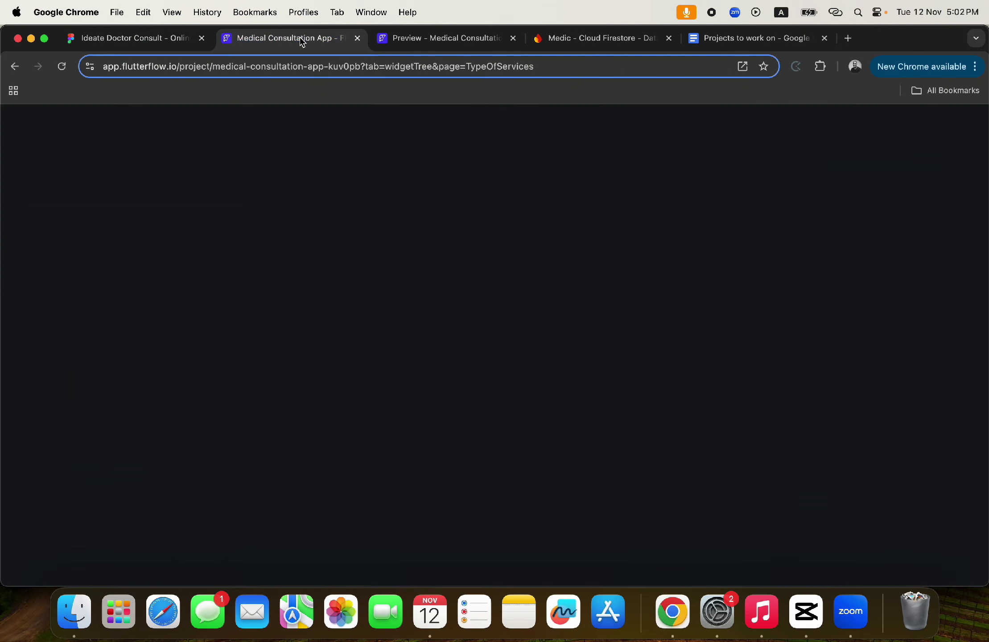
click(827, 436)
scroll(821, 517, down, 5)
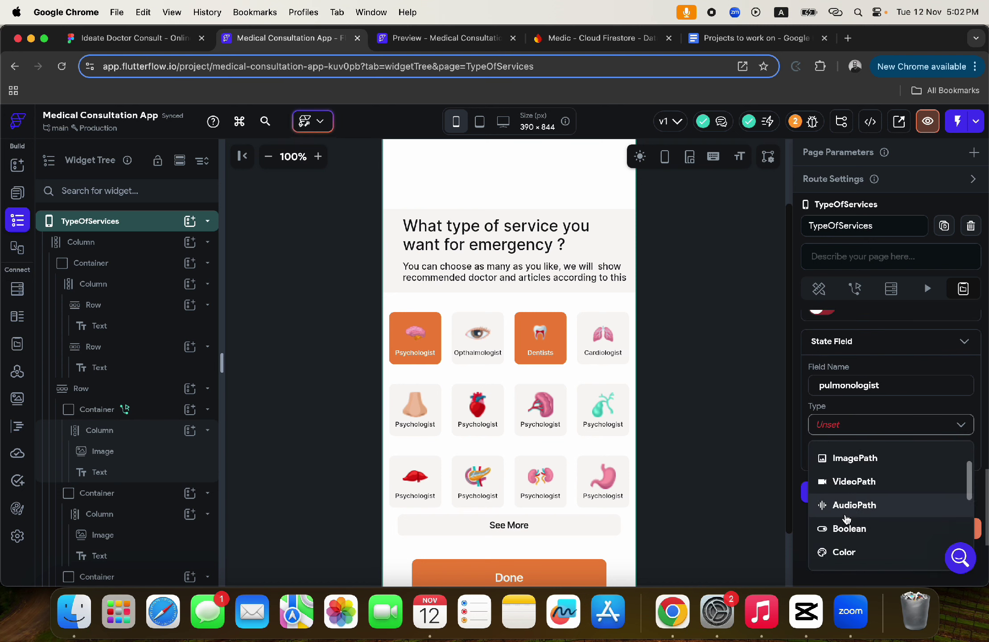
click(847, 490)
click(824, 487)
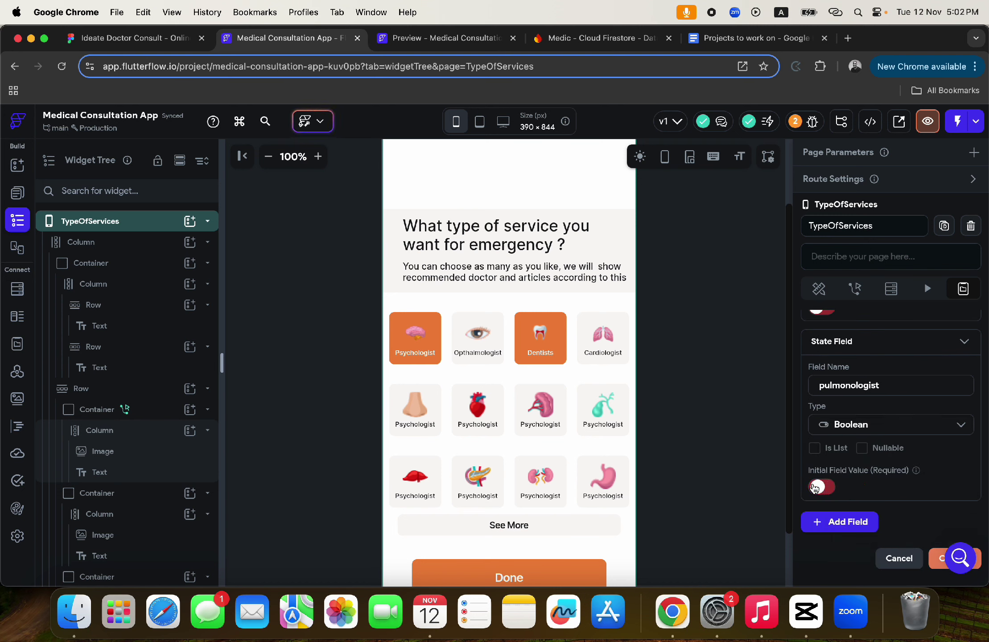
Add another page state field and check the next service name in Figma.
click(846, 522)
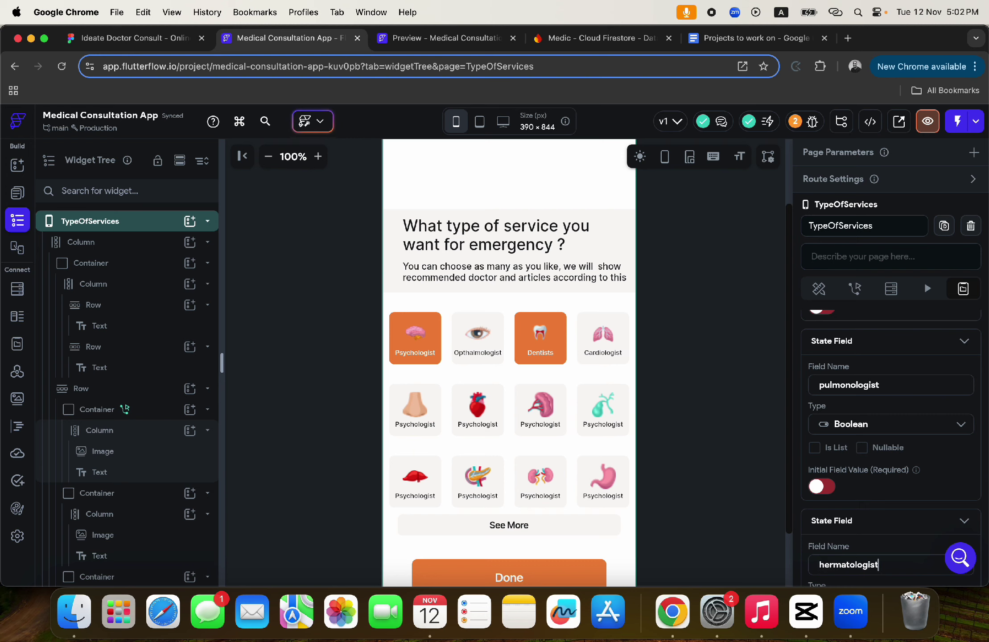
click(134, 38)
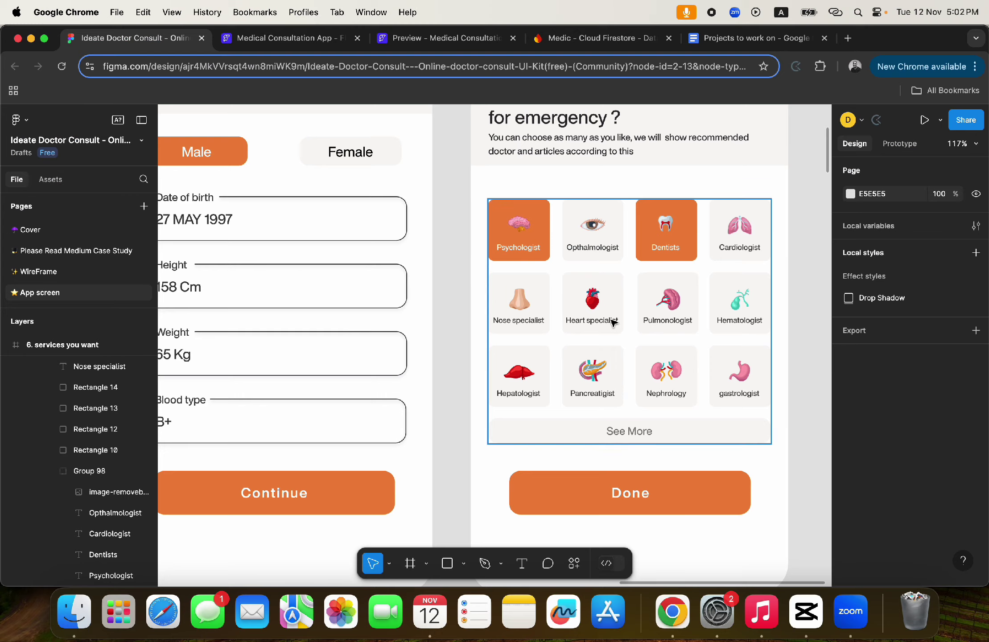
scroll(613, 323, down, 4)
scroll(614, 323, right, 3)
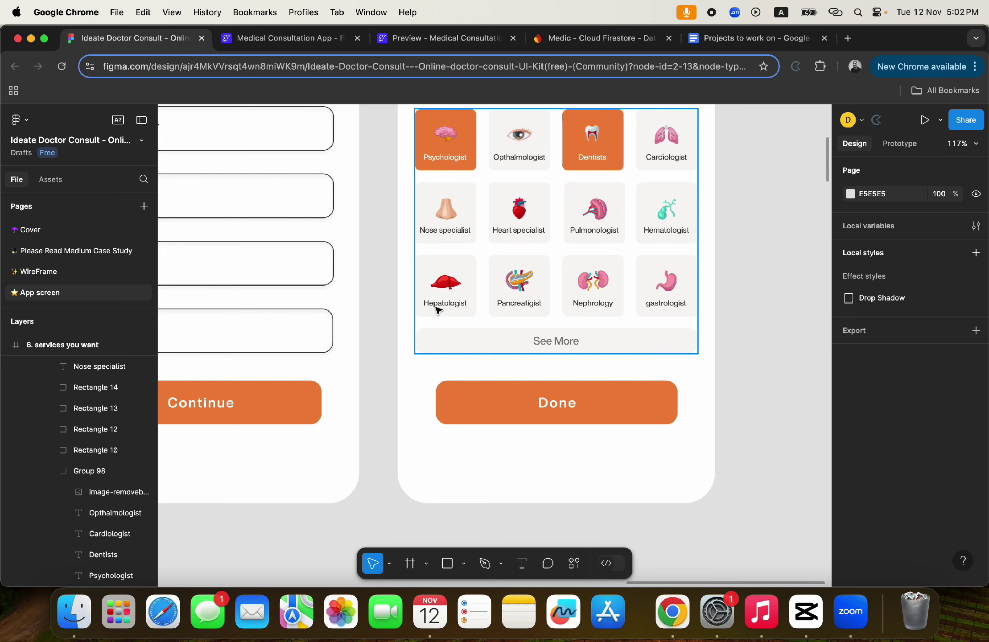
Make the hermatologist page-state field a Boolean with an initial value.
click(306, 43)
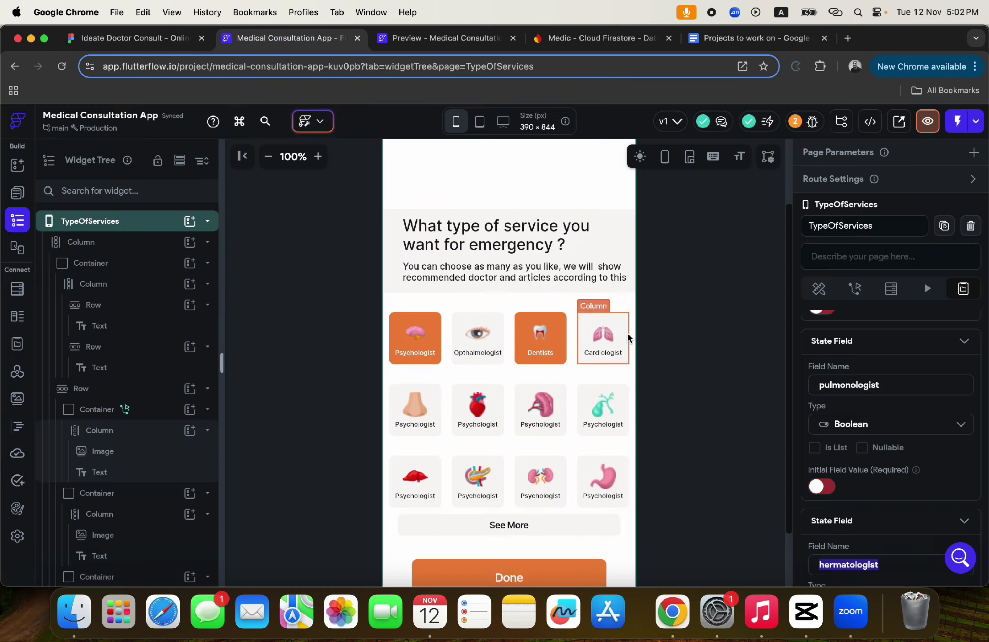
scroll(881, 457, down, 5)
click(837, 322)
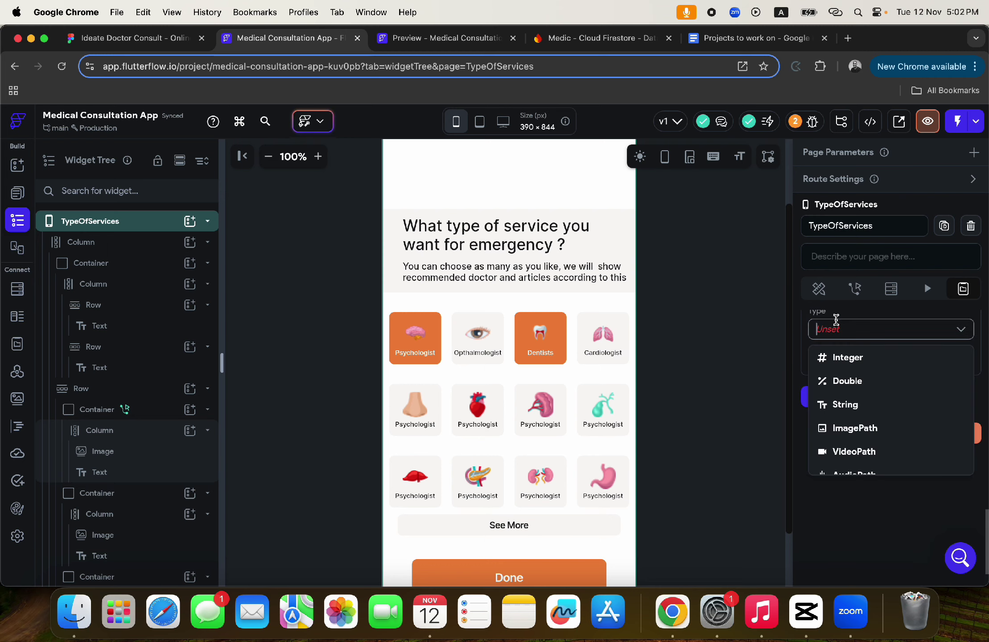
scroll(850, 424, down, 3)
click(850, 421)
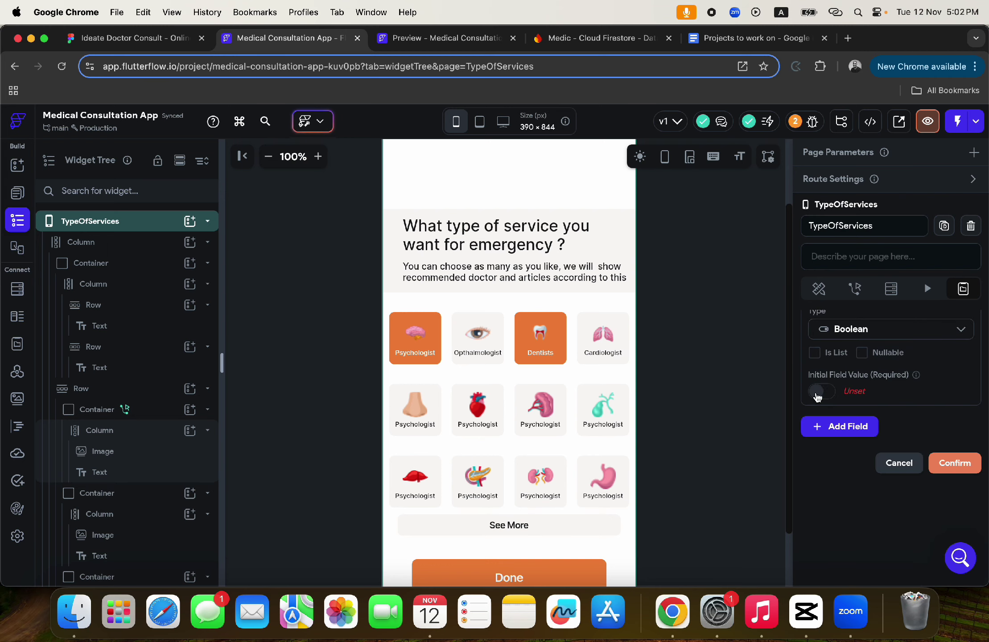
click(818, 393)
Add a hepatologist page-state field as a Boolean with an initial value.
click(847, 426)
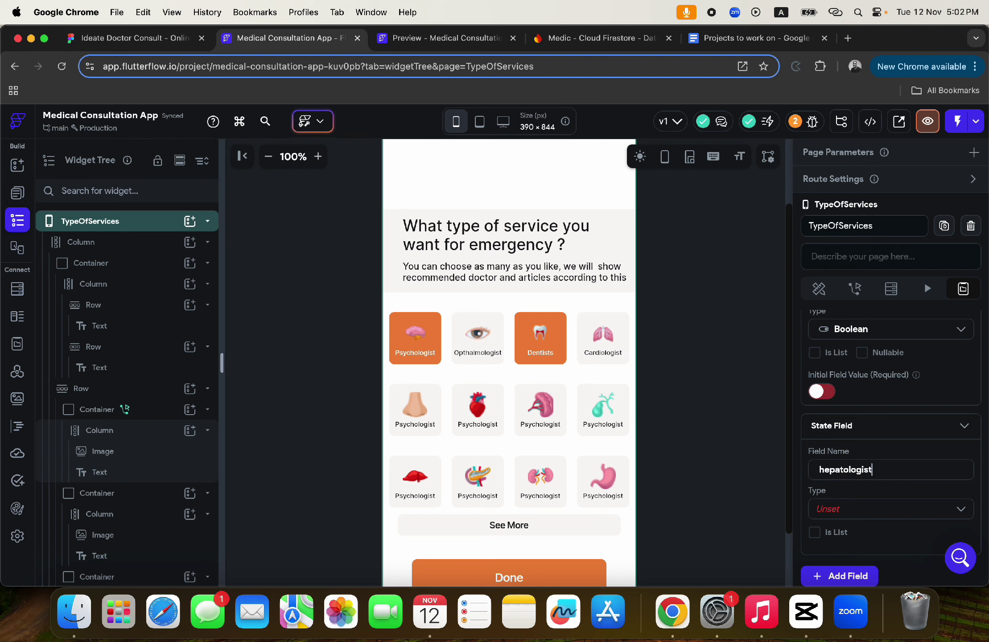
scroll(864, 451, down, 3)
click(830, 398)
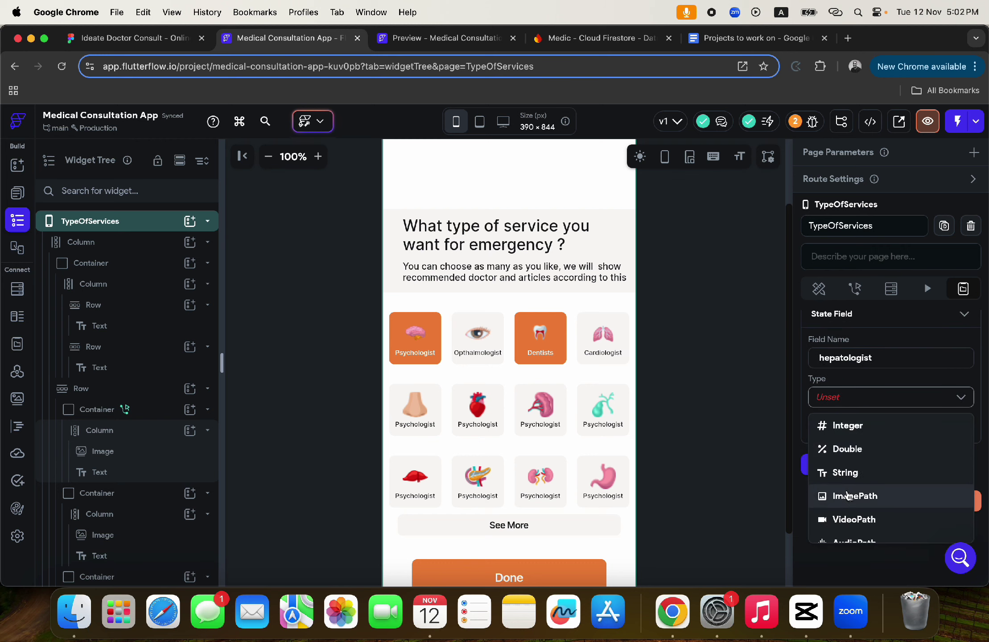
scroll(847, 490, down, 2)
click(849, 498)
click(822, 462)
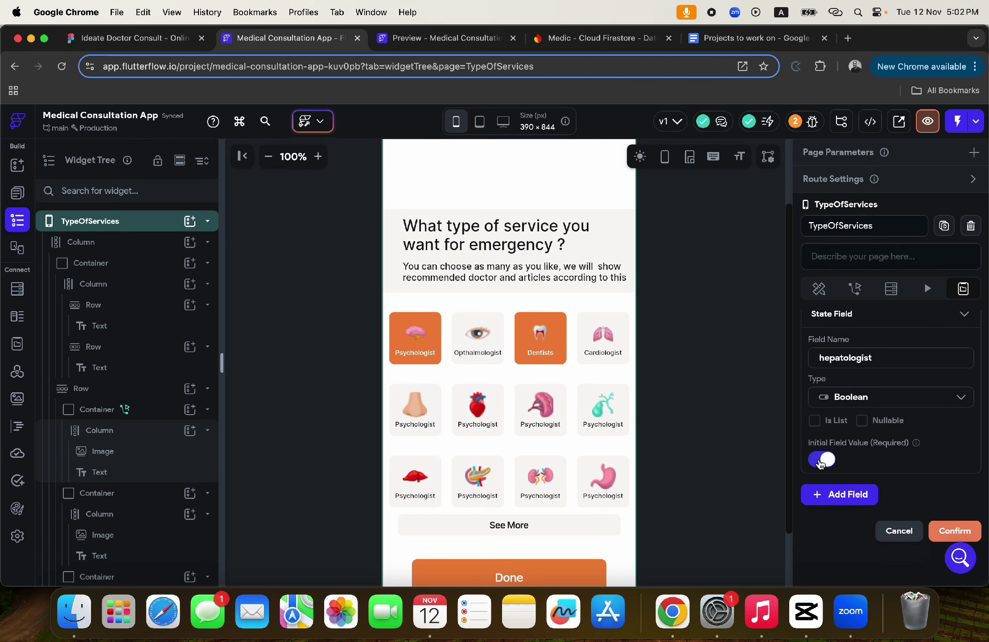
Check the service names in Figma, then add a page-state field named pancreatigist.
click(167, 40)
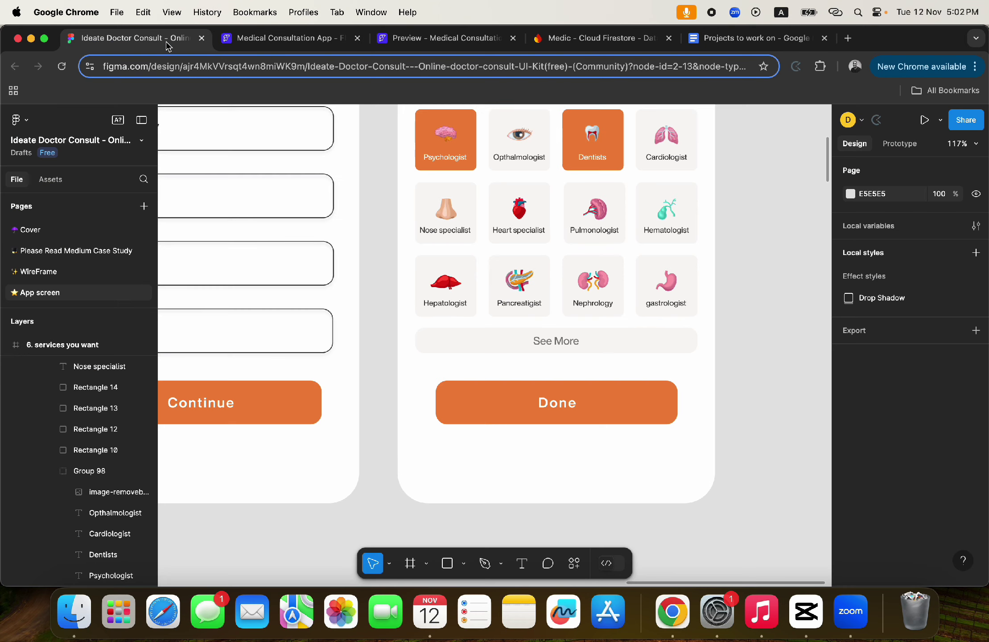
click(481, 277)
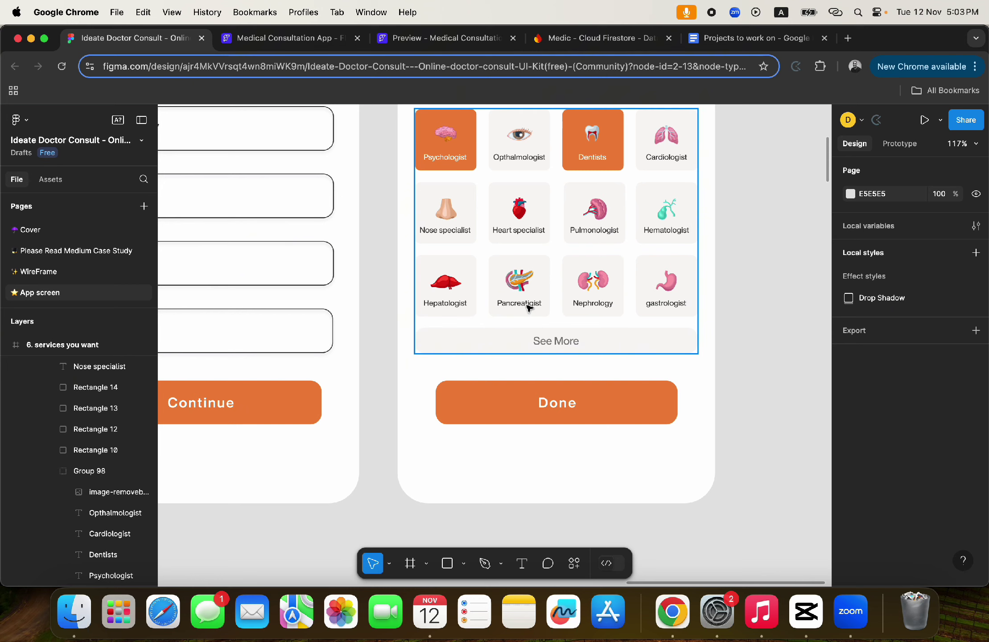
scroll(527, 307, up, 5)
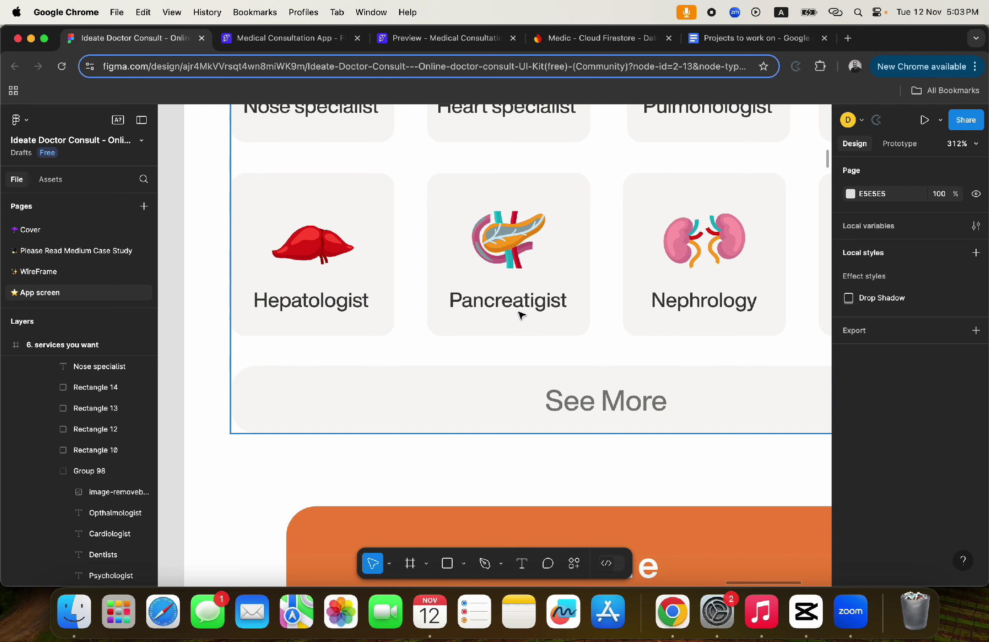
click(307, 39)
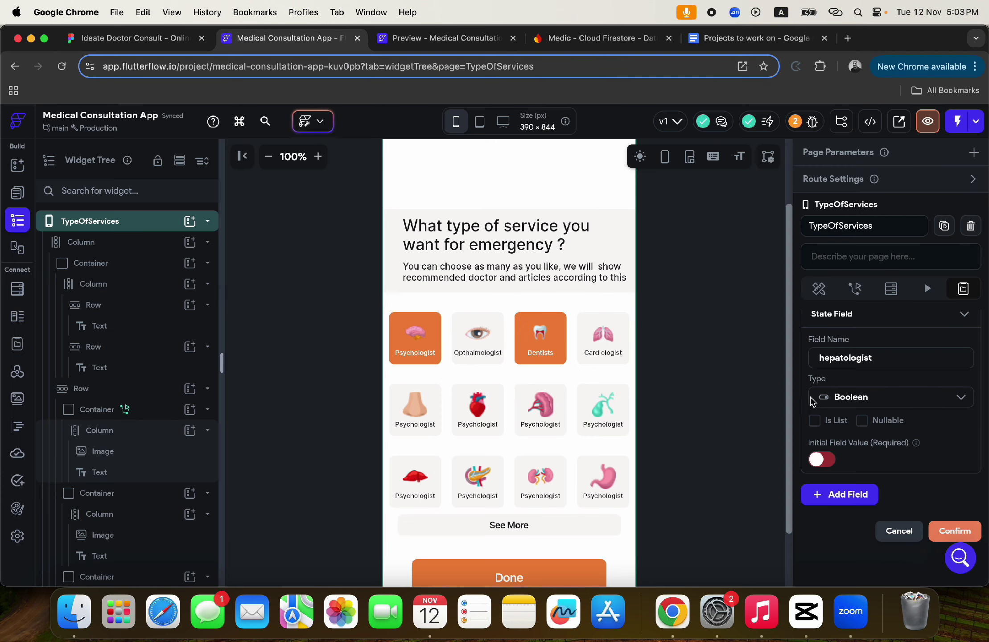
click(848, 495)
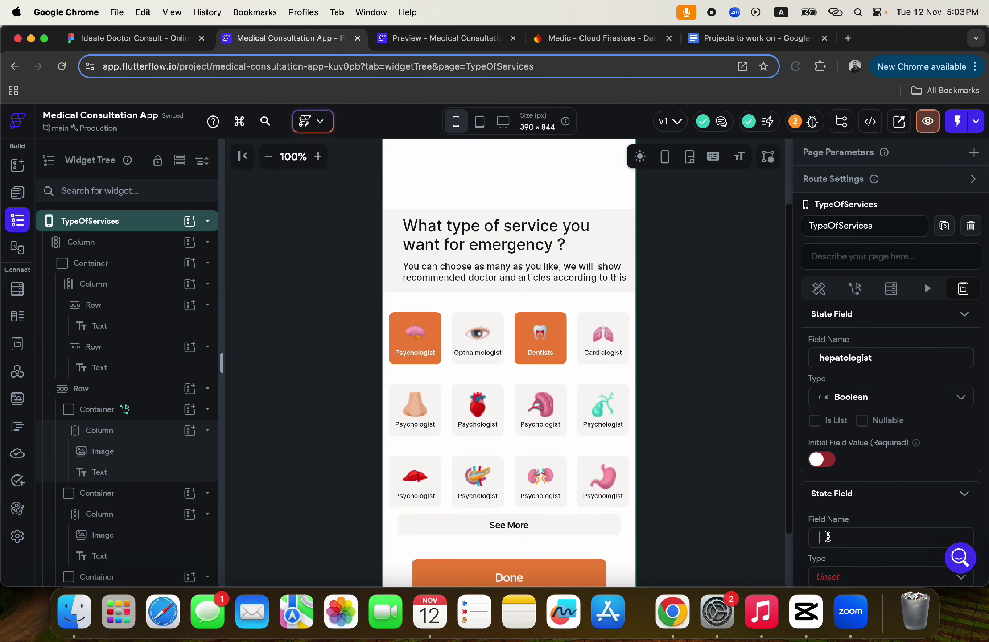
text(pancreat)
click(182, 44)
click(269, 43)
click(879, 536)
Set pancreatigist's type to Boolean and start another blank state field.
scroll(885, 485, down, 5)
click(841, 404)
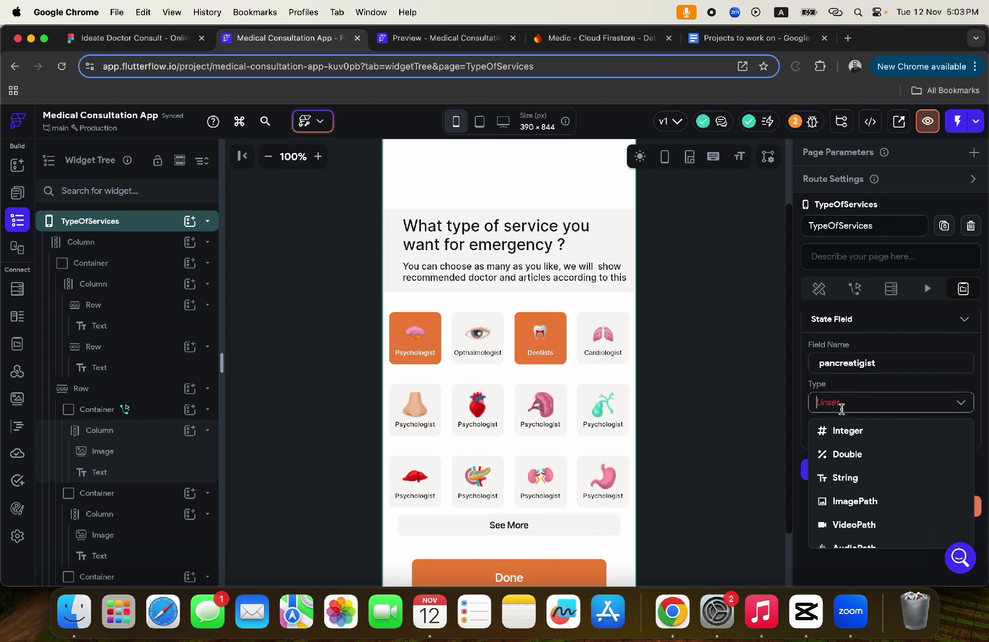
scroll(854, 518, down, 3)
click(850, 507)
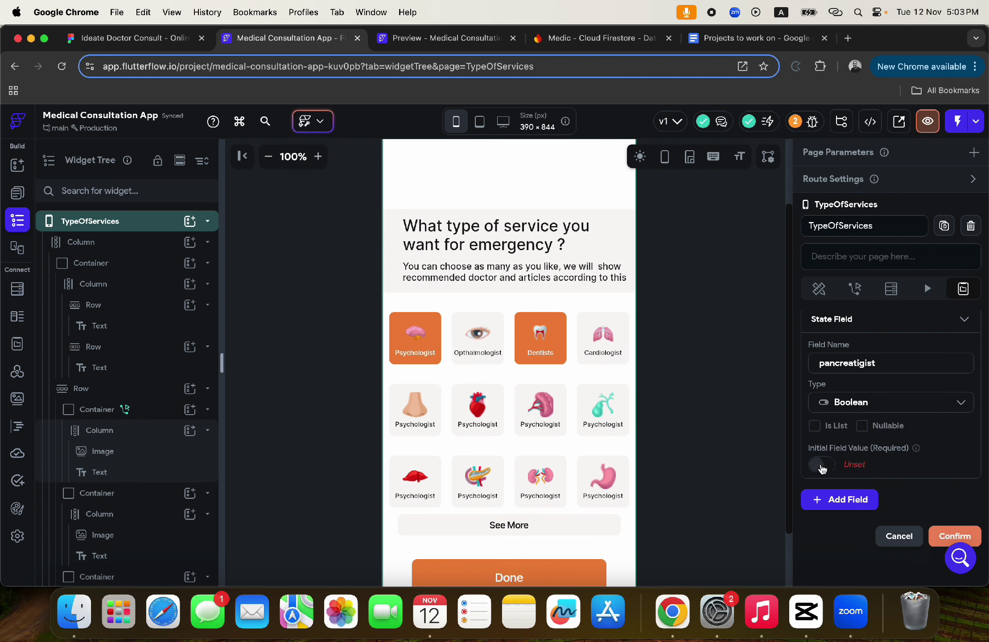
click(840, 500)
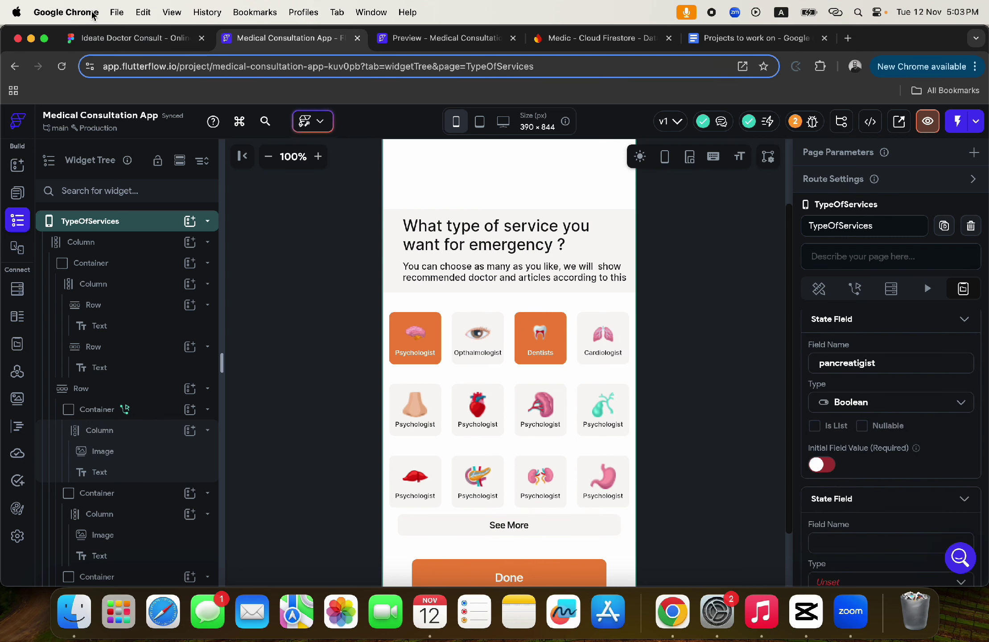
Make the nephrology state field a Boolean with an initial value.
click(111, 39)
scroll(653, 281, down, 5)
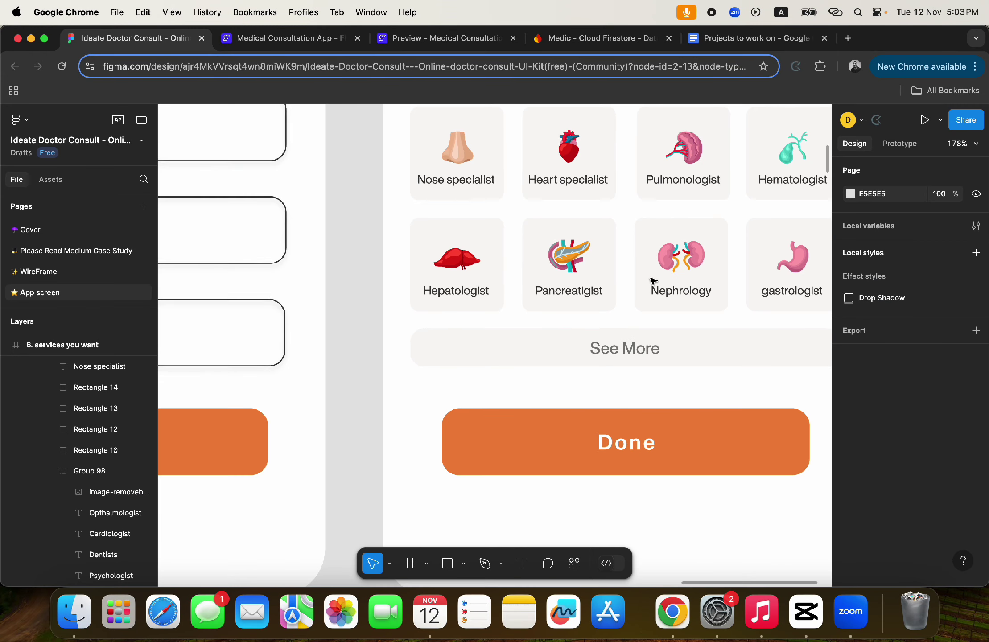
scroll(660, 290, up, 3)
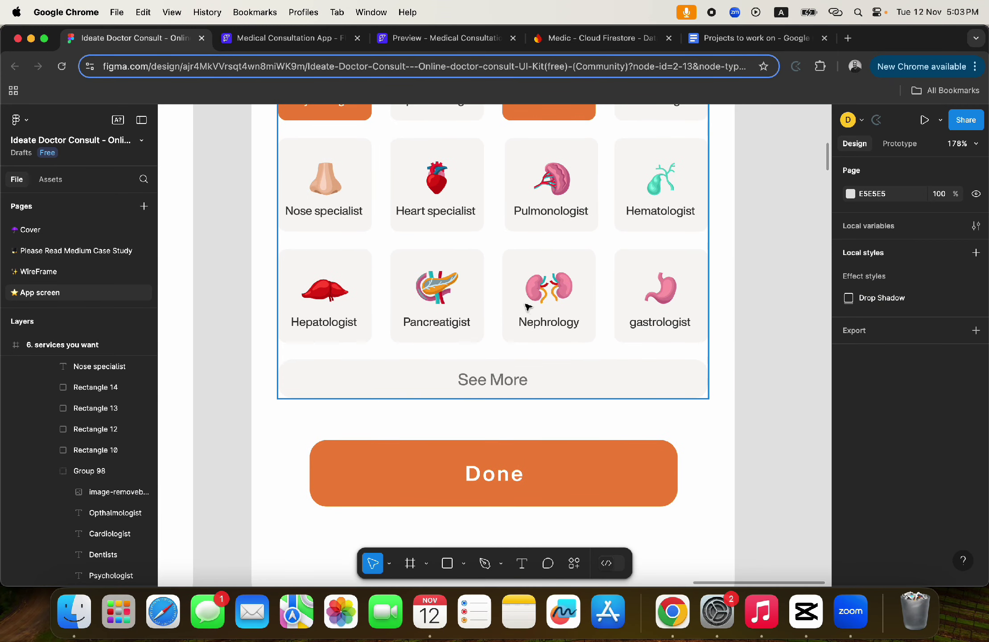
click(292, 38)
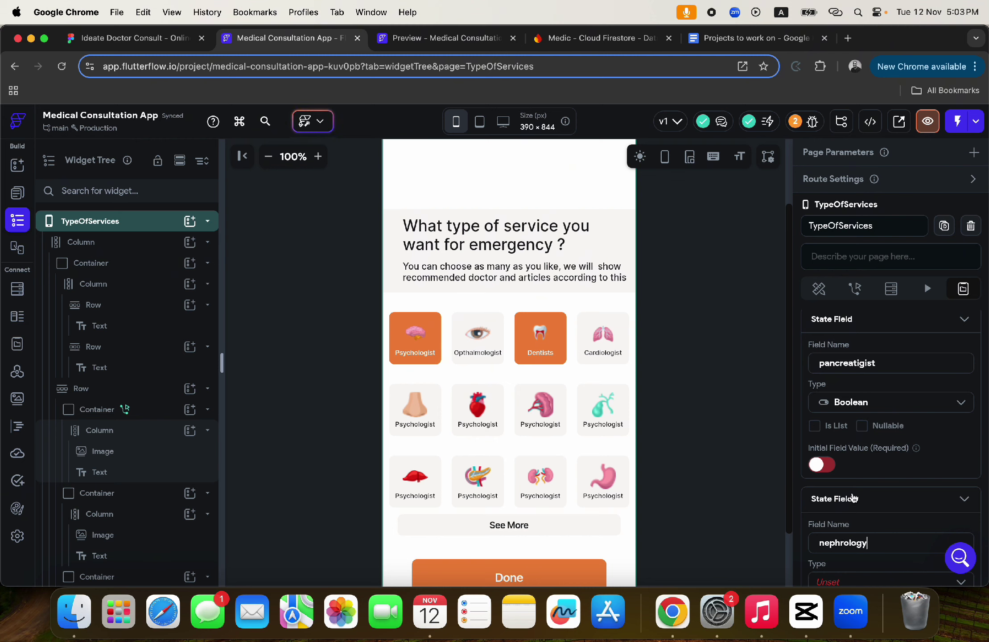
scroll(853, 498, down, 3)
click(831, 424)
scroll(848, 513, down, 2)
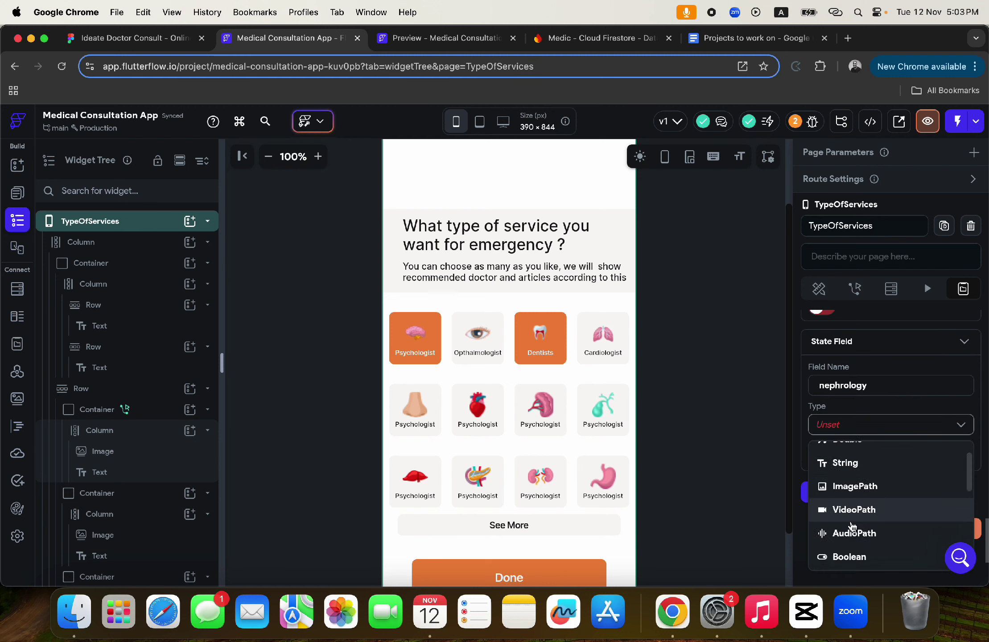
scroll(850, 536, down, 1)
click(845, 544)
click(824, 487)
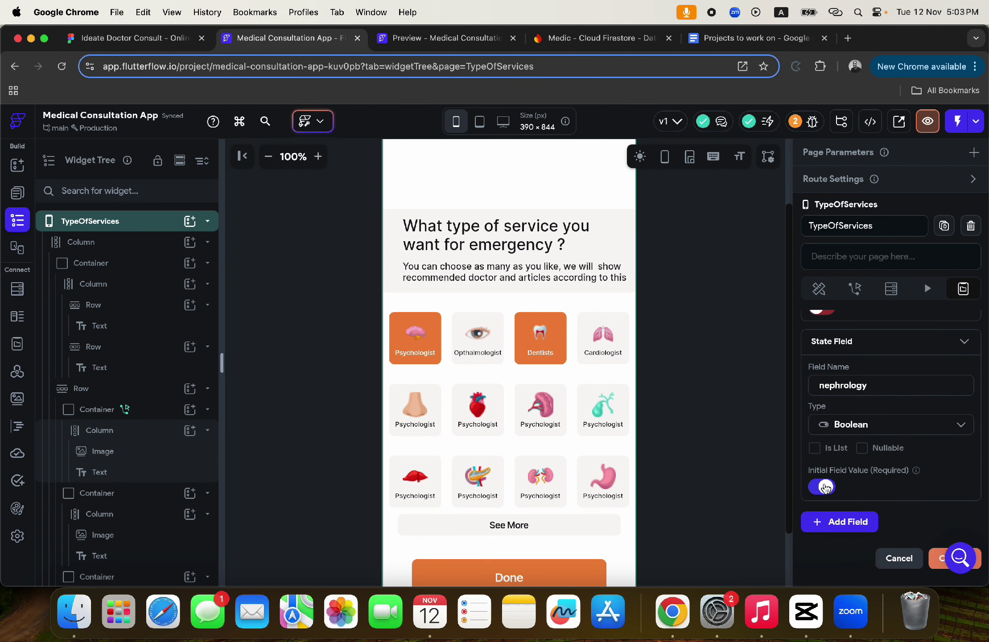
Add a Boolean gastrologist field and confirm the new page-state fields.
click(837, 523)
click(134, 38)
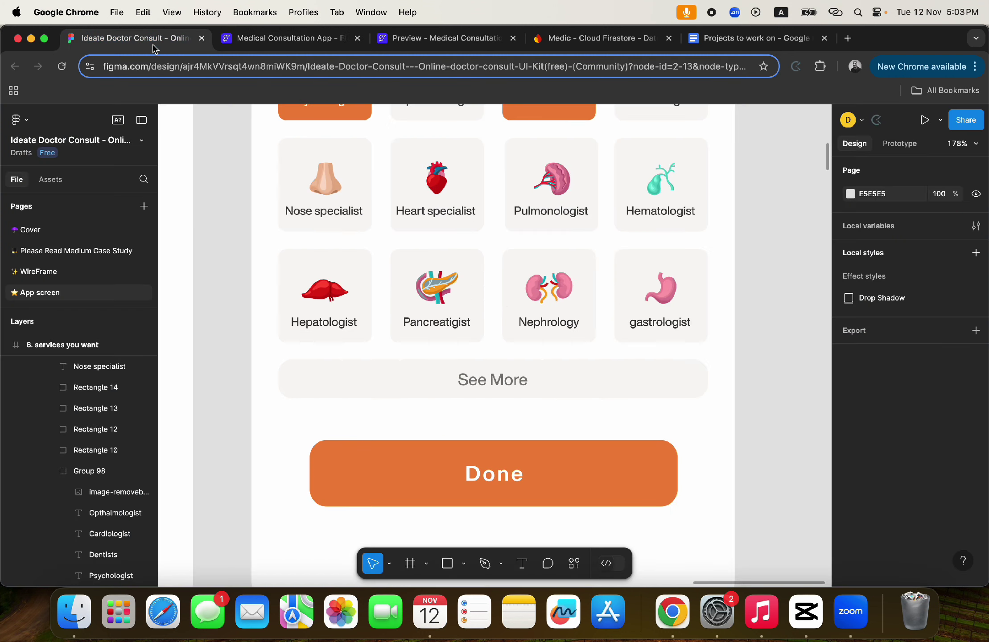
click(259, 38)
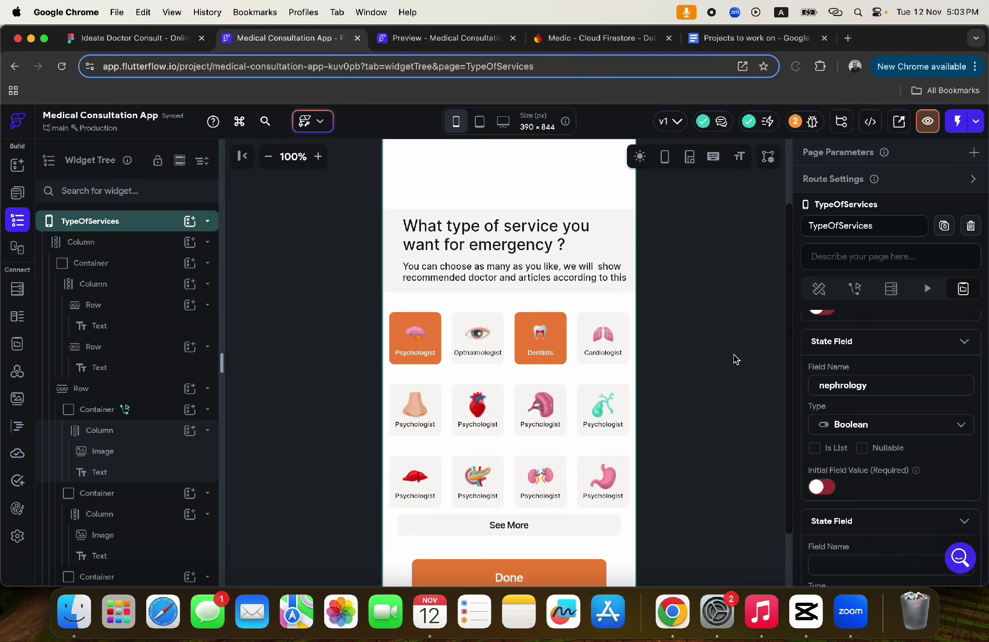
click(841, 563)
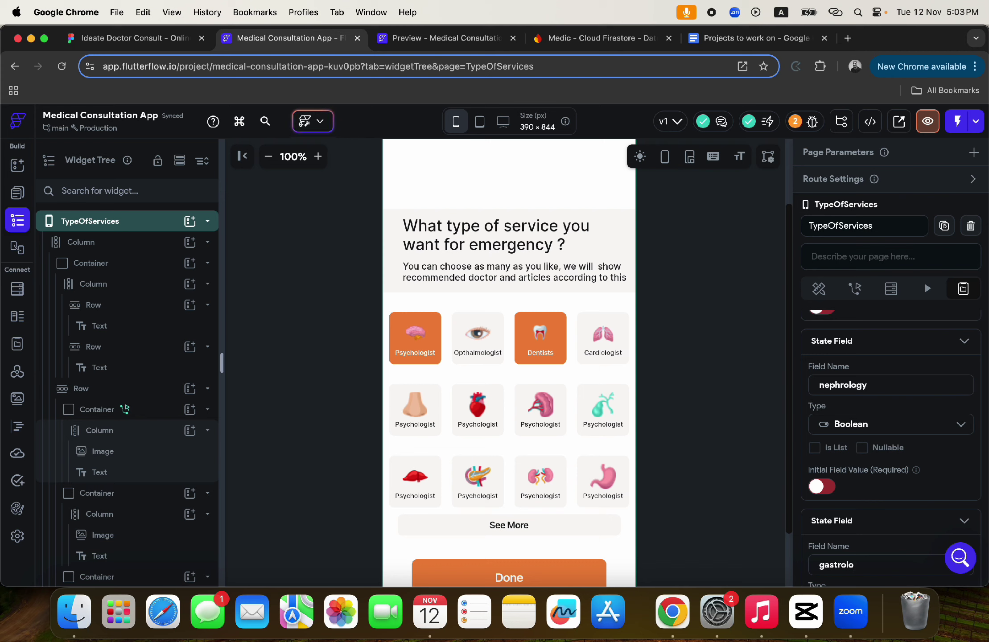
text(gastrologist)
scroll(868, 498, down, 5)
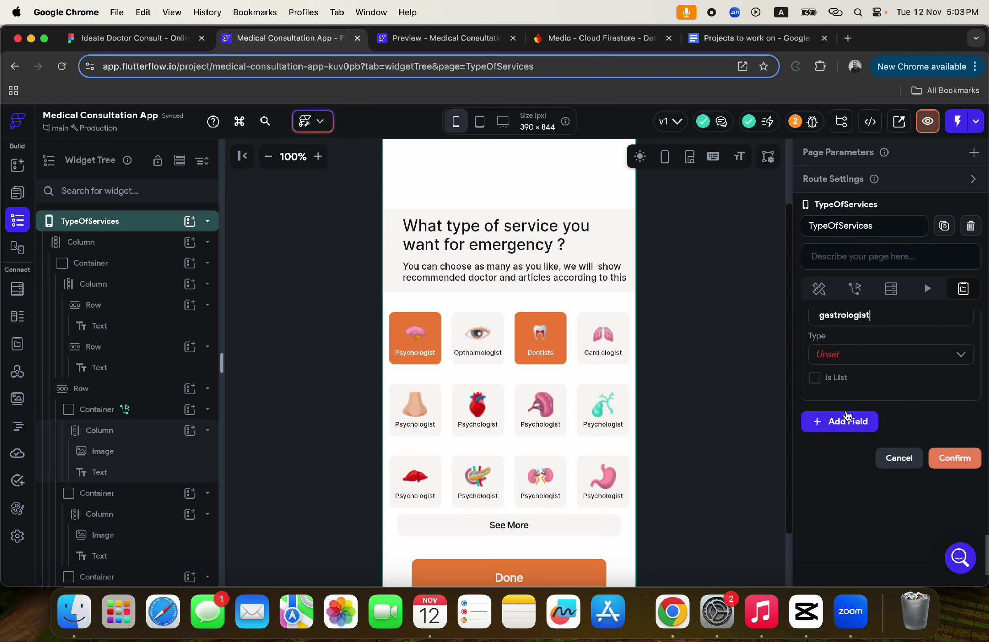
click(845, 357)
scroll(856, 468, down, 2)
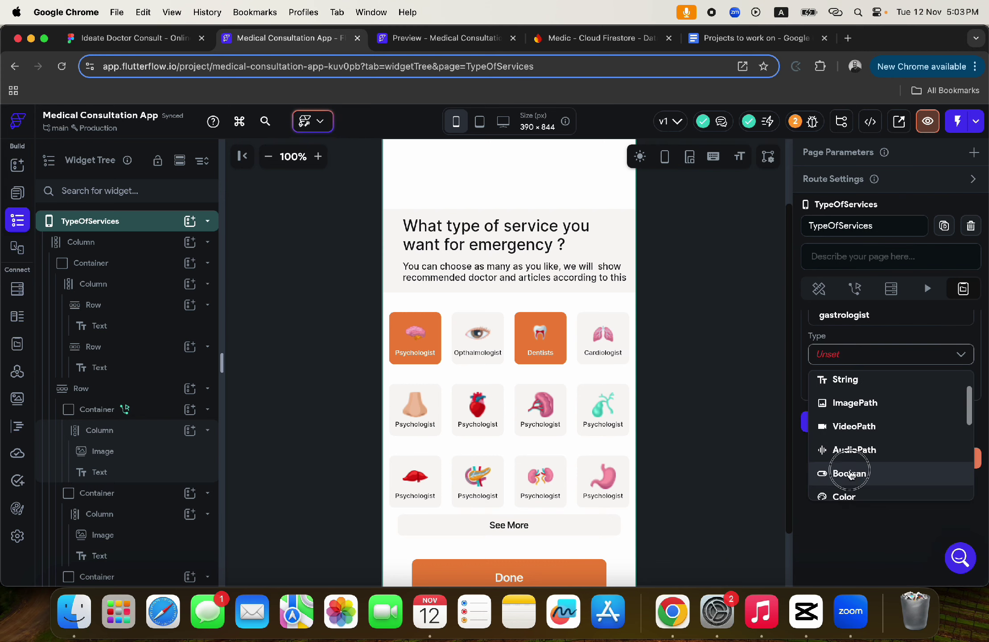
click(852, 473)
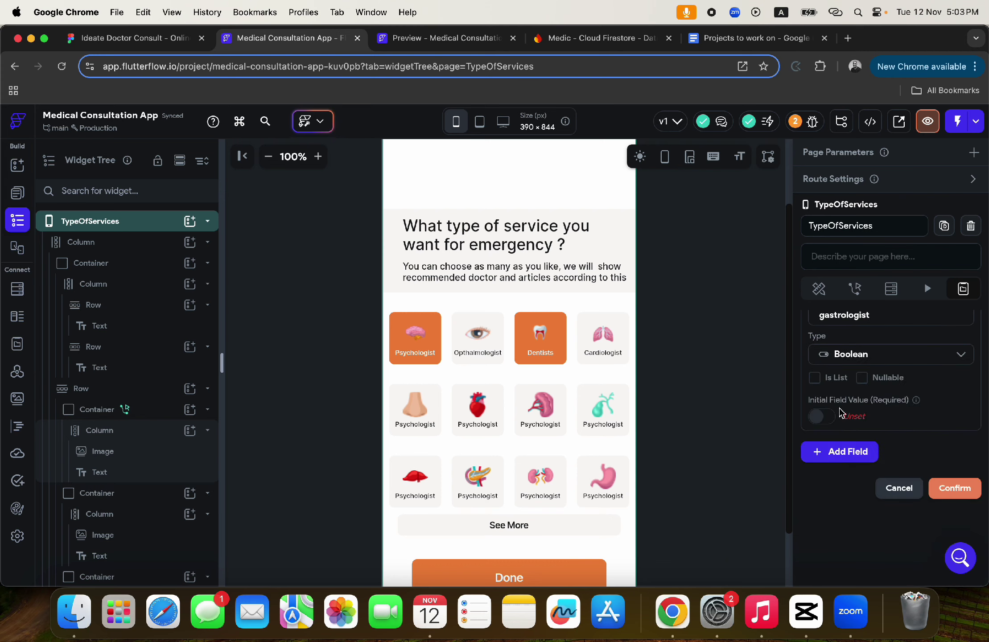
click(951, 491)
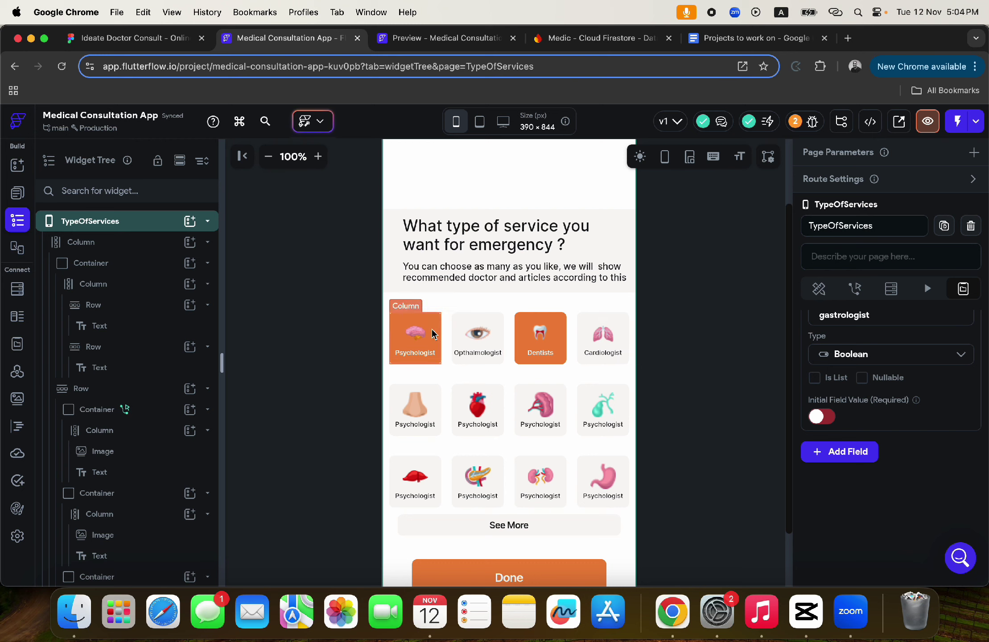
On the Psychologist container's tap action, add nosespecialist set to value False.
scroll(889, 355, up, 15)
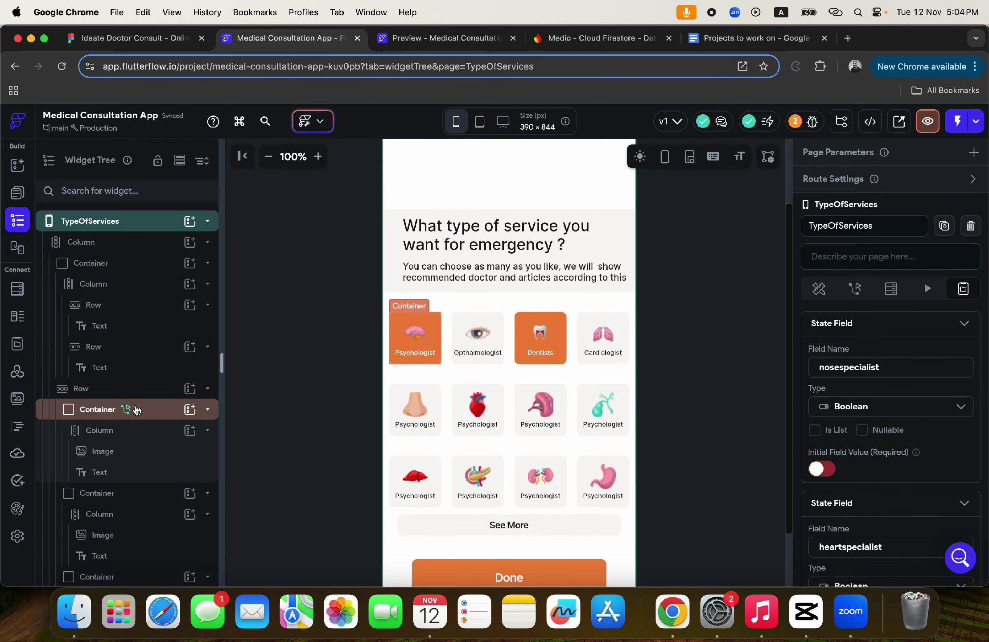
click(147, 413)
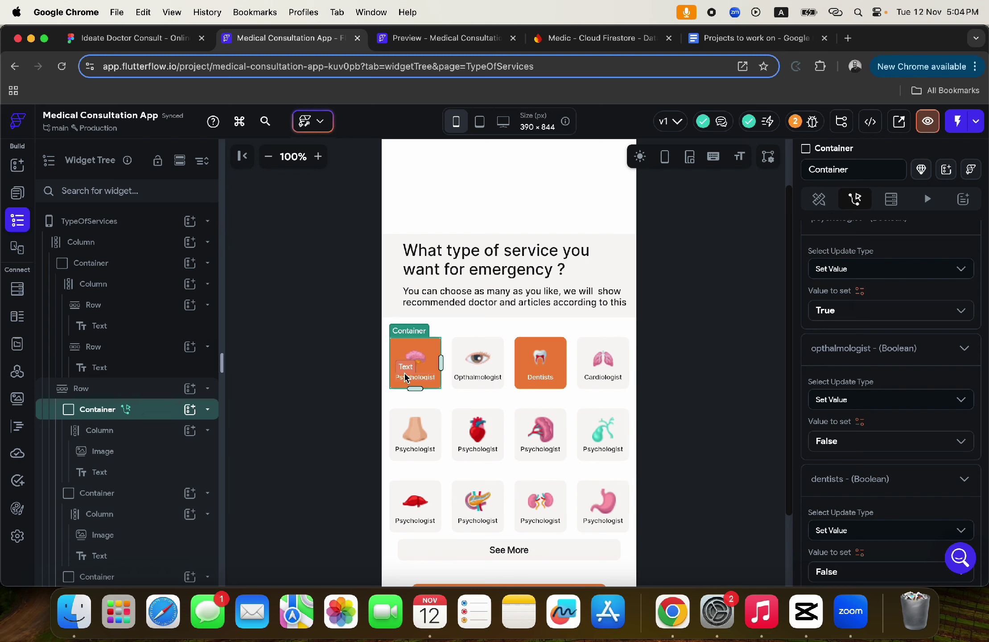
scroll(919, 416, down, 15)
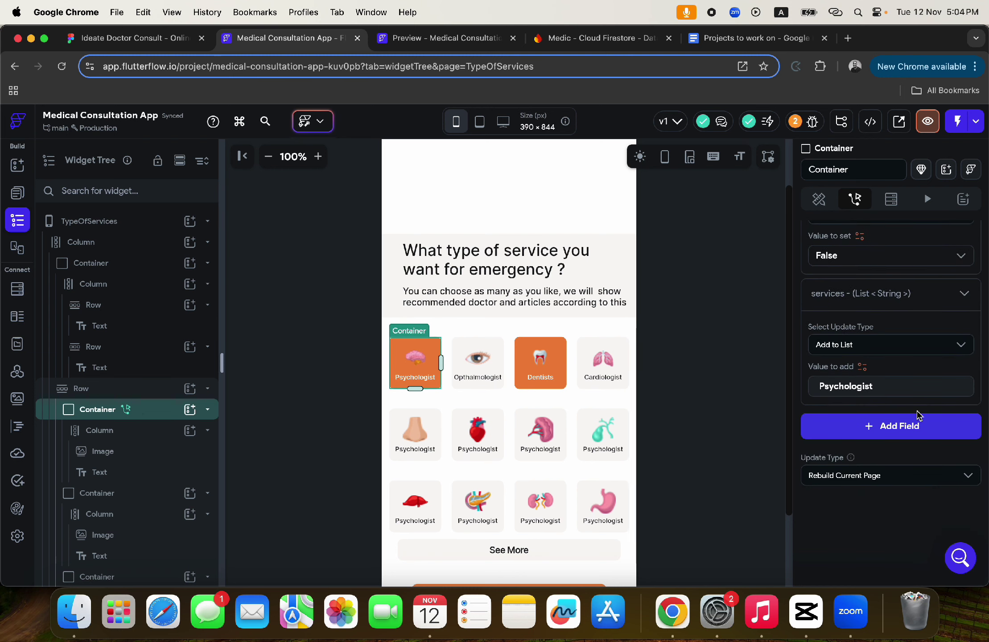
scroll(919, 416, up, 15)
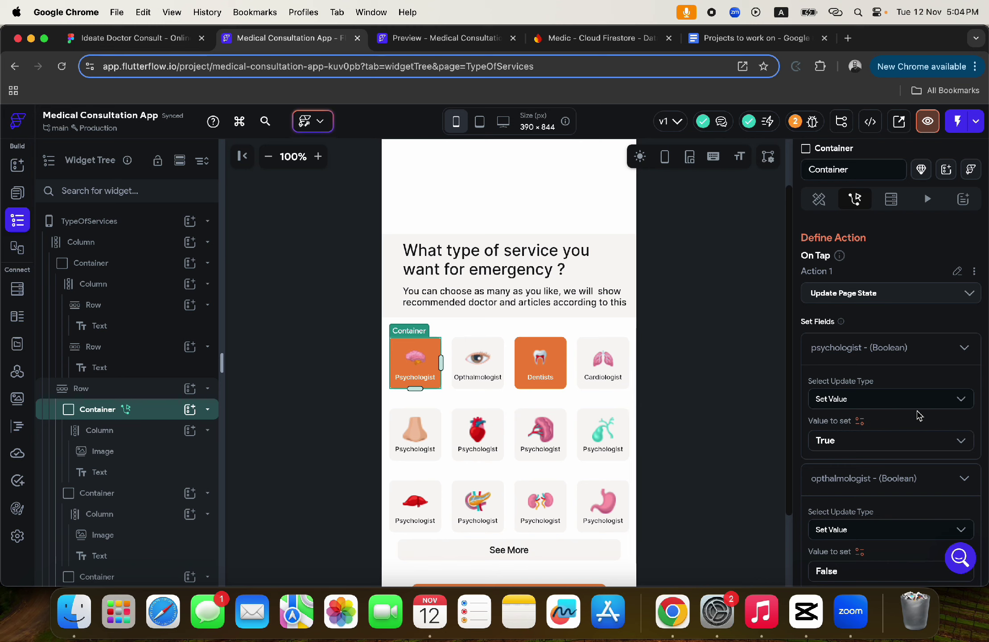
scroll(919, 416, down, 15)
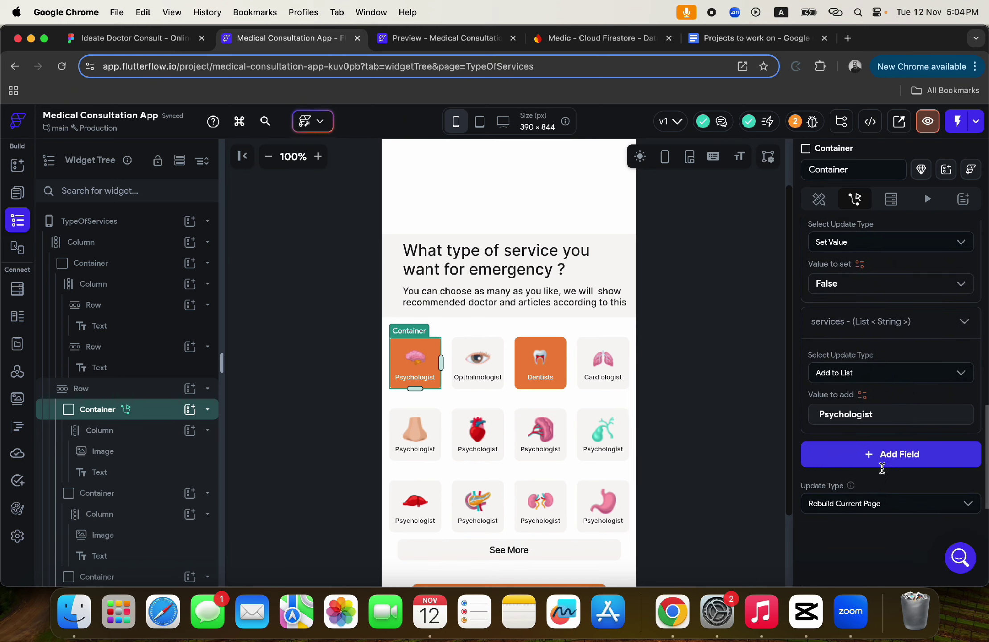
click(881, 457)
scroll(503, 419, down, 5)
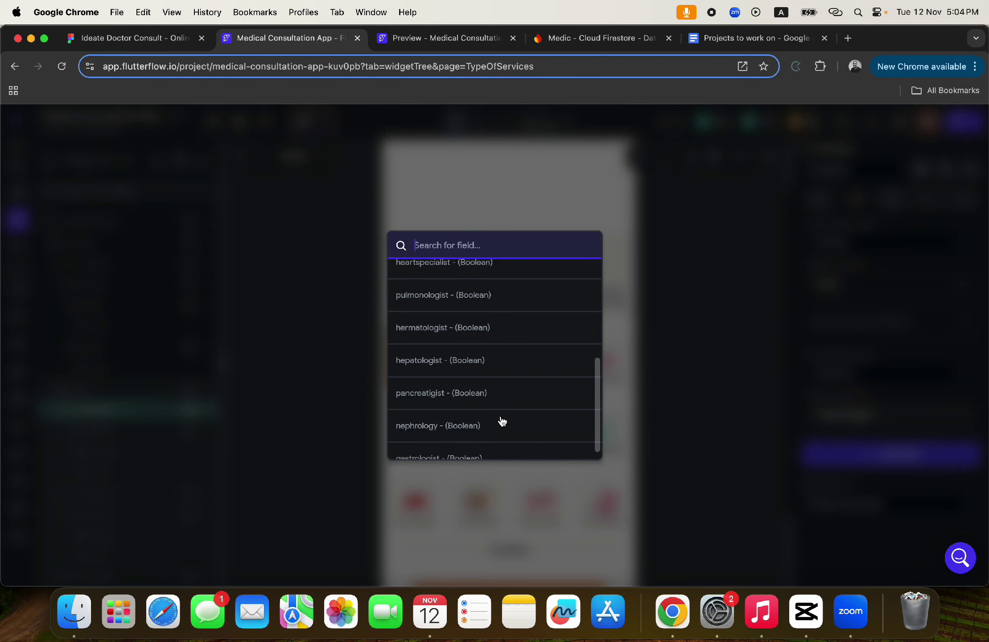
scroll(503, 421, up, 3)
click(474, 339)
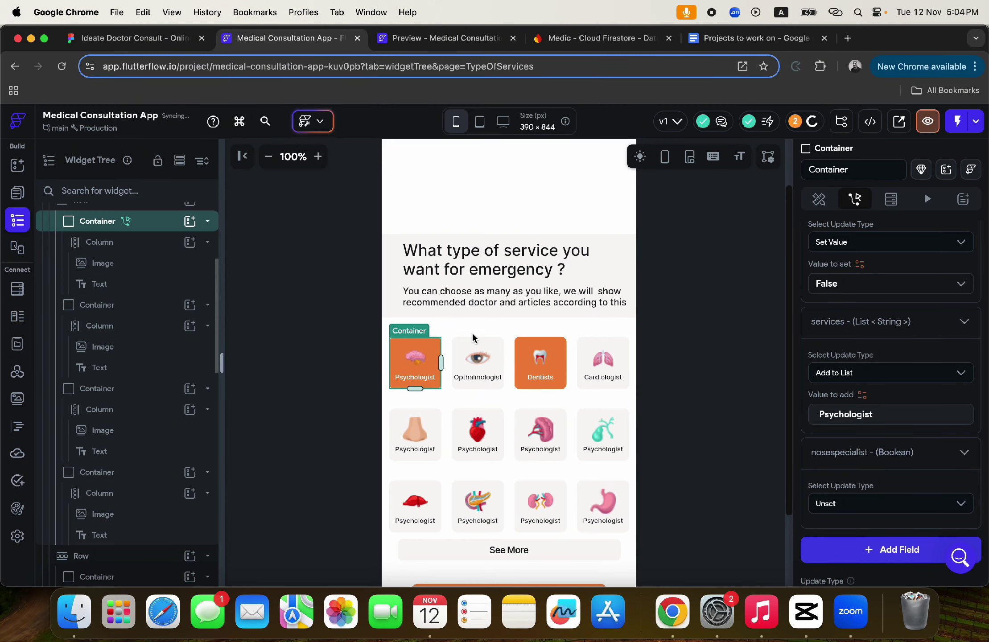
click(830, 507)
click(832, 460)
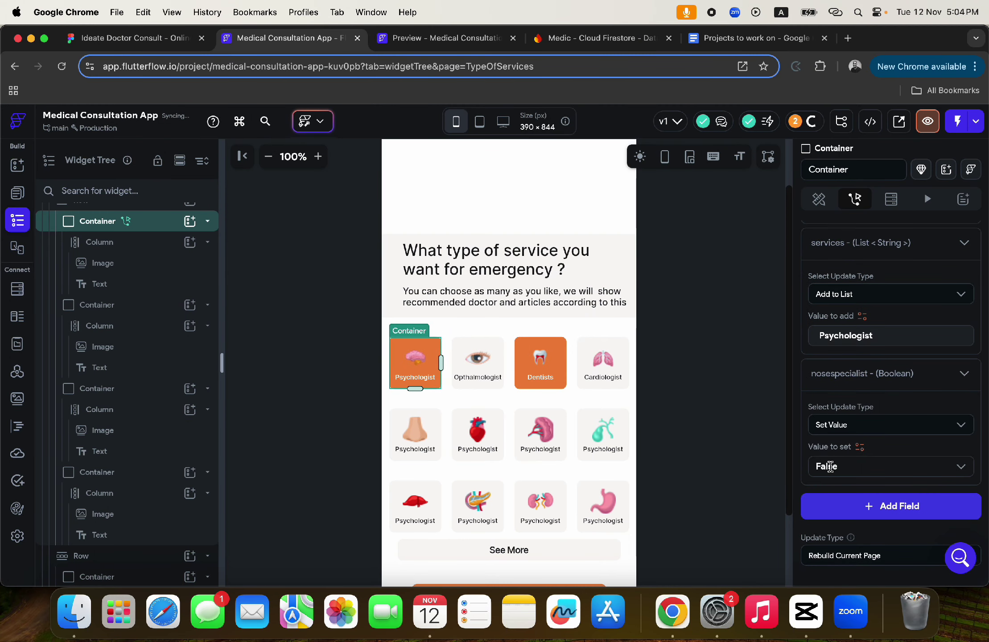
click(831, 466)
click(832, 476)
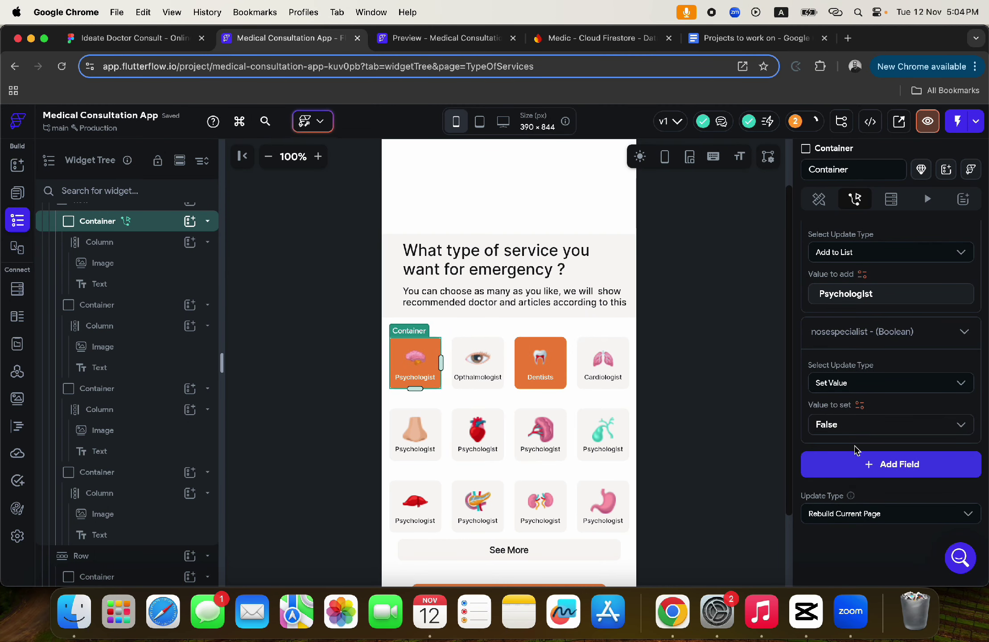
Add heartspecialist and pulmonologist to the update with Set Value.
click(853, 463)
scroll(541, 377, down, 5)
scroll(540, 379, up, 1)
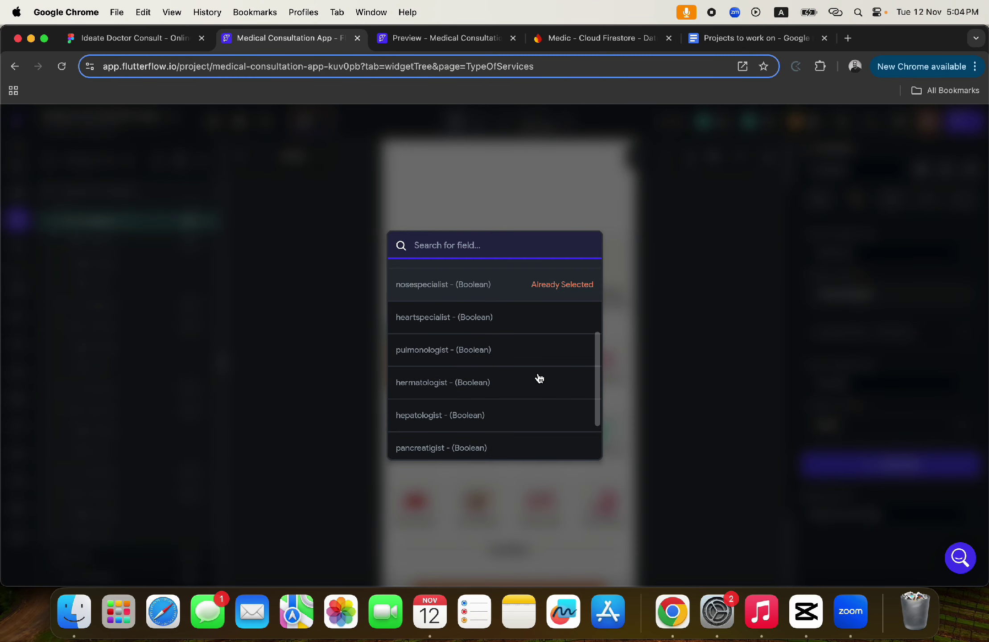
click(521, 314)
click(835, 514)
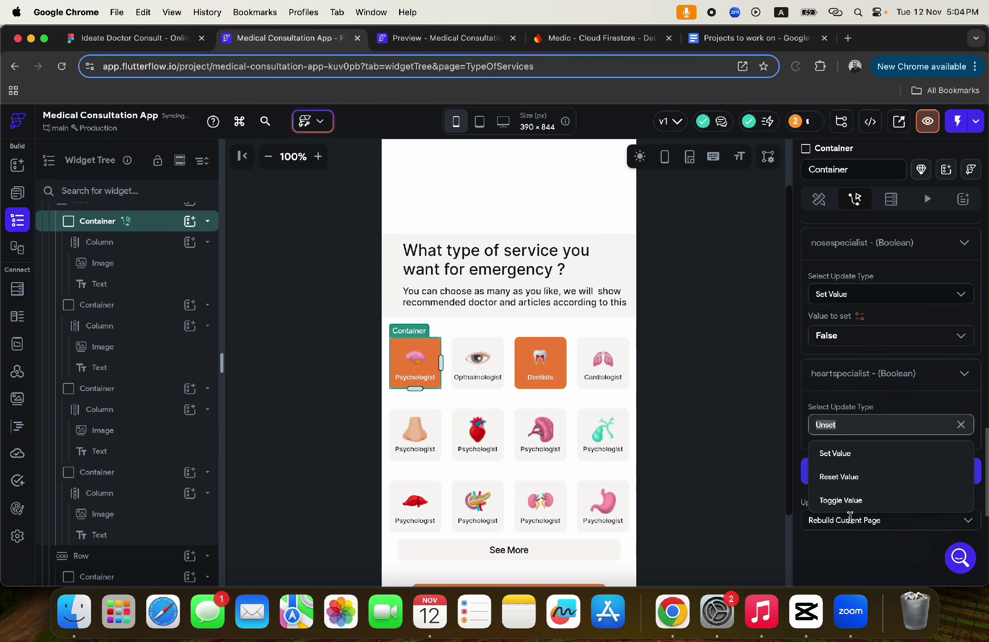
click(836, 453)
click(839, 506)
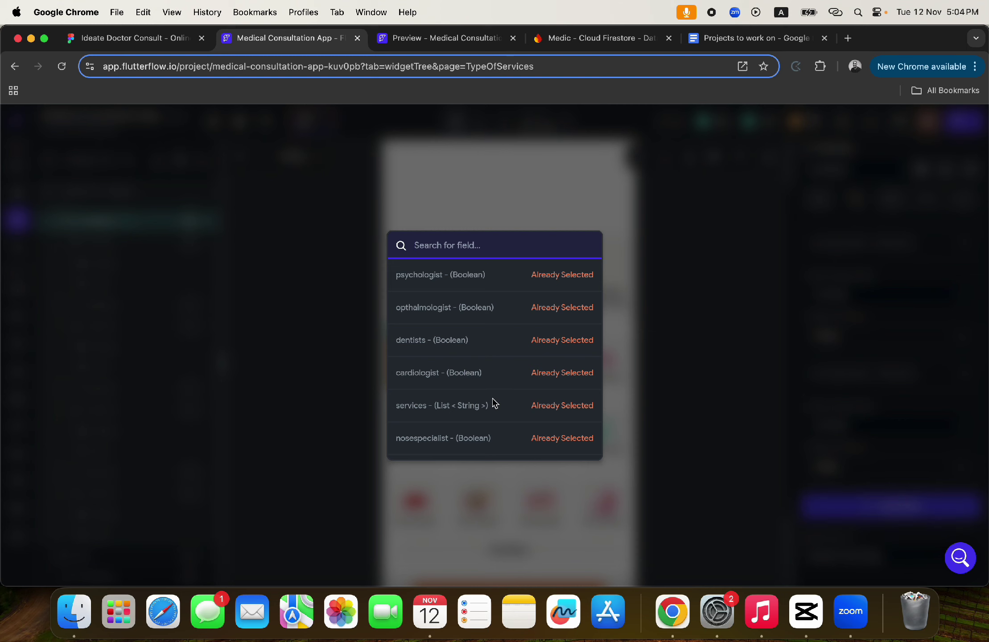
scroll(494, 403, down, 4)
scroll(492, 402, up, 1)
click(499, 353)
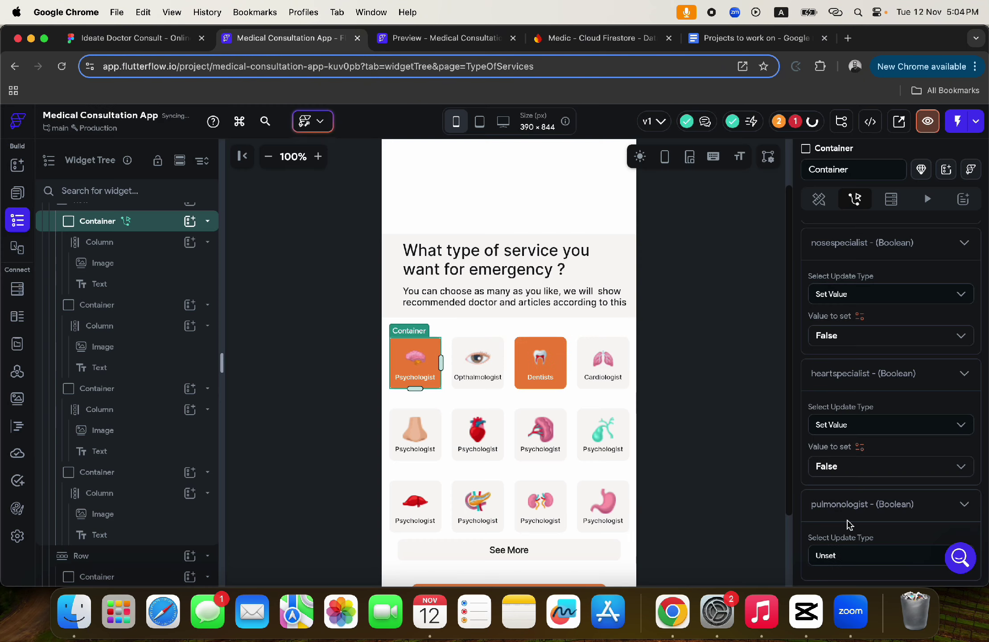
scroll(853, 500, down, 3)
click(834, 411)
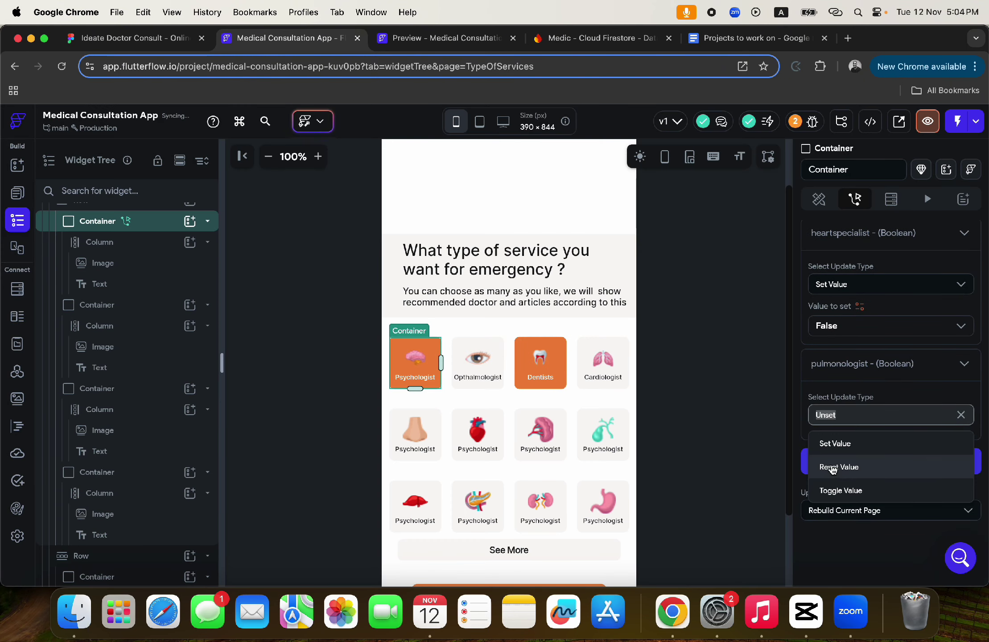
click(831, 444)
Add hermatologist and hepatologist to the update, each set to False.
click(803, 497)
scroll(495, 359, down, 5)
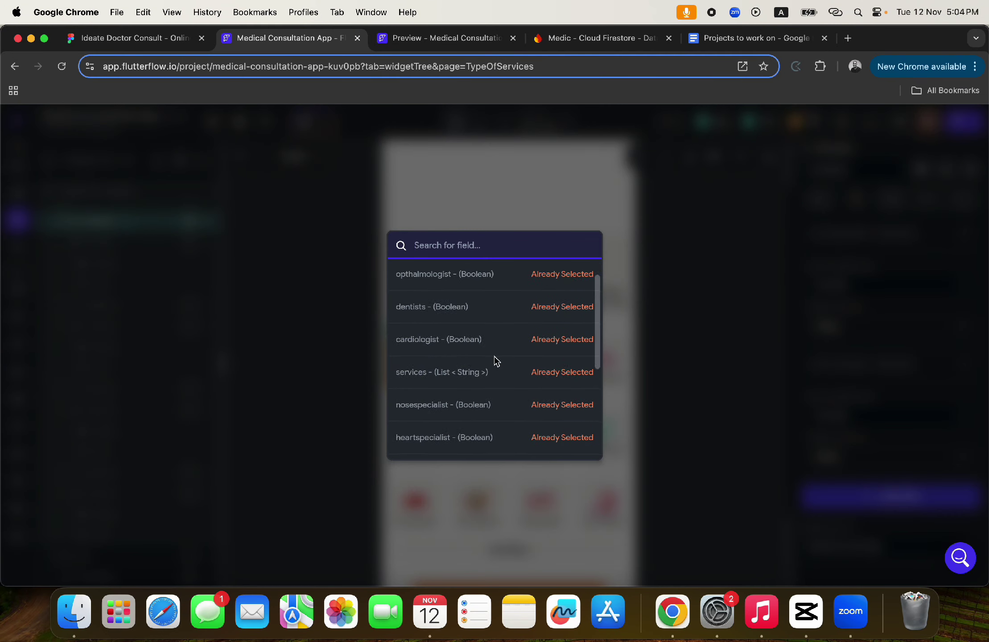
click(476, 333)
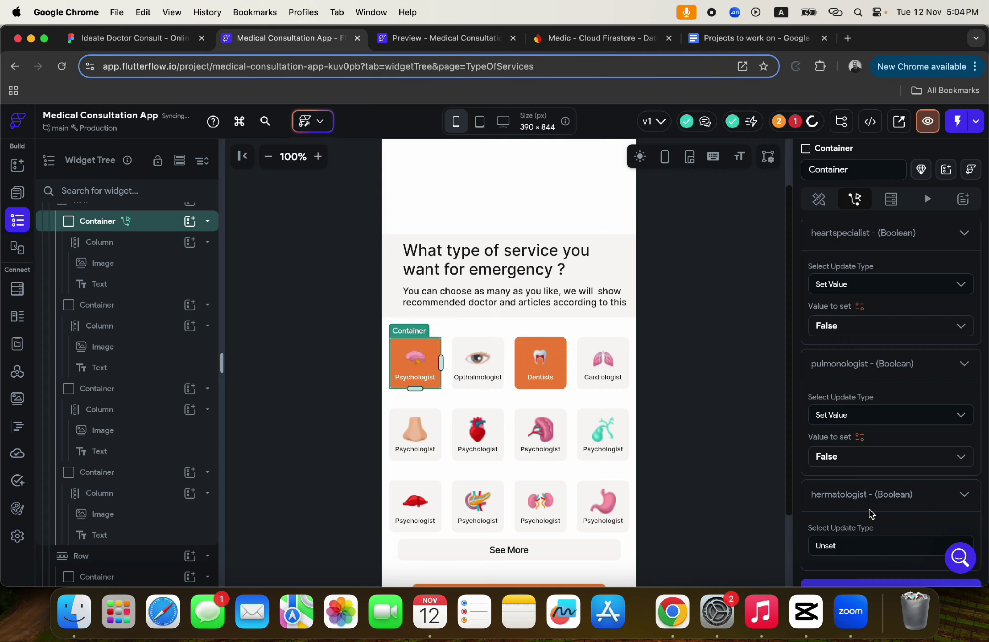
click(848, 540)
click(831, 453)
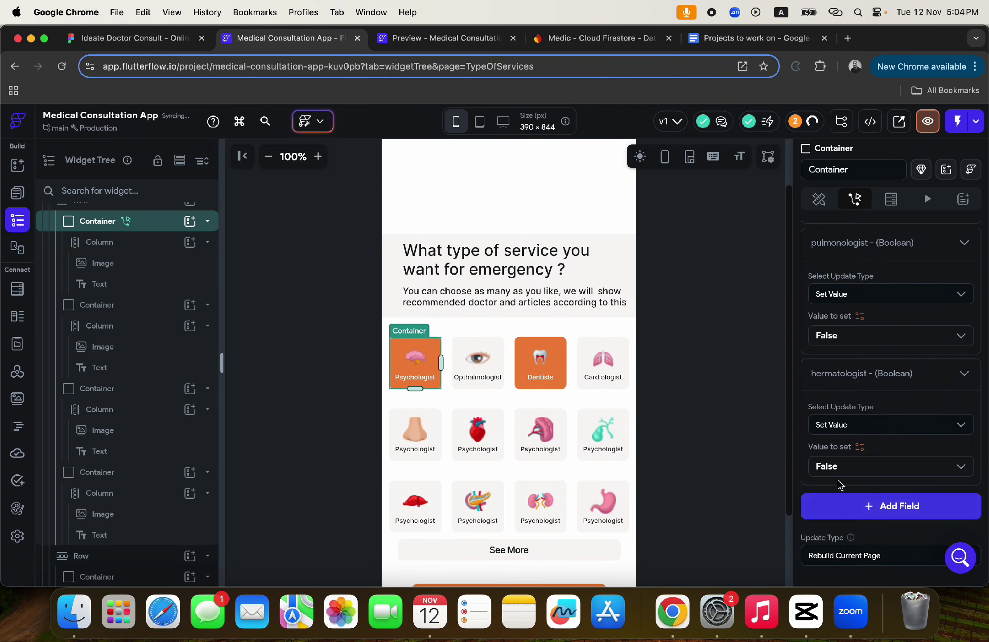
click(845, 508)
scroll(571, 428, down, 5)
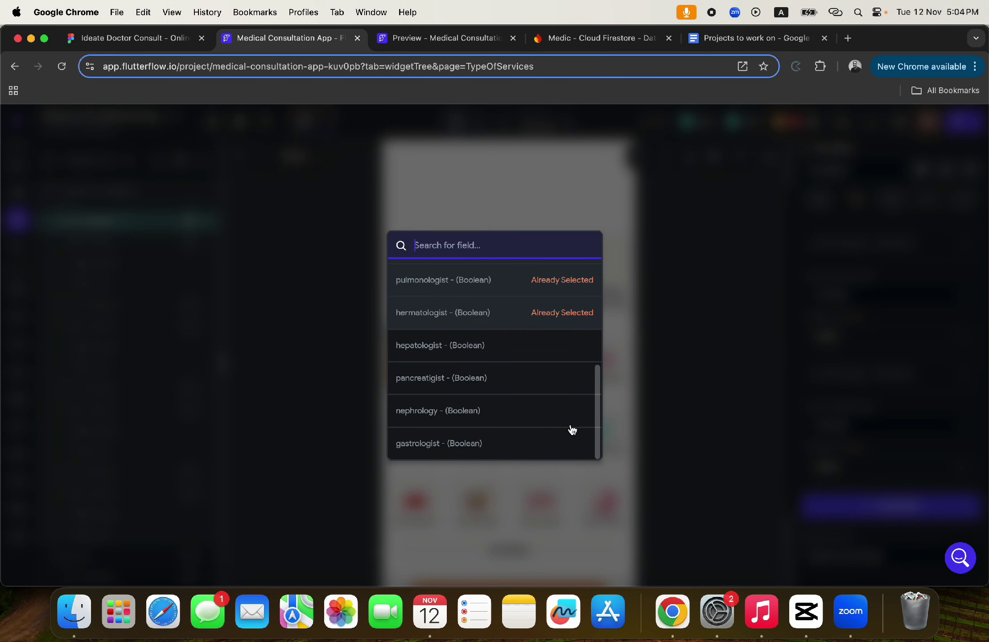
click(496, 349)
scroll(883, 499, down, 5)
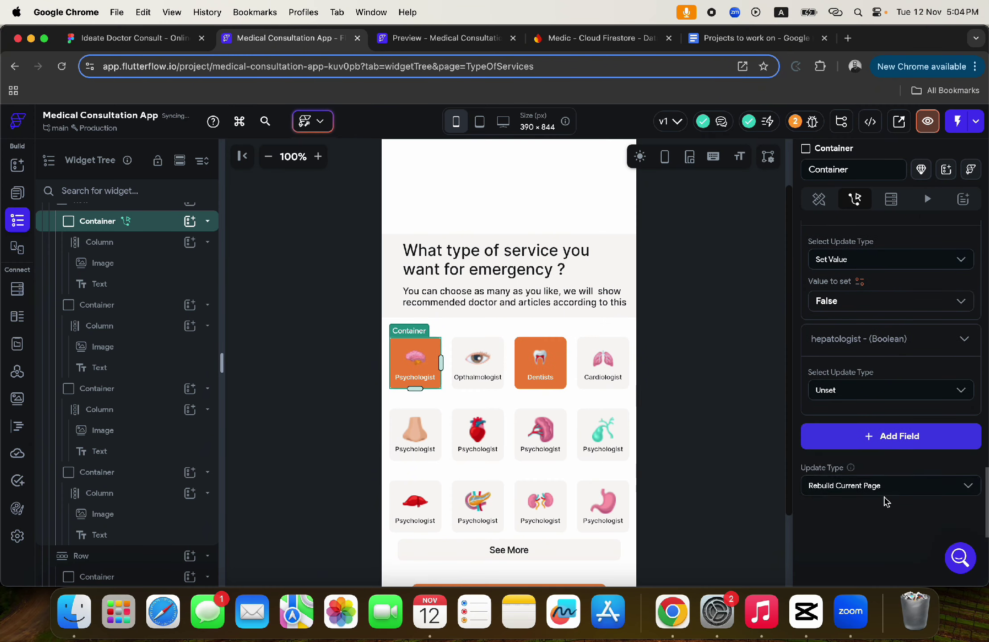
click(846, 390)
click(838, 418)
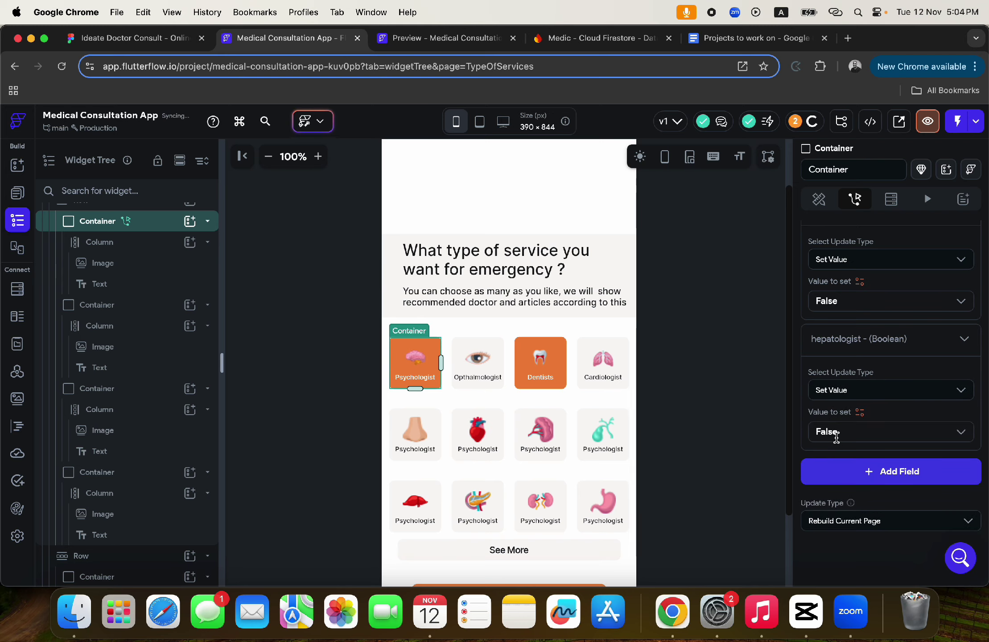
Add pancreatigist and nephrology to the update, each set to False.
click(832, 473)
scroll(495, 393, down, 5)
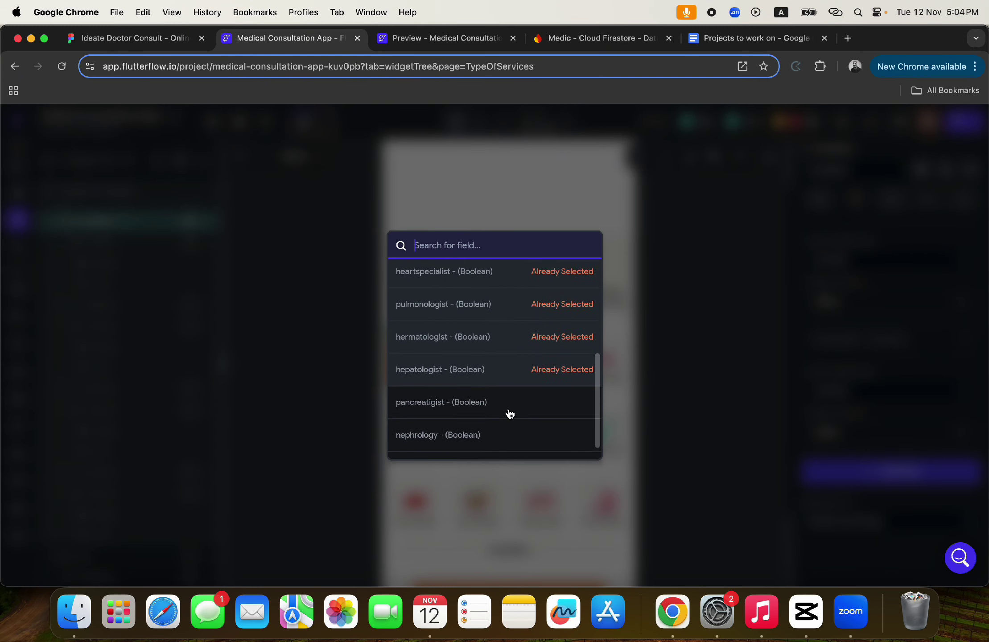
click(477, 398)
click(848, 521)
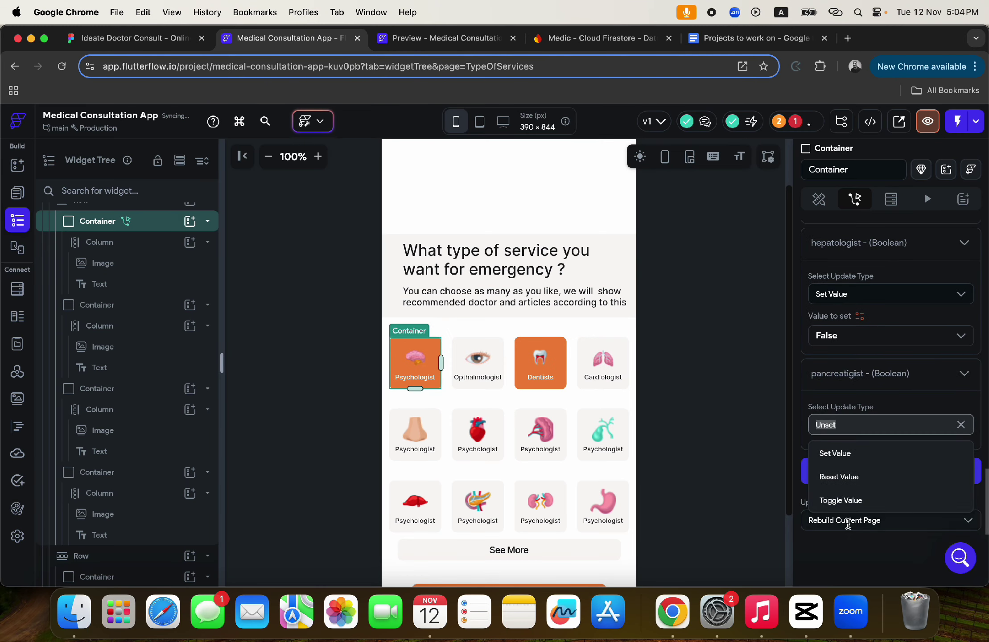
click(834, 453)
click(833, 507)
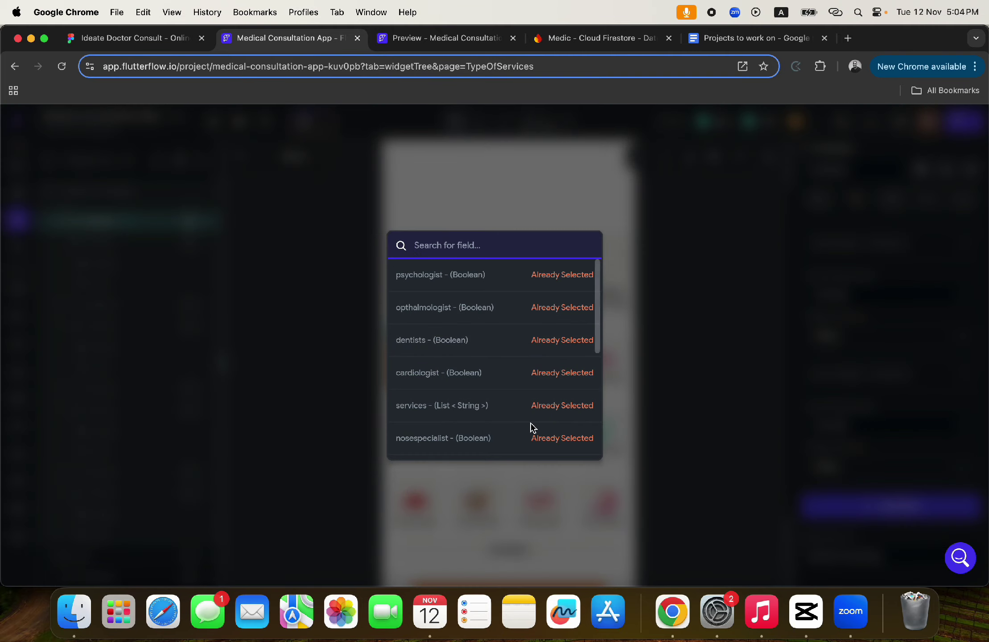
scroll(533, 427, down, 5)
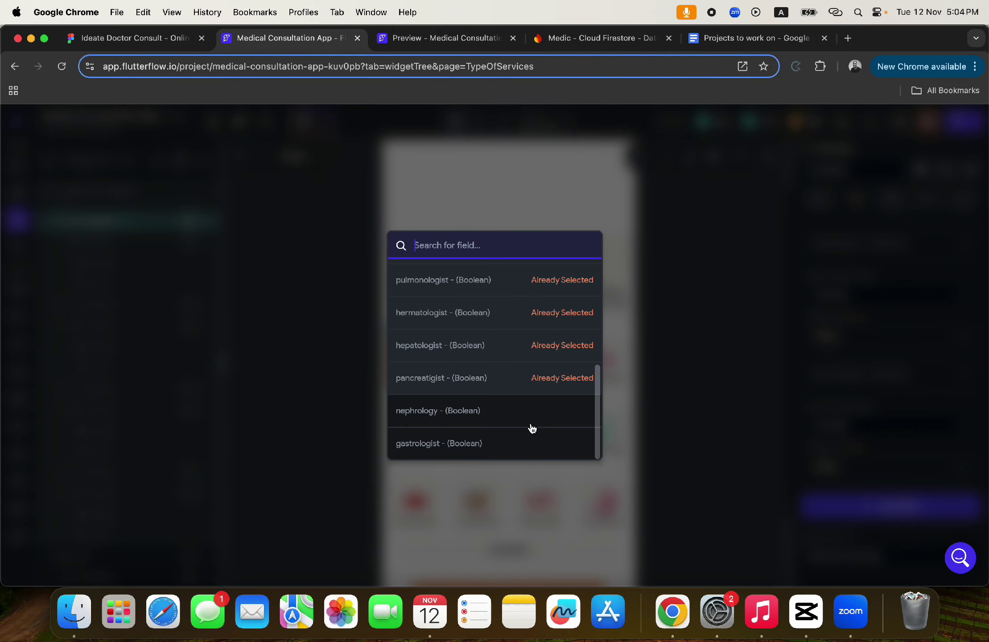
click(483, 411)
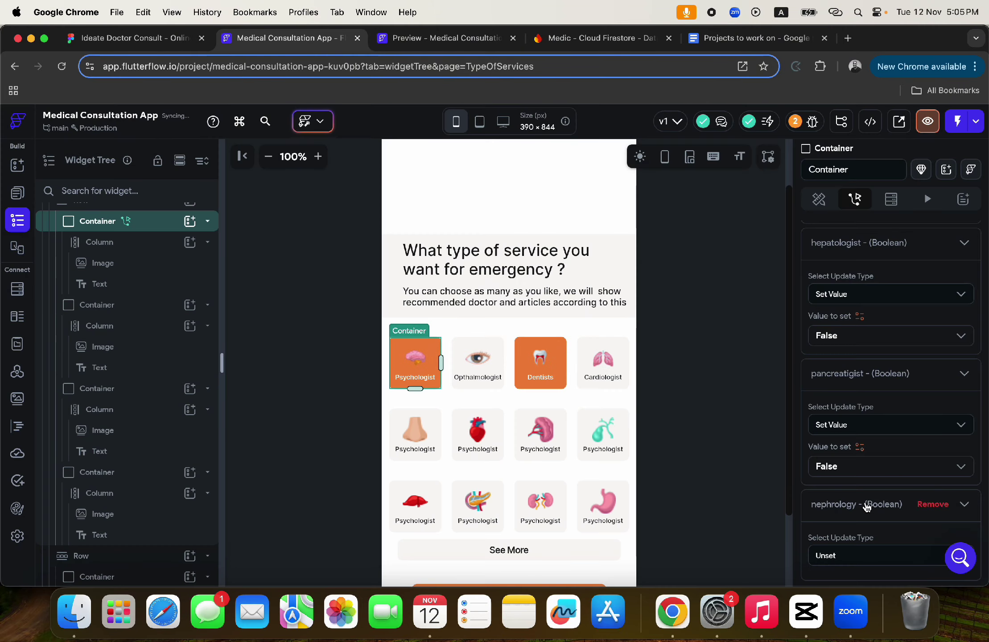
scroll(855, 469, down, 2)
click(845, 476)
click(835, 454)
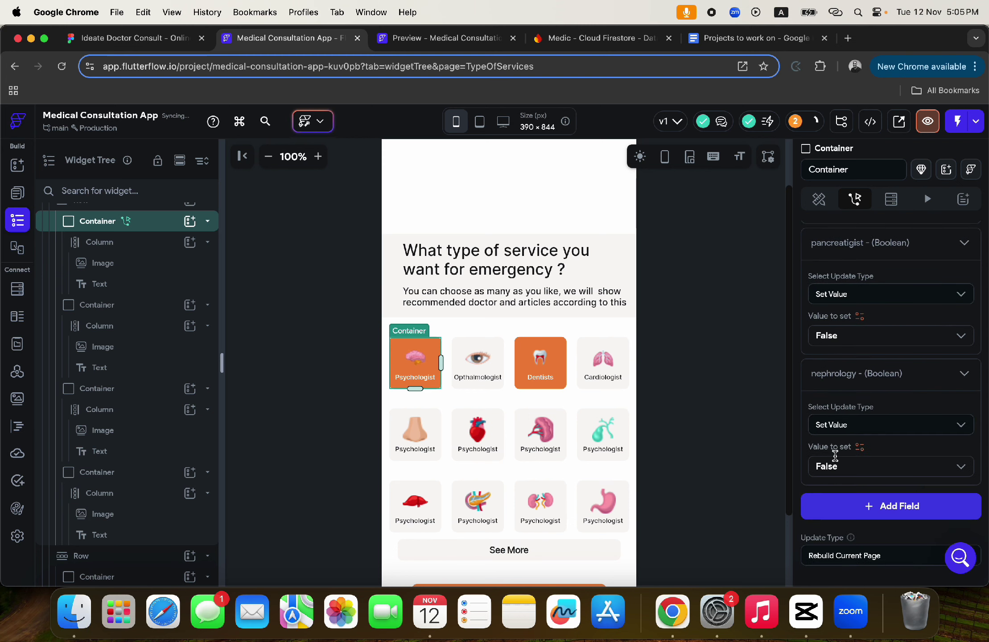
Add gastrologist to the update with a fixed False value.
click(824, 505)
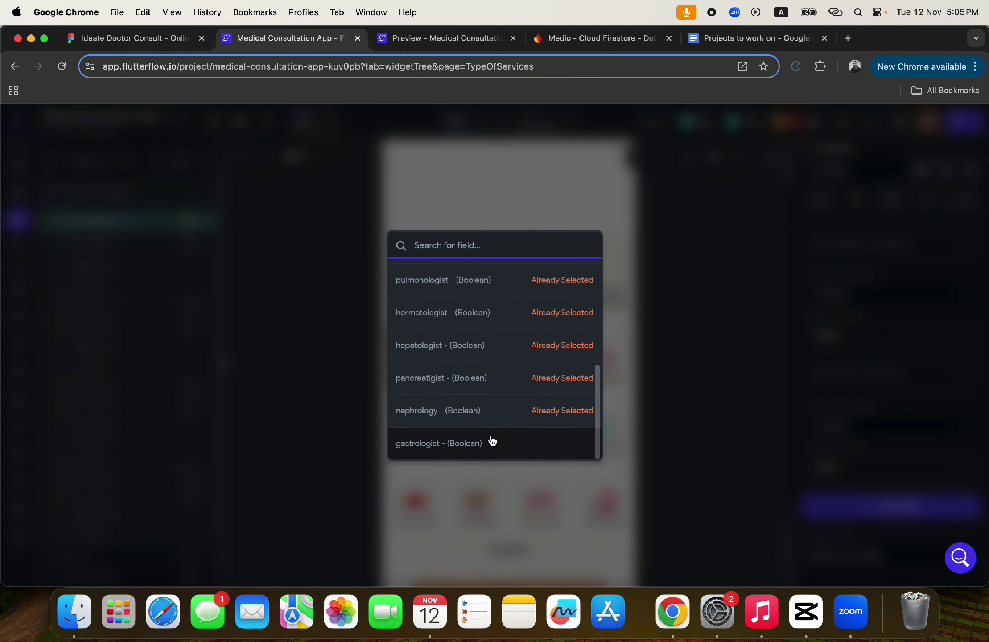
click(495, 441)
scroll(852, 541, down, 3)
click(839, 426)
click(835, 453)
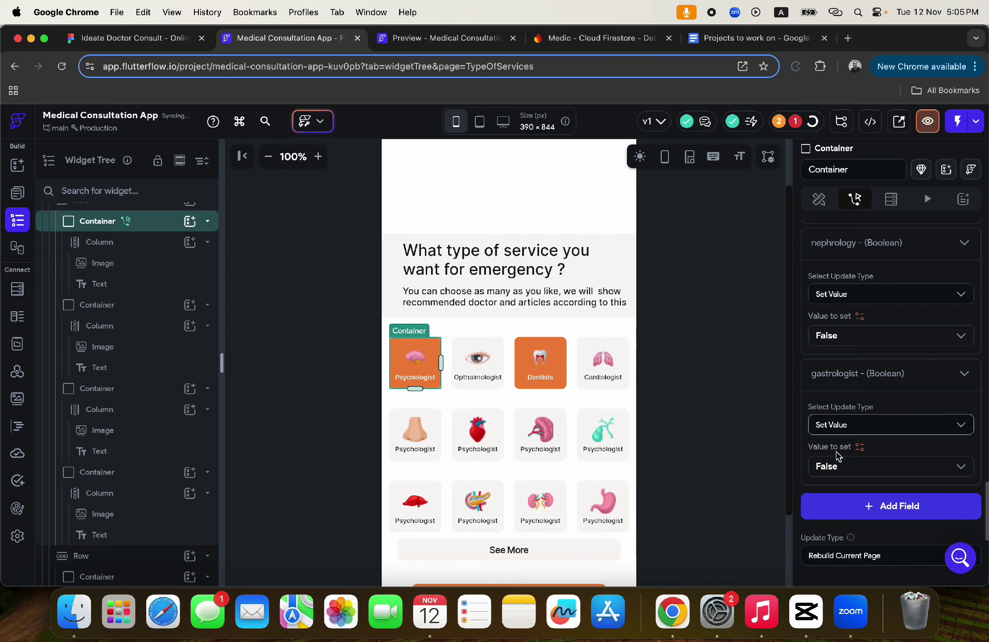
scroll(916, 348, up, 10)
scroll(916, 344, up, 5)
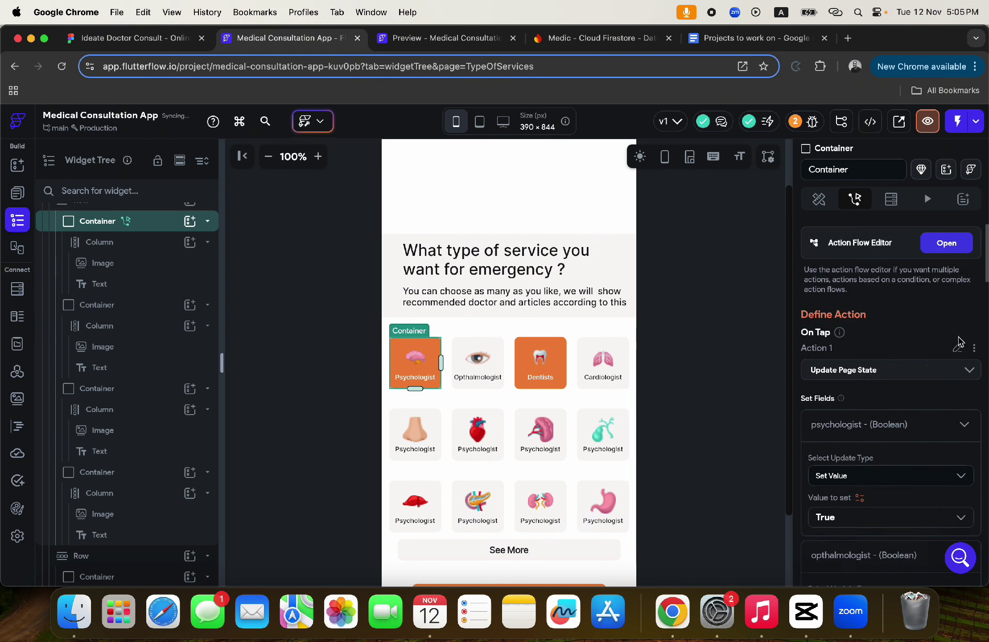
Copy the Psychologist tap action onto Opthalmologist, setting opthalmologist True and psychologist False.
click(974, 375)
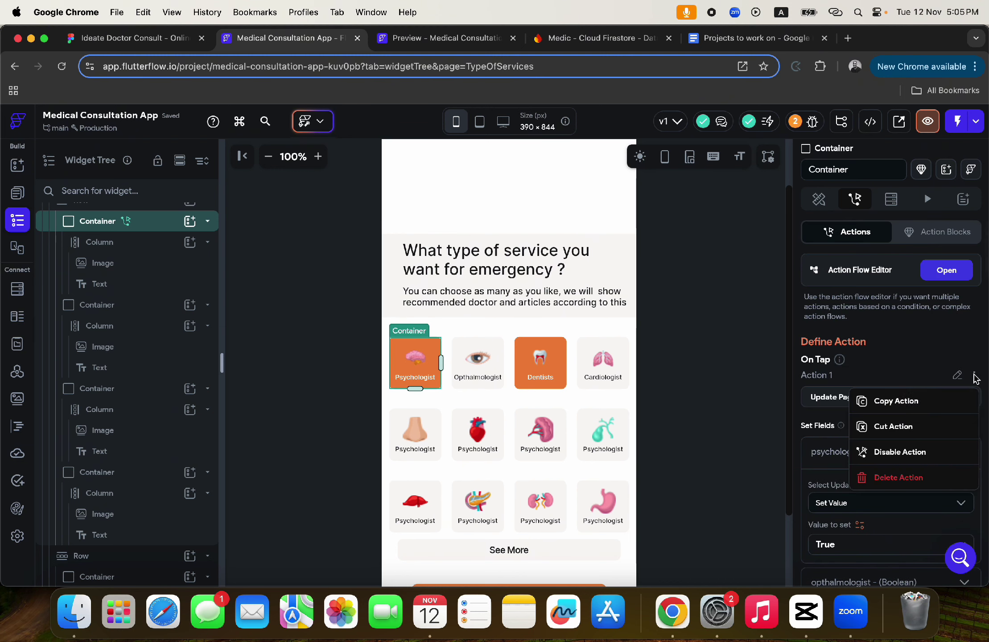
click(896, 402)
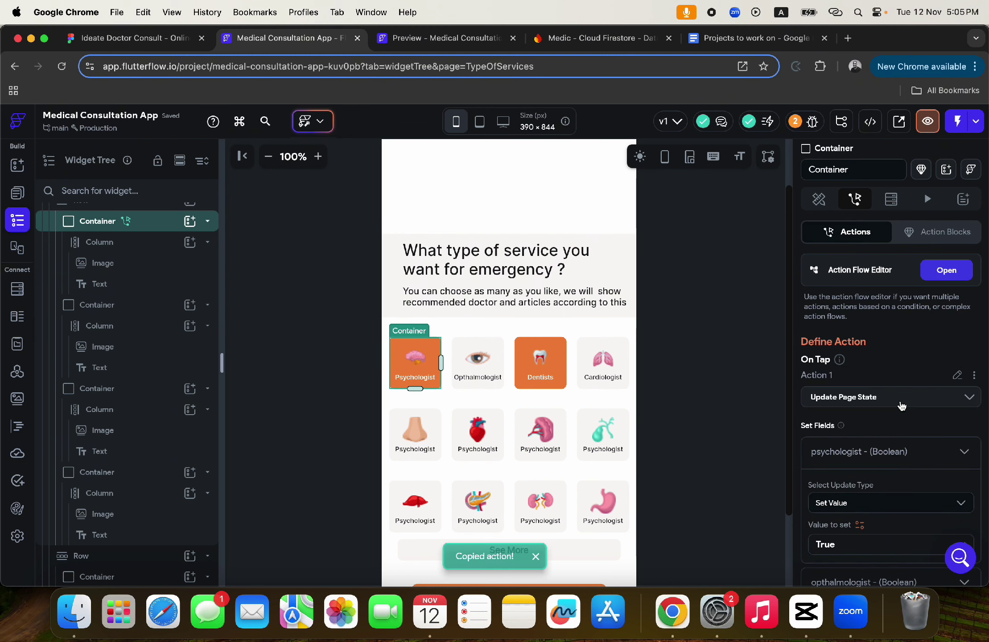
click(501, 346)
scroll(188, 308, up, 3)
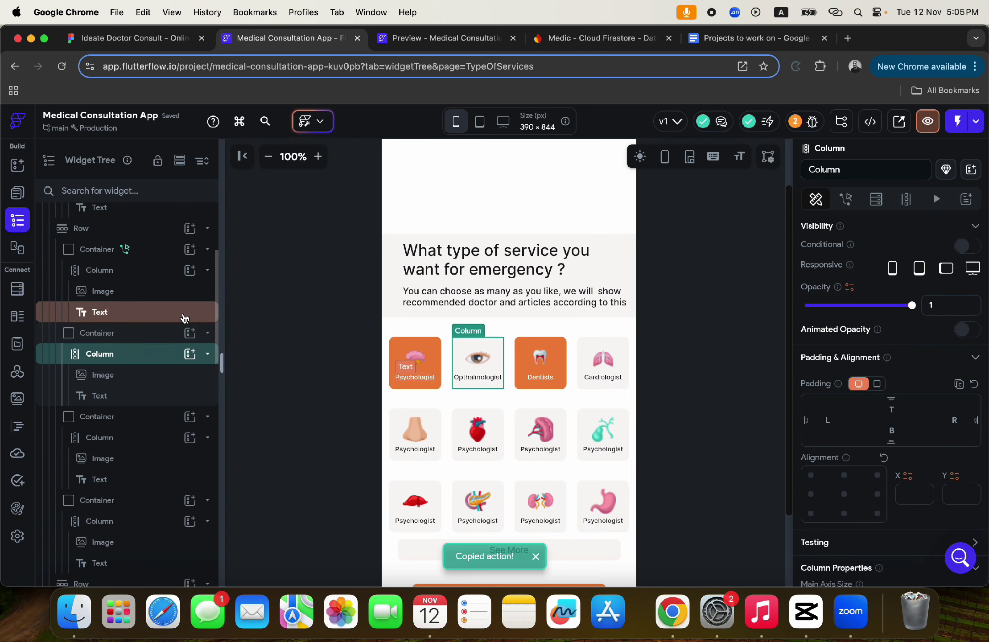
click(142, 339)
click(855, 199)
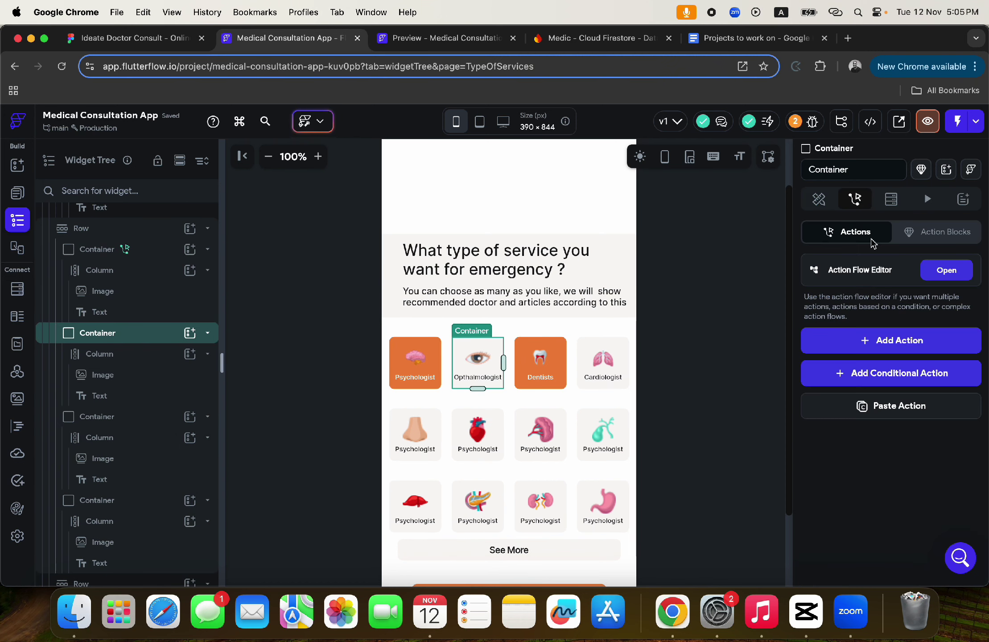
click(900, 406)
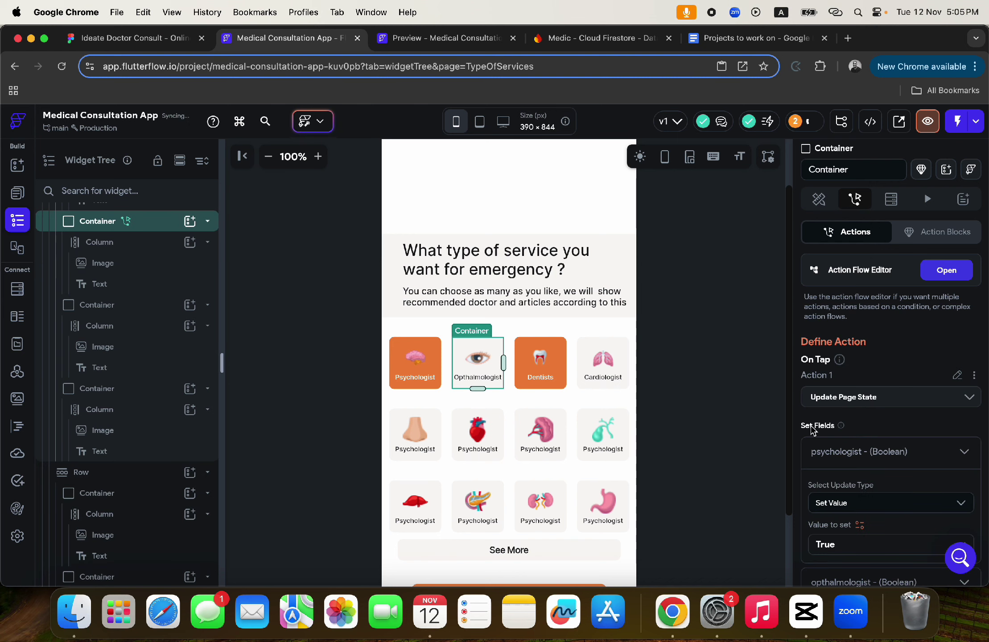
scroll(860, 528, down, 3)
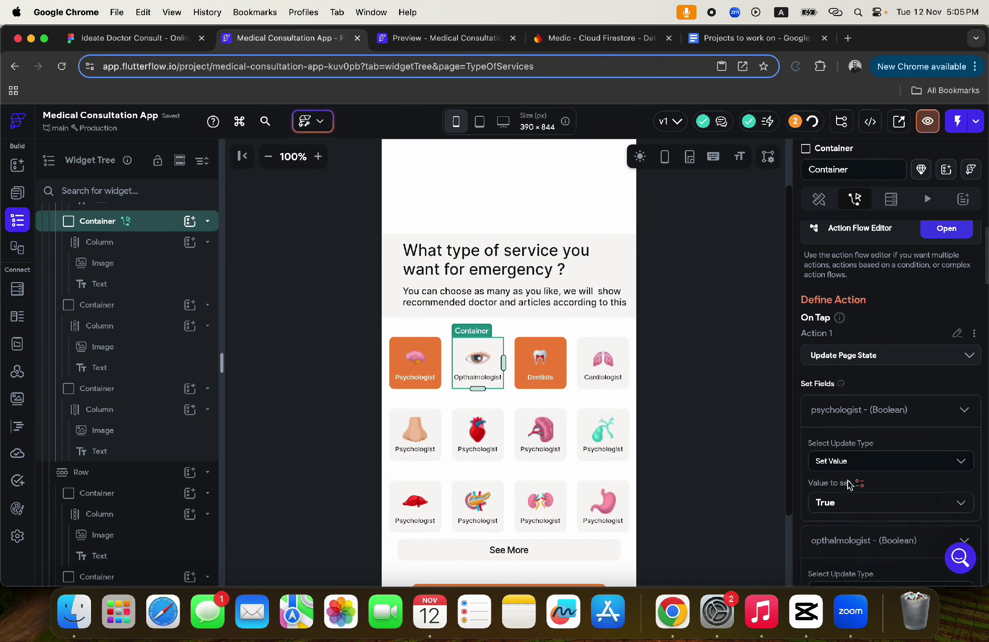
click(821, 468)
click(830, 477)
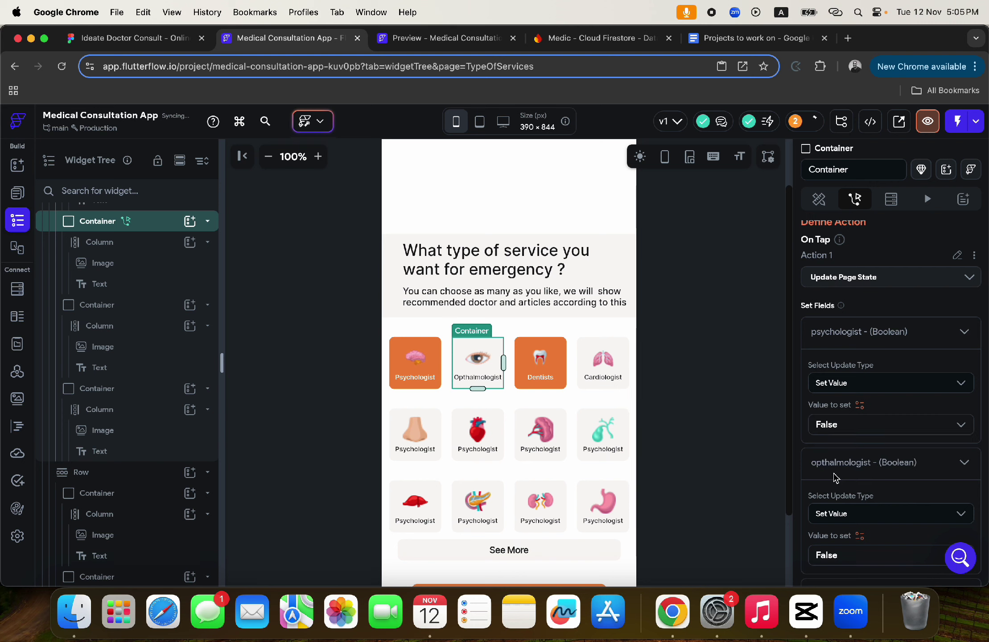
scroll(836, 472, down, 3)
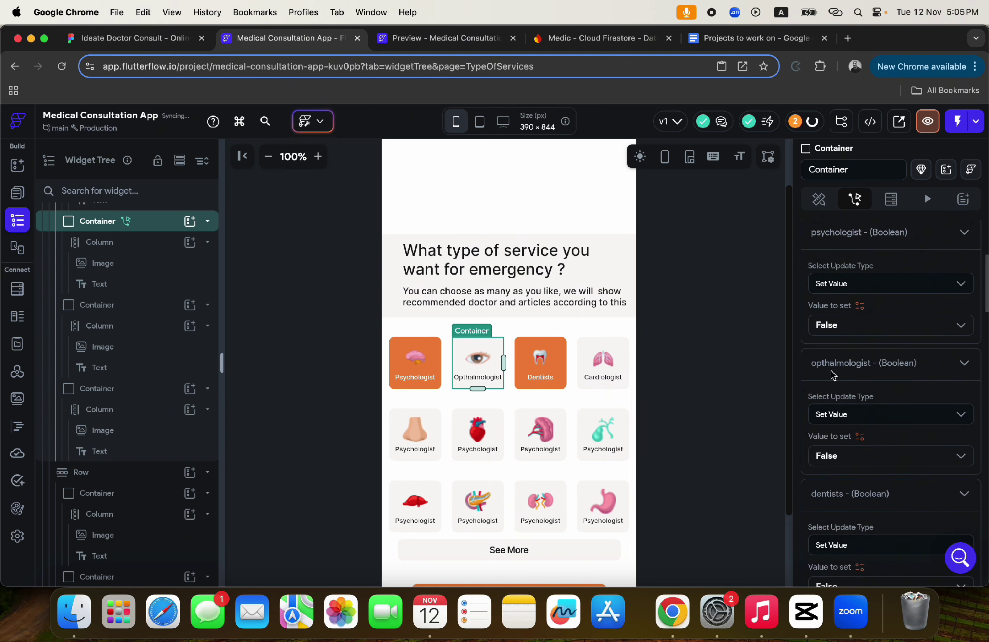
click(849, 456)
click(839, 452)
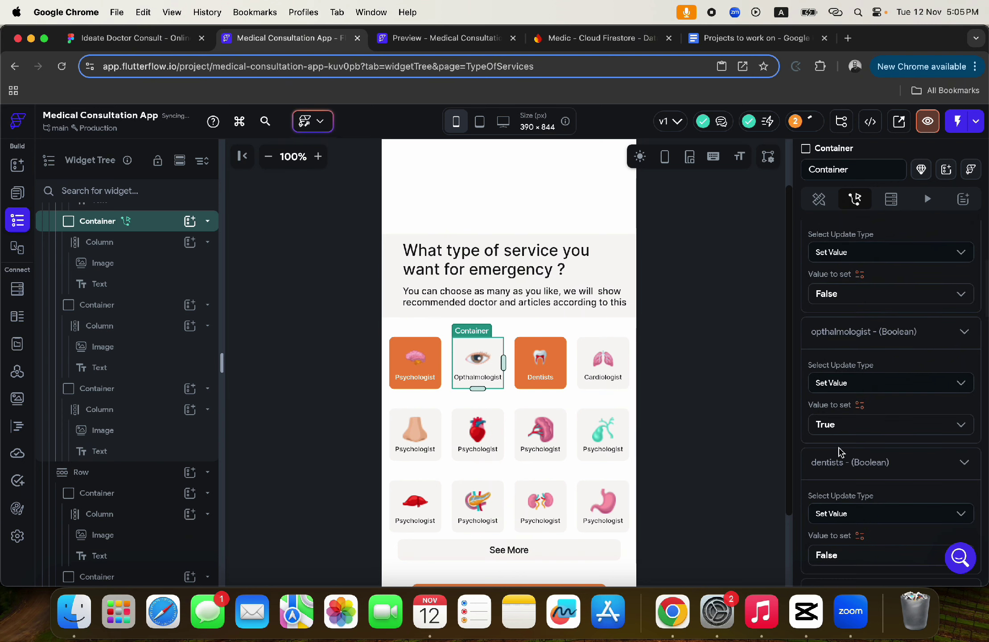
Paste the tap action onto the Dentists container, setting dentists True and psychologist False.
click(521, 376)
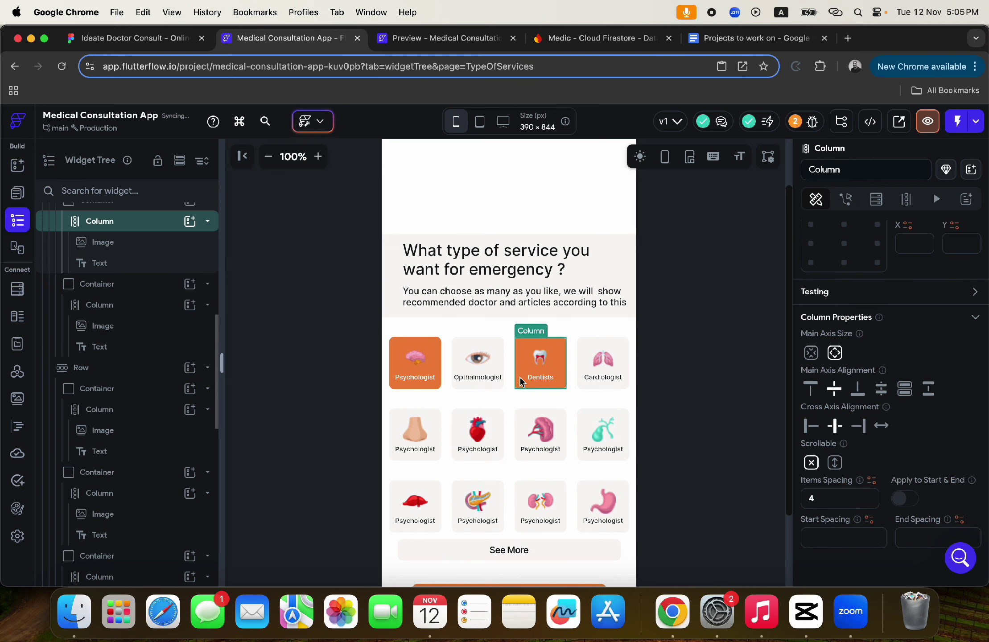
scroll(149, 324, up, 2)
click(137, 302)
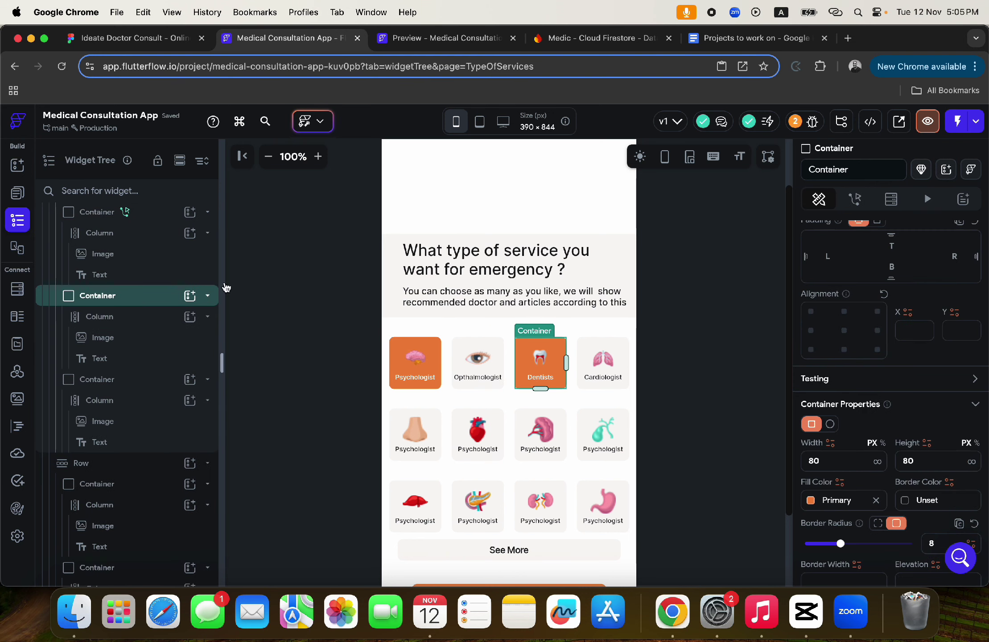
click(855, 199)
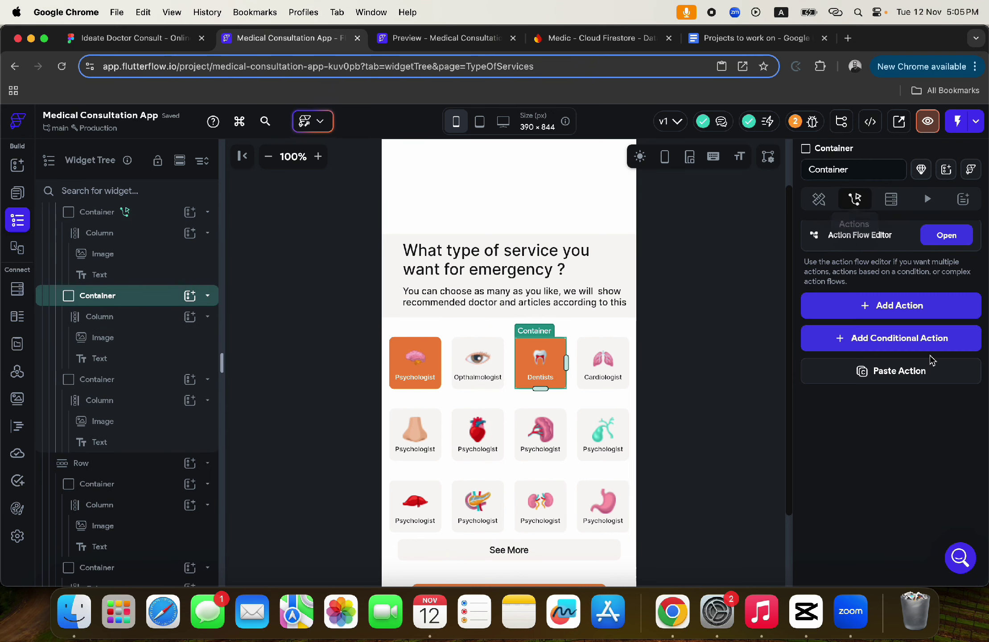
click(910, 371)
click(851, 507)
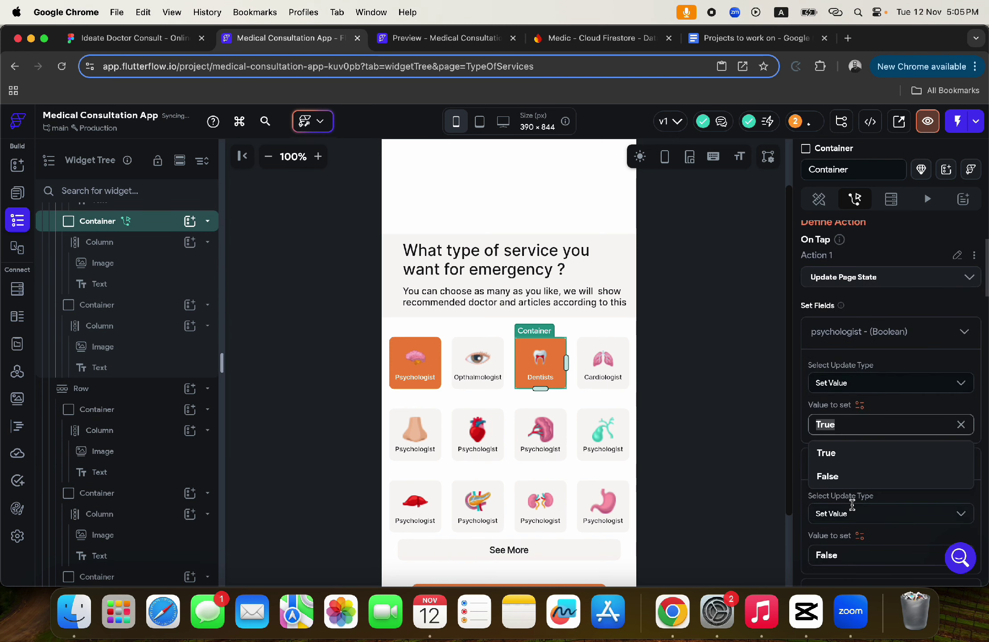
click(839, 481)
scroll(840, 484, down, 5)
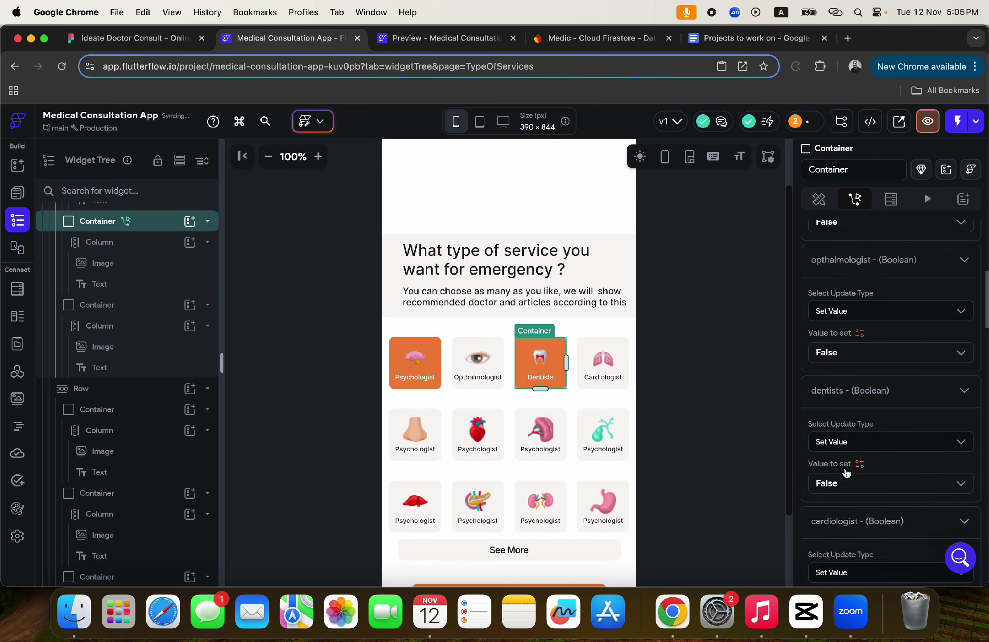
click(837, 469)
click(833, 453)
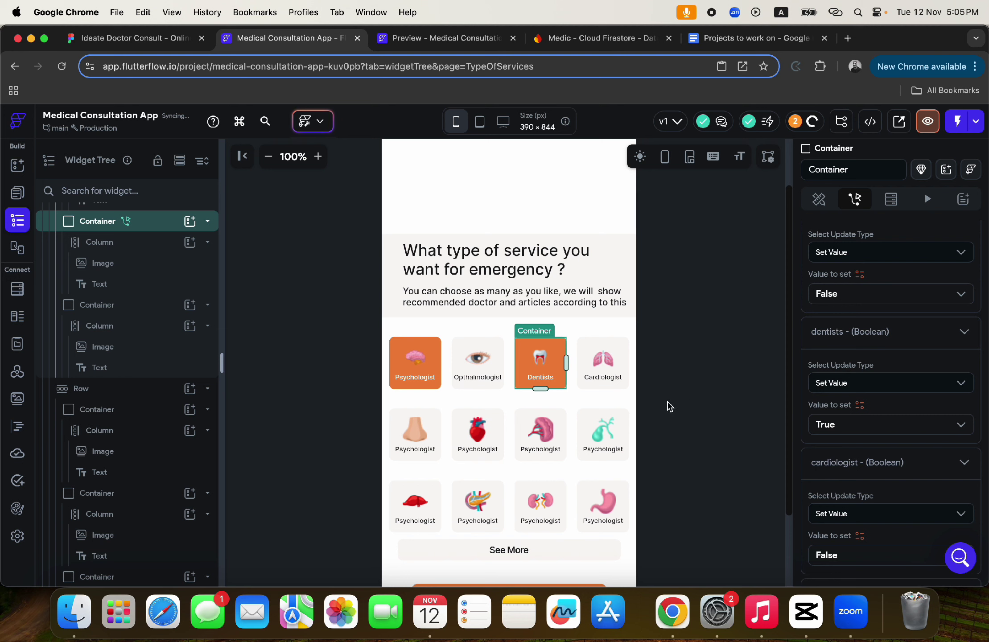
click(598, 383)
scroll(160, 299, up, 2)
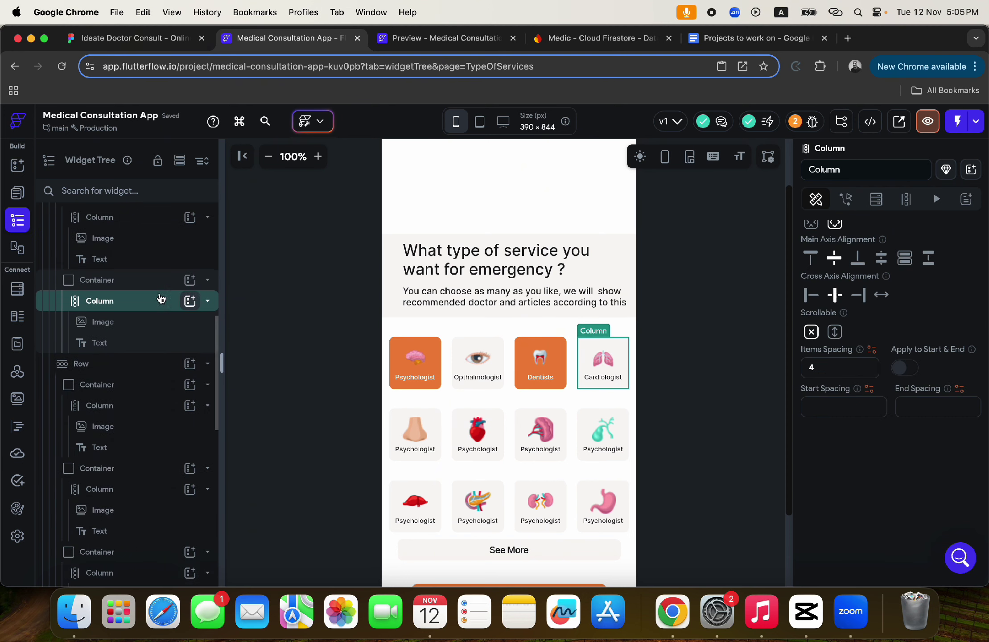
Paste the page-state action on the Cardiologist container, with cardiologist True and psychologist False.
click(147, 281)
click(856, 198)
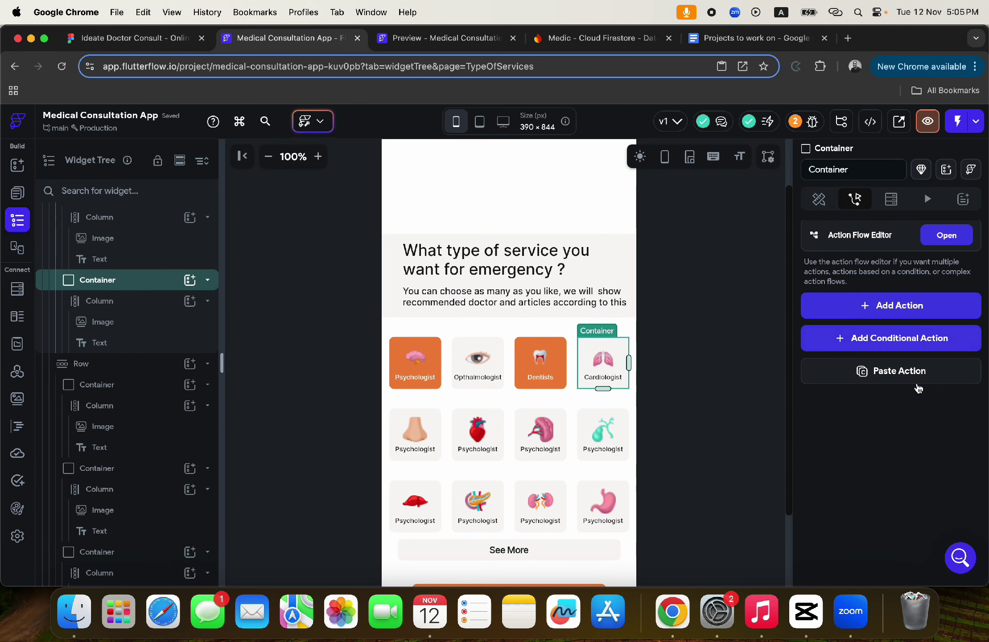
click(896, 370)
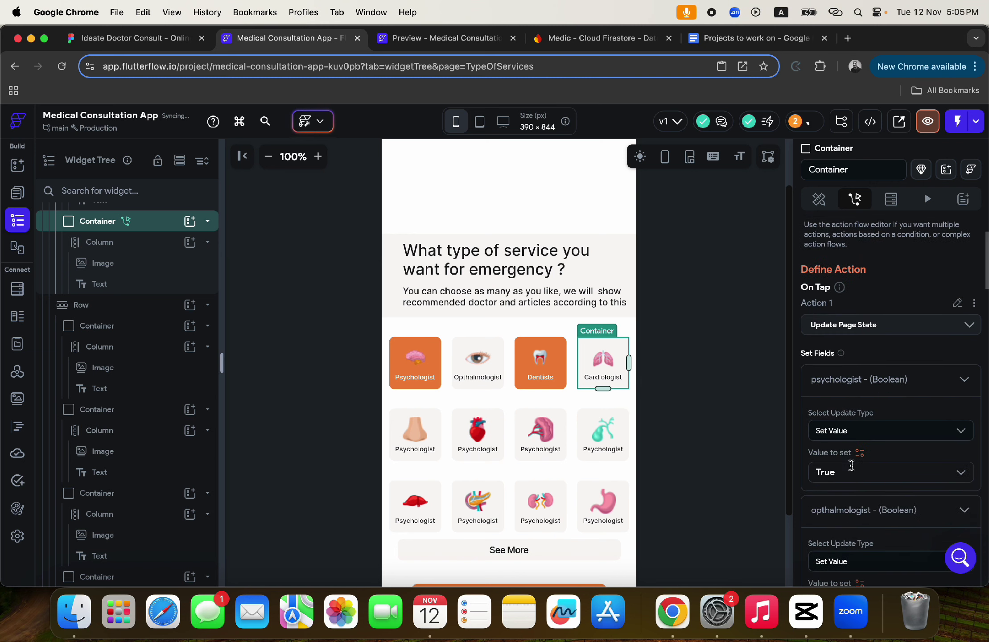
click(850, 488)
click(832, 475)
scroll(836, 479, down, 9)
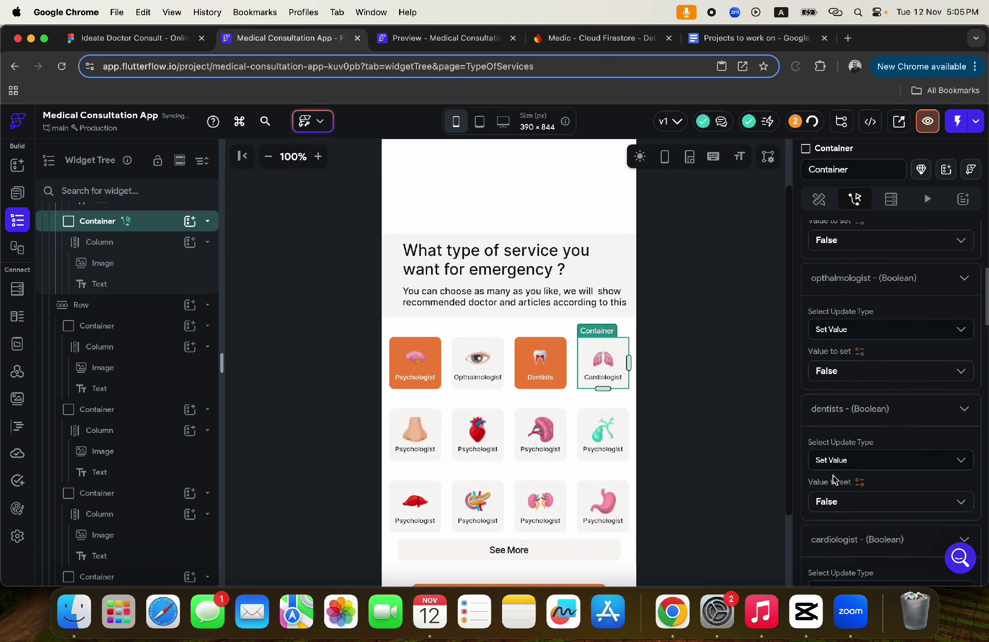
click(838, 431)
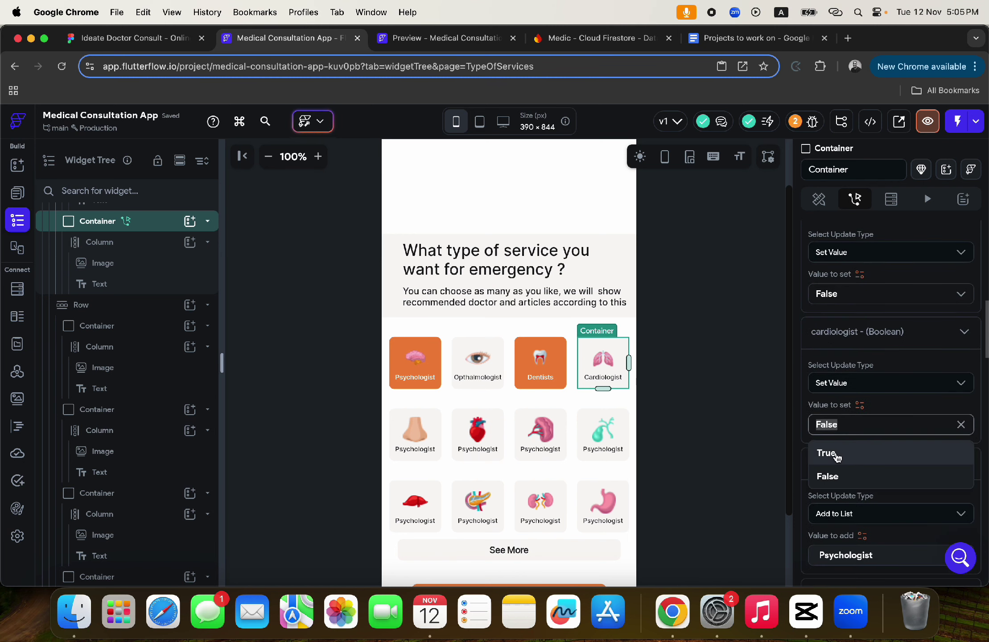
click(825, 453)
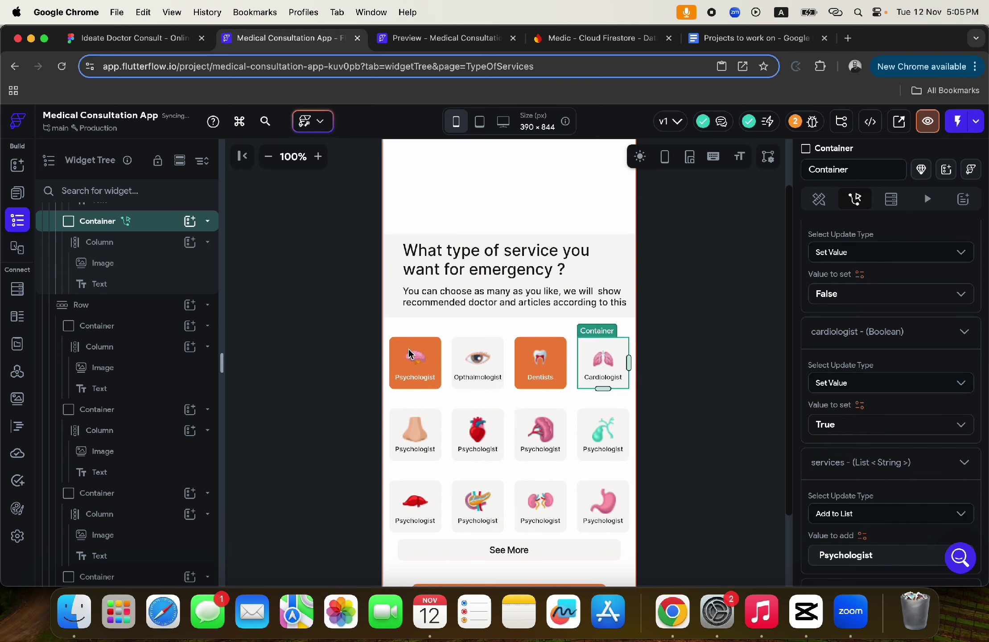
click(819, 201)
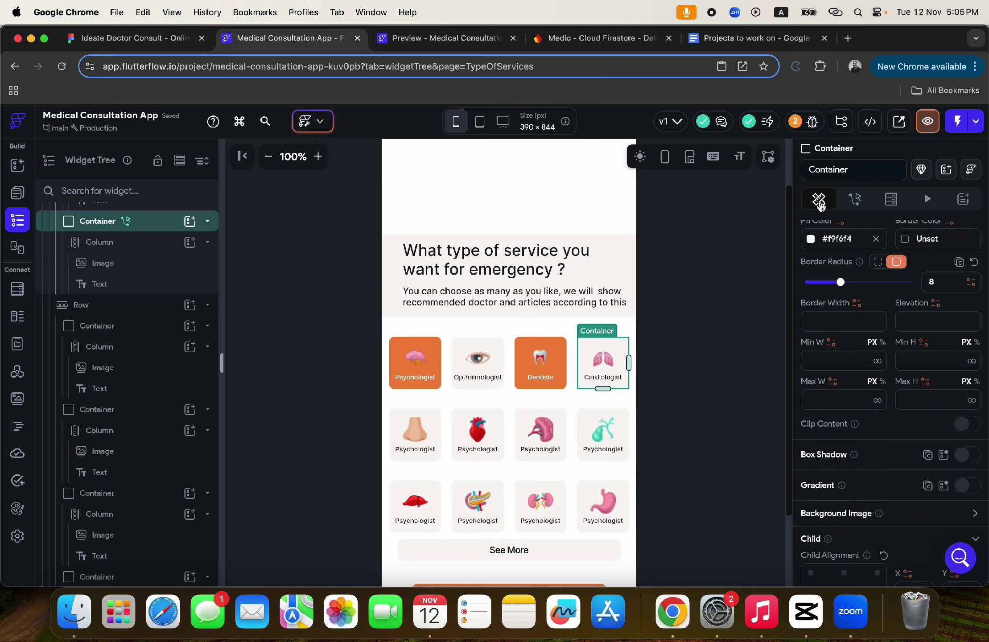
click(433, 342)
scroll(161, 281, up, 2)
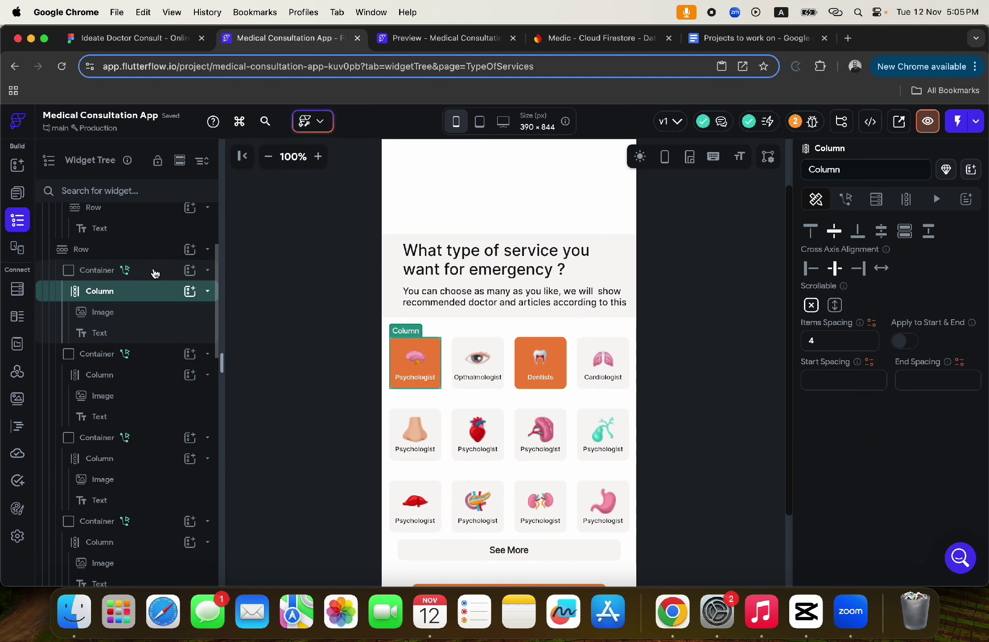
Make the Psychologist container's fill colour a conditional value.
click(154, 270)
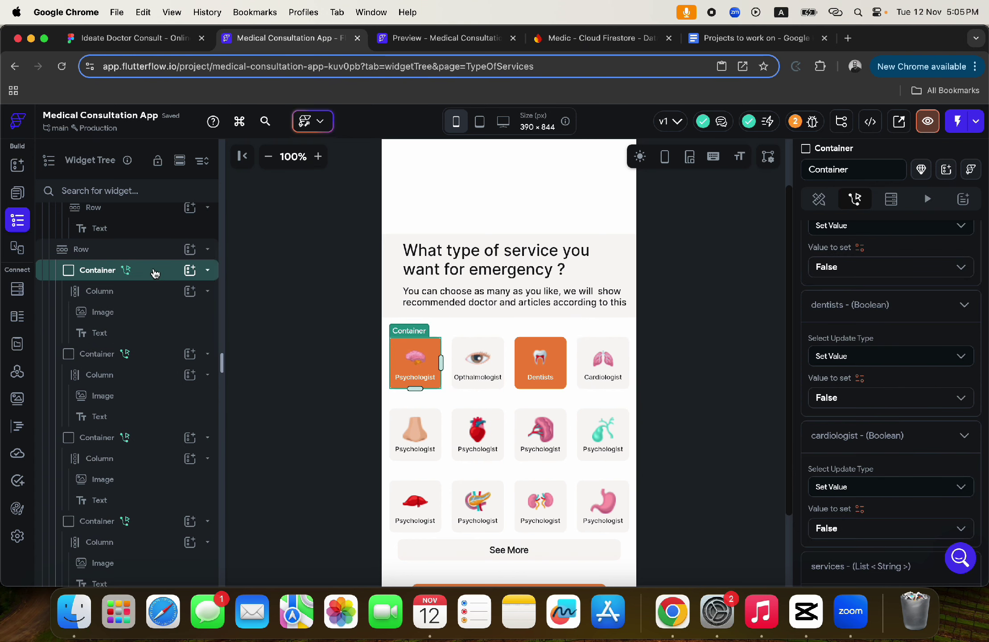
click(821, 201)
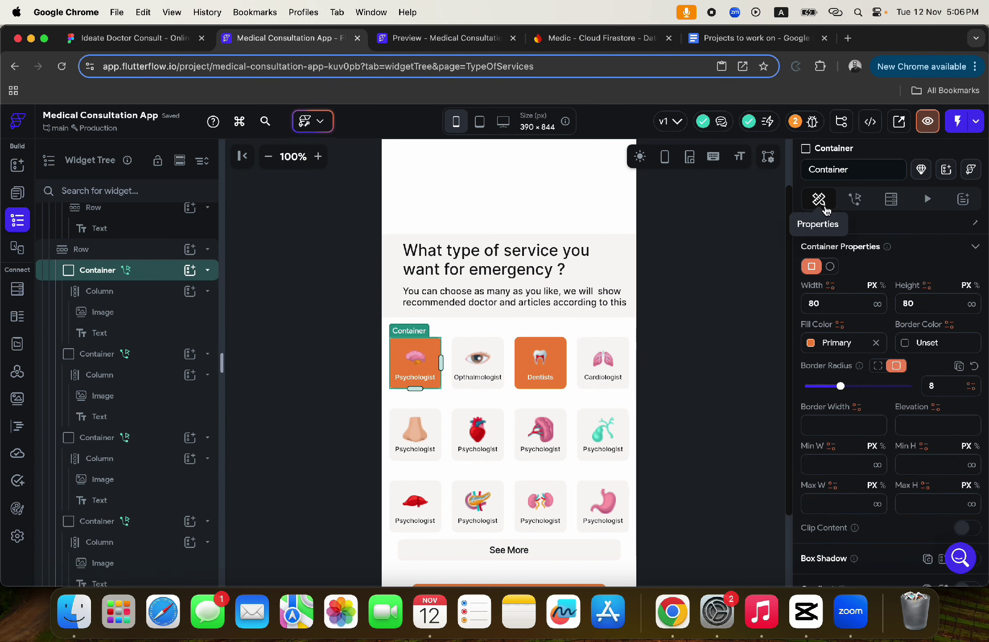
click(841, 325)
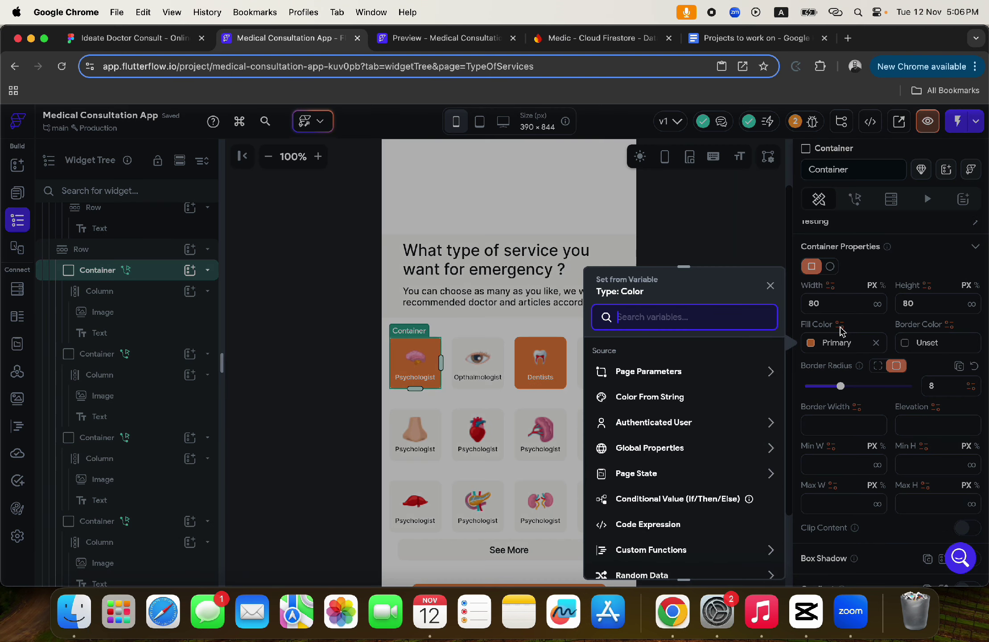
click(658, 499)
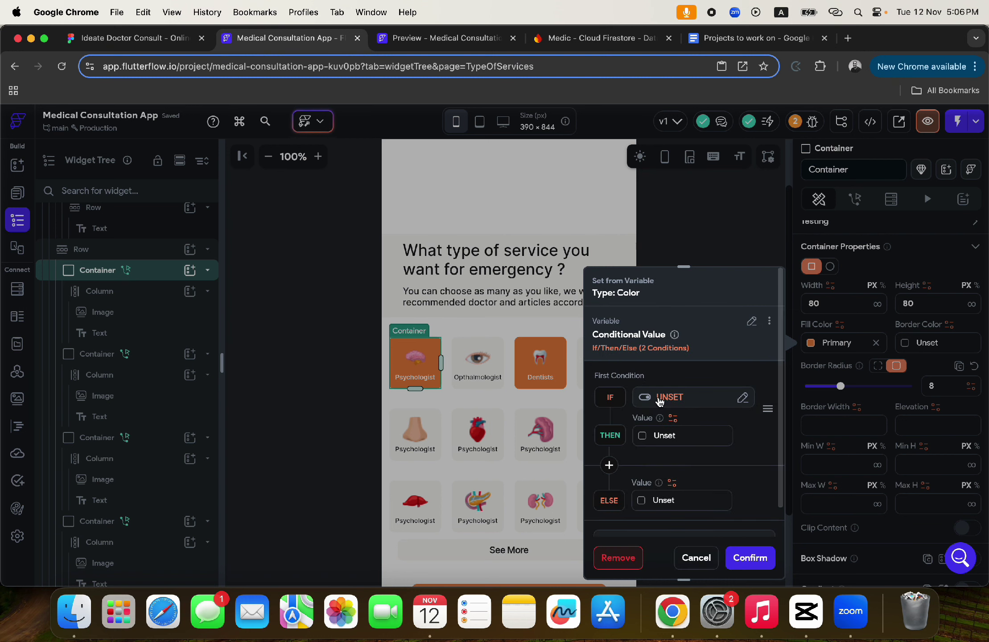
Set the IF condition to page-state psychologist == true.
click(668, 398)
click(474, 375)
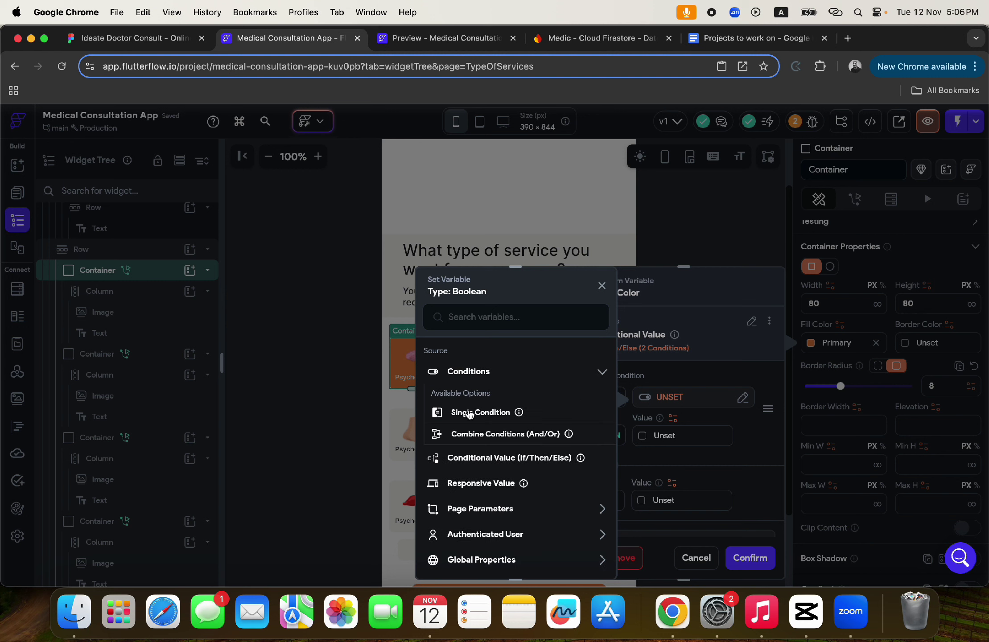
click(469, 414)
click(476, 393)
click(475, 413)
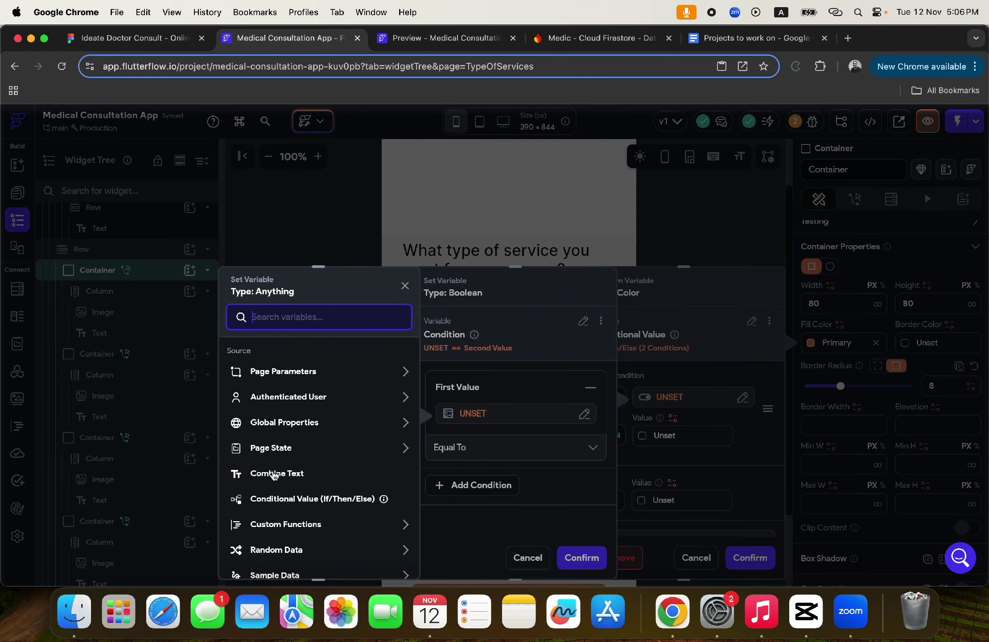
click(272, 448)
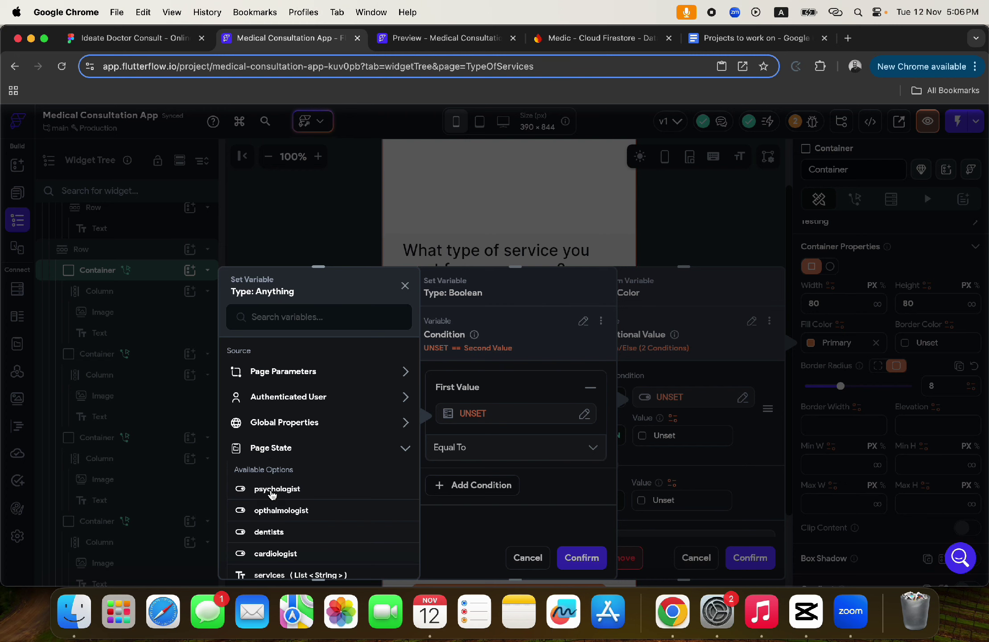
click(272, 493)
click(470, 477)
click(473, 512)
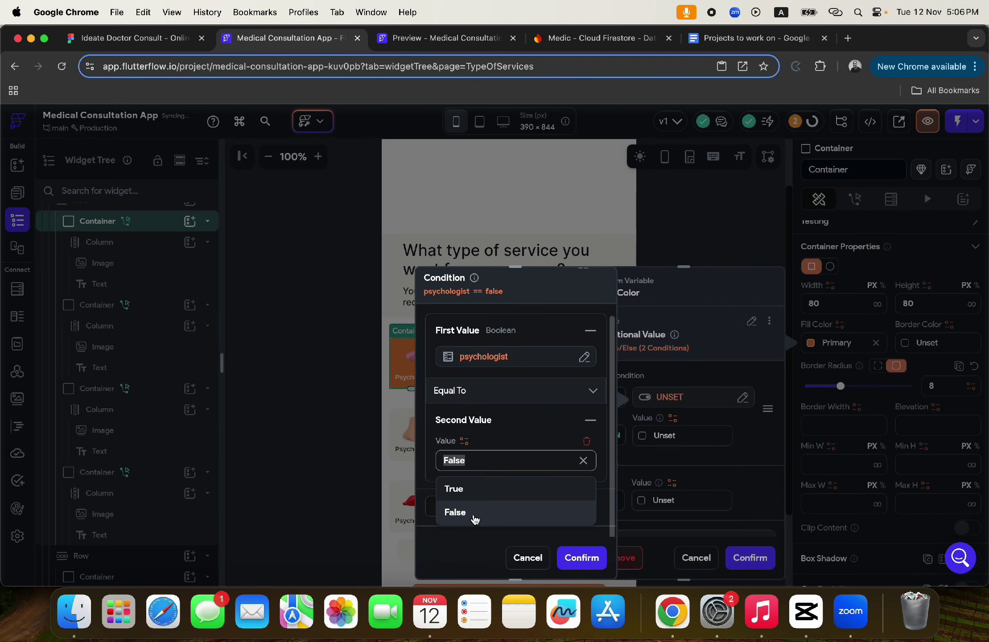
click(459, 490)
click(582, 558)
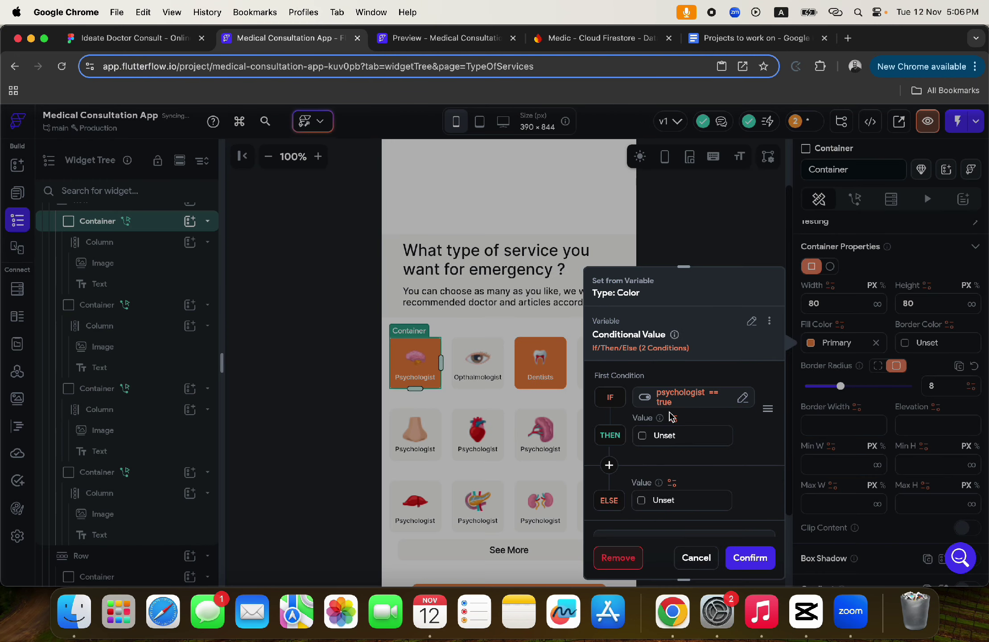
Use theme colour Primary as the THEN fill and confirm the conditional value.
click(643, 437)
click(462, 404)
click(763, 436)
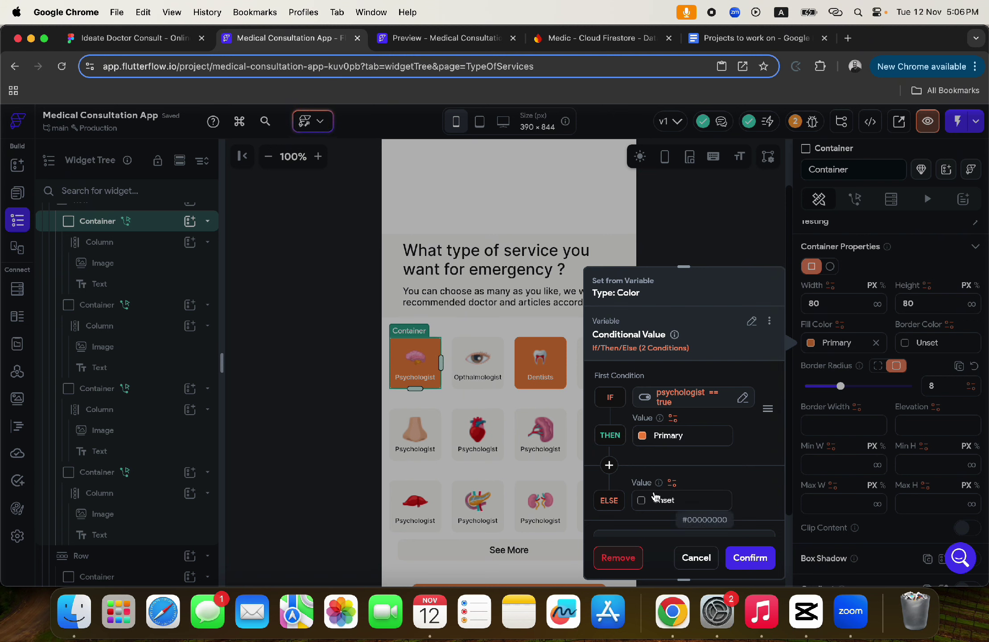
click(761, 565)
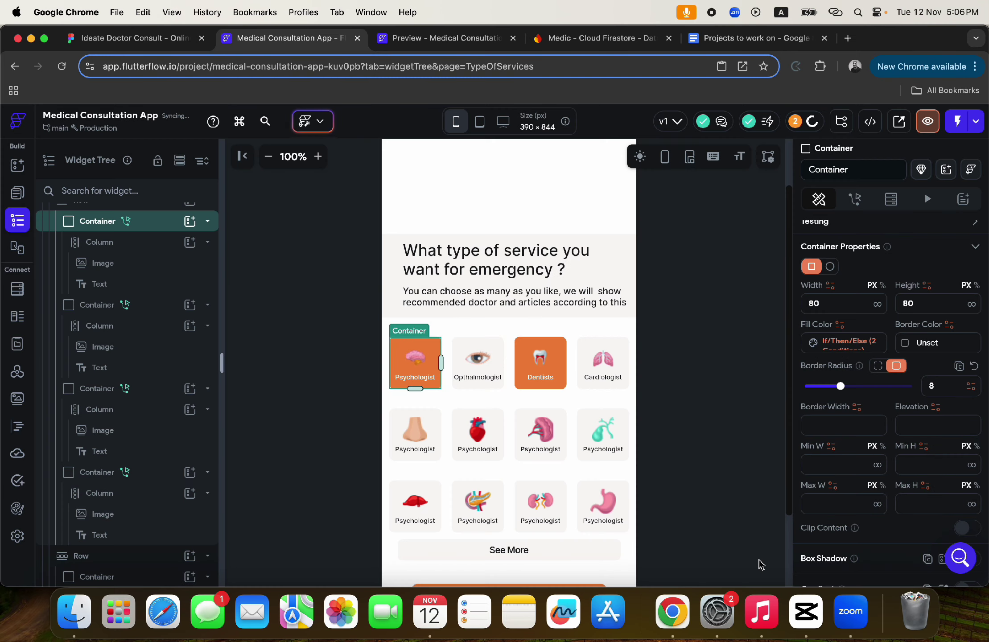
Copy the Opthalmologist container's #f9f6f4 fill hex from its colour settings.
click(496, 342)
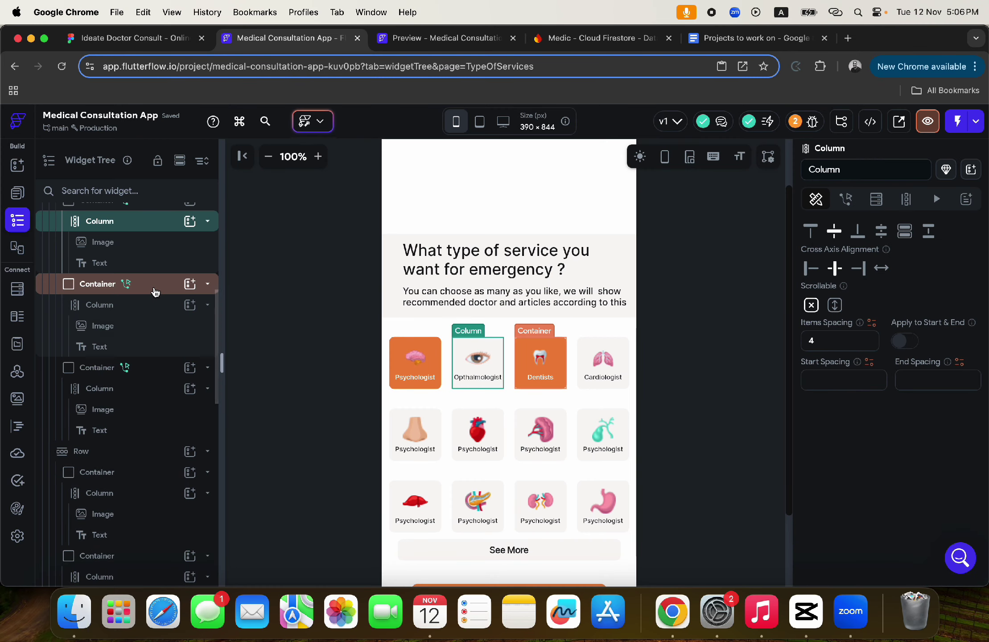
scroll(154, 290, up, 1)
click(159, 262)
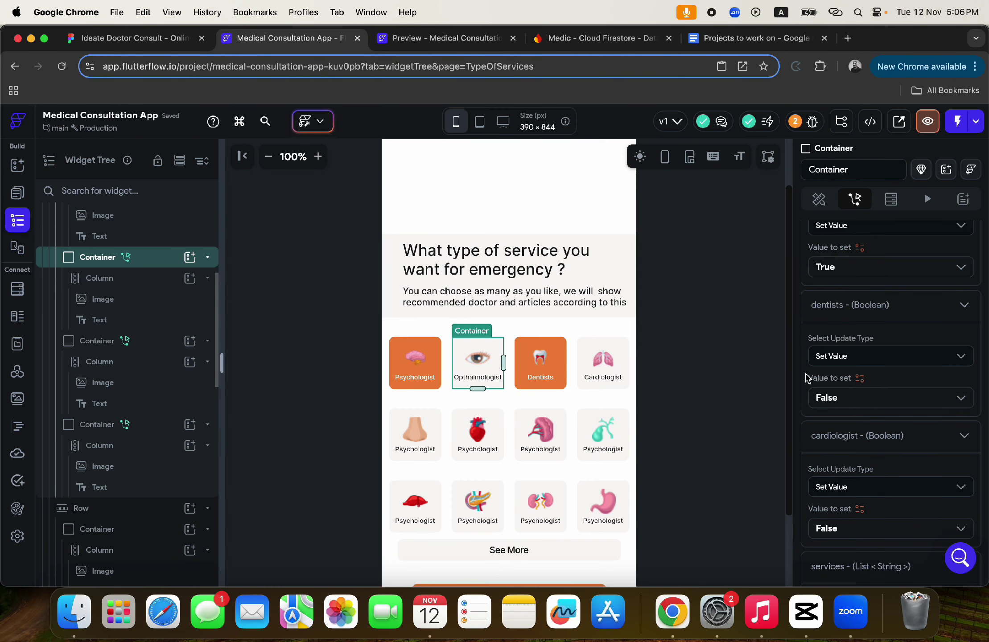
scroll(872, 444, up, 2)
click(823, 206)
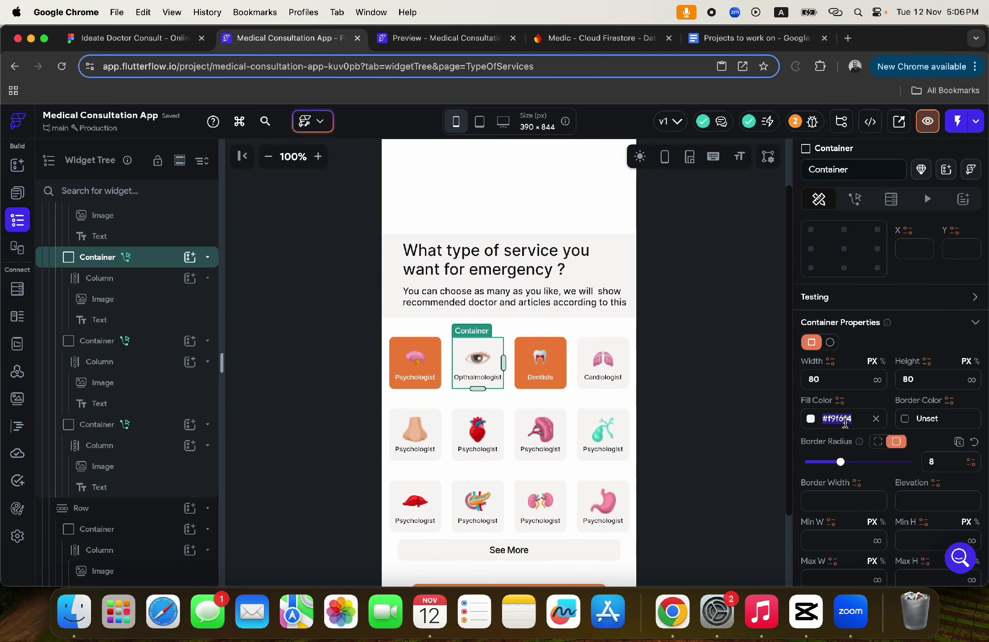
Paste #f9f6f4 as the Psychologist container's ELSE fill colour and confirm.
click(401, 349)
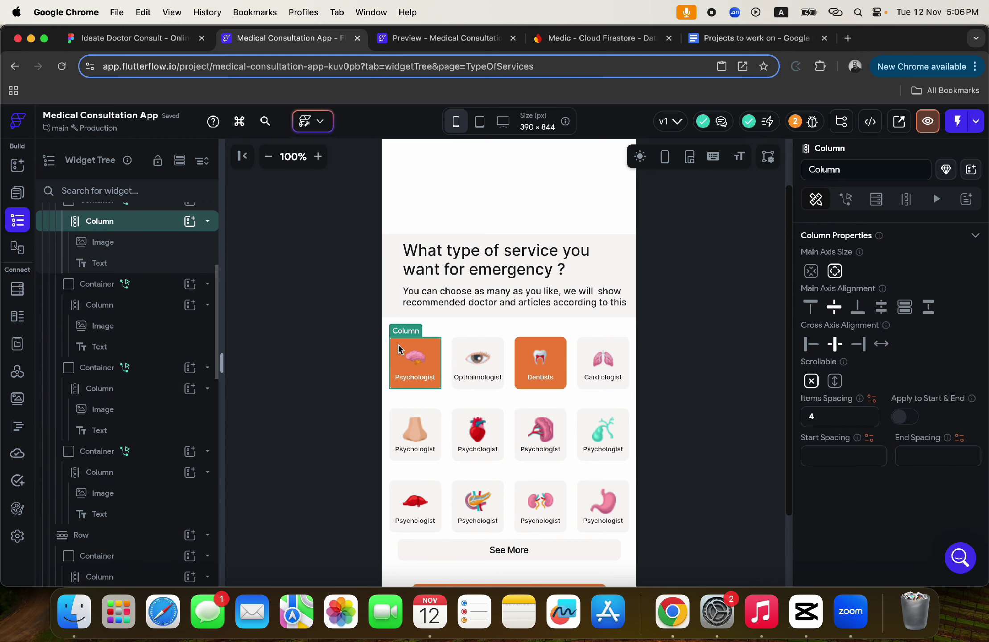
click(157, 261)
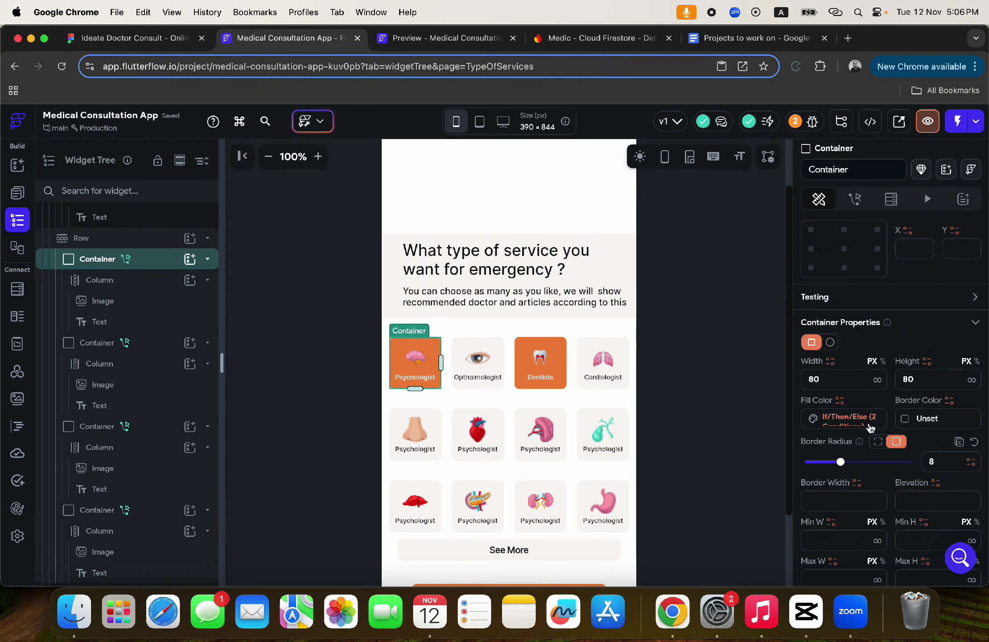
click(852, 419)
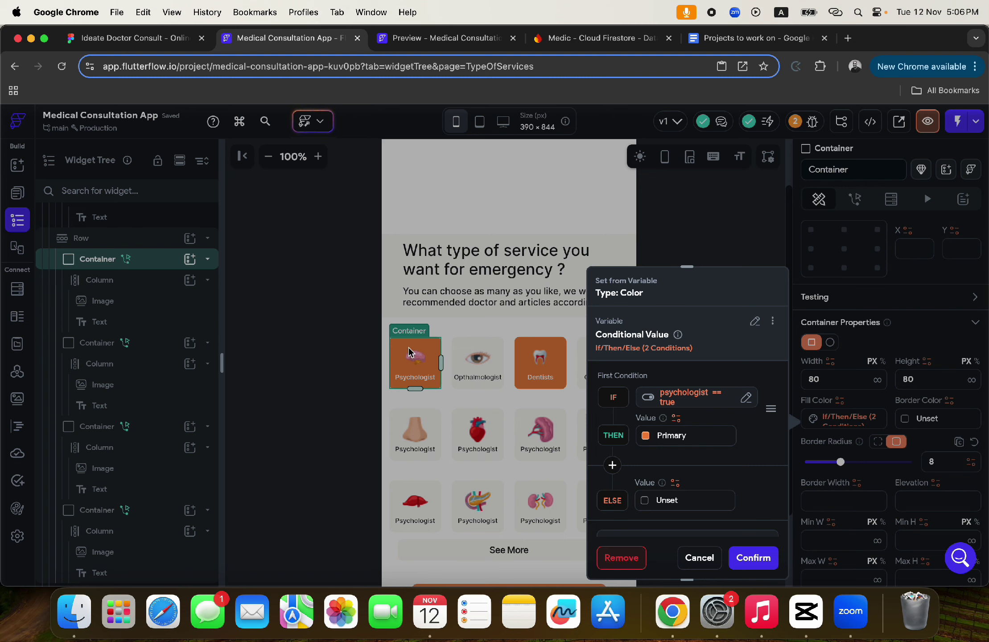
text(#f9f6f4)
click(762, 559)
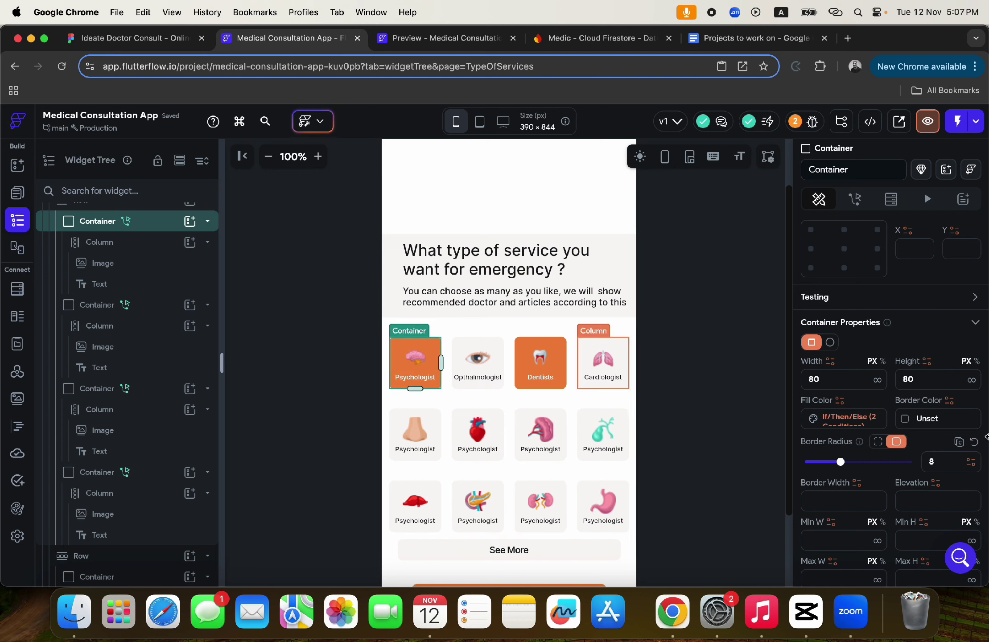
Copy the Psychologist tile's conditional fill colour variable for reuse.
click(857, 418)
click(770, 324)
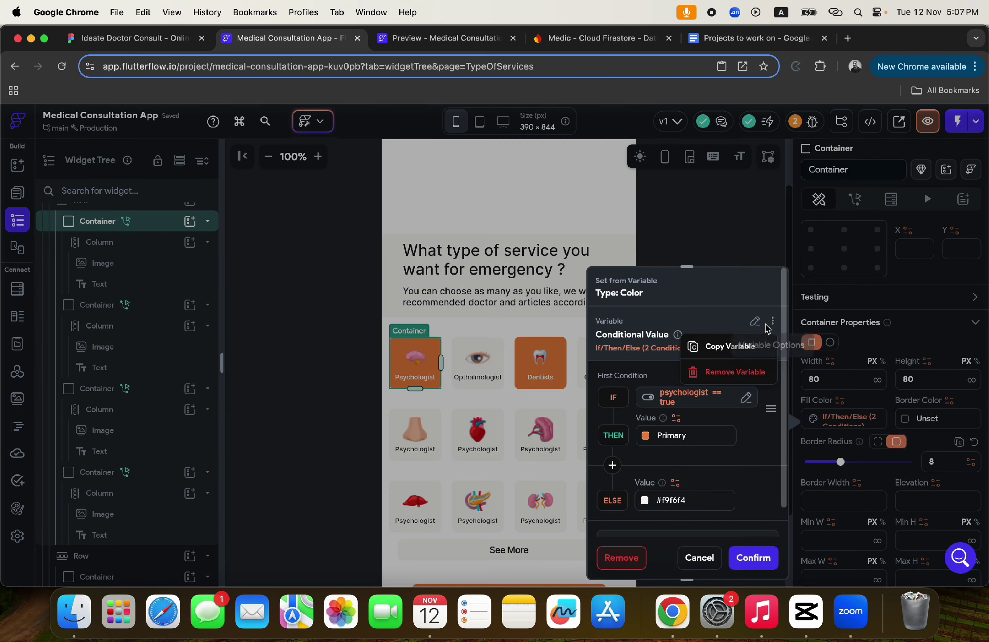
click(764, 347)
scroll(972, 330, up, 5)
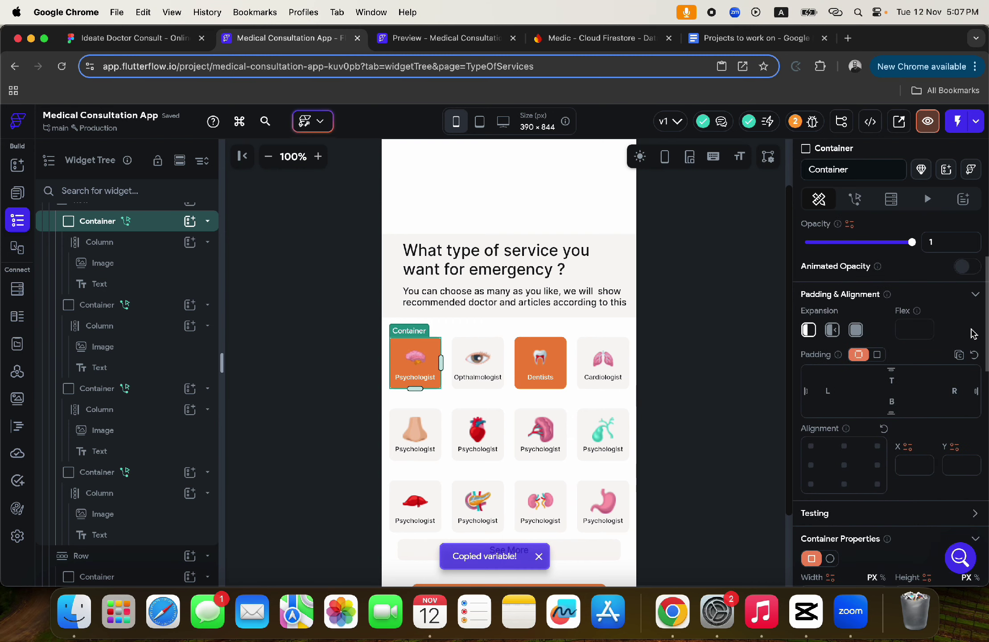
scroll(974, 334, down, 5)
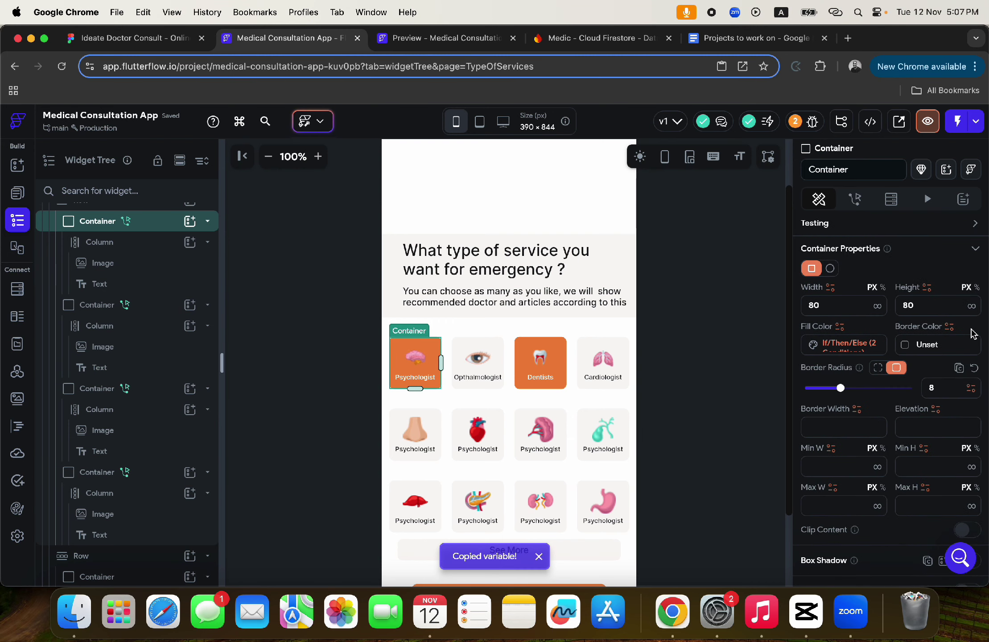
click(414, 377)
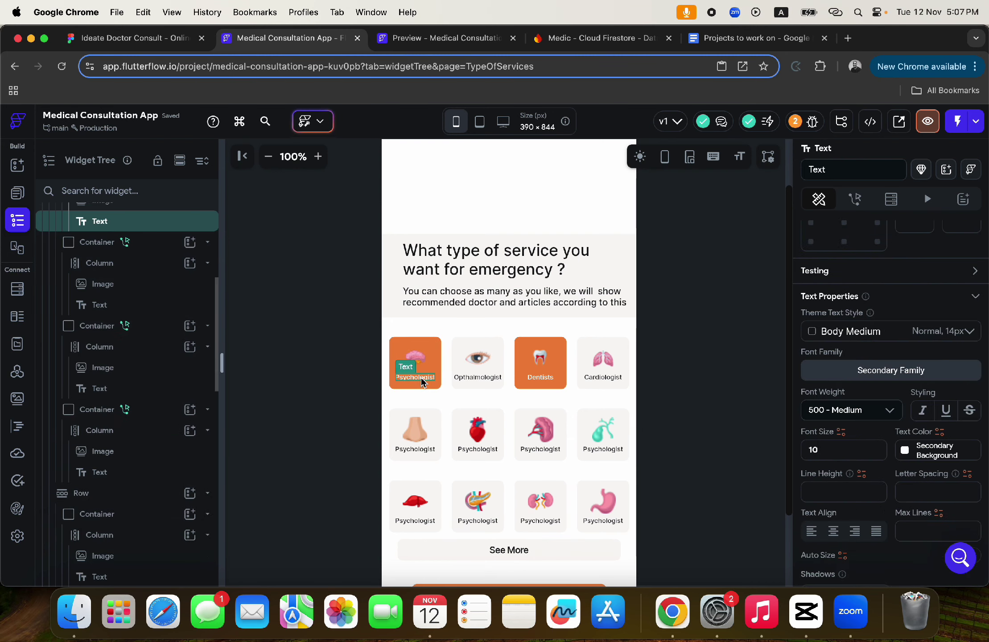
Paste the conditional into the Psychologist label's text colour: Secondary Background if true, else Primary Text.
click(941, 435)
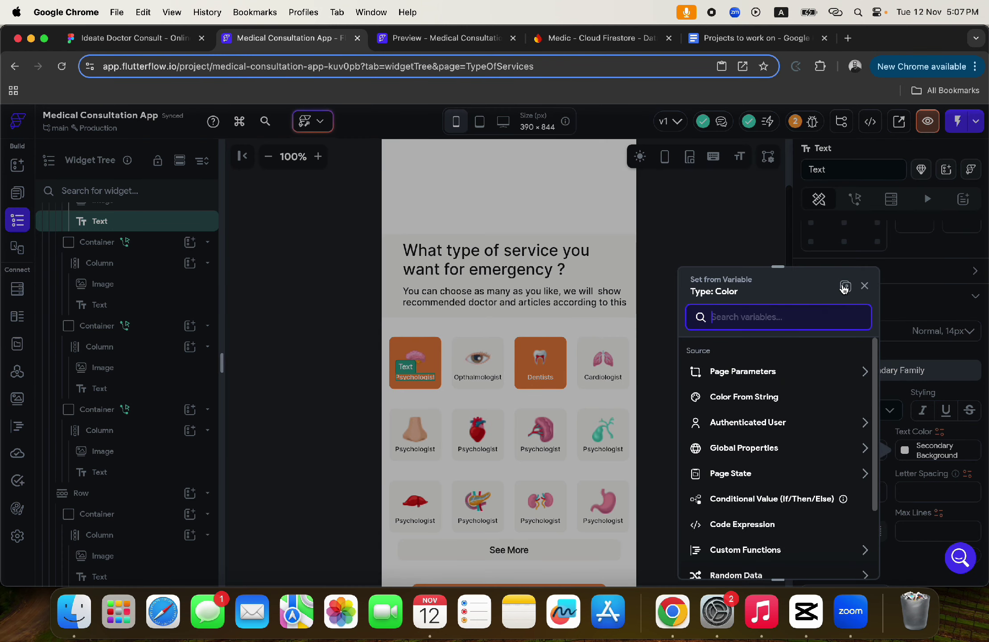
click(844, 287)
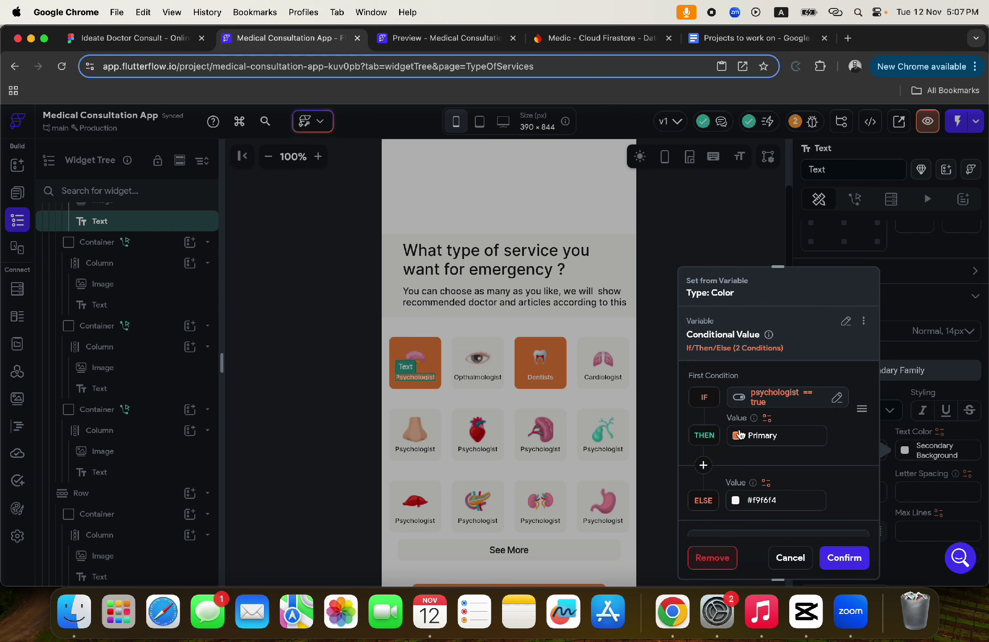
click(739, 435)
click(570, 512)
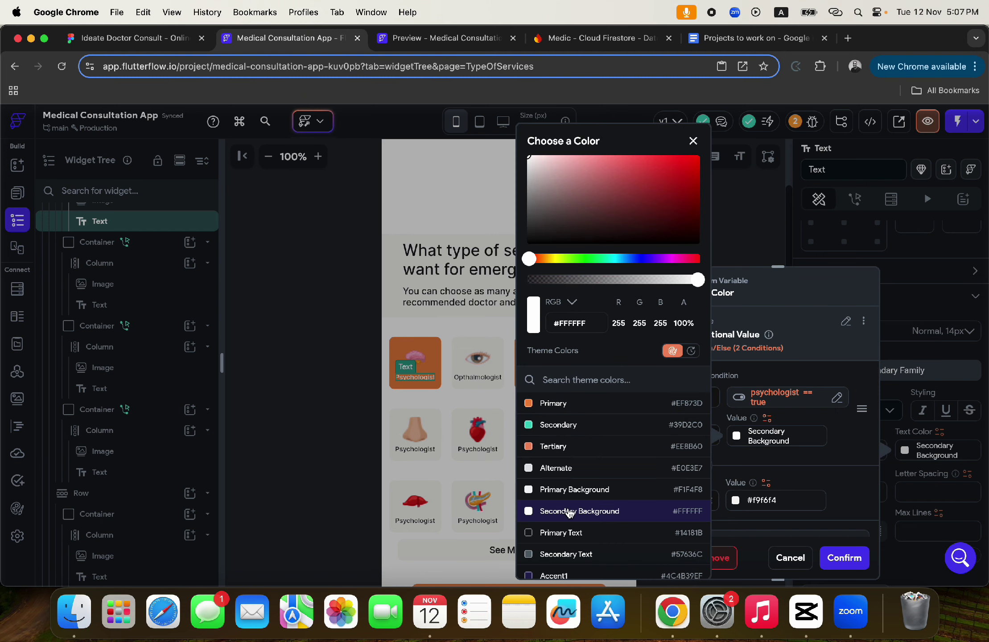
click(803, 472)
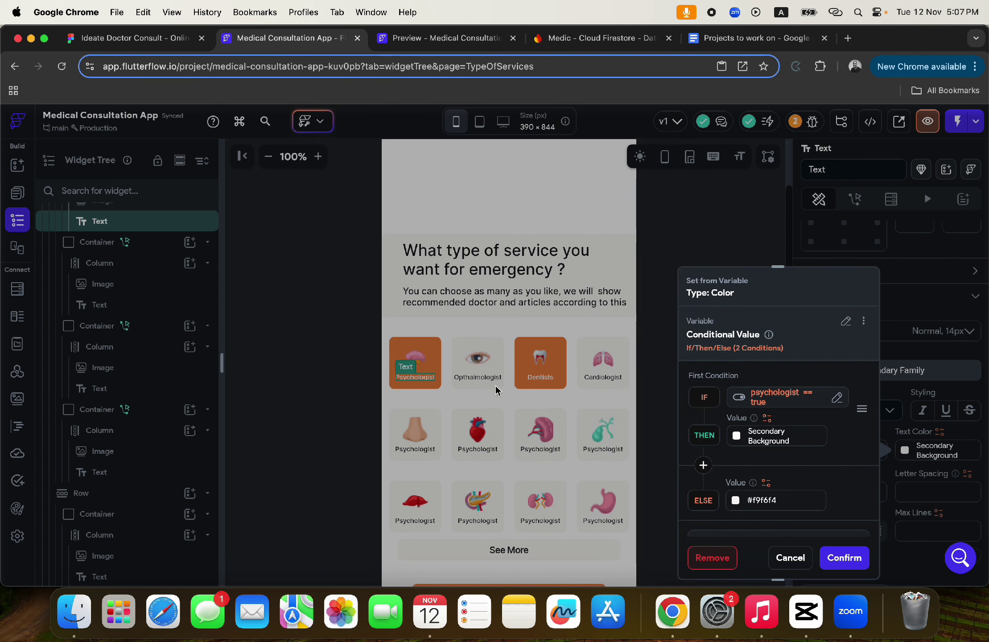
click(736, 500)
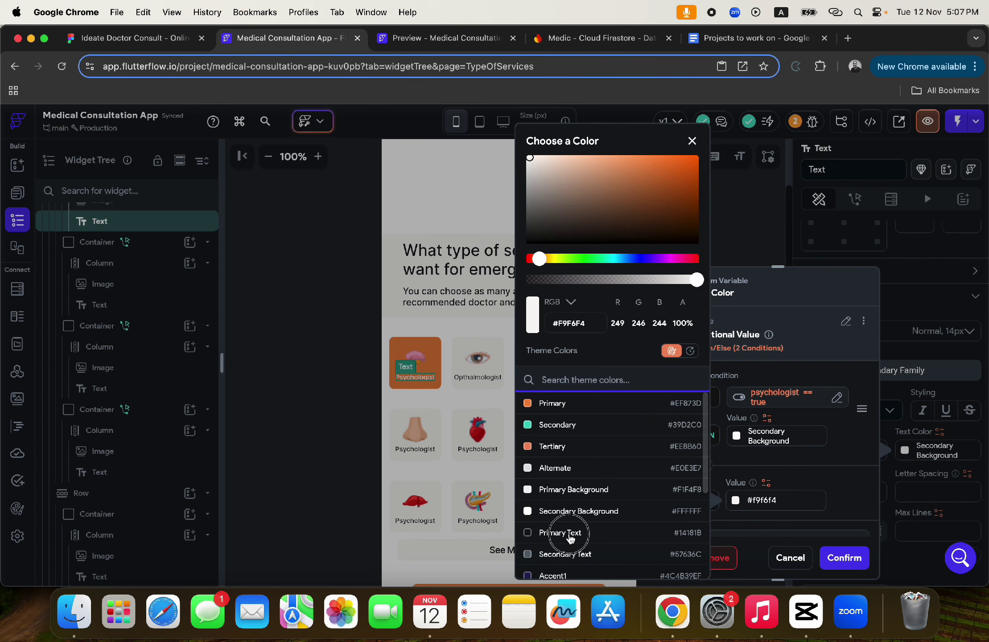
click(569, 533)
click(766, 466)
click(845, 558)
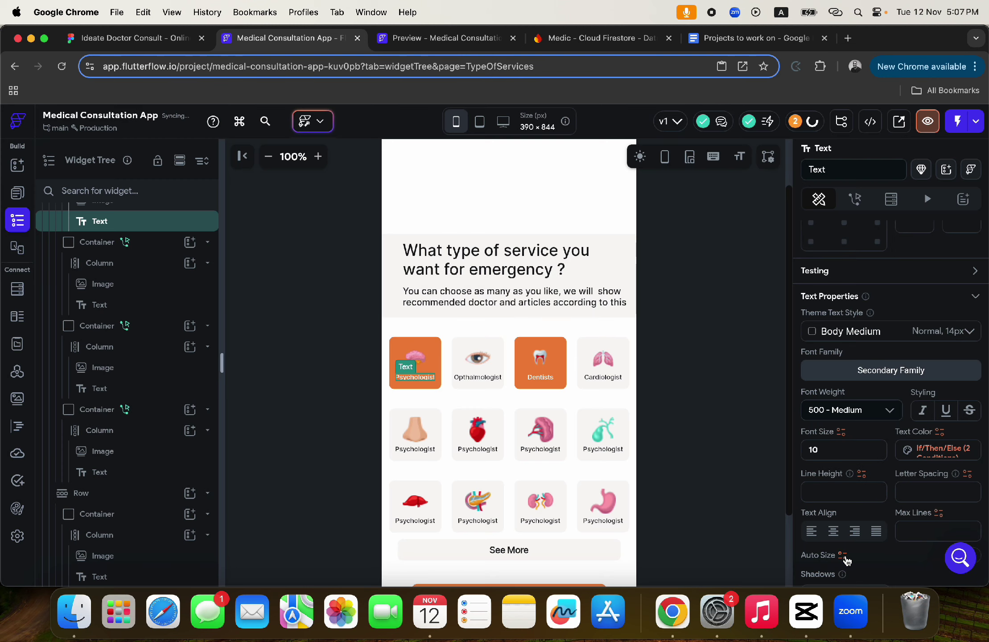
click(455, 347)
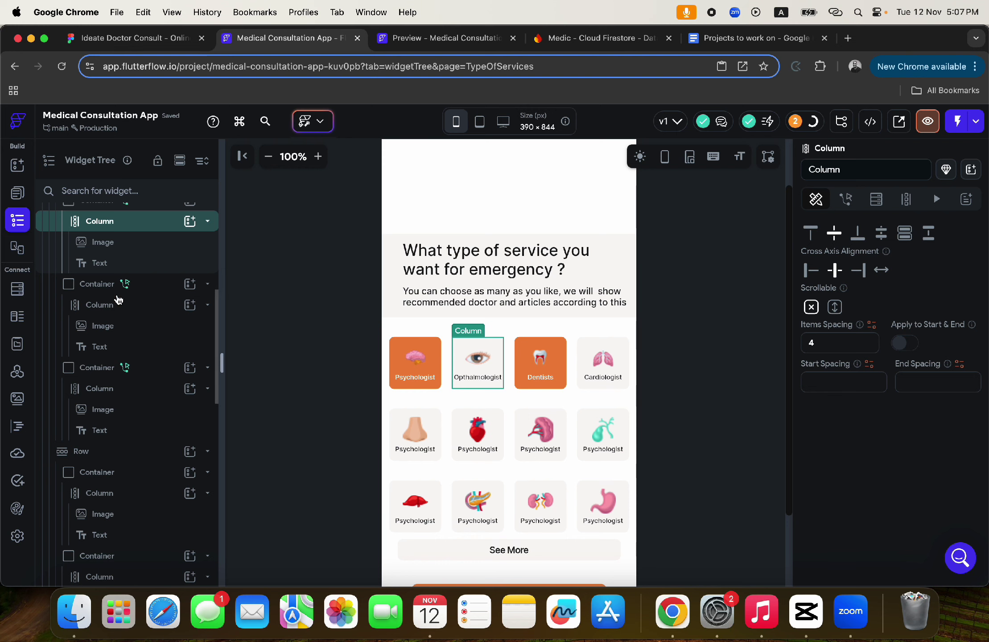
Paste the conditional fill into the Opthalmologist container, with the condition switched to opthalmologist == true.
scroll(118, 301, up, 2)
click(143, 246)
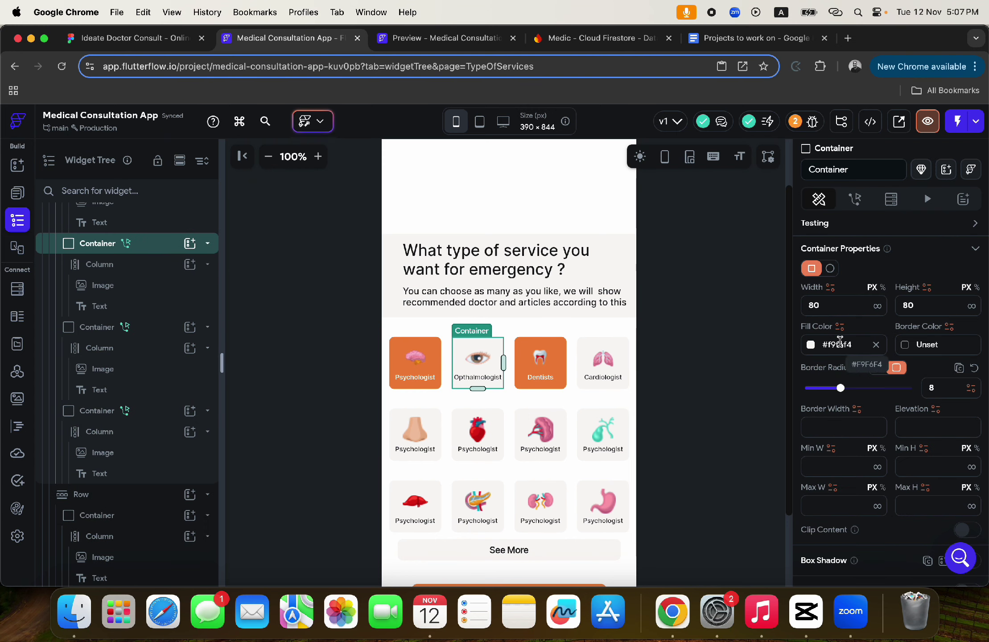
click(840, 326)
click(757, 289)
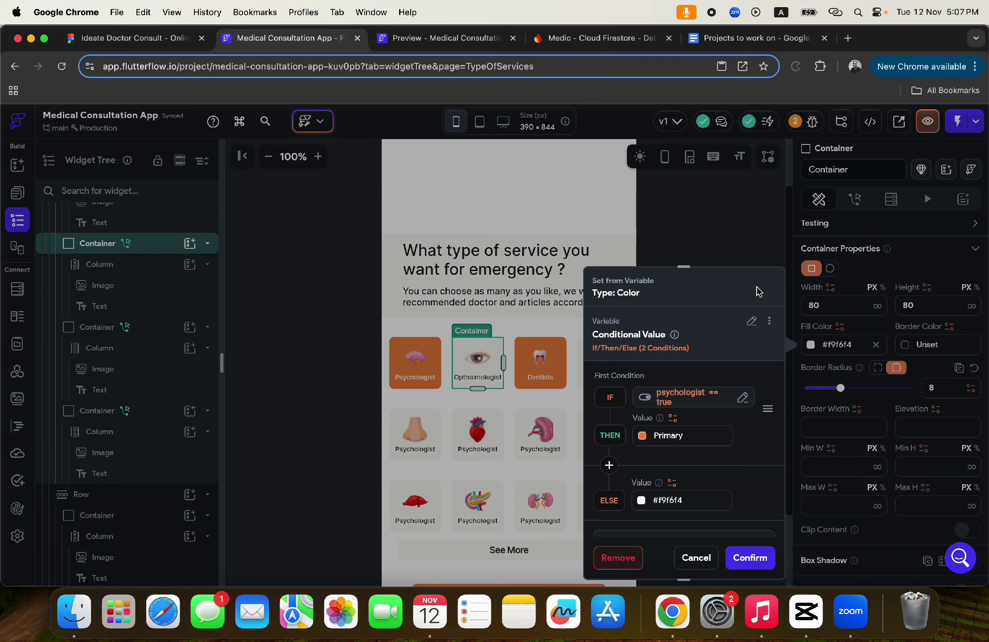
click(681, 396)
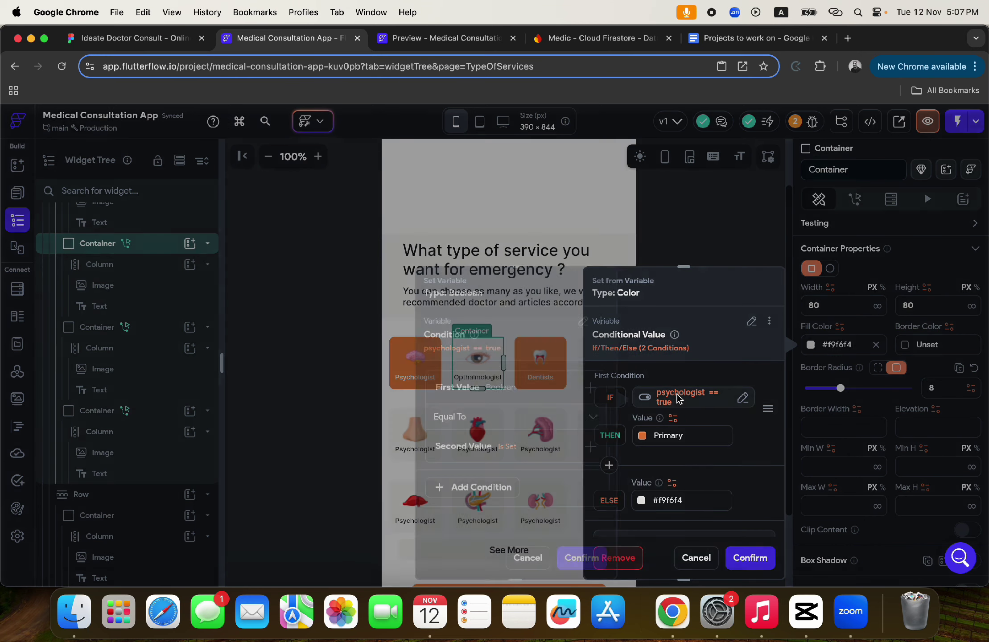
click(493, 416)
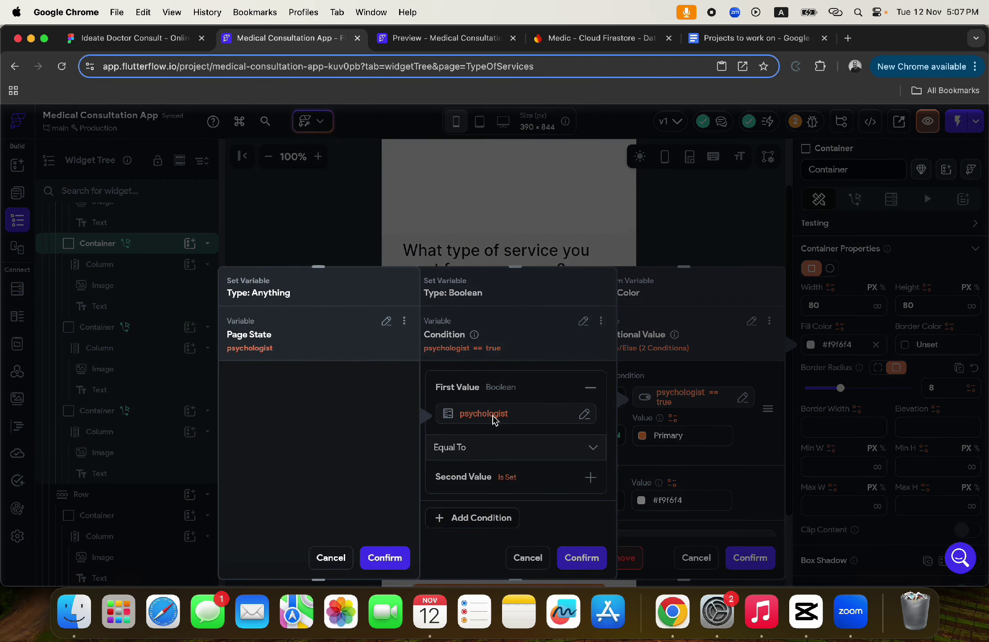
click(386, 321)
click(275, 451)
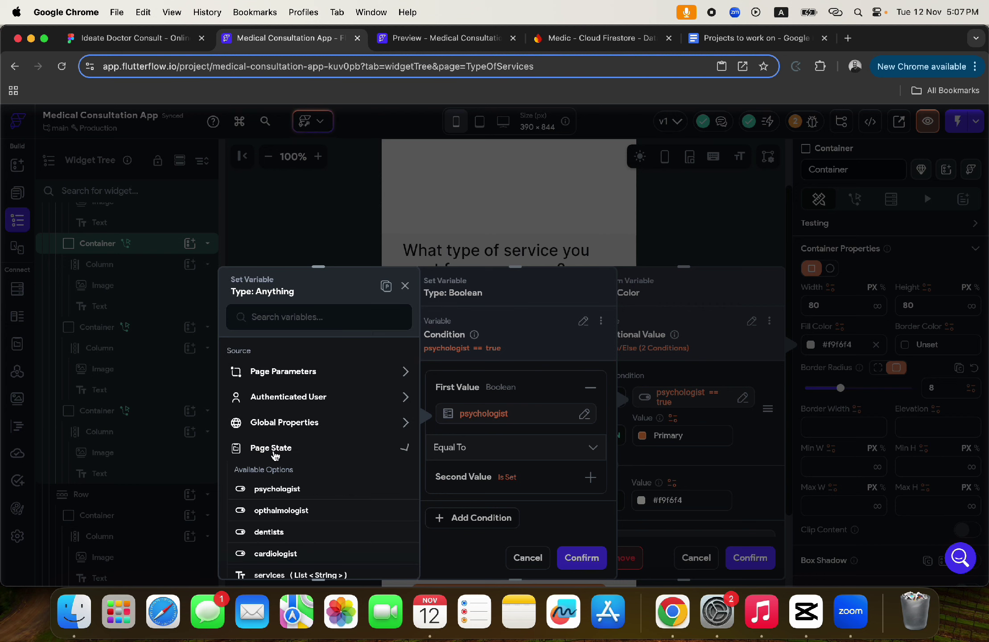
click(269, 511)
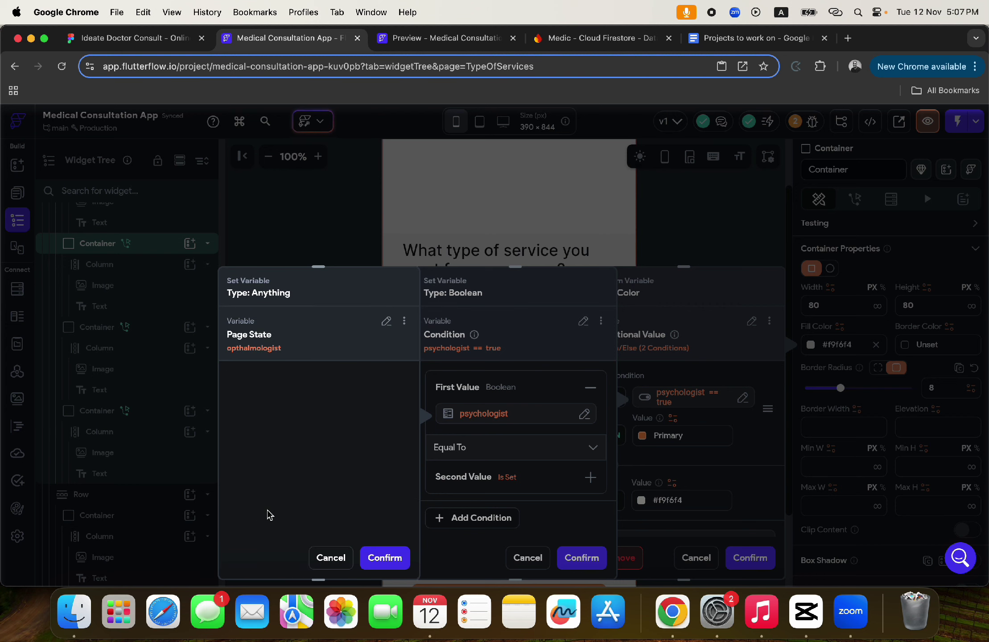
click(384, 558)
click(576, 558)
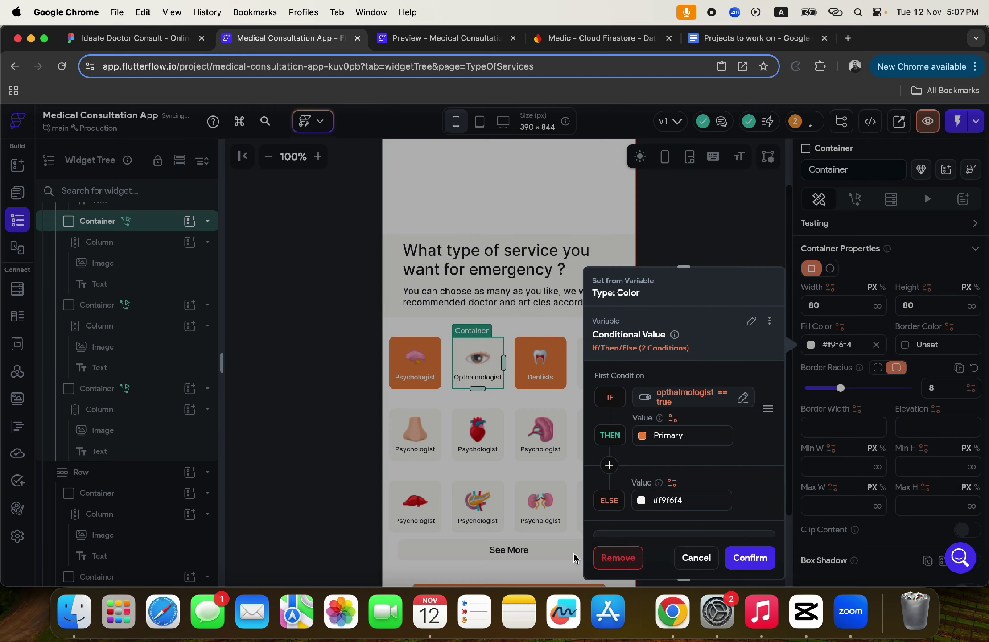
click(750, 558)
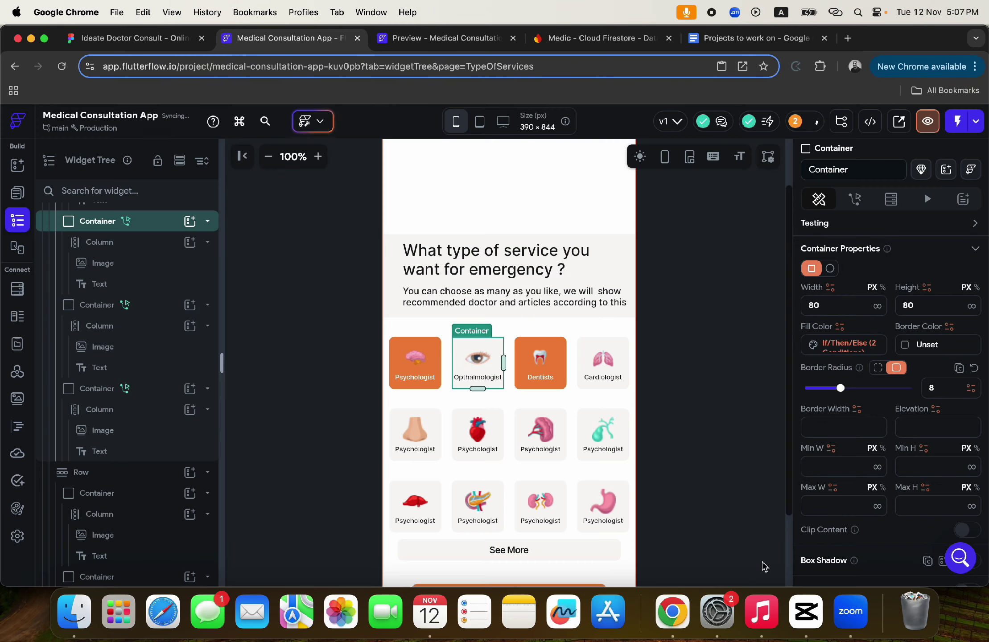
Copy the Opthalmologist tile's conditional fill colour variable.
click(844, 355)
click(773, 321)
click(736, 346)
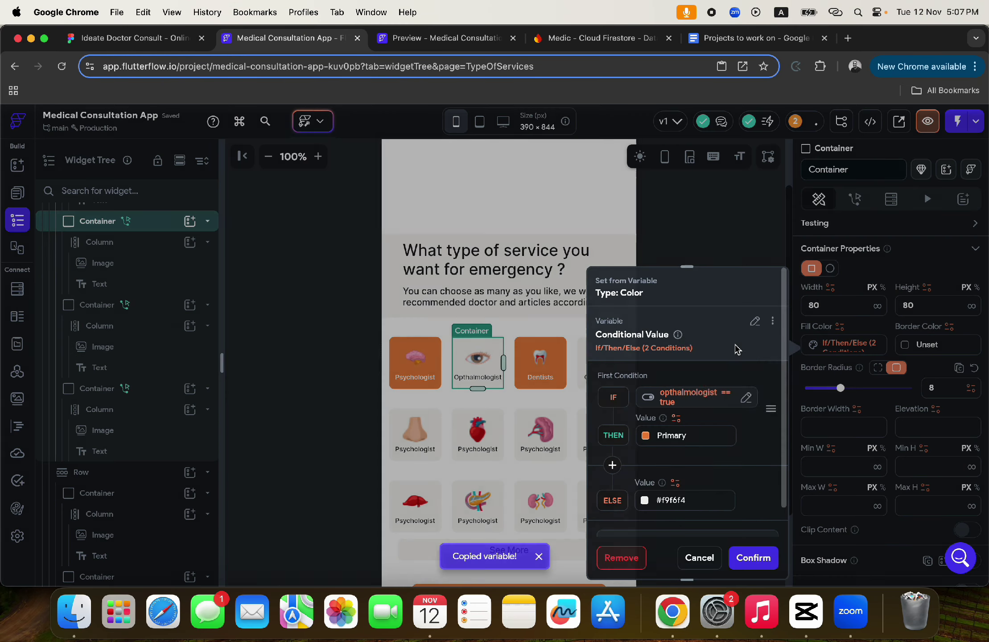
key(Escape)
click(474, 377)
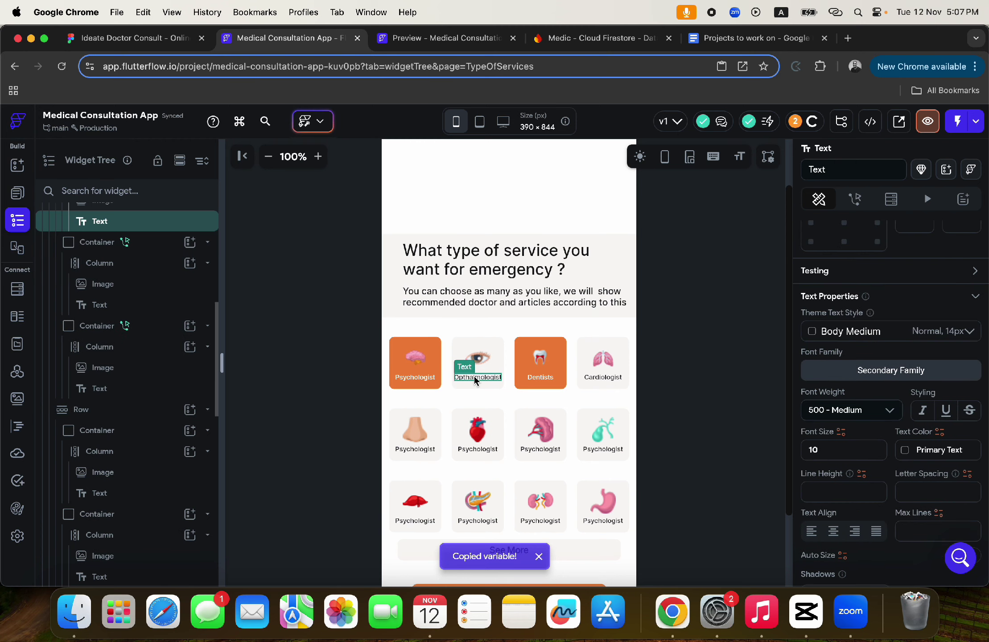
Paste the conditional into the Opthalmologist label's text colour: Secondary Background if true, else Primary Text.
click(940, 433)
click(844, 290)
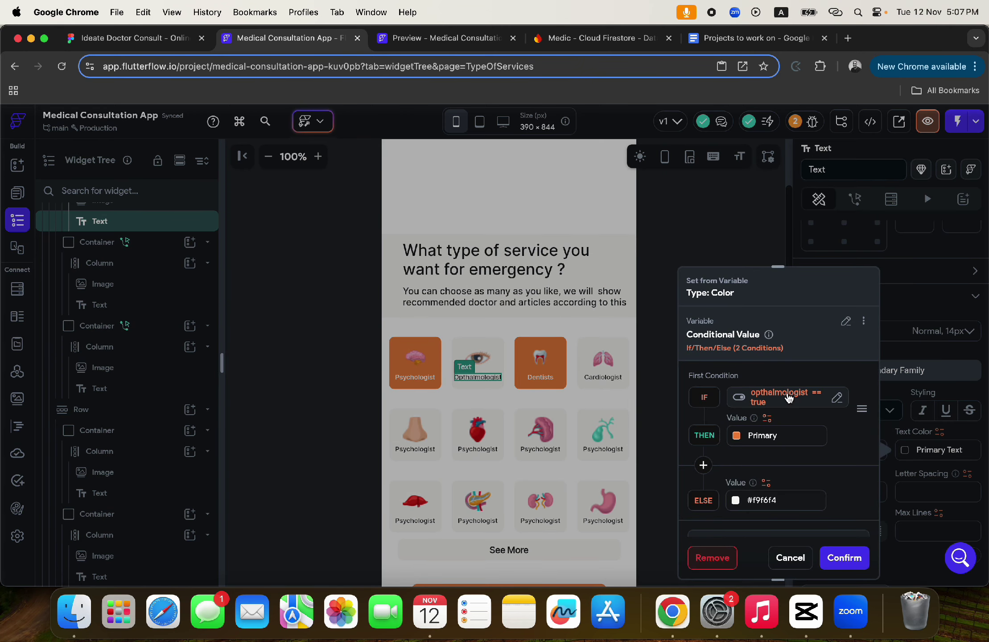
click(788, 398)
click(759, 398)
click(737, 436)
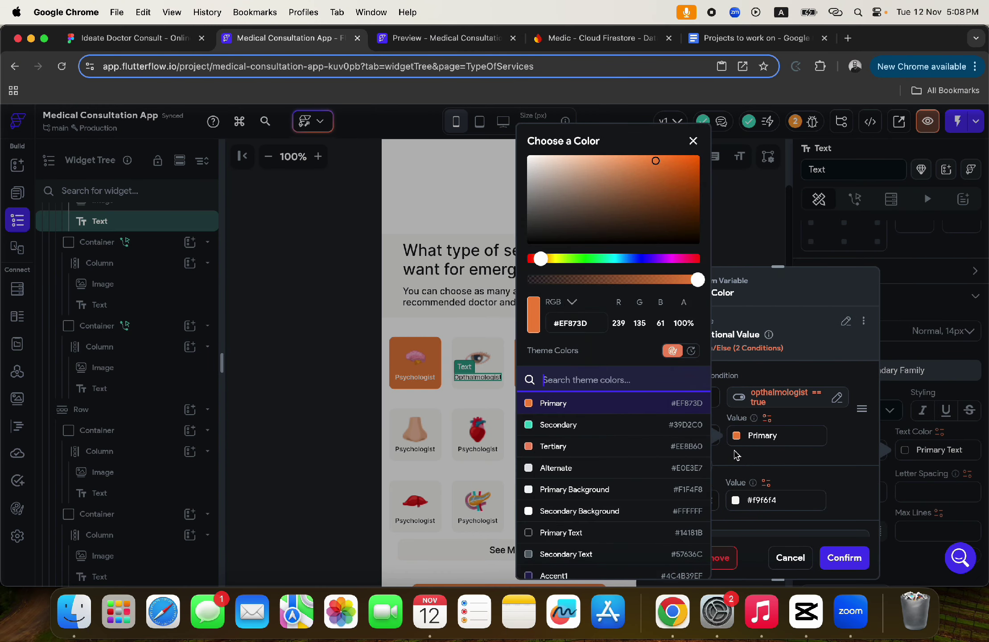
click(565, 513)
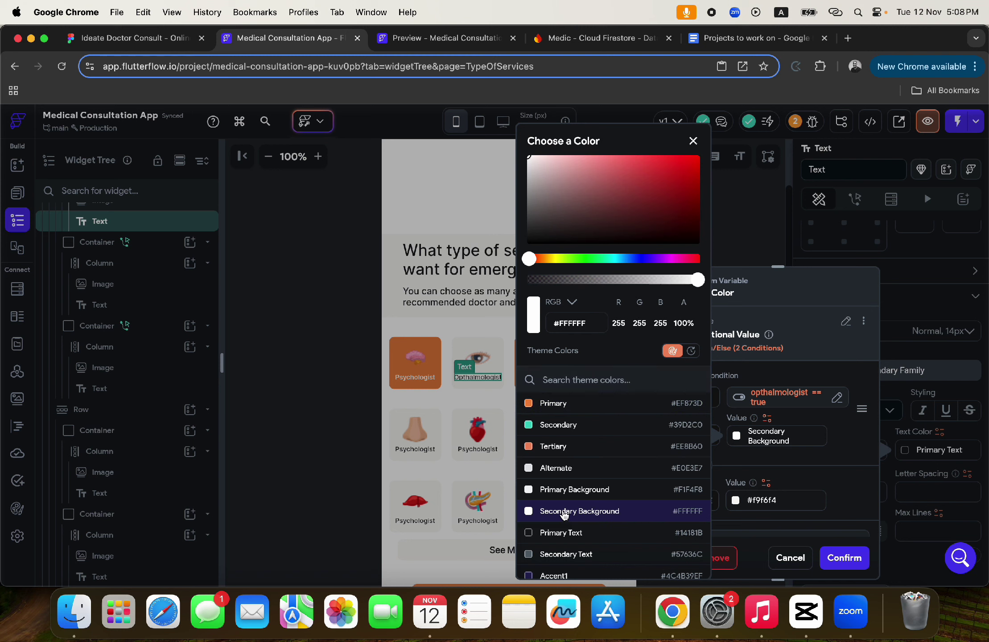
click(770, 298)
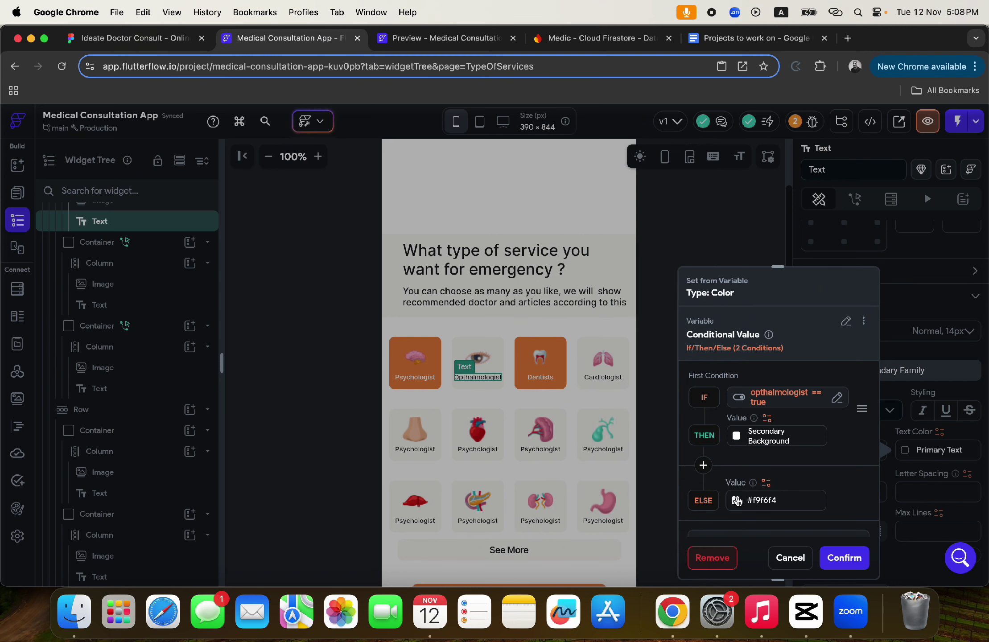
click(737, 500)
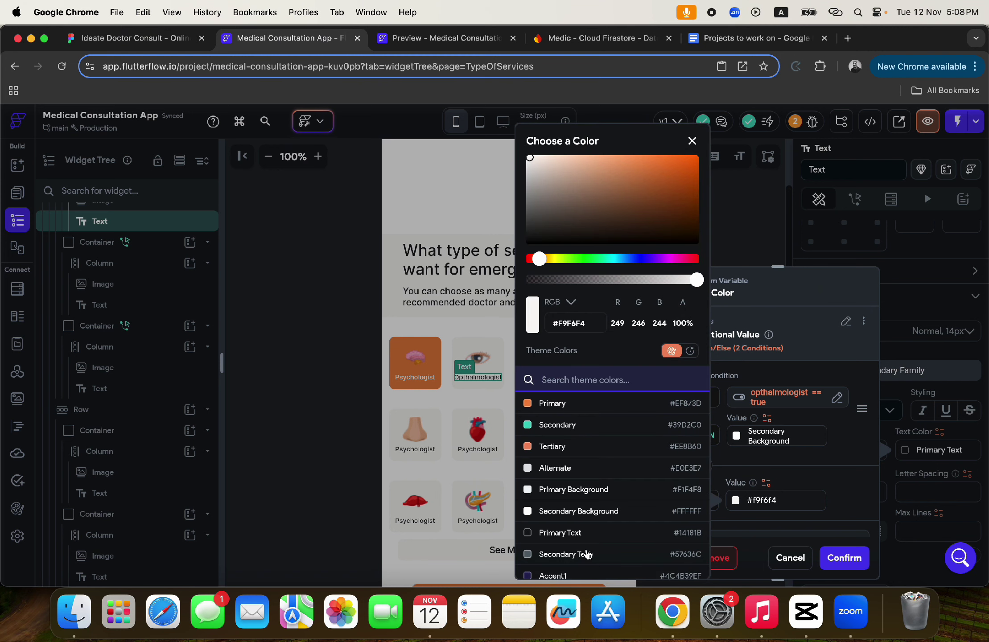
click(575, 534)
click(841, 488)
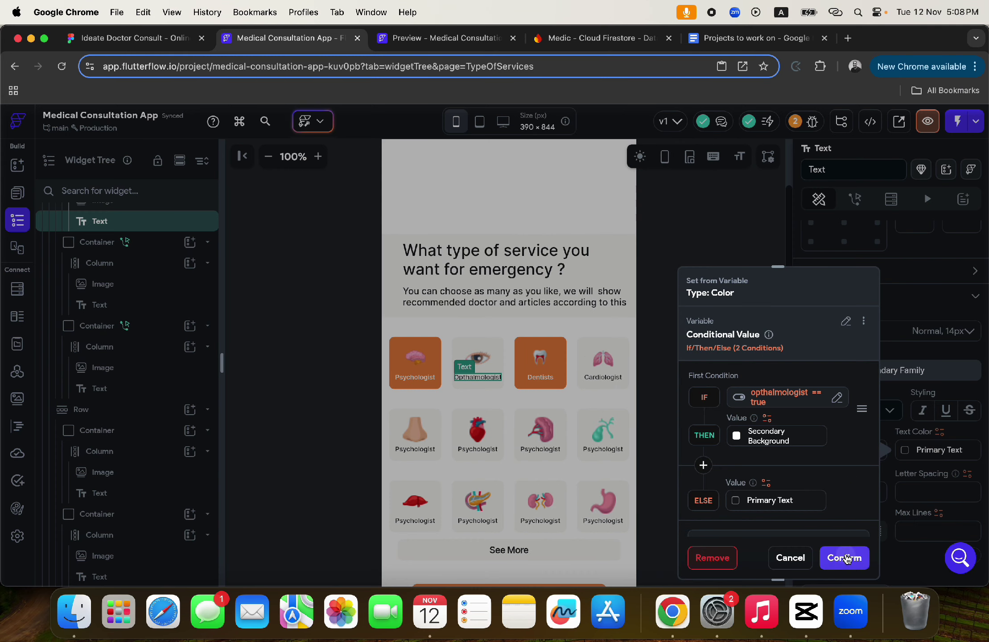
click(844, 558)
click(563, 353)
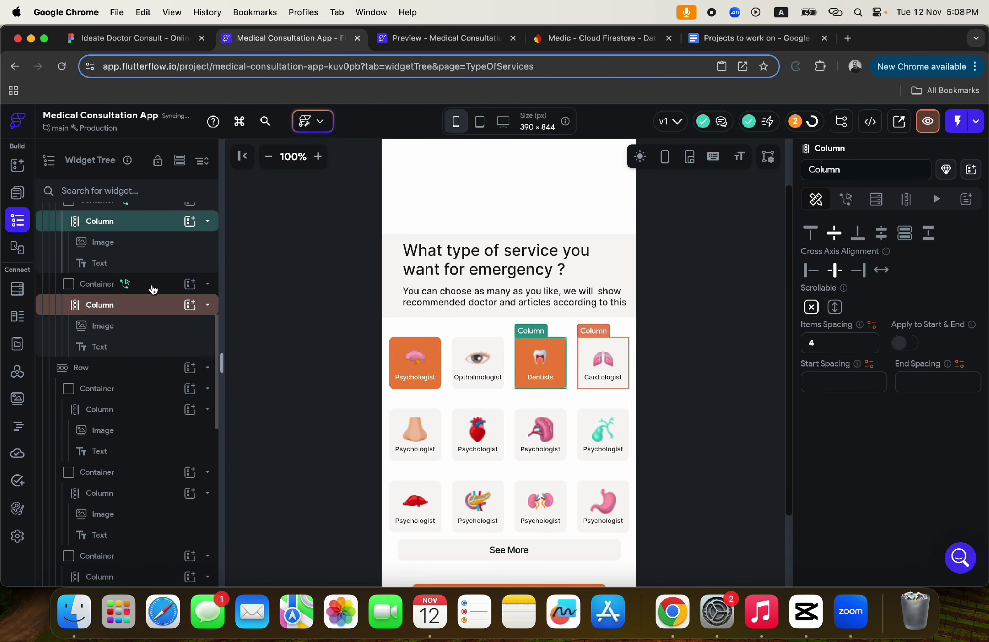
Paste the copied conditional colour into the Dentists container's fill colour.
scroll(150, 282, up, 2)
click(149, 271)
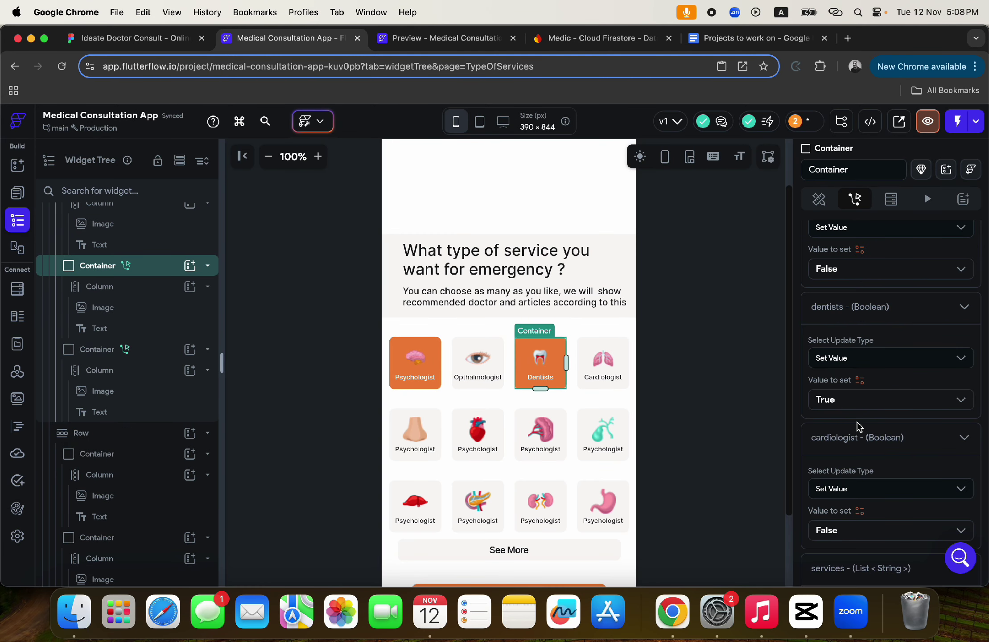
click(820, 199)
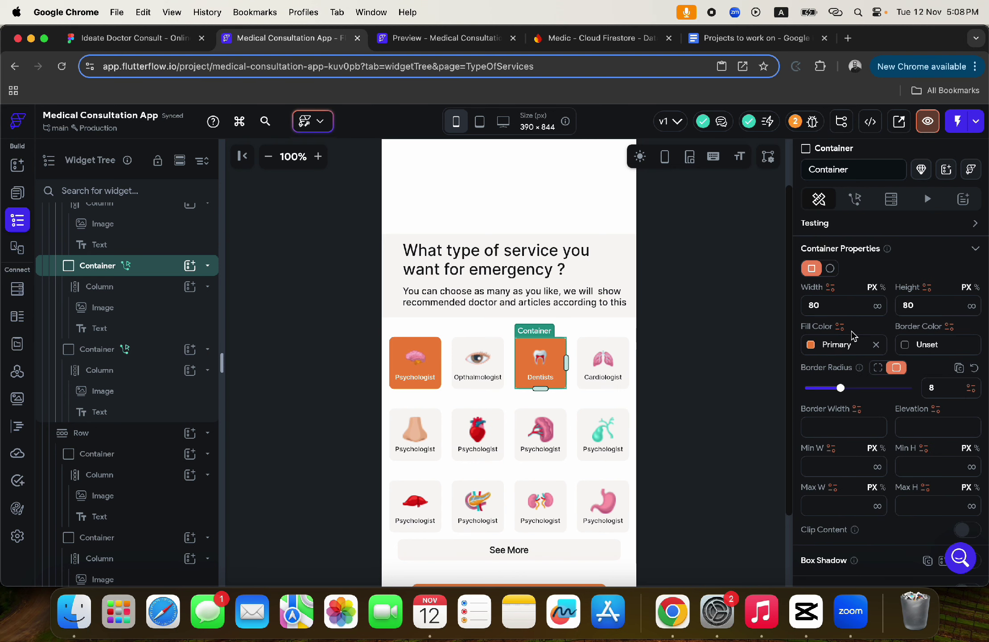
click(840, 327)
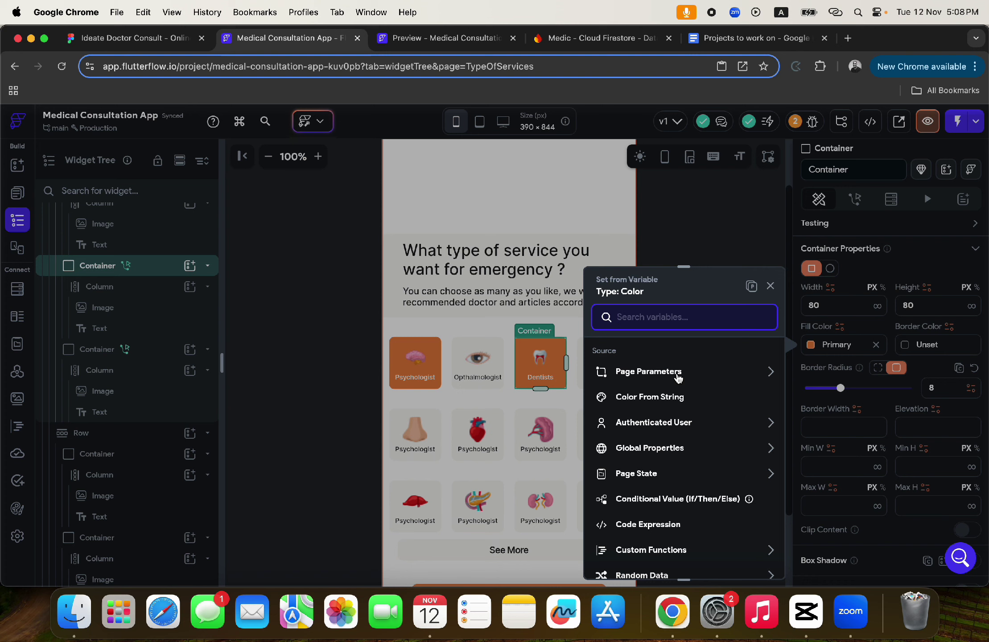
click(752, 287)
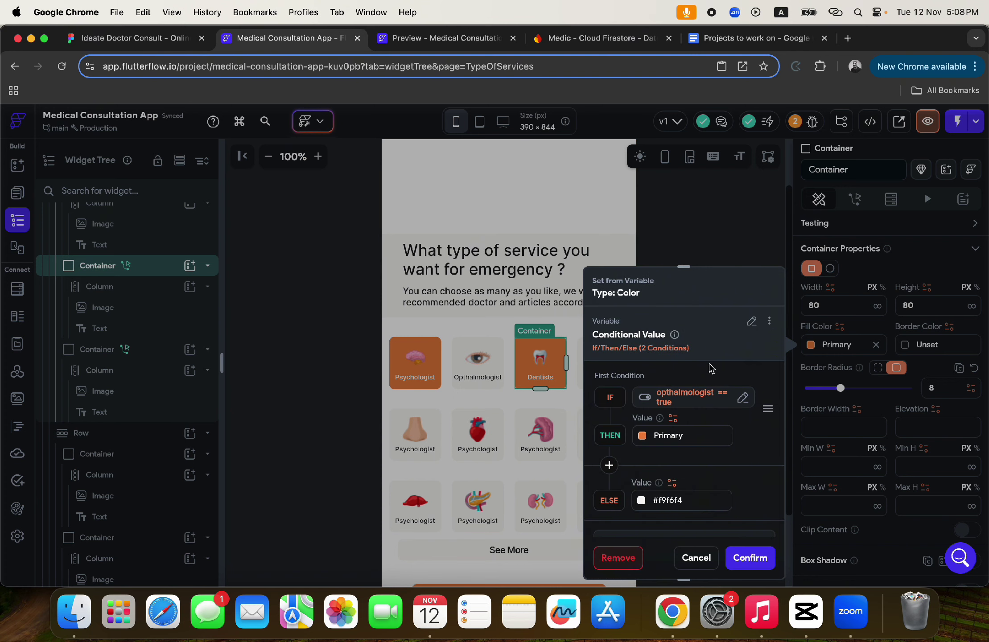
Change the fill condition to page-state dentists == true and confirm.
click(678, 396)
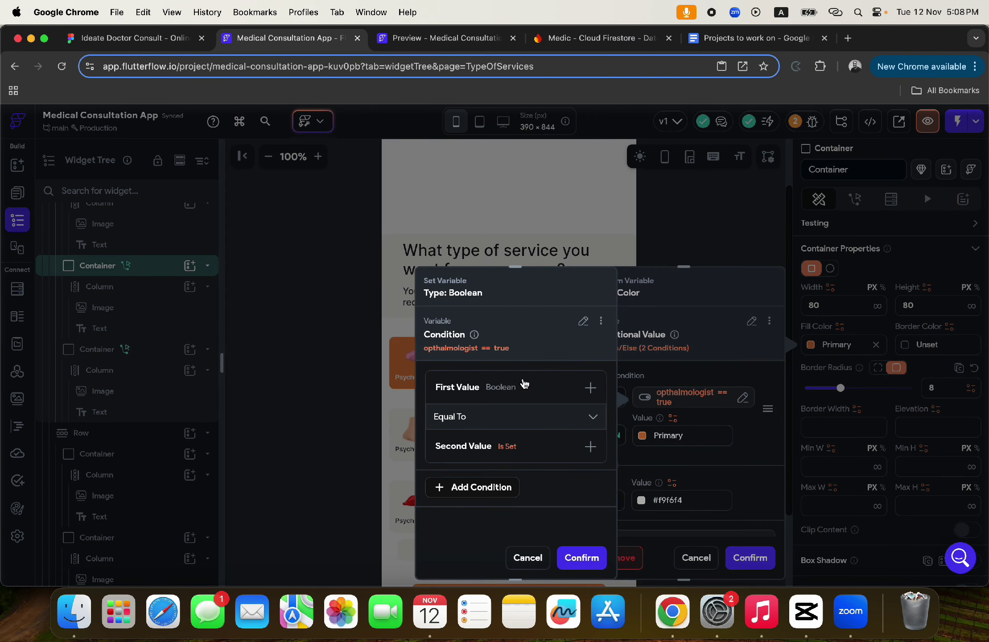
click(524, 386)
click(482, 413)
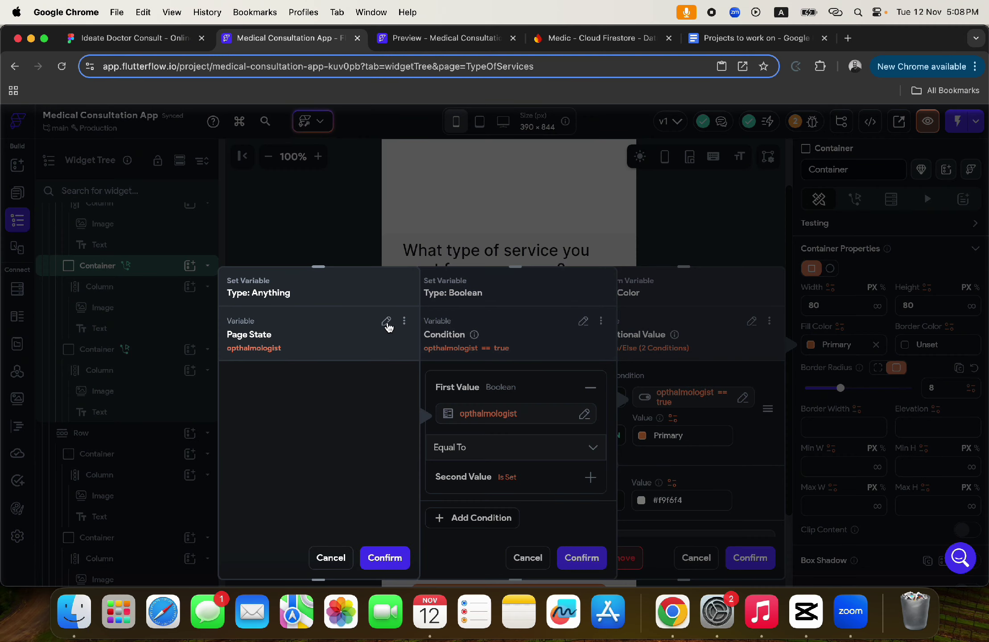
click(386, 323)
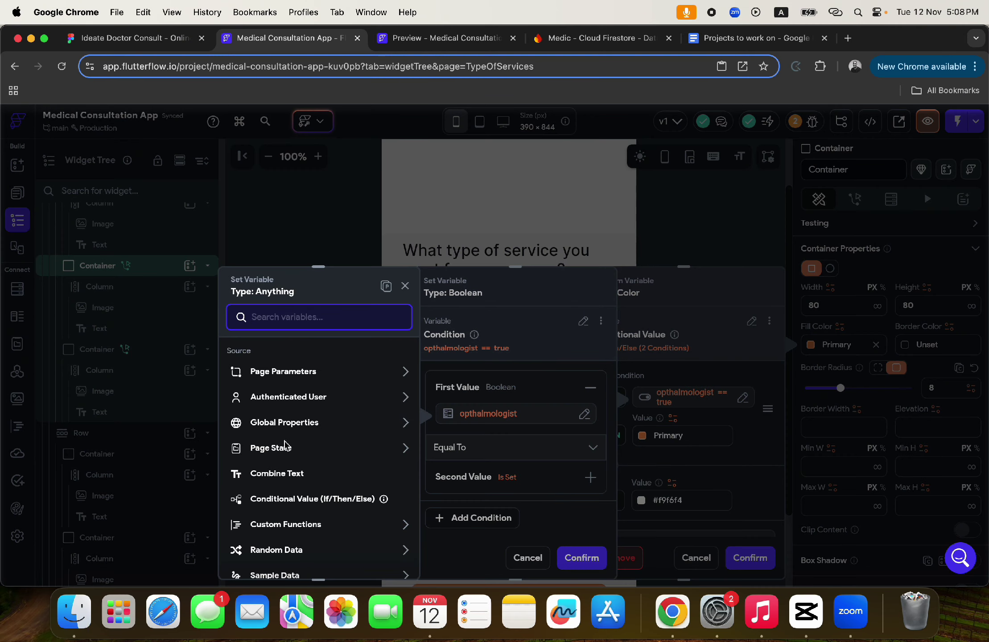
click(284, 449)
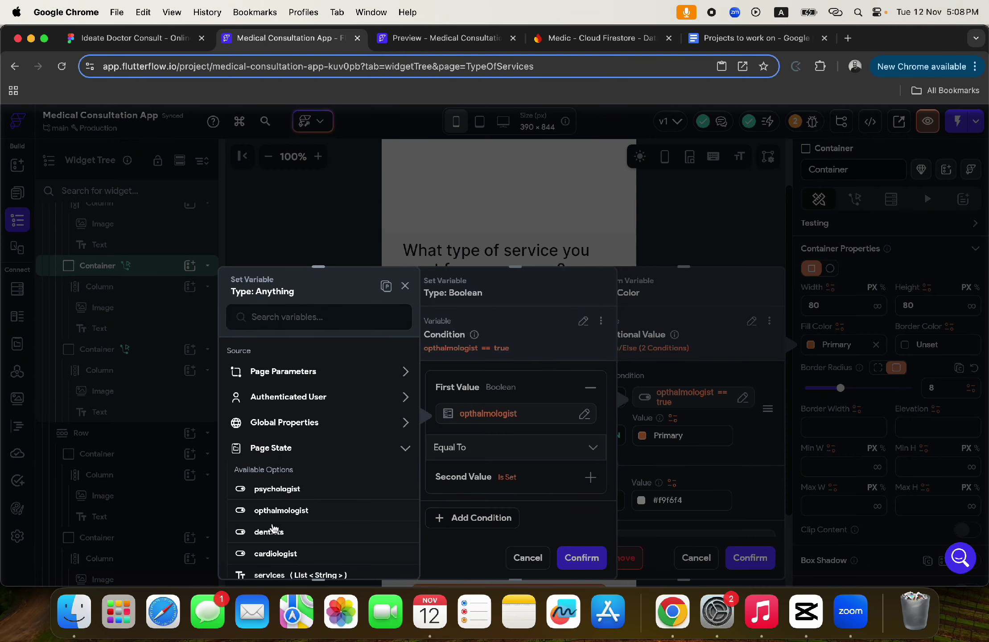
click(271, 530)
click(380, 559)
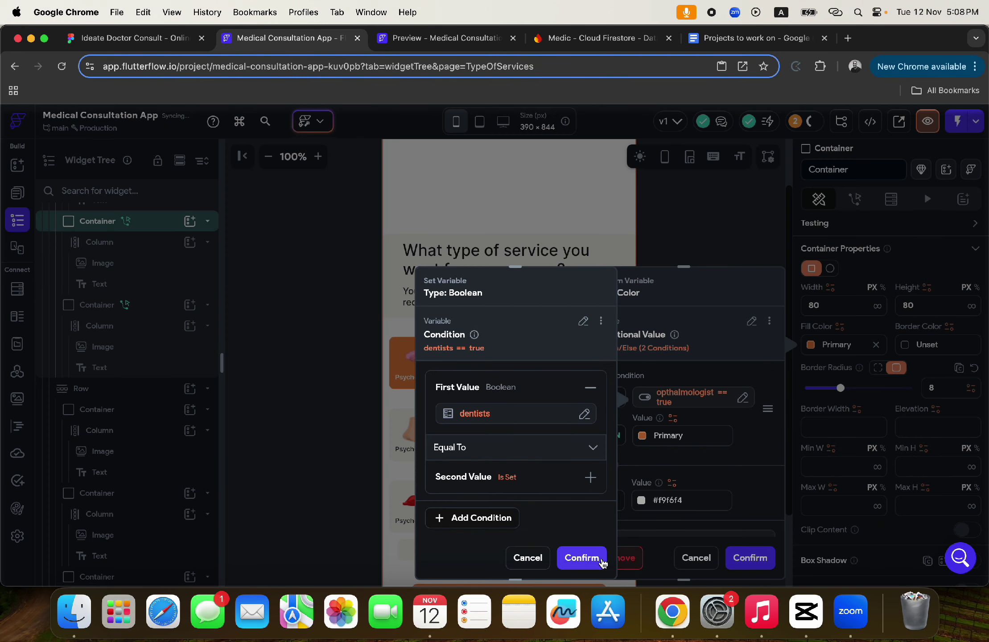
click(592, 562)
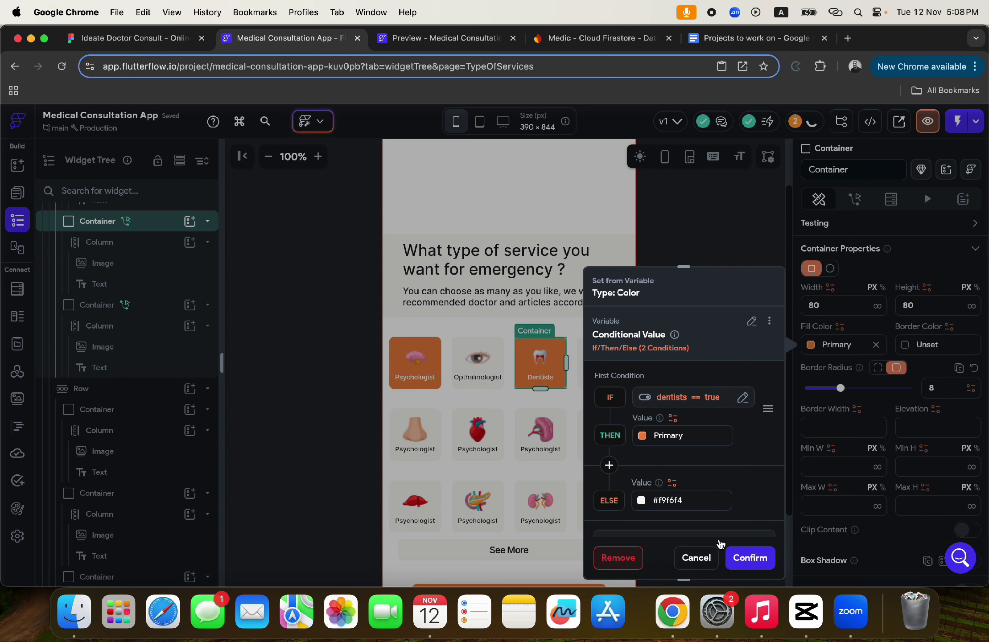
click(748, 558)
Copy the Dentists fill conditional into the label's text colour: Secondary Background if true, else Primary Text.
click(846, 344)
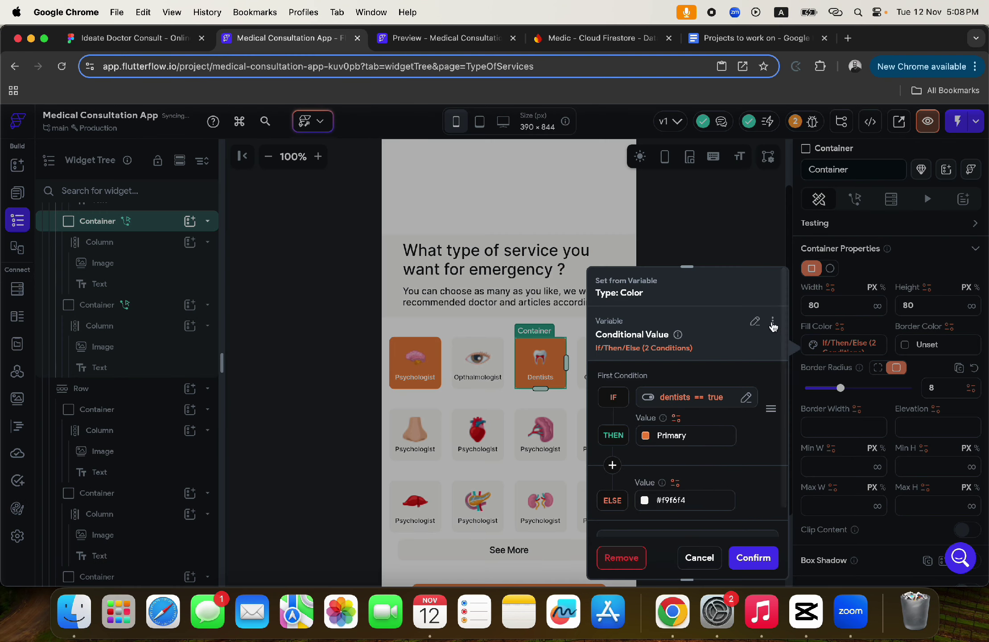
click(772, 321)
click(665, 343)
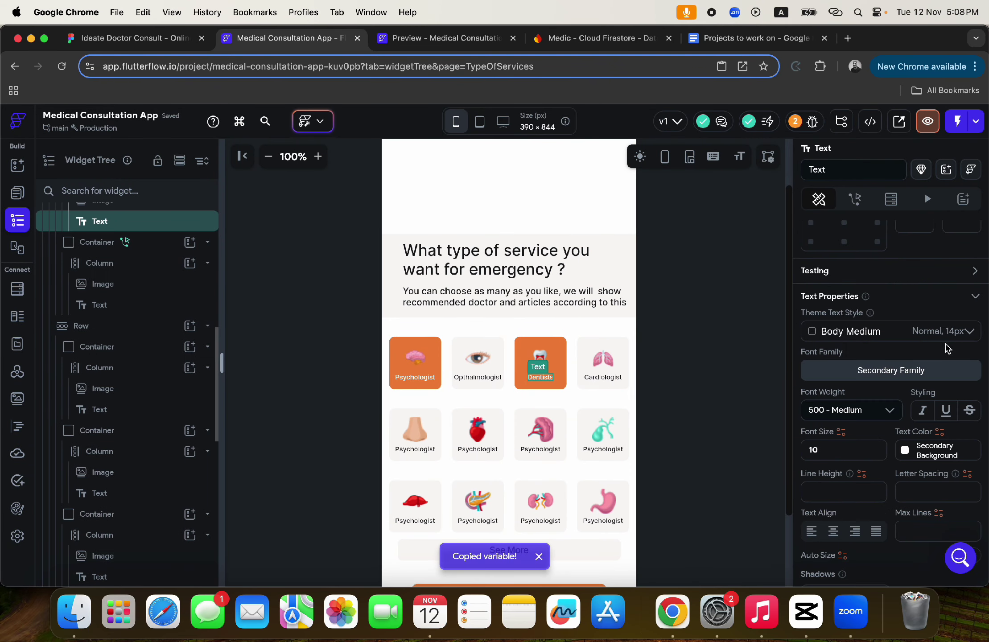
click(940, 431)
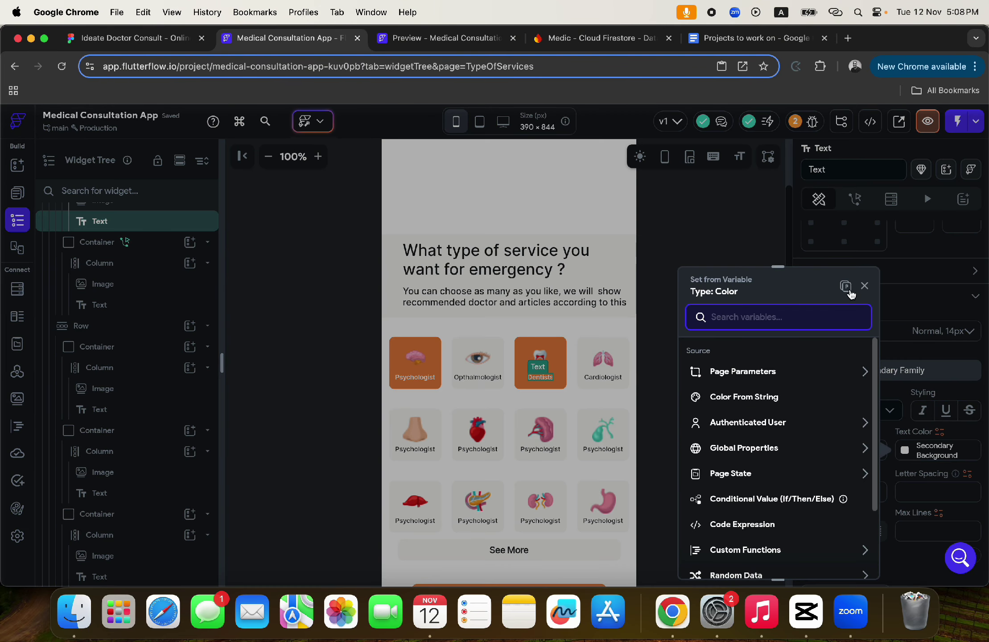
click(847, 286)
click(750, 440)
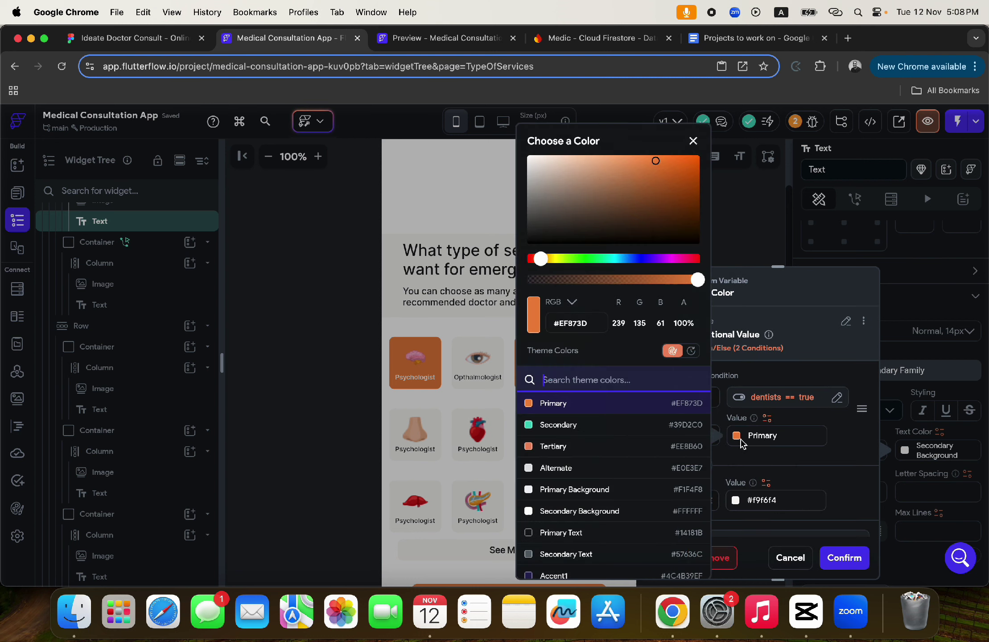
click(563, 511)
click(753, 467)
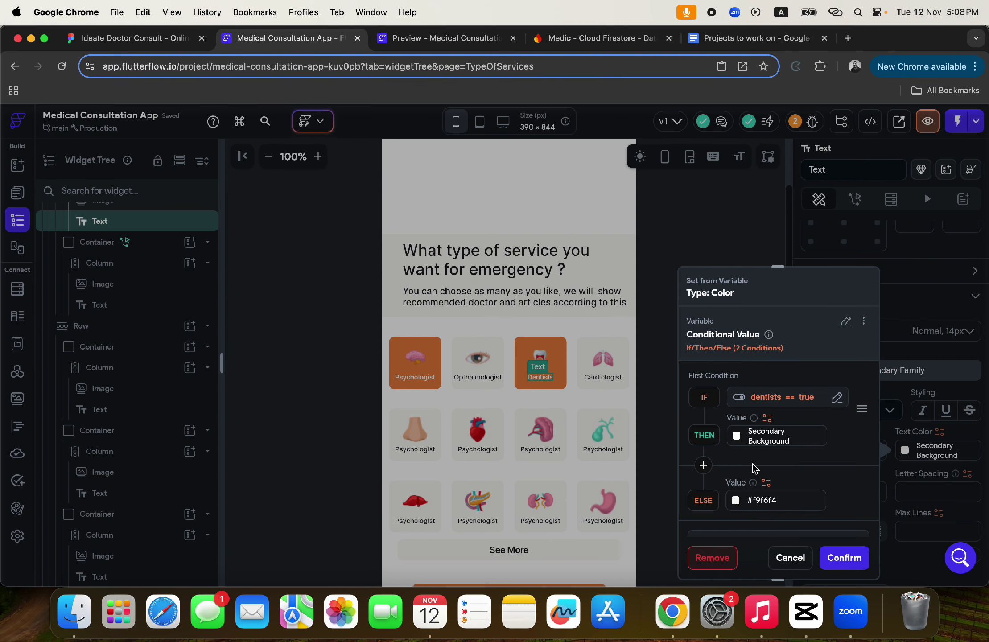
click(737, 504)
click(570, 532)
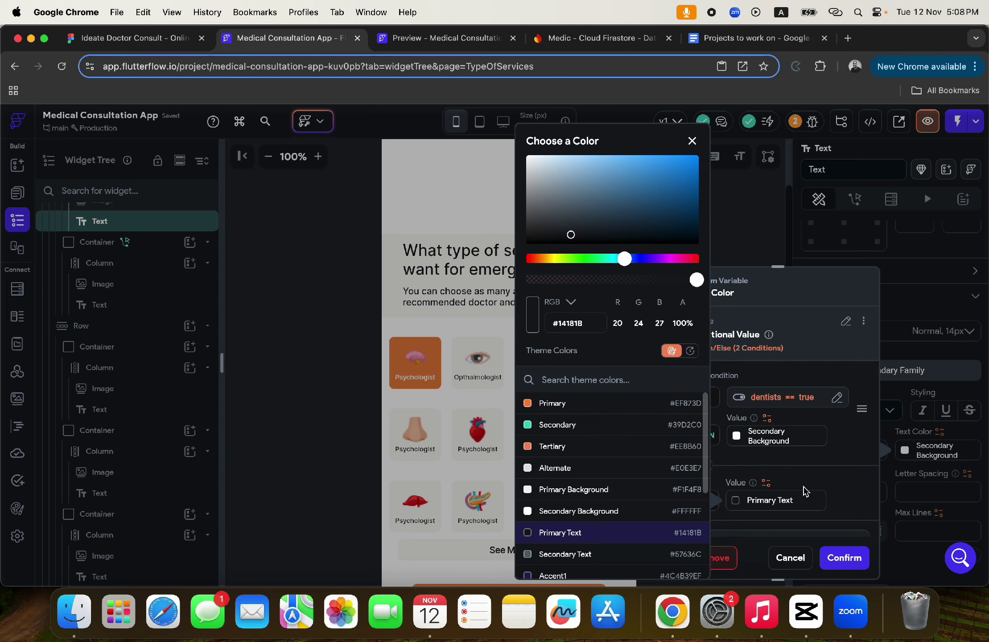
click(812, 482)
click(843, 558)
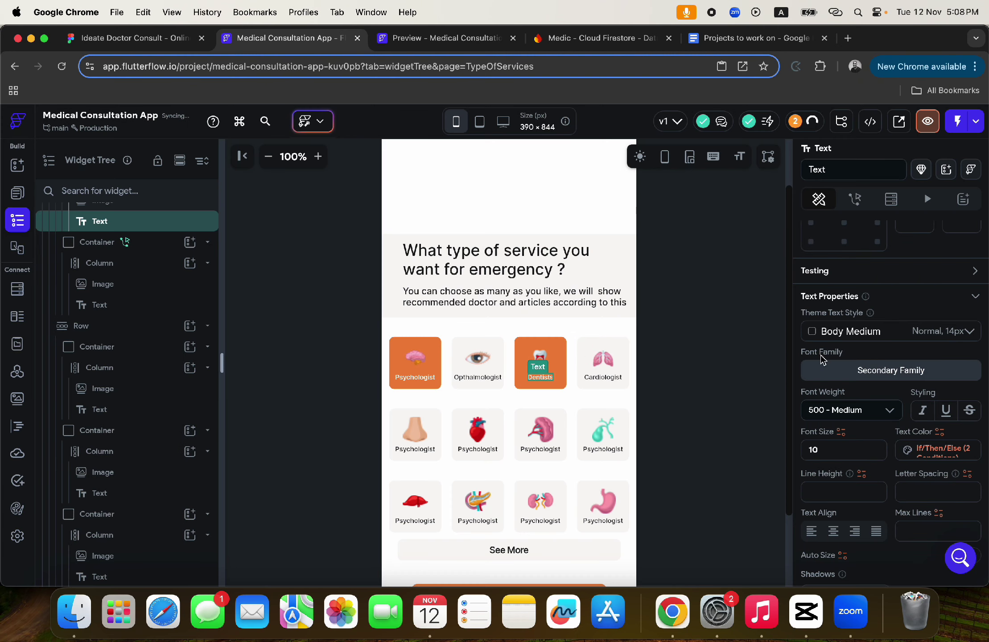
click(615, 364)
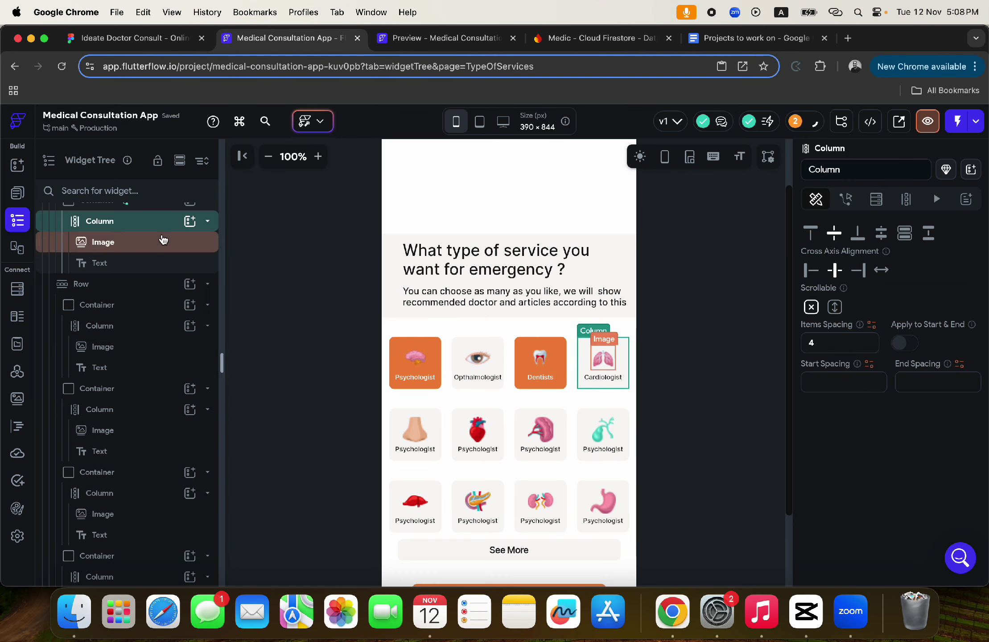
Paste the conditional fill into the Cardiologist container, with the condition changed to cardiologist == true.
scroll(163, 240, up, 1)
click(147, 281)
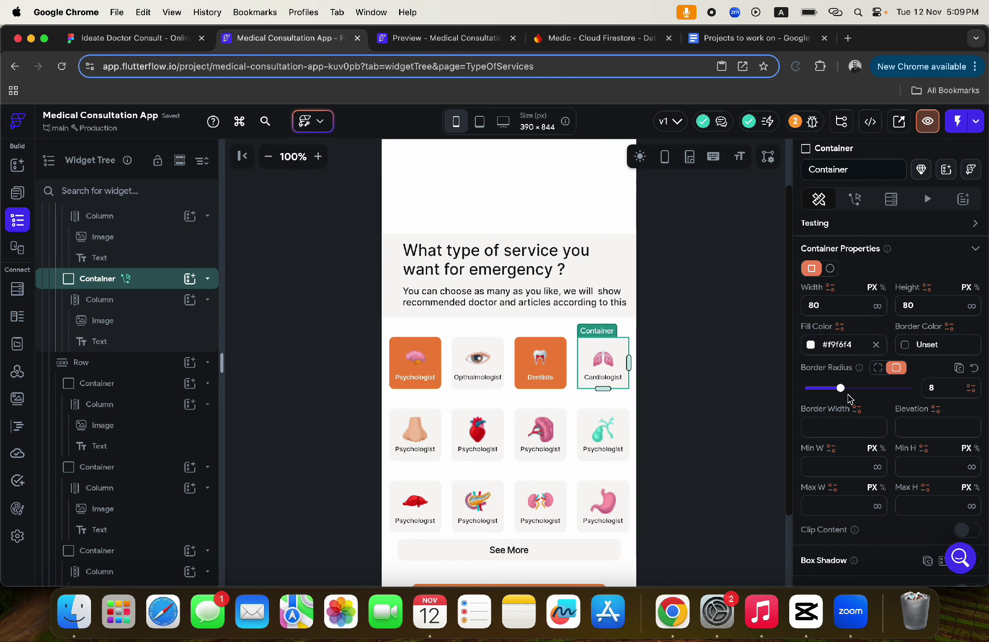
click(841, 328)
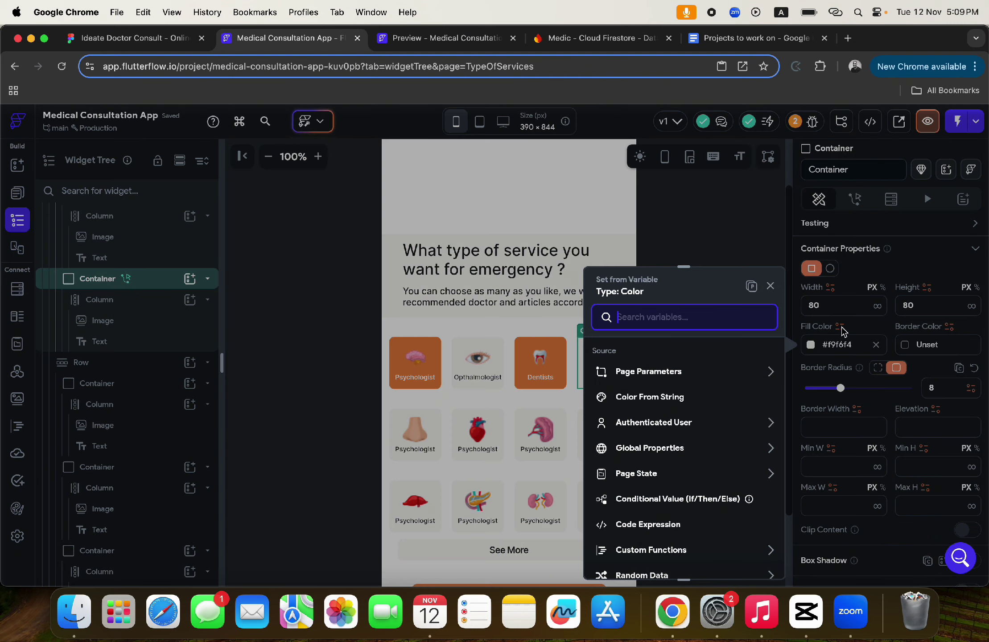
click(752, 287)
click(673, 404)
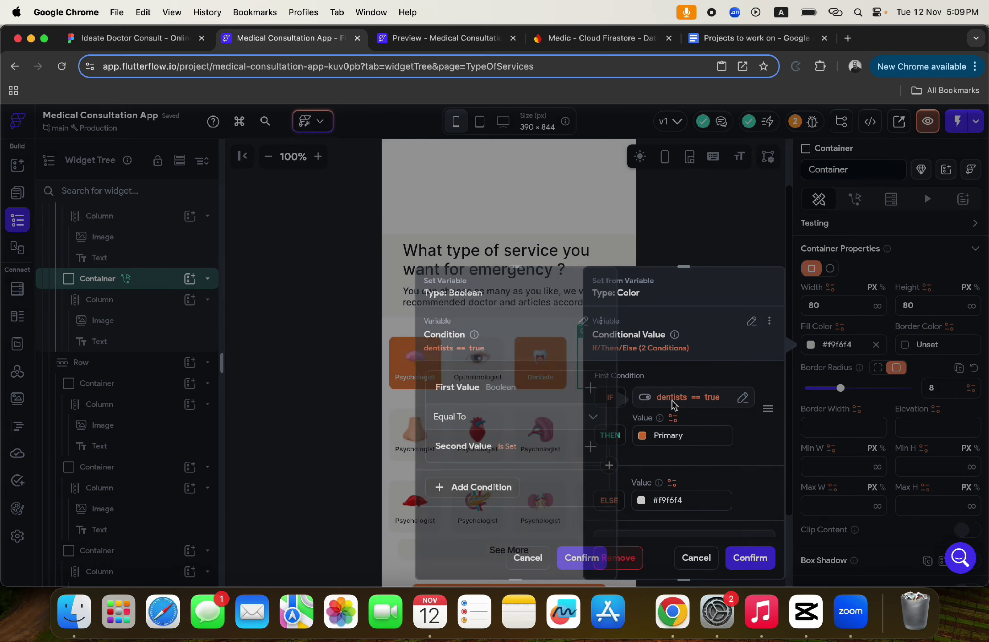
click(469, 388)
click(489, 418)
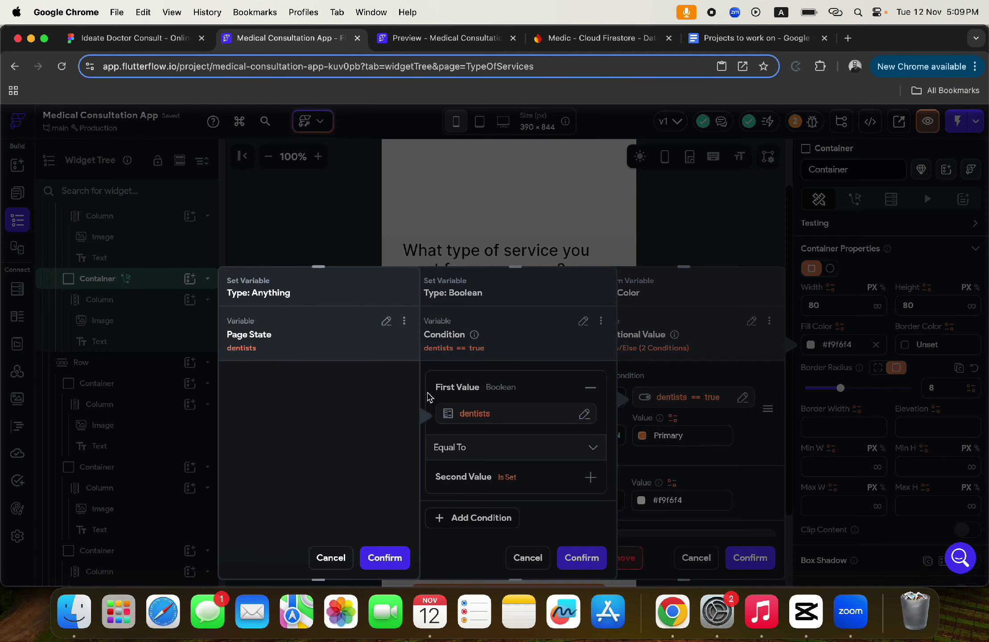
click(283, 449)
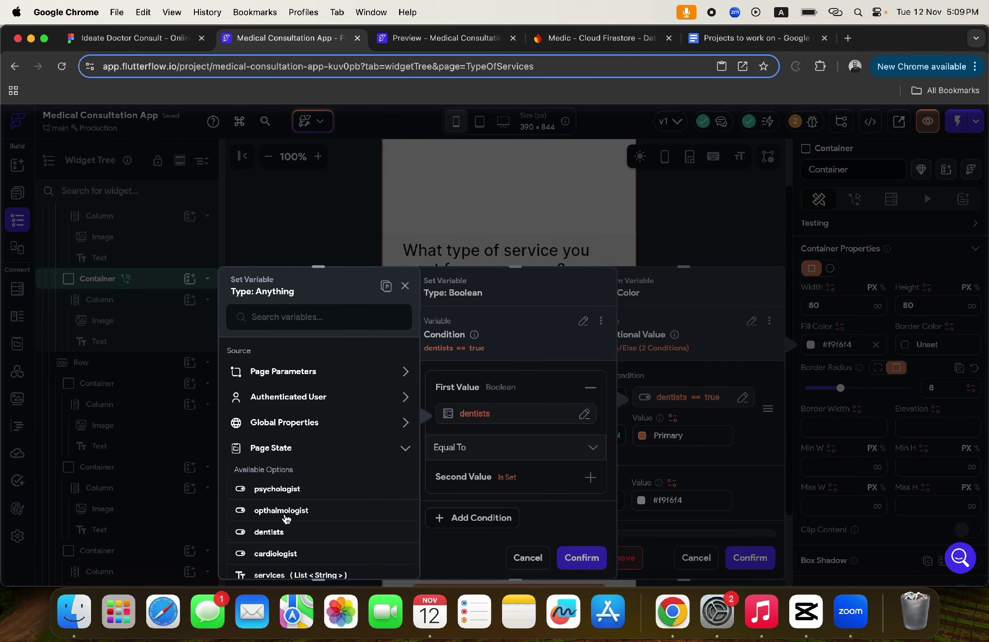
click(276, 555)
click(384, 558)
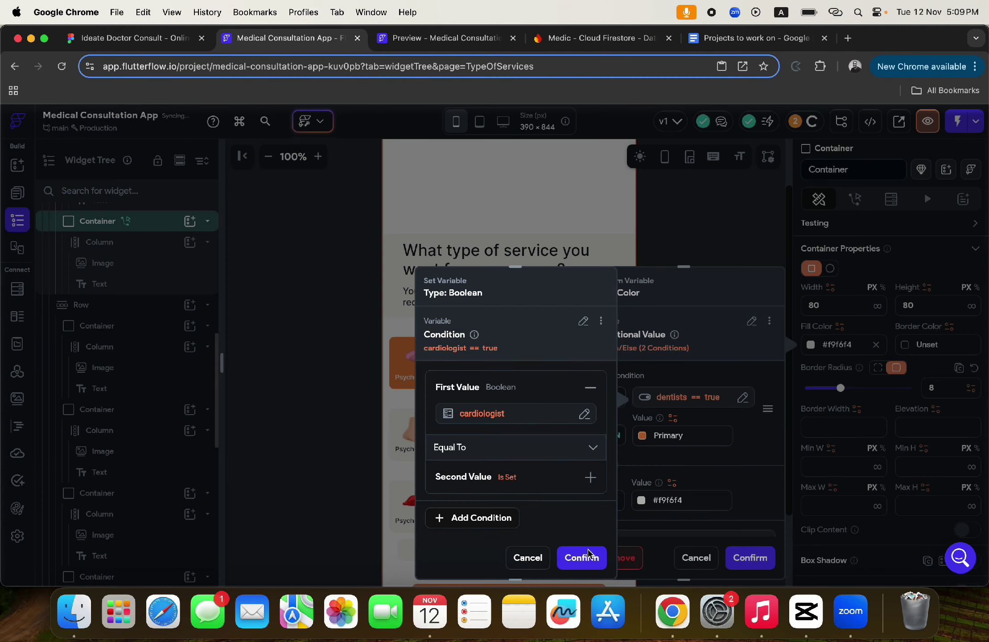
click(582, 558)
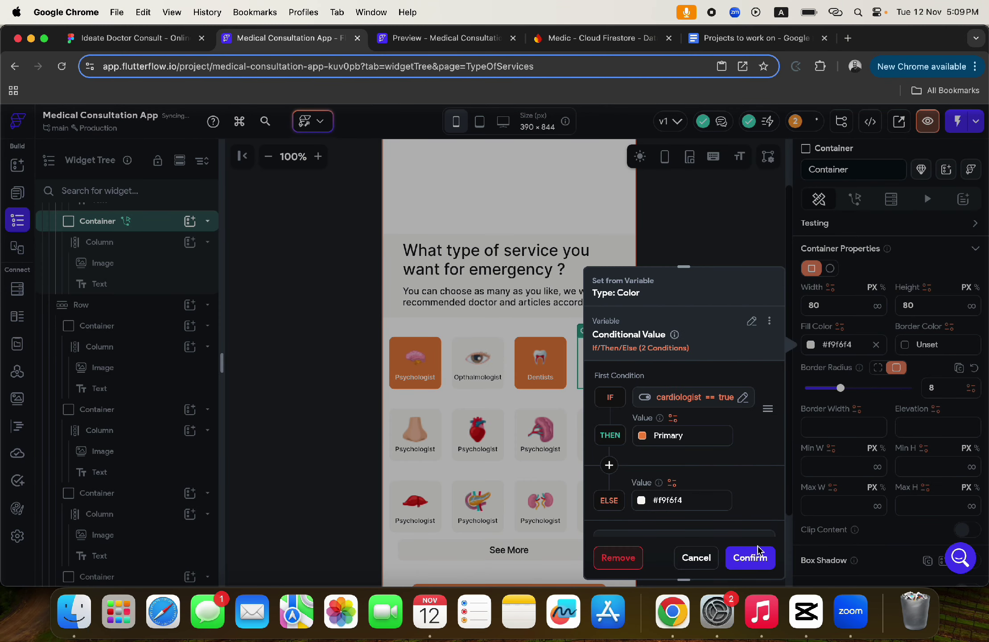
click(751, 558)
Copy the Cardiologist fill conditional into the label's text colour: Secondary Background if true, else Primary Text.
click(860, 345)
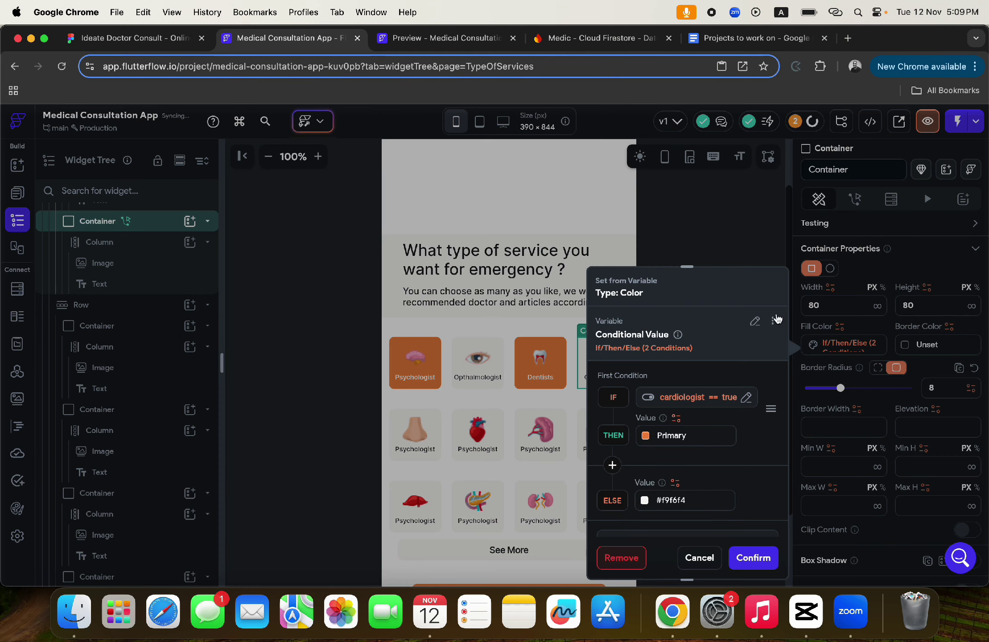
click(778, 320)
click(664, 346)
click(610, 378)
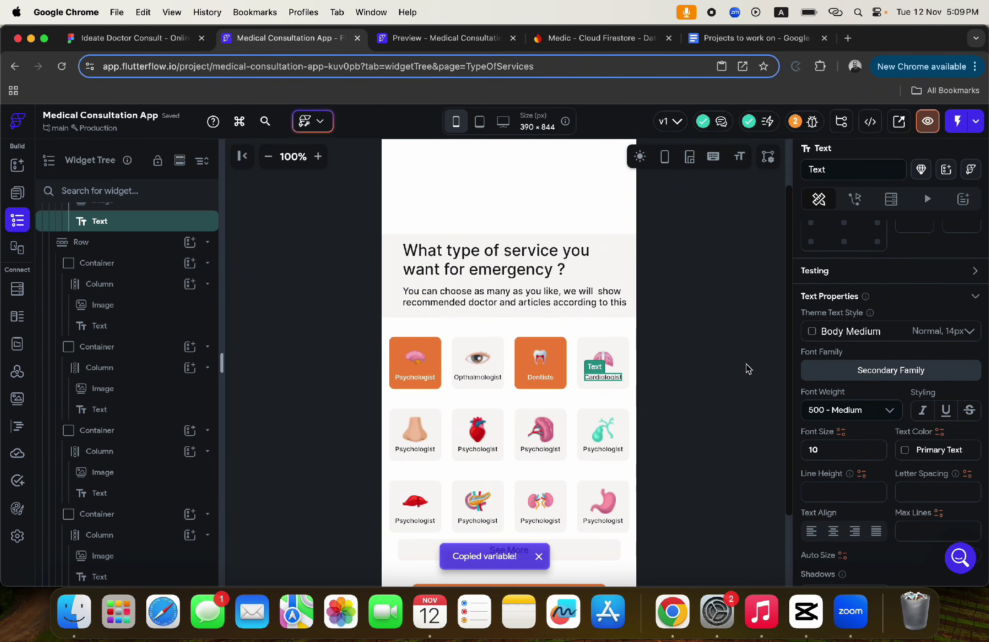
click(940, 432)
click(845, 288)
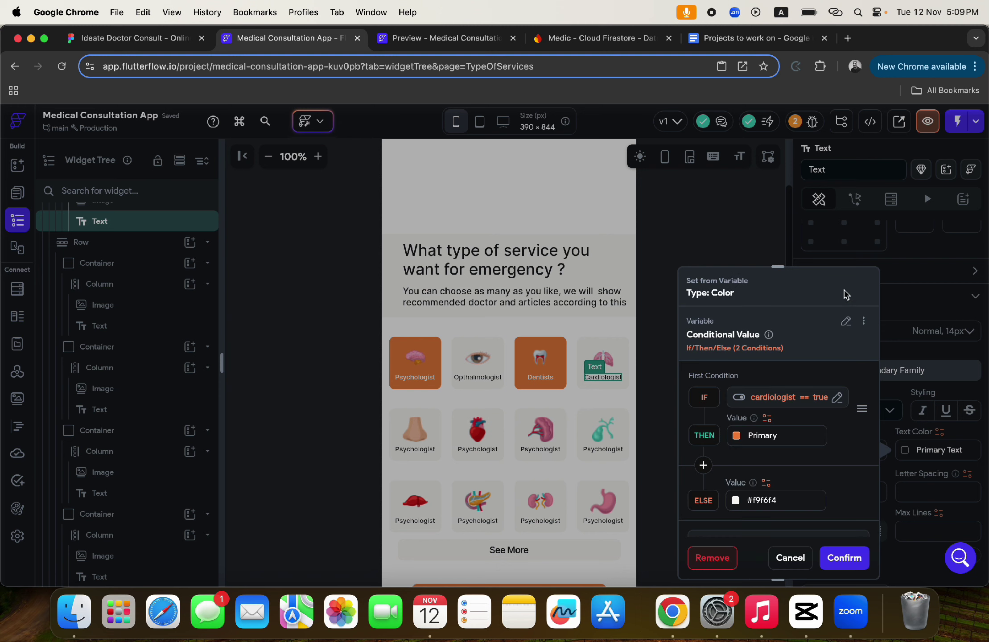
click(743, 438)
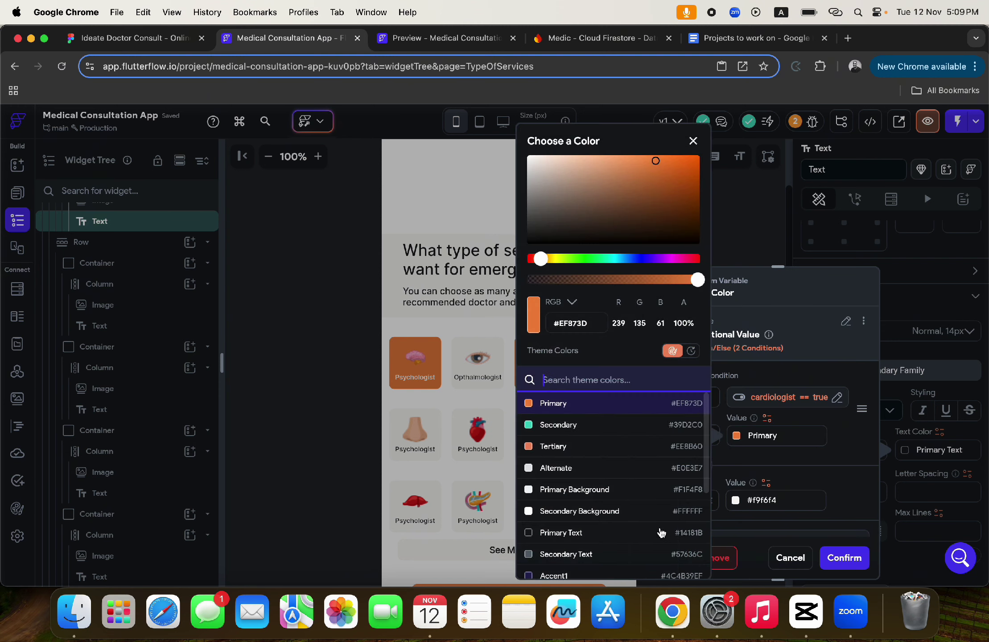
click(579, 513)
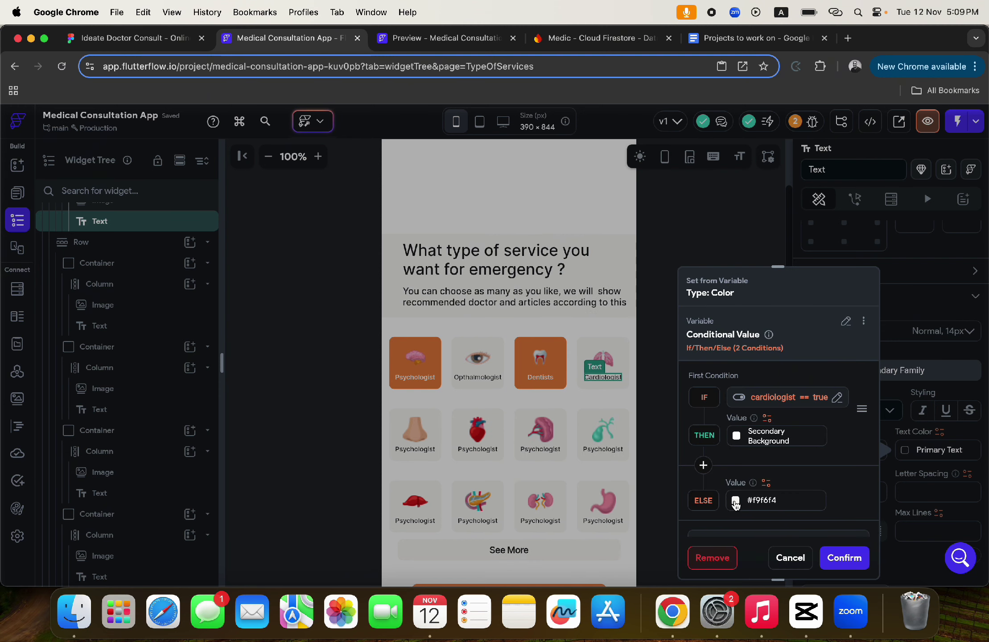
click(739, 501)
click(579, 534)
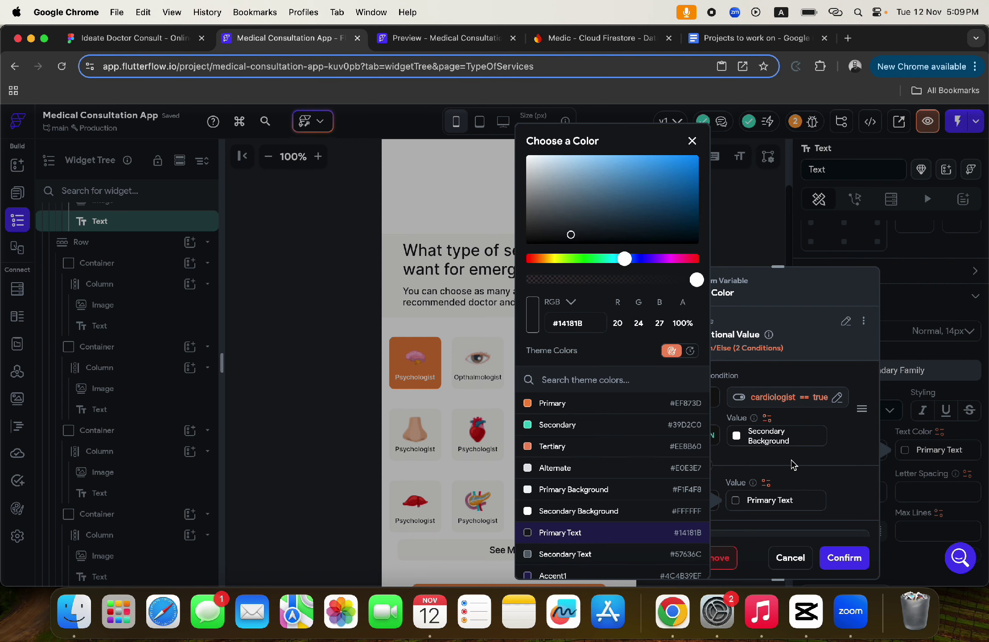
click(844, 558)
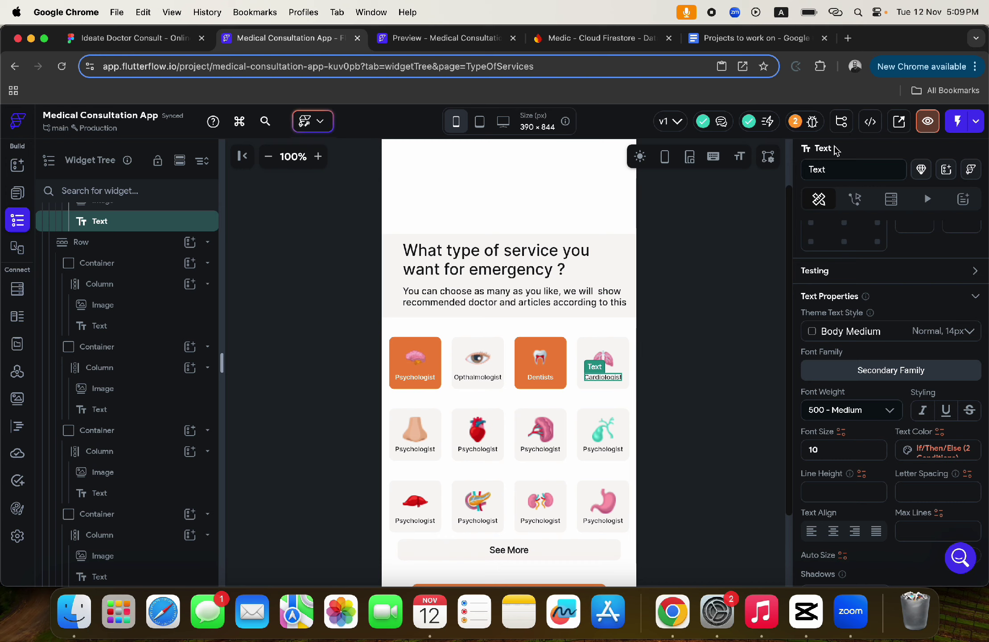
Deploy the Firestore rules from the Firestore settings, then launch the app in Test mode.
click(16, 291)
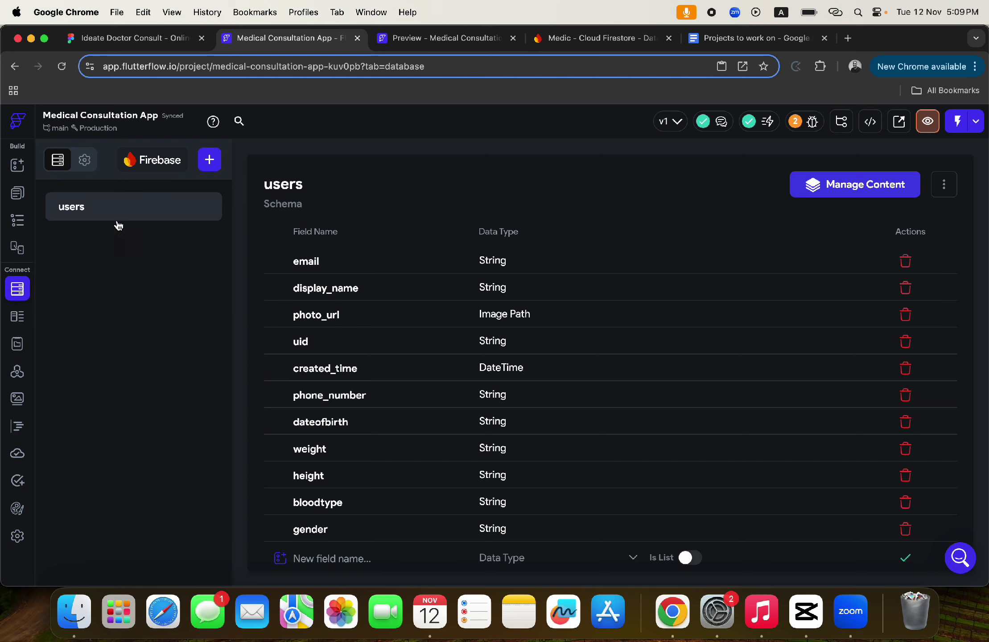
click(85, 160)
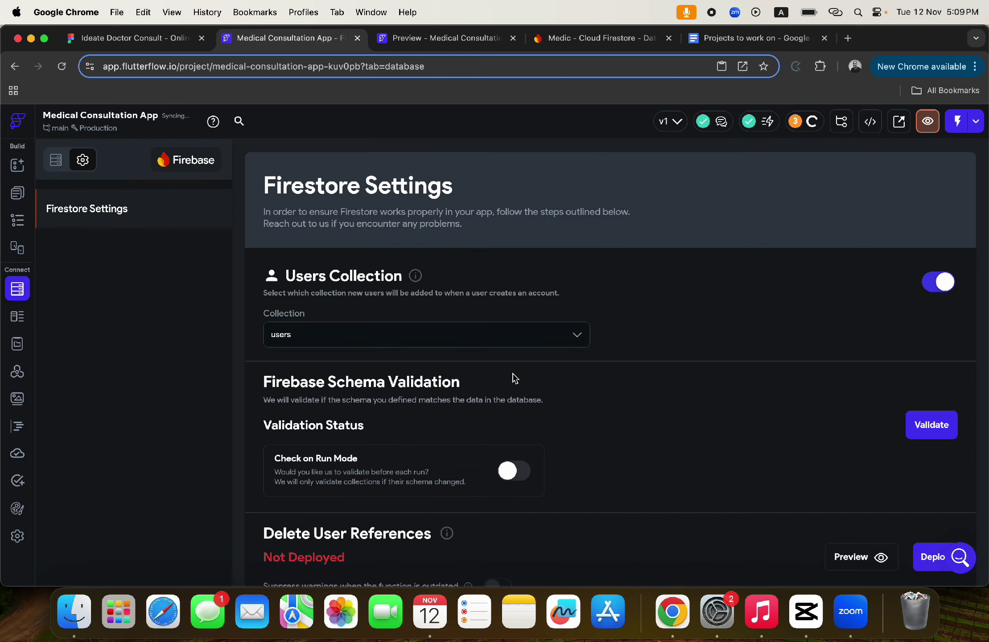
scroll(722, 395, down, 8)
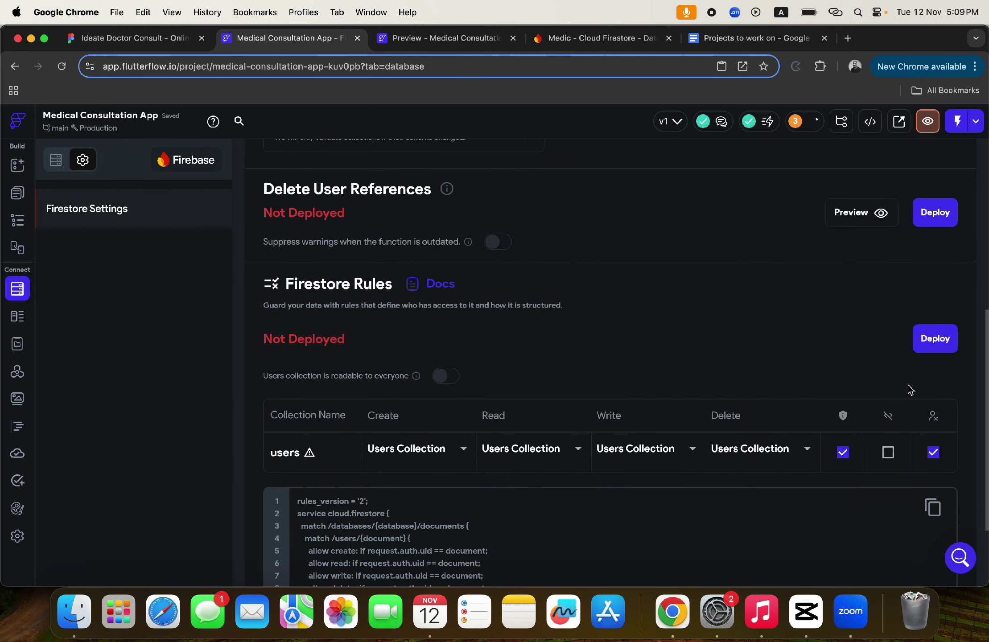
click(939, 347)
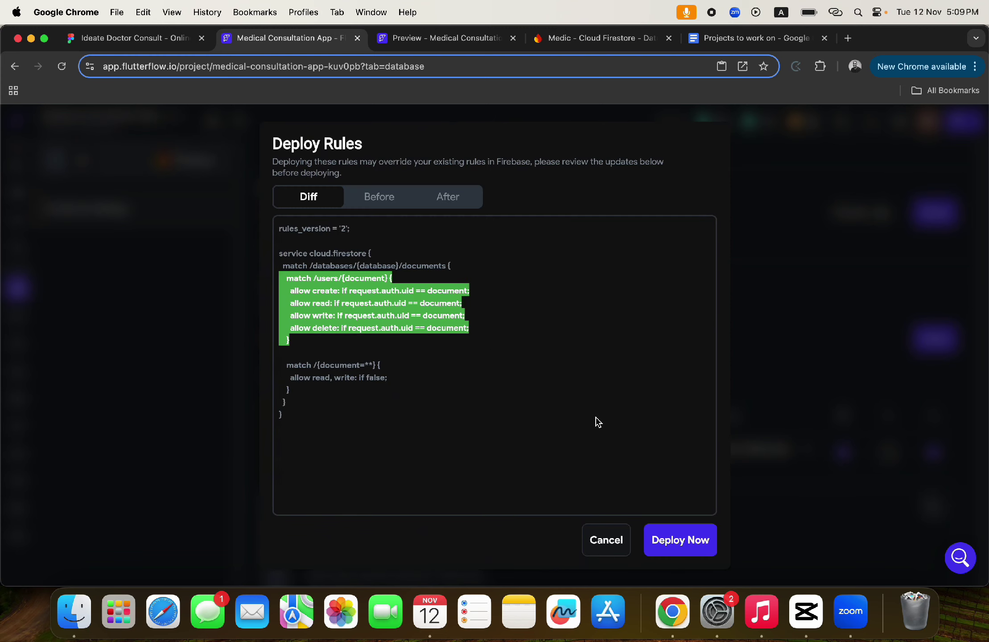
click(683, 537)
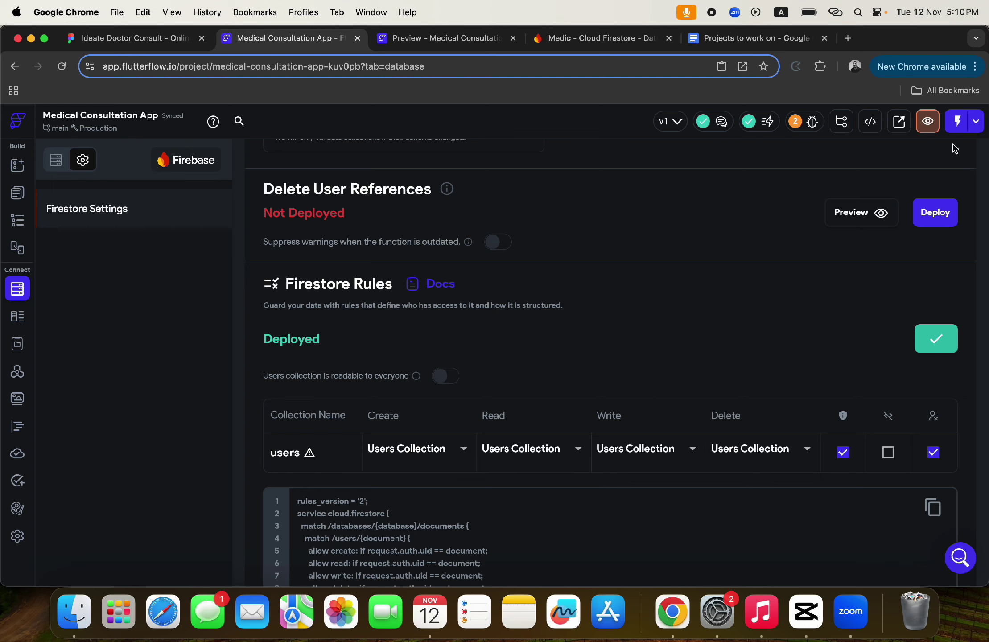
click(975, 123)
click(950, 159)
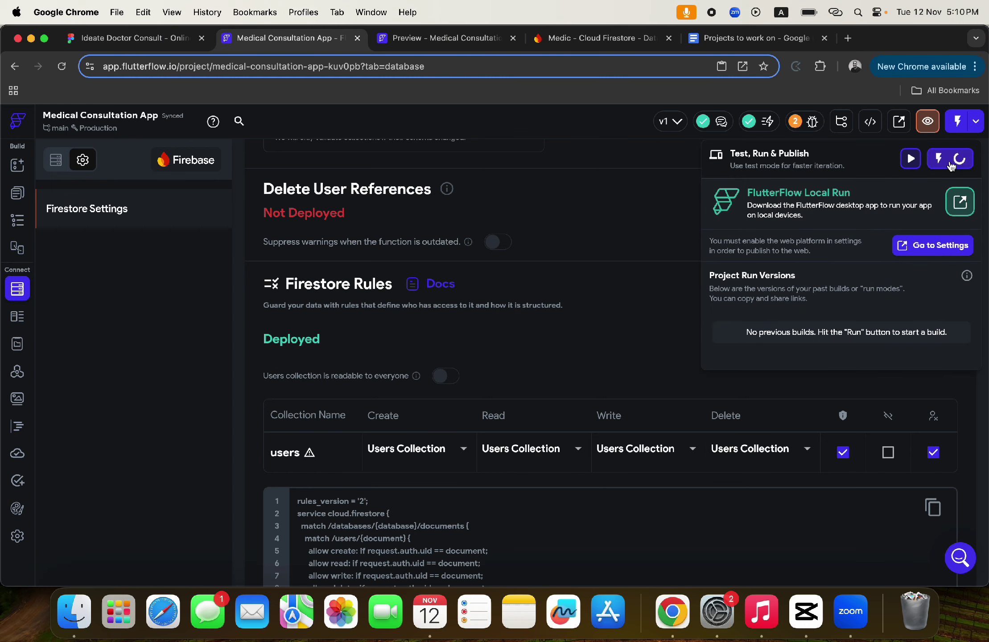